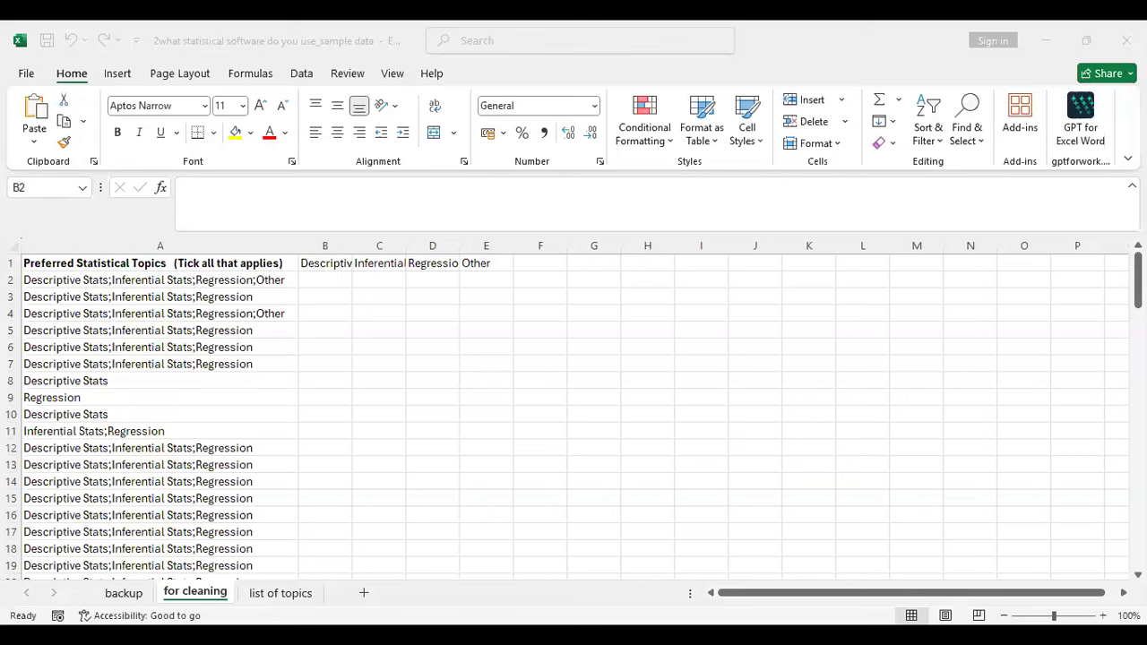
Examine the extent of the survey responses in the Preferred Statistical Topics column, starting from its header in A1
left_click(122, 308)
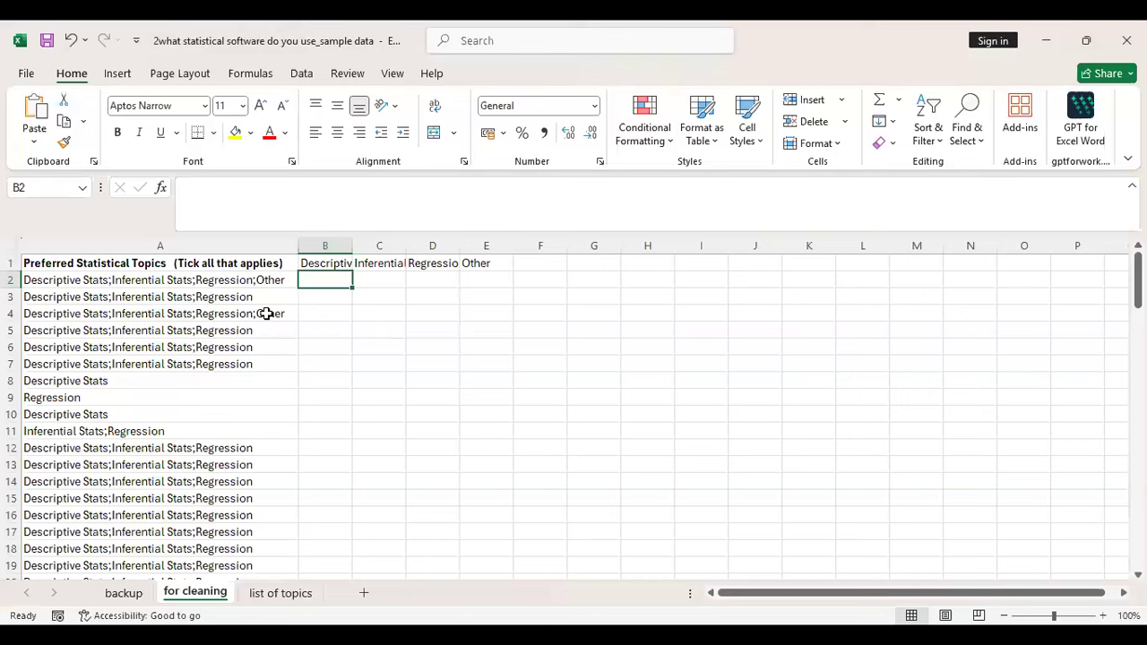
key("Left")
key("Up")
key("shift+Down")
key("shift+Down")
key("shift+Down")
key("shift+Down")
key("shift+Down")
key("shift+Down")
key("shift+Down")
key("Up")
key("shift+Down")
key("shift+Down")
key("shift+Down")
key("shift+Down")
key("shift+Down")
key("shift+Down")
key("shift+Down")
key("shift+Down")
key("shift+Down")
key("shift+Down")
key("shift+Down")
key("shift+Down")
key("shift+Down")
key("shift+Down")
key("shift+Down")
key("shift+Down")
key("shift+Down")
key("shift+Down")
key("shift+Down")
key("shift+Down")
key("shift+Down")
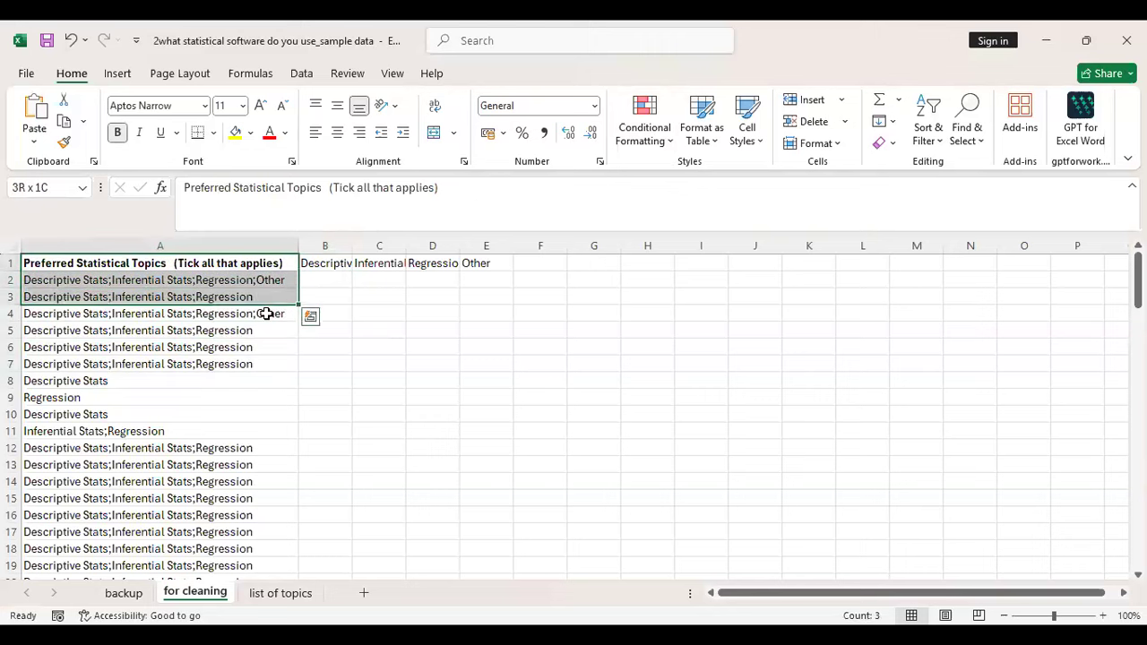
key("shift+Down")
key("shift+Down")
key("shift+Down")
key("shift+Down")
key("shift+Down")
key("shift+Down")
key("shift+Down")
key("shift+Down")
key("shift+Down")
key("shift+Down")
key("shift+Down")
key("shift+Down")
key("shift+Down")
key("shift+Down")
key("shift+Down")
key("shift+Down")
key("shift+Down")
key("shift+Down")
key("shift+Down")
key("shift+Down")
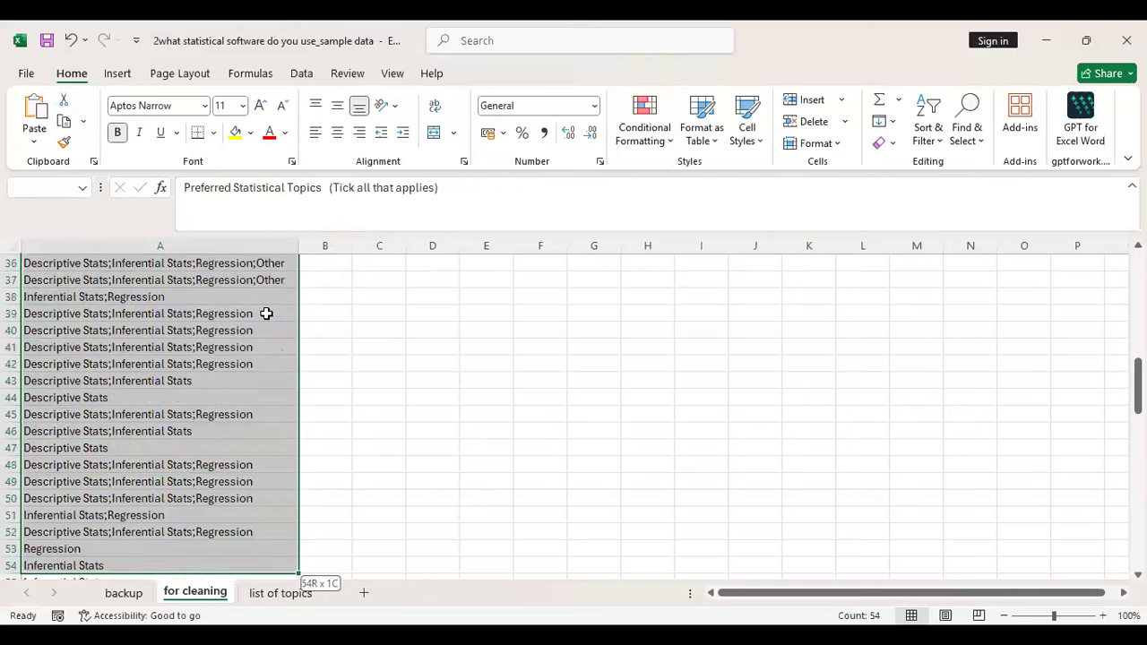
key("ctrl+Home")
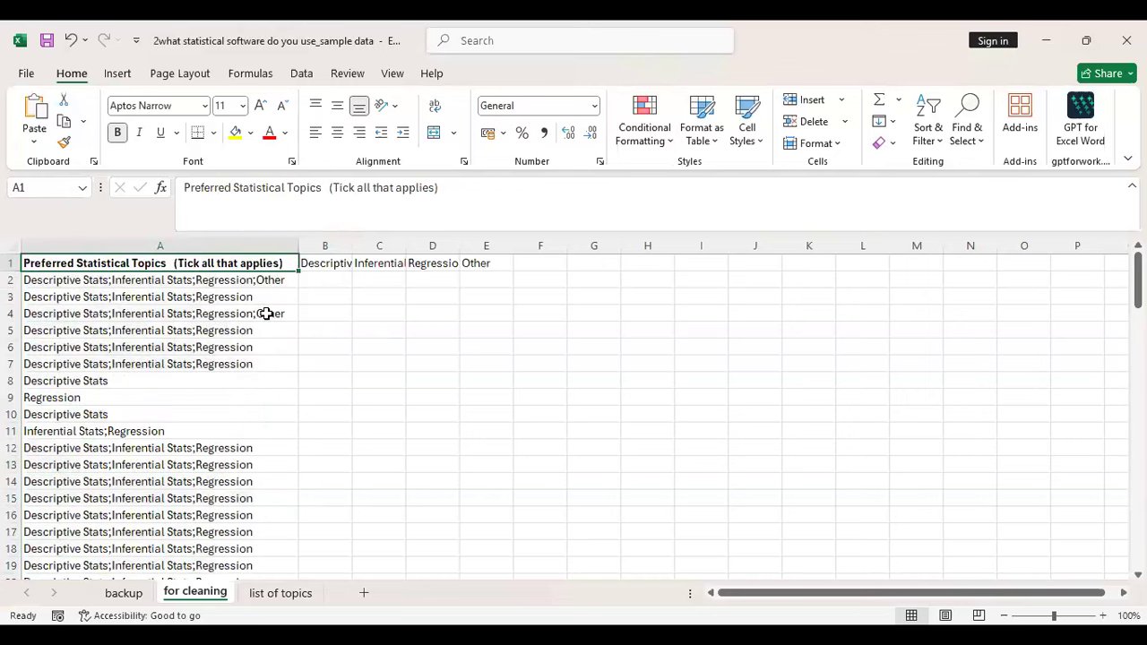
Read the individual responses in column A up close, from A2 downward, checking how multiple topics are separated within one cell
left_click(358, 302)
scroll(358, 305, "up", 10, "ctrl")
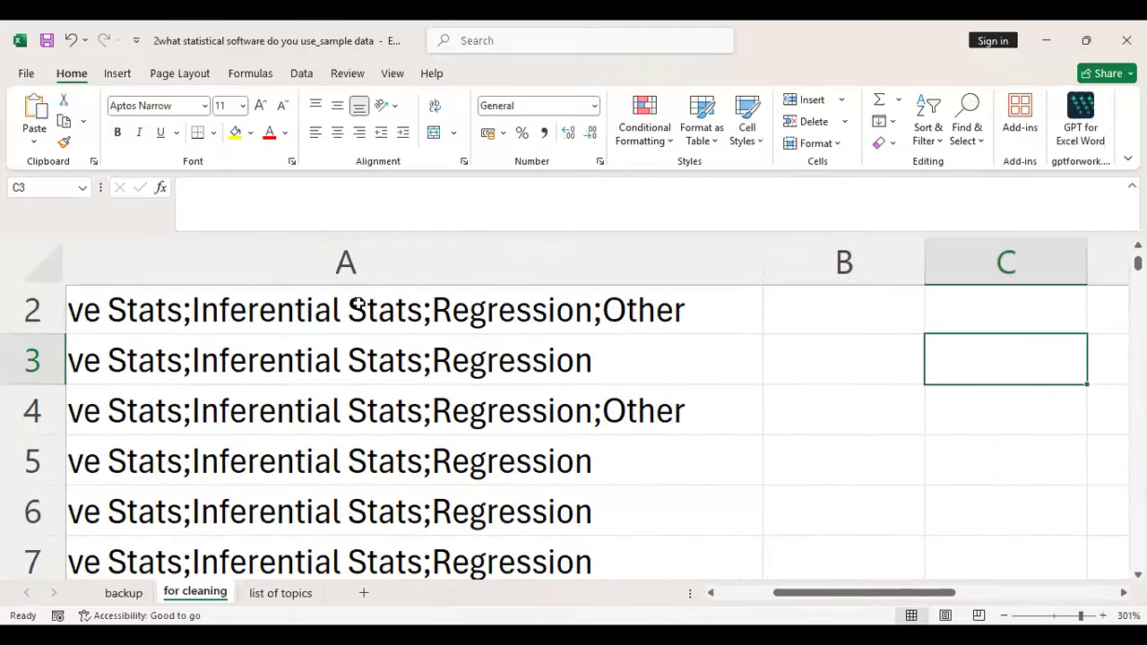
left_click(359, 305)
scroll(359, 313, "up", 5, "ctrl")
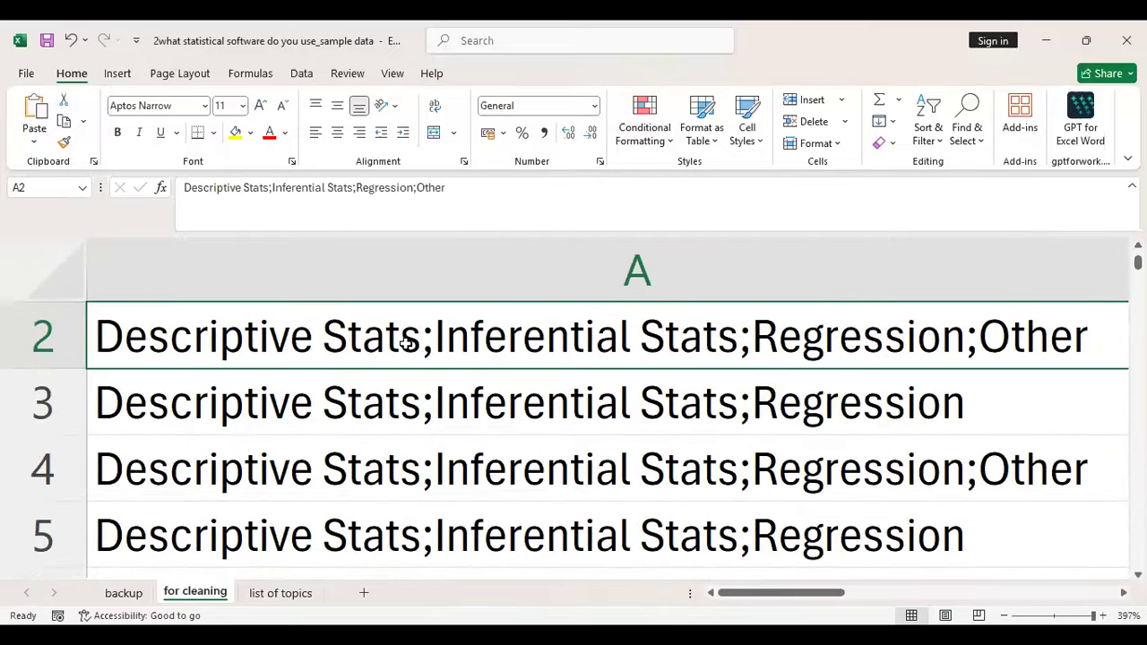
key("Down")
key("Down")
key("Down")
key("Down")
key("Down")
key("Down")
key("Down")
key("Down")
key("Down")
key("Down")
key("Down")
key("Down")
key("Down")
key("Down")
key("Down")
key("Down")
key("Down")
key("Down")
key("Down")
key("Down")
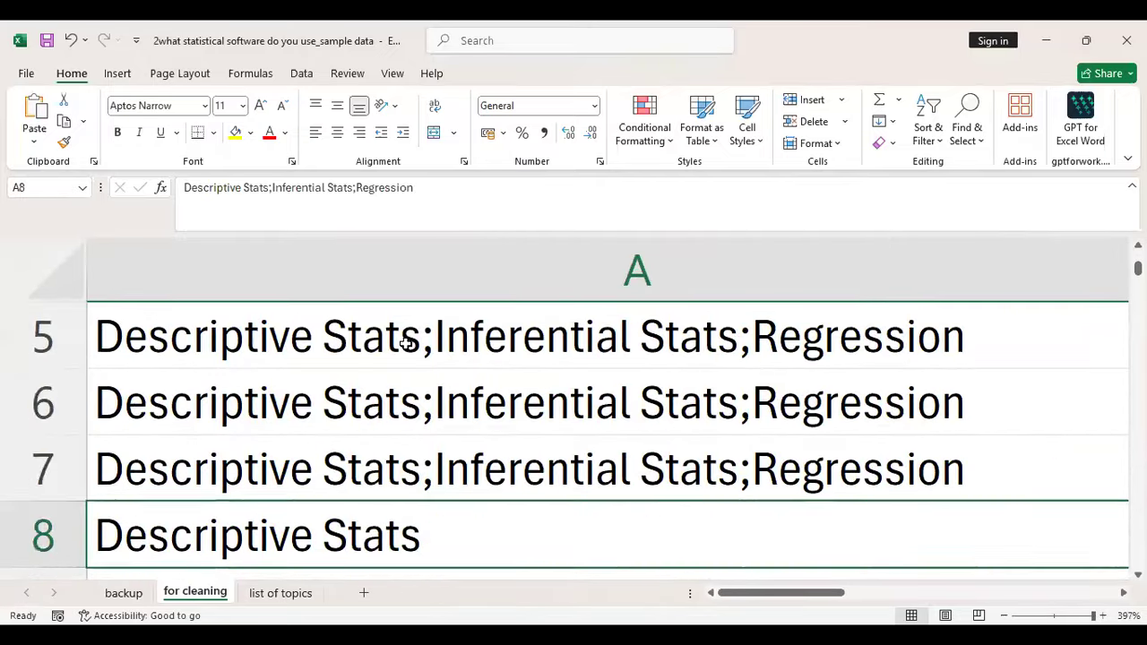
key("Down")
key("Down")
key("Down")
key("Down")
key("Down")
key("Down")
key("Down")
key("Down")
key("Down")
key("Down")
key("Down")
key("Down")
key("Down")
key("Down")
key("Down")
key("Down")
key("Down")
key("Down")
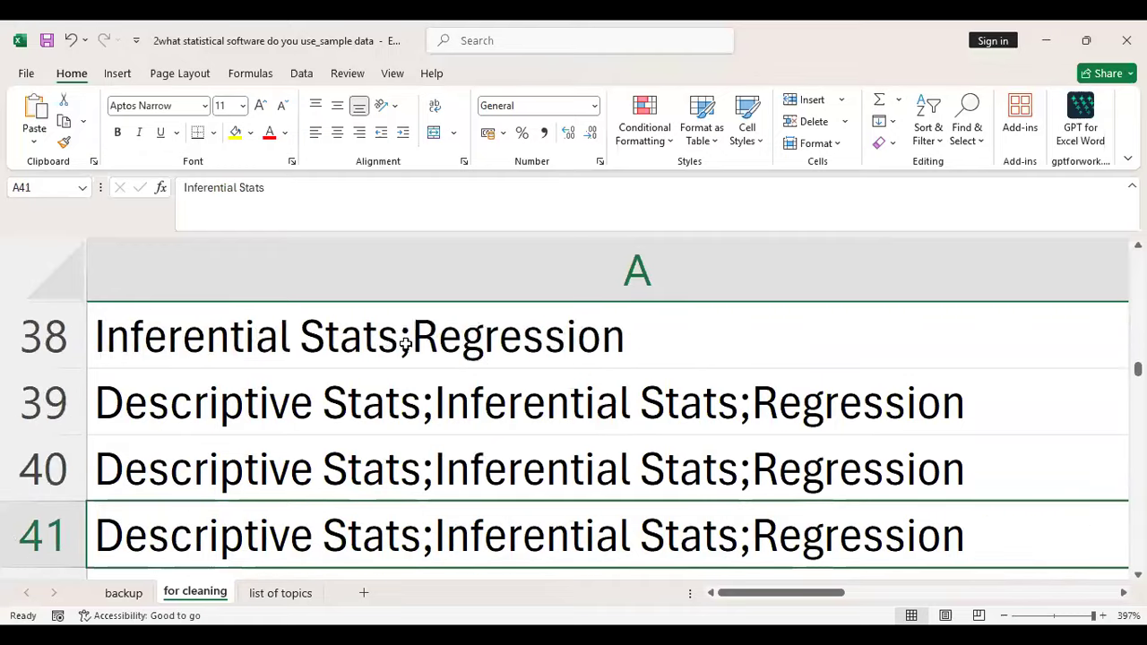
key("Up")
key("Up")
key("Up")
key("Up")
key("Up")
key("Up")
key("Up")
key("Up")
key("Up")
key("Up")
key("Up")
key("Up")
key("Up")
key("Up")
key("Up")
key("Up")
key("Up")
key("Up")
key("Up")
key("Up")
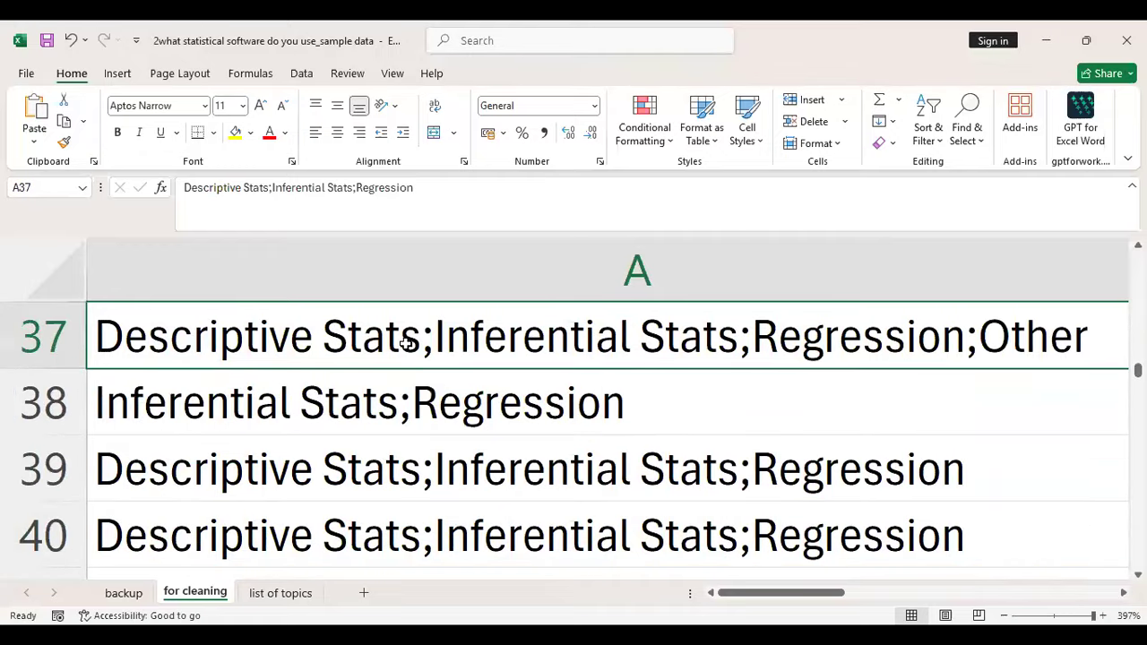
key("Up")
key("Up")
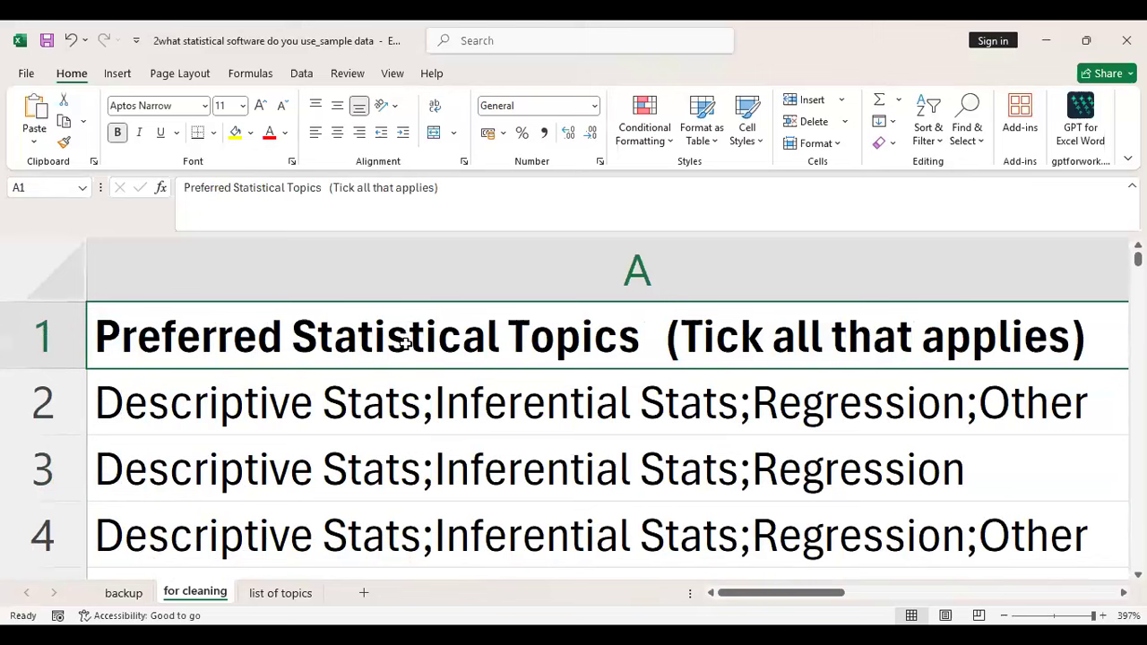
key("Down")
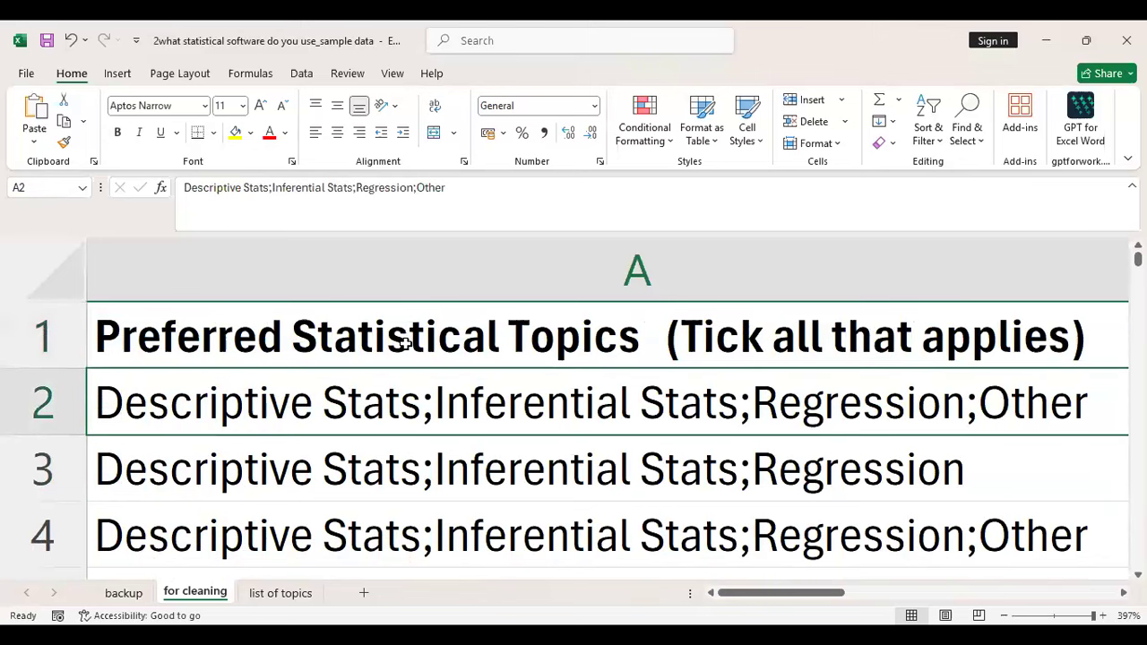
key("Down")
Review the range of response combinations in column A down to about row 42, returning to the header in A1
scroll(405, 344, "down", 10, "ctrl")
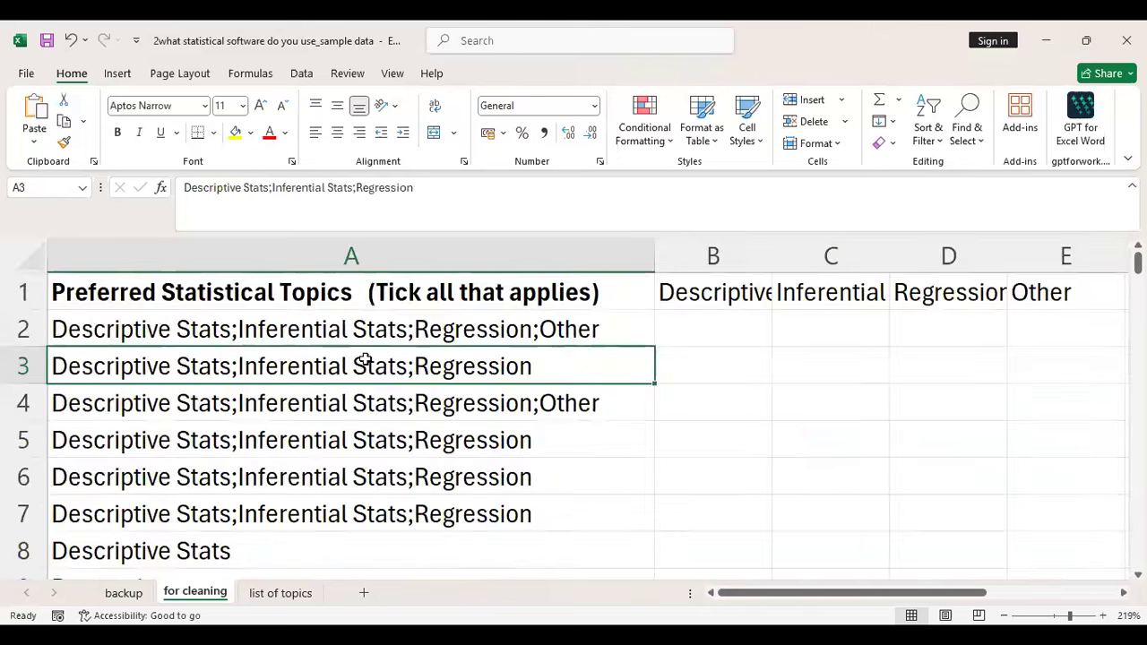
key("Up")
key("Up")
key("Down")
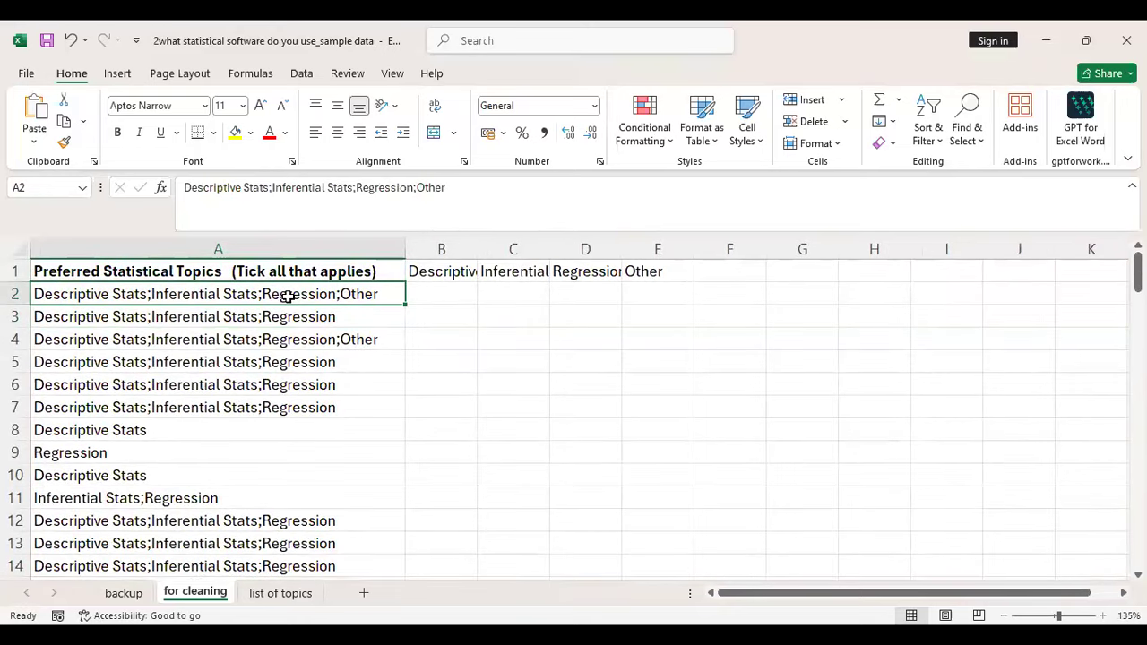
key("Down")
key("Down")
key("Down")
key("Down")
key("Down")
key("Down")
key("Down")
key("Down")
key("Down")
key("Down")
key("Down")
key("Down")
key("Down")
key("Down")
key("Down")
key("Down")
key("Down")
key("Down")
key("Down")
key("Down")
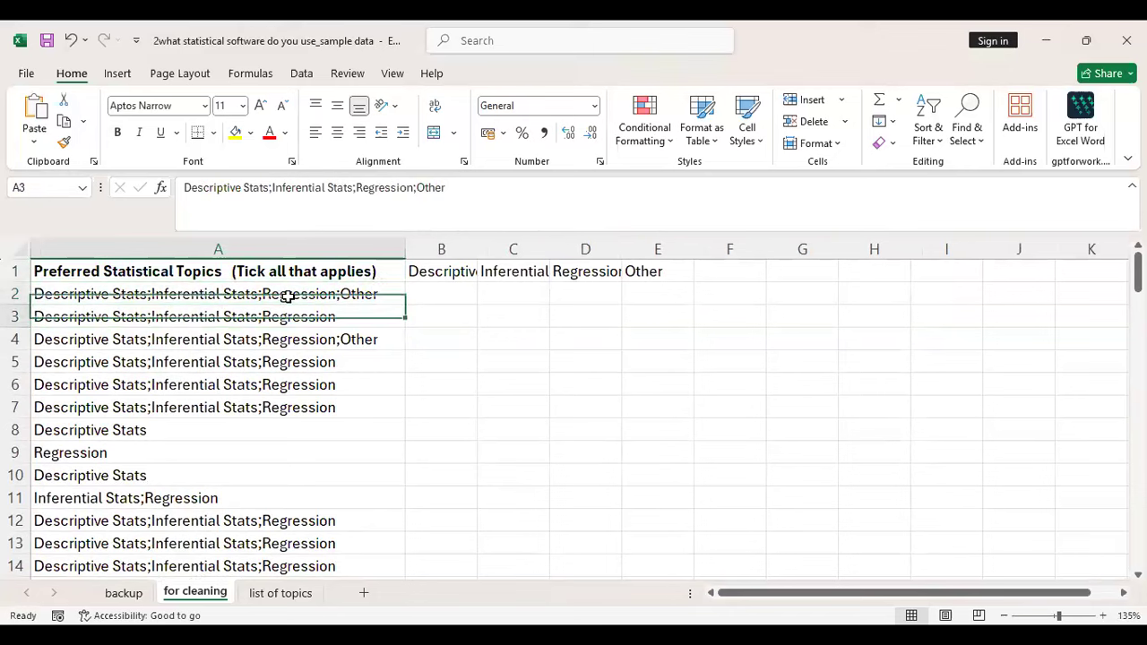
key("Down")
key("Down")
key("Down")
key("Down")
key("Down")
key("Down")
key("Down")
key("Down")
key("Up")
key("Up")
key("Up")
key("Up")
key("Up")
key("Up")
key("Up")
key("Up")
key("Up")
key("Up")
key("Up")
key("Up")
key("Up")
key("Up")
key("Up")
key("Up")
key("Up")
key("Up")
key("Up")
key("Up")
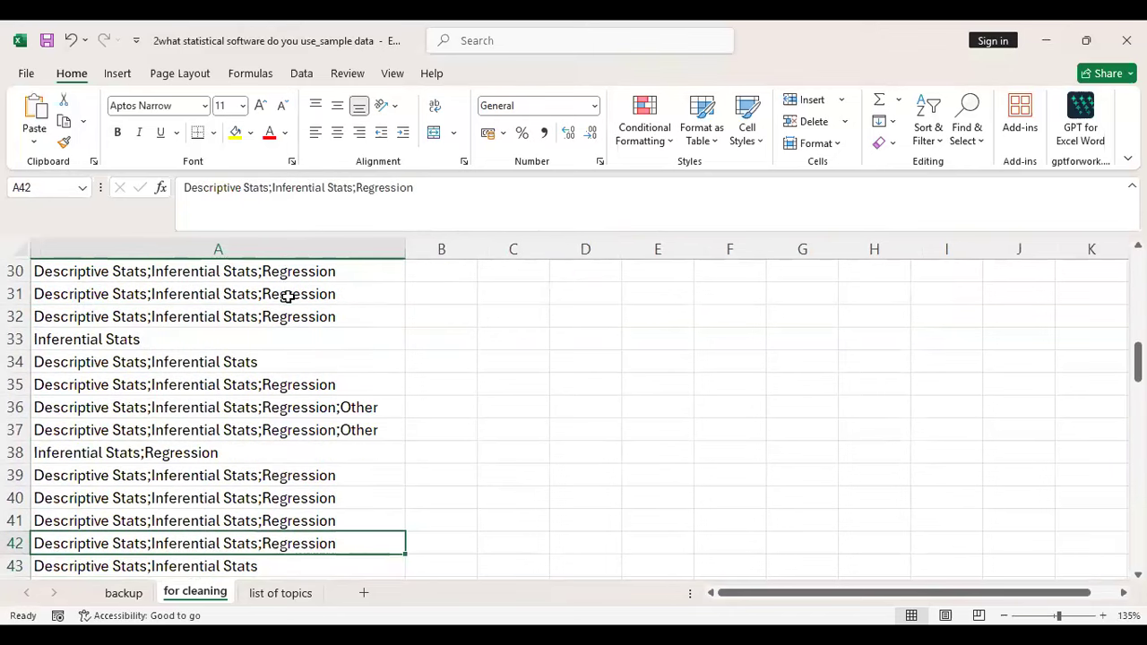
key("Up")
key("Up")
key("Up")
key("Up")
key("Up")
key("Up")
key("Up")
key("Up")
key("Up")
key("Up")
key("Up")
key("Up")
key("Up")
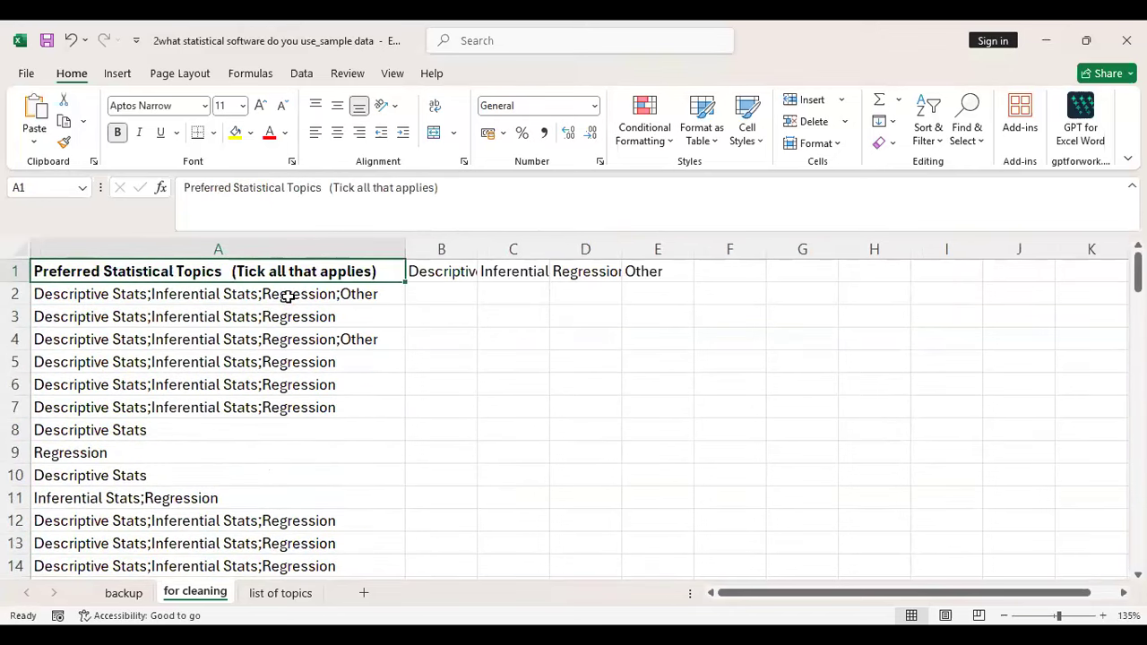
Inspect the whole Preferred Statistical Topics column and the full response in A2, including its final topic, without editing it
left_click(262, 244)
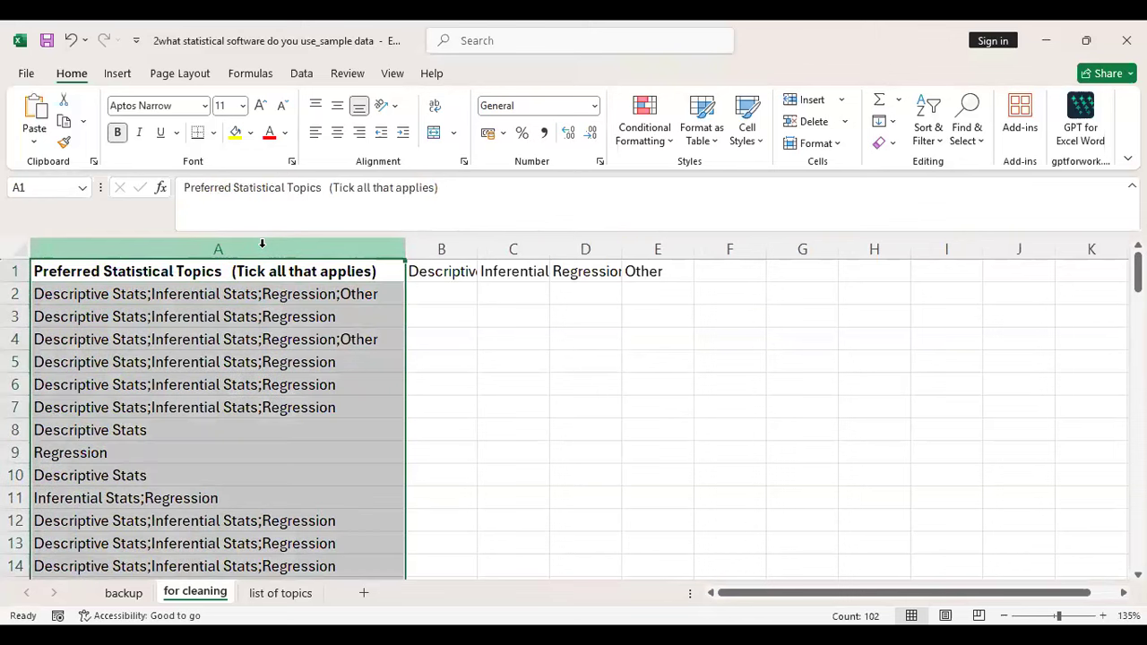
left_click(446, 302)
key("Left")
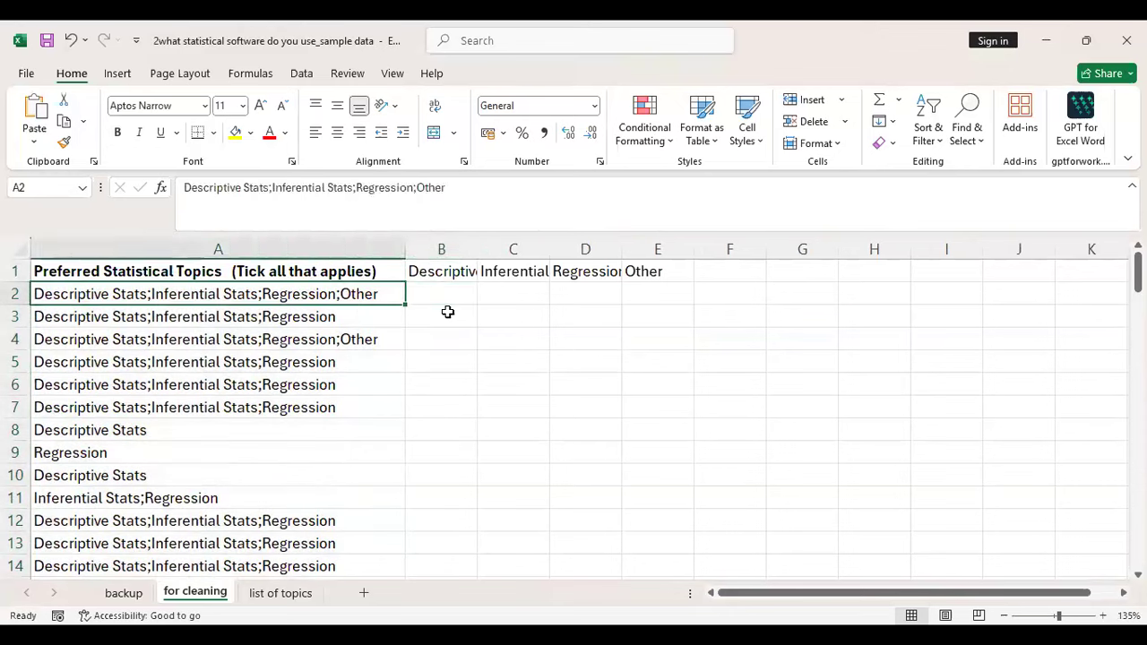
key("Up")
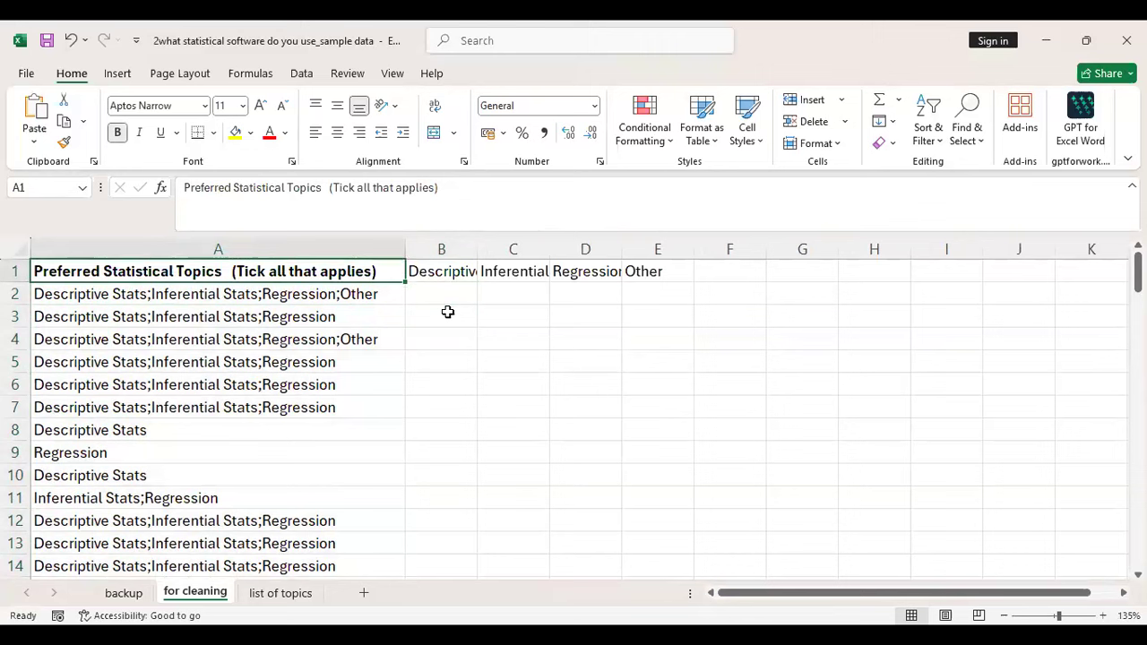
key("Down")
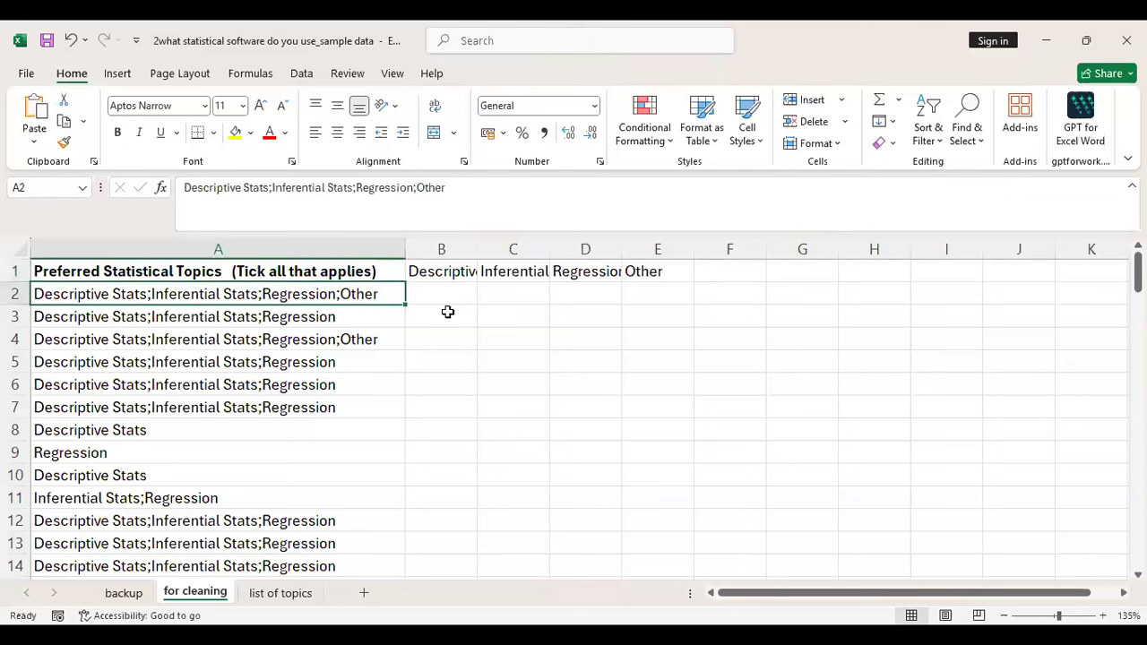
left_click(468, 183)
key("shift+Left")
key("shift+Left")
key("shift+Left")
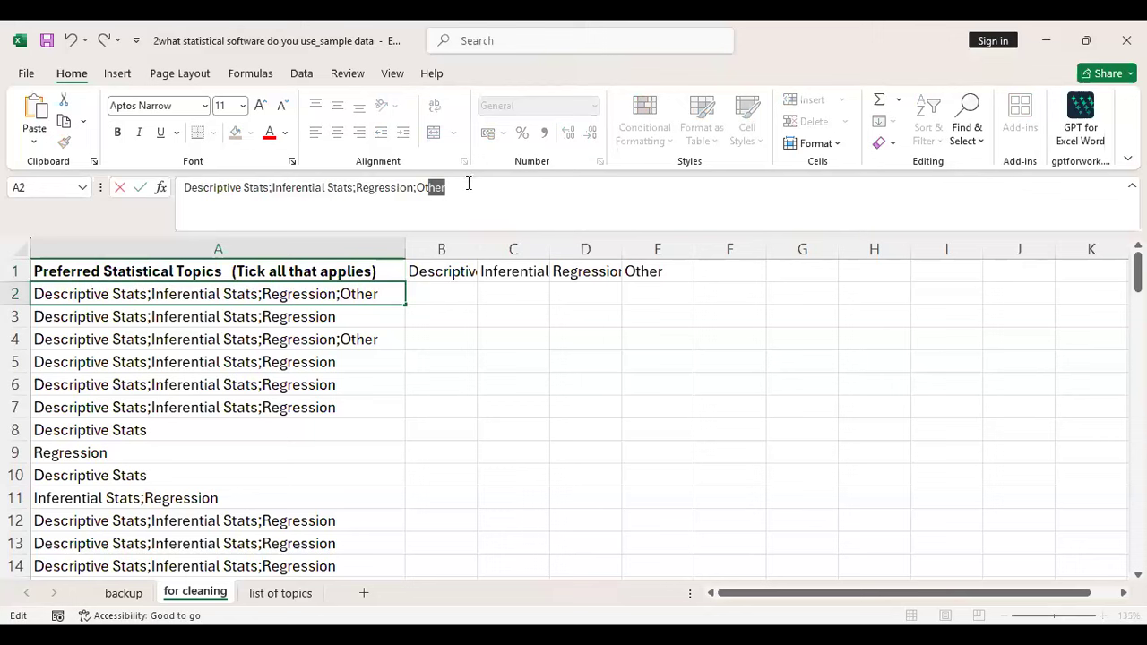
key("Escape")
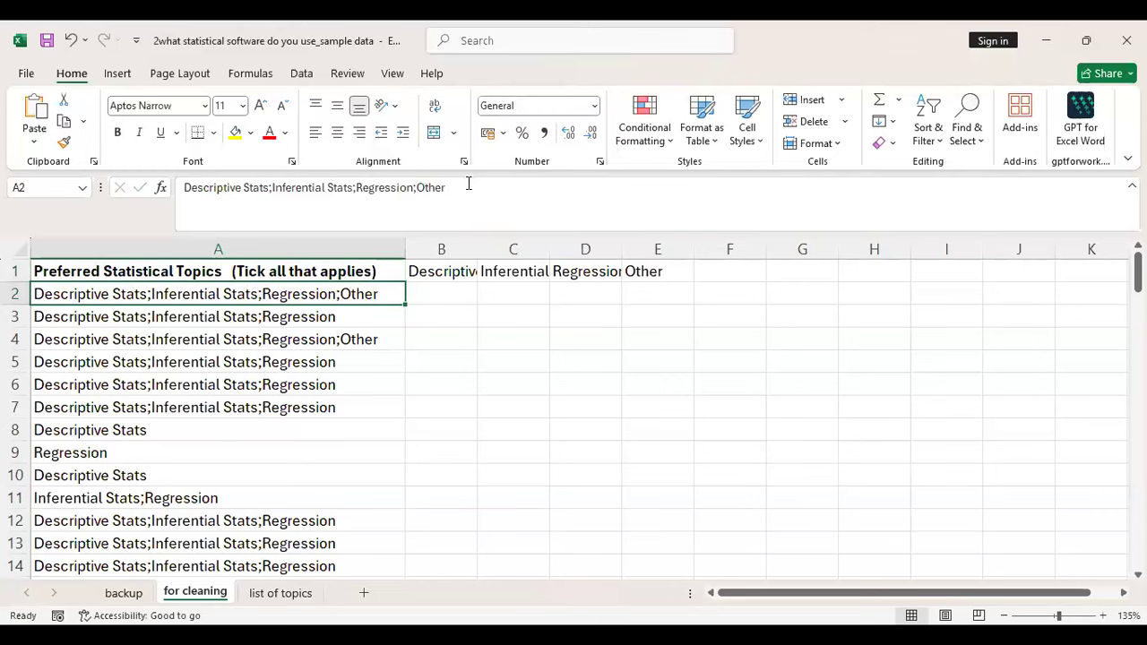
Examine the topics in A1:A4 of the list of topics sheet, one by one
key("Right")
left_click(296, 597)
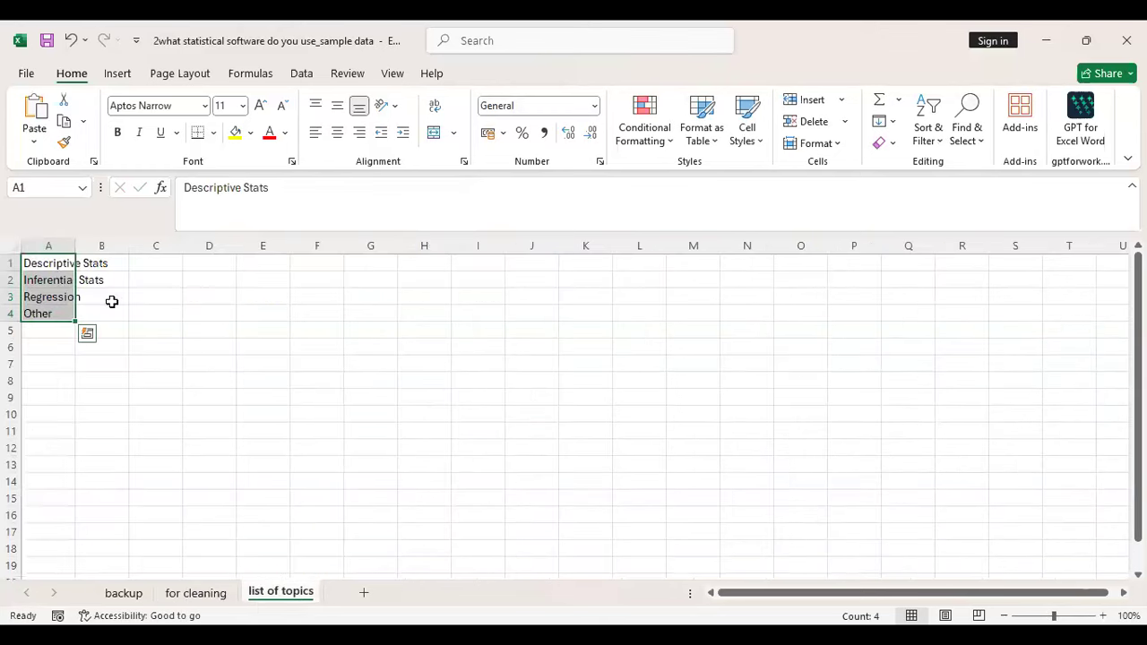
left_click(56, 279)
key("Up")
key("Down")
key("Down")
key("Down")
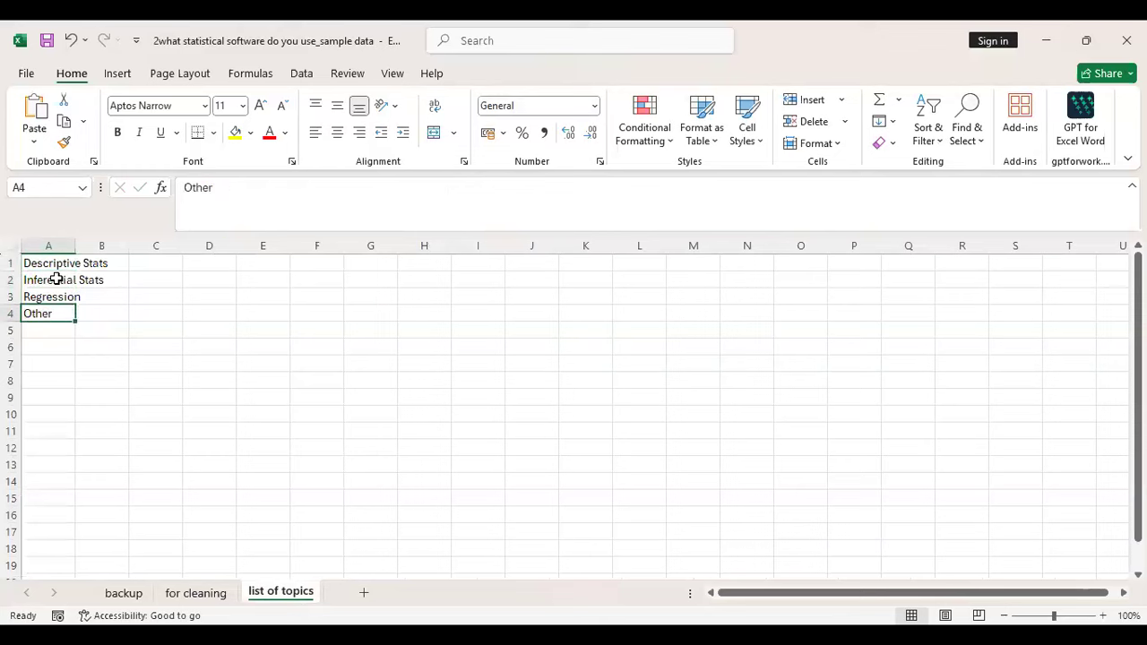
Enter "Correlation analysis" in B5 of the list of topics sheet, as an example one row below the Other topic
key("Down")
key("Right")
key("Left")
key("Up")
key("Up")
key("Down")
key("Down")
key("Right")
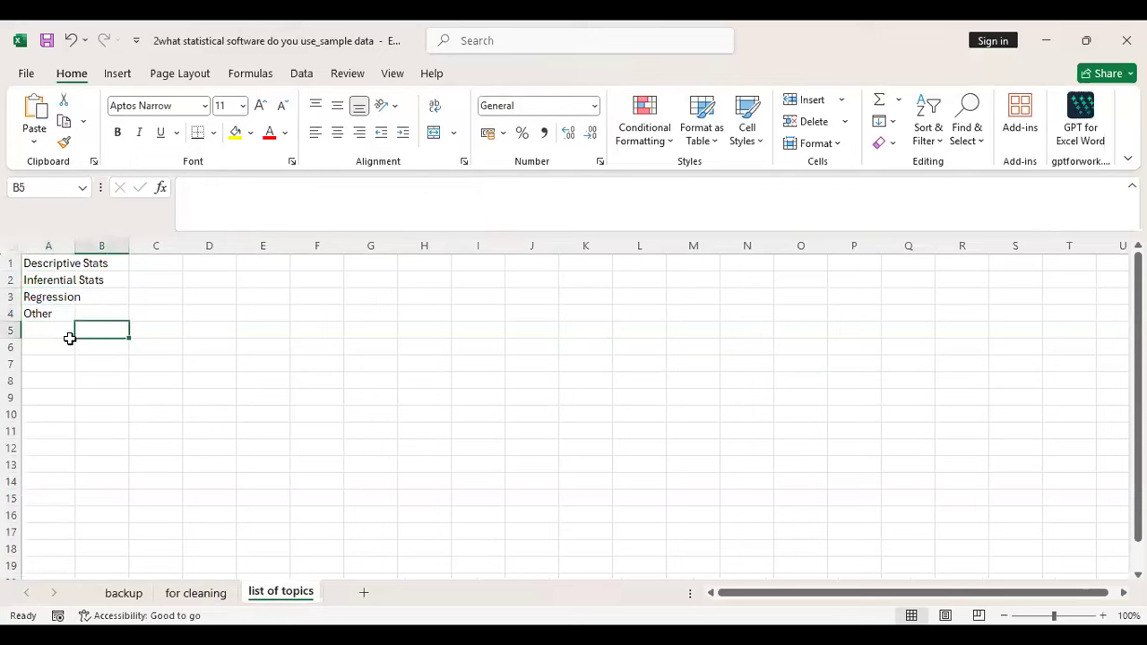
type("Correla")
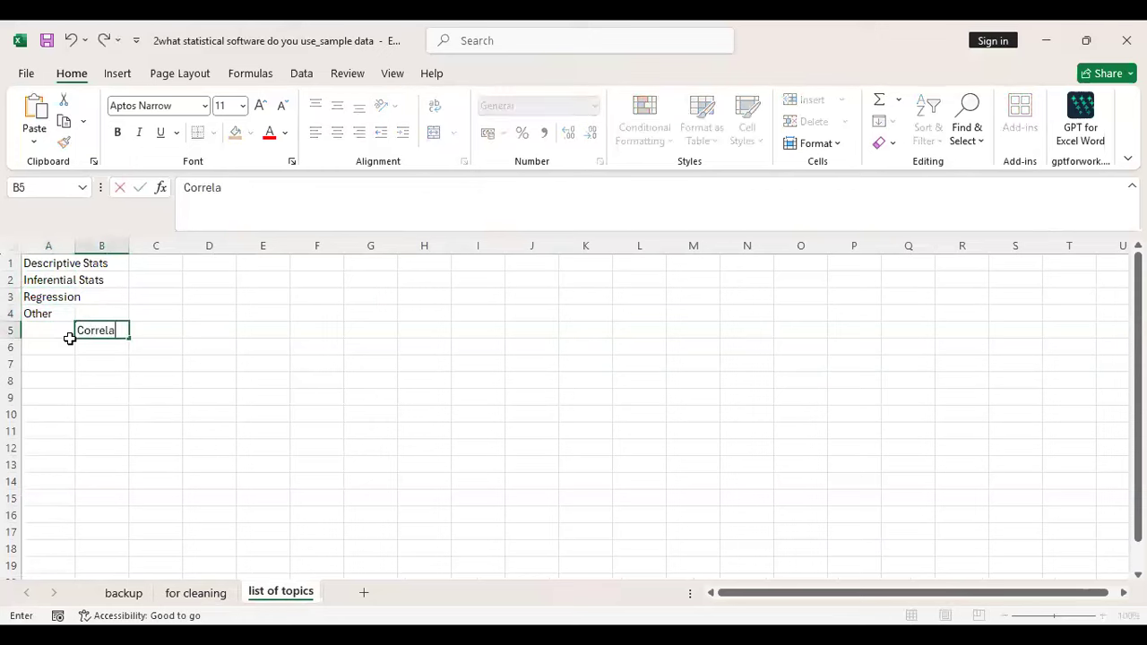
type("tion analysis")
key("Return")
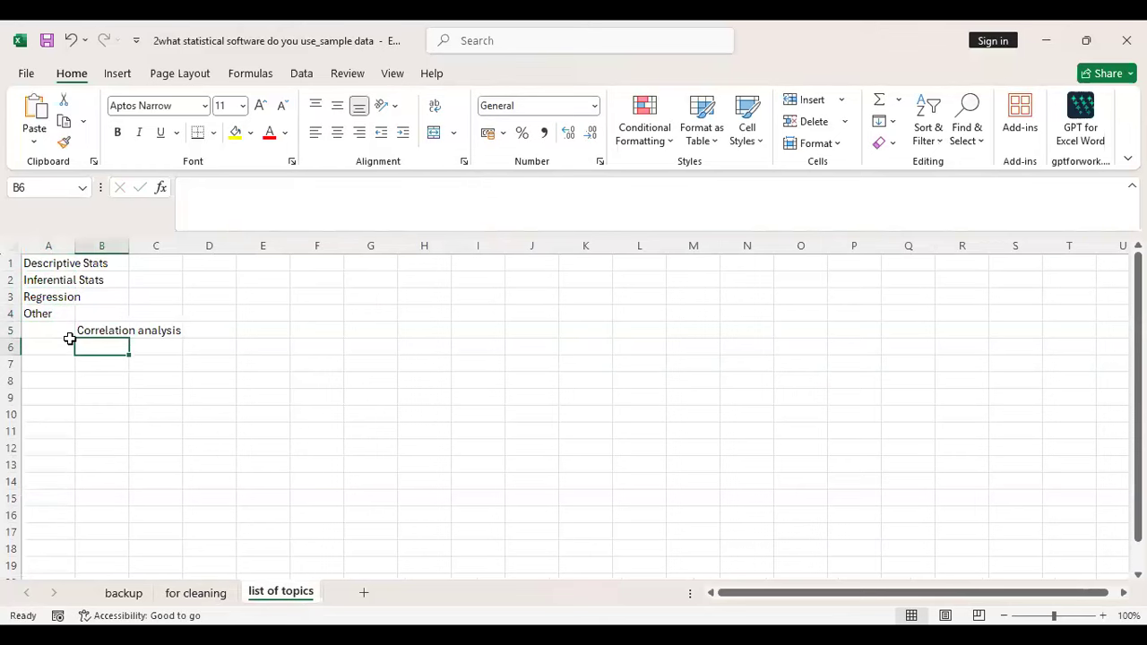
Check on the for cleaning sheet how the first responses in column A record the Other option
left_click(188, 600)
left_click(376, 296)
key("Down")
key("Down")
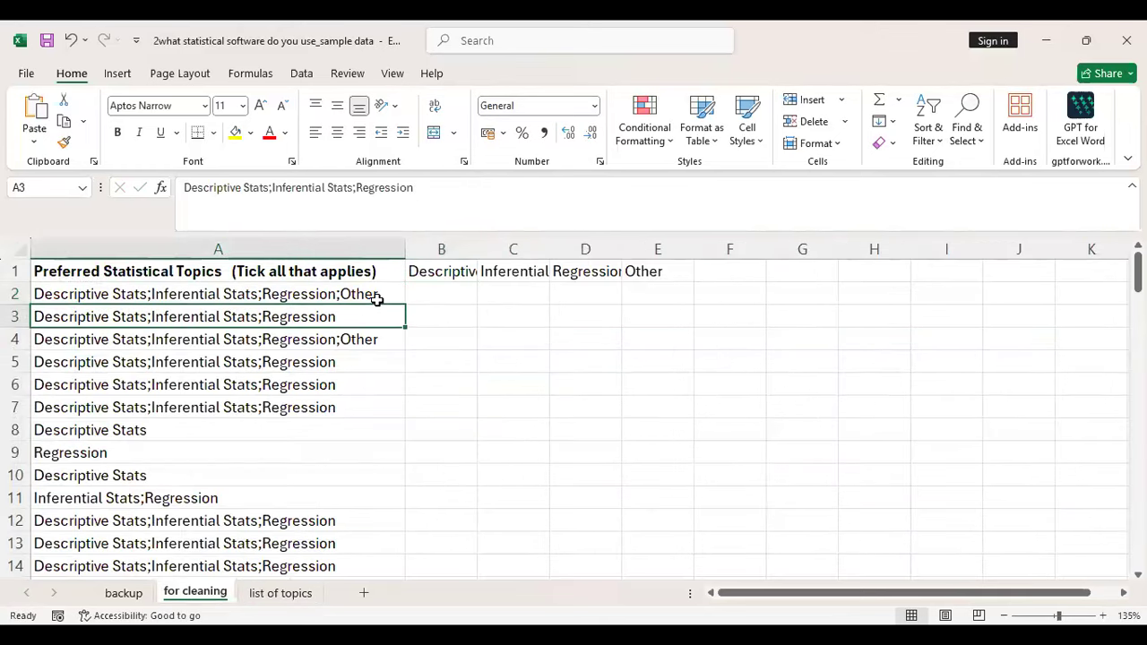
key("Up")
key("Up")
key("Up")
key("Down")
Compare the Other topic in A4 with the Correlation analysis example in B5 of the list of topics sheet
left_click(283, 594)
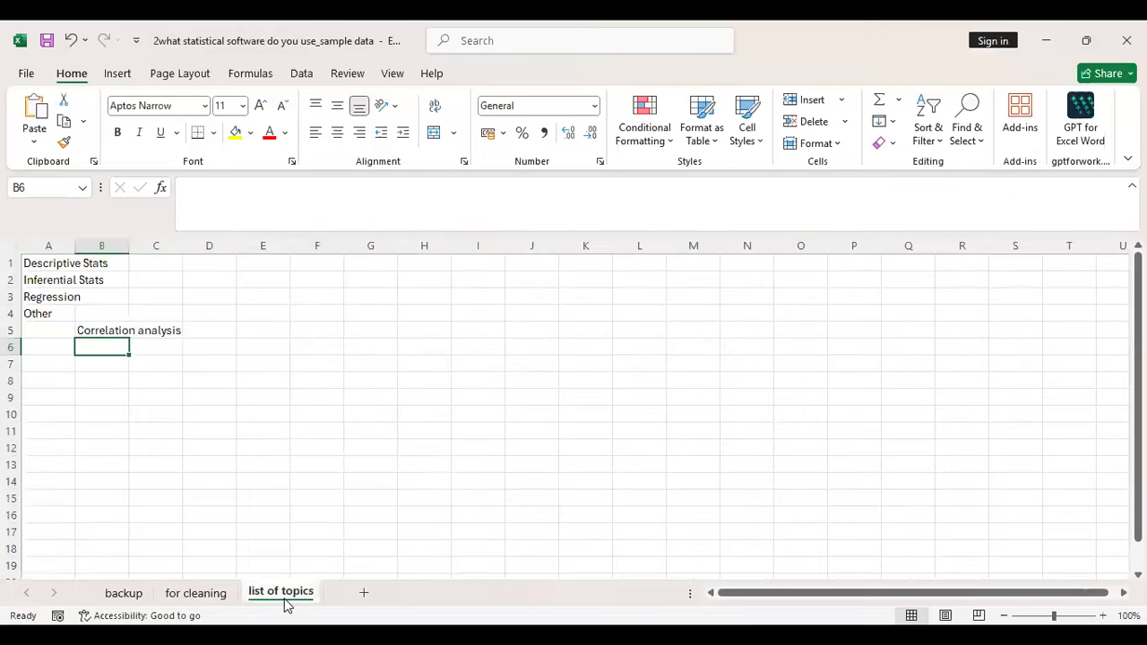
left_click(51, 314)
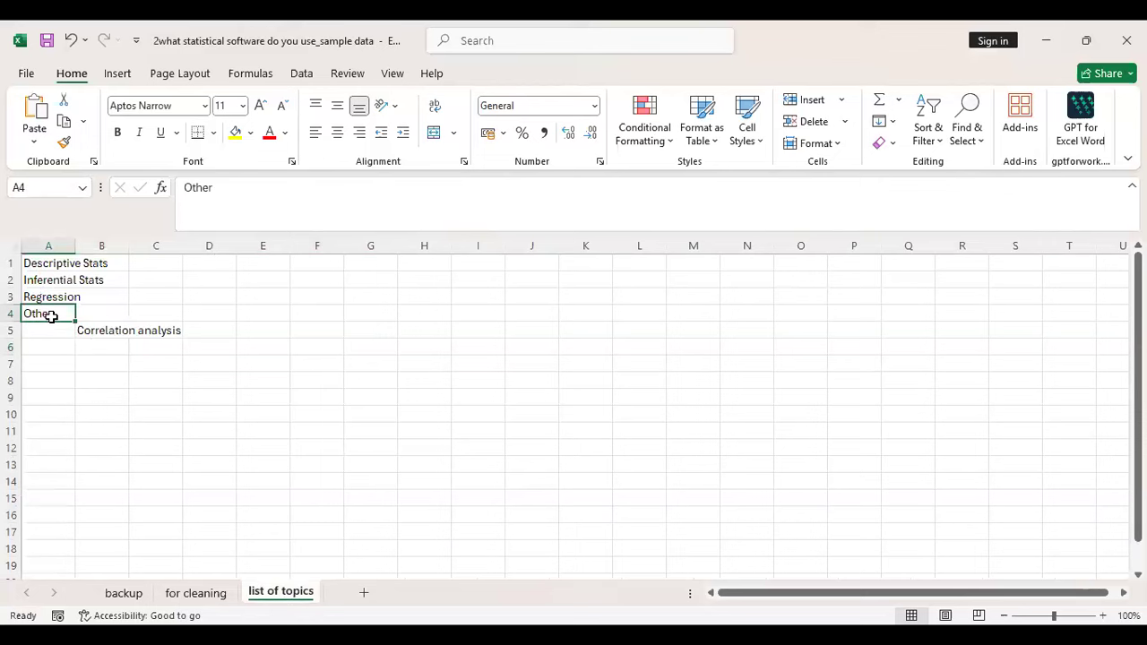
key("Down")
key("Right")
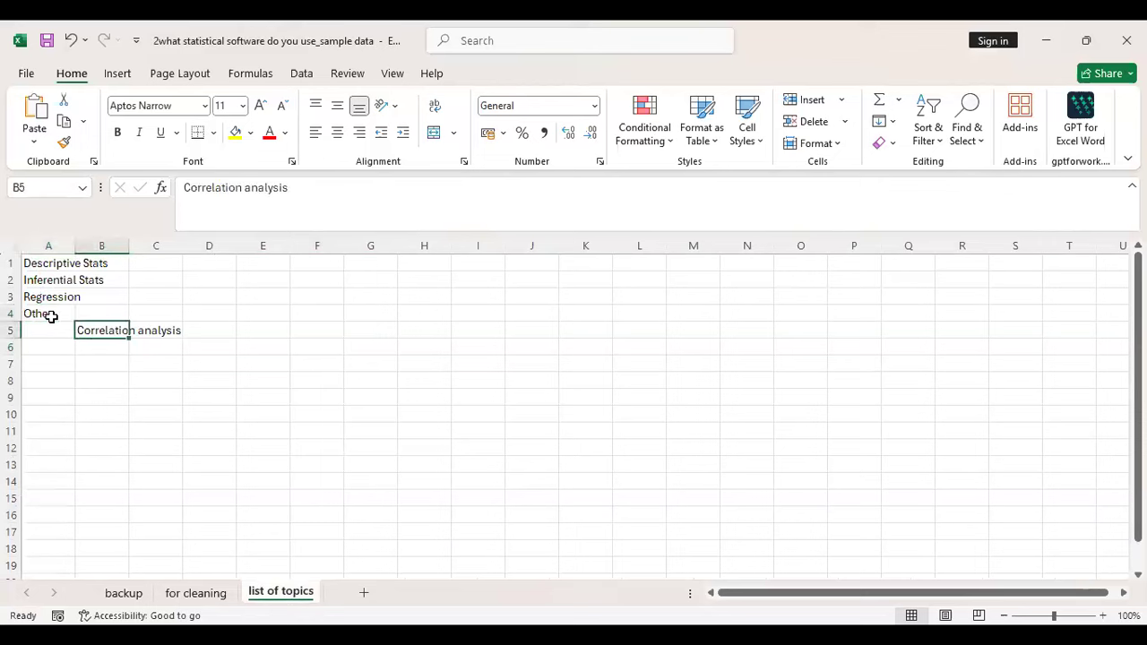
left_click(51, 316)
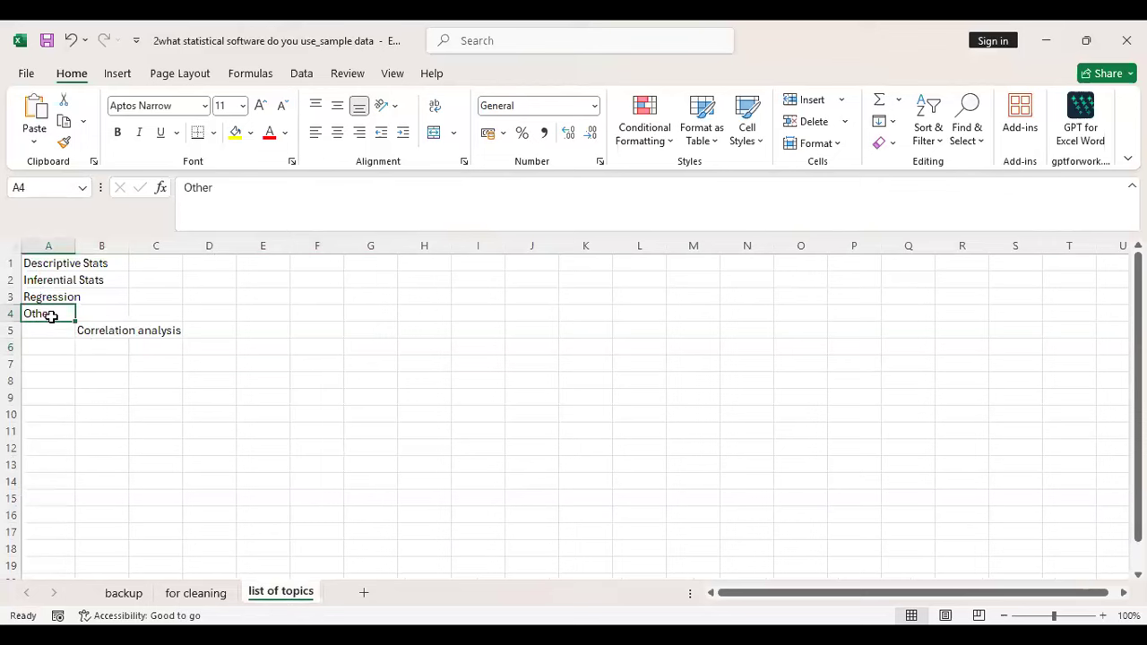
left_click(196, 593)
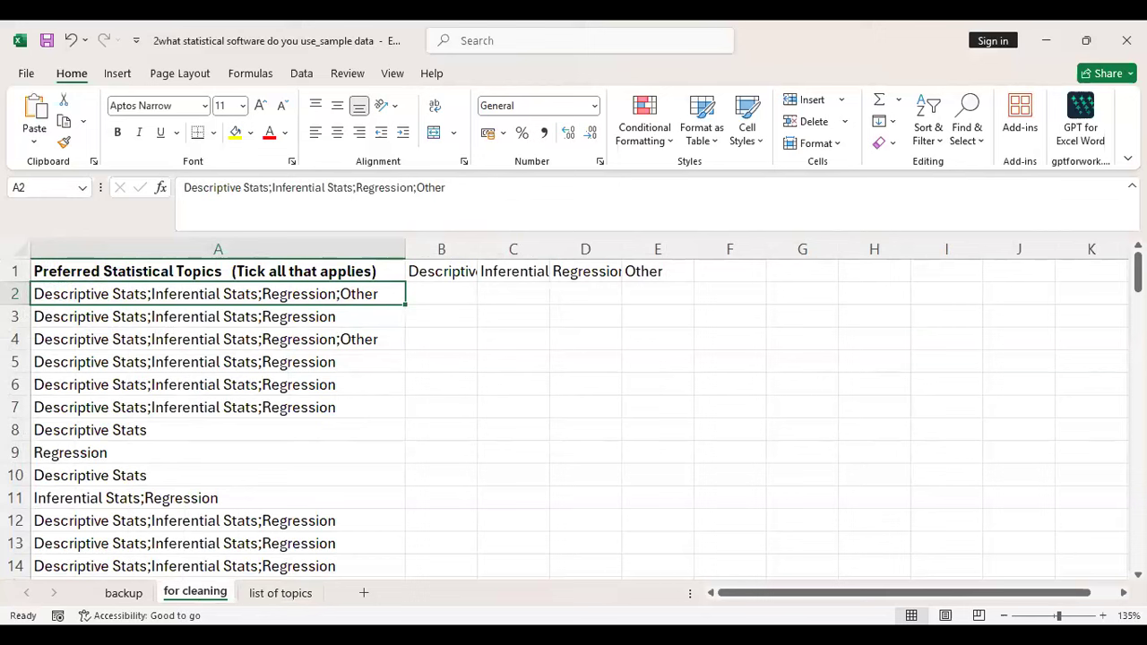
left_click(284, 595)
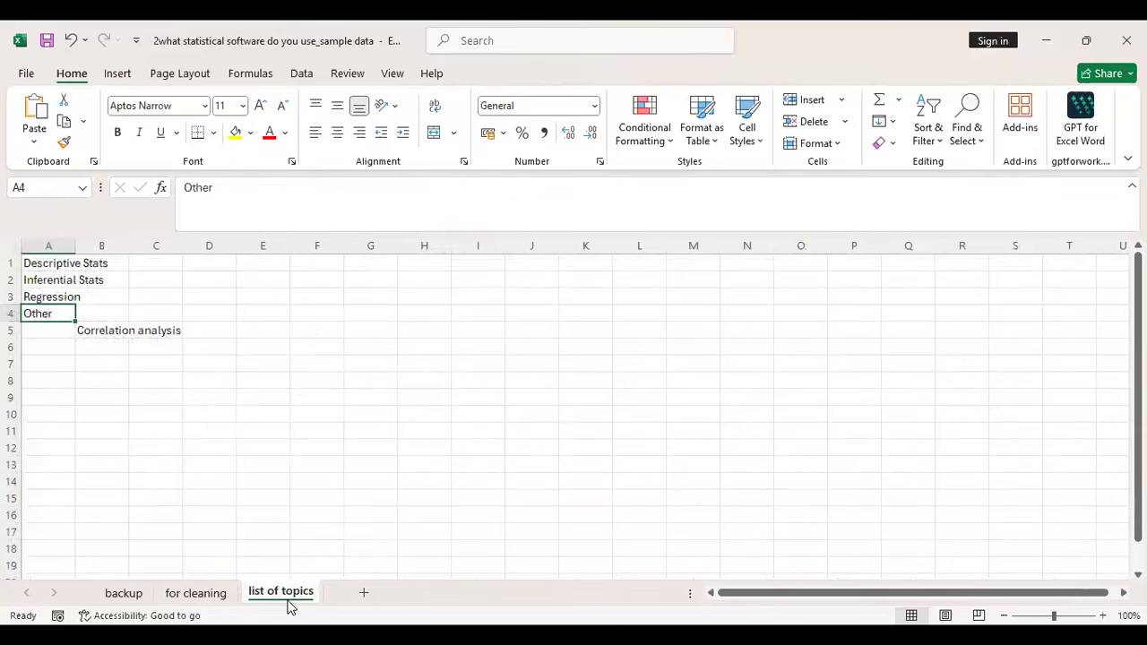
Look through the combined responses in column A of the for cleaning sheet, from A2 past row 21, and check the whole column
left_click(195, 593)
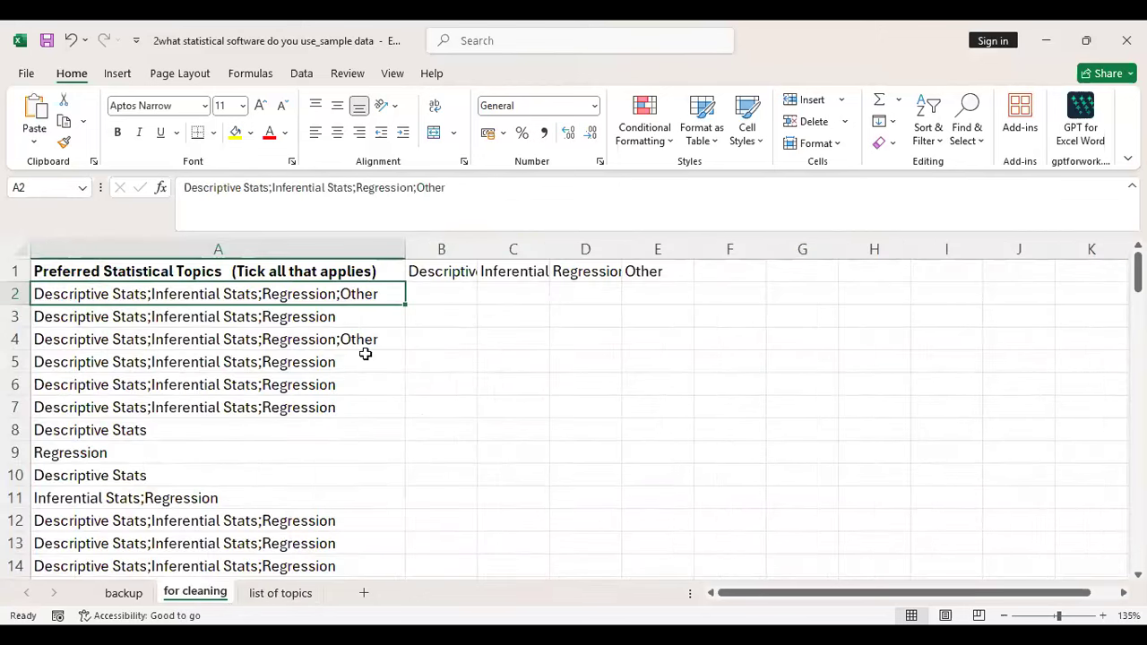
key("Down")
key("Down")
key("Down")
key("Down")
key("Up")
key("Up")
key("Up")
key("Up")
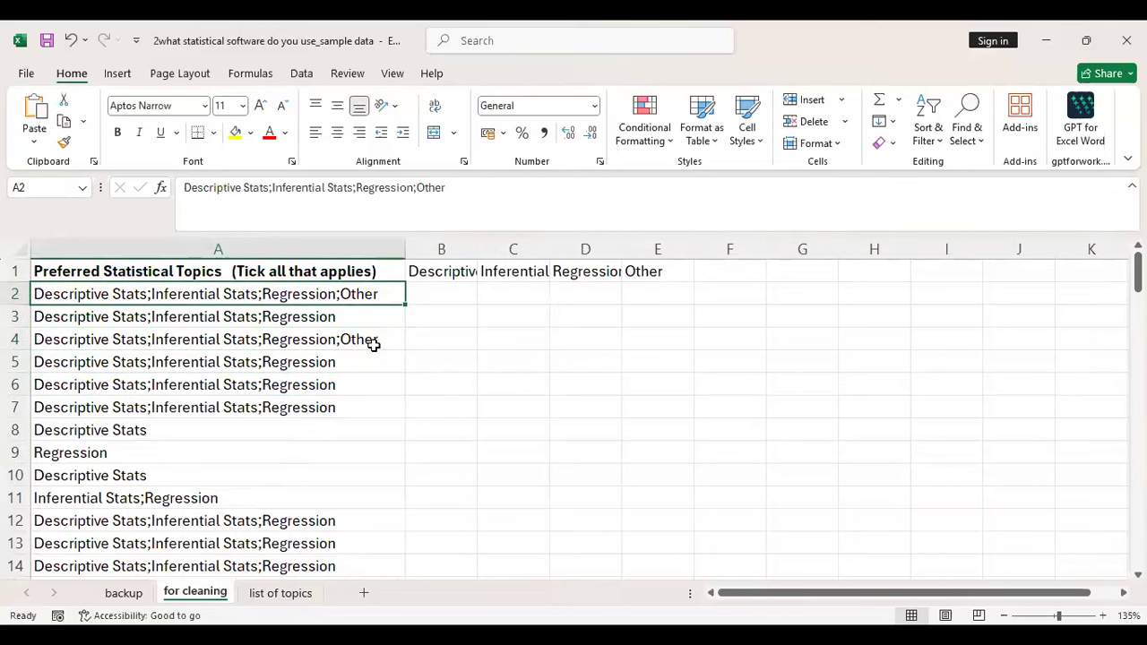
key("Down")
key("Down")
key("Down")
key("Down")
key("Down")
key("Down")
key("Down")
key("Down")
key("Down")
key("Down")
key("Down")
key("Down")
key("Down")
key("Down")
key("Down")
key("Down")
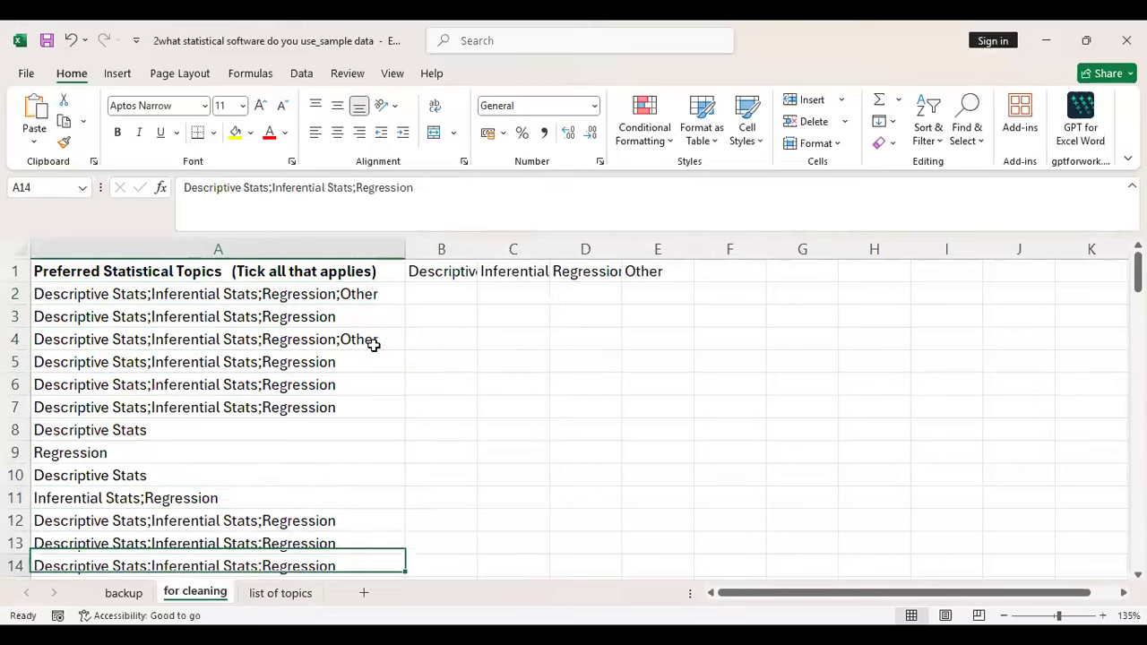
key("Down")
key("Down")
key("Down")
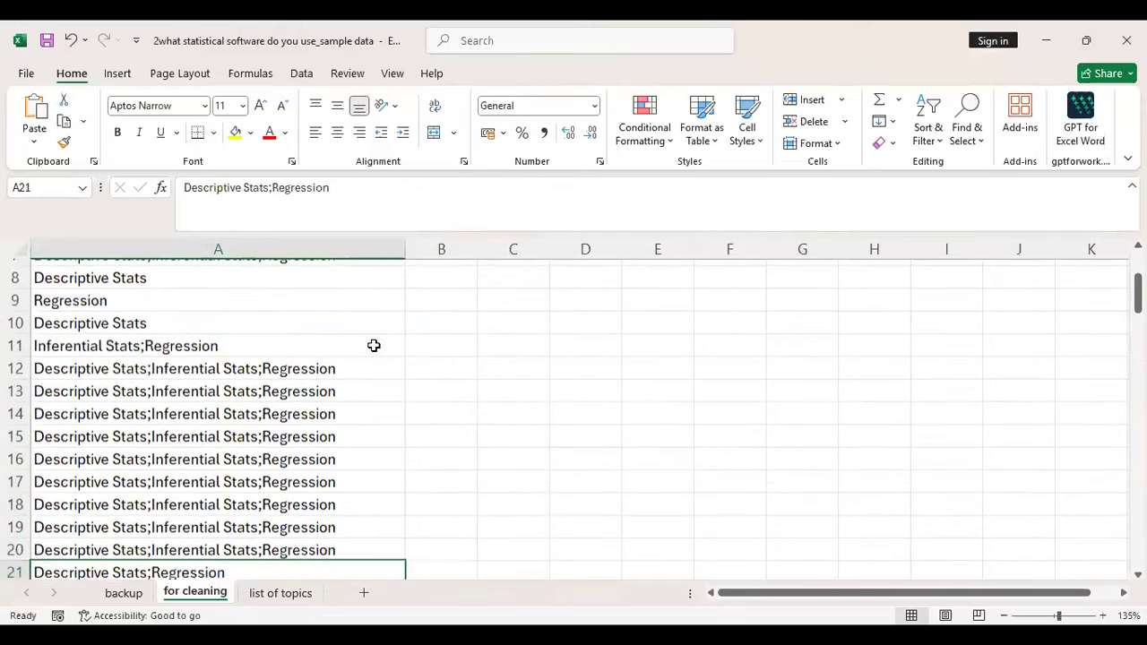
scroll(358, 304, "down", 2)
left_click(317, 248)
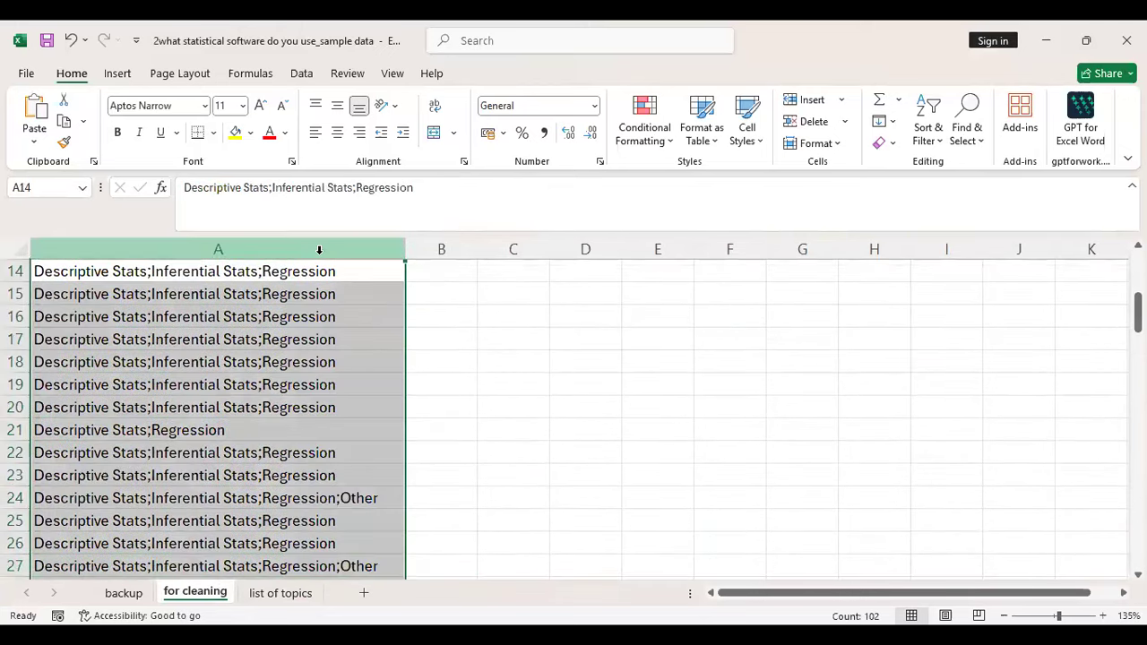
Select the Descriptive Stats header in B1 of the for cleaning sheet
left_click(468, 349)
key("Up")
key("Up")
key("Up")
key("Up")
key("Up")
key("Up")
key("Up")
key("Up")
key("Up")
key("Up")
key("Up")
key("Up")
key("Up")
key("Up")
key("Up")
key("Up")
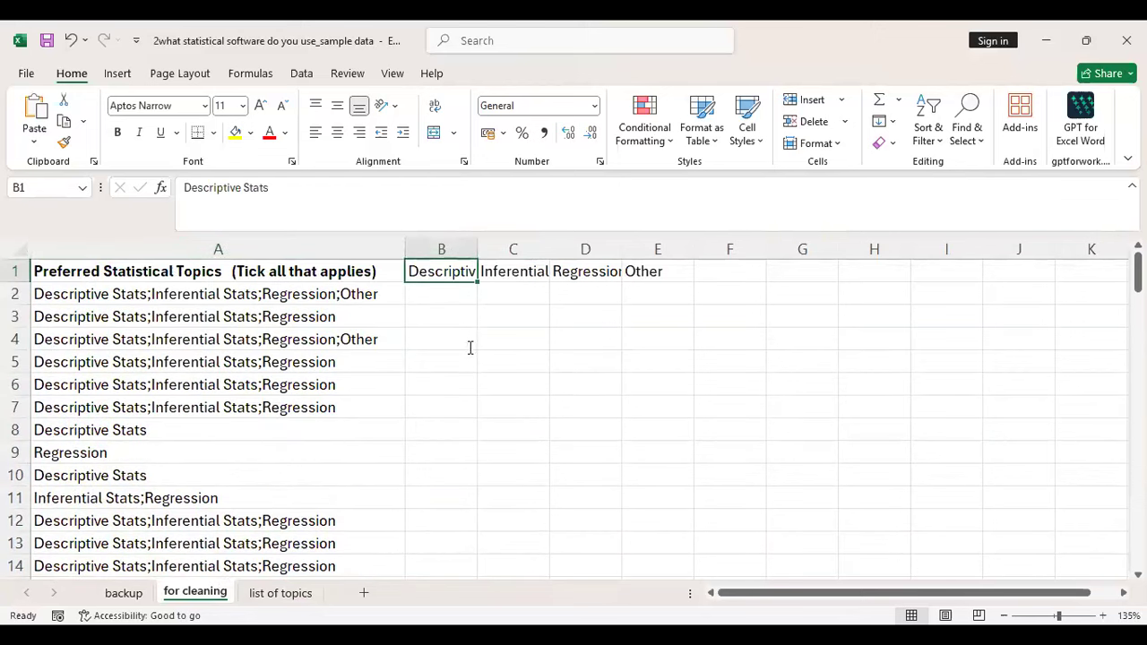
In A2 of the for cleaning sheet, replace the Other entry at the end of the response with Correlation analysis
key("Down")
key("Left")
left_click(478, 192)
key("BackSpace")
key("BackSpace")
key("BackSpace")
key("BackSpace")
key("BackSpace")
type("Correlation")
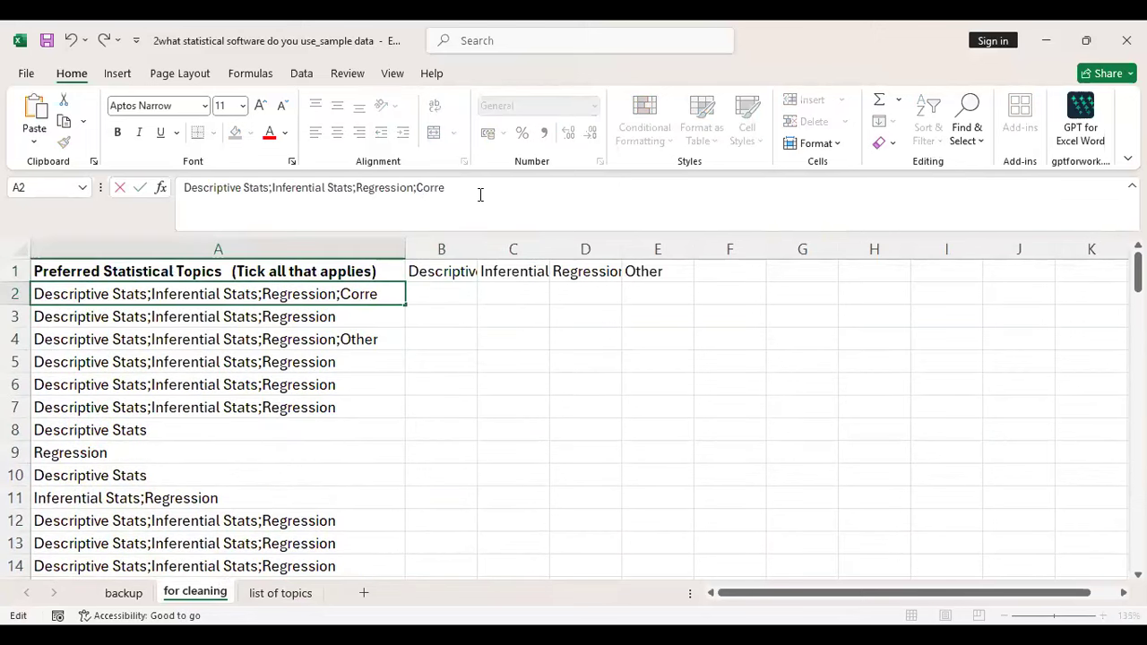
key("BackSpace")
key("BackSpace")
key("BackSpace")
key("BackSpace")
key("BackSpace")
type("ation analysis")
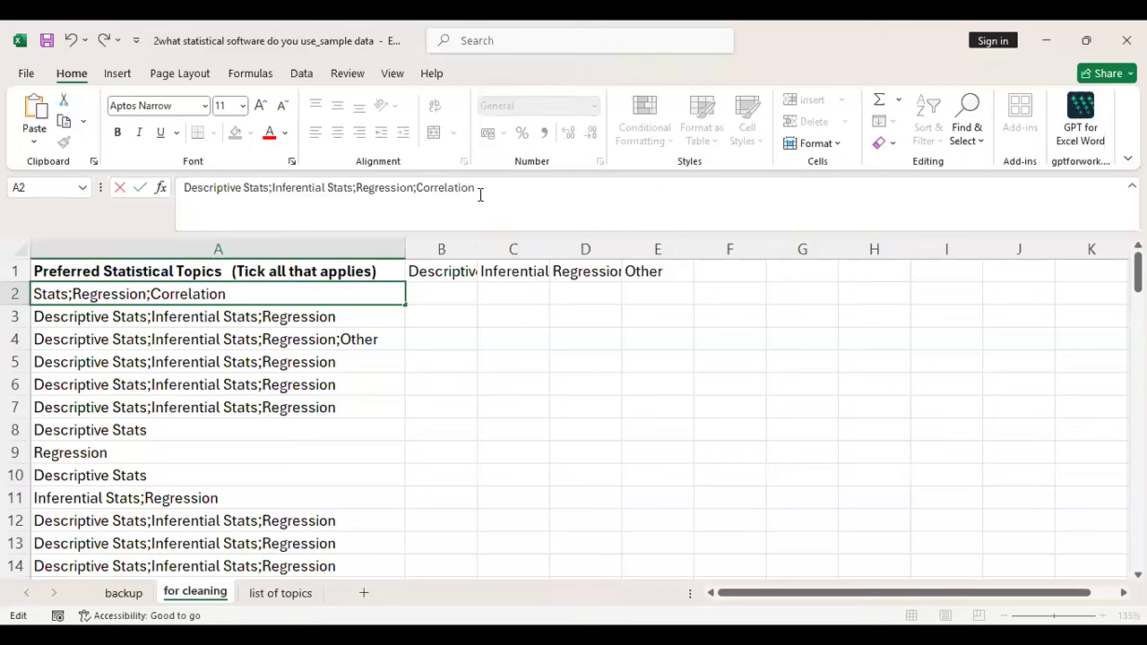
key("Return")
key("Up")
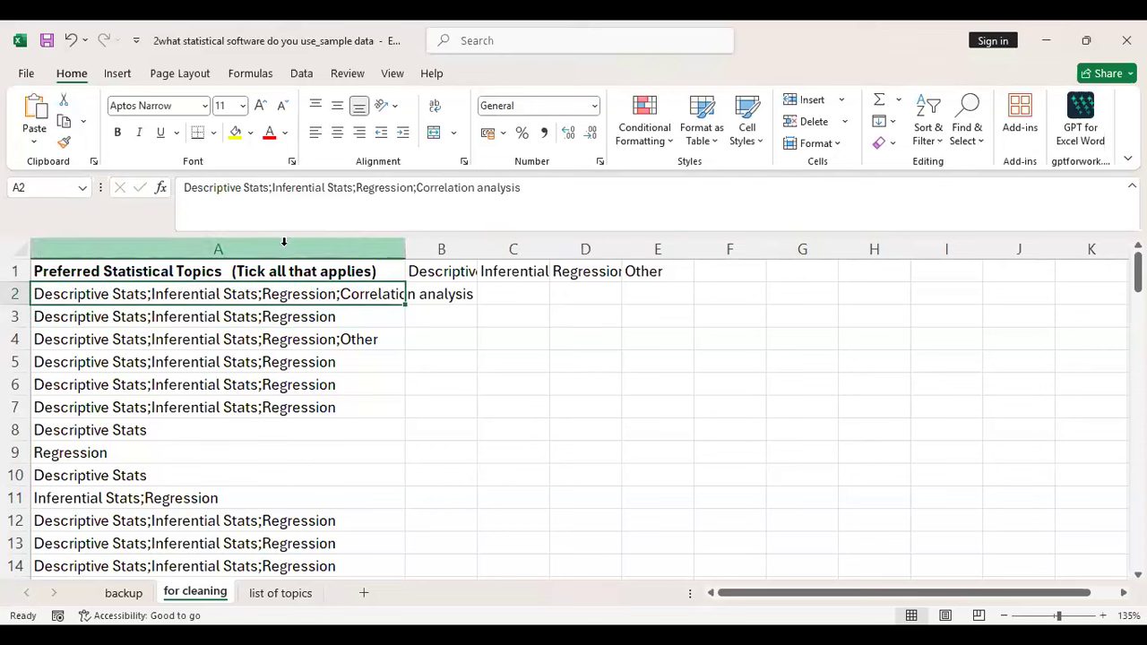
left_click(283, 242)
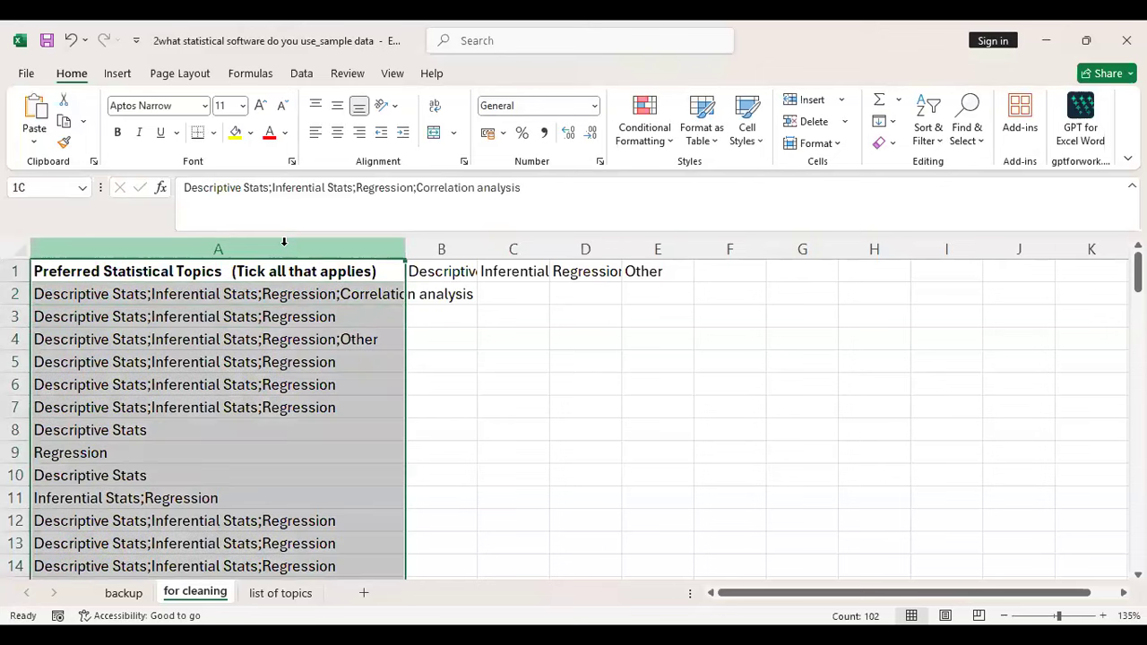
left_click(461, 308)
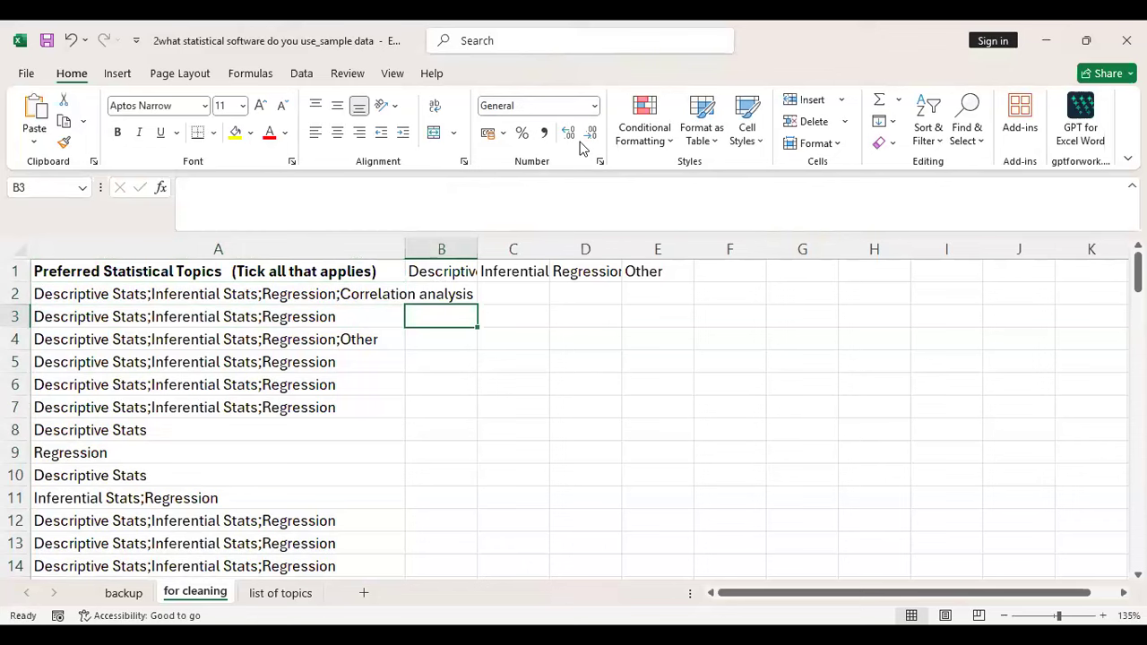
key("alt+F11")
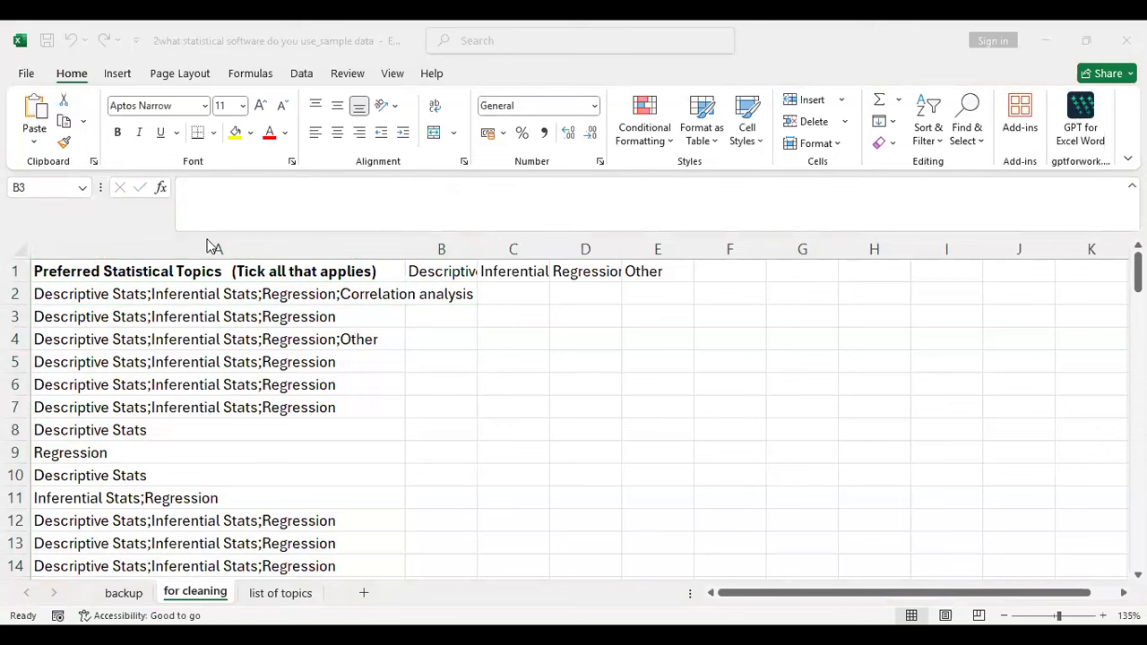
left_click(503, 390)
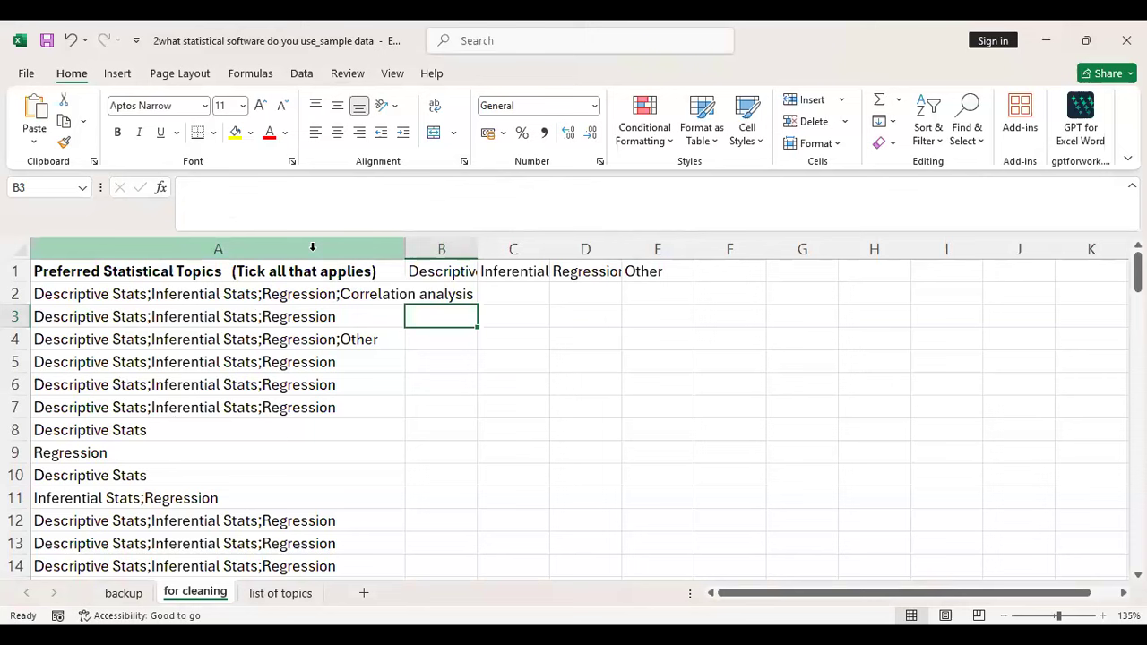
Try widening column A to fit the longer response in A2, and undo the width change
key("Up")
key("Up")
key("Left")
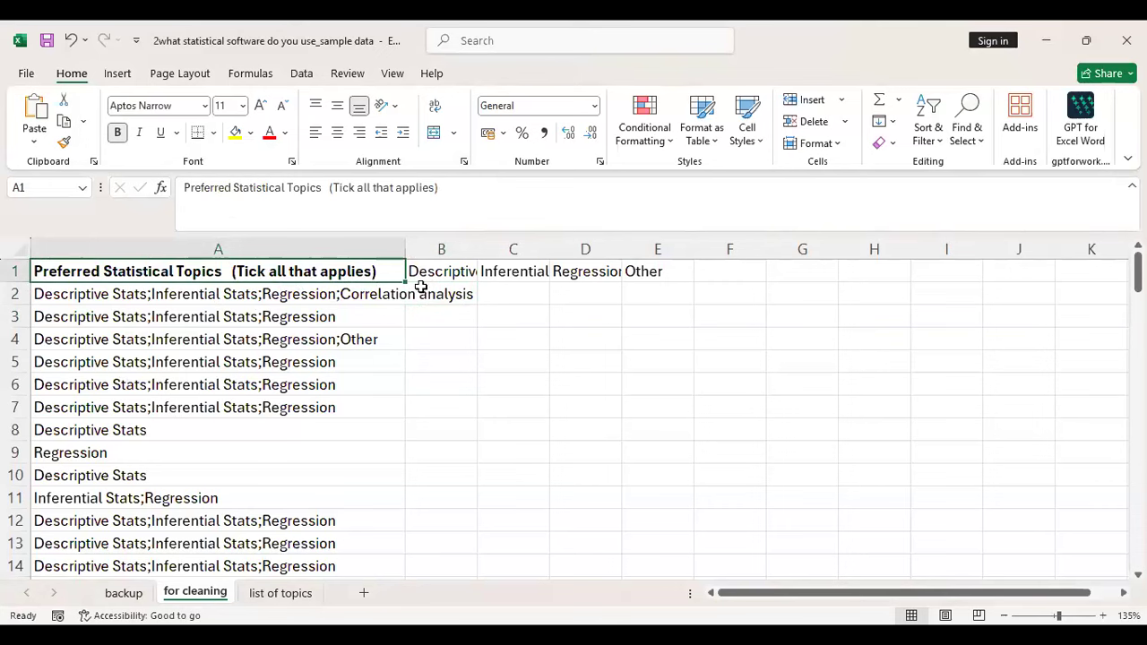
left_click_drag(402, 256, 504, 256)
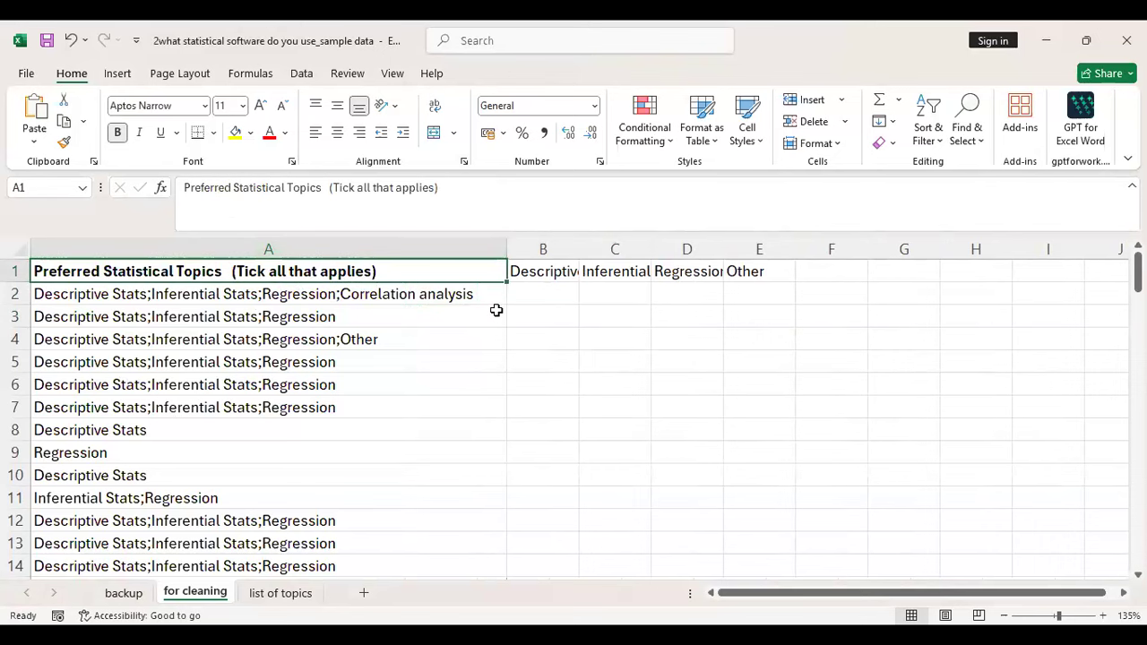
key("ctrl+z")
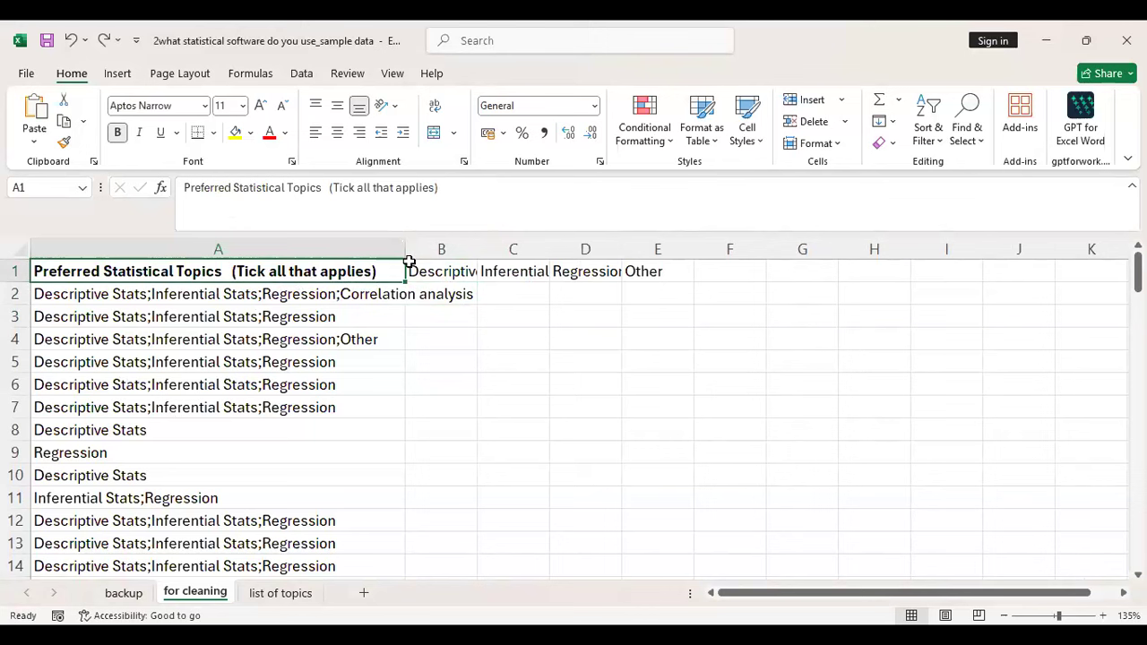
Widen column A so the full response in A2, including Correlation analysis, fits inside the column
left_click_drag(405, 248, 380, 238)
scroll(380, 240, "up", 1)
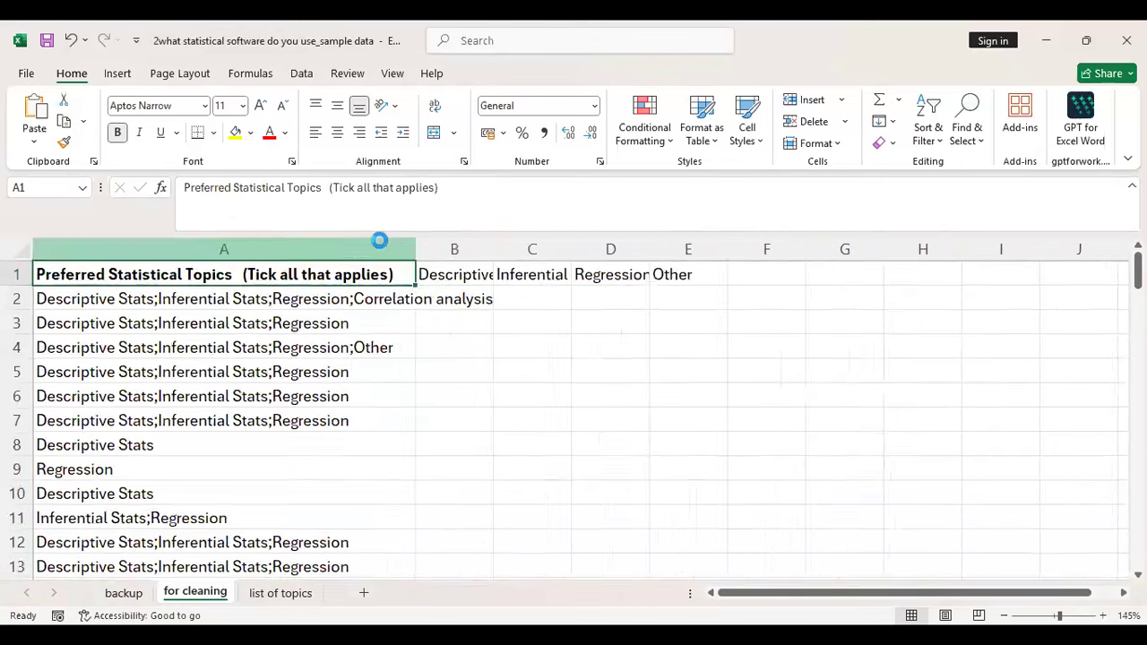
scroll(380, 240, "up", 6)
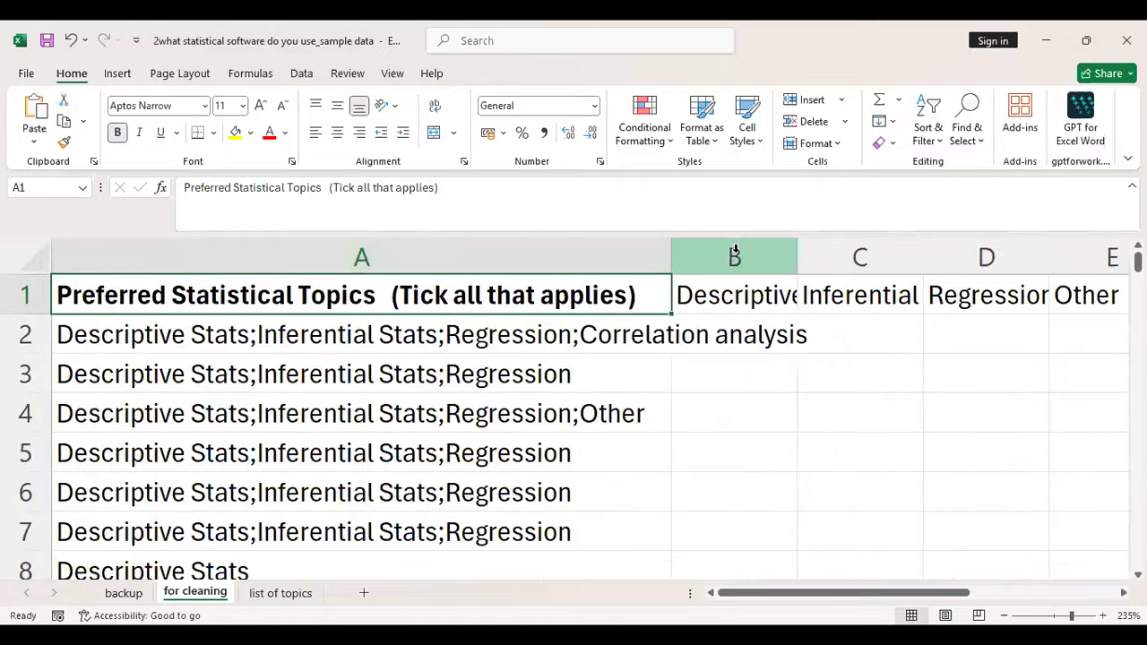
scroll(735, 250, "up", 4)
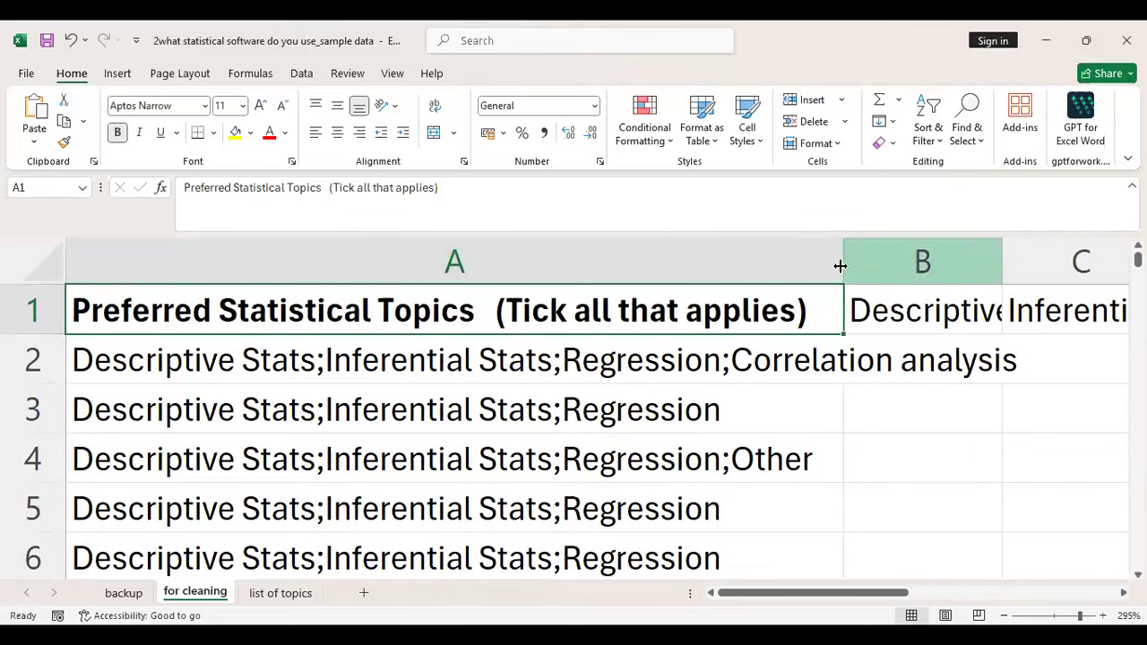
double_click(843, 260)
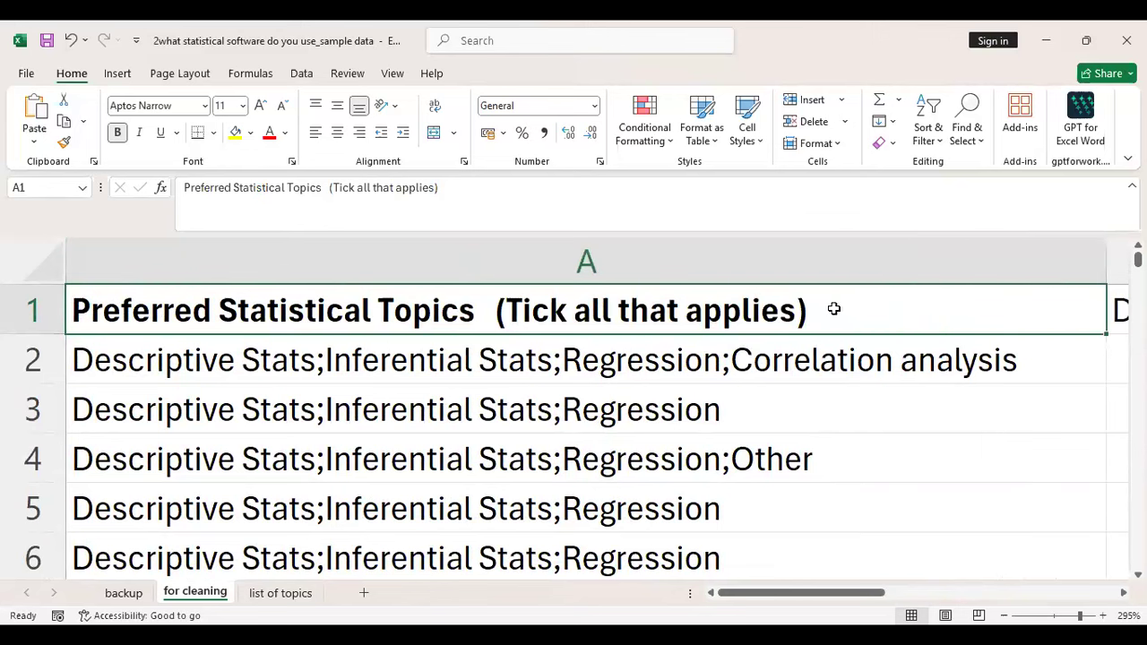
left_click_drag(865, 305, 829, 389)
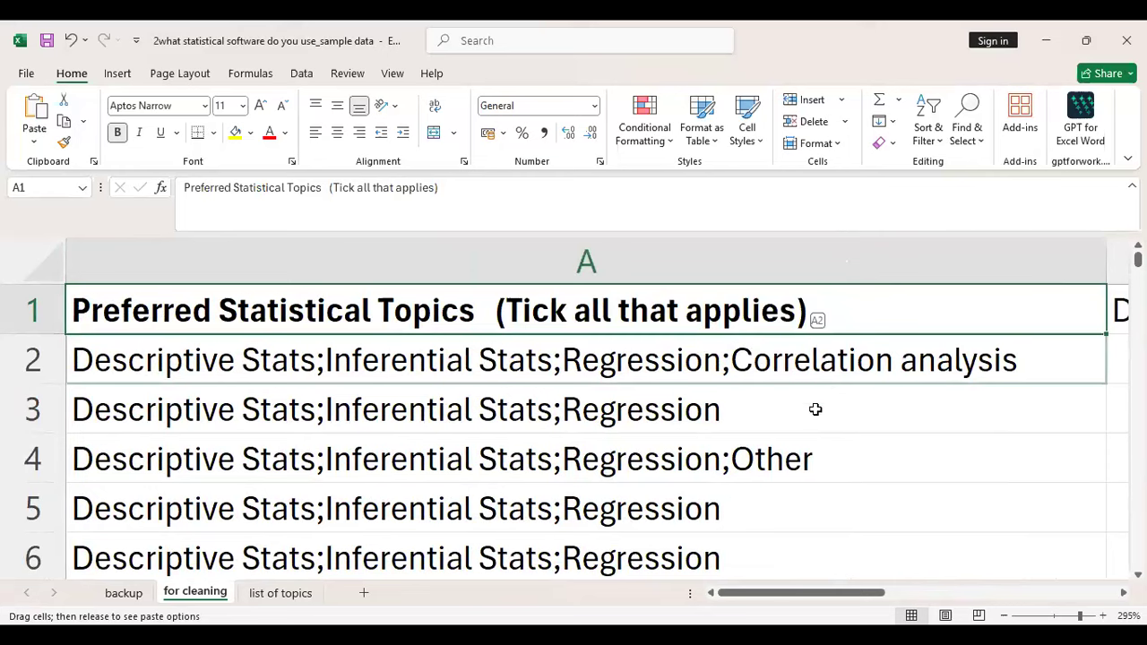
scroll(815, 410, "down", 10)
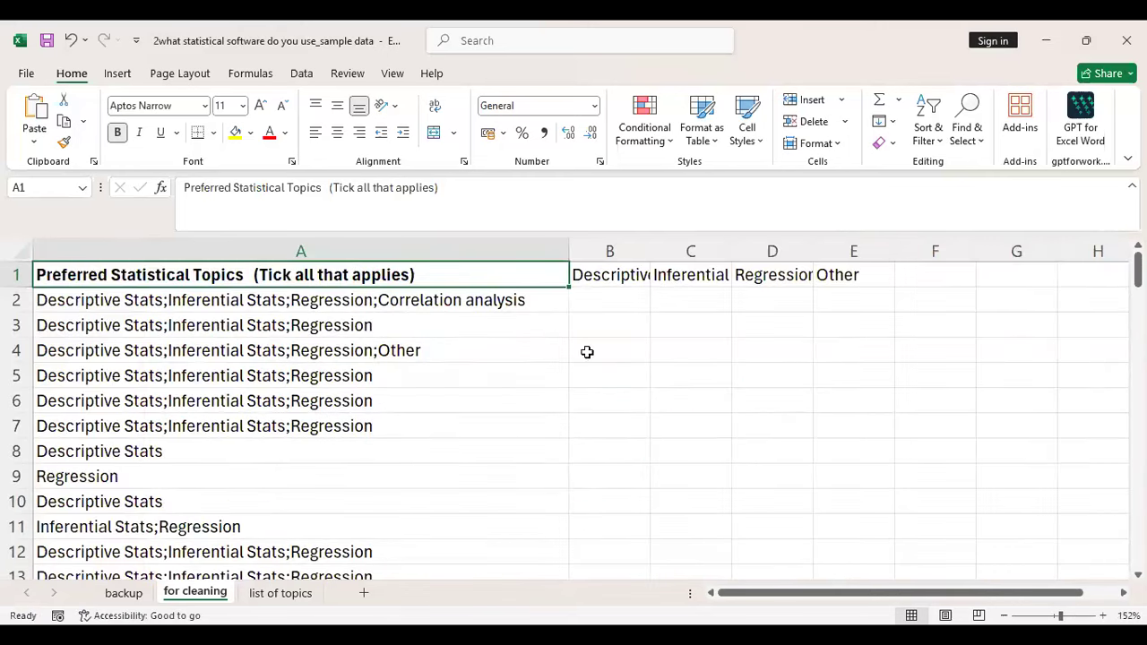
Look through the responses in column A of the for cleaning sheet for entries outside the listed topics
left_click(473, 402)
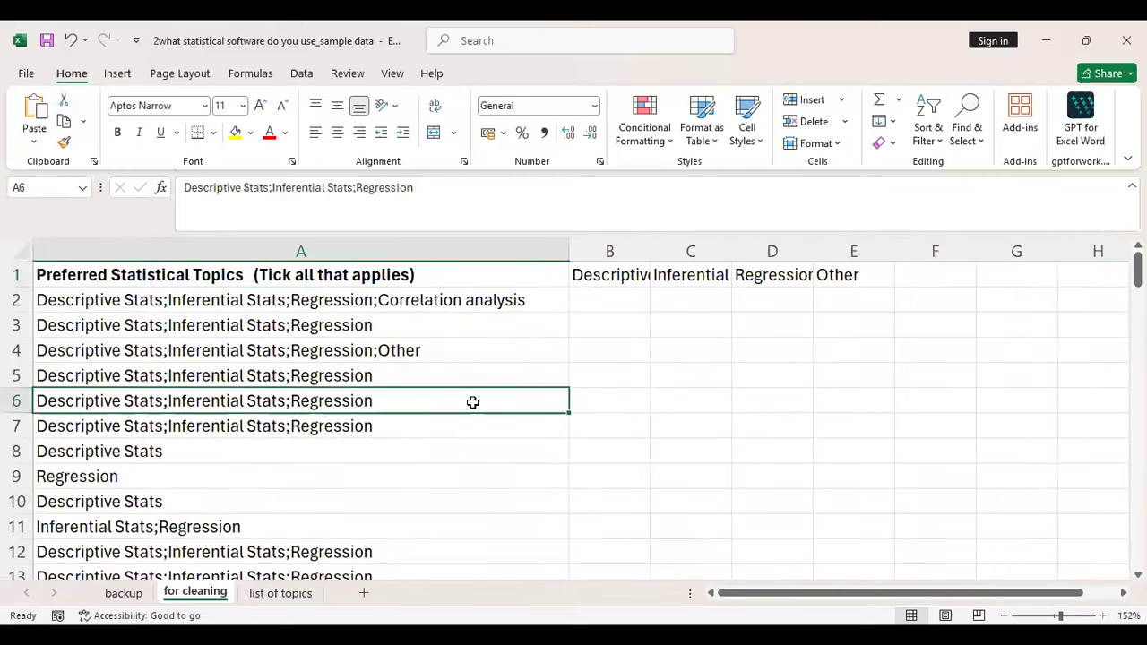
key("Up")
key("Up")
key("Up")
key("Up")
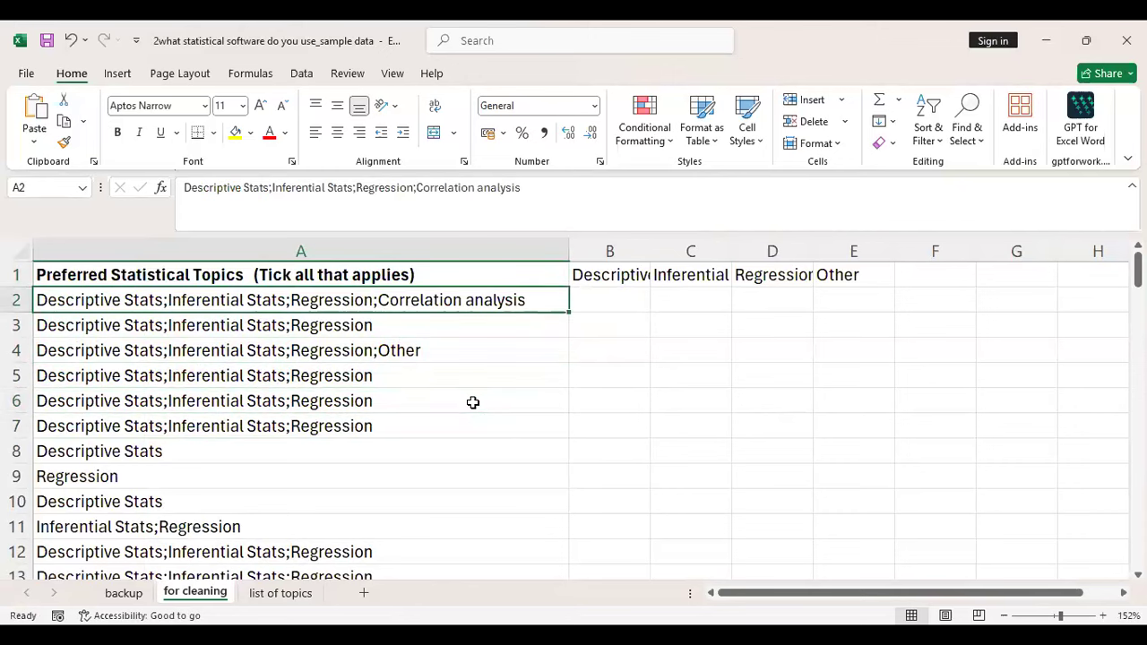
key("Down")
key("Down")
key("Down")
key("Down")
key("Down")
key("Down")
key("Down")
key("Down")
key("Down")
key("Down")
key("Down")
key("Down")
key("Down")
key("Down")
key("Down")
key("Down")
key("Down")
key("Down")
key("Down")
key("Down")
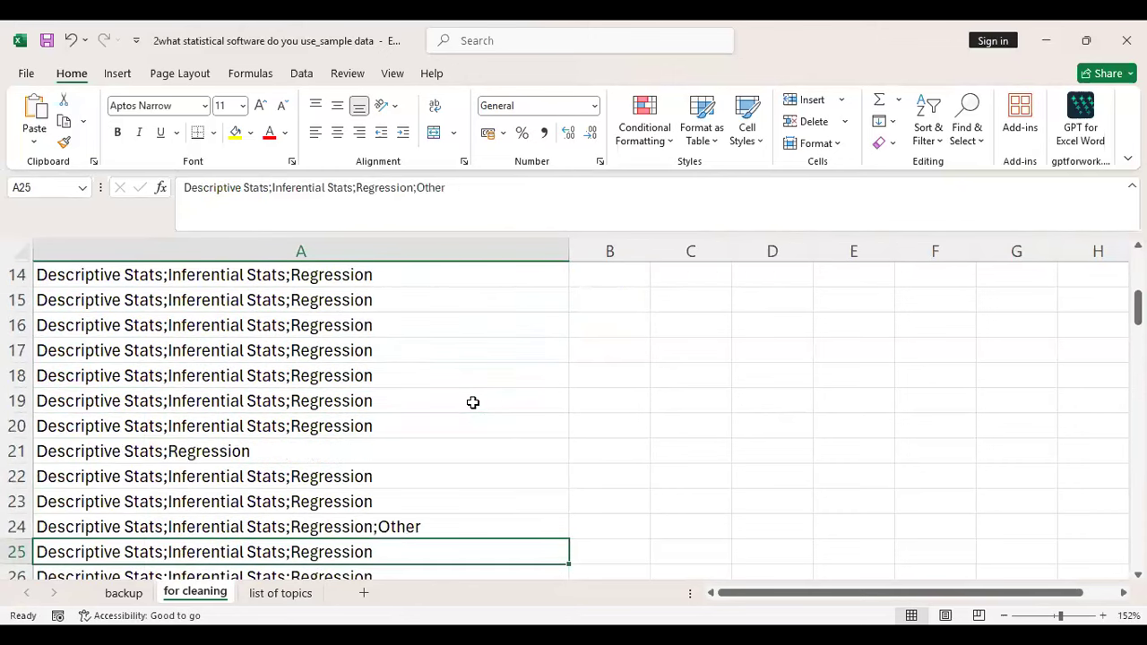
key("Down")
key("Down")
key("Down")
key("Down")
key("Down")
key("Down")
key("Down")
key("Down")
key("Down")
key("Down")
key("Down")
key("Down")
key("Down")
key("Down")
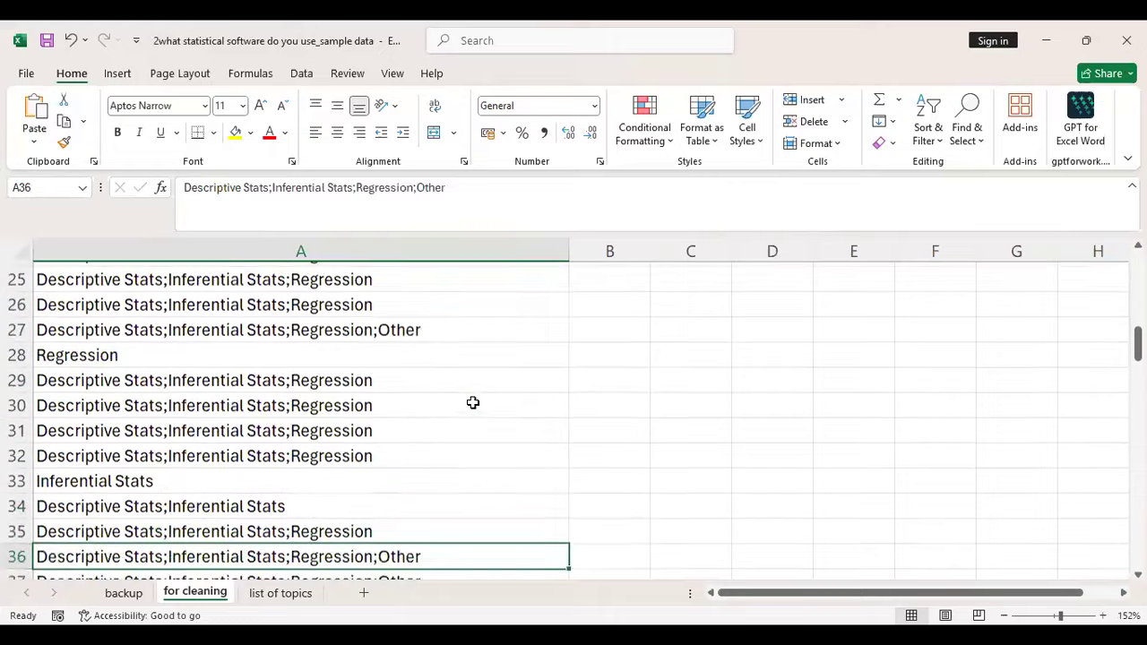
key("Down")
key("Down")
key("Down")
key("Down")
key("Down")
key("Down")
key("Down")
key("Down")
key("Down")
key("Down")
key("Down")
key("Down")
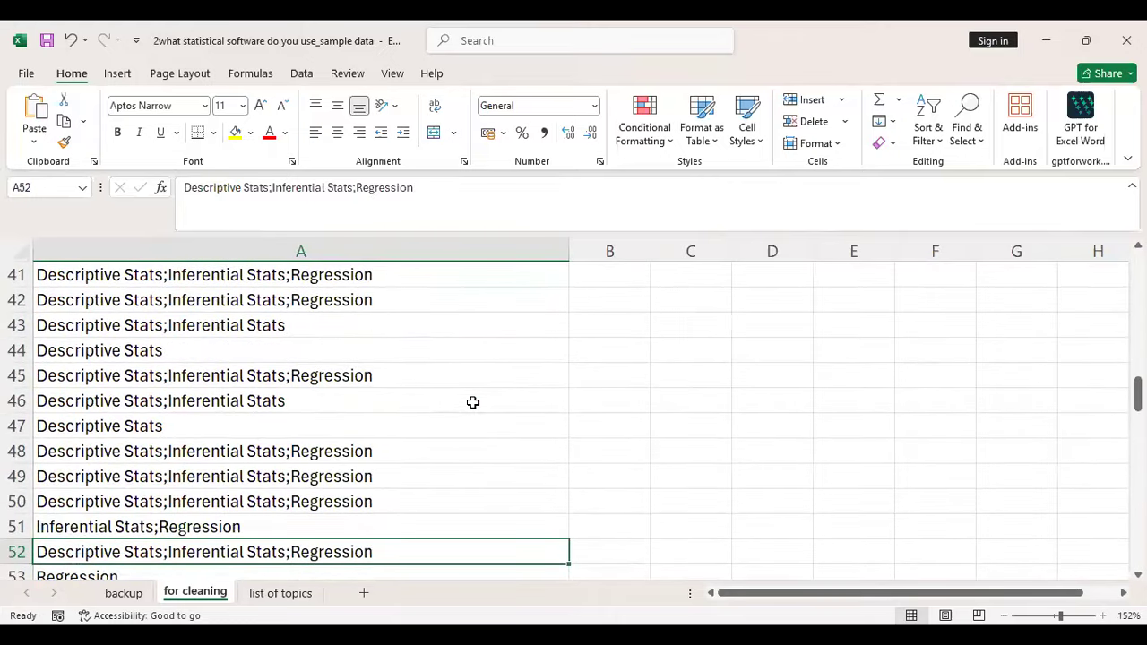
key("Up")
key("Up")
key("Up")
key("Up")
key("Up")
key("Up")
key("Up")
key("Up")
key("Up")
key("Up")
key("Up")
key("Up")
key("Up")
key("Down")
key("Down")
key("Down")
key("Down")
key("Down")
key("Down")
key("Down")
key("Down")
key("Down")
key("Down")
key("Down")
key("Down")
key("Down")
key("Down")
key("Down")
key("Down")
key("Down")
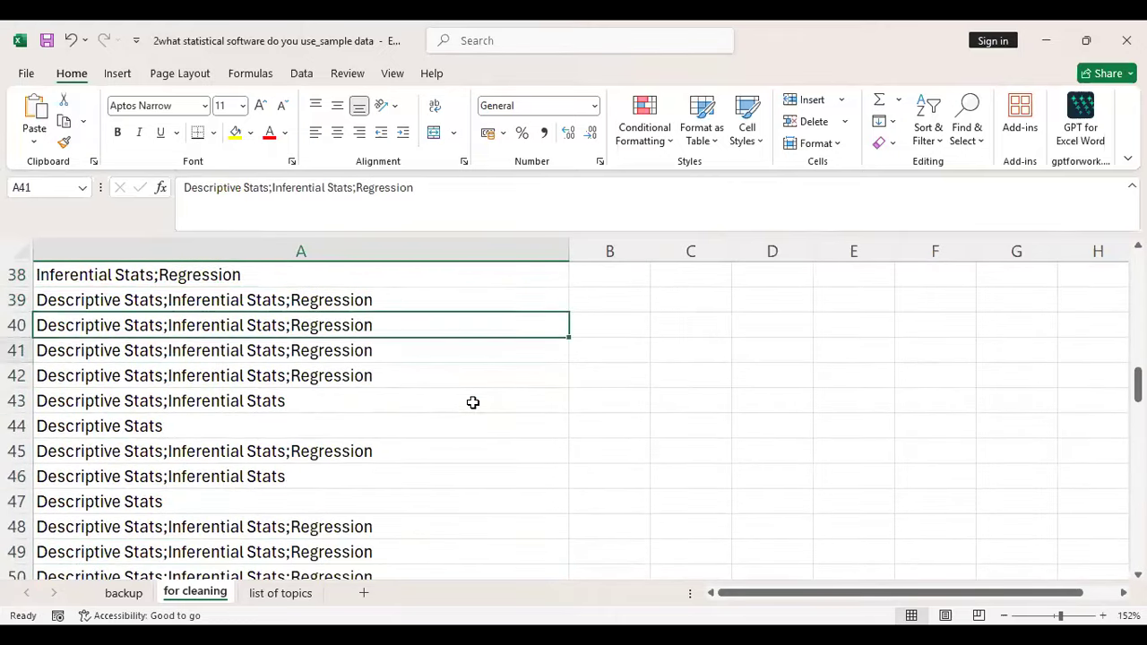
key("Down")
key("Down")
key("Down")
key("Down")
key("Down")
key("Down")
key("Down")
key("Down")
key("Down")
key("Down")
key("Down")
key("Down")
key("Down")
key("Down")
key("Down")
key("Down")
key("Down")
key("Down")
key("Down")
key("Up")
key("Up")
key("Up")
key("Up")
key("Up")
key("Up")
key("Up")
key("Up")
key("Up")
key("Up")
key("Up")
key("Up")
key("Up")
key("Up")
key("Up")
key("Up")
key("Up")
key("Up")
key("Up")
key("Up")
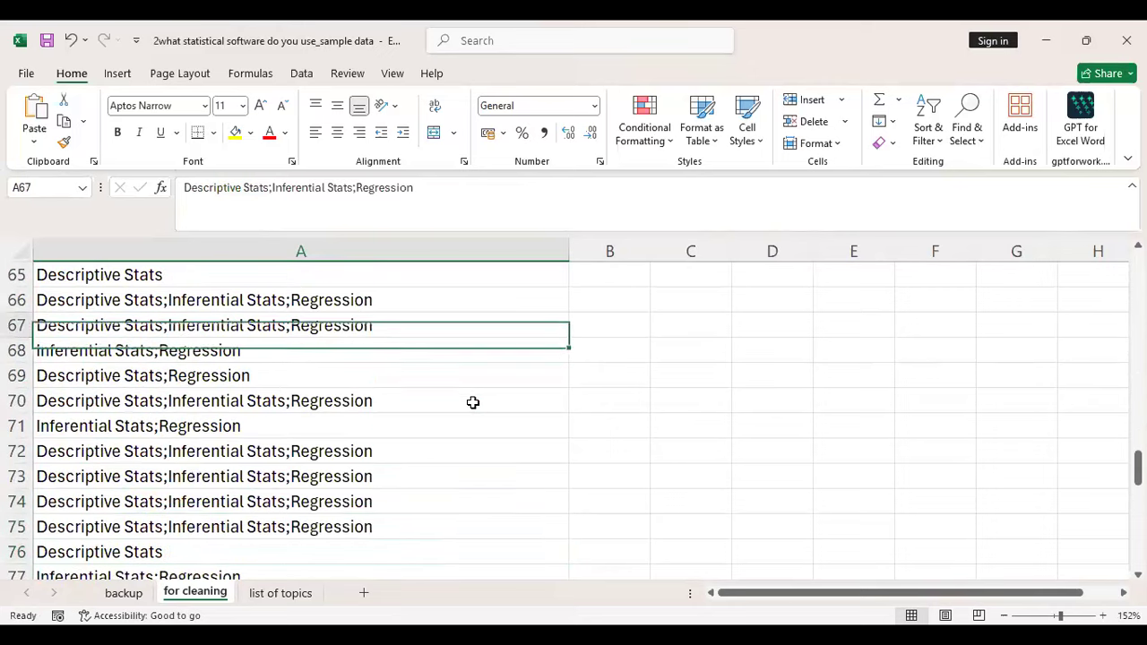
key("Up")
key("Up")
key("Up")
key("Up")
key("Up")
key("Up")
key("Up")
key("Up")
key("Up")
key("Up")
key("Up")
key("Up")
key("Up")
key("Up")
key("Up")
key("Up")
key("Up")
key("Up")
key("Up")
key("Up")
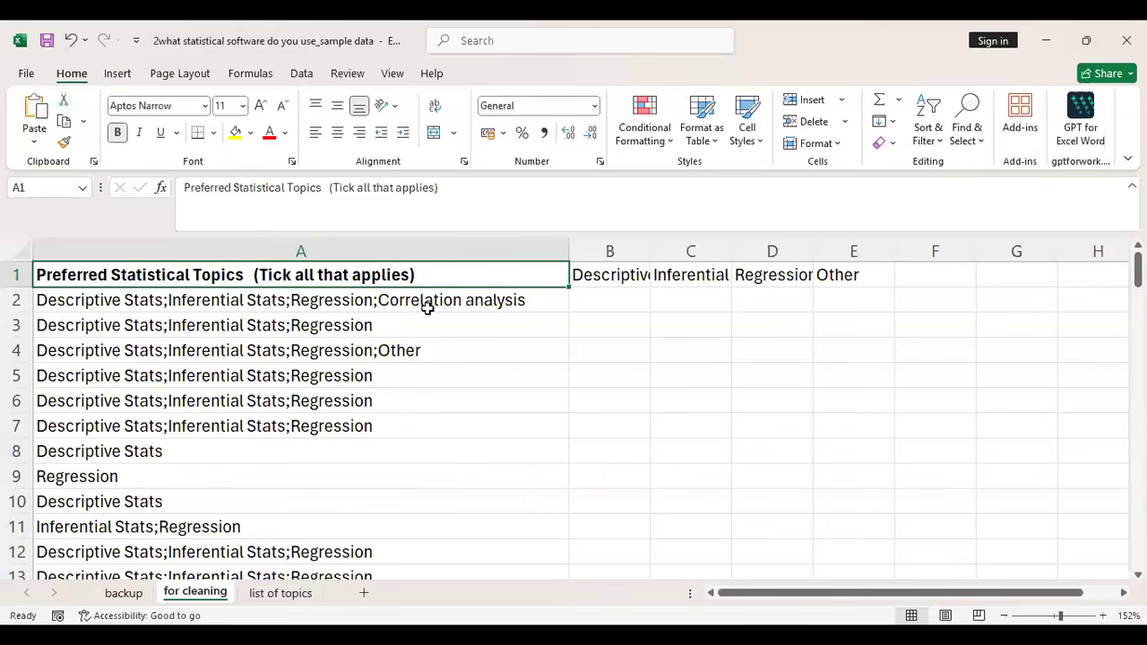
Replace all occurrences of Correlation analysis in column A with Other
key("ctrl+shift+Down")
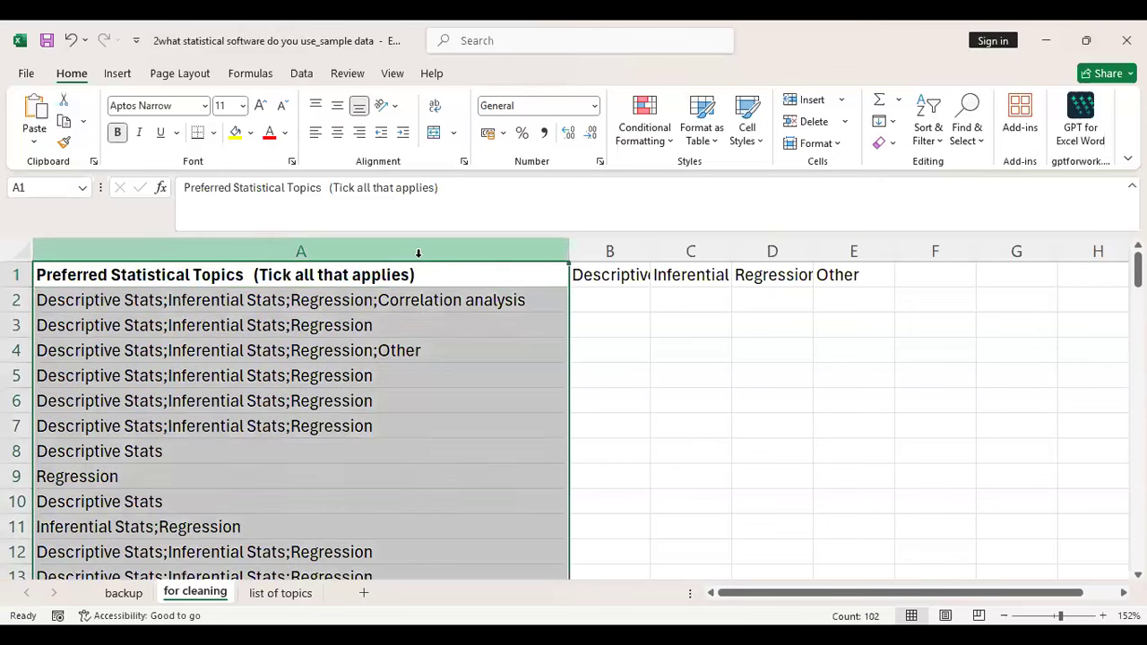
left_click(610, 306)
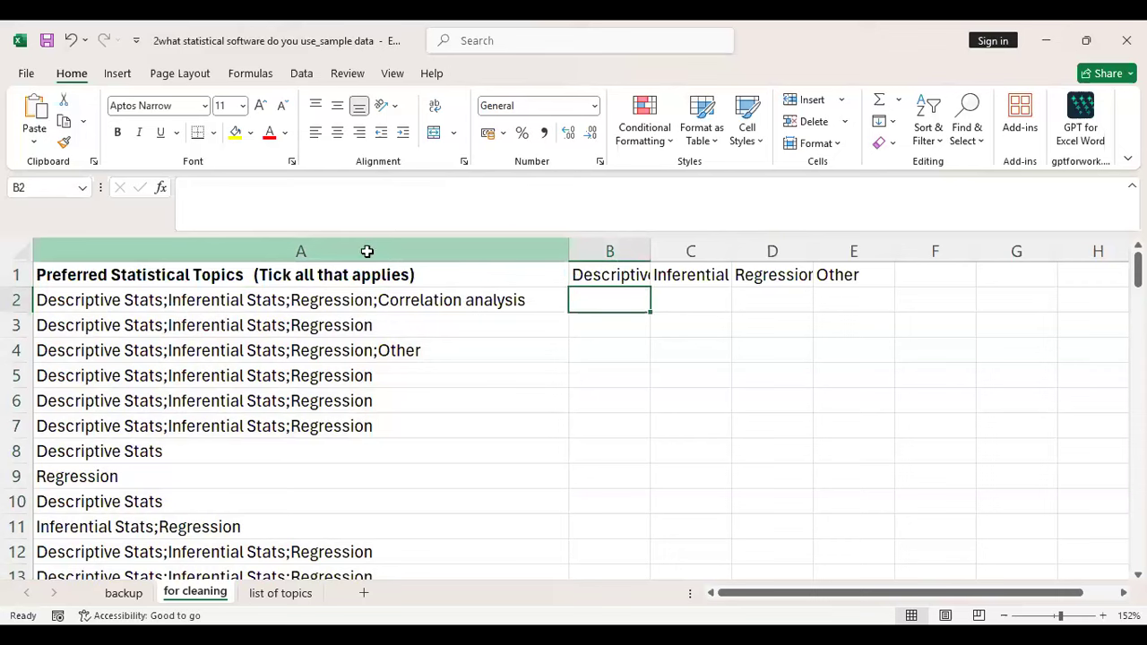
left_click(368, 248)
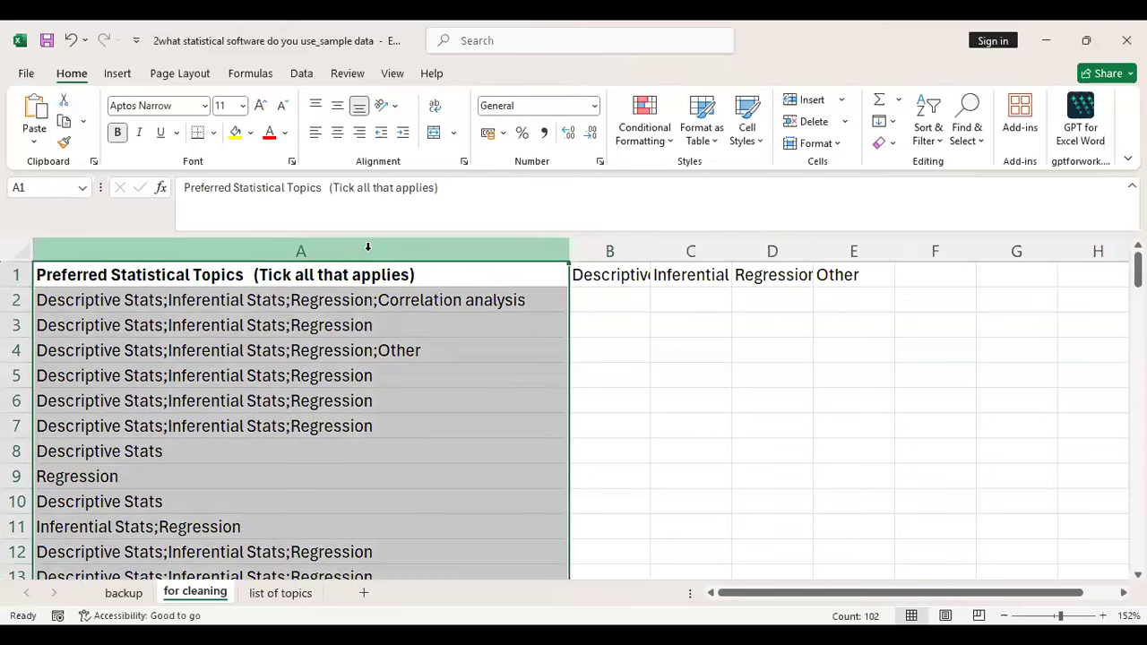
key("ctrl+f")
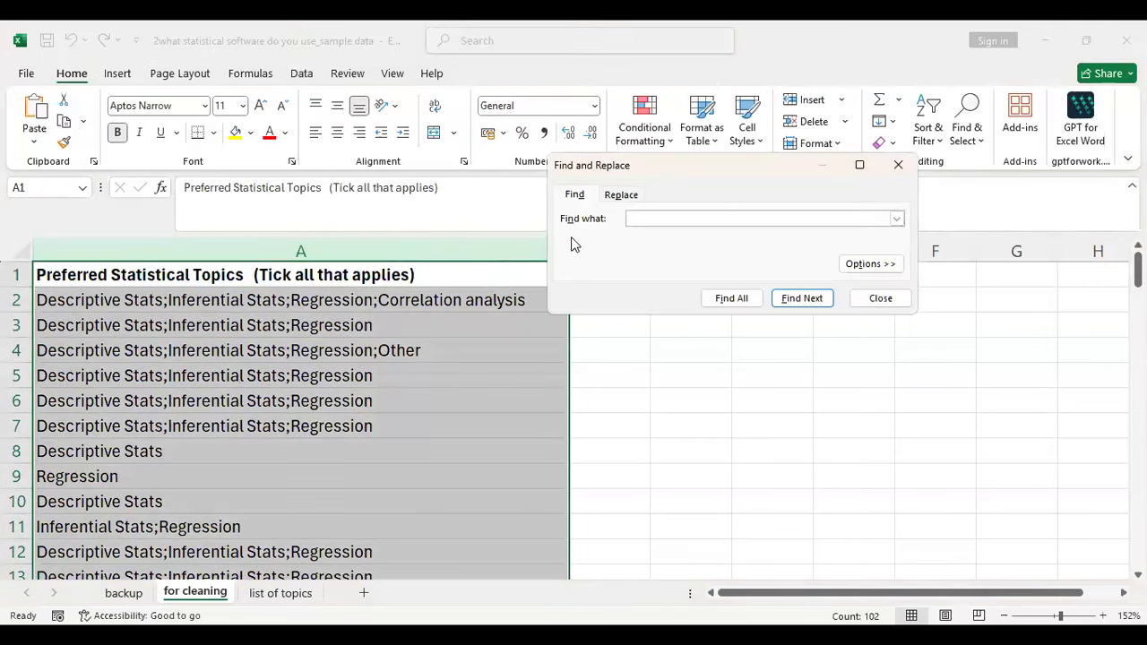
left_click(620, 194)
left_click(643, 221)
type("correlation analysis")
left_click(643, 235)
type("Other")
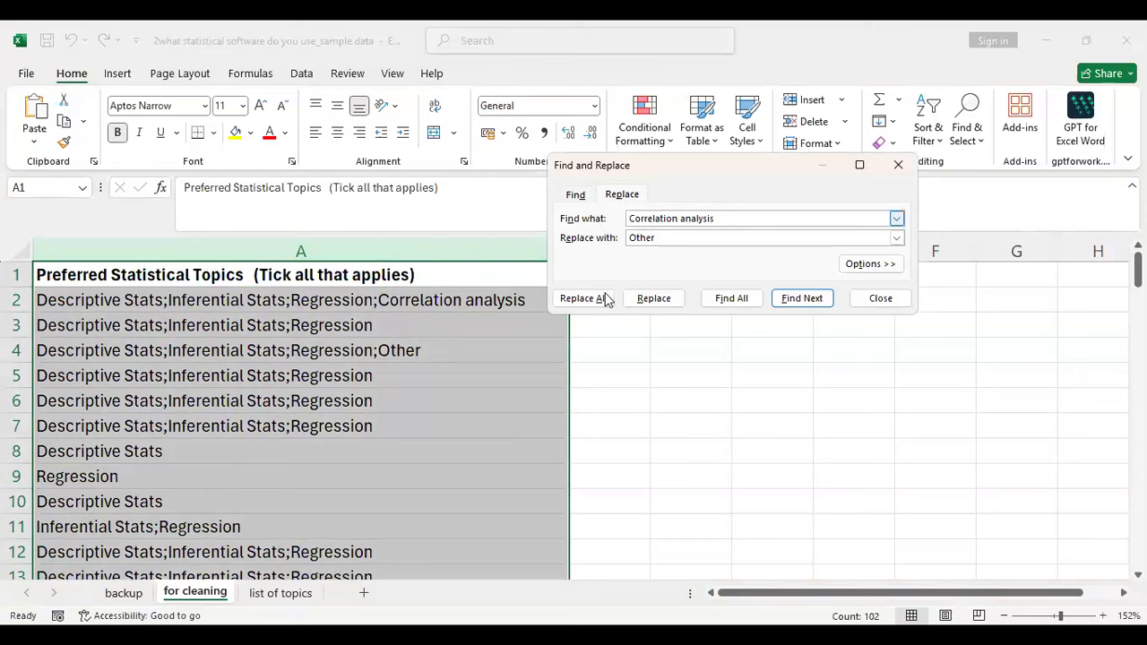
left_click(605, 298)
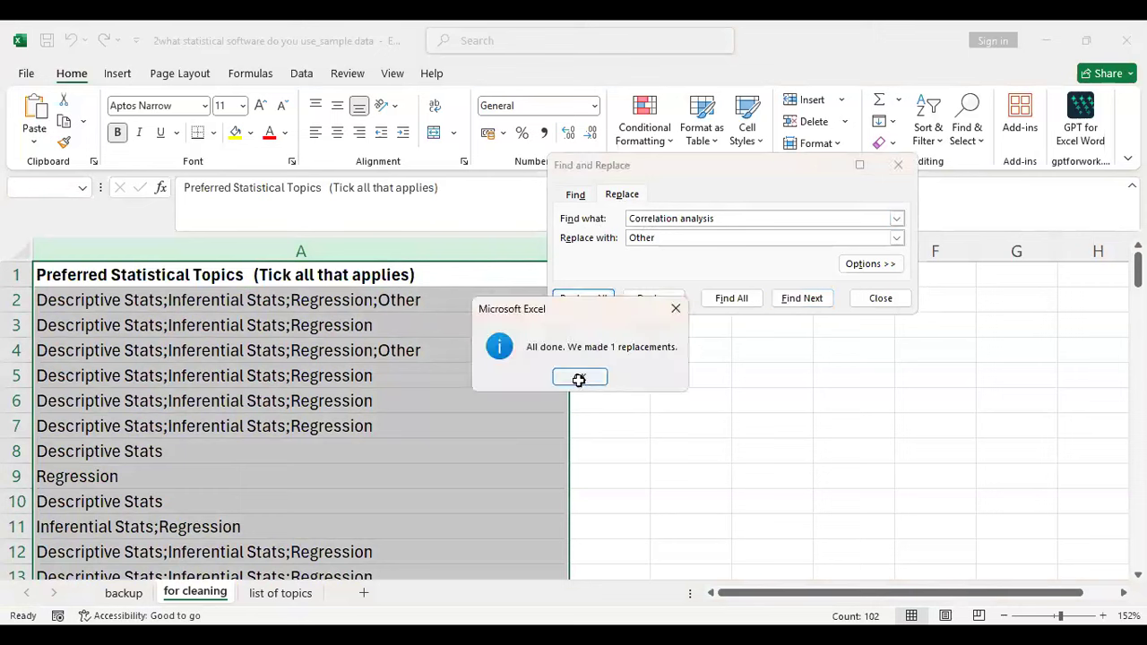
left_click(579, 378)
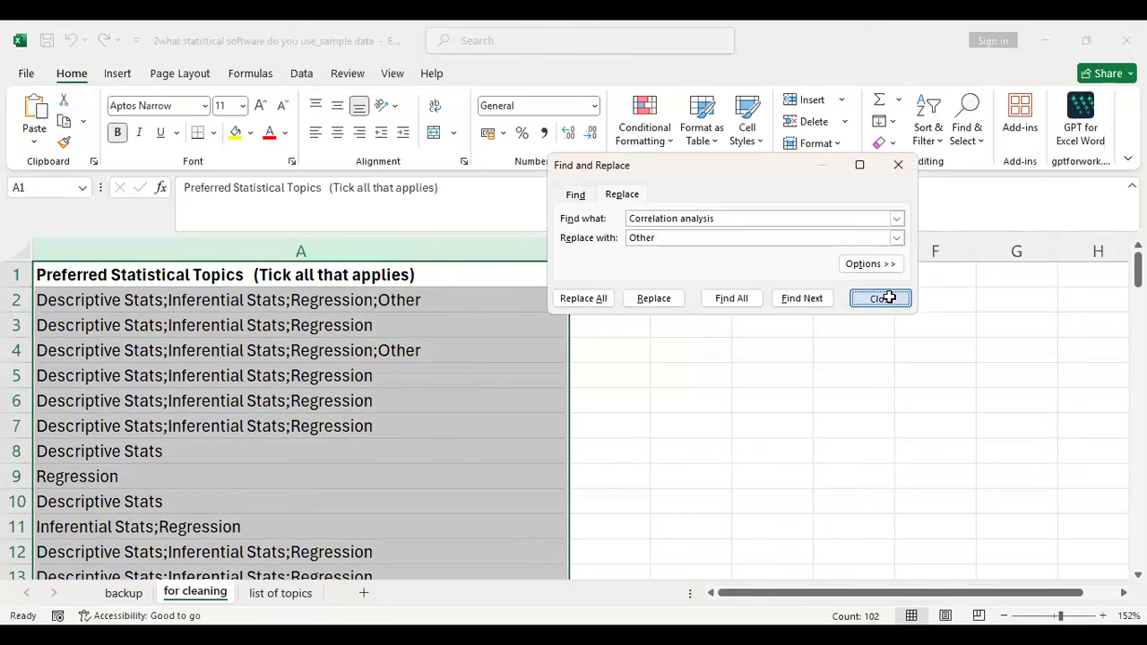
left_click(881, 298)
key("Up")
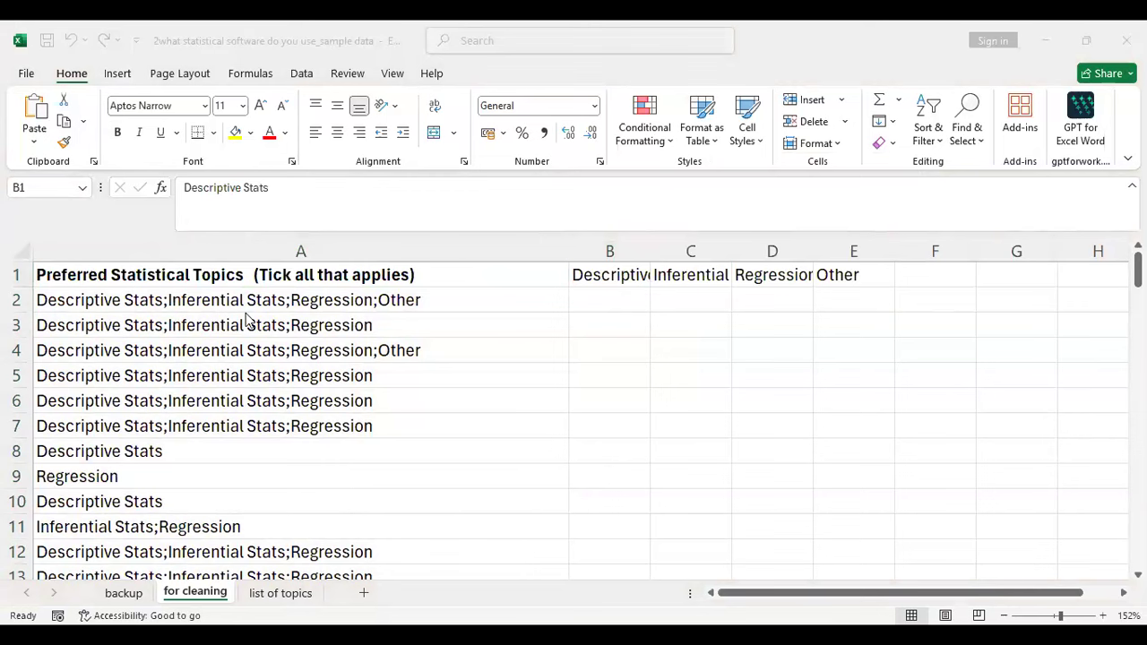
left_click_drag(246, 312, 233, 605)
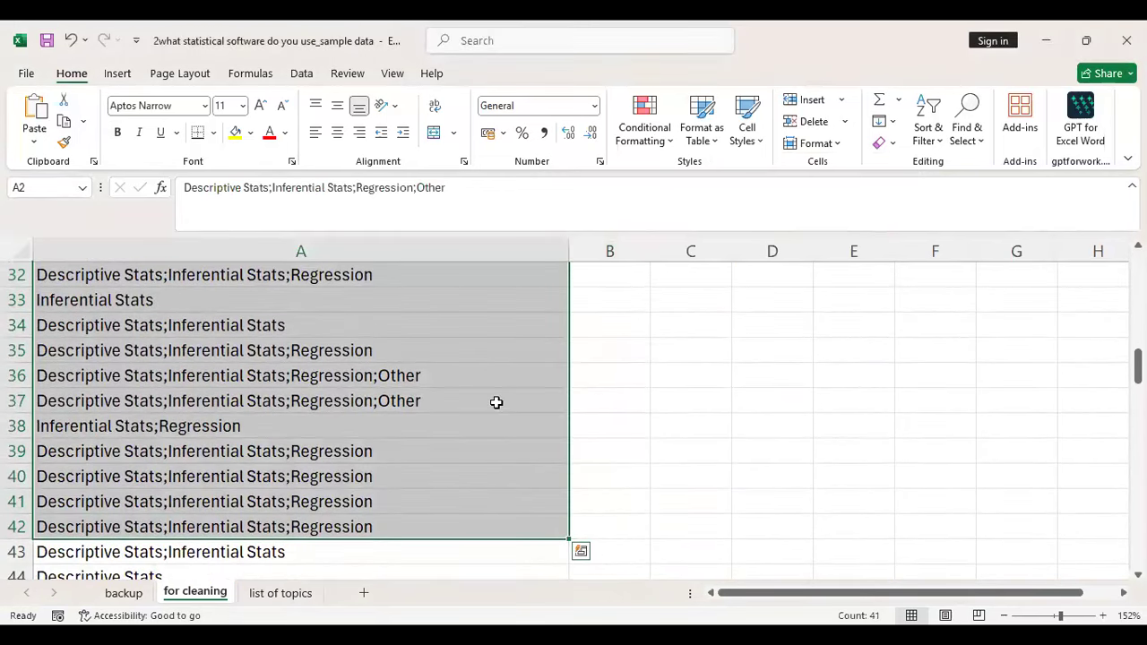
key("ctrl+Home")
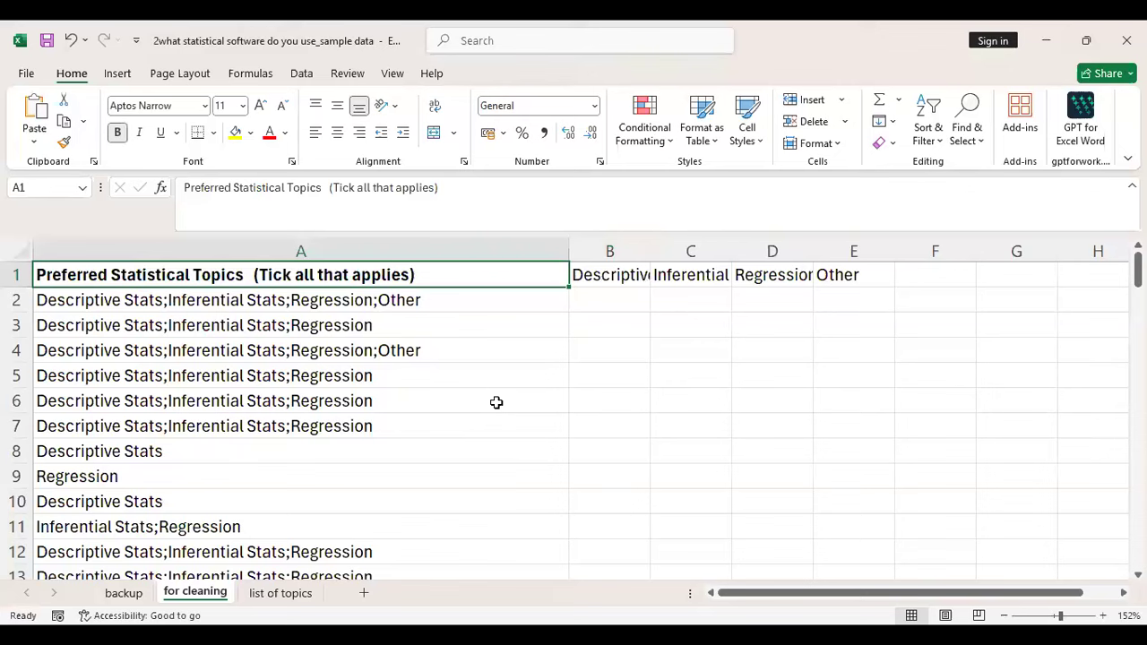
Try coding the response in row 2 by hand, entering 1, 0, 1 and 1 in B2:E2
key("Right")
key("Right")
key("Left")
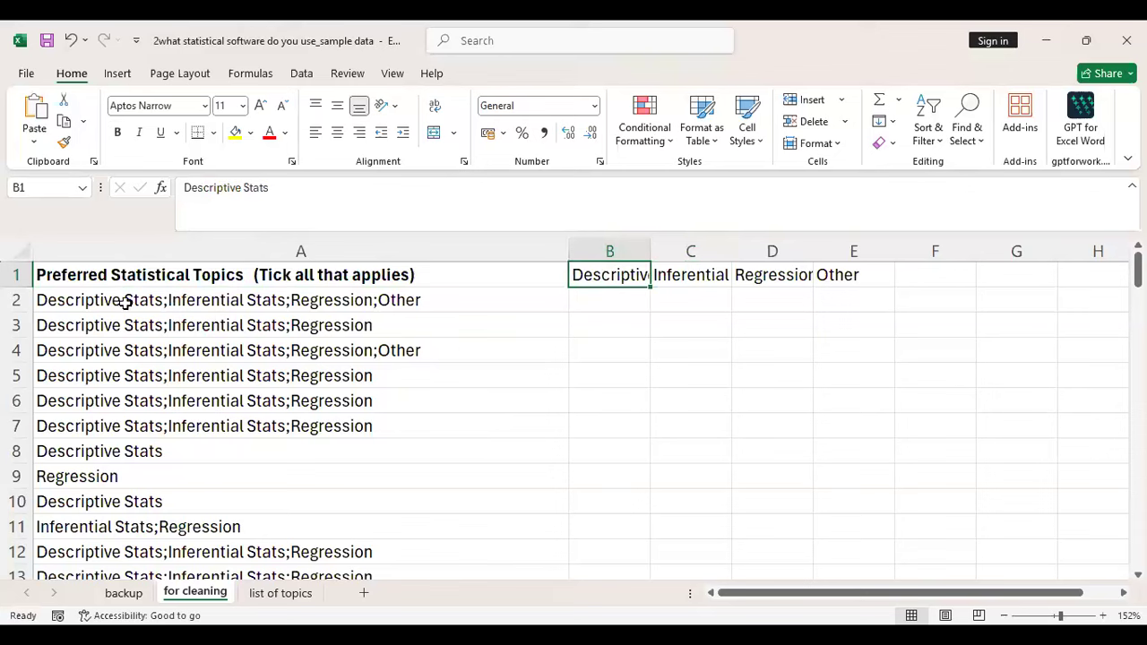
left_click(612, 306)
type("1")
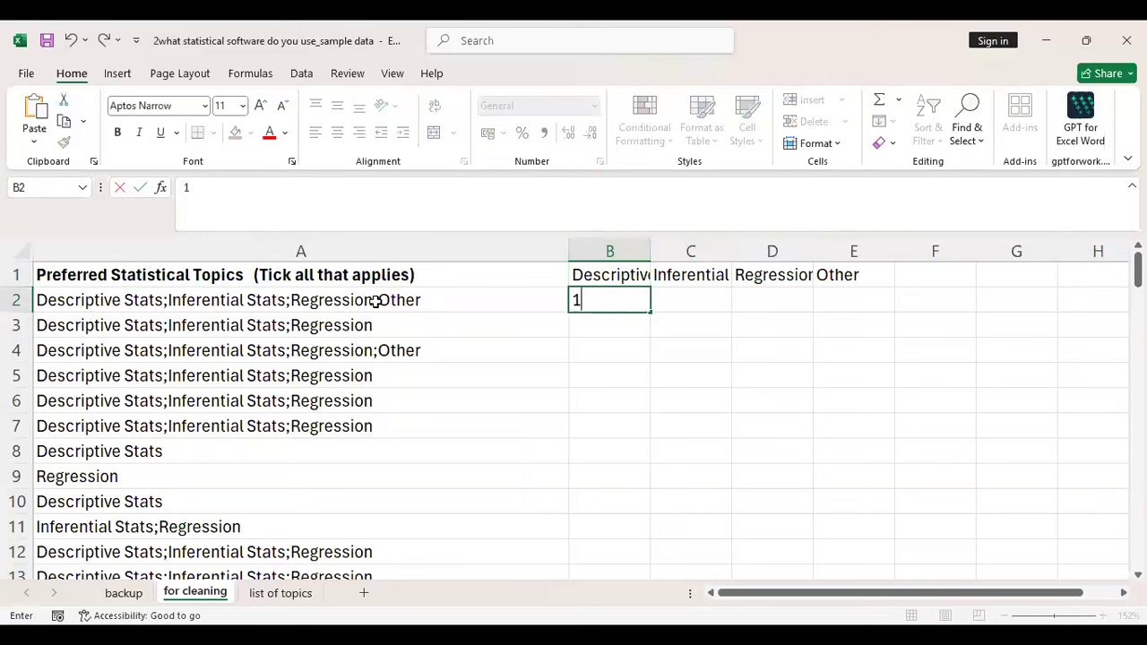
key("Tab")
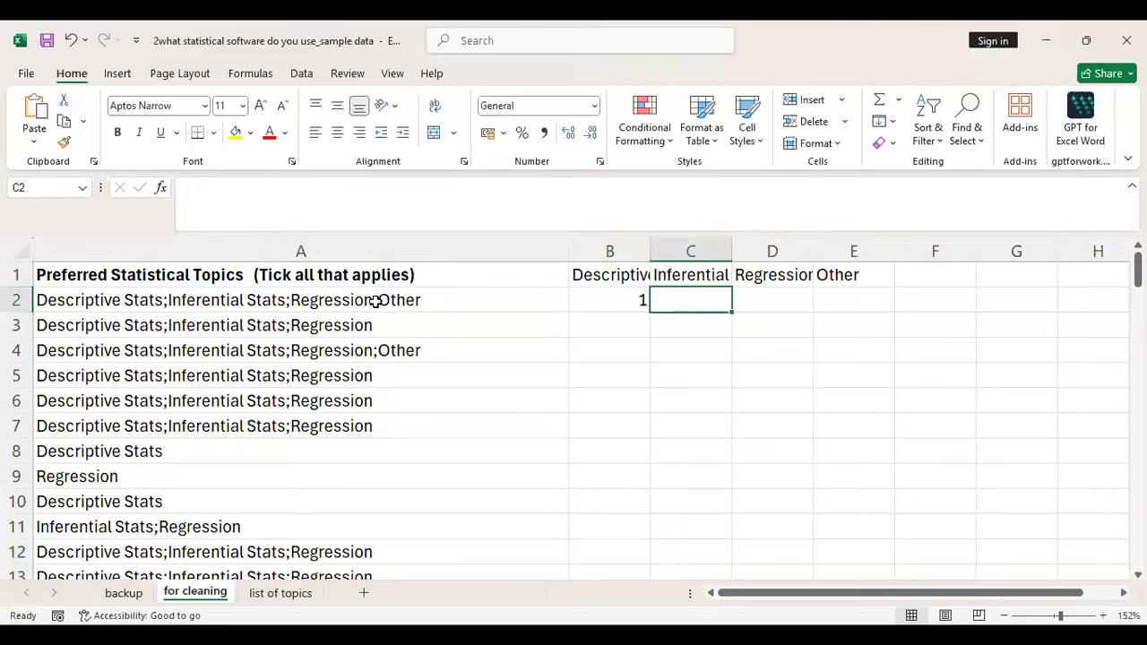
type("0")
key("Tab")
key("Left")
key("Up")
key("Down")
key("Tab")
type("1")
key("Tab")
type("1")
key("Return")
Try coding the next responses by hand, entering 1 in B3:D3 and 1 in D4:E4
key("Left")
type("1")
key("Tab")
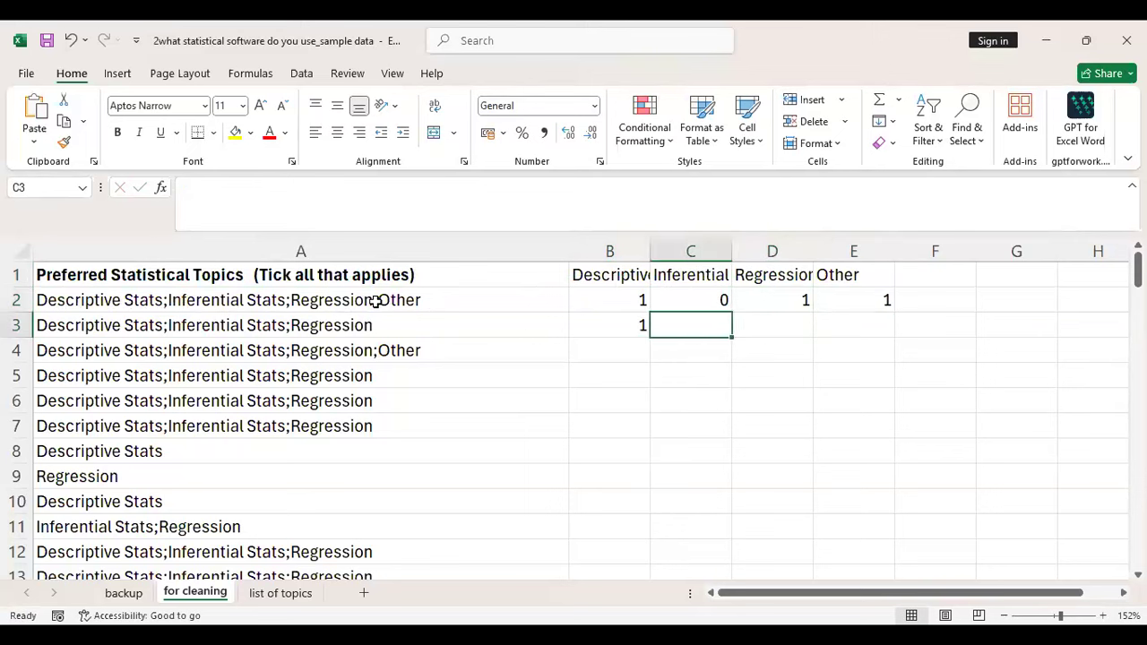
type("1")
key("Tab")
type("1")
key("Tab")
key("Down")
type("1")
key("Left")
key("Left")
key("Left")
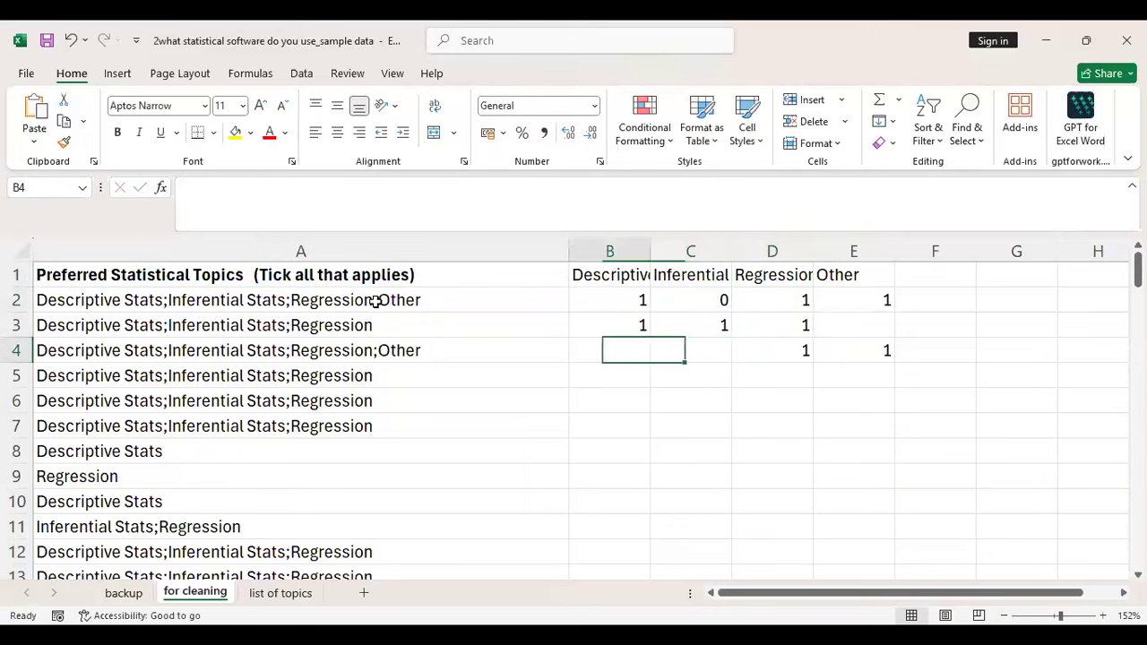
Clear the hand-entered trial codes from B2:E4
key("Up")
key("Up")
key("shift+Down")
key("shift+Right")
key("shift+Right")
key("shift+Right")
key("shift+Down")
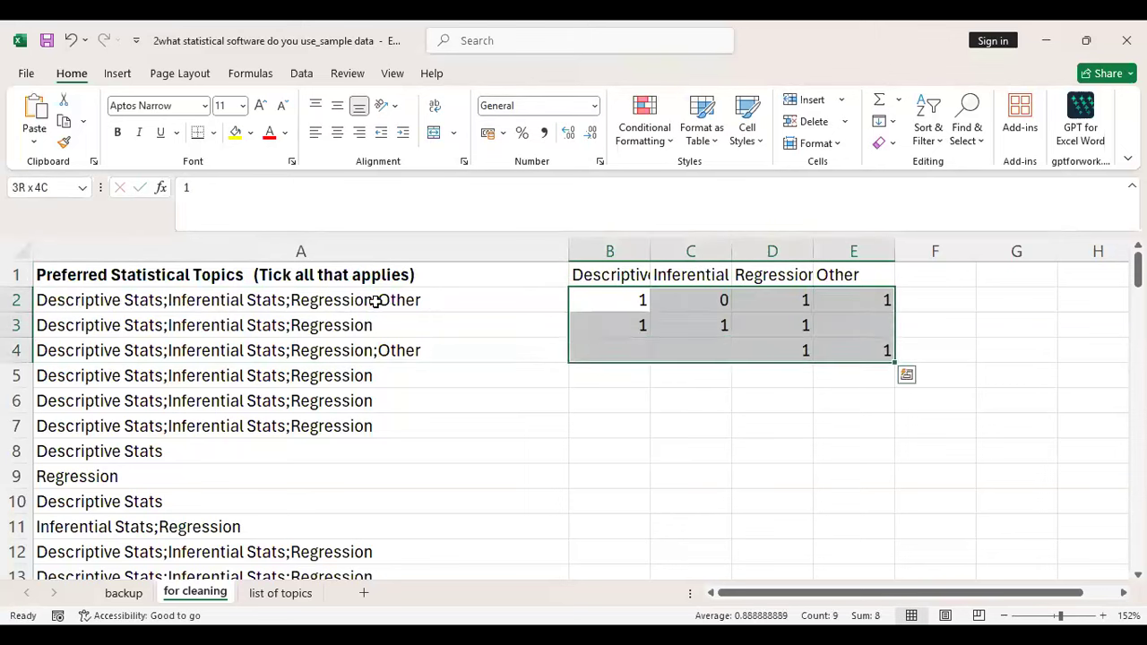
key("Delete")
scroll(375, 300, "up", 6, "ctrl")
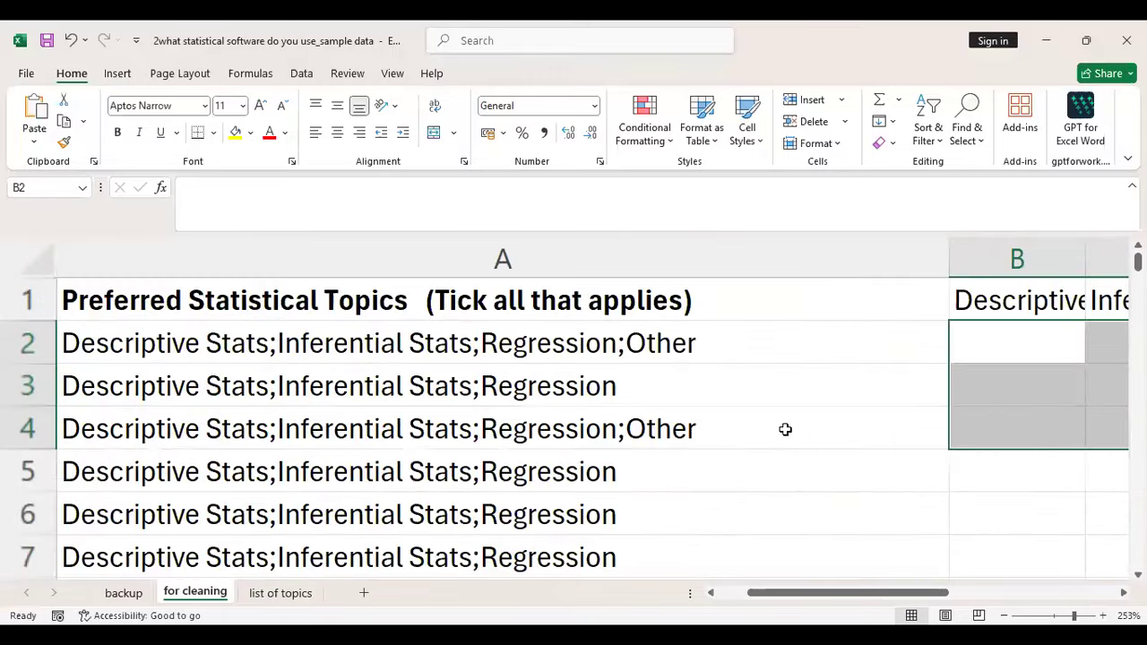
key("Down")
key("Down")
key("Down")
key("Right")
key("Right")
key("Right")
key("Right")
key("Left")
key("Left")
key("Left")
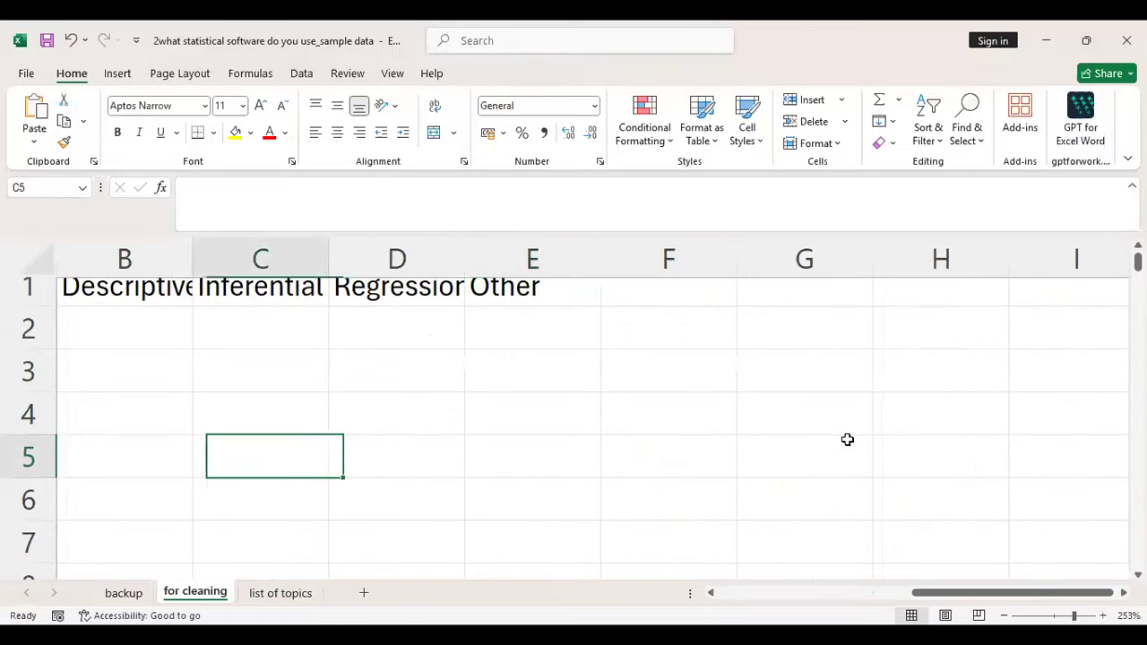
key("Left")
key("Left")
key("Right")
key("Right")
key("Left")
key("Left")
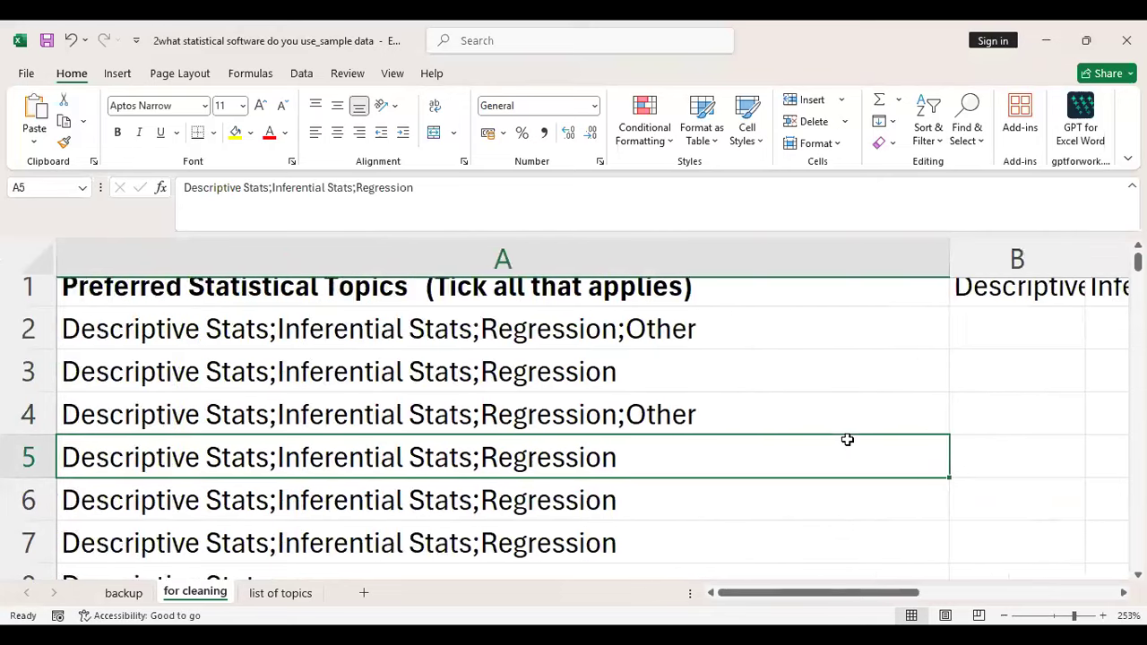
scroll(845, 464, "down", 3)
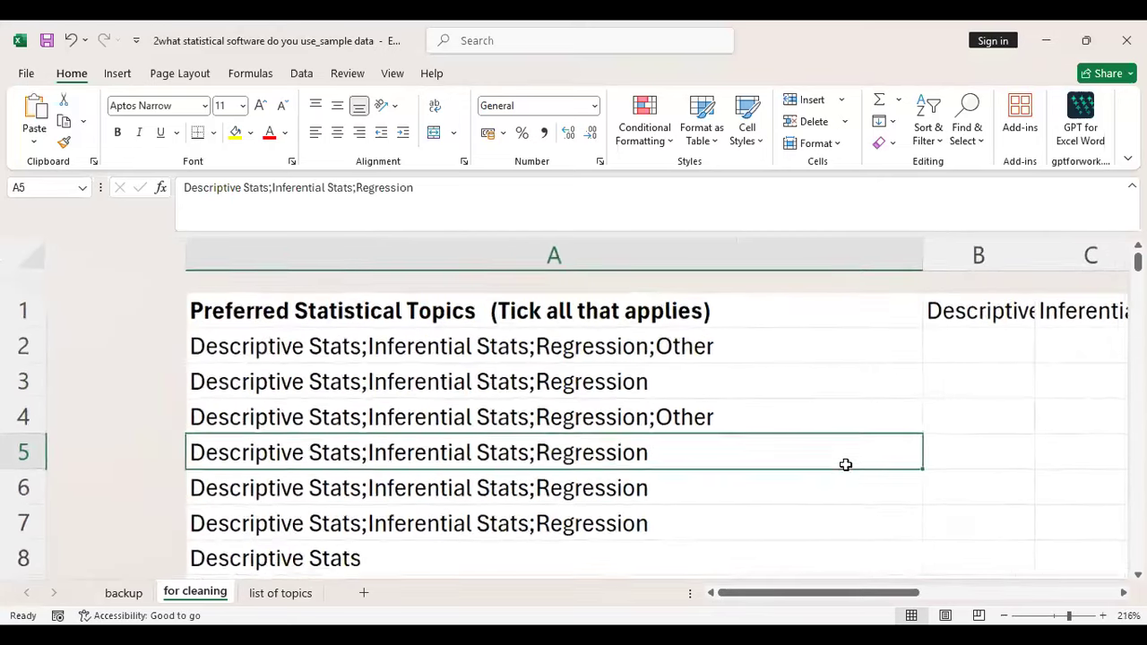
Compare the response in A2 with the topic headers in B1:E1
key("Up")
key("Up")
key("Up")
key("Right")
key("Right")
key("Right")
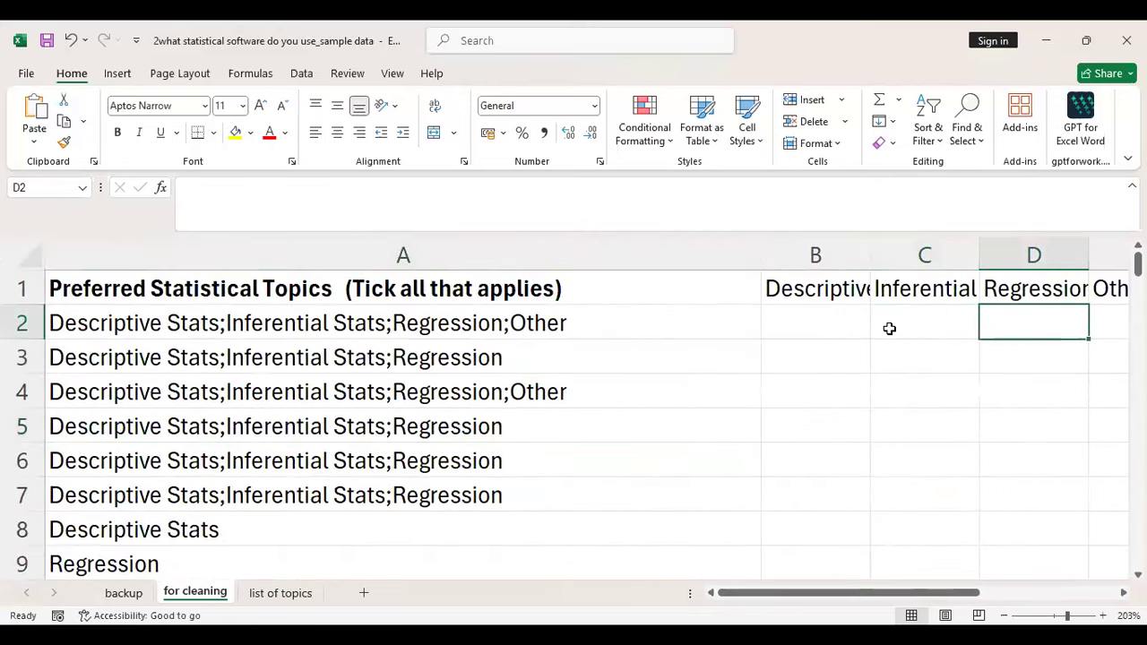
key("Right")
key("Left")
key("Left")
key("Left")
key("Left")
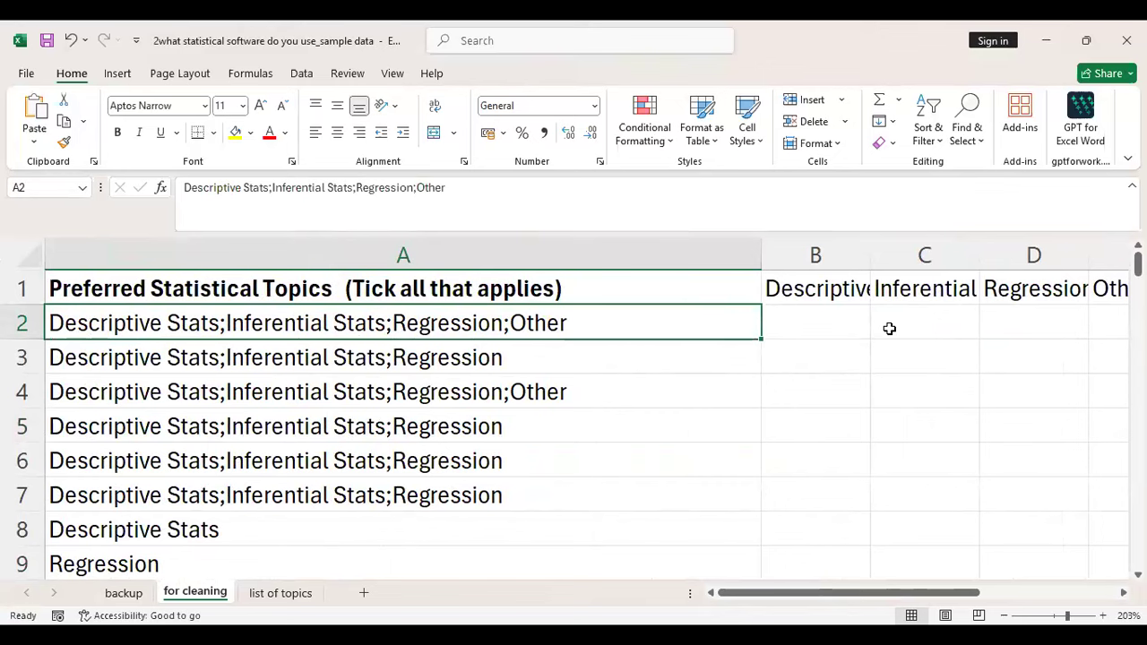
key("Right")
key("Right")
key("Right")
key("Right")
key("Right")
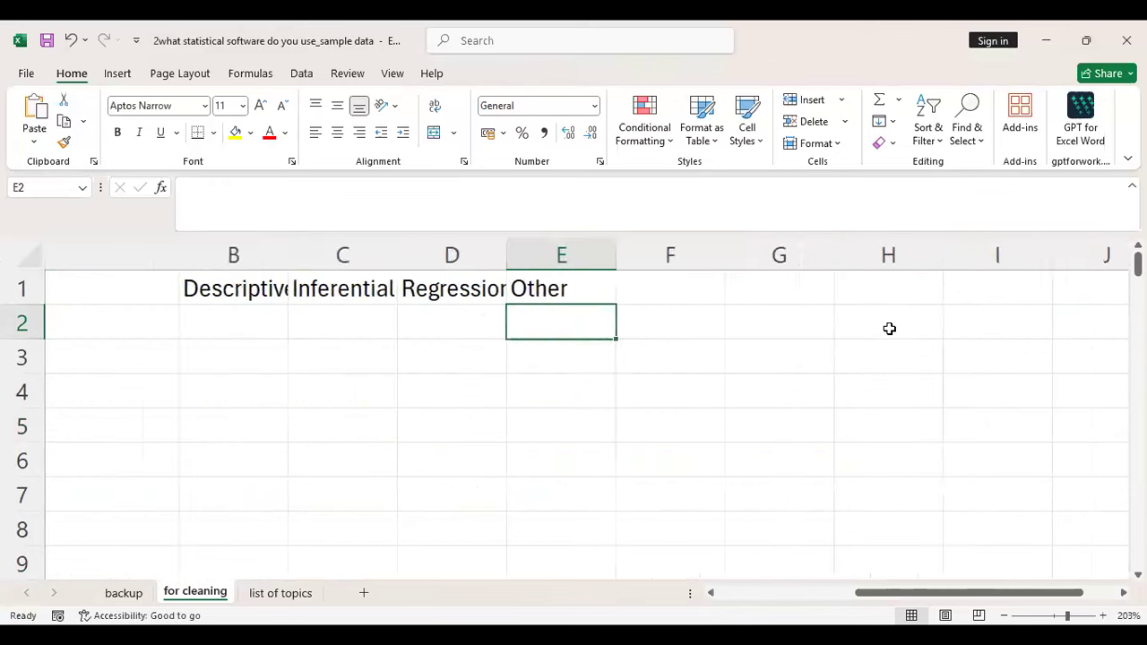
key("Left")
key("Left")
key("Left")
key("Left")
key("Left")
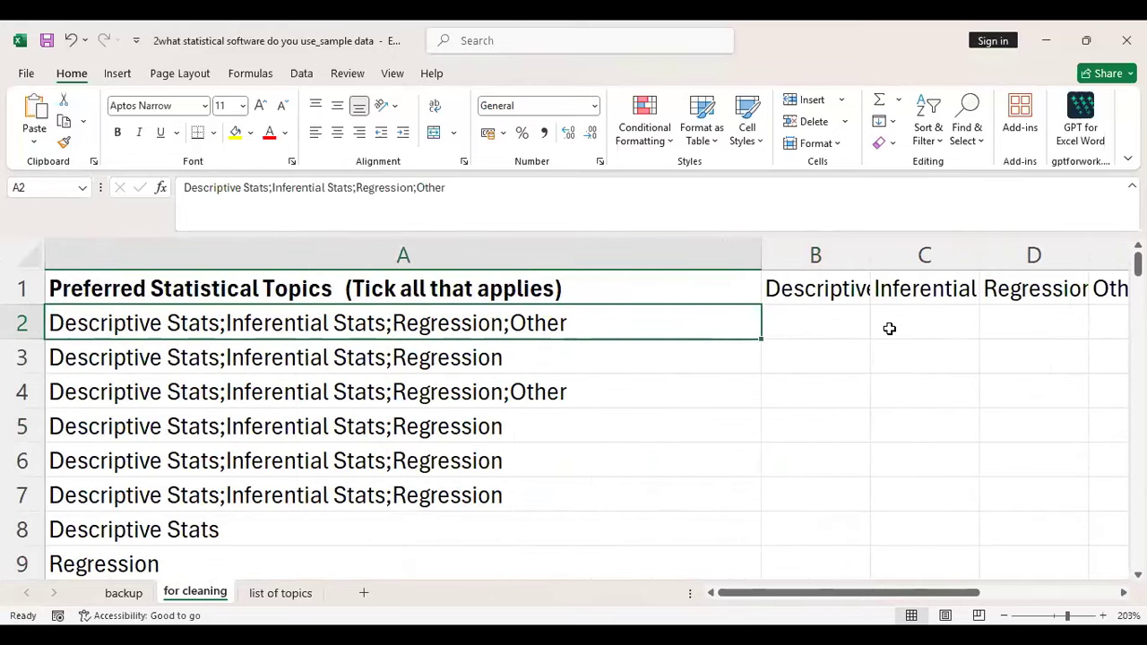
Start a formula in B2 that nests IF and FIND inside IFERROR
key("Right")
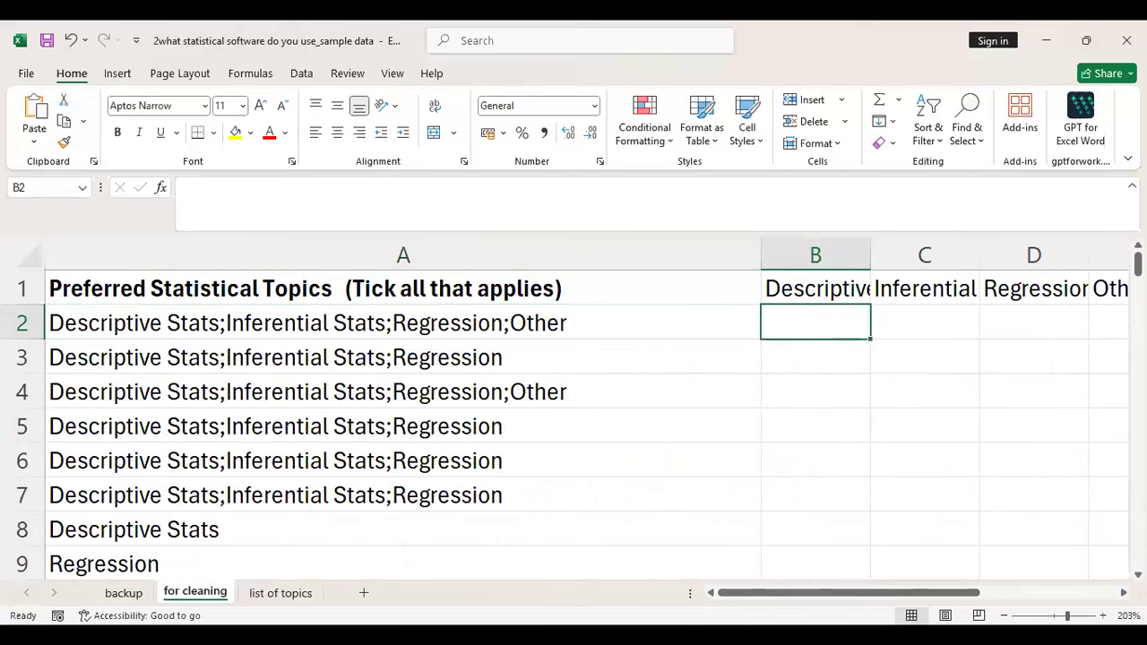
key("alt+Tab")
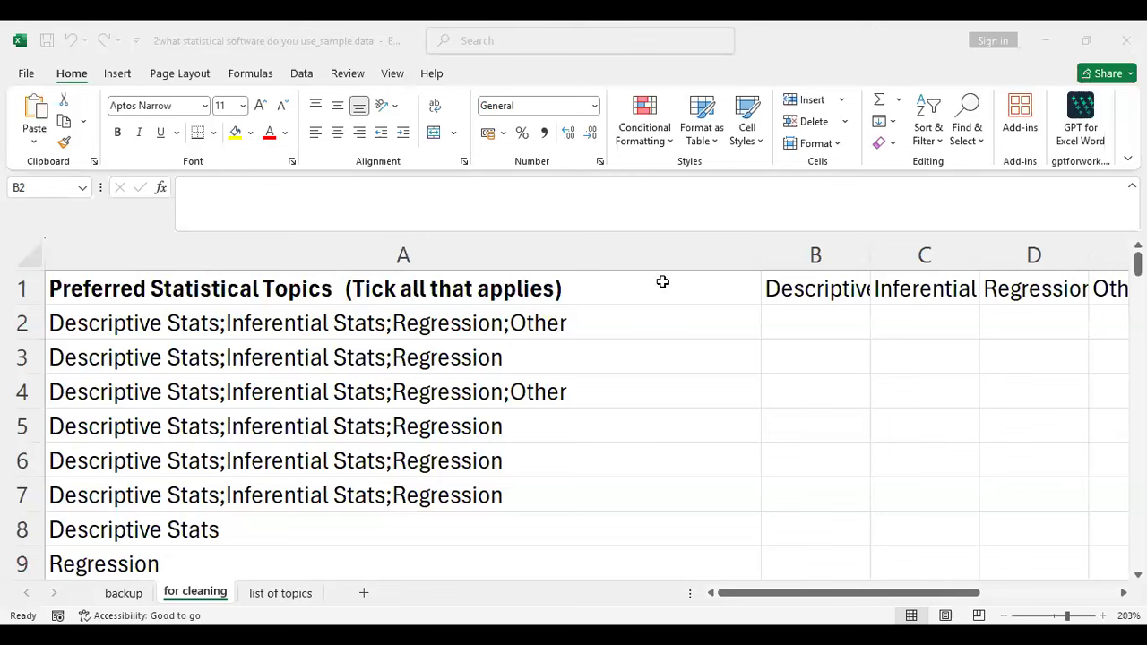
key("alt+Tab")
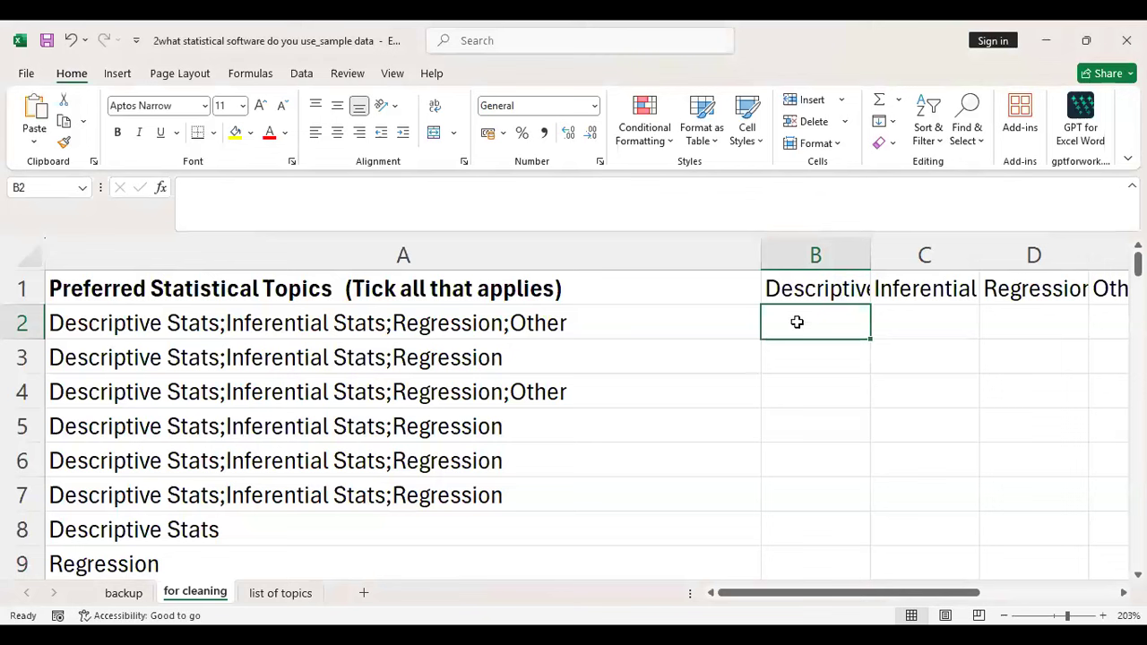
type("=I")
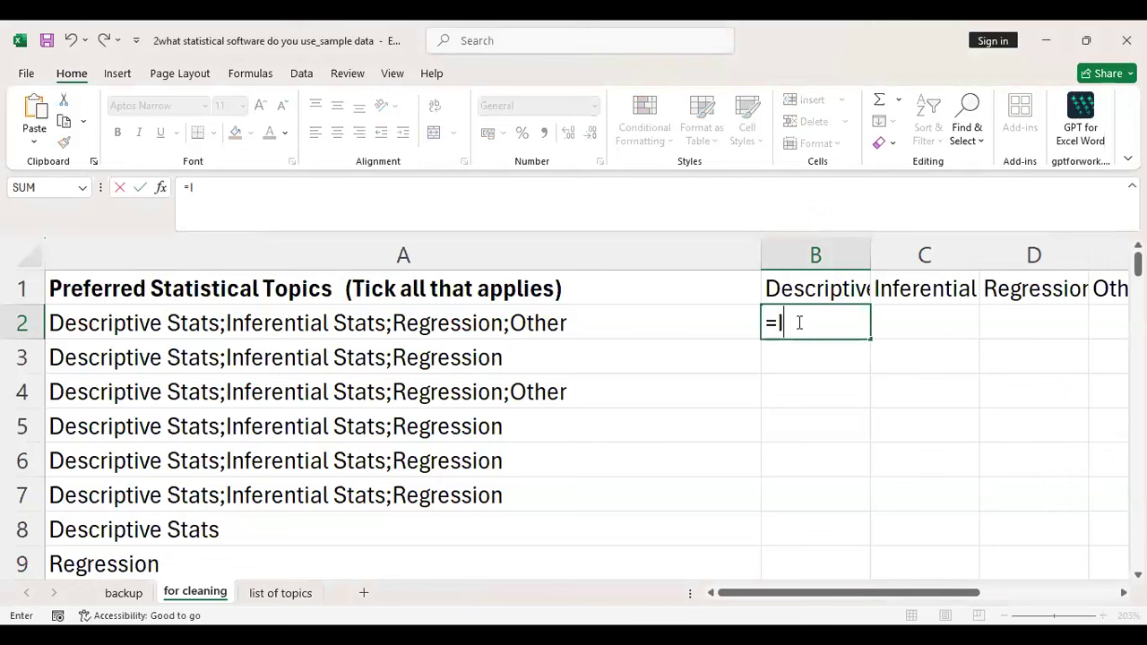
type("FERR")
double_click(812, 349)
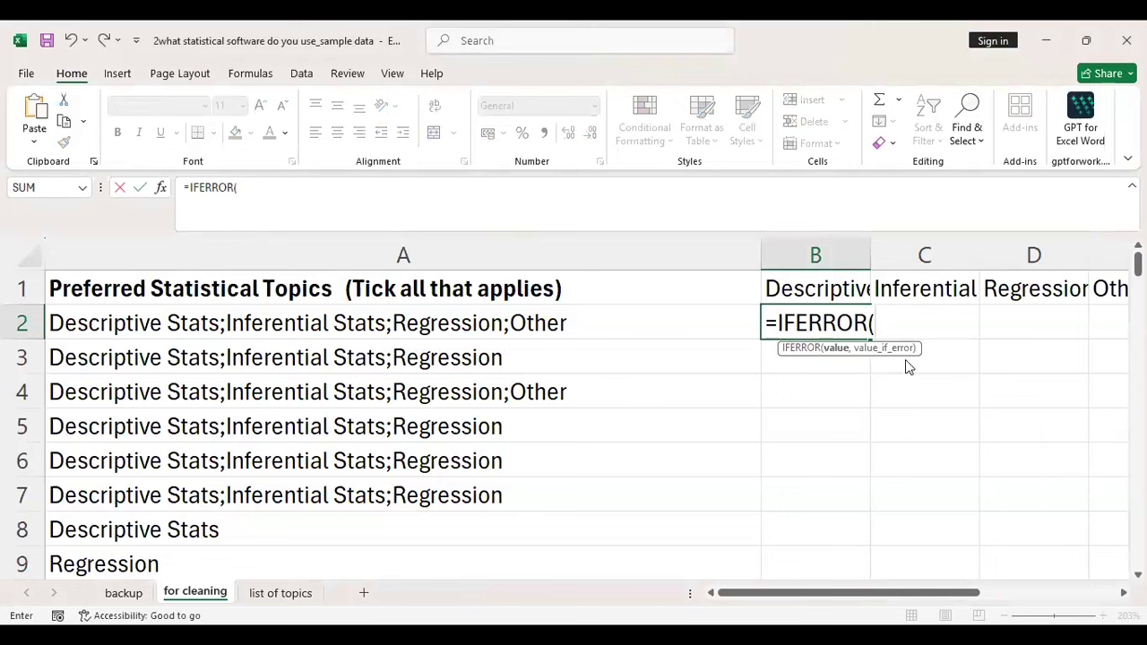
type("IF")
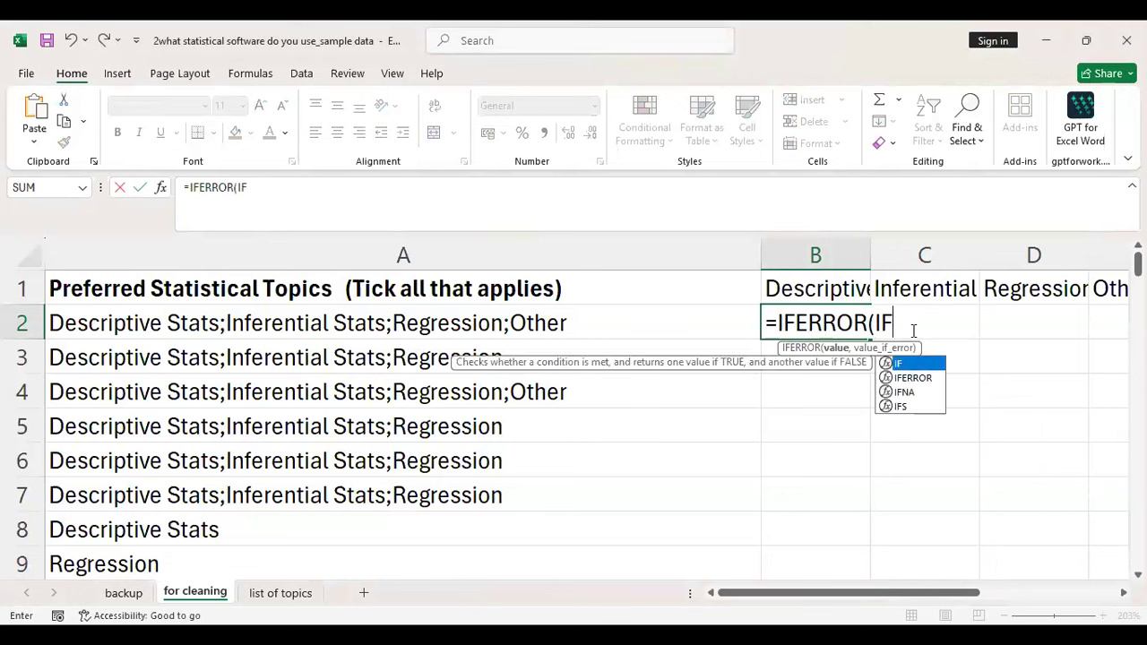
type("(FIND")
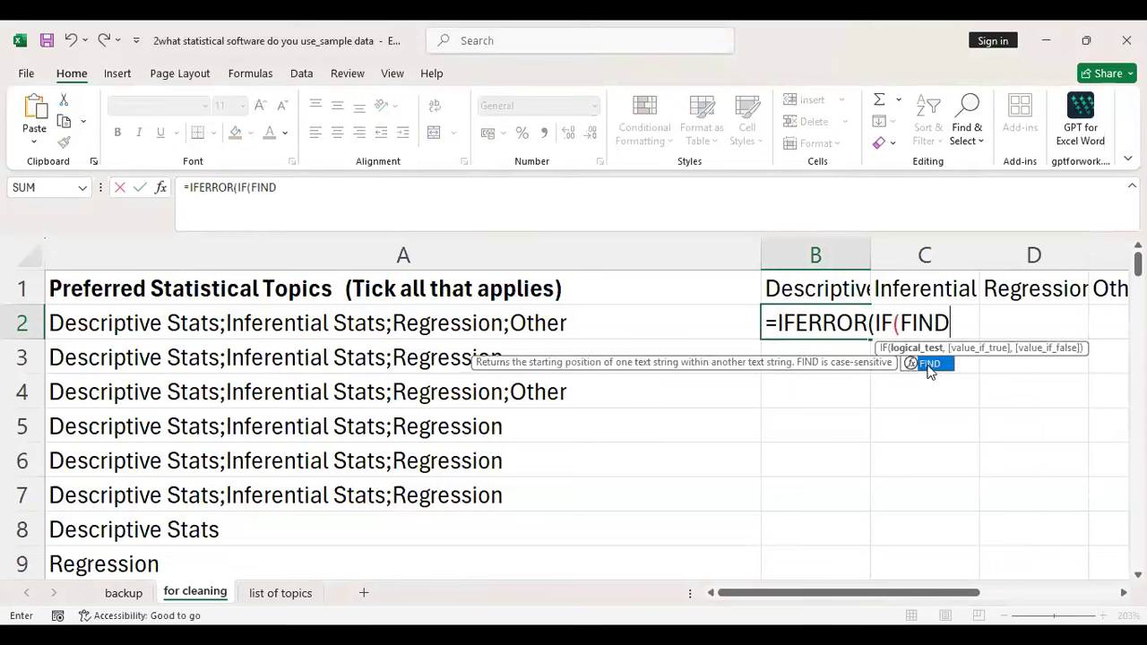
type("(")
Give FIND the header B$1 as its search text and $A2 as the text searched, and try to enter the formula
left_click(821, 294)
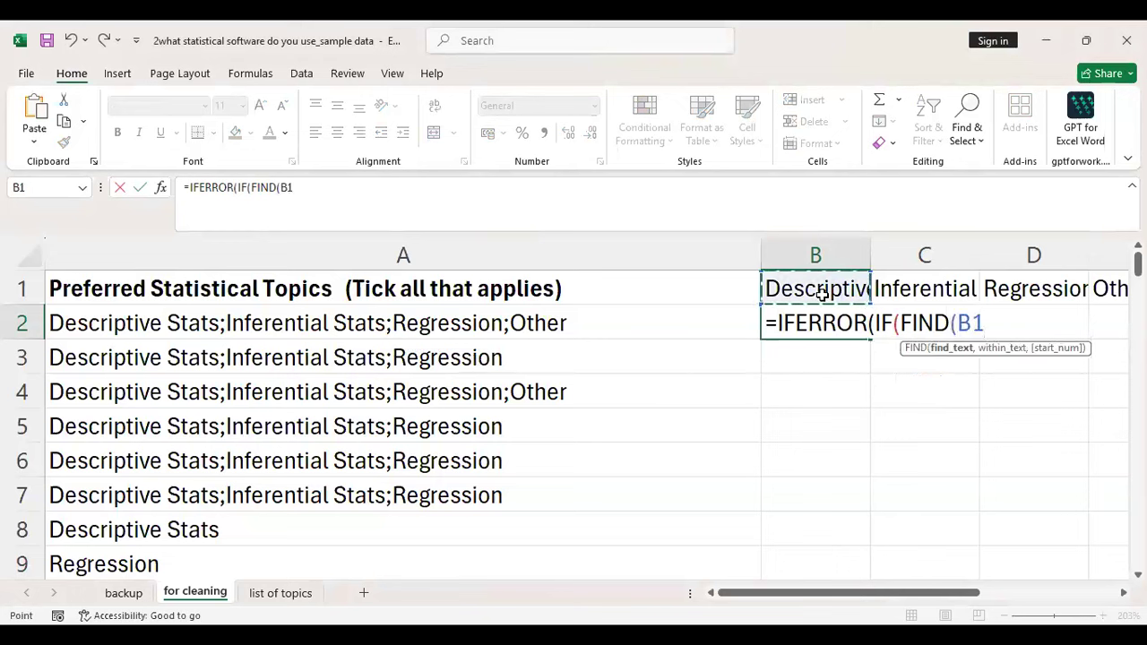
left_click(969, 328)
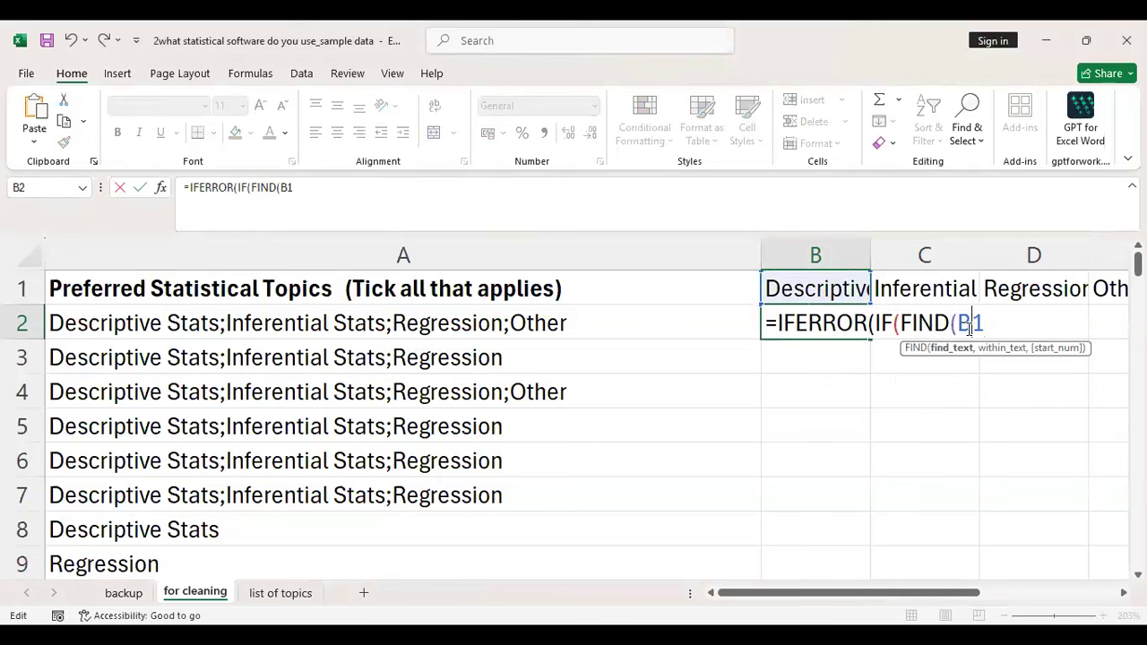
type("$")
key("Right")
type(",")
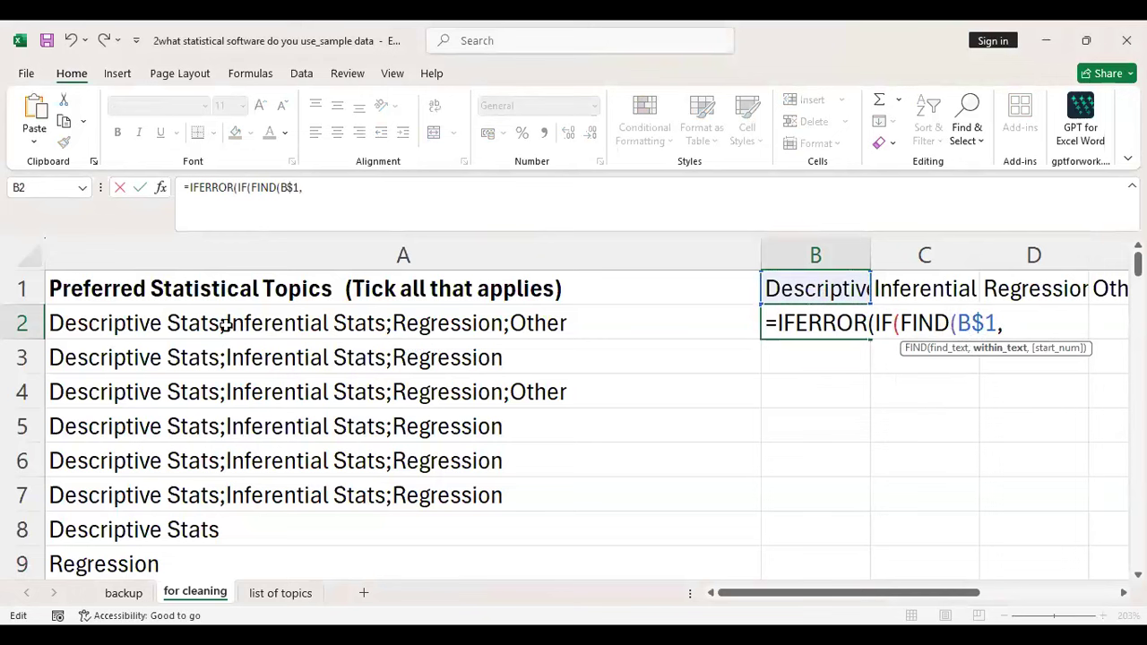
left_click(195, 325)
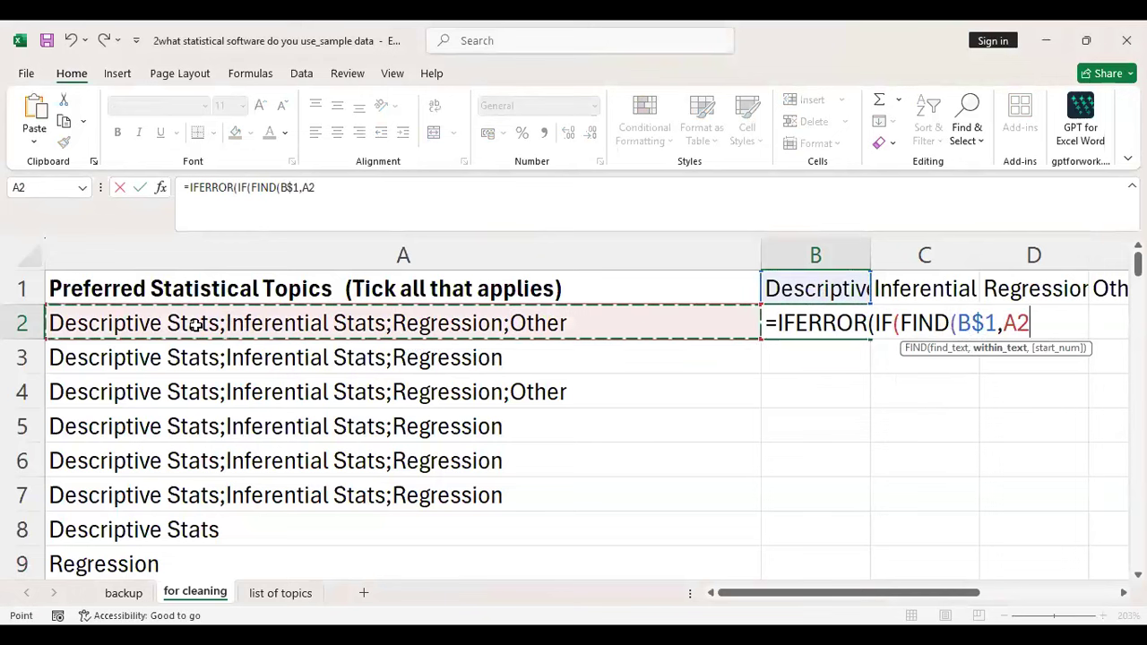
left_click(1004, 325)
type("$")
key("Right")
key("Right")
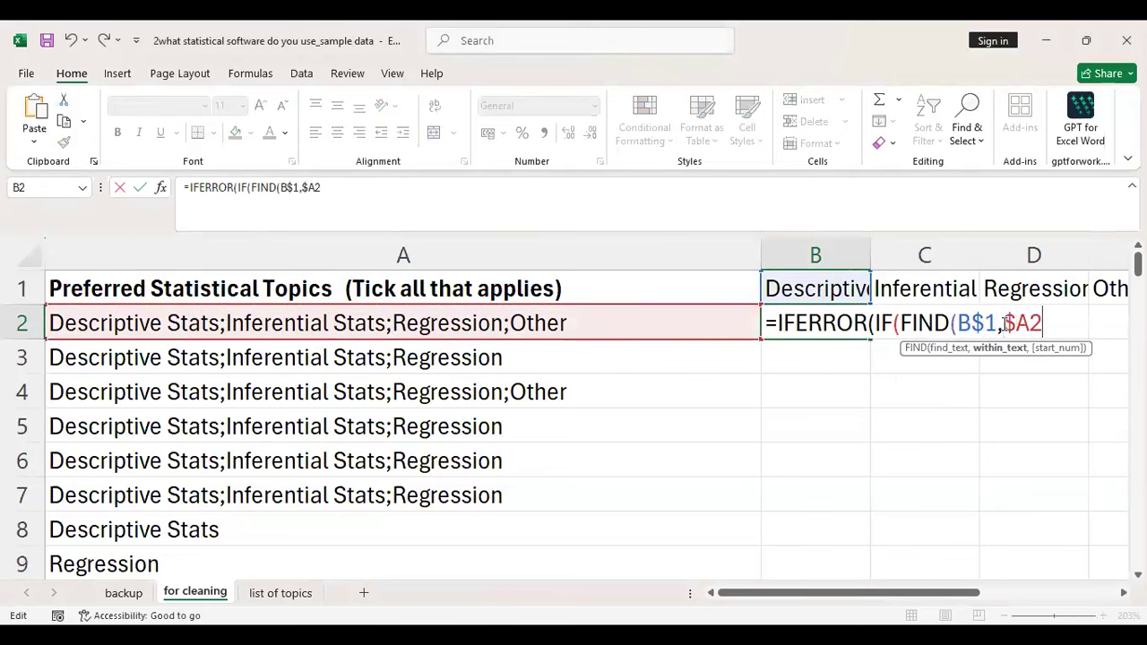
type(")")
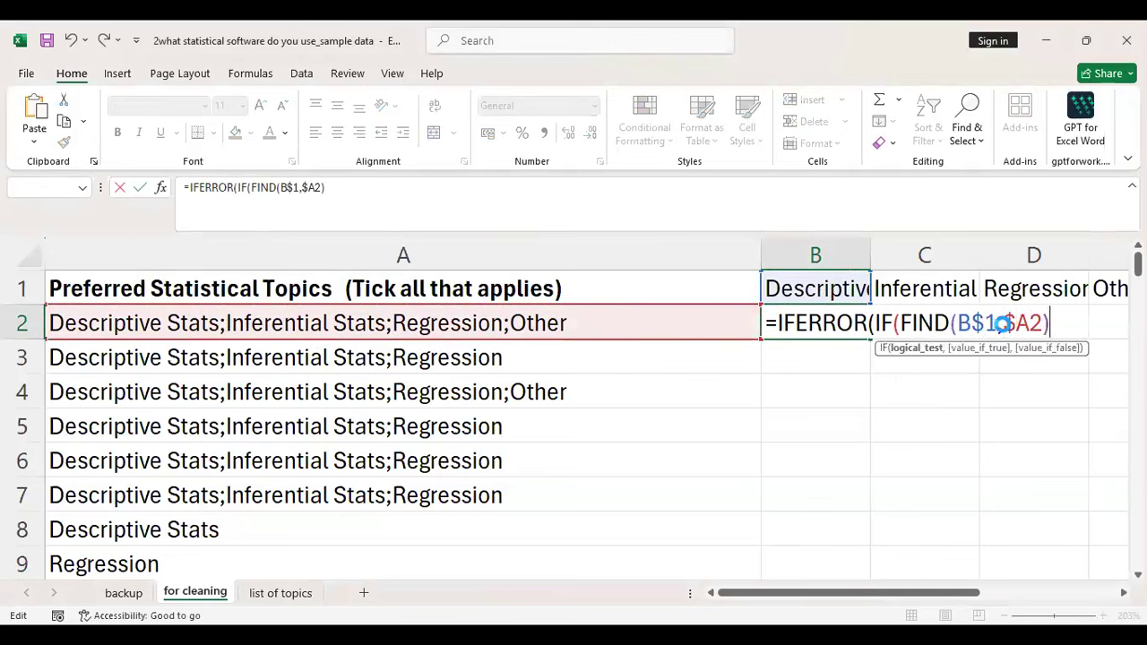
key("Return")
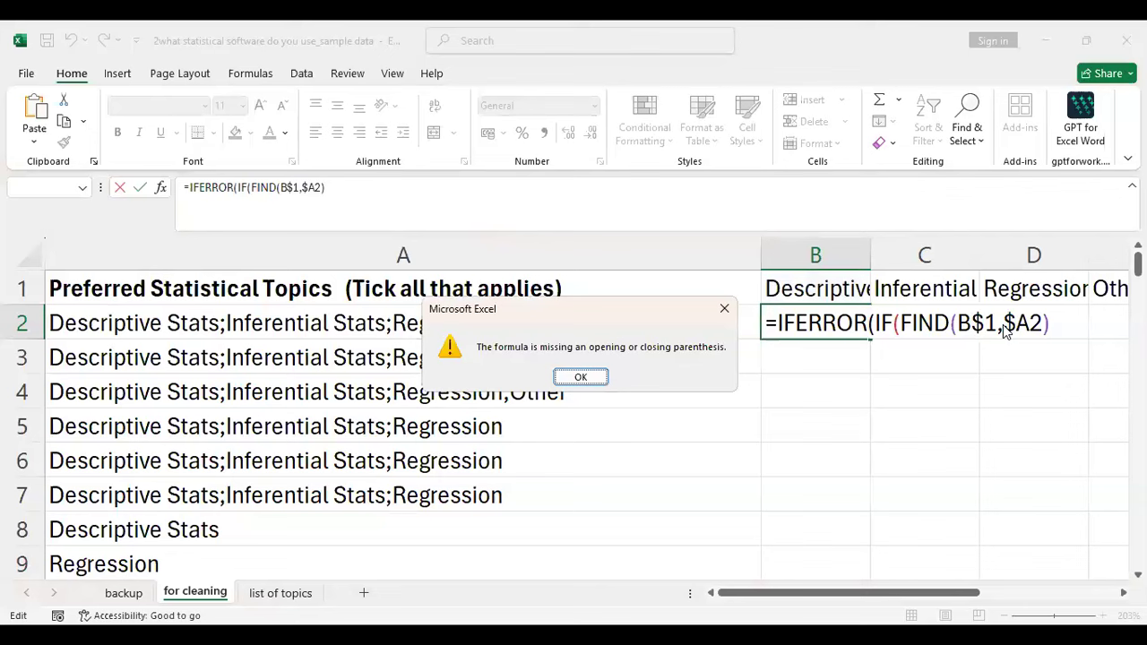
key("Return")
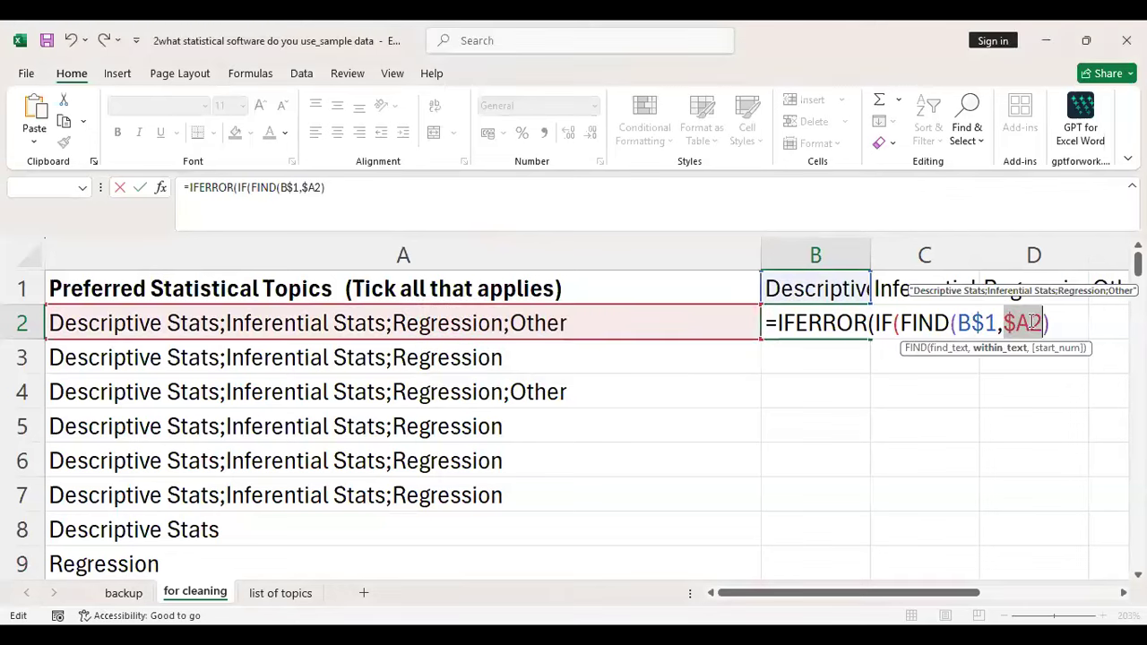
Try completing the formula in B2 with the values 1 and 0 as =IFERROR(IF(FIND(B$1,$A2, 1), 0), and cancel the entry
left_click(1044, 323)
type(", 1,0")
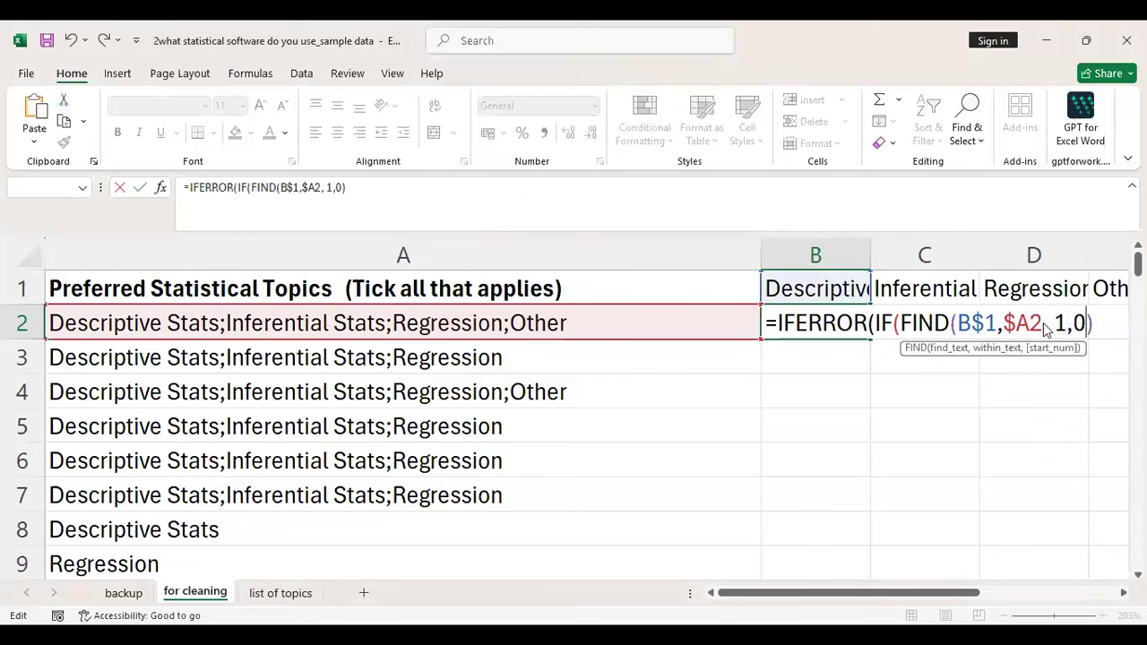
left_click(1073, 324)
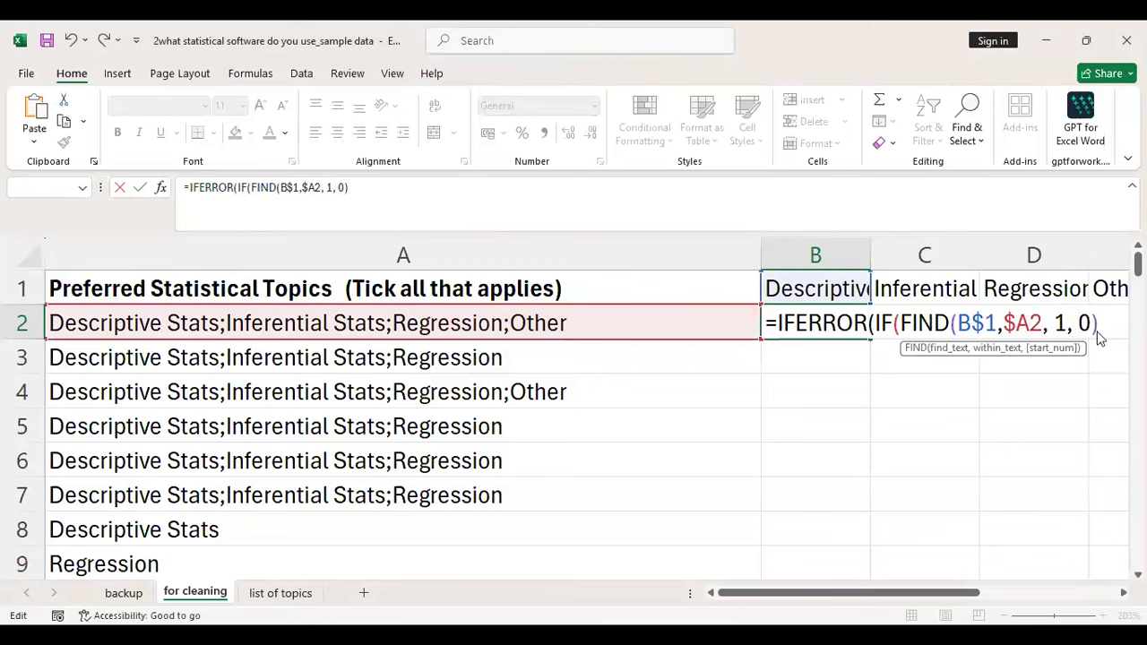
key("Left")
key("Left")
type(")")
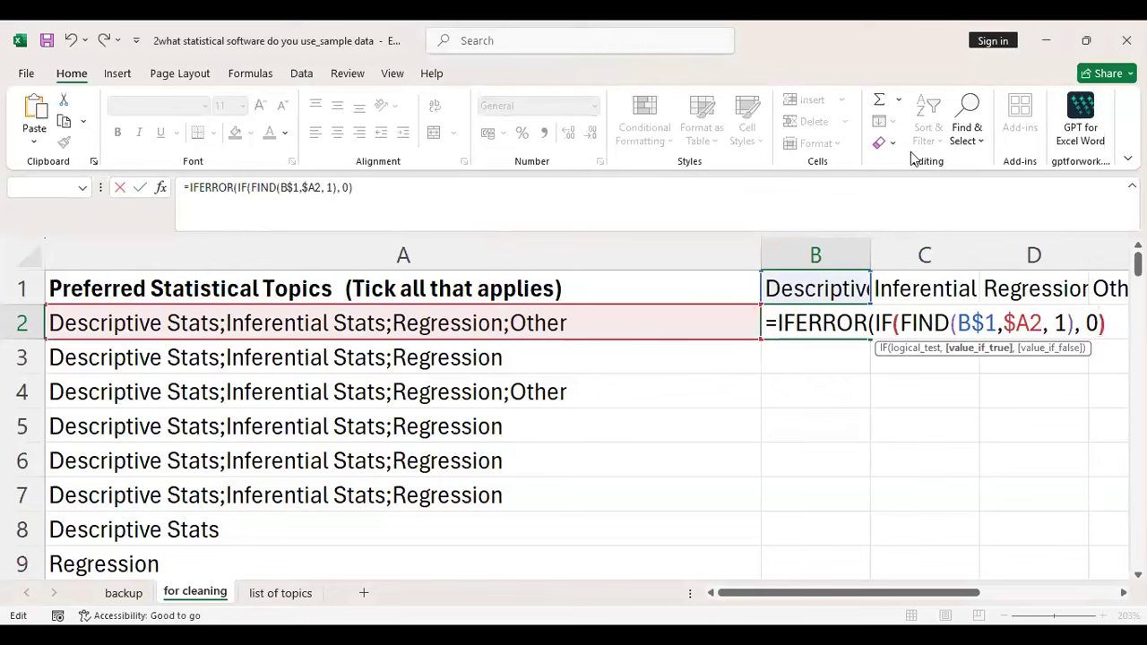
key("Escape")
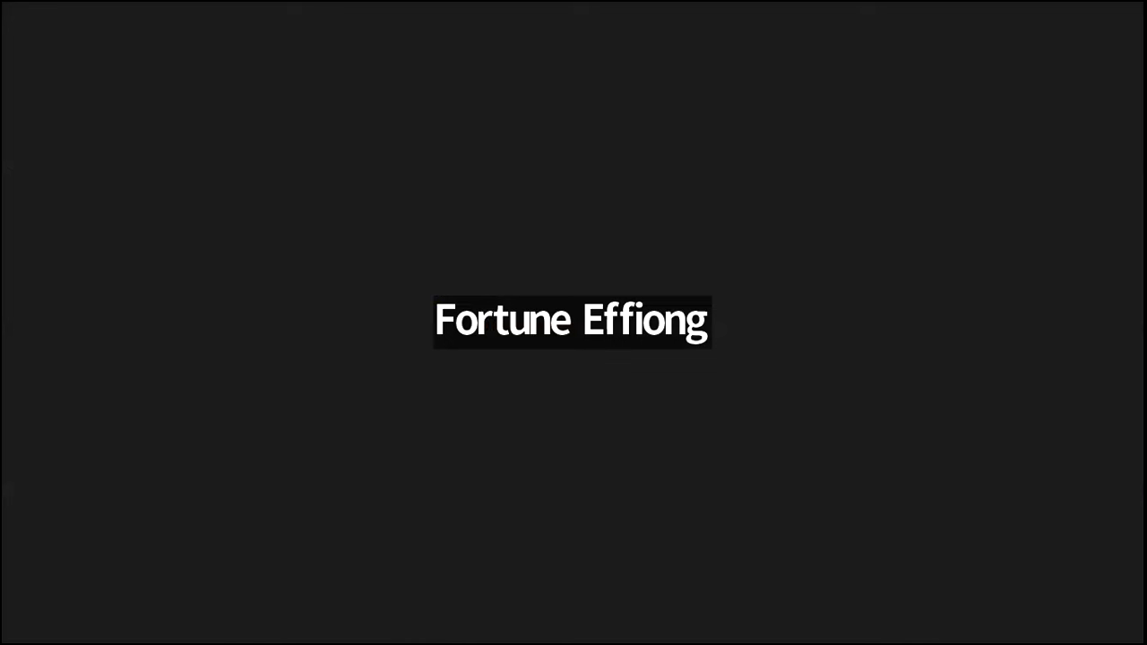
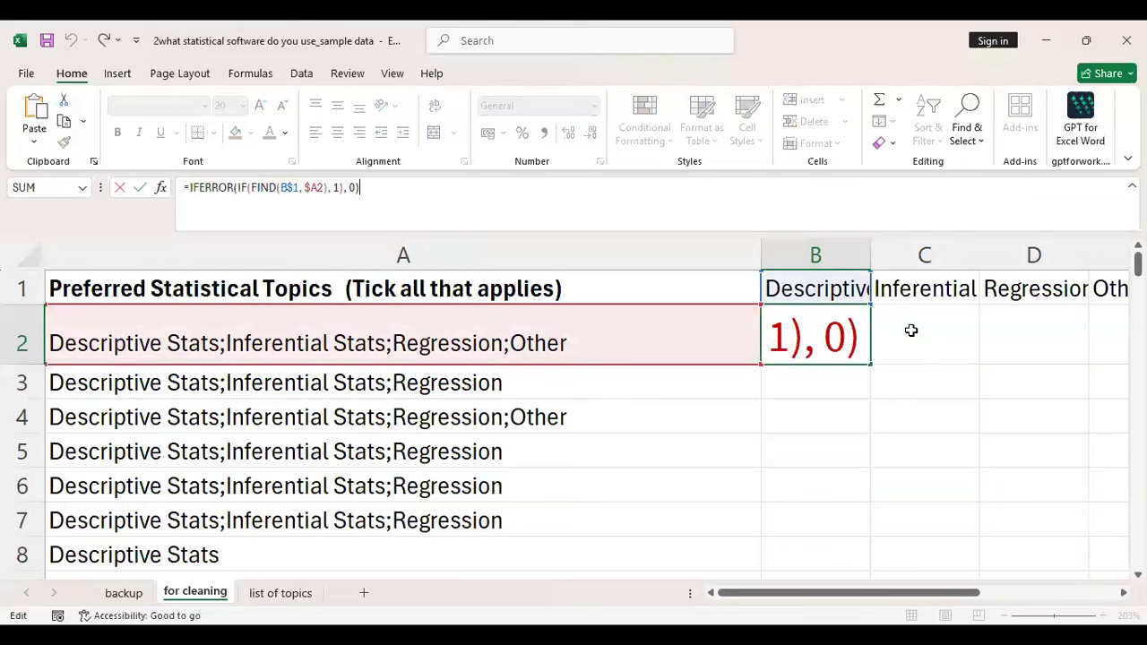
Commit the formula =IFERROR(IF(FIND(B$1, $A2), 1), 0) in B2
left_click(840, 295)
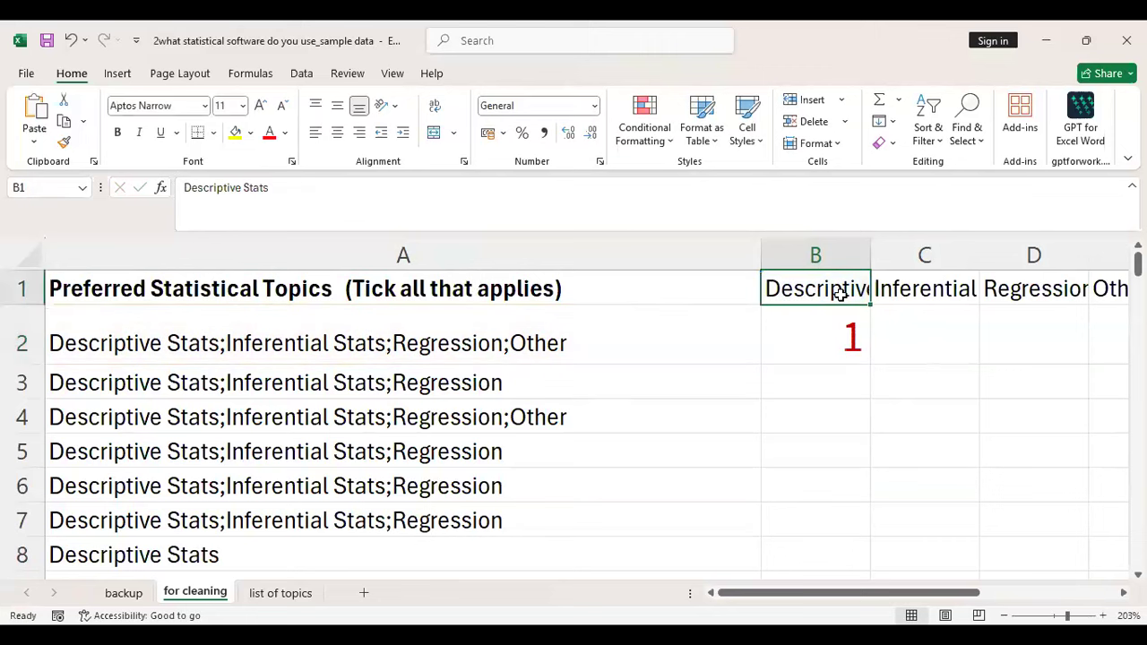
Check the response text in A2, the formula in B2 and the empty topic cells beside it in row 2
left_click(100, 344)
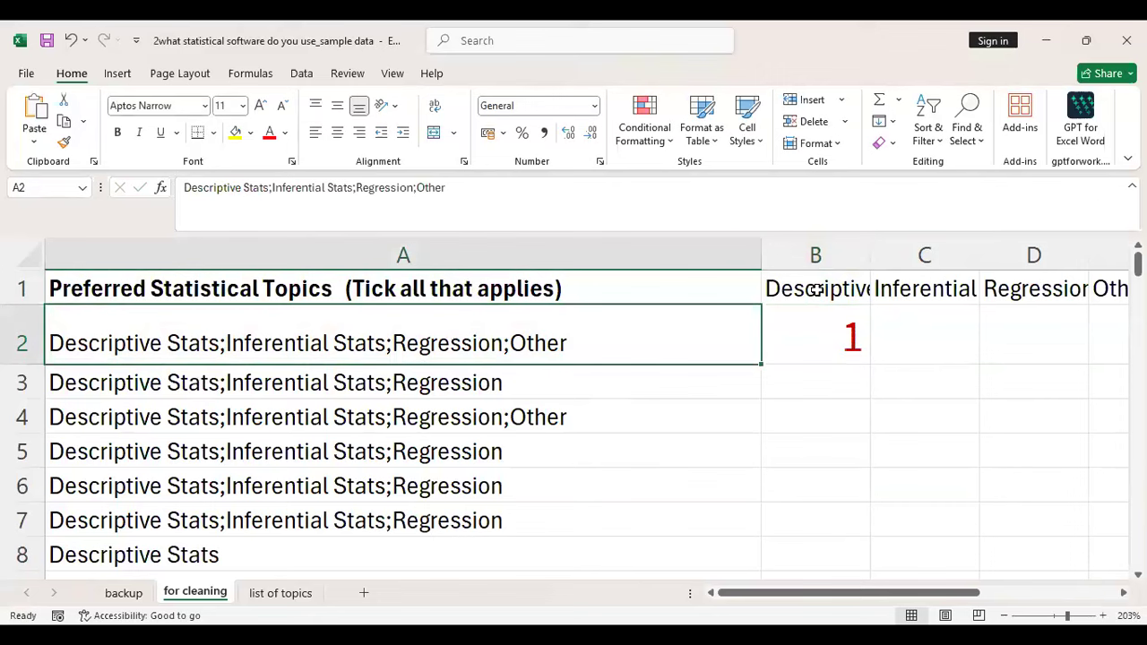
left_click(830, 351)
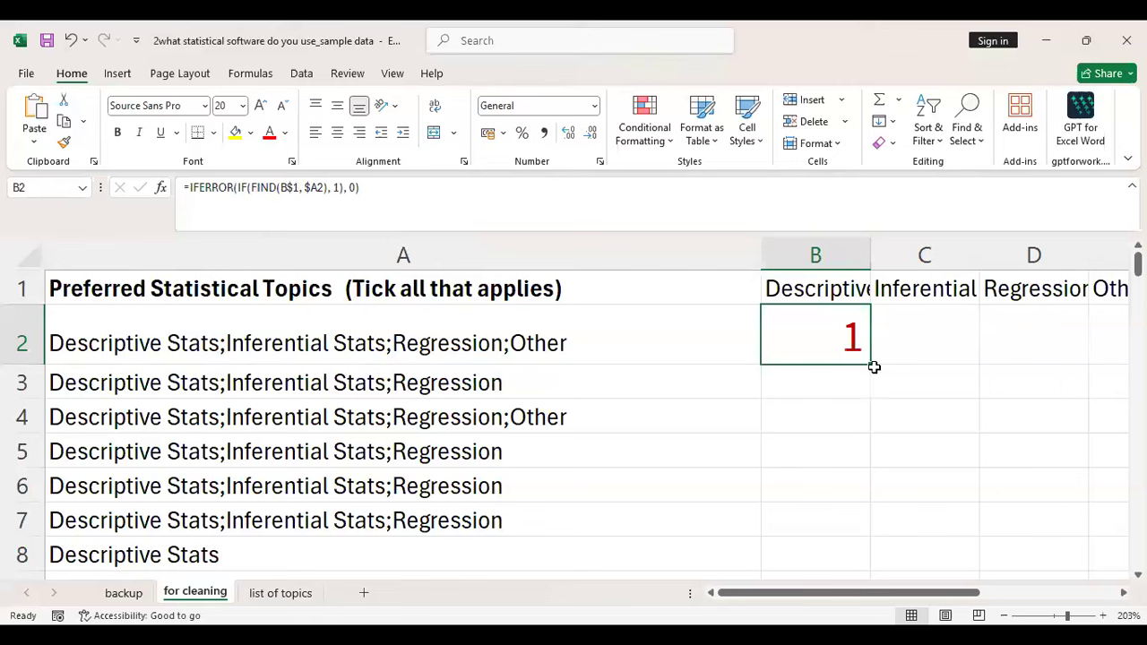
left_click(946, 350)
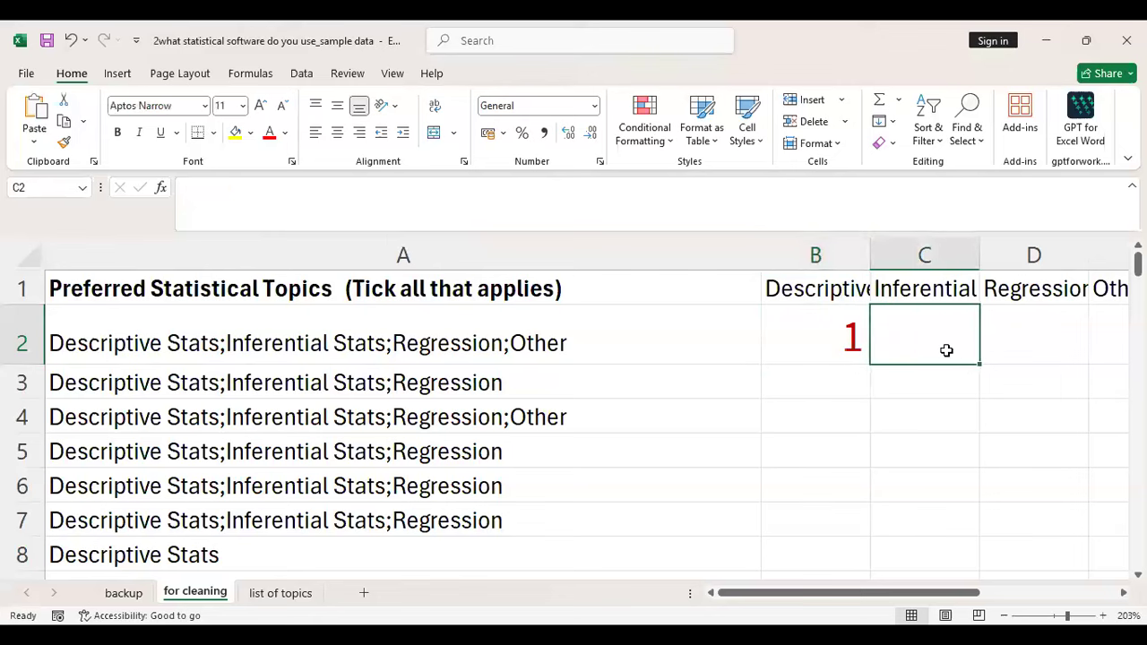
key("Right")
key("Right")
key("Left")
key("Left")
key("Left")
key("Right")
key("Right")
key("Left")
key("Left")
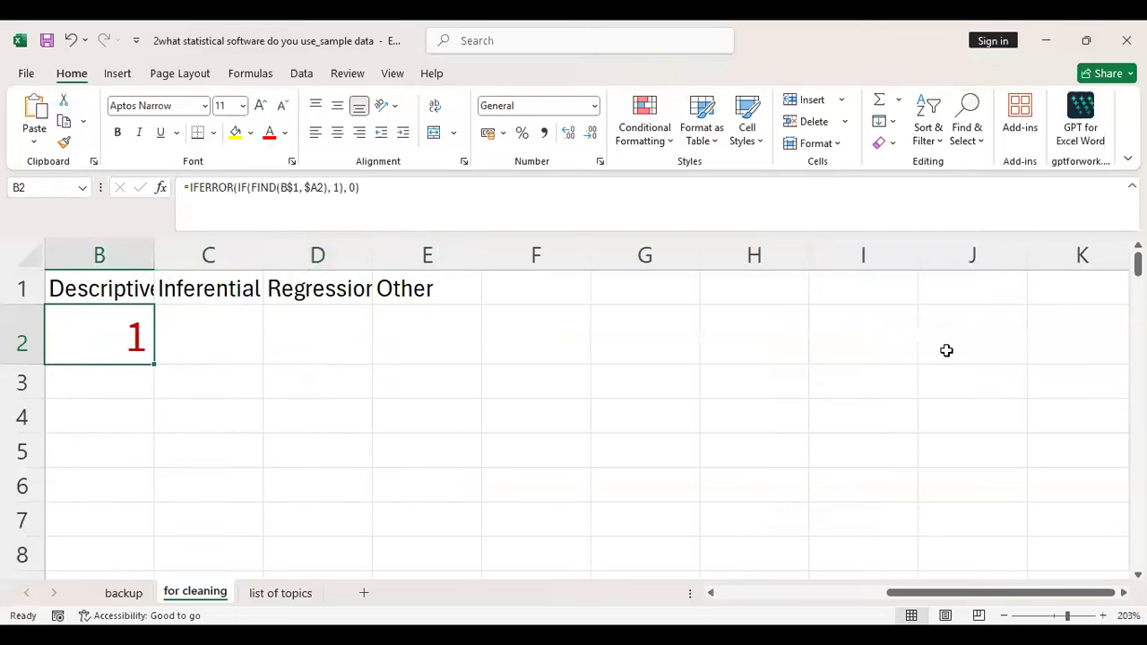
Copy the B2 formula across row 2 through E2, covering the Inferential, Regression and Other columns
scroll(946, 350, "left", 2)
key("Right")
key("Left")
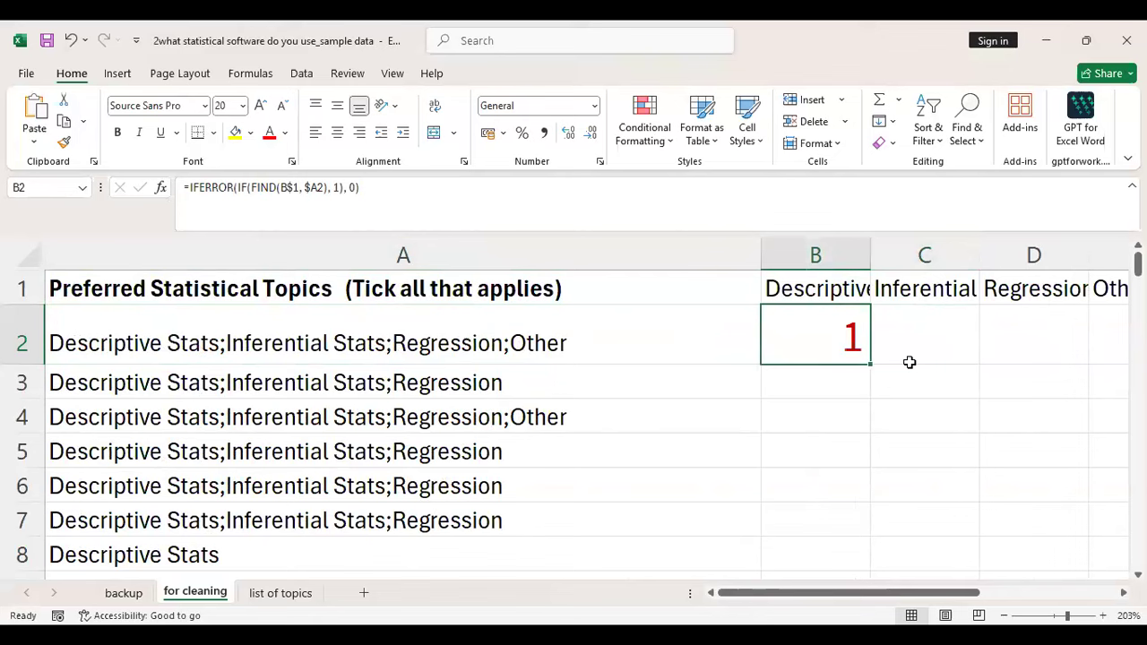
left_click_drag(870, 364, 471, 346)
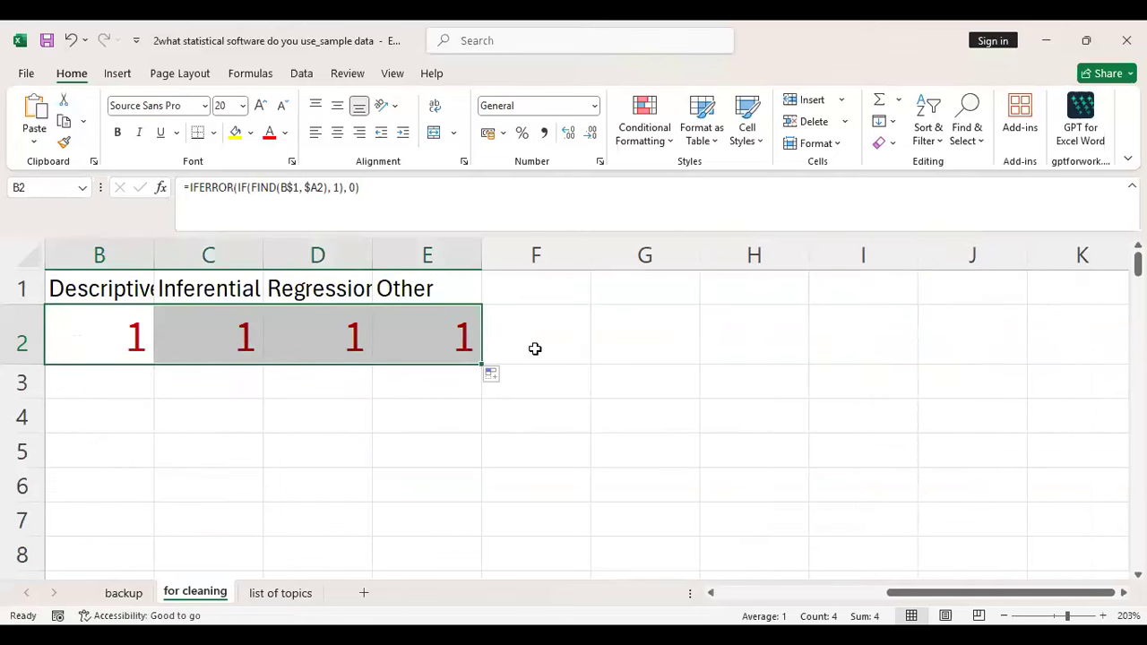
Review the copied formulas in B2:E2 cell by cell and compare their codes with the response text in A2
left_click(518, 353)
key("Left")
key("Left")
key("Left")
key("Left")
key("Left")
key("Right")
key("Right")
key("Right")
key("Right")
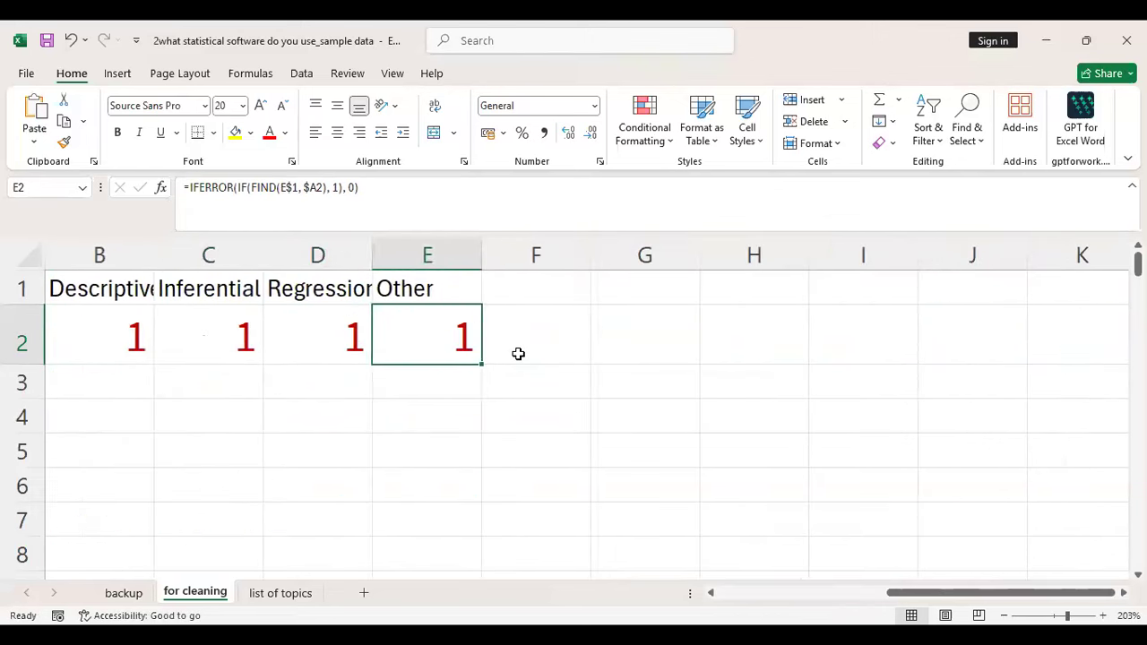
key("Left")
key("Left")
key("Left")
key("Left")
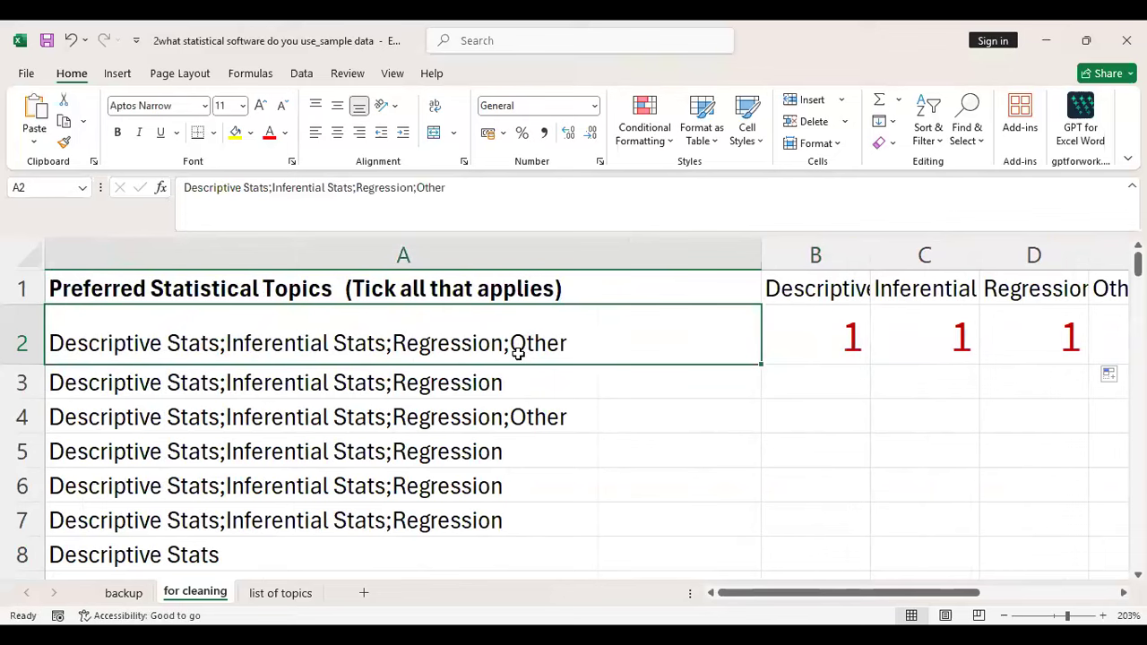
key("Right")
key("Right")
key("Right")
key("Right")
Copy the row 2 coding formulas in B2:E2 down through row 102, the last survey response
key("Left")
key("Left")
key("Left")
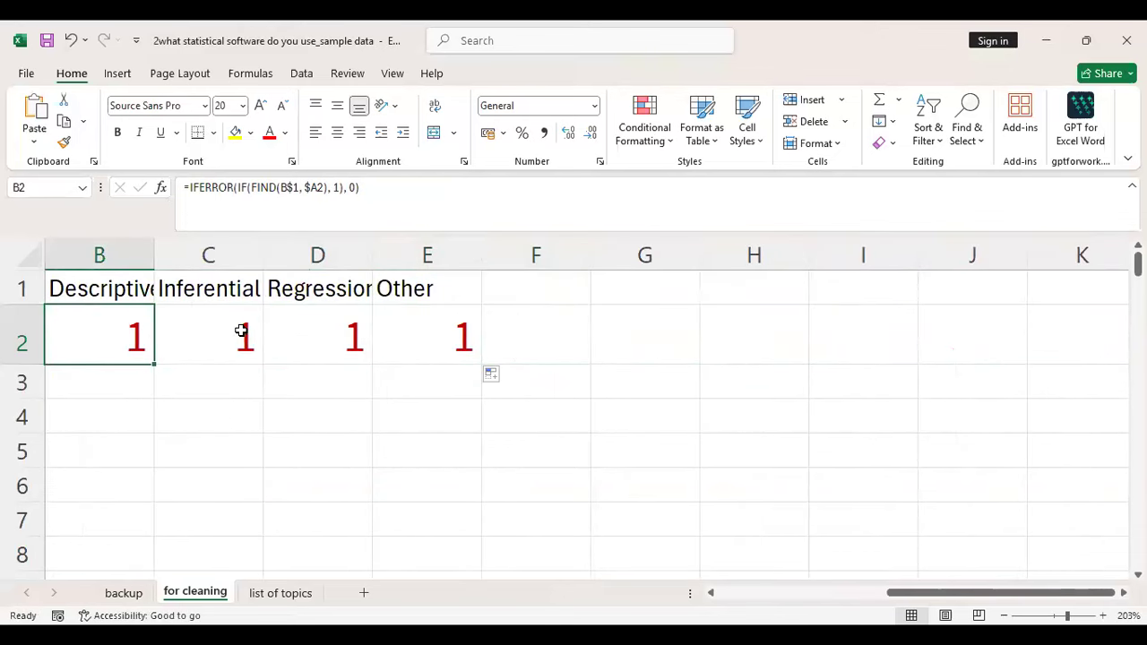
left_click_drag(156, 363, 417, 547)
left_click(617, 519)
Examine the final rows down to row 102, checking that every response in column A has codes beside it
key("Left")
key("Left")
key("Left")
key("Left")
key("Left")
key("Left")
key("Down")
key("Down")
key("Down")
key("Down")
key("Down")
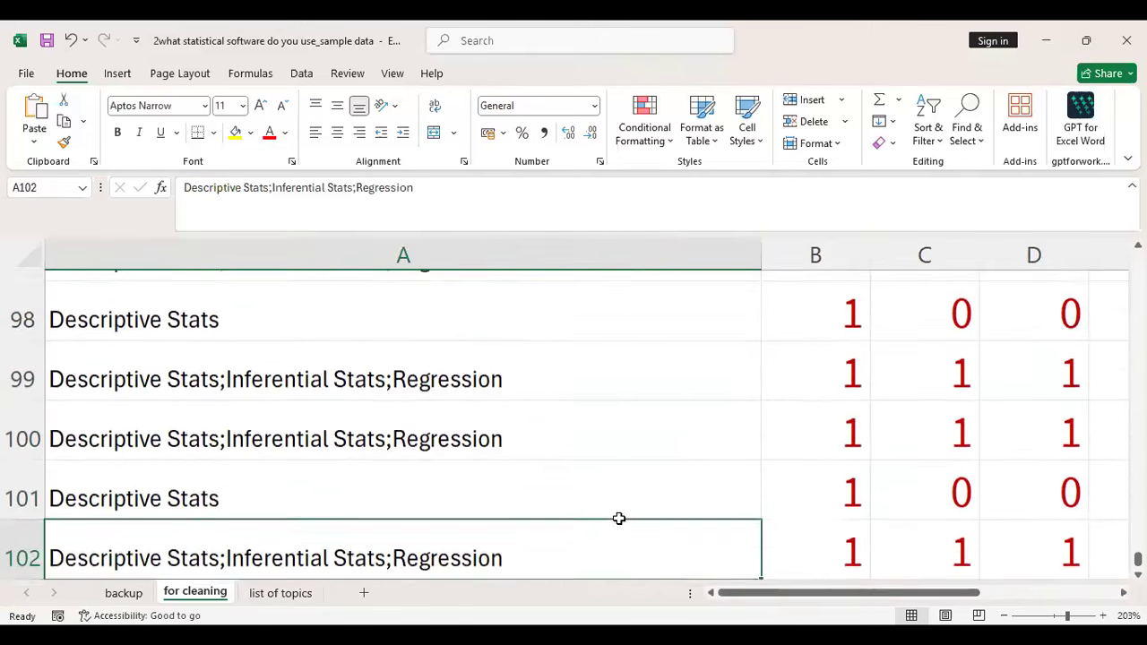
key("Down")
key("Up")
key("Up")
key("Up")
key("Right")
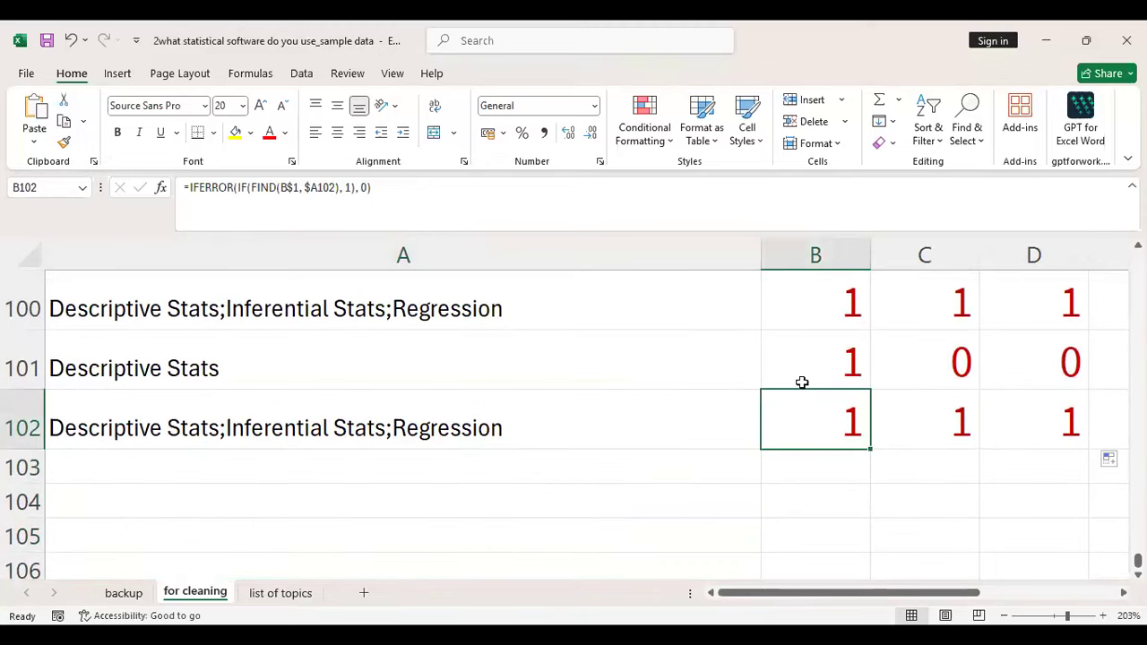
Compare the 1 and 0 codes in columns B to E with the responses in rows 2 and 3 of column A
scroll(801, 382, "down", 5, "ctrl")
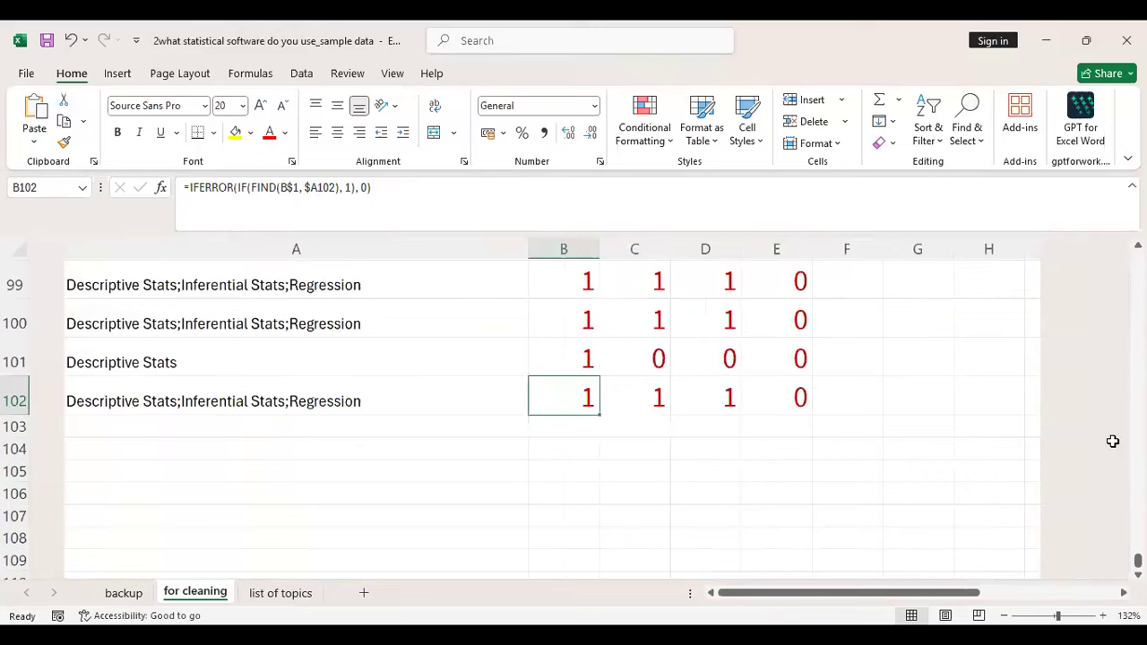
scroll(1112, 441, "down", 4, "ctrl")
scroll(1111, 440, "up", 20)
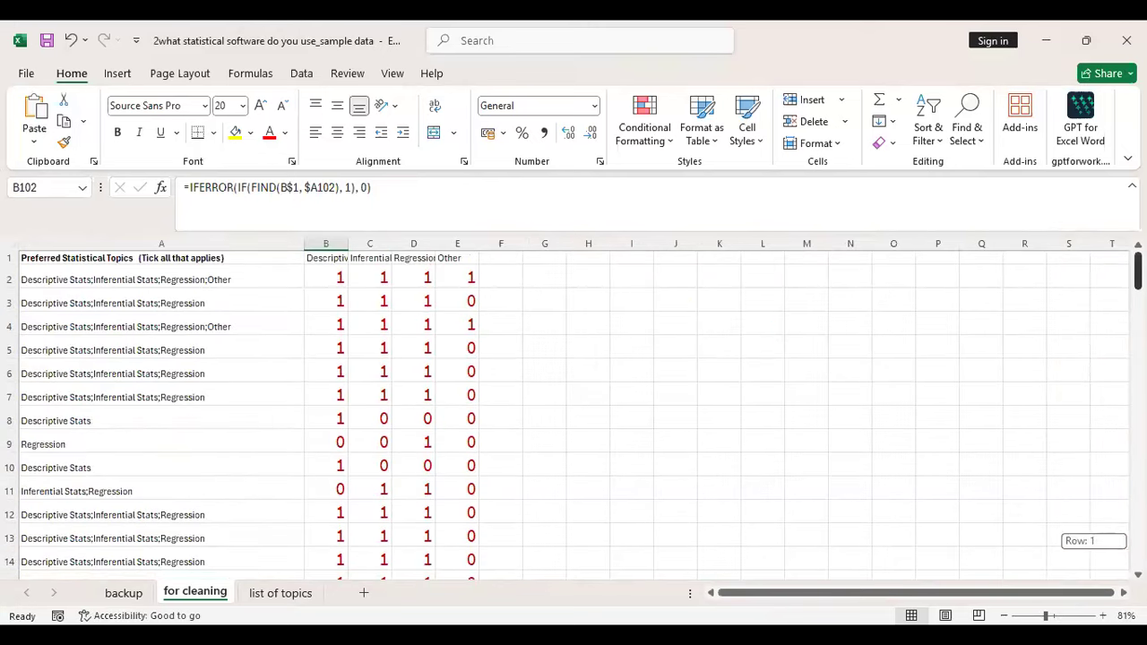
left_click(254, 316)
scroll(254, 315, "up", 3, "ctrl")
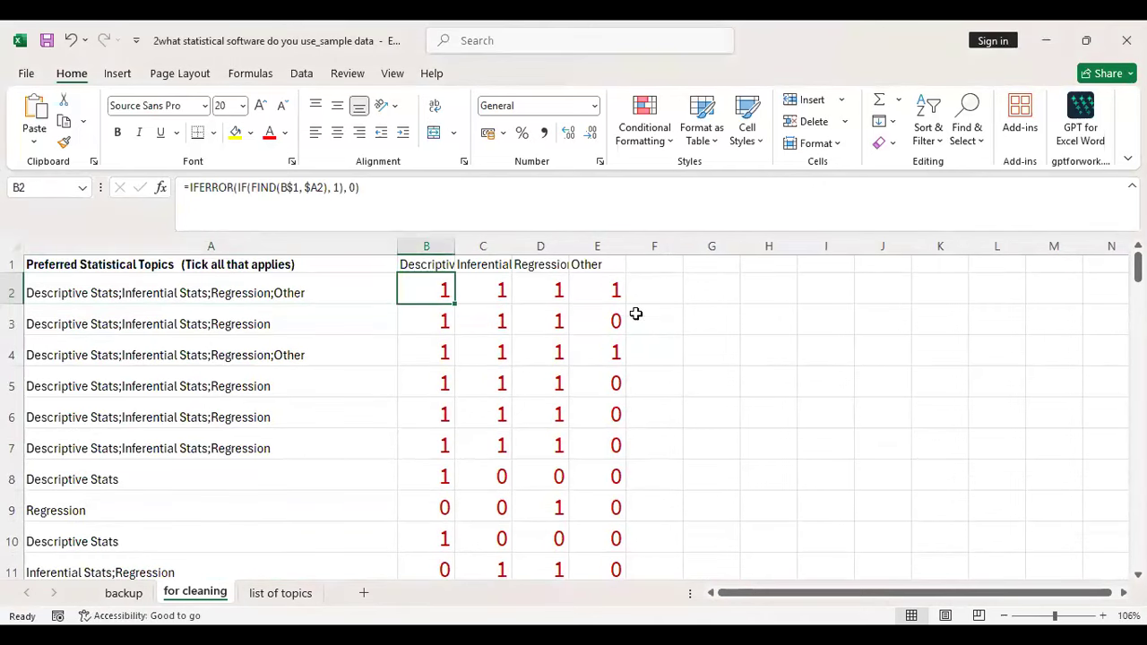
key("Down")
key("Left")
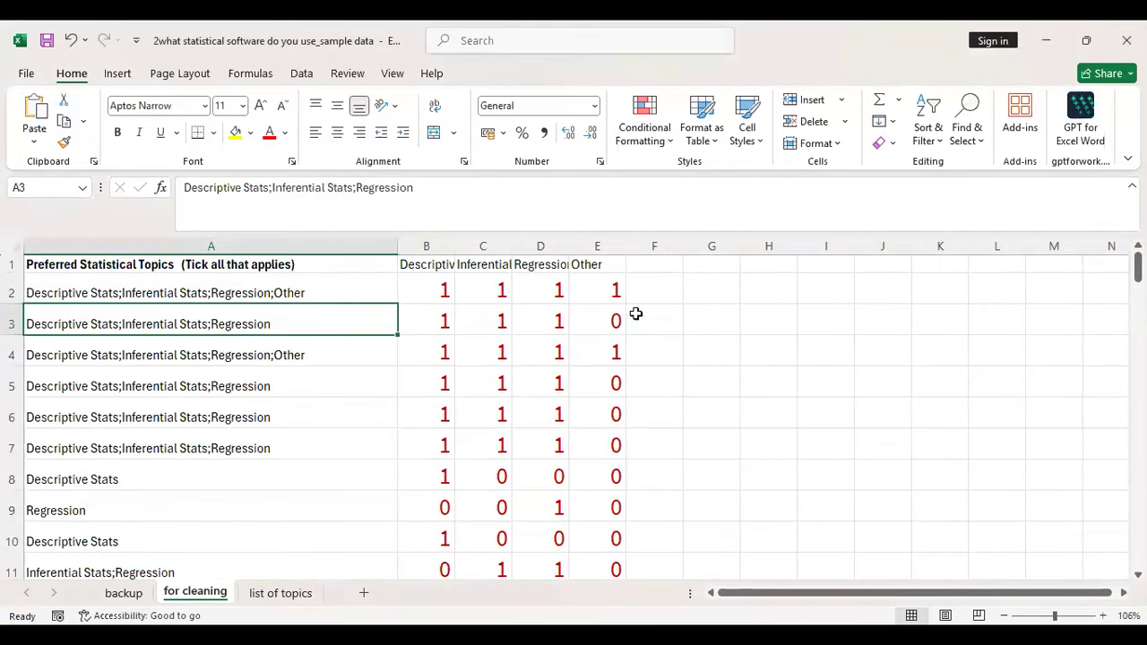
key("Up")
key("Right")
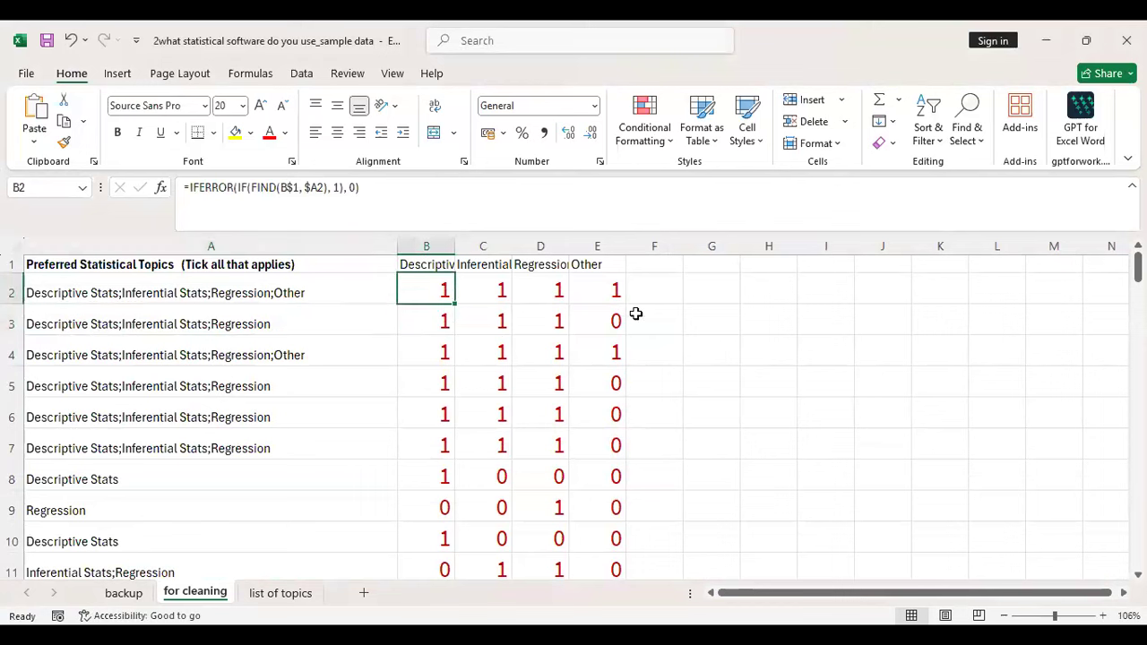
key("shift+Right")
key("shift+Right")
key("shift+Right")
key("Home")
key("Down")
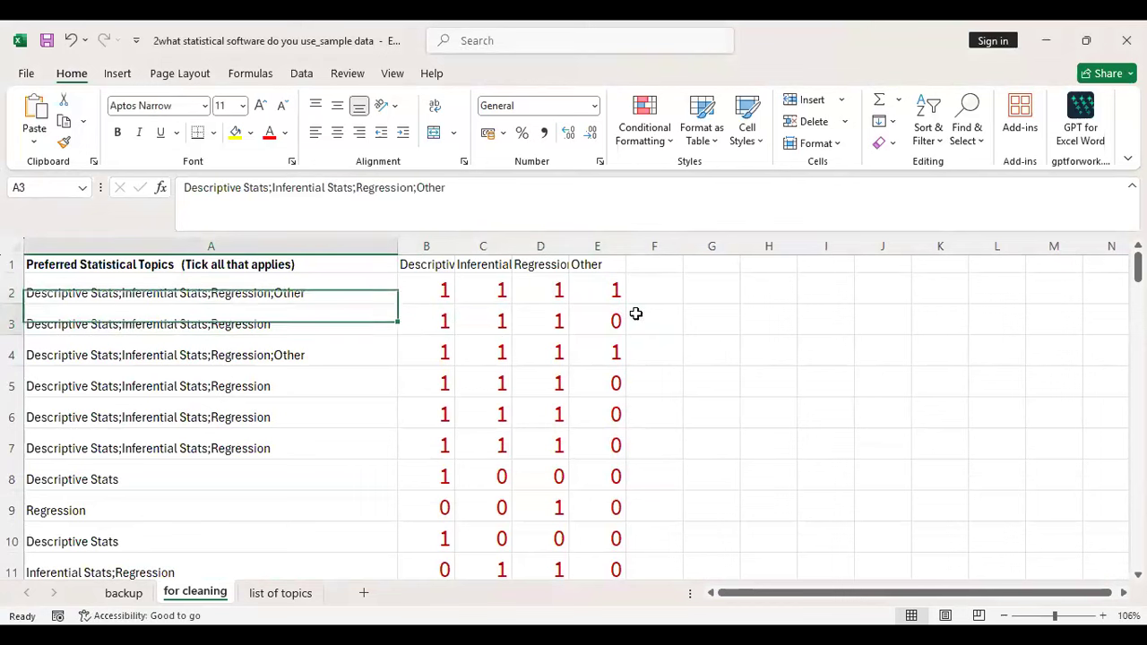
key("Right")
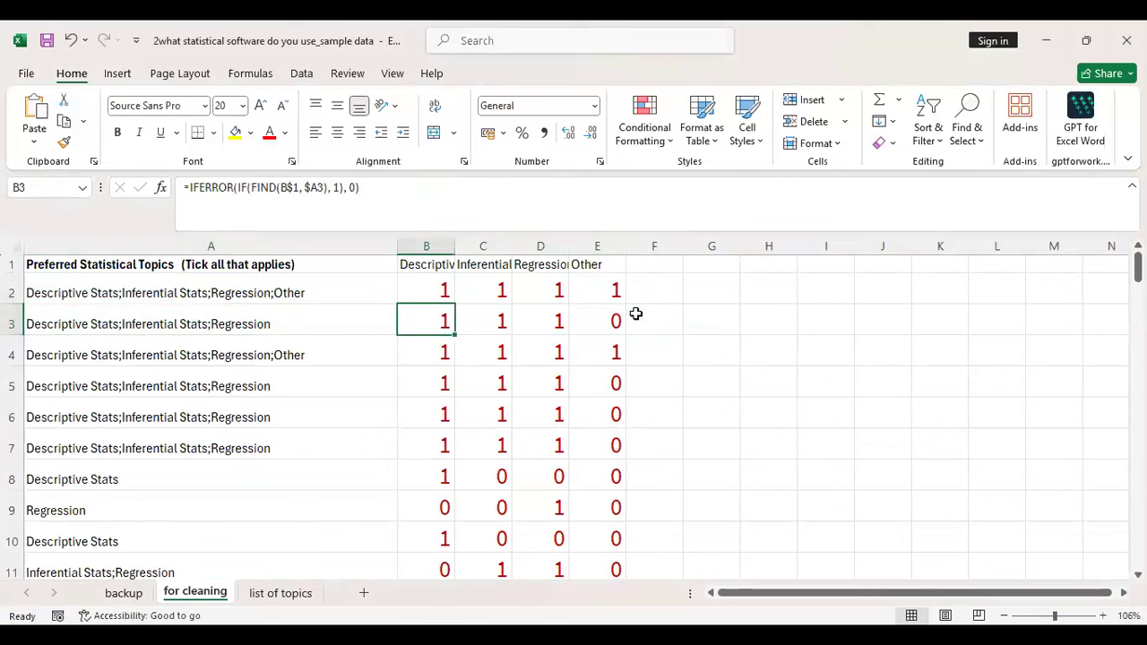
key("ctrl+Right")
key("Left")
key("Left")
key("Left")
key("Up")
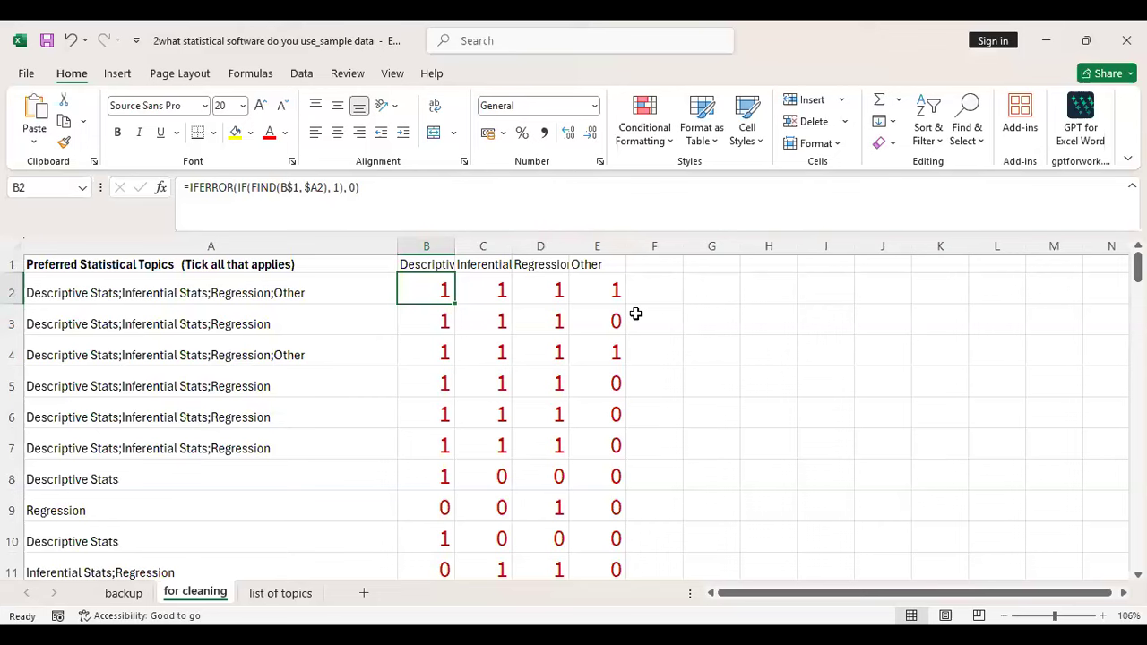
key("shift+Right")
key("shift+Down")
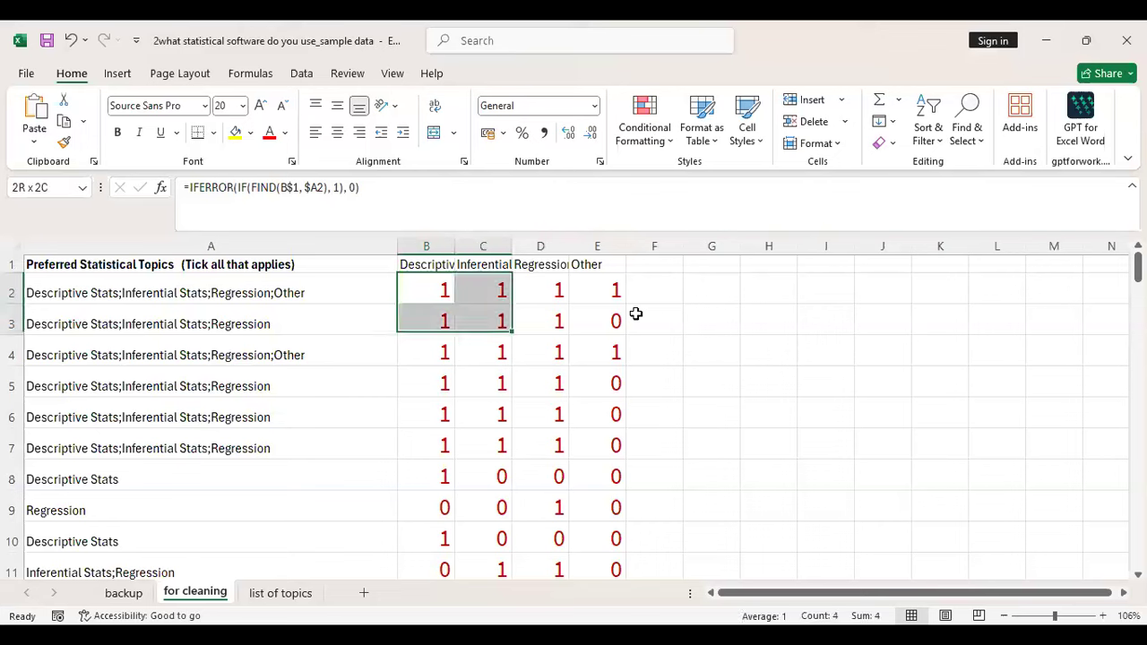
key("shift+Right")
key("shift+Down")
key("shift+Right")
key("shift+Down")
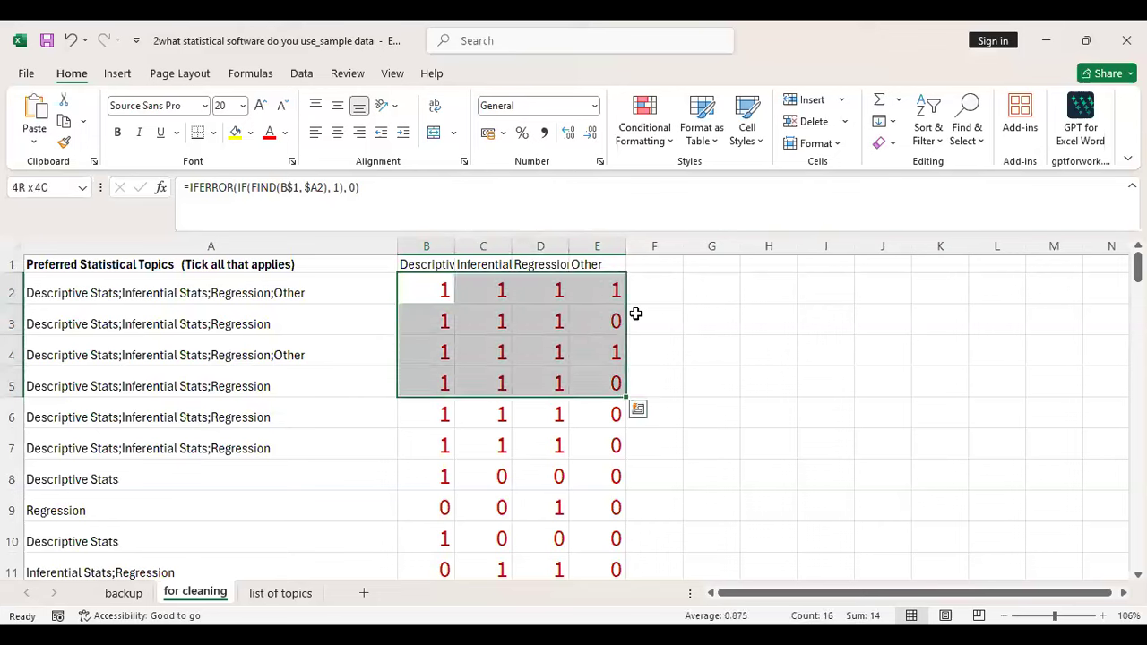
key("shift+Down")
key("shift+Down")
key("shift+Down")
key("shift+Down")
key("shift+Down")
key("shift+Down")
key("shift+Down")
key("shift+Down")
key("shift+Down")
key("shift+Down")
key("shift+Down")
key("shift+Down")
key("shift+Down")
key("shift+Down")
key("shift+Down")
key("shift+Down")
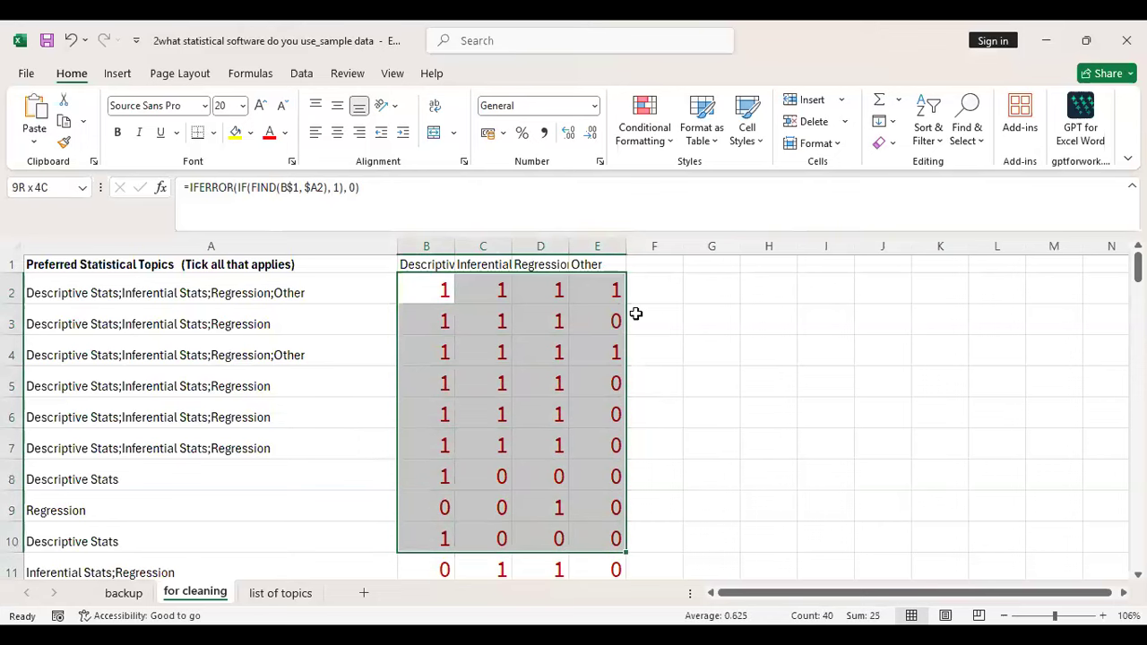
key("shift+Down")
key("shift+Down")
key("shift+Down")
key("shift+Down")
key("shift+Down")
key("shift+Down")
key("shift+Down")
key("shift+Down")
key("shift+Down")
key("shift+Down")
key("shift+Down")
key("shift+Down")
key("shift+Down")
key("shift+Down")
key("shift+Down")
key("shift+Down")
key("shift+Down")
key("shift+Down")
key("shift+Down")
key("shift+Down")
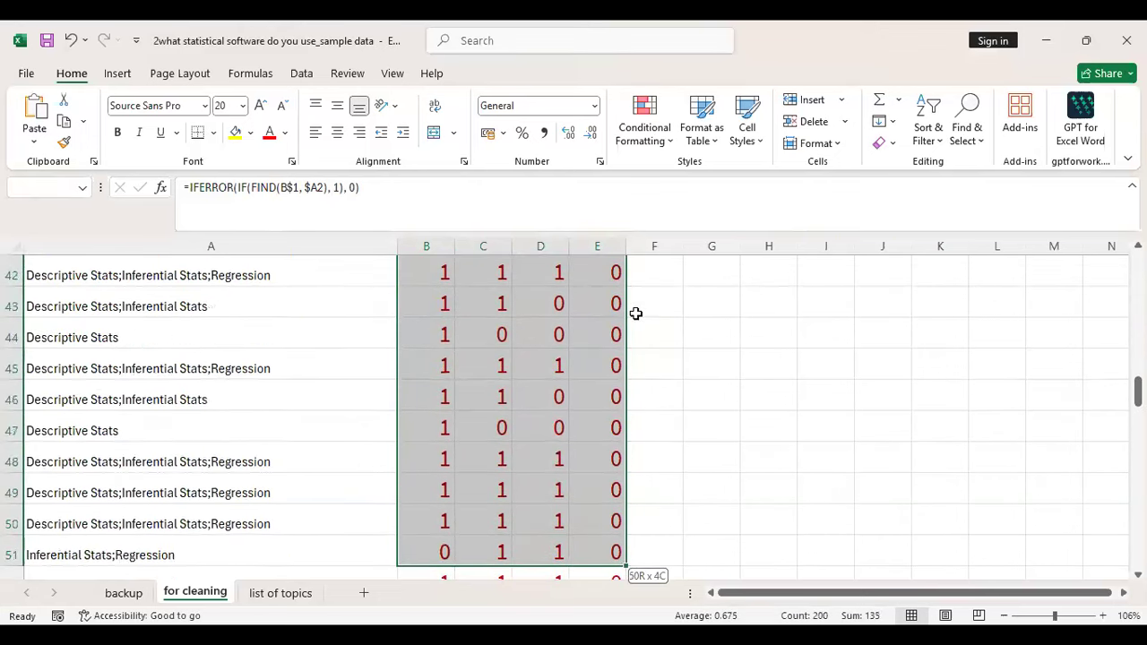
key("shift+Down")
key("shift+Down")
key("shift+Down")
key("shift+Down")
key("shift+Down")
key("shift+Down")
key("shift+Down")
key("shift+Down")
key("shift+Down")
key("shift+Down")
key("shift+Down")
key("shift+Down")
key("shift+Down")
key("shift+Down")
key("shift+Down")
key("ctrl+Up")
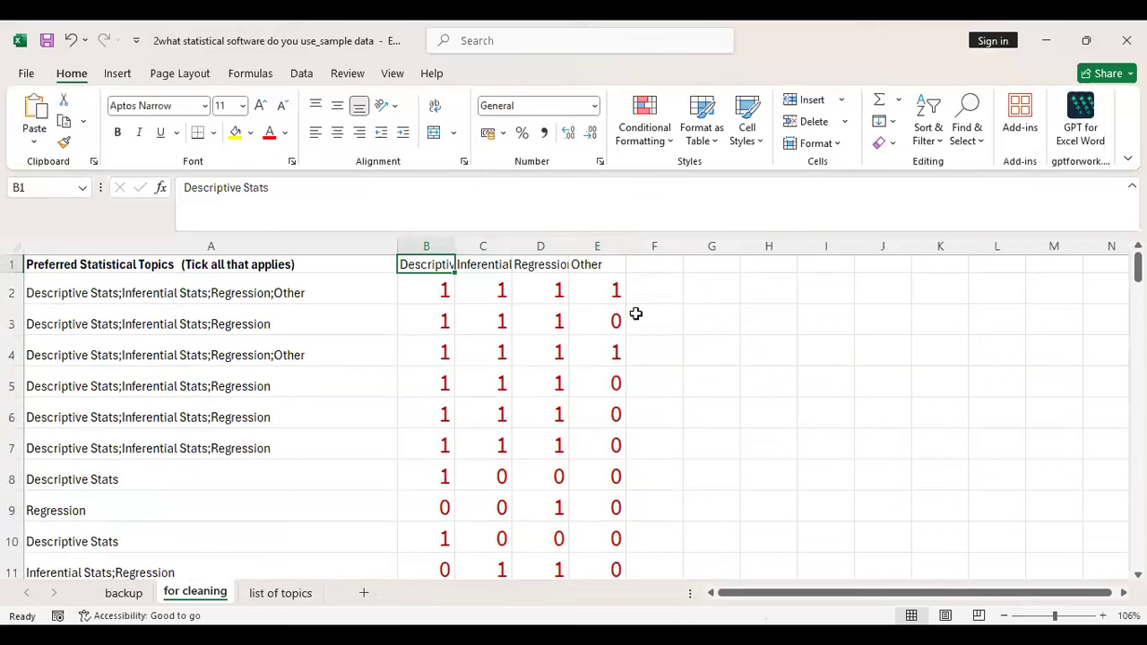
Copy the 1 and 0 topic codes in B2:E102, without the header row
key("Down")
key("shift+Right")
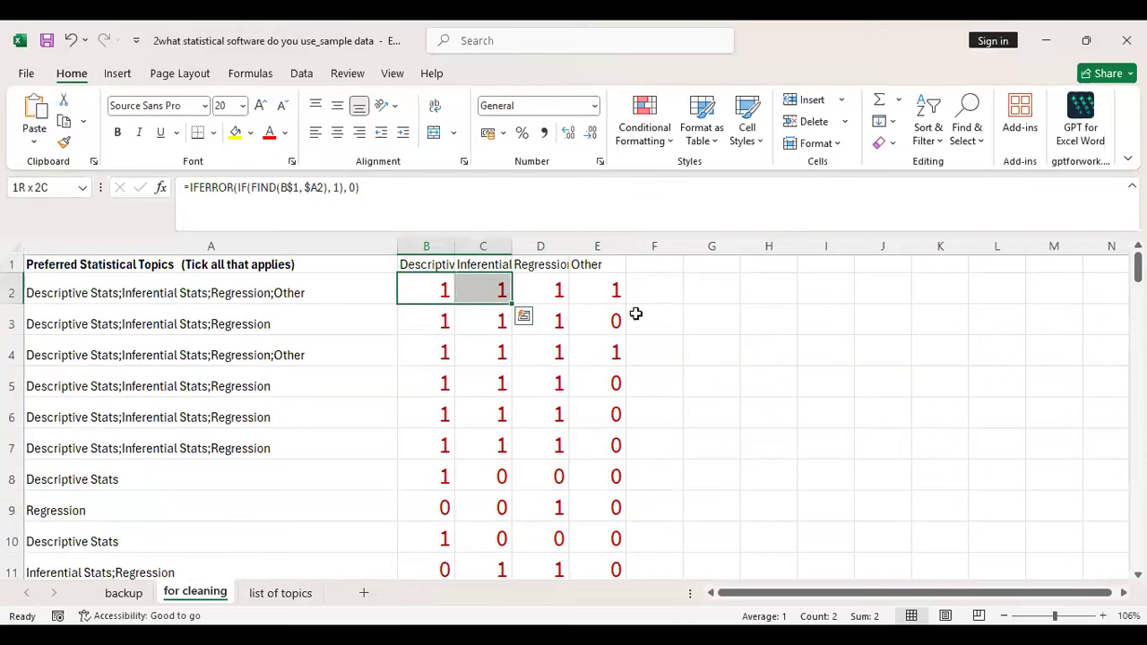
key("shift+Right")
key("shift+Right")
key("shift+Down")
key("shift+Down")
key("shift+Down")
key("shift+Down")
key("shift+Down")
key("shift+Down")
key("shift+Down")
key("shift+Down")
key("shift+Down")
key("shift+Down")
key("shift+Down")
key("shift+Down")
key("shift+Down")
key("shift+Down")
key("shift+Down")
key("shift+Down")
key("shift+Down")
key("shift+Down")
key("shift+Down")
key("shift+Down")
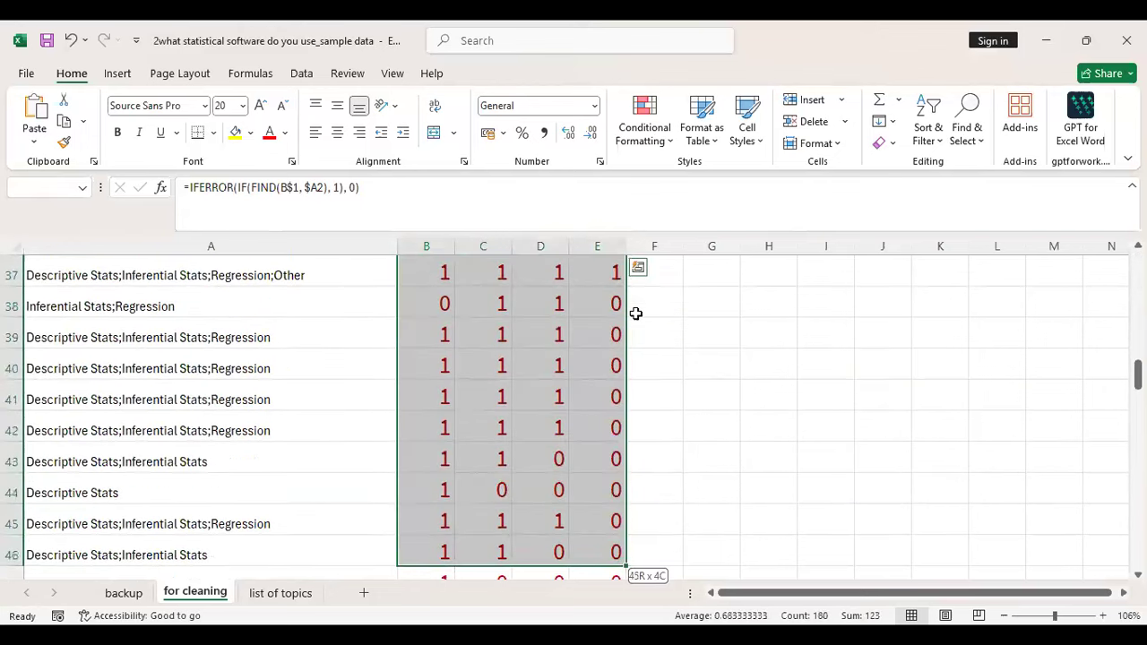
key("shift+Down")
key("shift+Down")
key("shift+Down")
key("shift+Down")
key("shift+Down")
key("shift+Down")
key("shift+Down")
key("shift+Down")
key("shift+Down")
key("shift+Down")
key("shift+Down")
key("shift+Down")
key("shift+Down")
key("shift+Down")
key("shift+Down")
key("shift+Down")
key("shift+Down")
key("shift+Down")
key("shift+Down")
key("shift+Down")
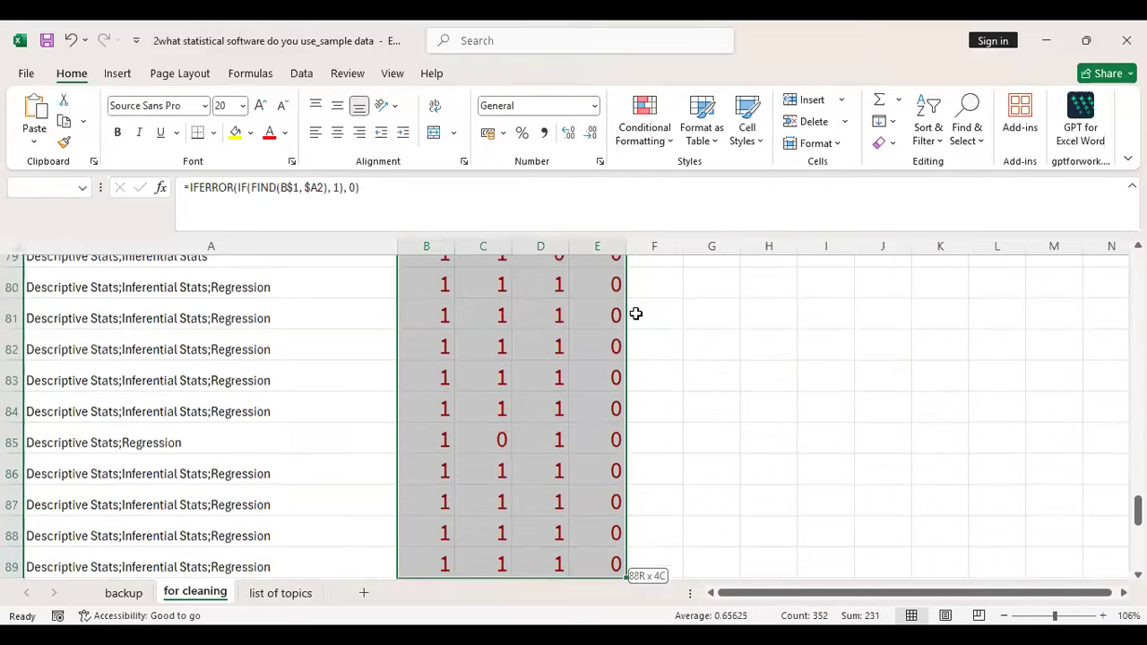
key("shift+Down")
key("shift+Down")
key("shift+Down")
key("shift+Down")
key("shift+Down")
key("shift+Down")
key("shift+Down")
key("shift+Down")
key("shift+Down")
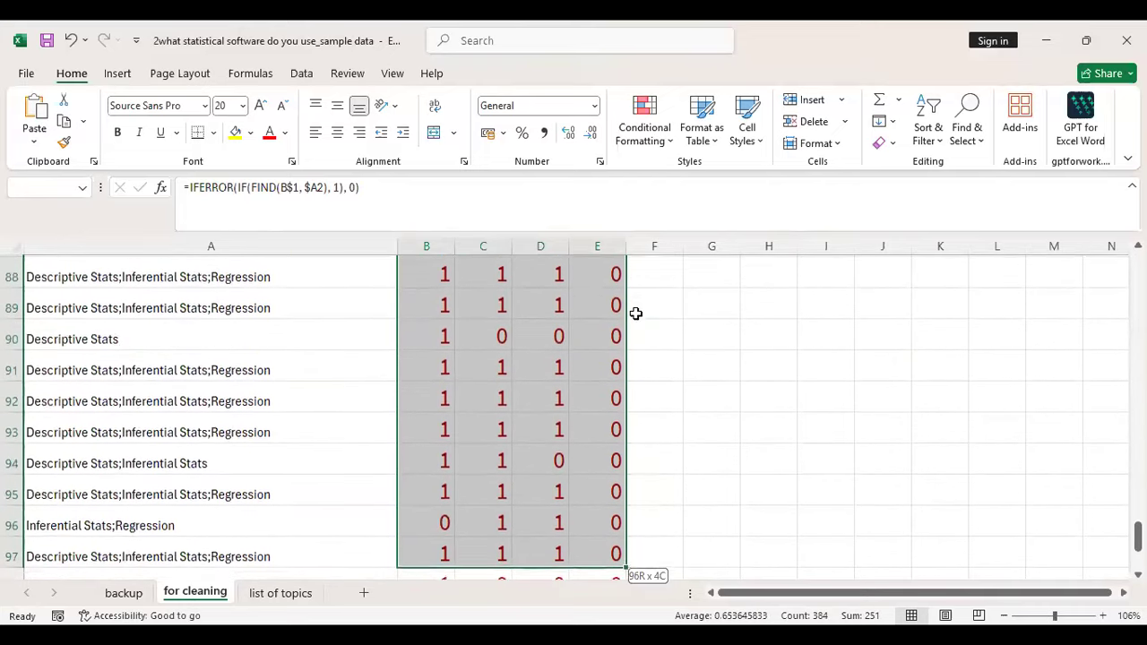
key("ctrl+shift+Down")
key("ctrl+c")
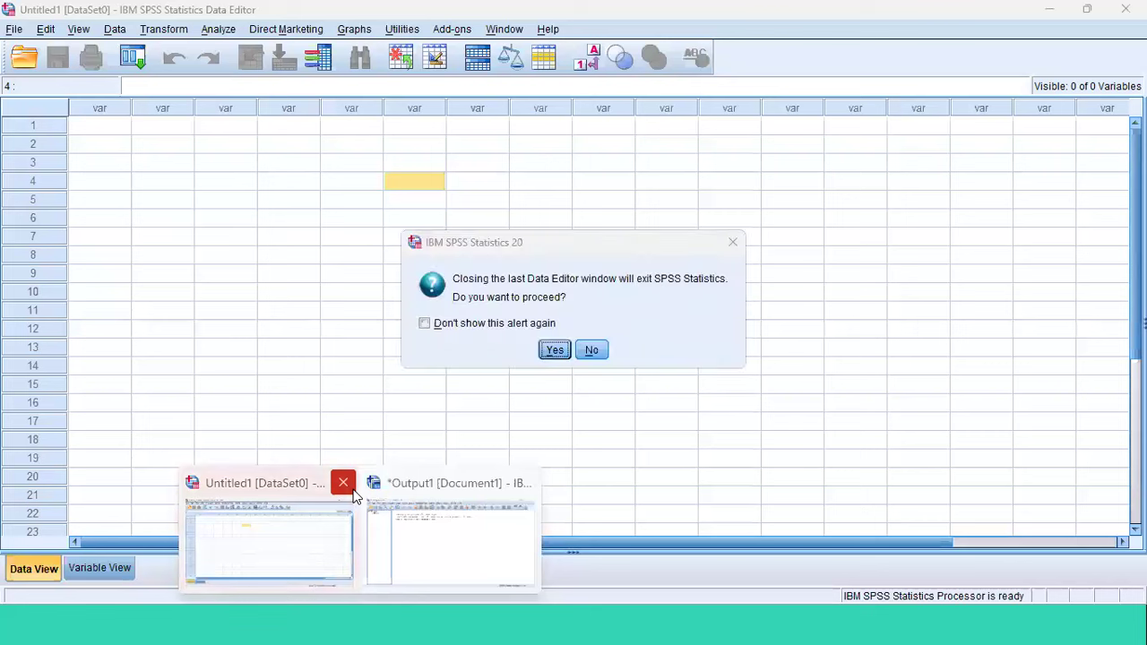
Exit the running IBM SPSS Statistics session, and switch from the Excel workbook to a newly started SPSS session
left_click(554, 350)
left_click(572, 333)
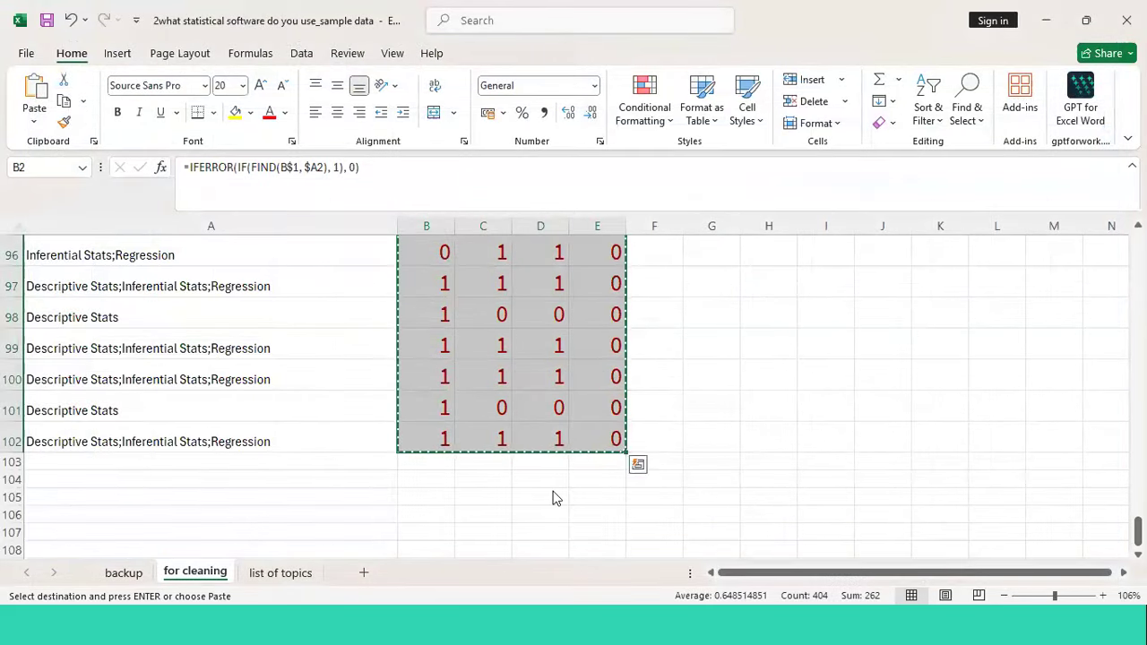
key("alt+Tab")
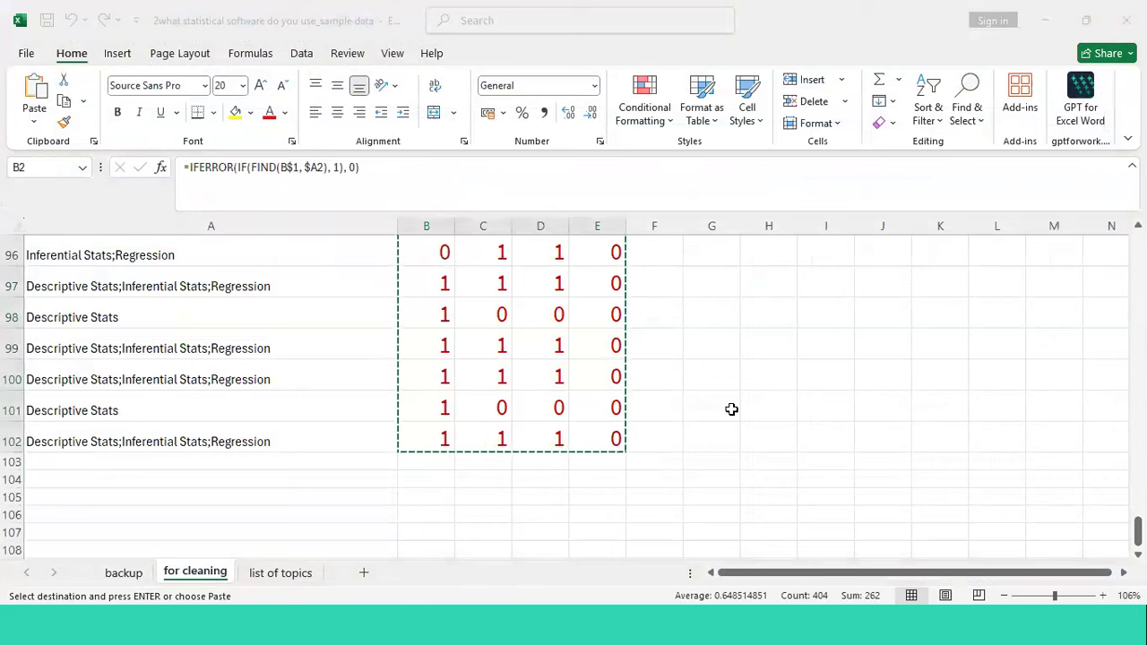
key("alt+Tab")
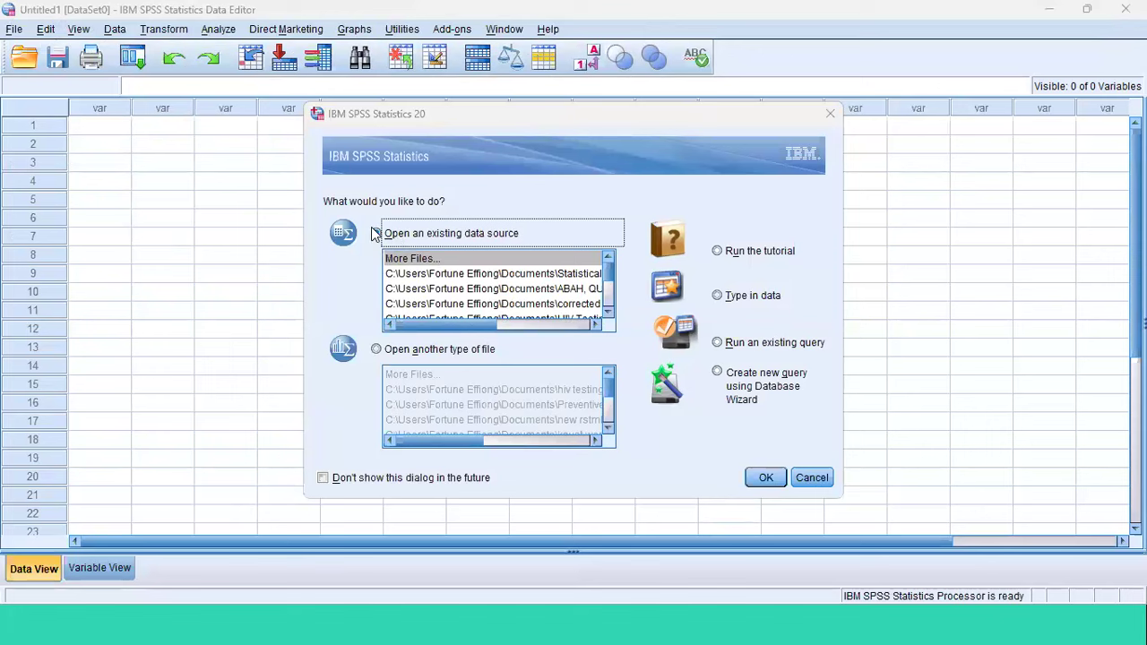
Examine the recent files offered for opening an existing data source and for opening another type of file
left_click(446, 328)
mouse_move(459, 336)
left_mouse_down()
mouse_move(562, 341)
mouse_move(478, 342)
left_mouse_up()
left_click(598, 289)
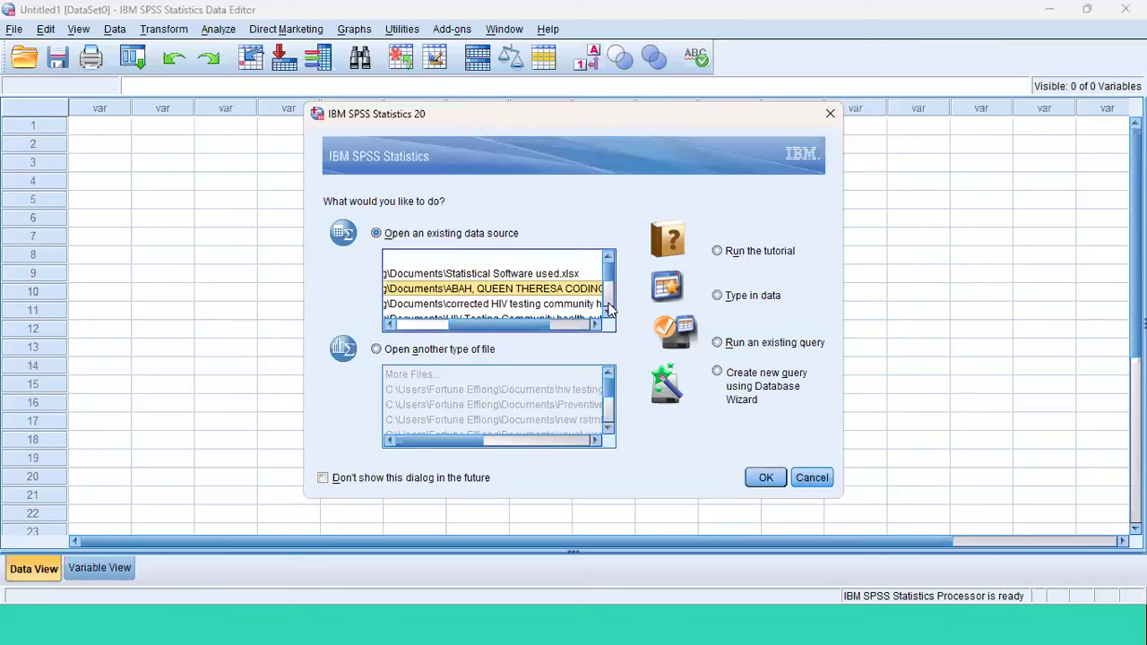
left_click_drag(610, 242, 609, 238)
left_click(377, 350)
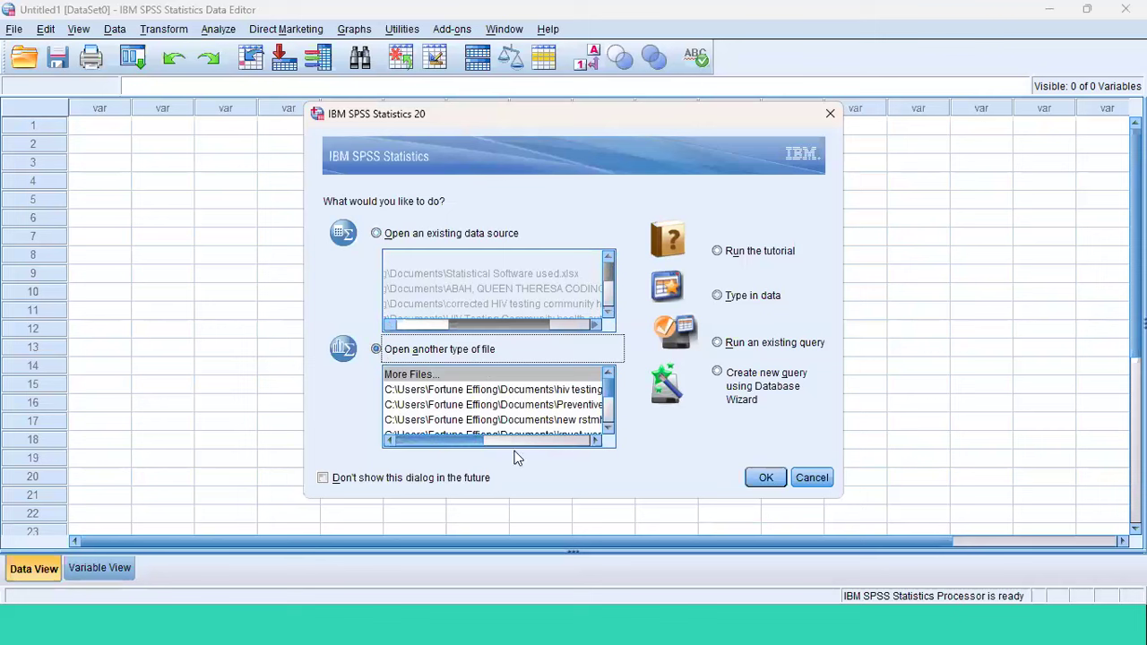
left_click(377, 234)
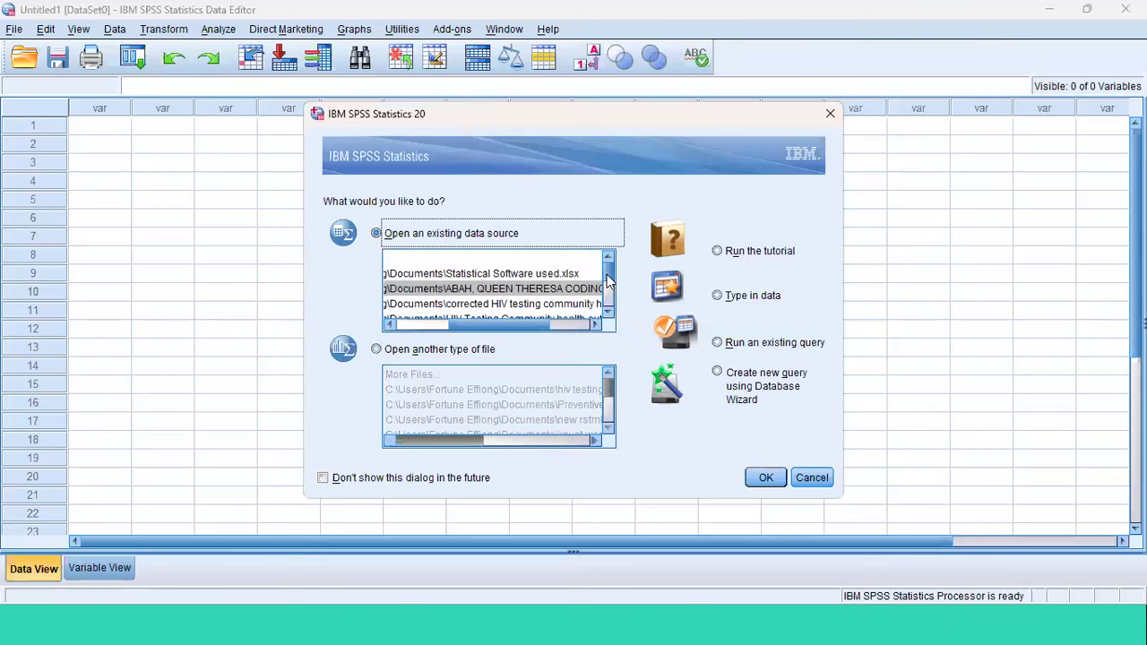
scroll(607, 301, "down", 3)
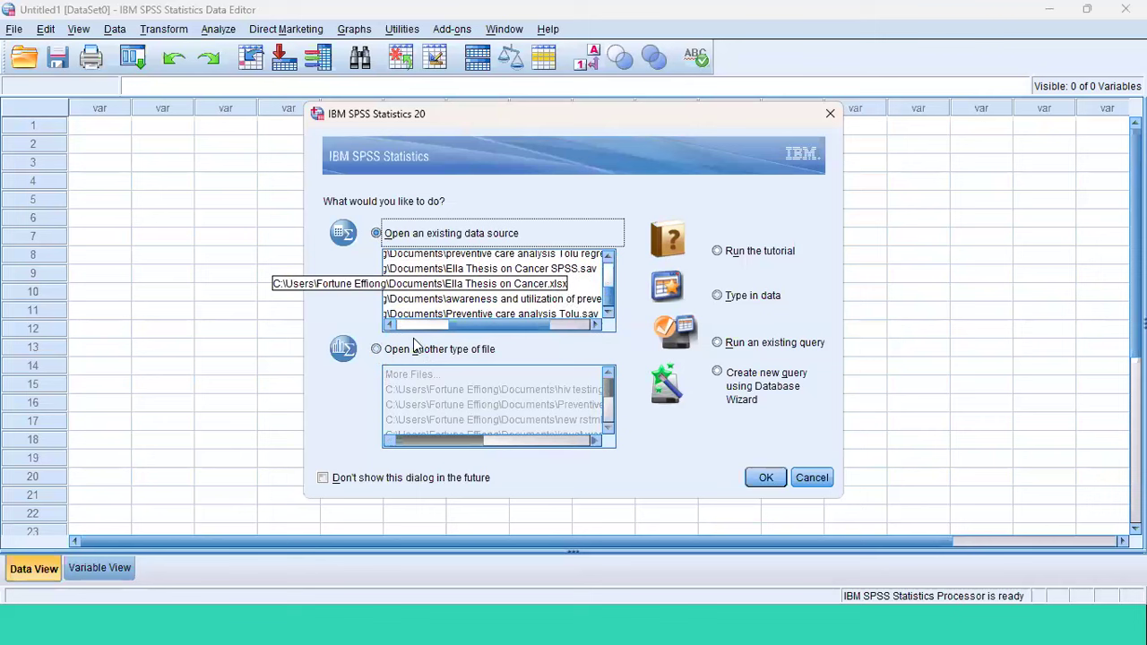
left_click(376, 350)
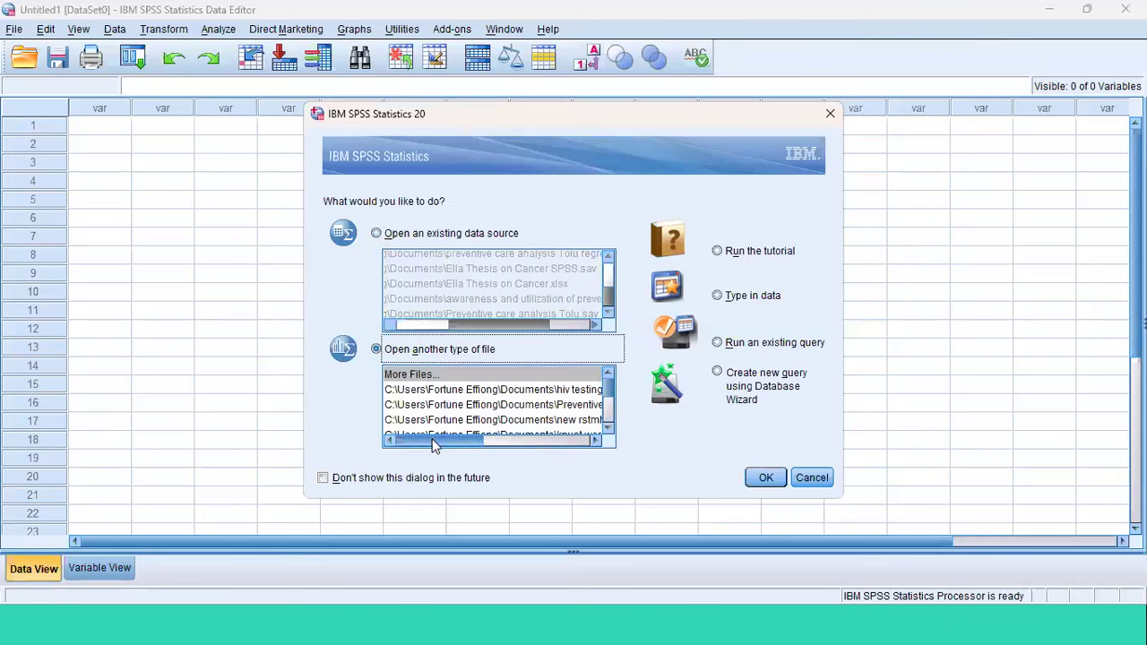
Start an empty dataset with Type in data and paste the copied codes from row 1 of the first column
left_click(722, 300)
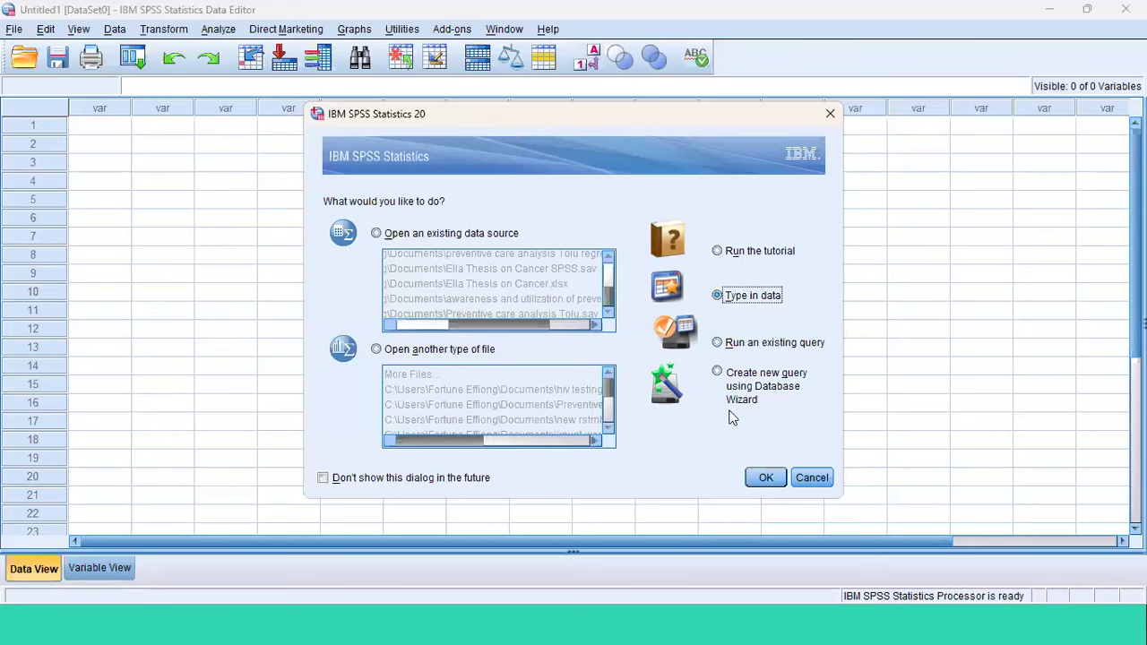
left_click(764, 478)
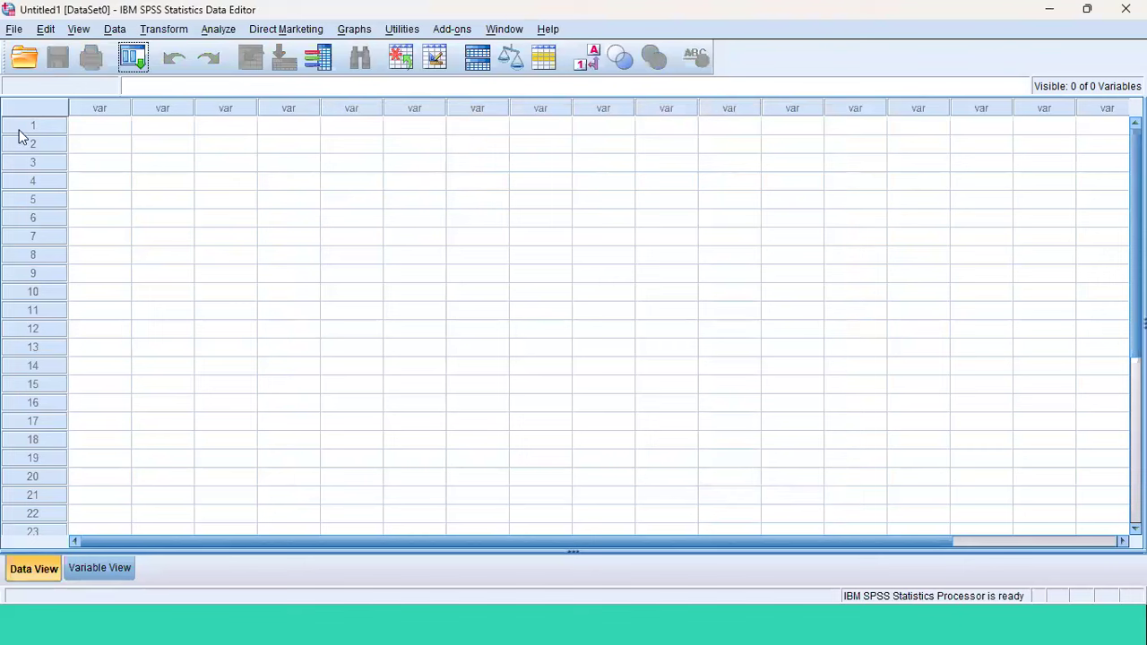
left_click(120, 148)
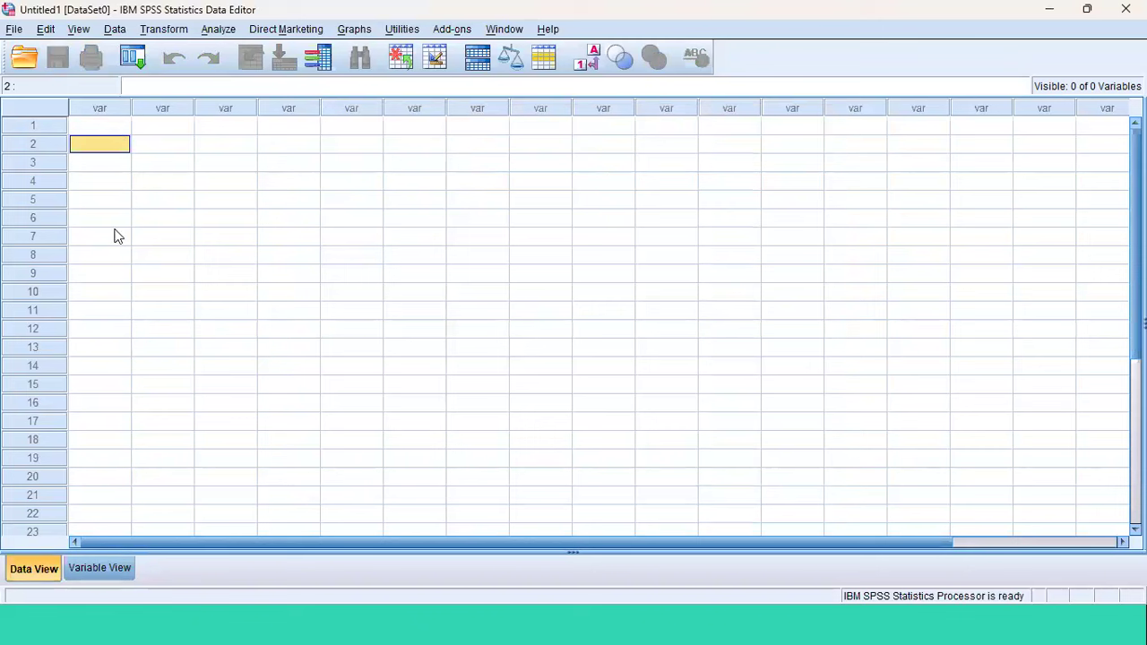
right_click(101, 315)
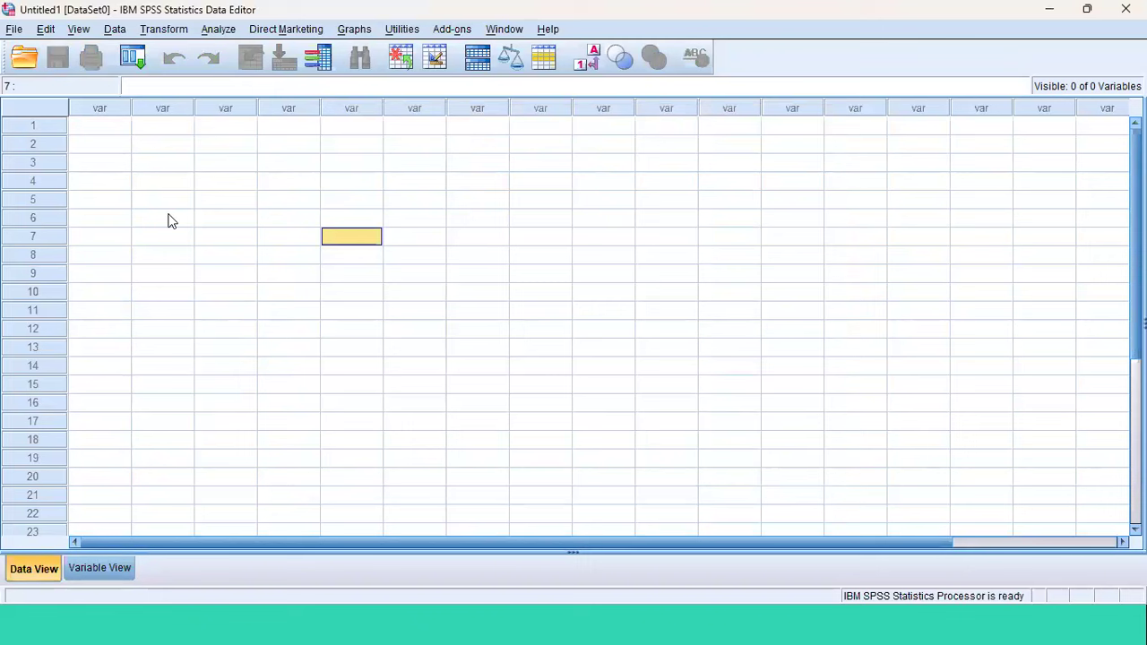
left_click(103, 568)
left_click(43, 569)
left_click(99, 133)
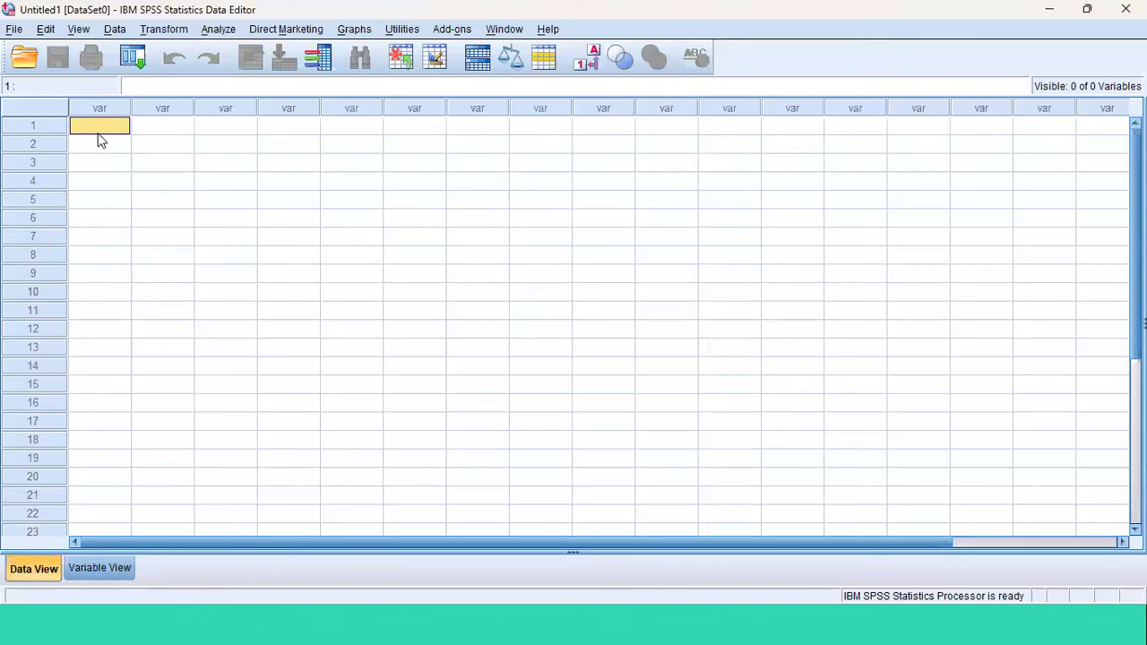
key("ctrl+v")
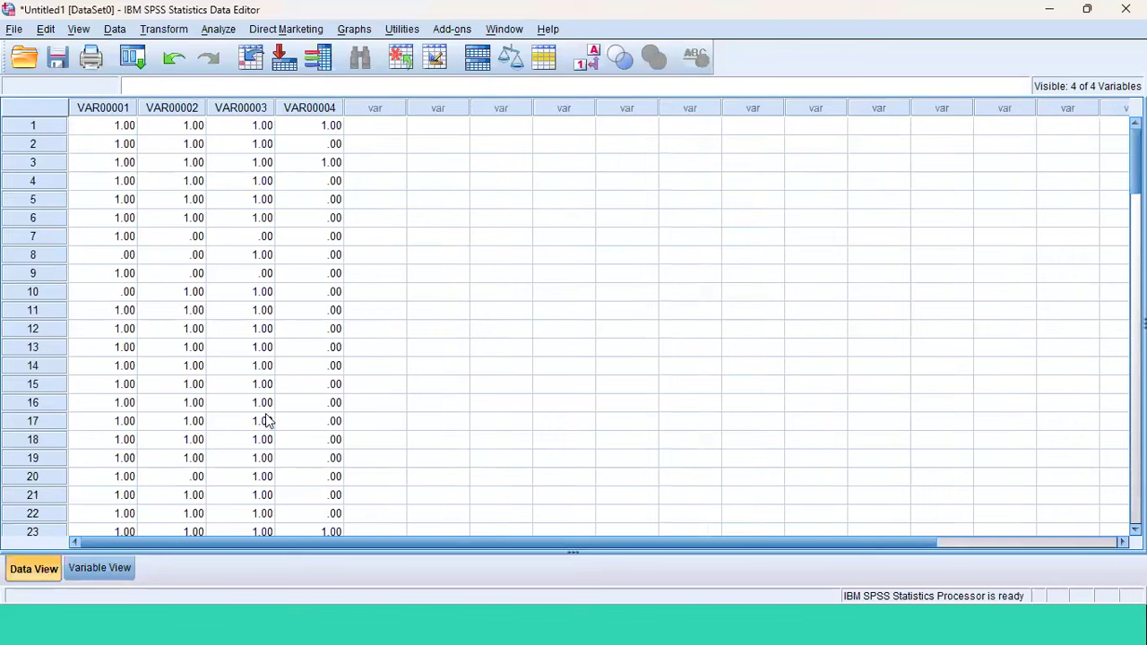
Review the pasted variables' names and properties in Variable View and their column headings in Data View
left_click(102, 574)
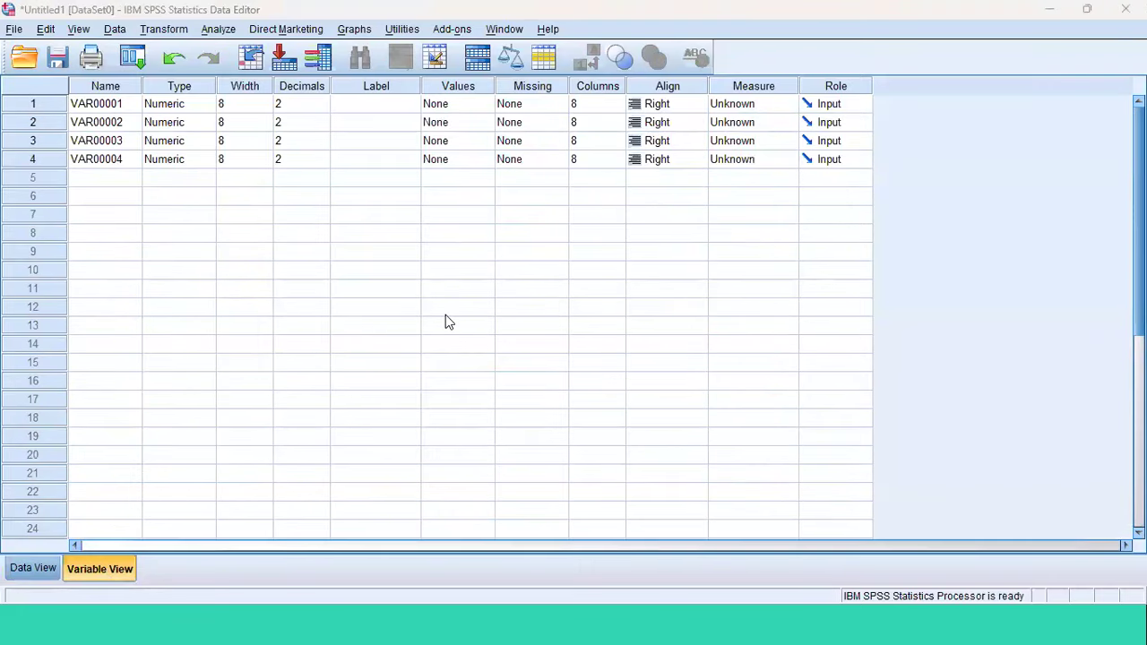
left_click(111, 105)
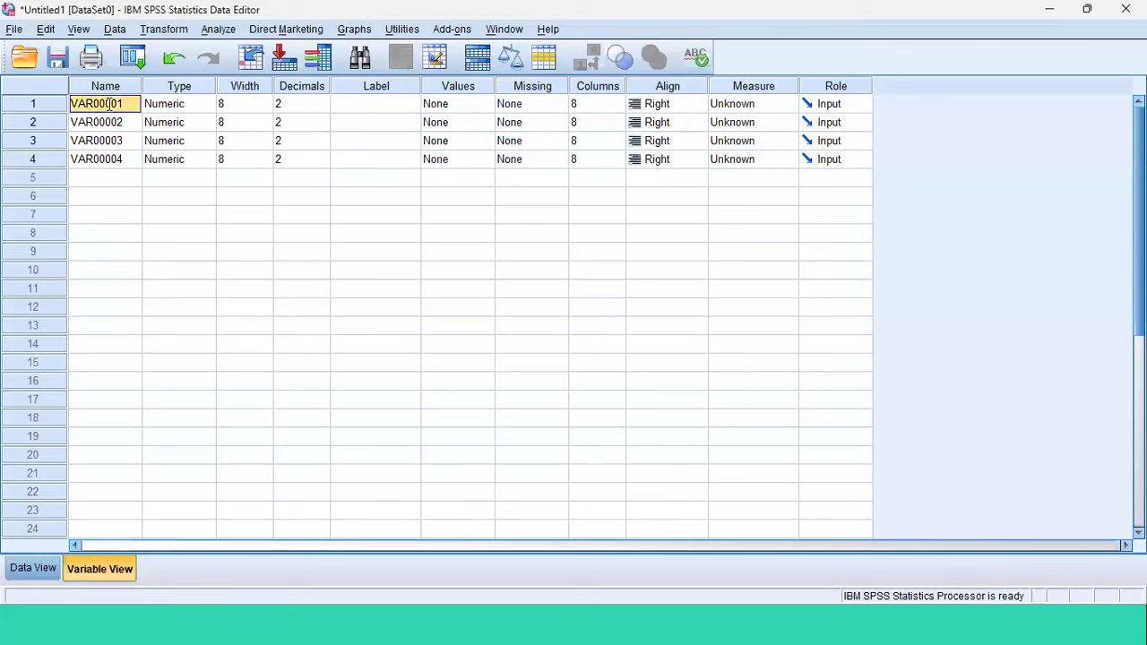
left_click(163, 215)
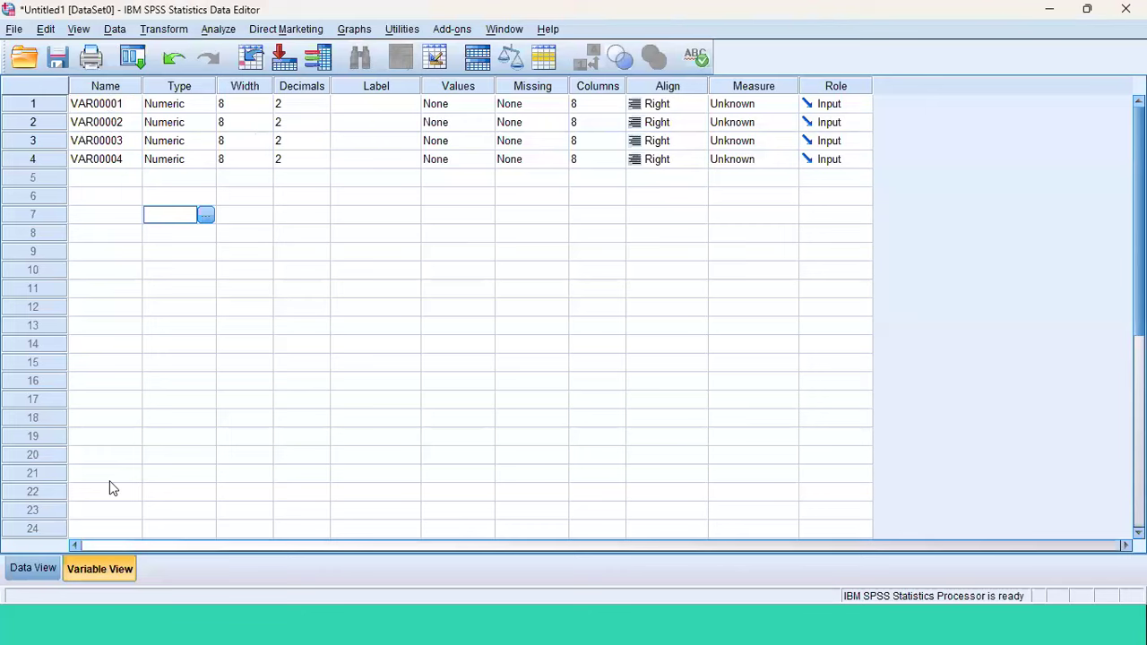
left_click(30, 570)
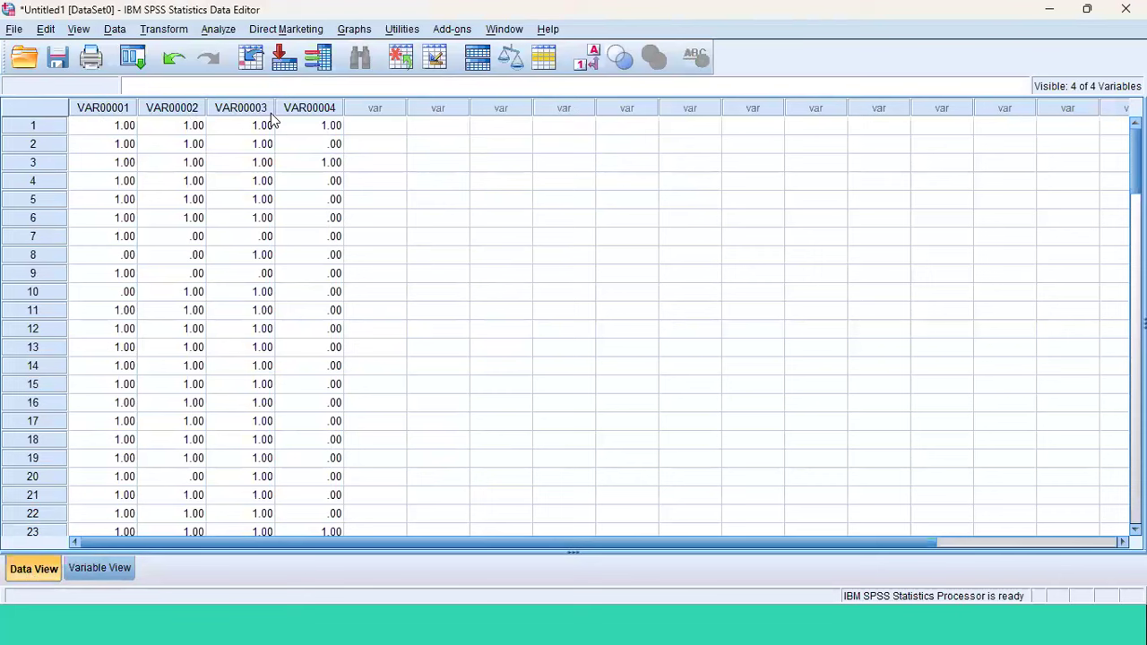
Try to rename the first variable as "Descriptive statistics" in Variable View
left_click(122, 567)
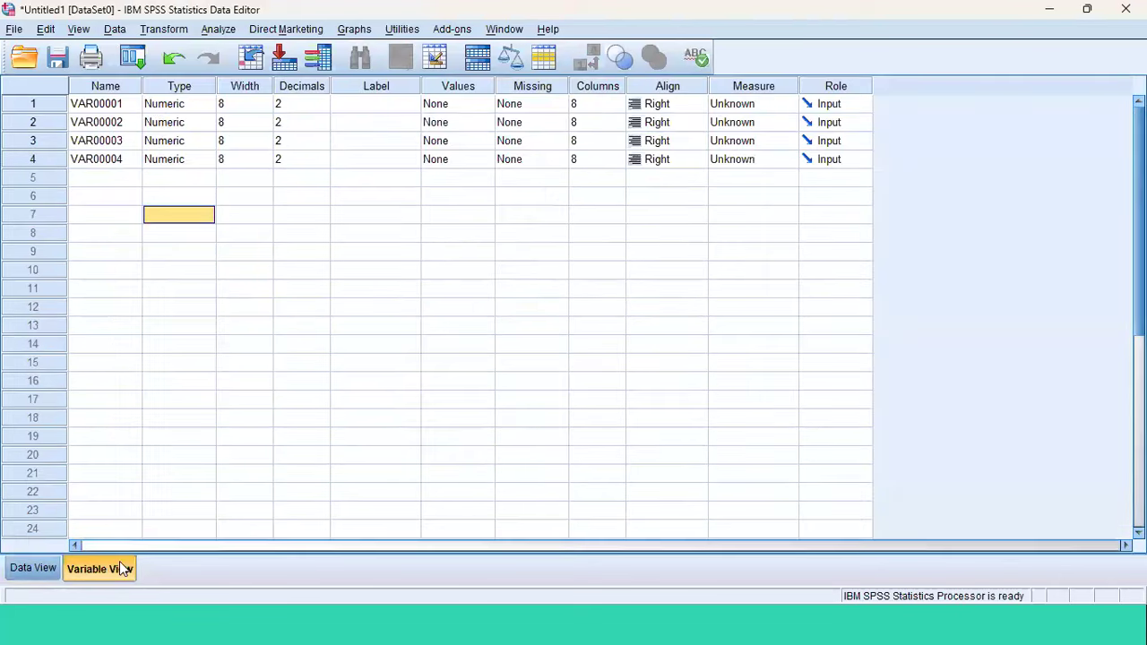
left_click(127, 104)
double_click(126, 105)
type("DESC")
key("BackSpace")
key("BackSpace")
key("BackSpace")
type("escriptive")
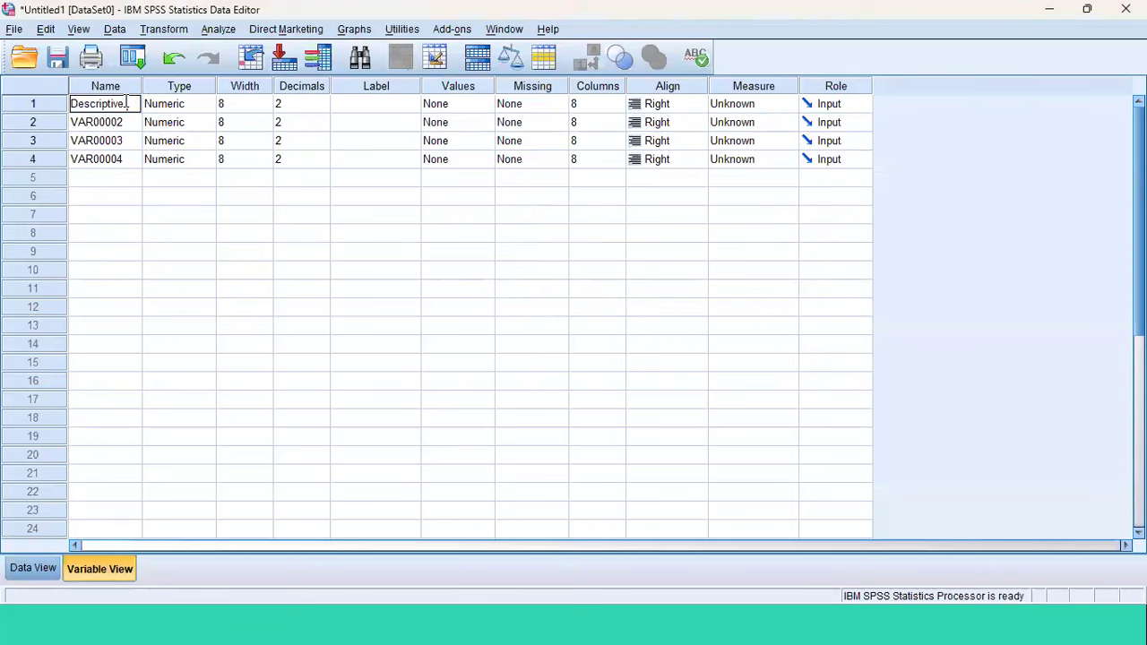
type(" statistics")
key("Return")
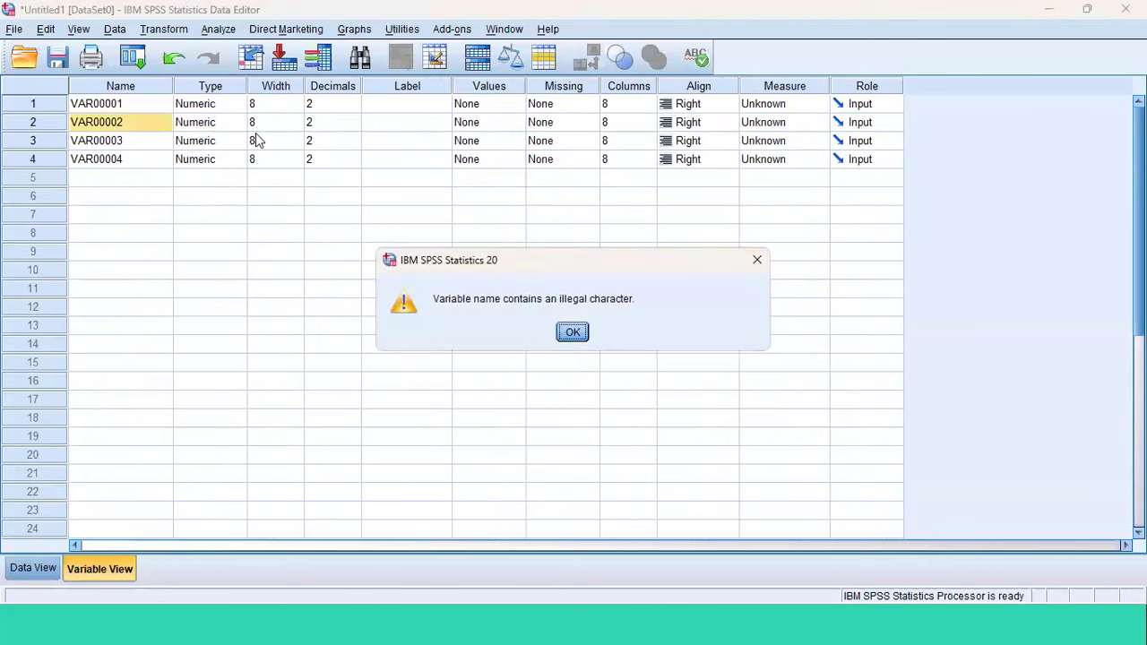
left_click(574, 330)
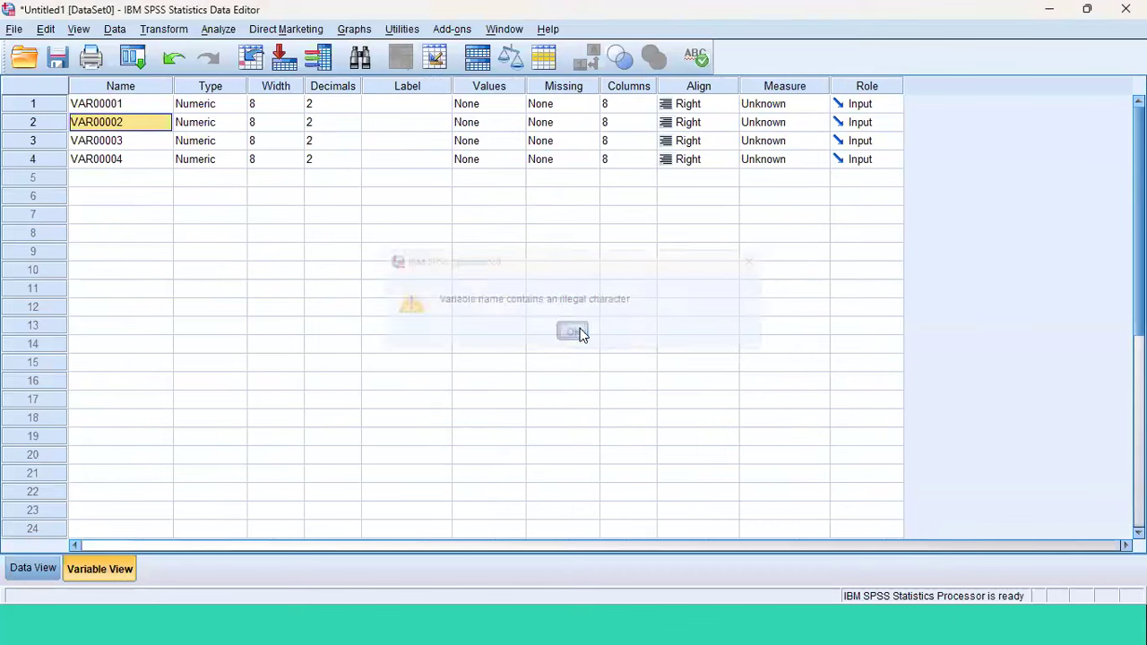
Rename the first variable as descriptive_stats
left_click(121, 103)
double_click(121, 103)
type("d")
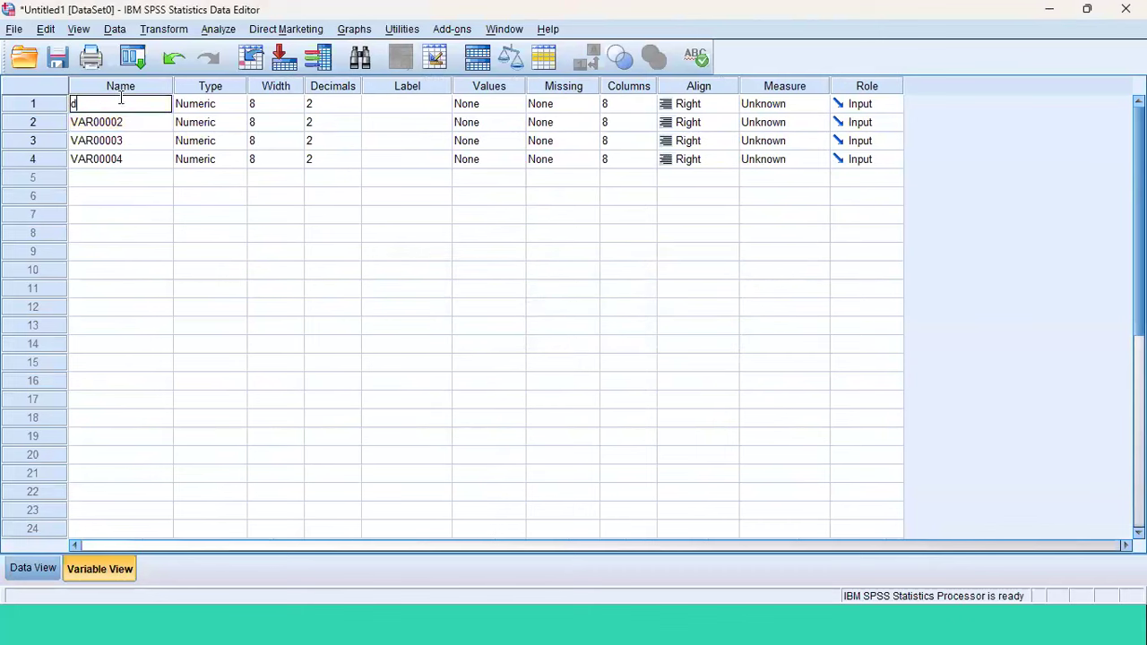
type("escriptive")
type("stat")
key("BackSpace")
key("BackSpace")
key("BackSpace")
key("BackSpace")
type("_stats")
Rename the second variable as inferentialstats
left_click(152, 123)
double_click(152, 123)
type("in")
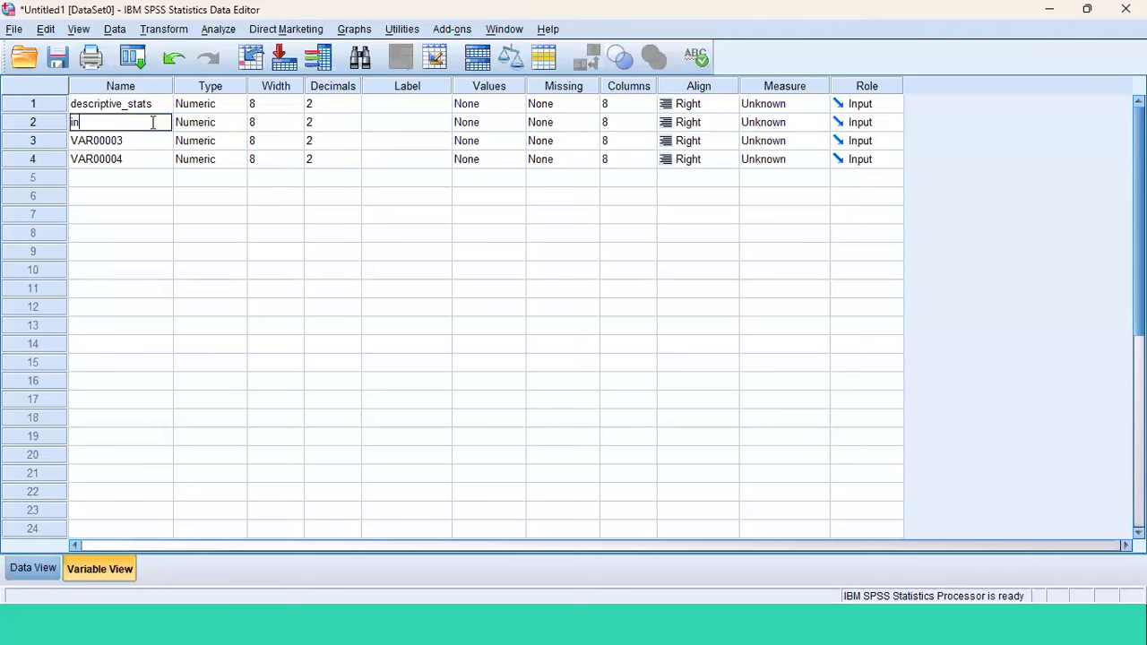
type("ferentialstats")
Rename the third variable as regresssion and the fourth as other, and check the column headings in Data View
left_click(137, 141)
double_click(138, 141)
type("regresssion")
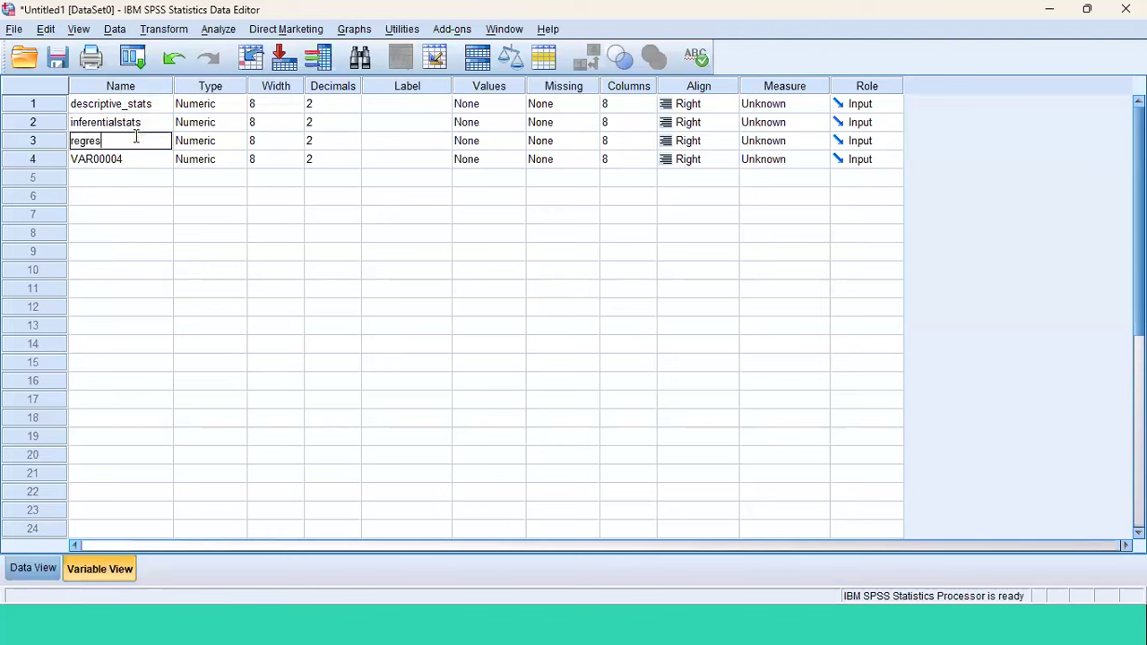
left_click(119, 159)
double_click(118, 159)
type("other")
left_click(205, 165)
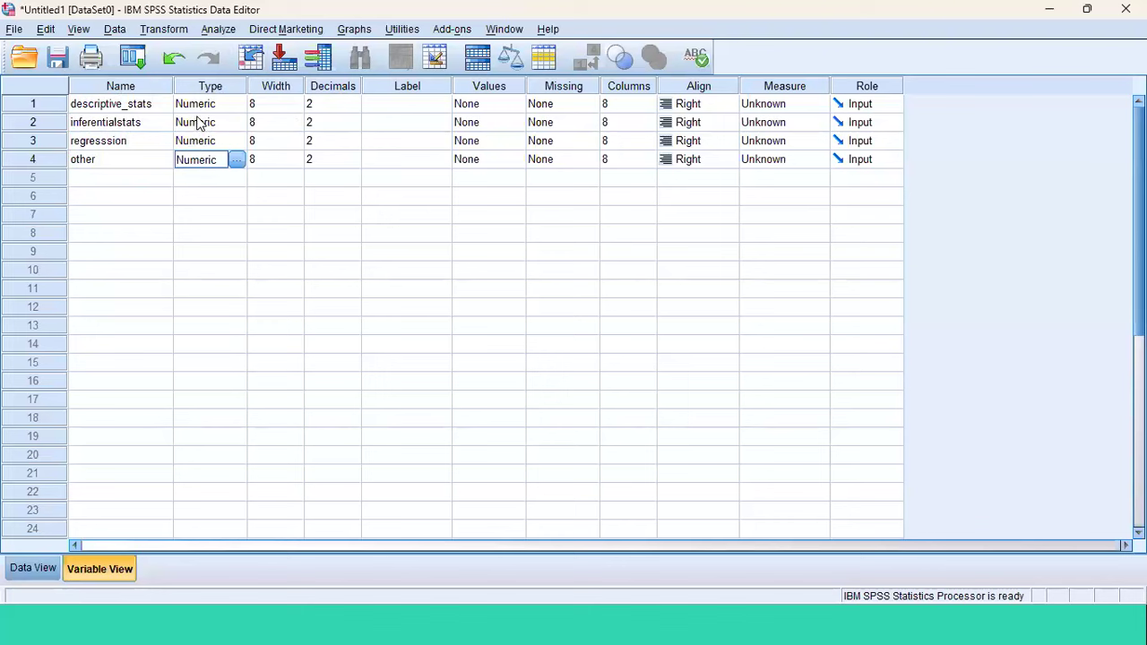
left_click(35, 568)
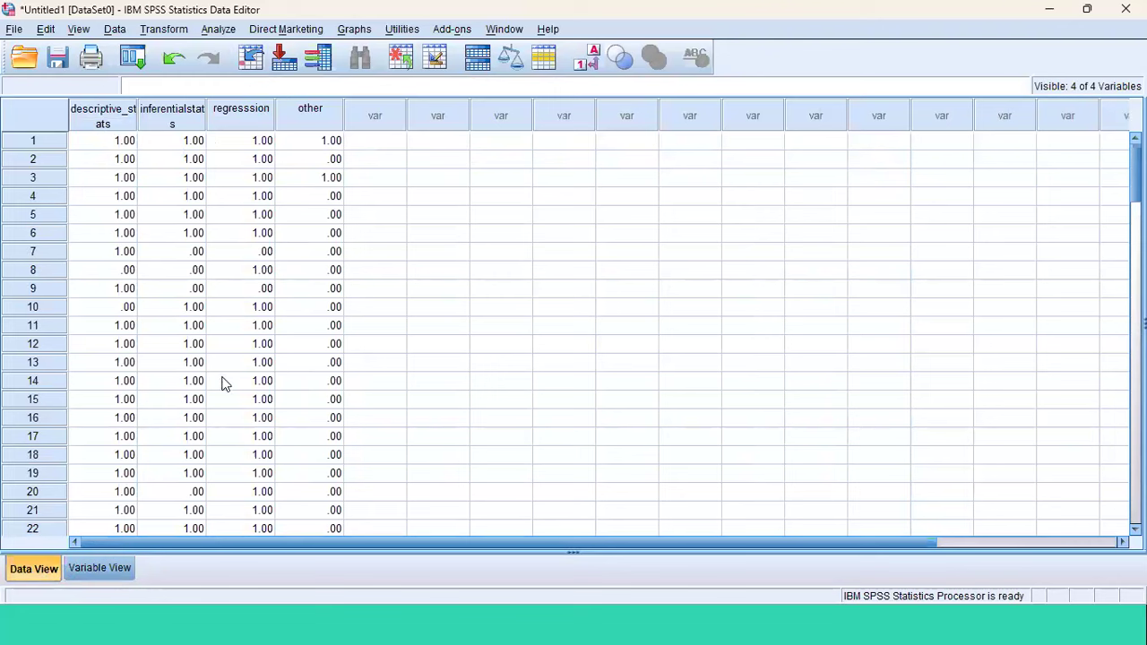
Review the variable type options for descriptive_stats in Variable View, trying String and keeping Numeric
left_click(114, 570)
left_click(235, 106)
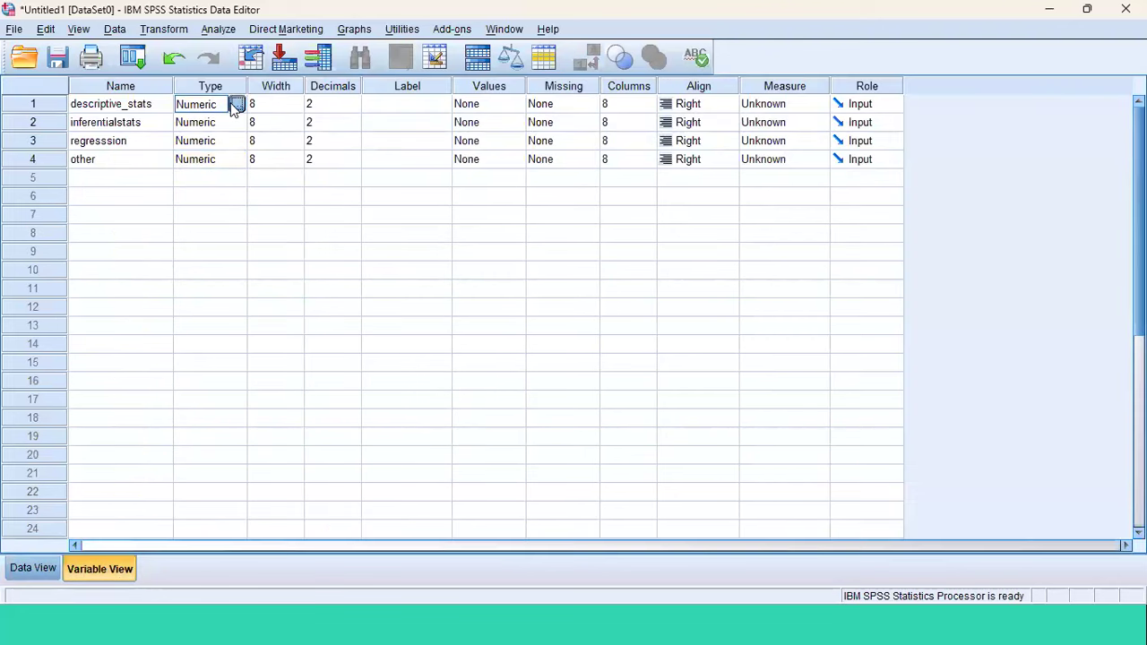
left_click(239, 104)
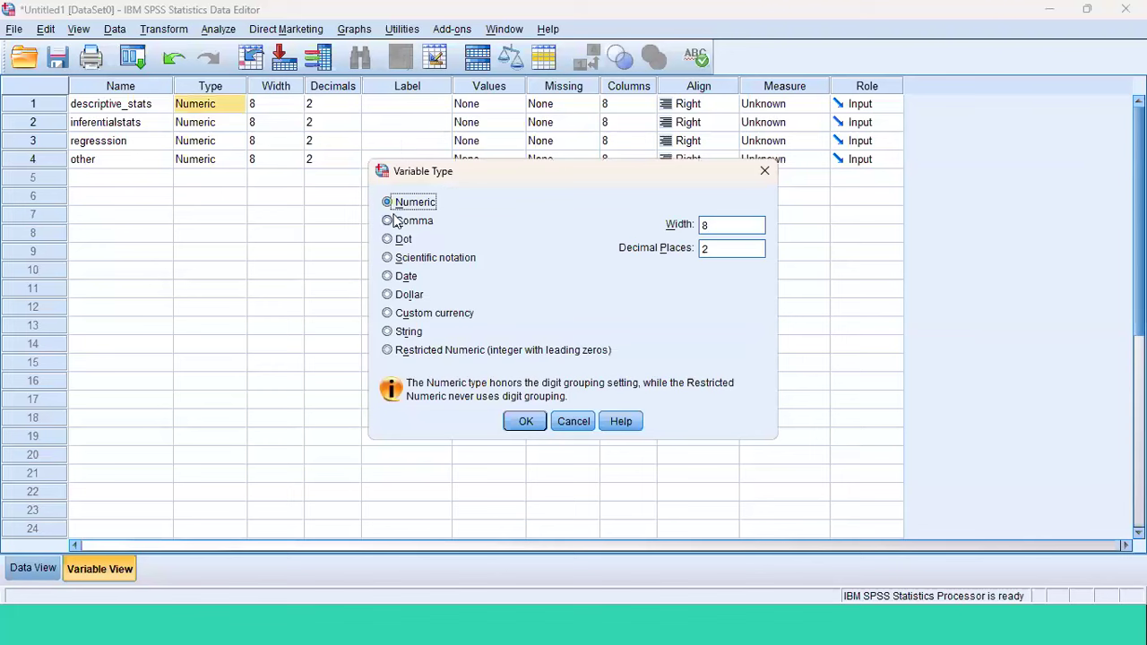
left_click(405, 332)
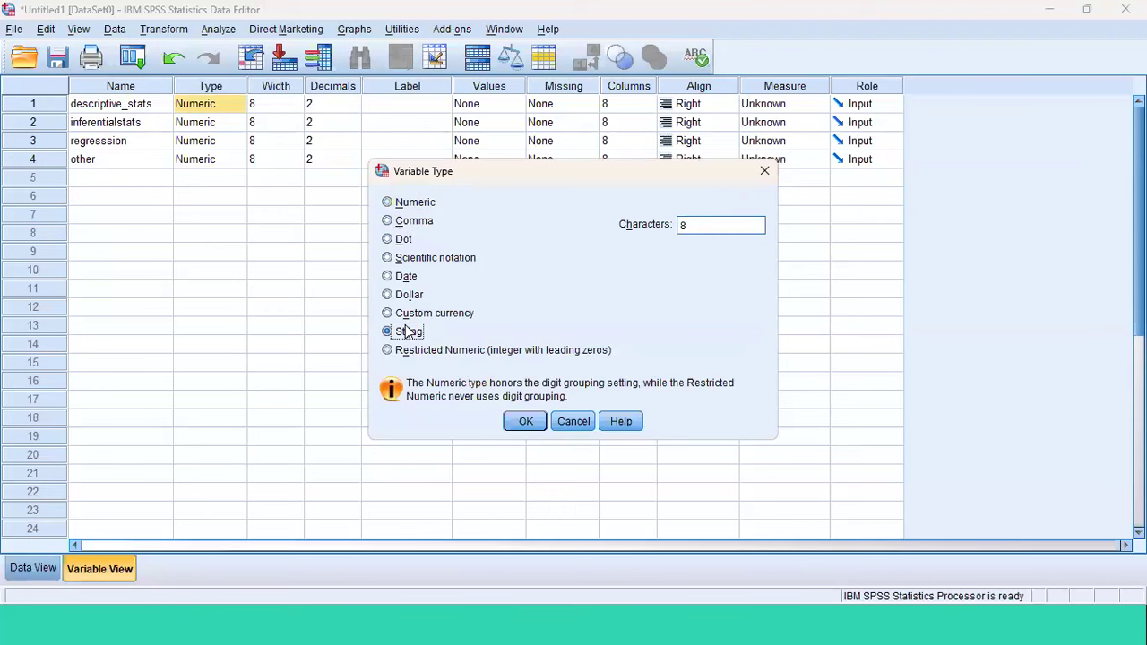
left_click(404, 202)
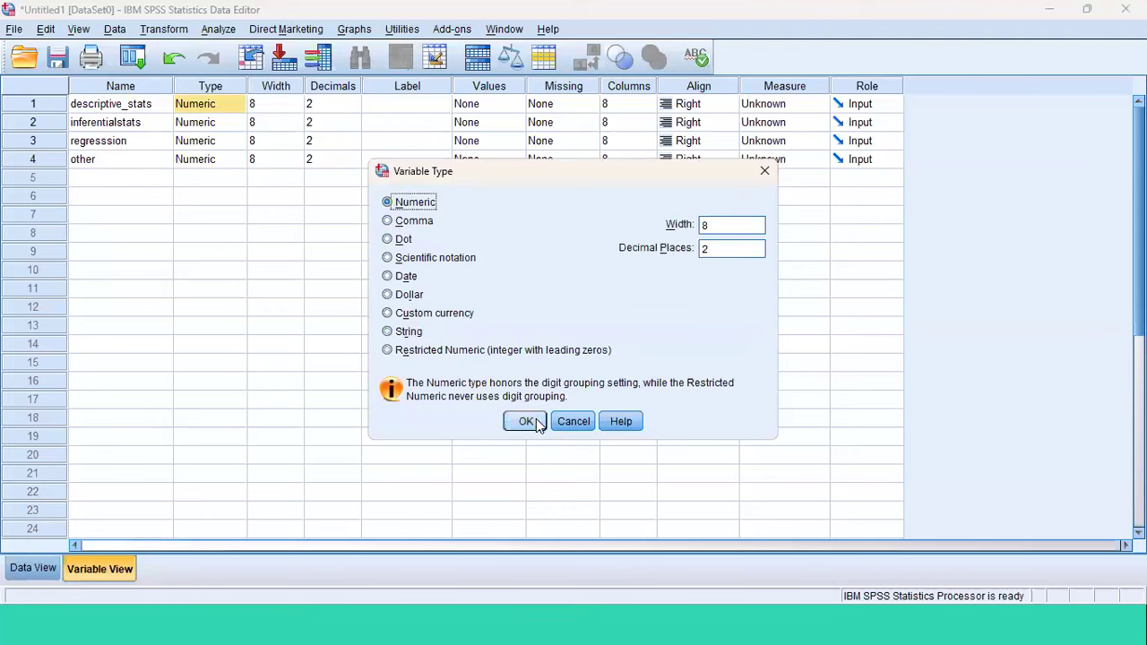
left_click(526, 421)
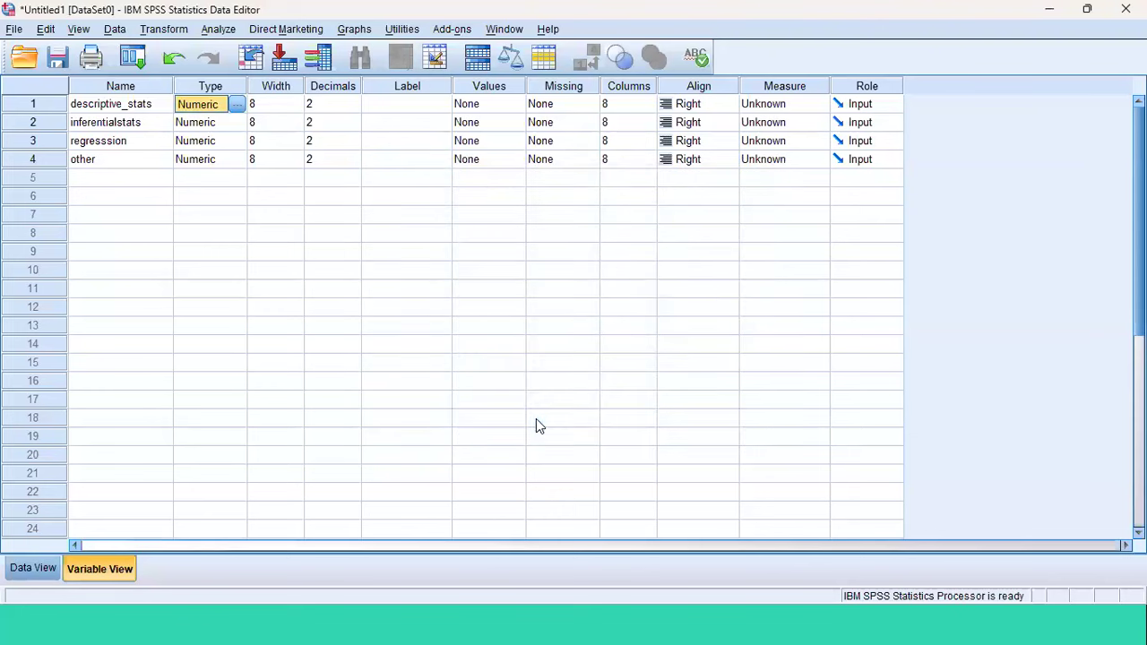
Set the decimals to 0 for descriptive_stats, inferentialstats and regresssion, and to 1 for other
left_click(290, 101)
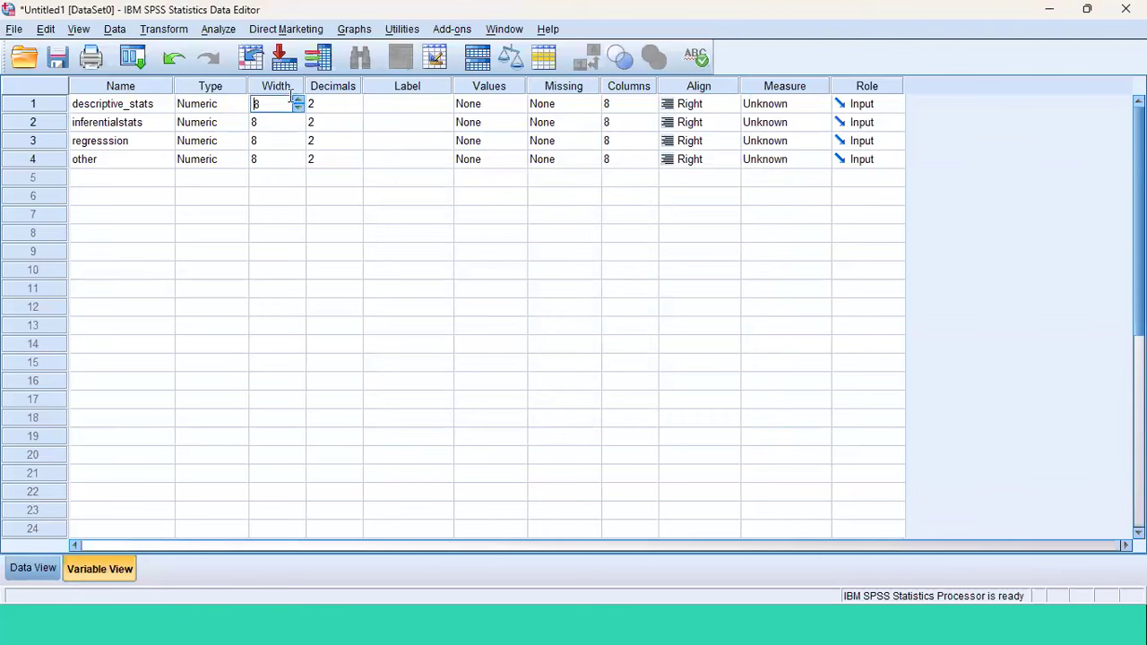
left_click(340, 102)
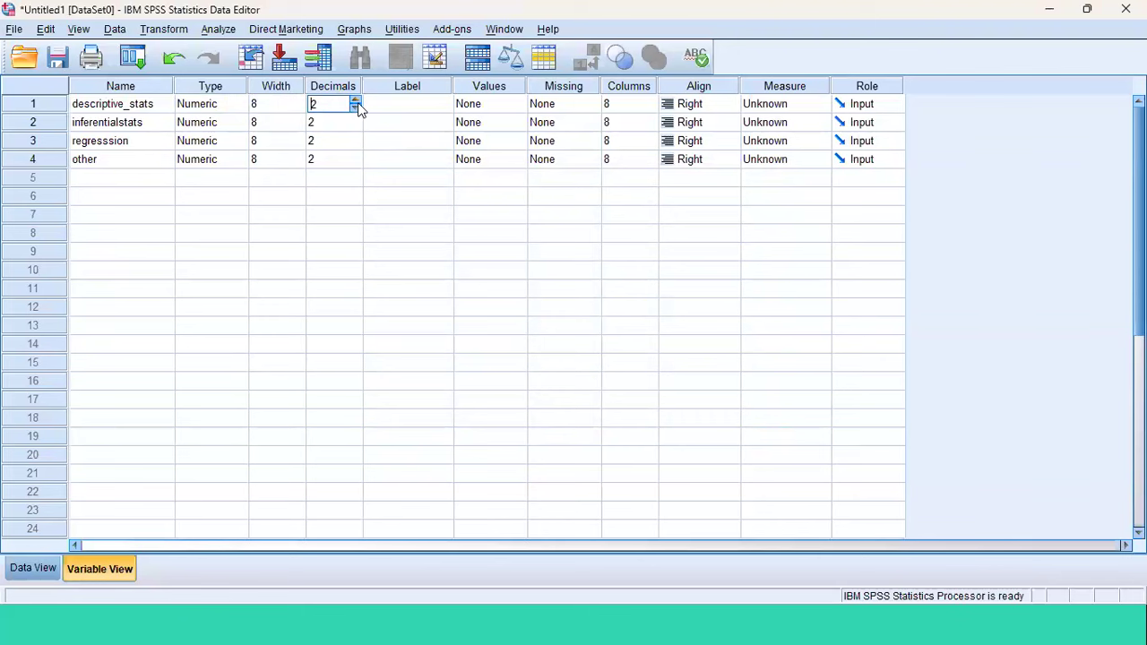
left_click(355, 107)
left_click(356, 107)
left_click(353, 122)
left_click(356, 127)
left_click(355, 158)
left_click(356, 154)
left_click(355, 141)
left_click(356, 145)
left_click(356, 145)
left_click(355, 162)
left_click(356, 165)
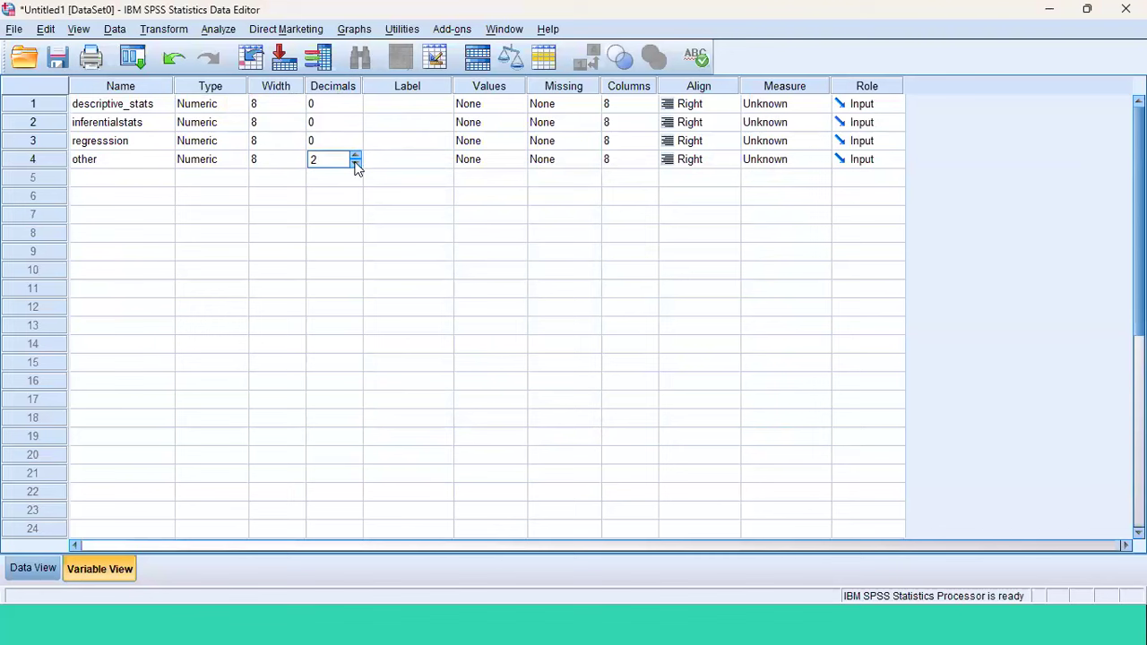
left_click(480, 92)
Label the descriptive_stats variable as "this is descriptive stats"
left_click(419, 101)
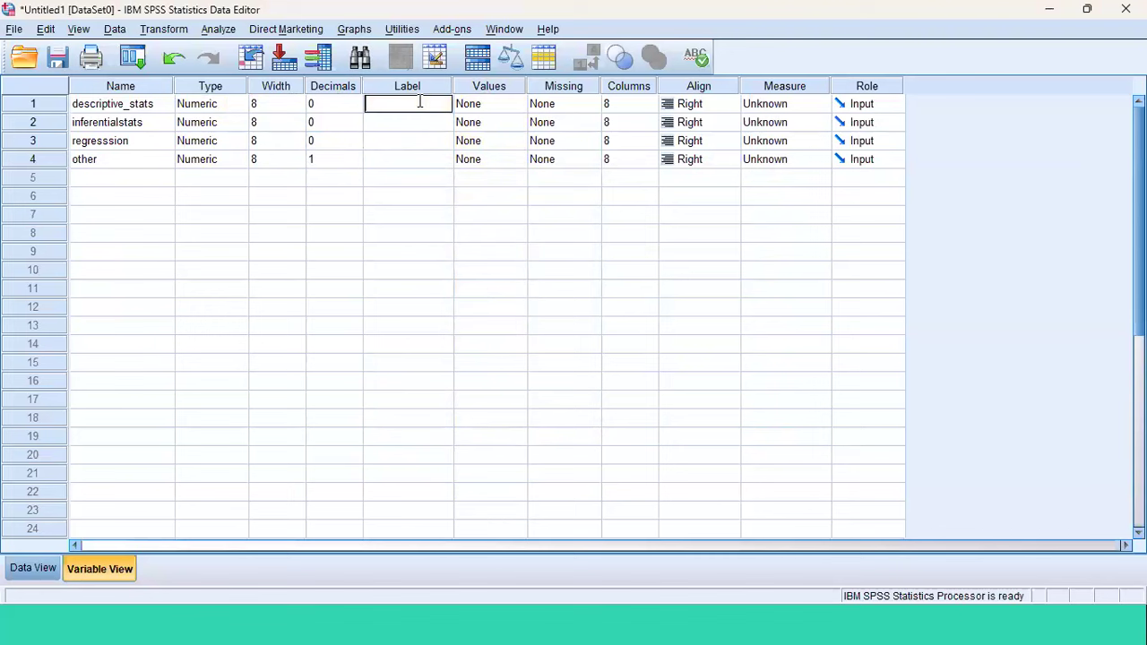
left_click(130, 106)
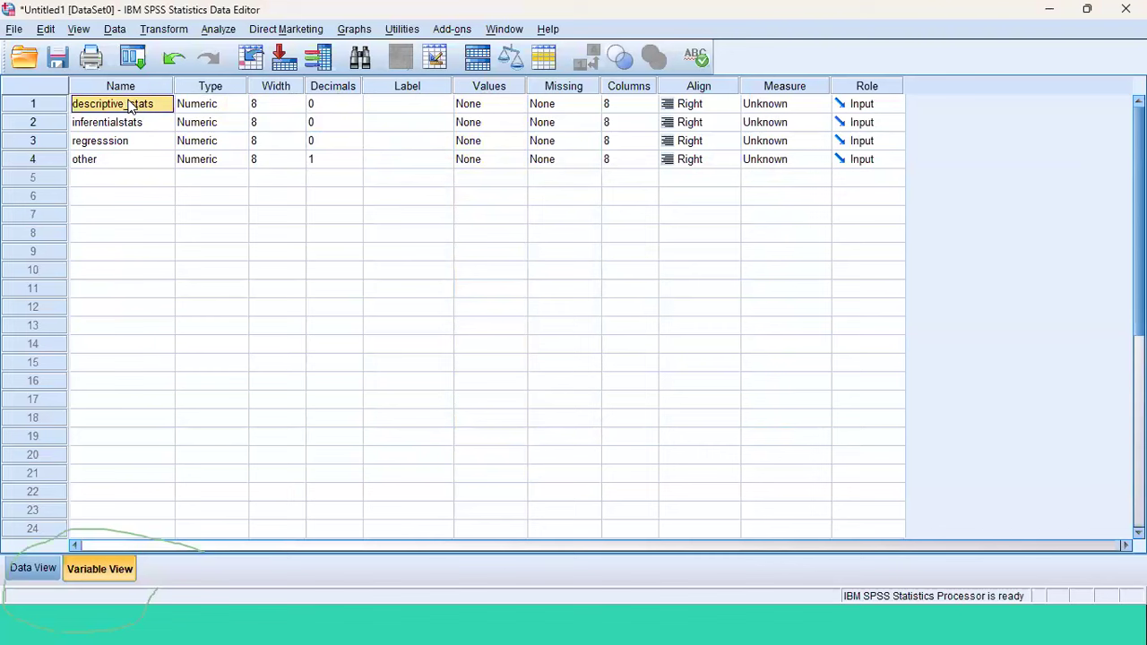
left_click(407, 105)
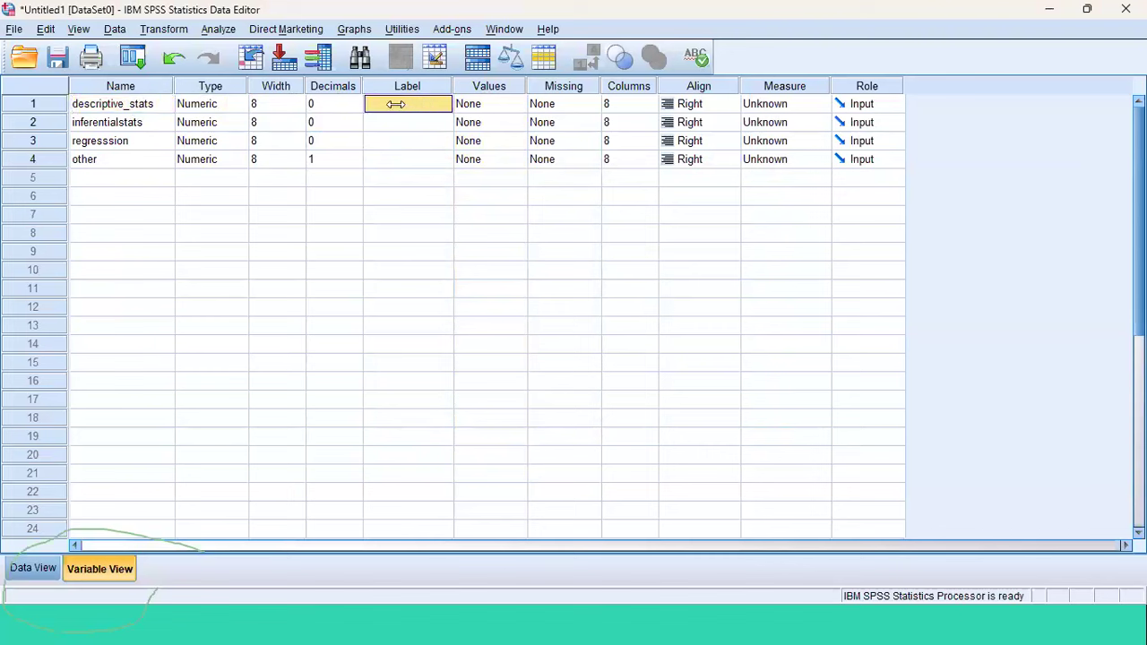
left_click(396, 105)
type("gent")
key("BackSpace")
key("BackSpace")
key("BackSpace")
key("BackSpace")
type("this")
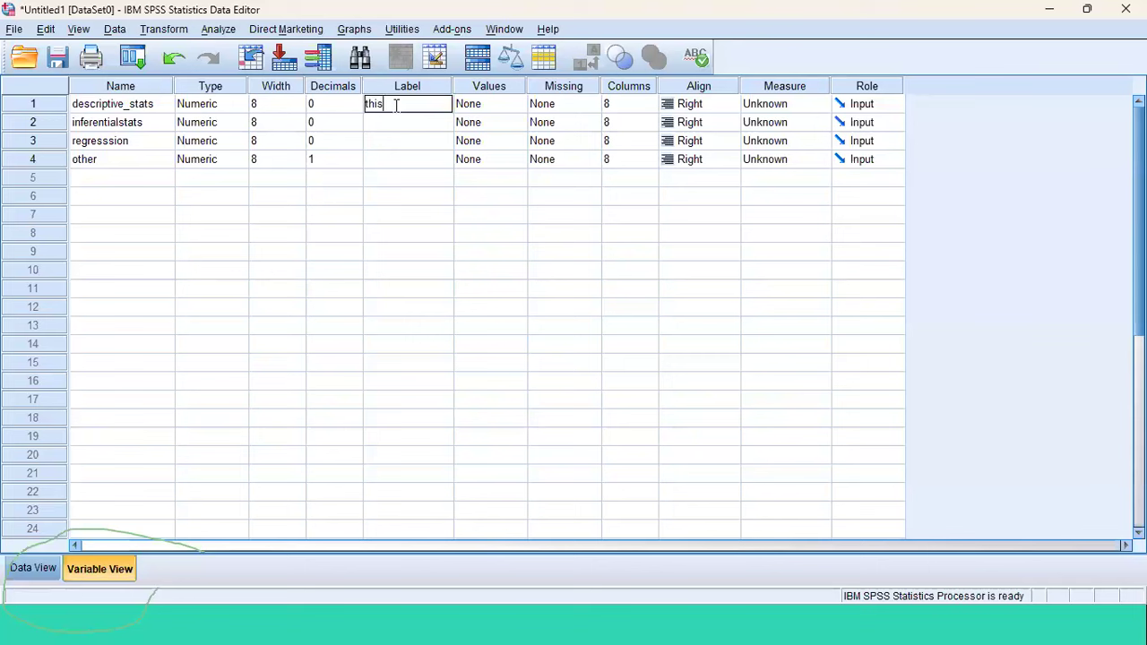
type(" is descriptive stats")
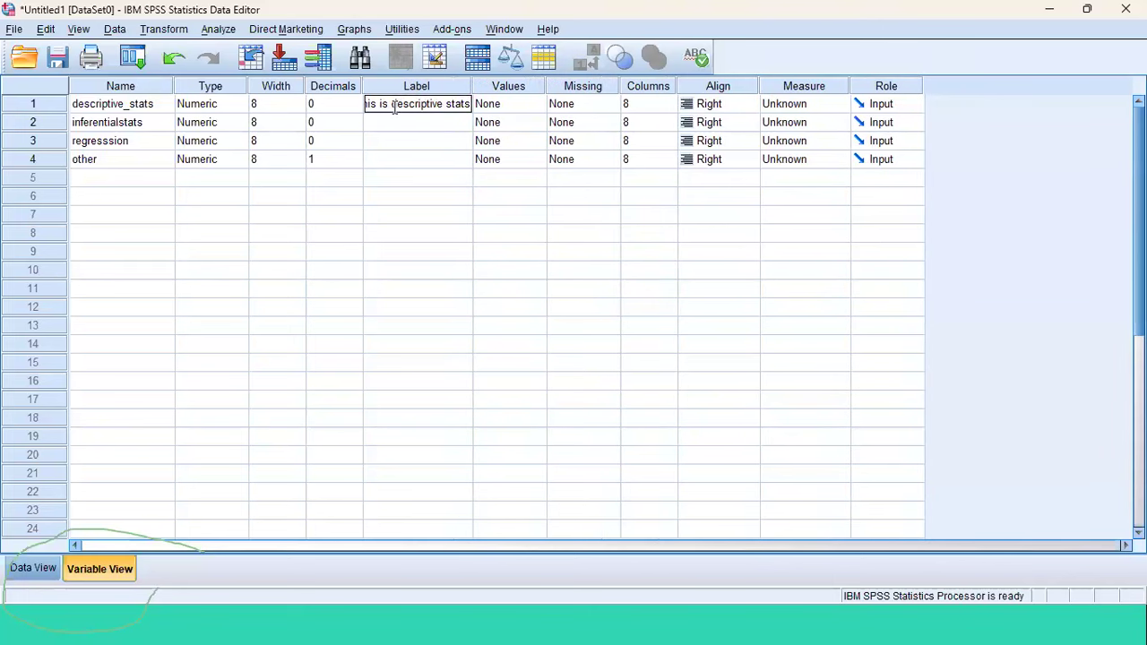
Try the label "this is inferential stats" for inferentialstats and clear it
left_click(397, 123)
left_click(397, 122)
type("this is")
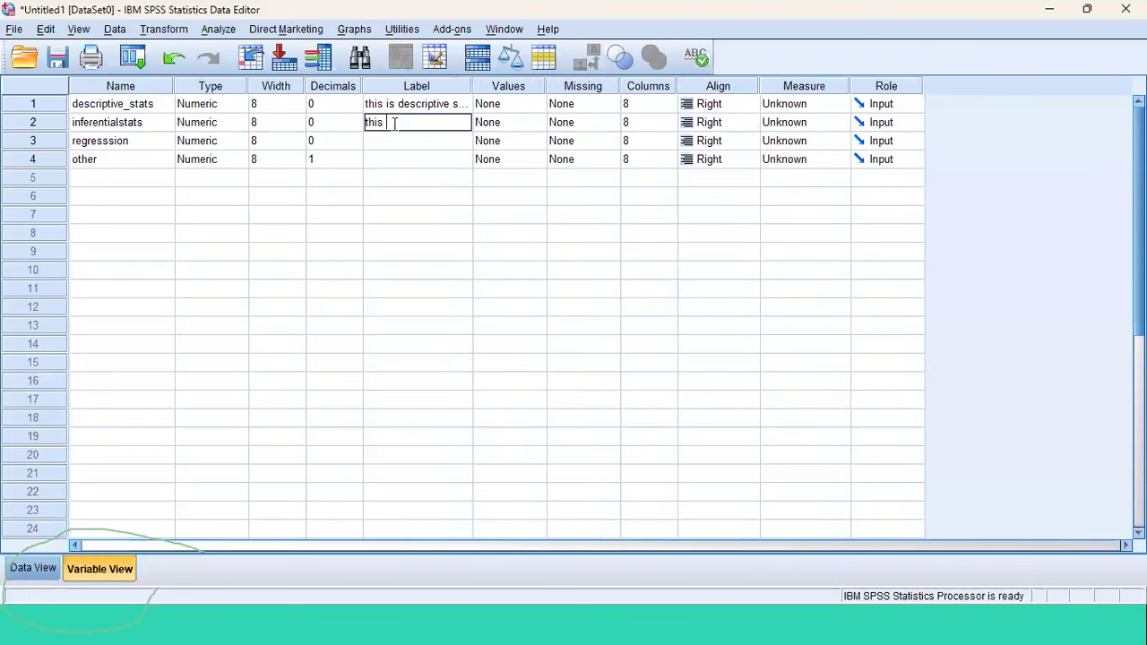
type(" inferential stats")
key("ctrl+a")
key("BackSpace")
Clear the label of the descriptive_stats variable
left_click(416, 107)
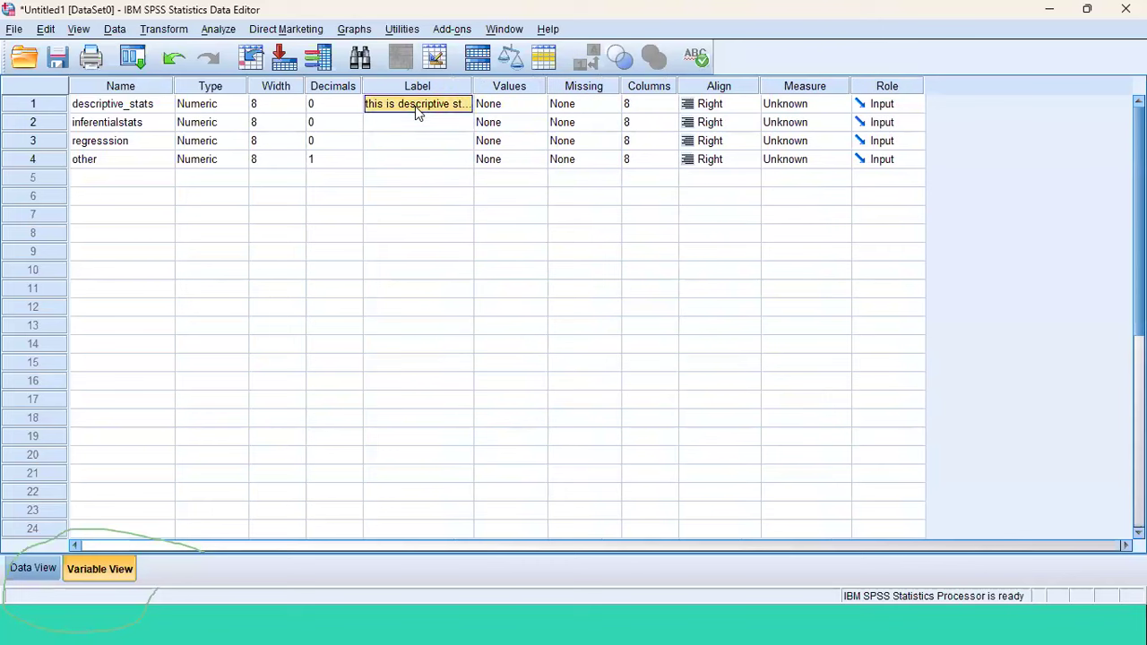
left_click(414, 106)
key("ctrl+a")
key("BackSpace")
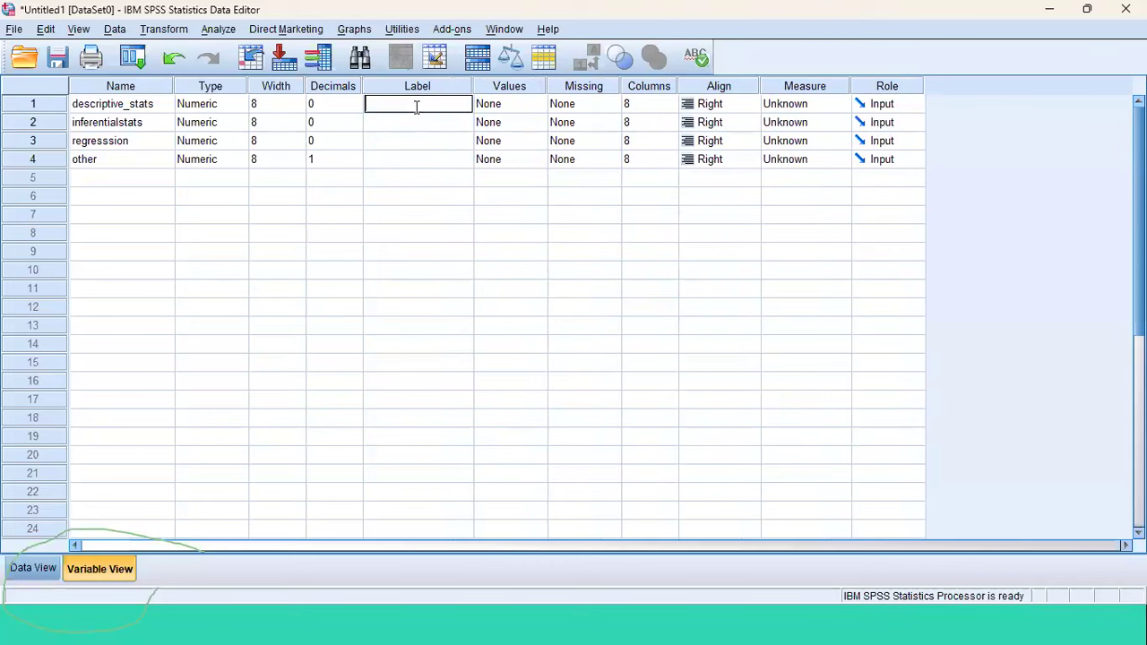
left_click(482, 144)
Check the codes of the four variables in Data View and return to Variable View
left_click(524, 106)
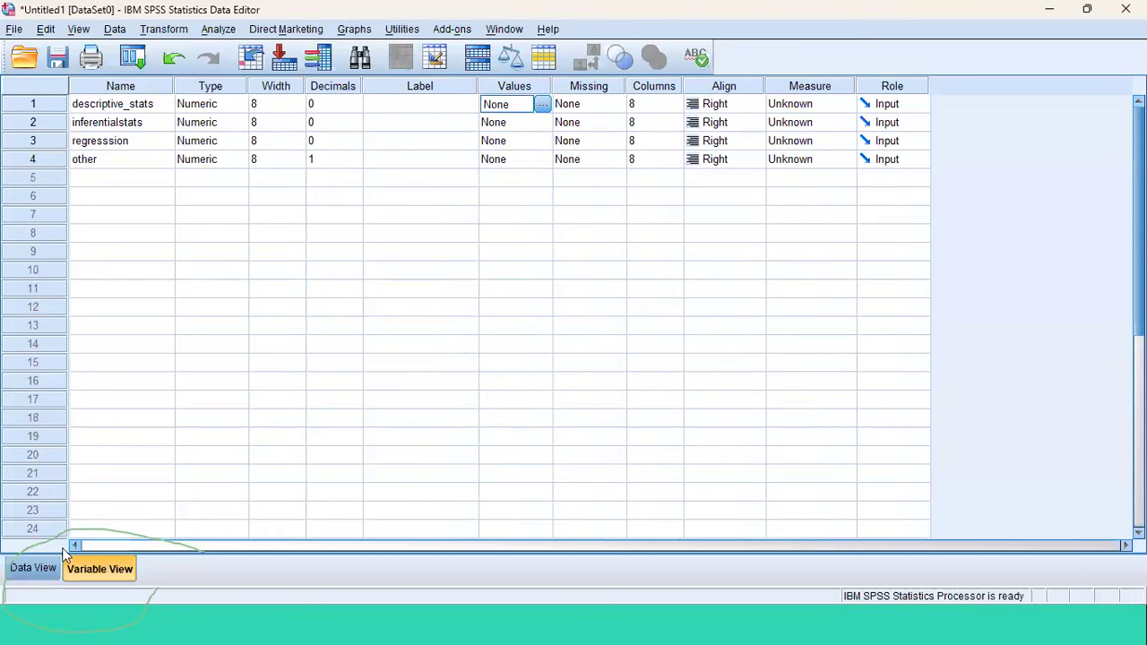
left_click(31, 578)
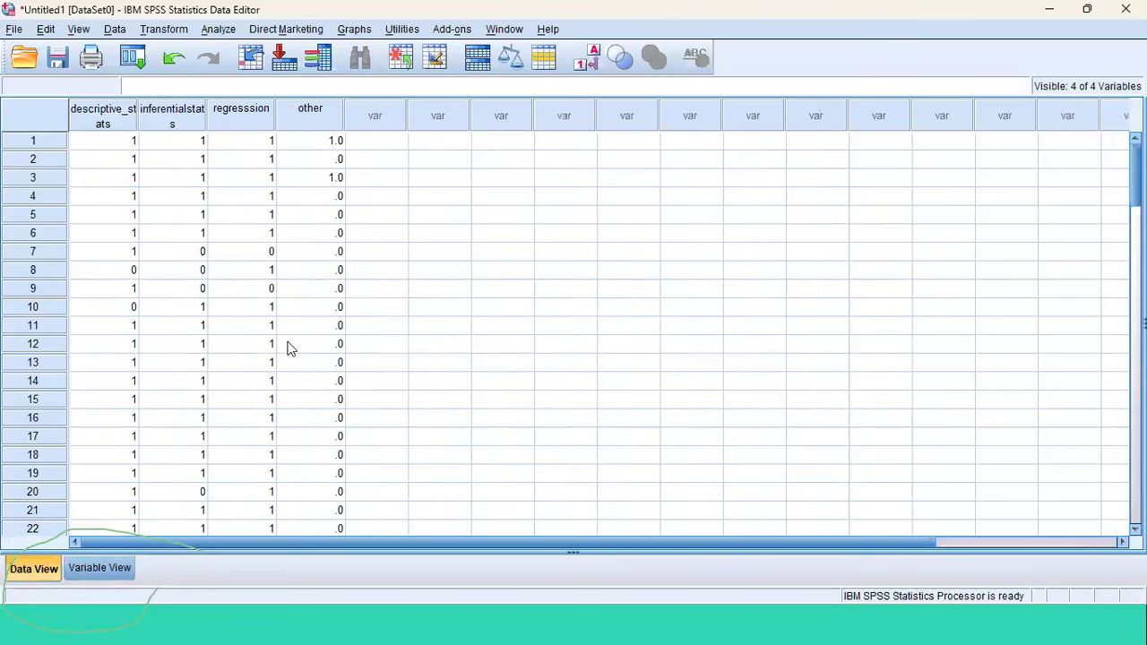
left_click(117, 567)
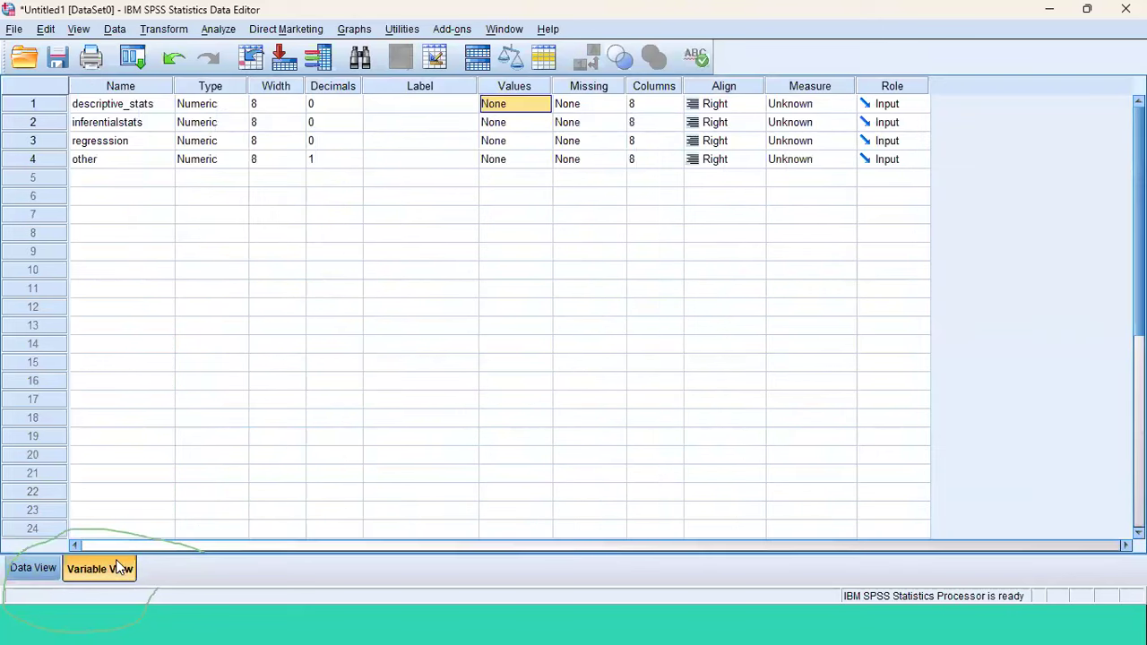
Define the value labels of descriptive_stats as 1 = "Seletected" and 0 = "Not Selected"
left_click(522, 108)
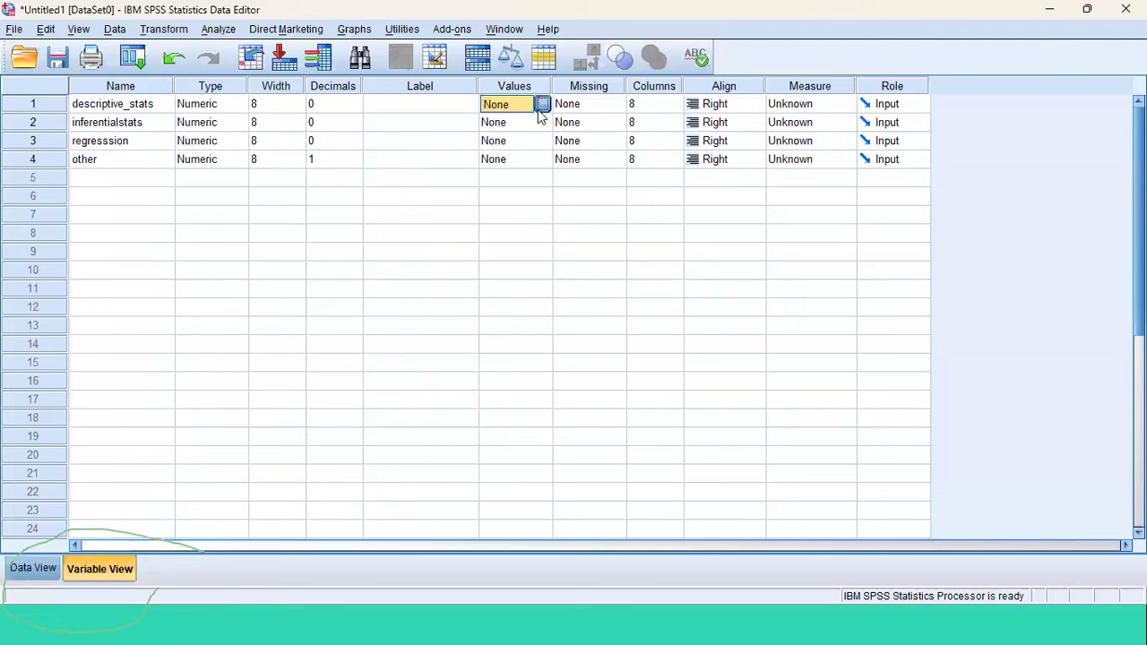
left_click(543, 106)
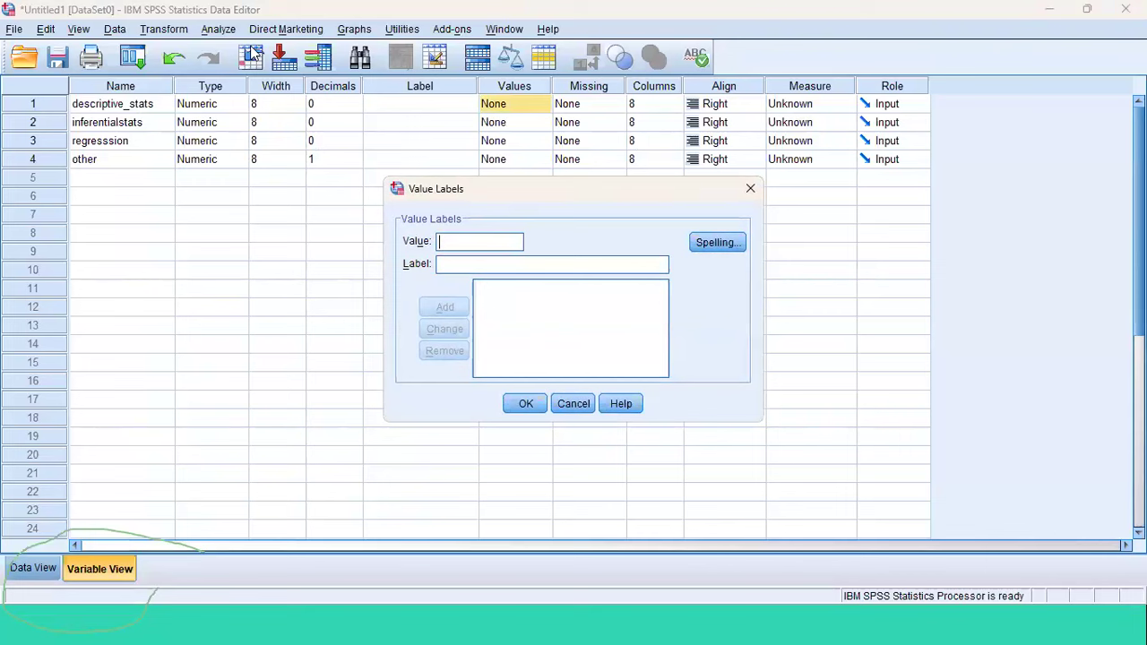
type("1")
type("Seletec")
type("ted")
left_click(452, 308)
type("0")
key("Tab")
type("N")
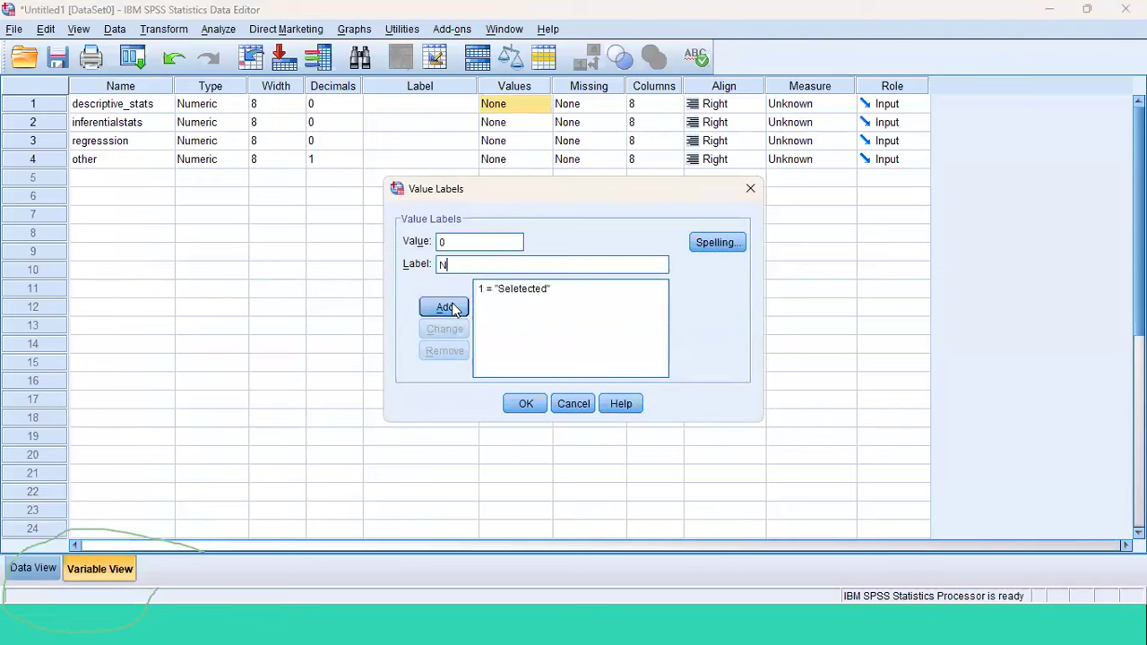
type("ot Selected")
left_click(452, 308)
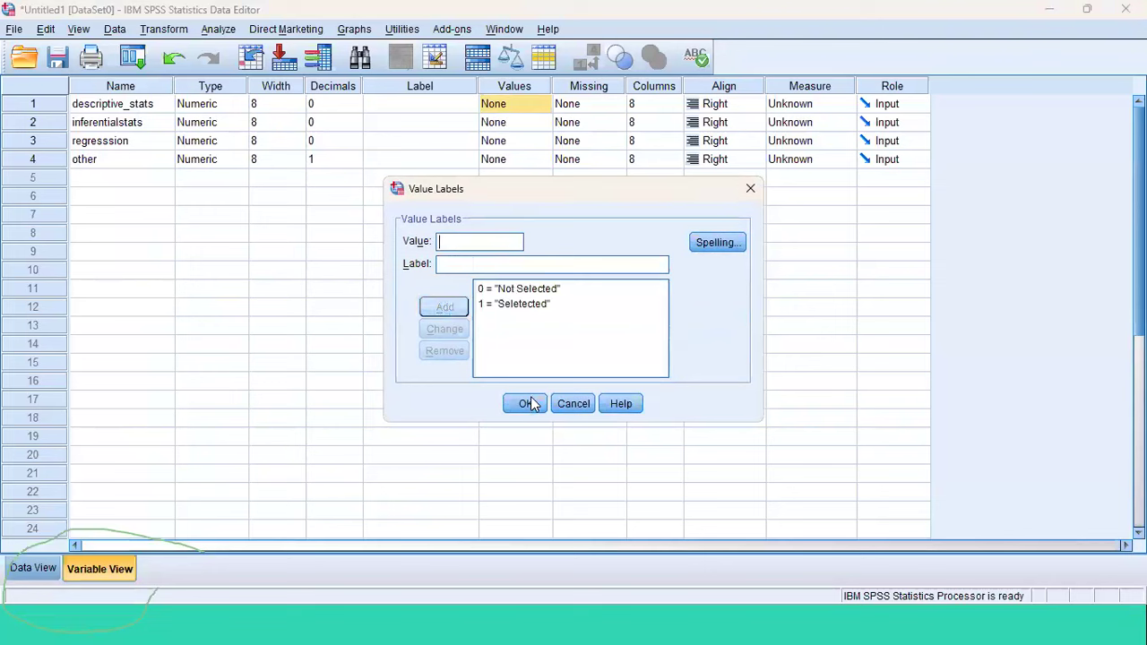
left_click(529, 402)
Define the value labels of inferentialstats as 1 = "Selected" and 0 = "Not selected"
left_click(542, 130)
left_click(543, 123)
type("1Selected")
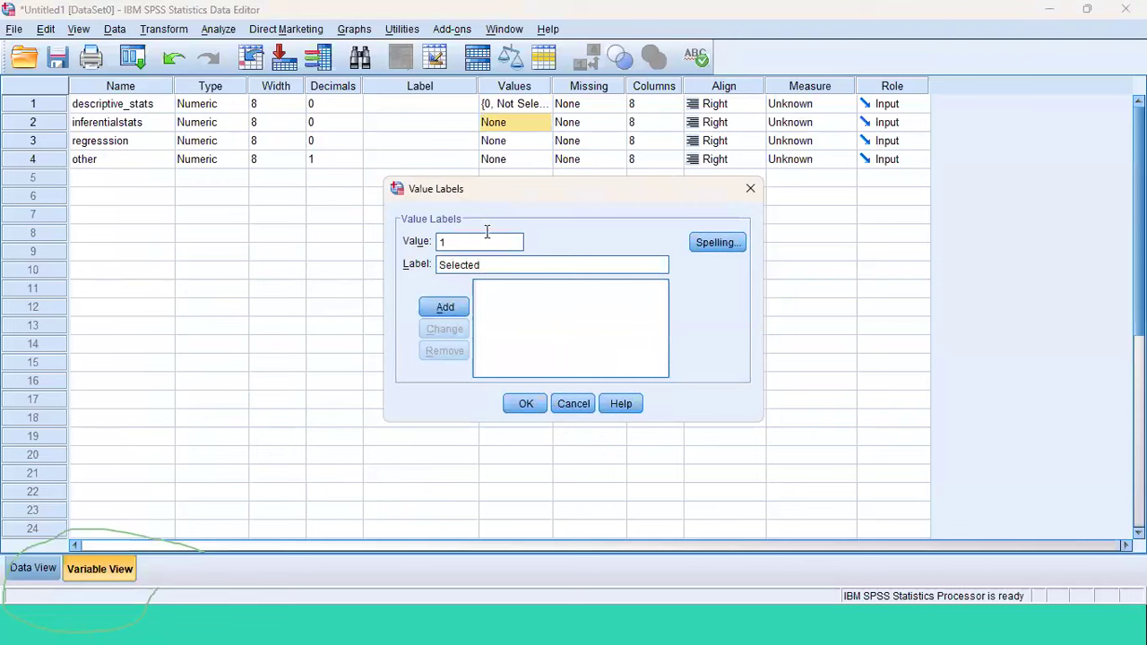
left_click(463, 307)
type("0")
key("Tab")
type("Not ")
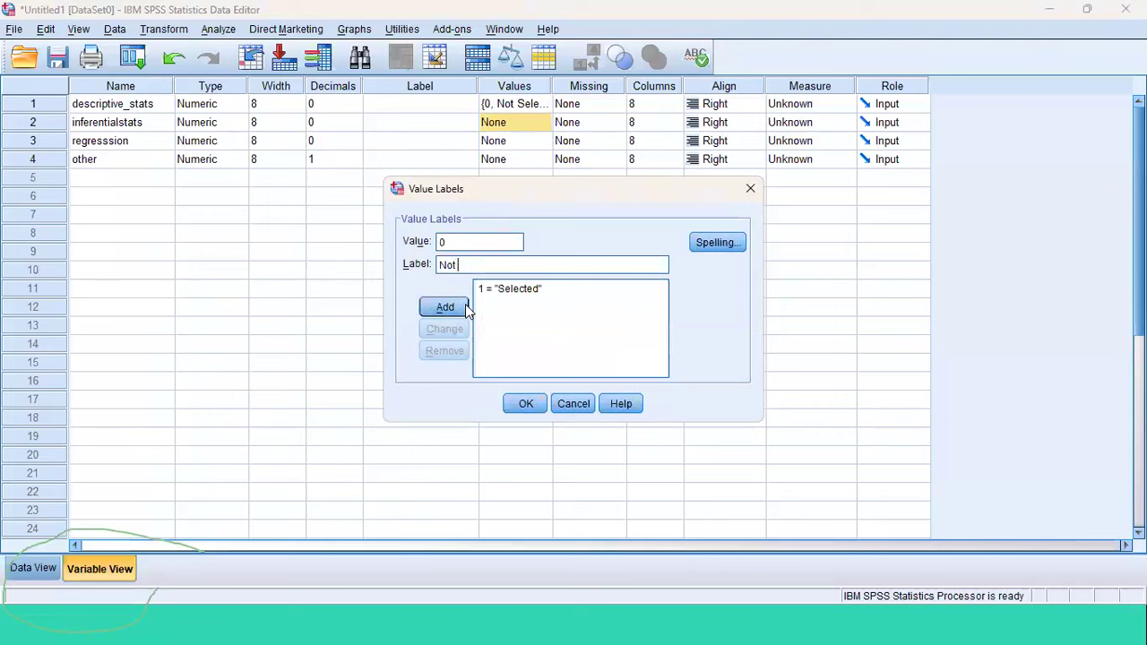
type("selected")
left_click(465, 303)
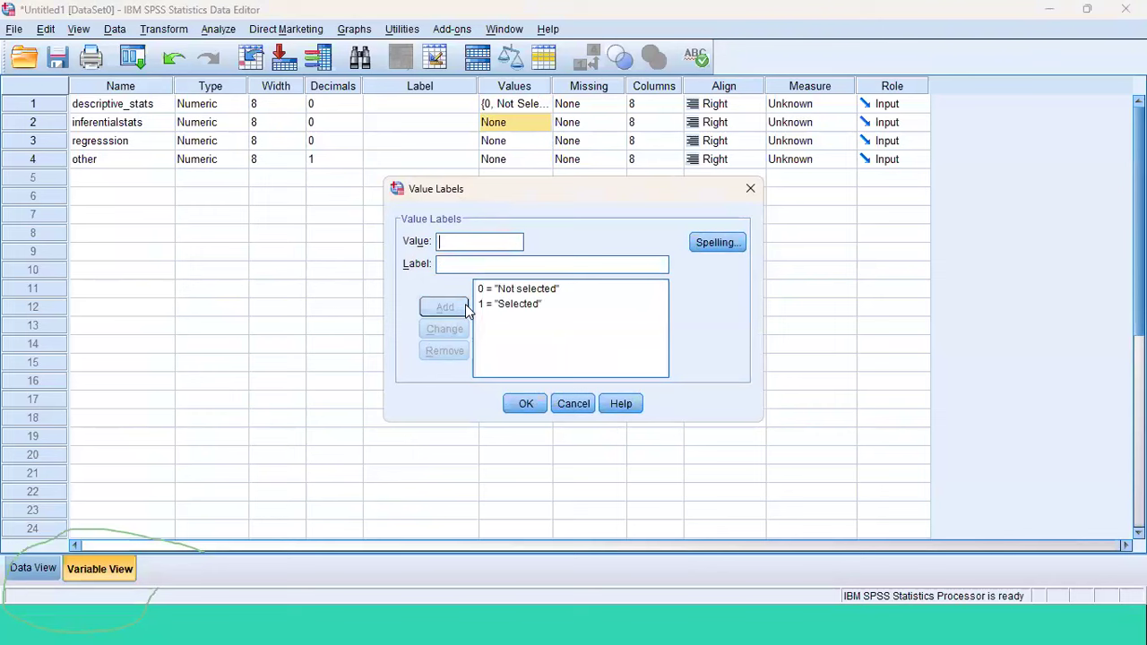
left_click(527, 405)
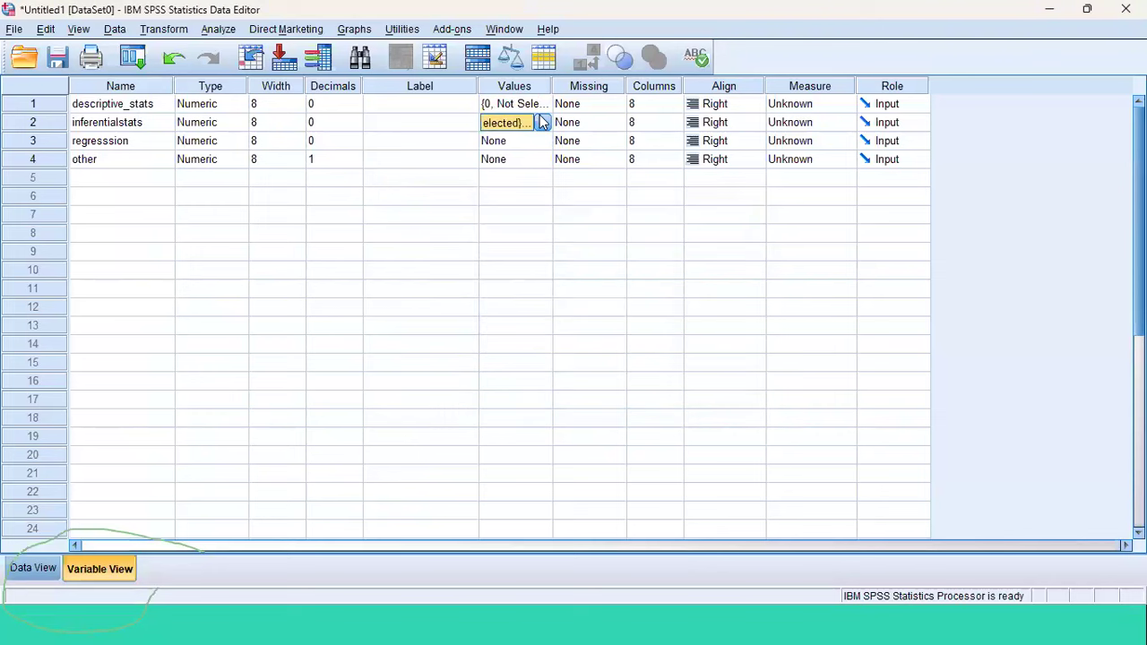
Define the value labels of regresssion as 1 = "Selected" and 0 = "Not selected"
left_click(520, 140)
left_click(543, 141)
type("1")
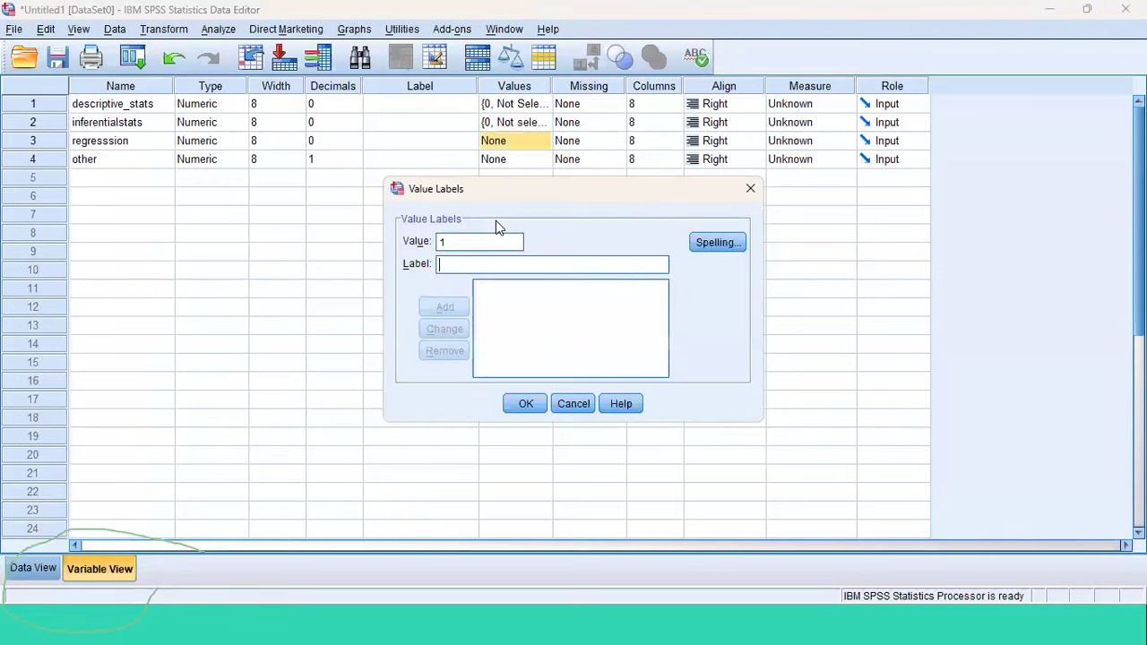
key("Tab")
type("Selected")
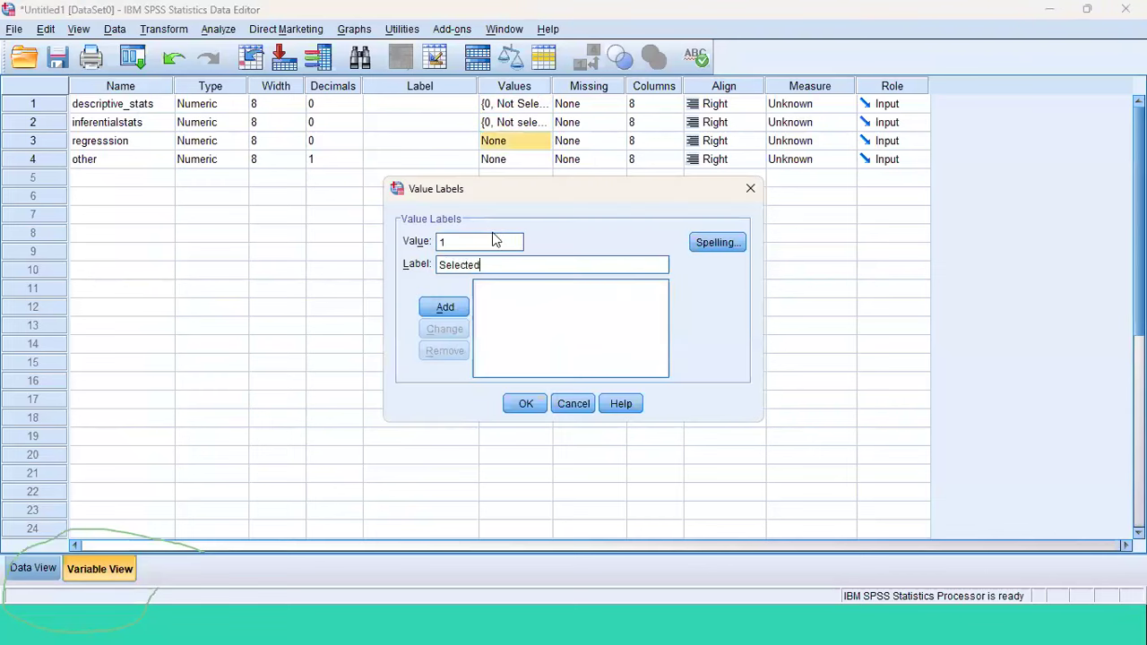
left_click(463, 306)
type("0 = \"Not ")
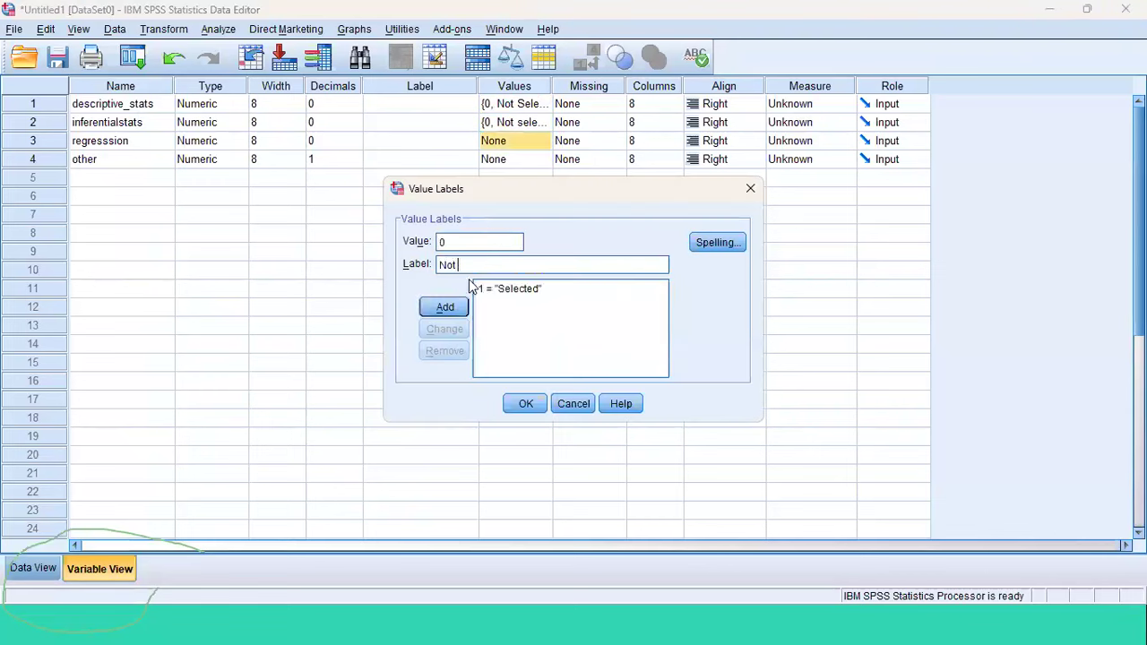
type("selected")
left_click(455, 309)
left_click(520, 403)
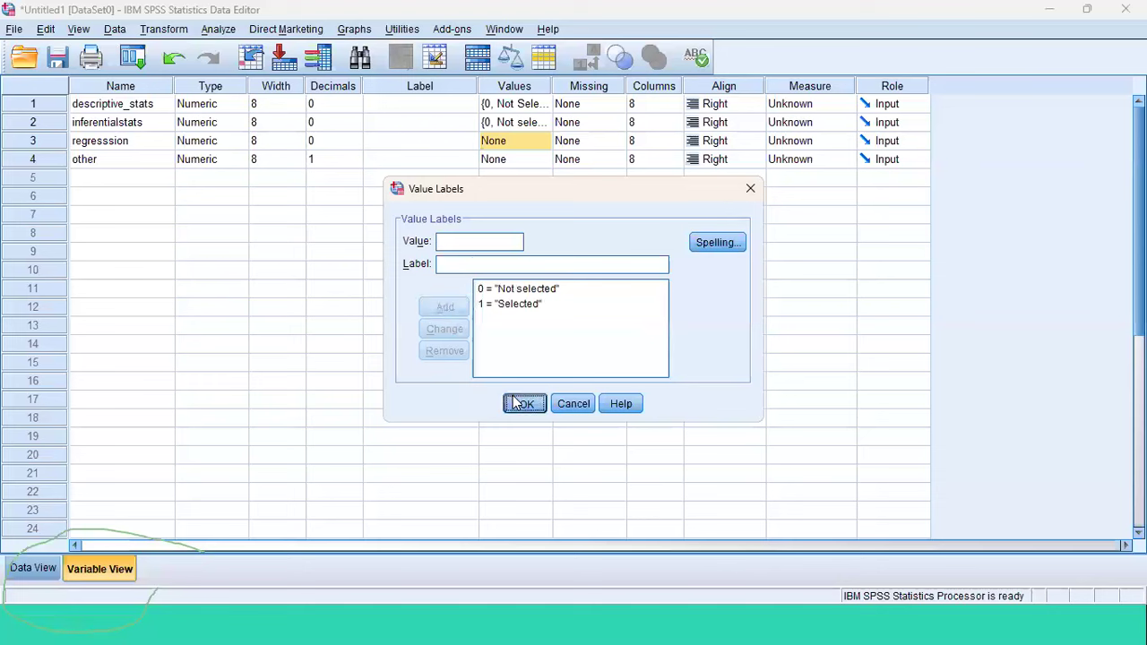
Define the value labels of the variable other as 1 = "Selected" and 0 = "Not Selected"
left_click(530, 160)
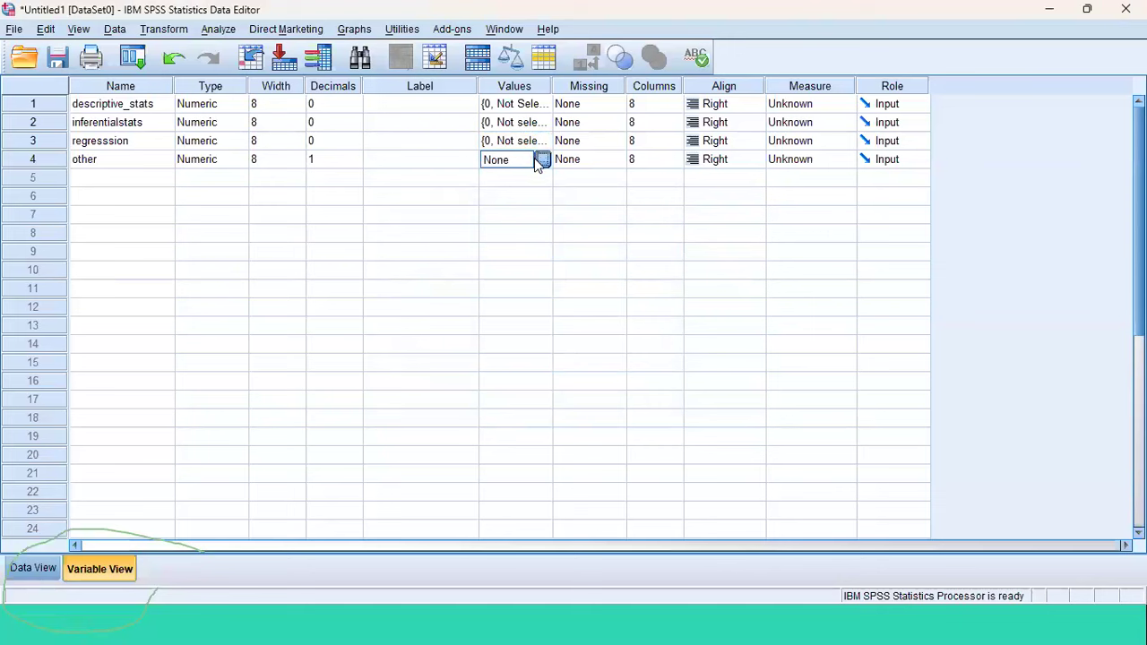
left_click(537, 160)
type("1")
key("Tab")
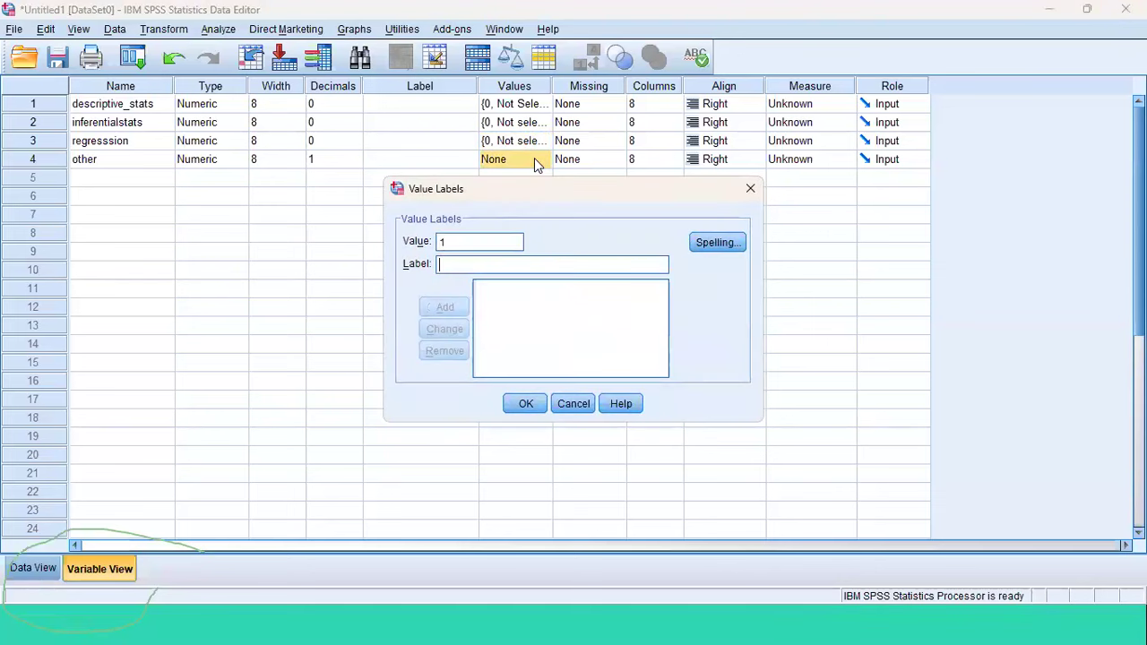
type("Selected")
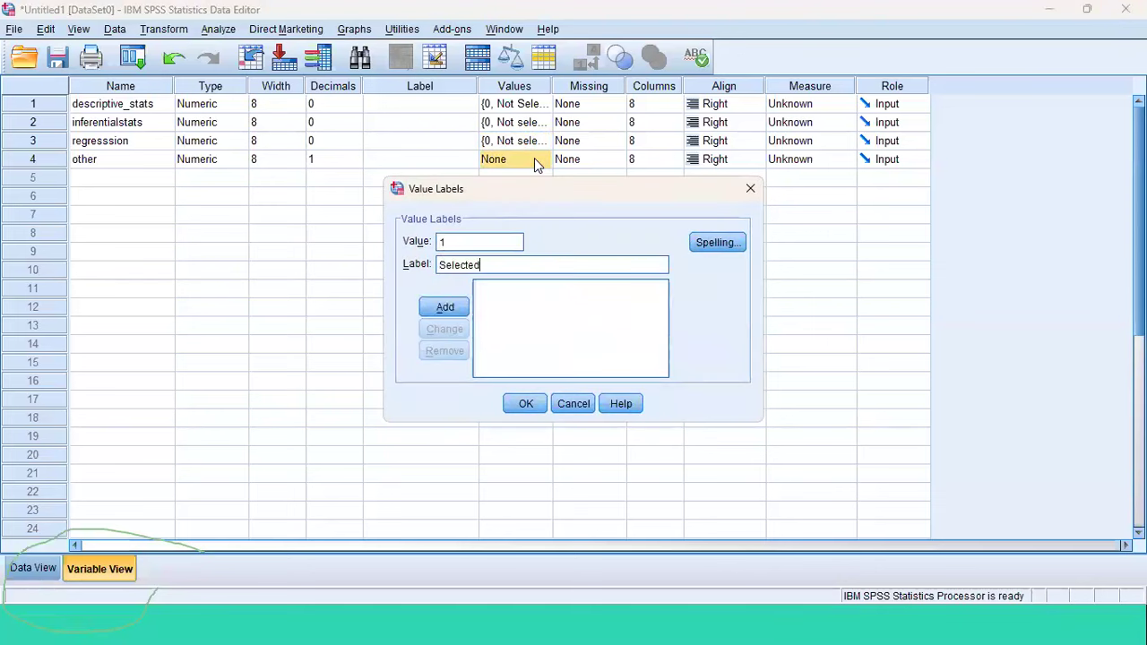
left_click(463, 306)
type("0")
key("Tab")
type("Not Selected")
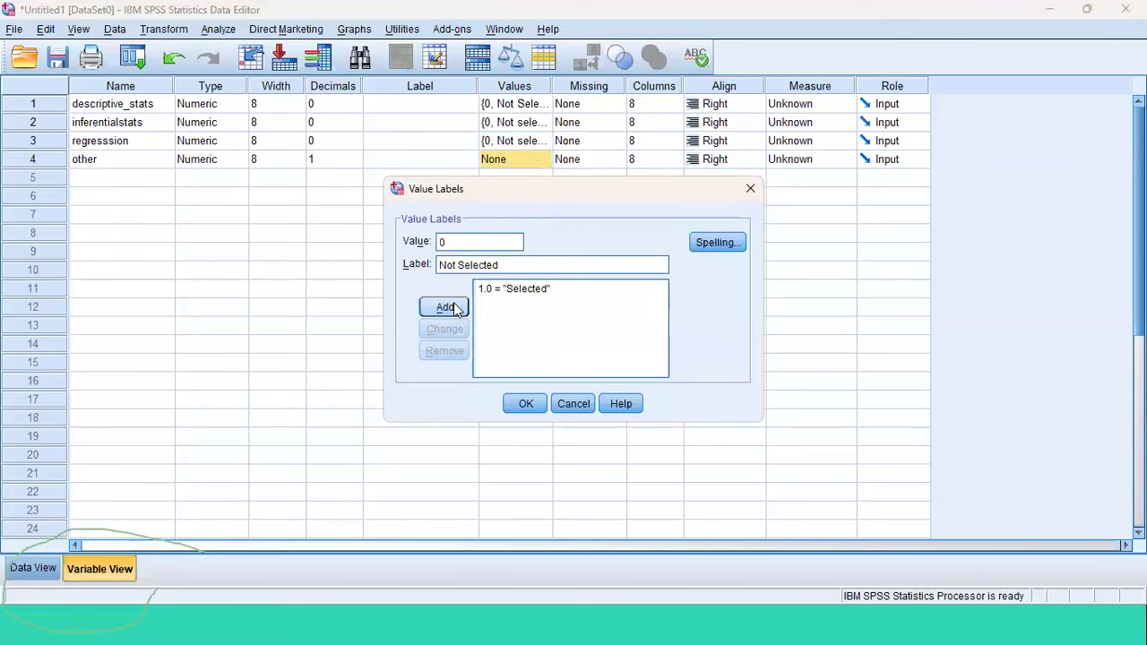
left_click(455, 309)
left_click(525, 405)
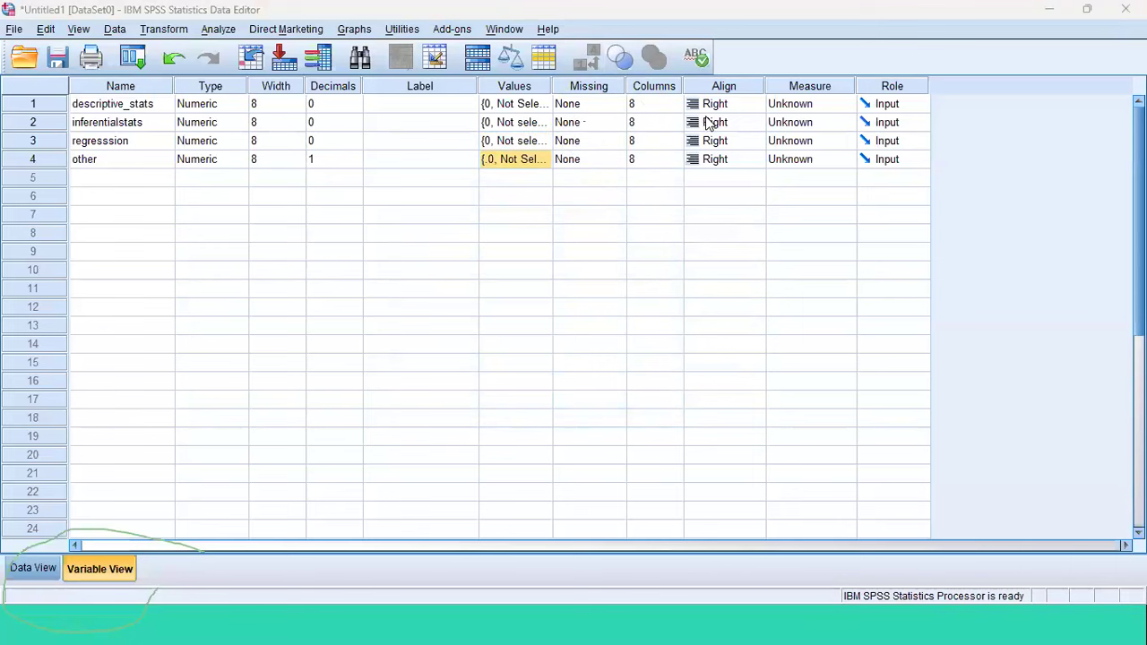
Review the column width, alignment and measurement level options of descriptive_stats
left_click(740, 112)
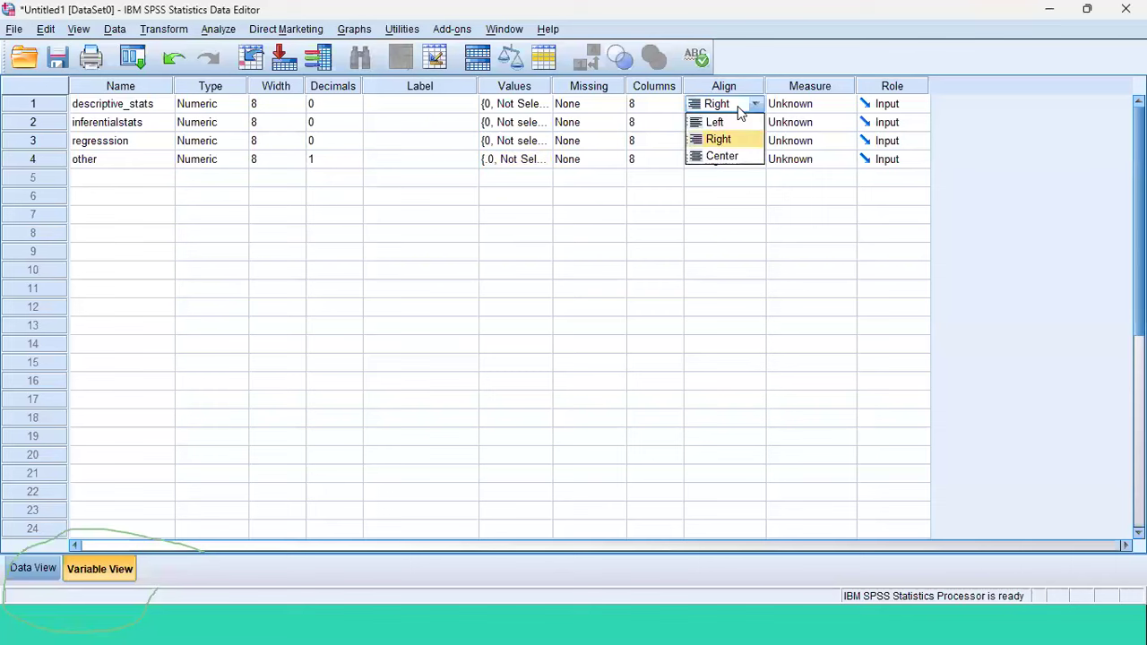
left_click(663, 107)
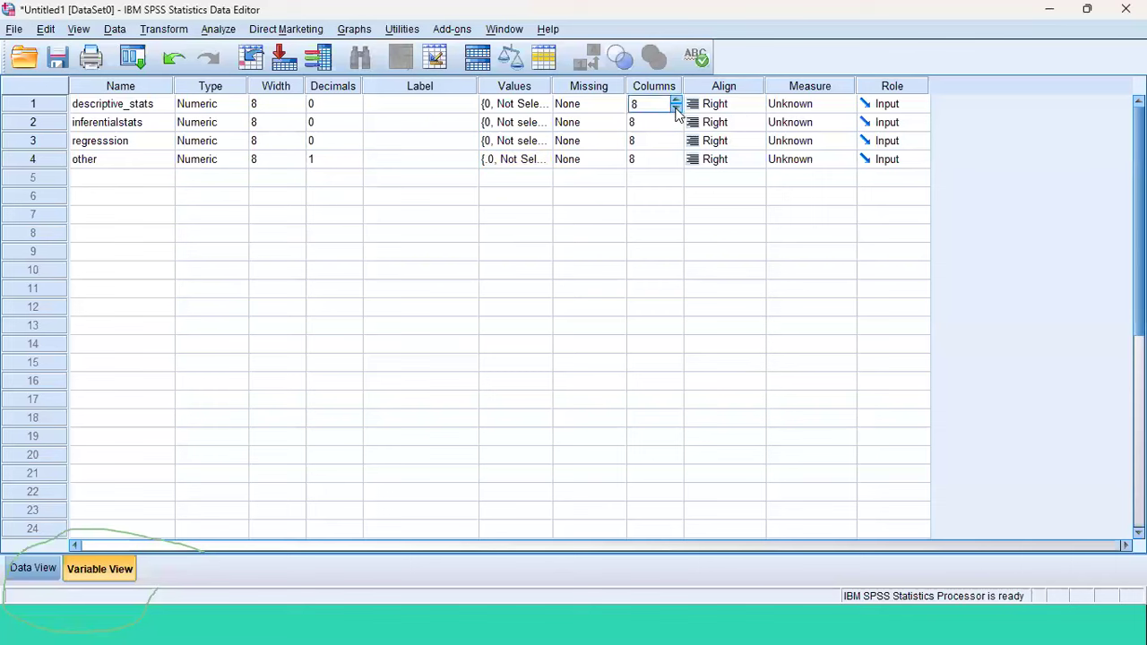
left_click(726, 111)
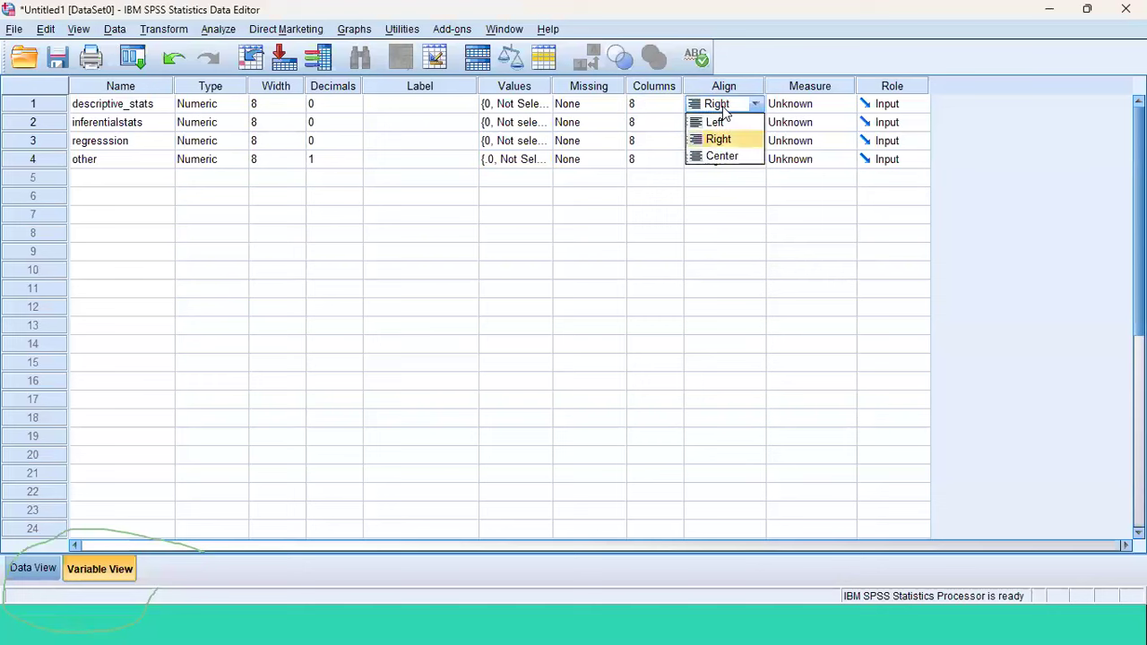
left_click(812, 109)
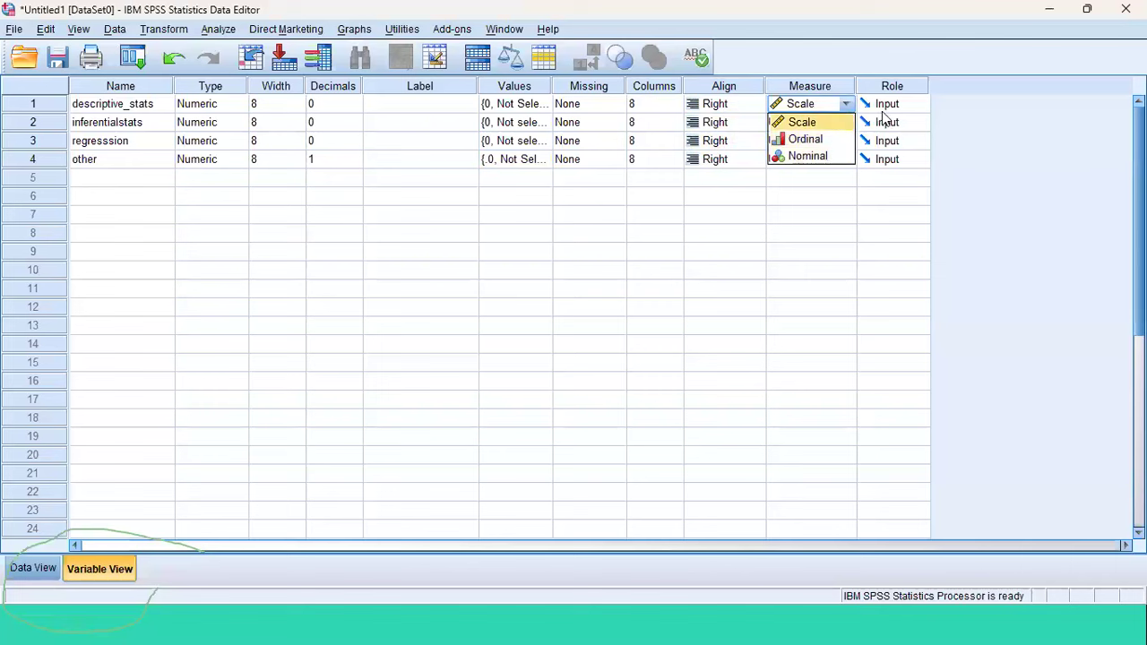
left_click(455, 196)
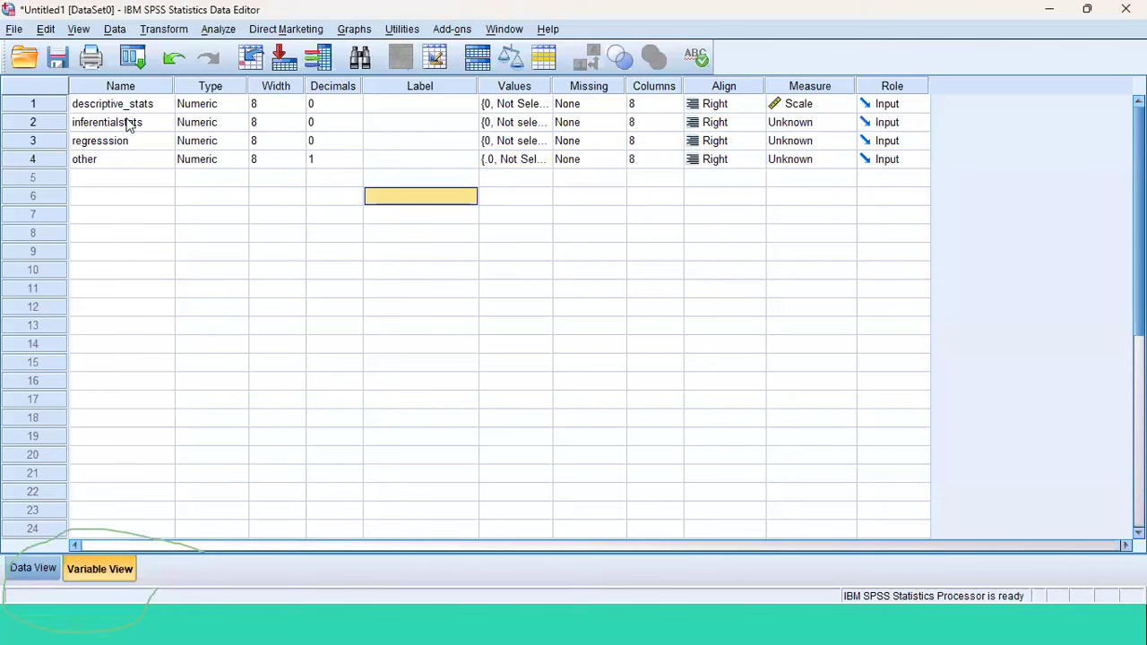
Widen the descriptive_stats column in Data View and display the value labels in place of the numeric codes
left_click(36, 569)
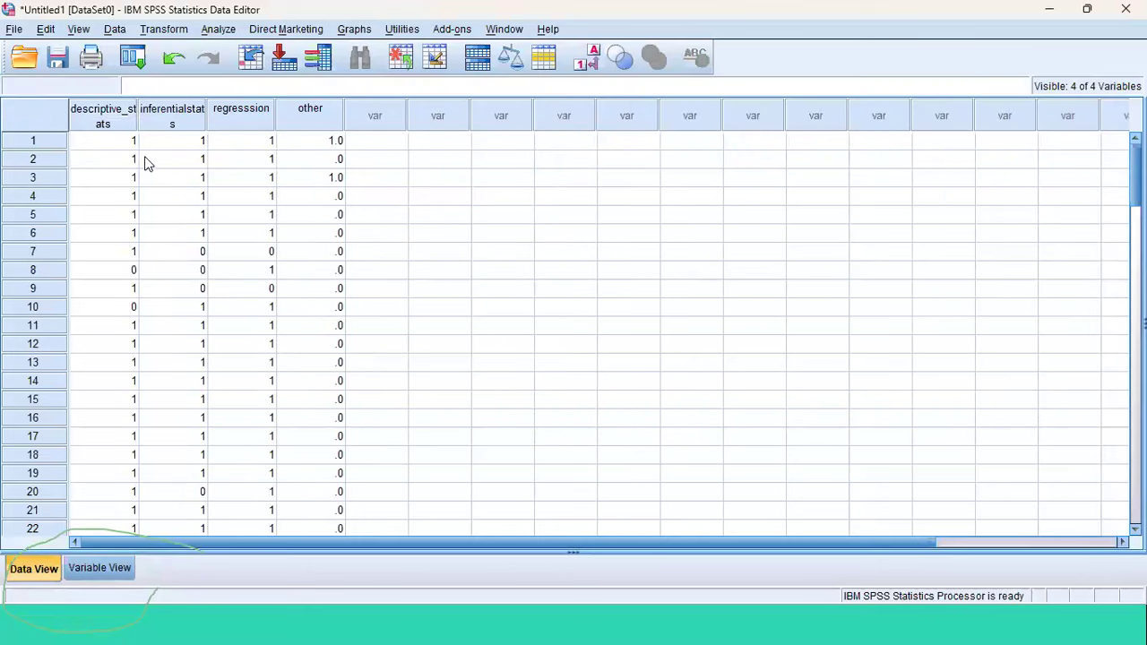
left_click_drag(137, 123, 176, 121)
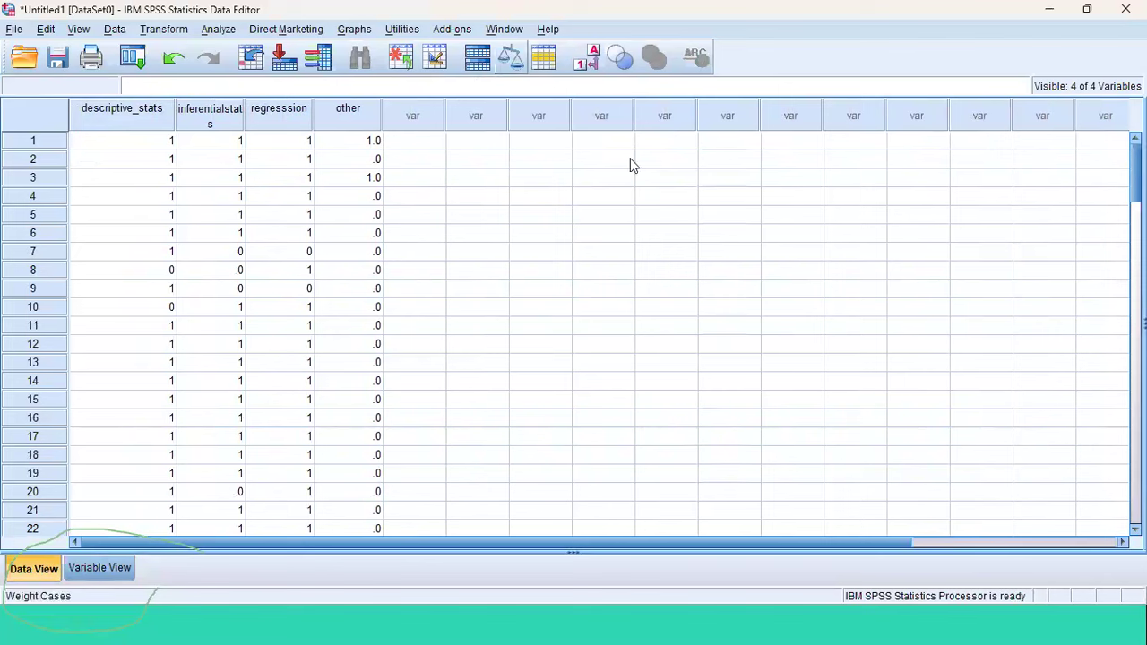
left_click(587, 60)
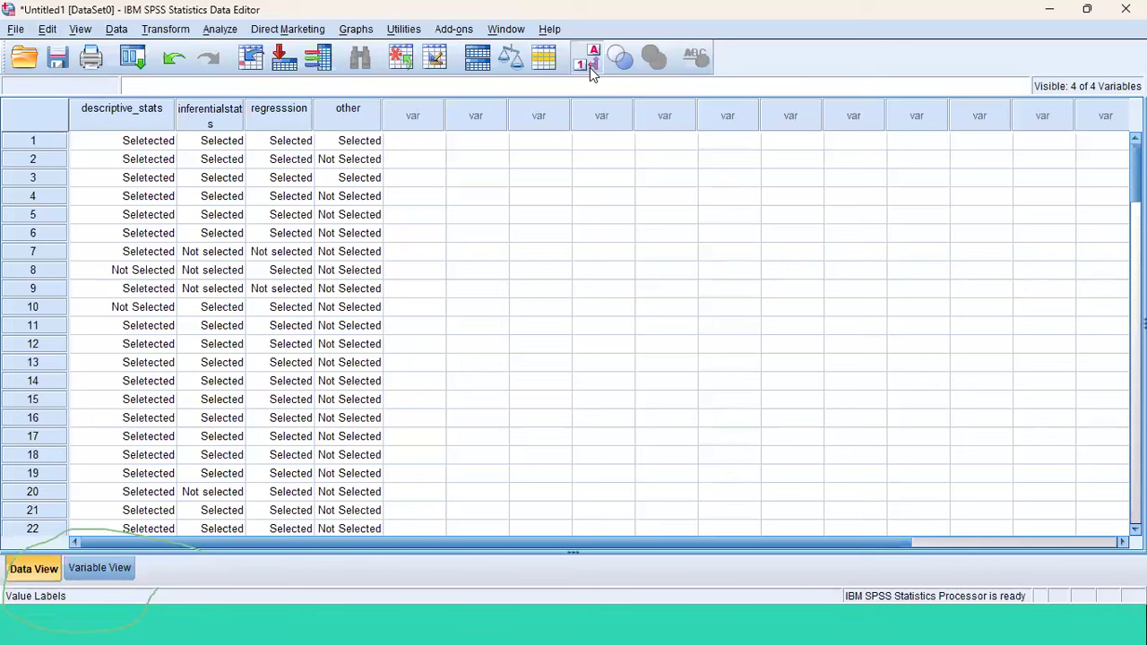
left_click(589, 67)
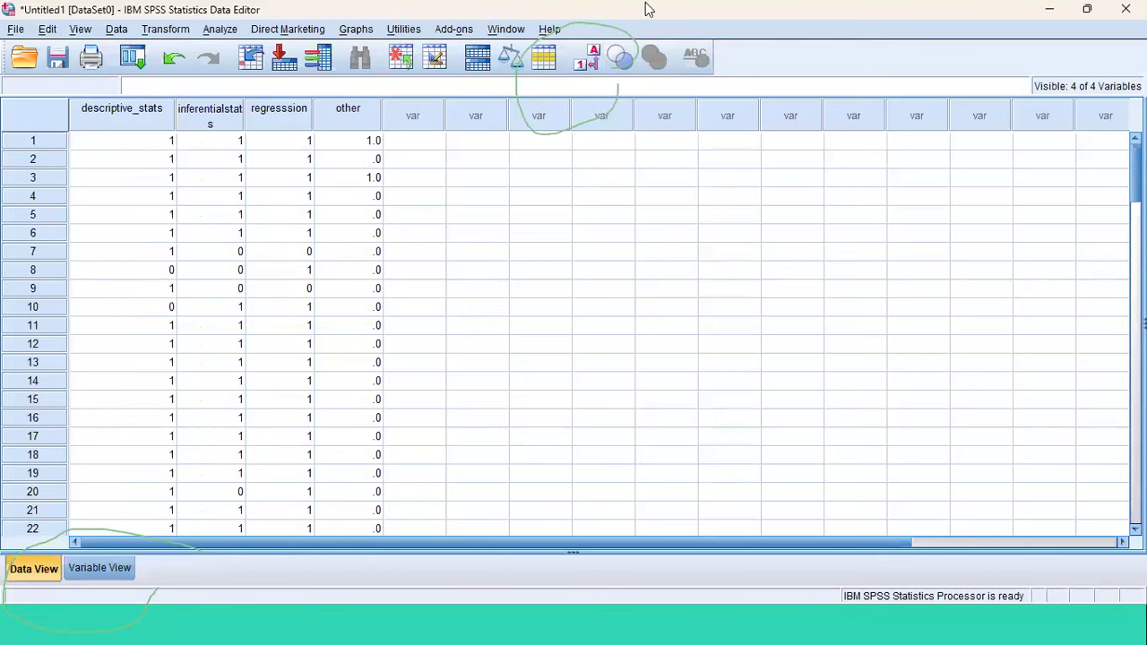
left_click(584, 64)
left_click(584, 70)
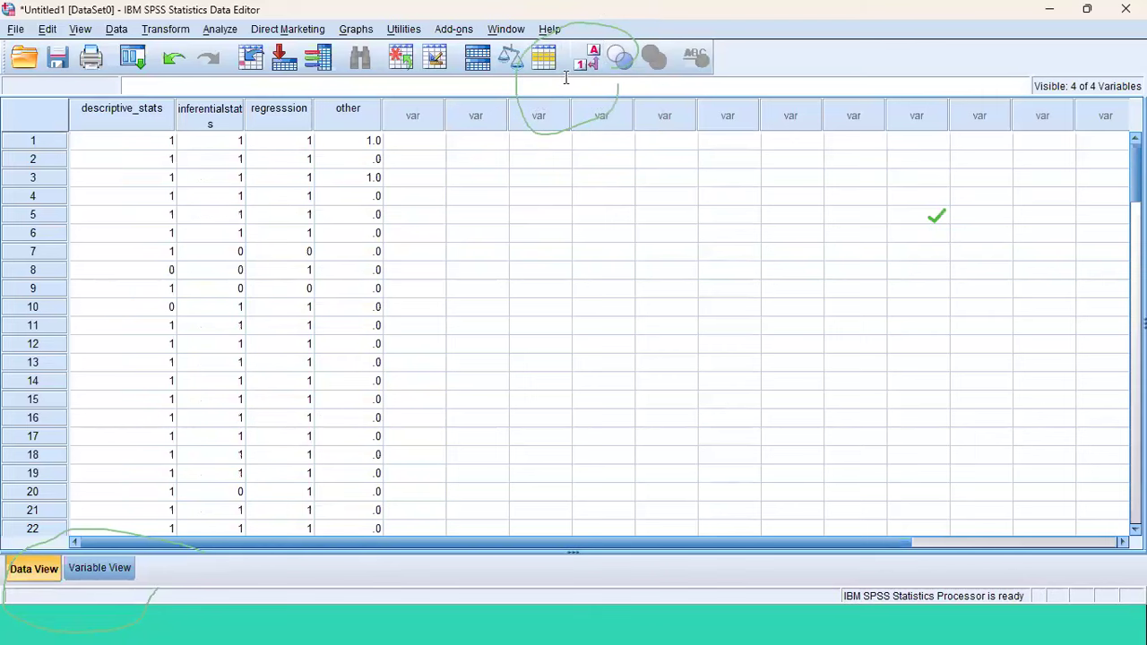
left_click(595, 64)
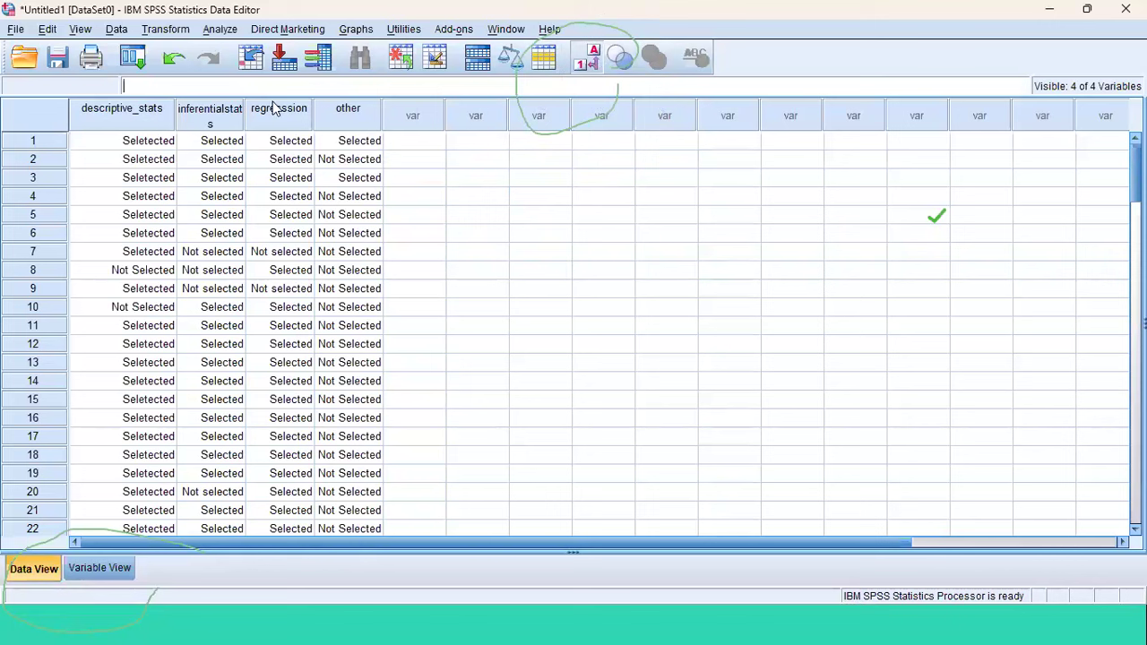
Examine the file types offered for opening data, including SAS, Excel and SPSS/PC+, and close the dialog without opening a file
left_click(18, 30)
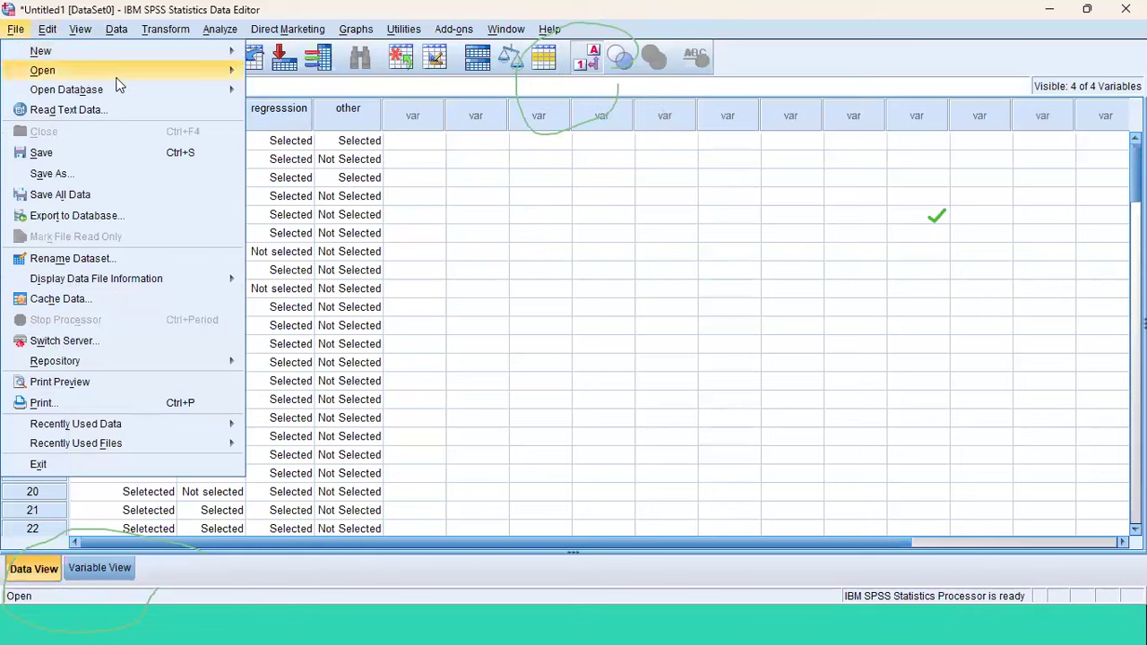
mouse_move(170, 75)
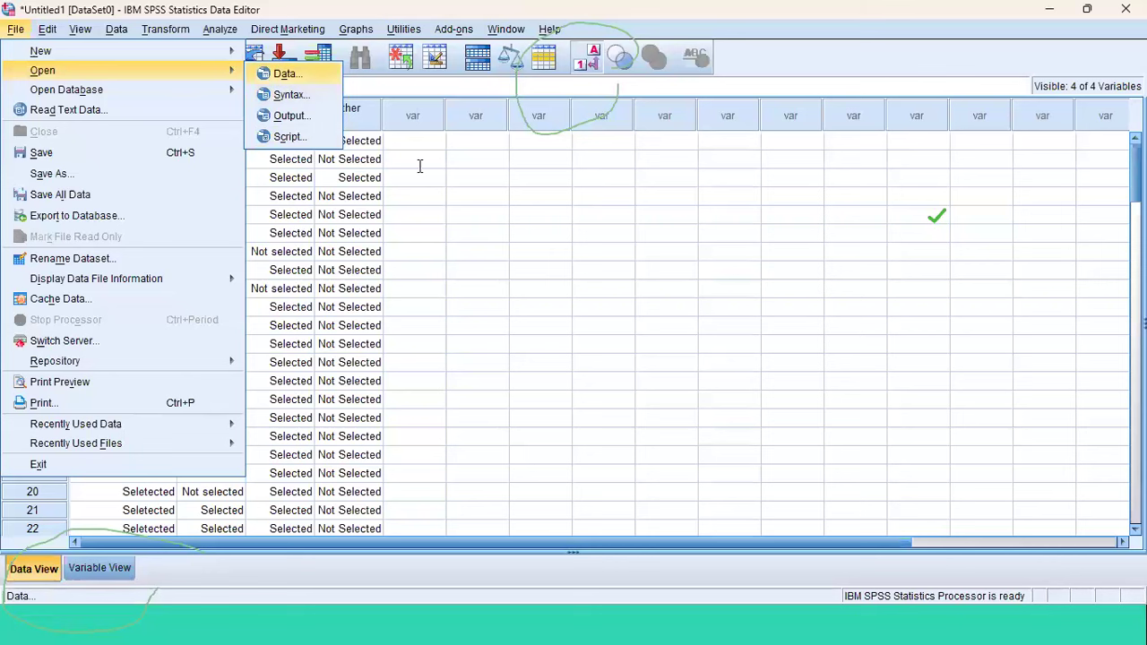
left_click(292, 77)
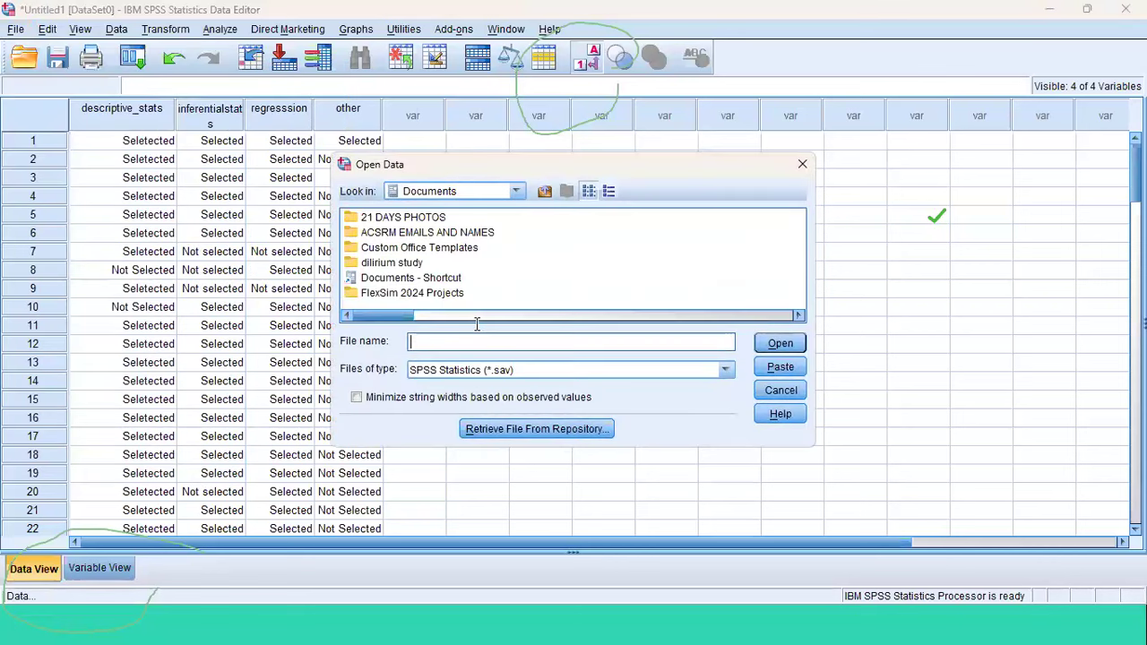
left_click(480, 369)
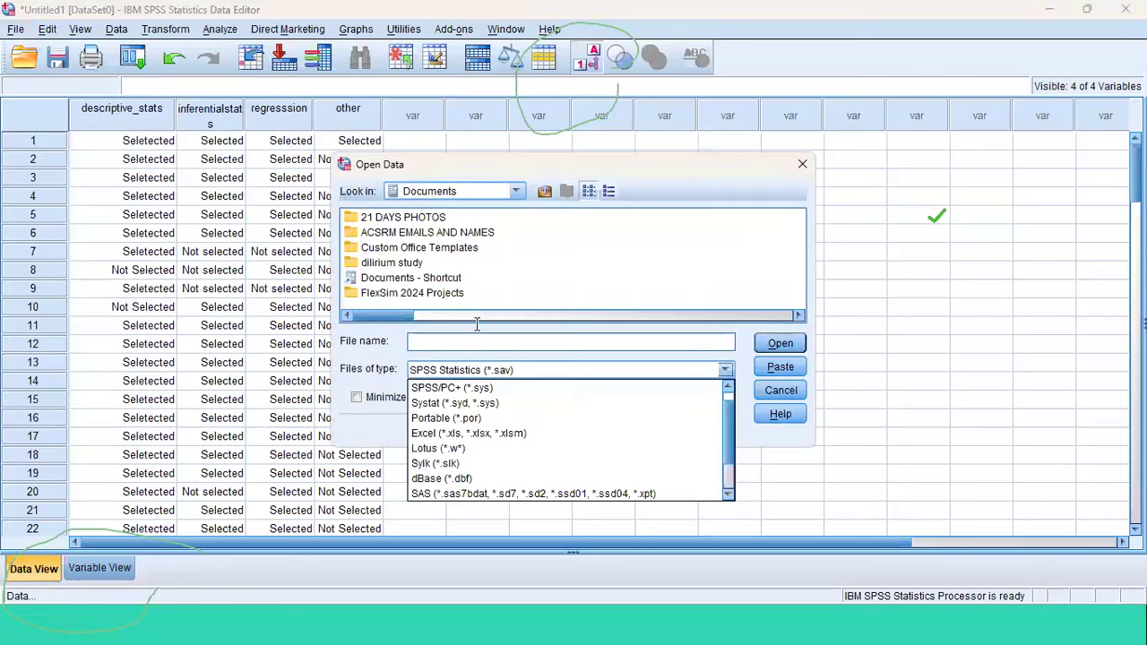
left_click(491, 494)
left_click(484, 369)
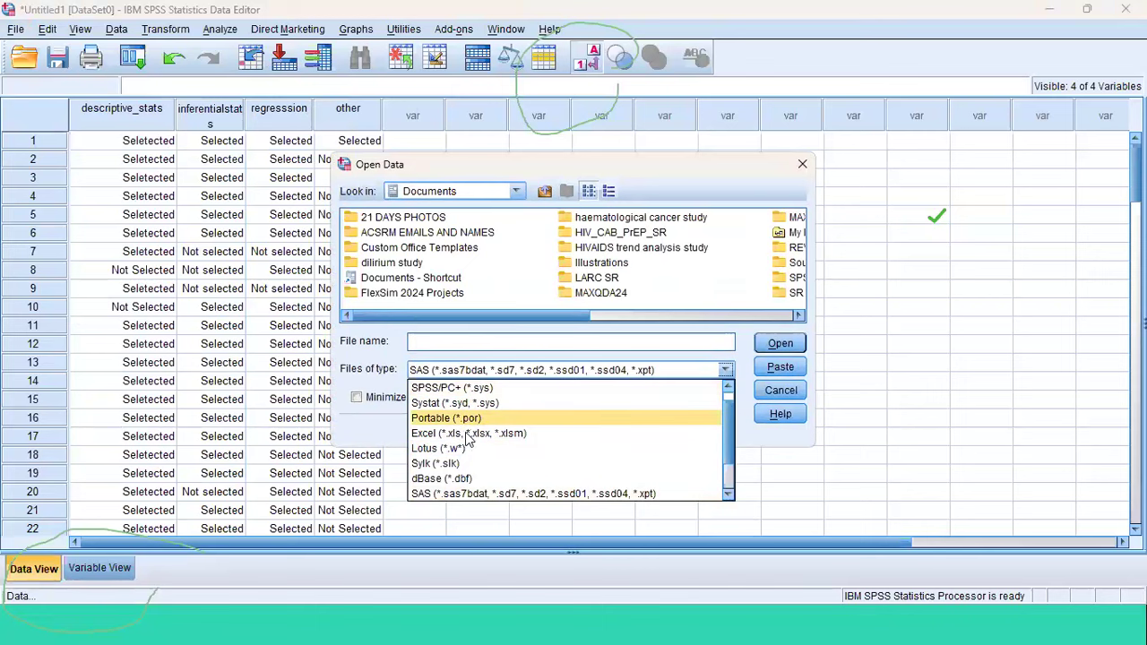
left_click(467, 434)
left_click(475, 369)
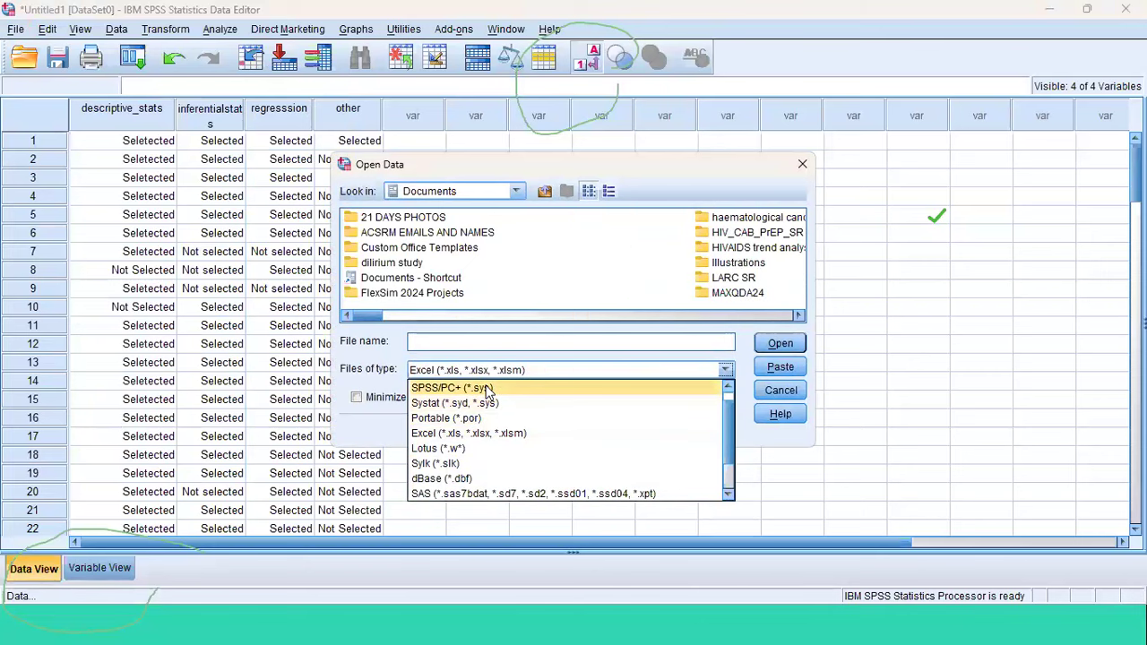
left_click(484, 384)
scroll(760, 299, "right", 3)
scroll(759, 299, "left", 3)
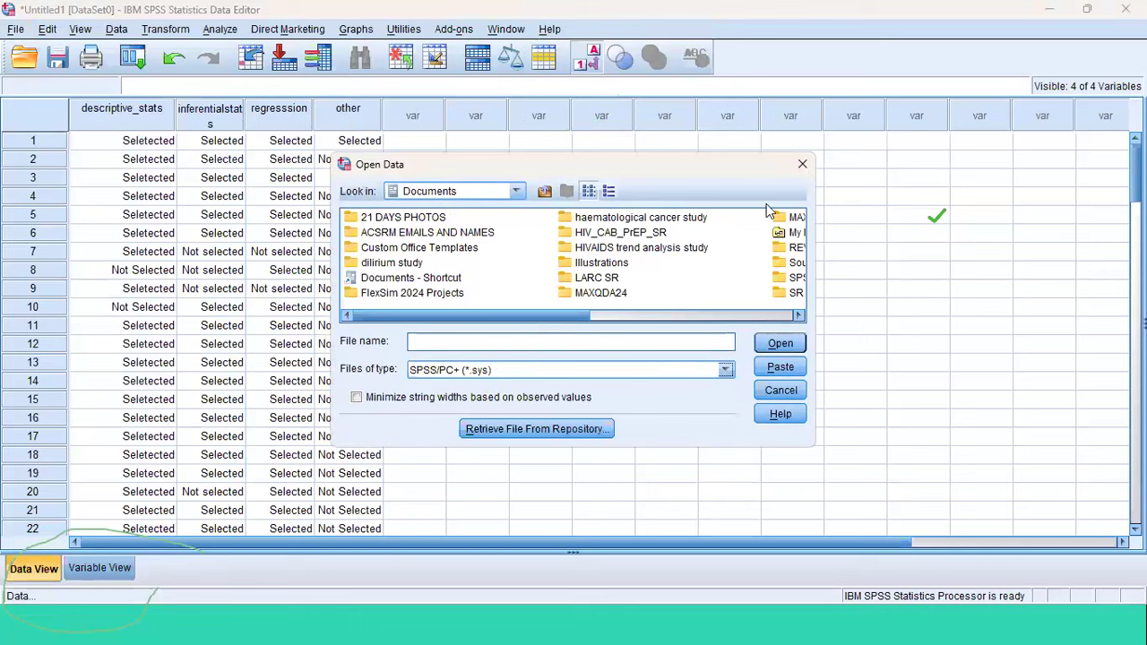
left_click(801, 164)
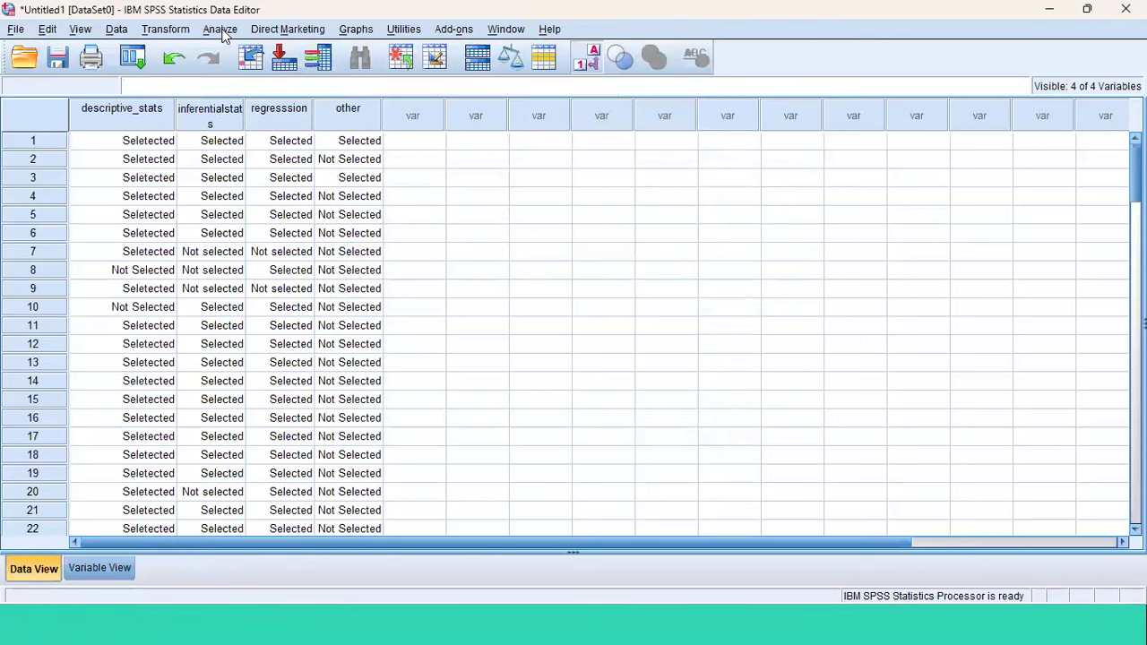
Start defining a multiple response set containing descriptive_stats, inferentialstats, regresssion and other
left_click(221, 30)
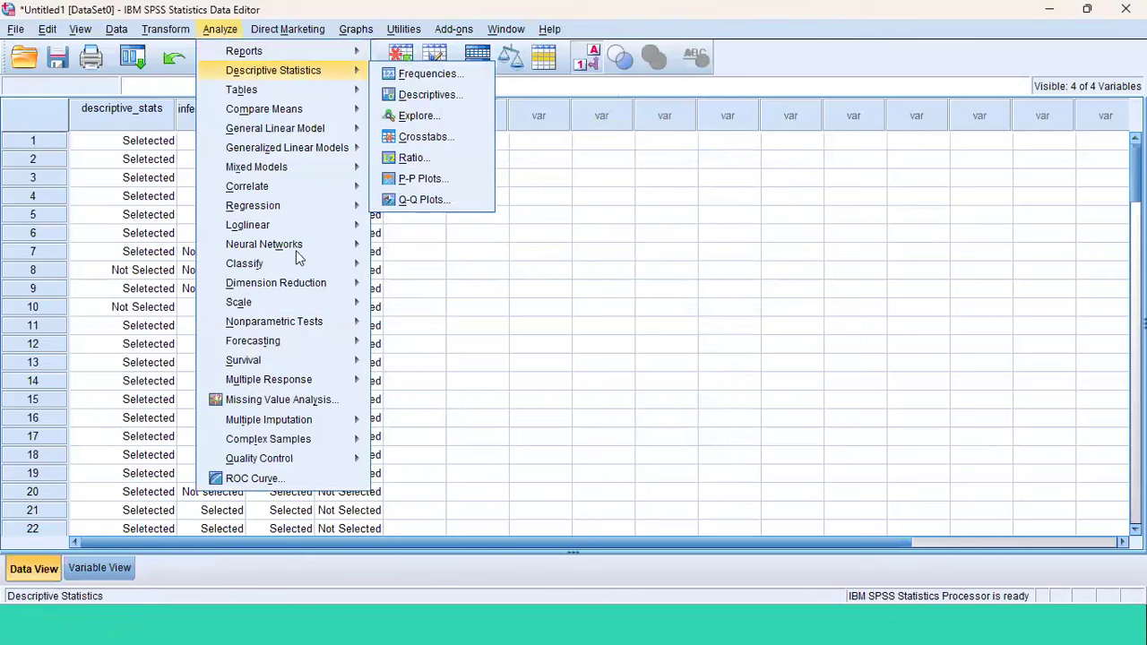
mouse_move(317, 380)
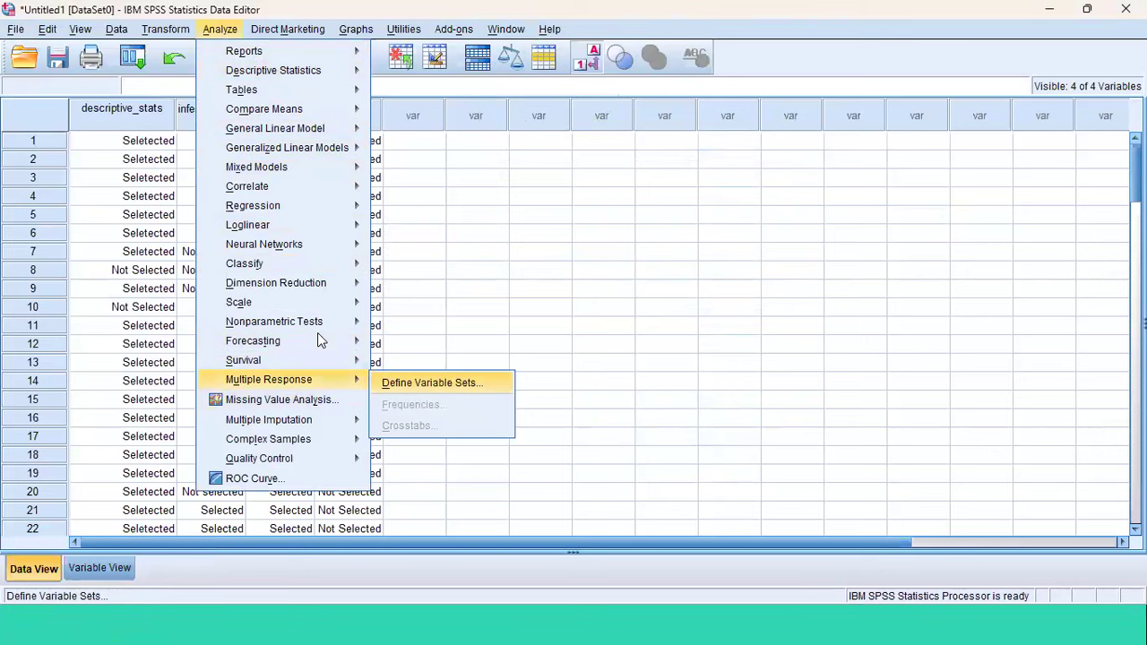
left_click(432, 383)
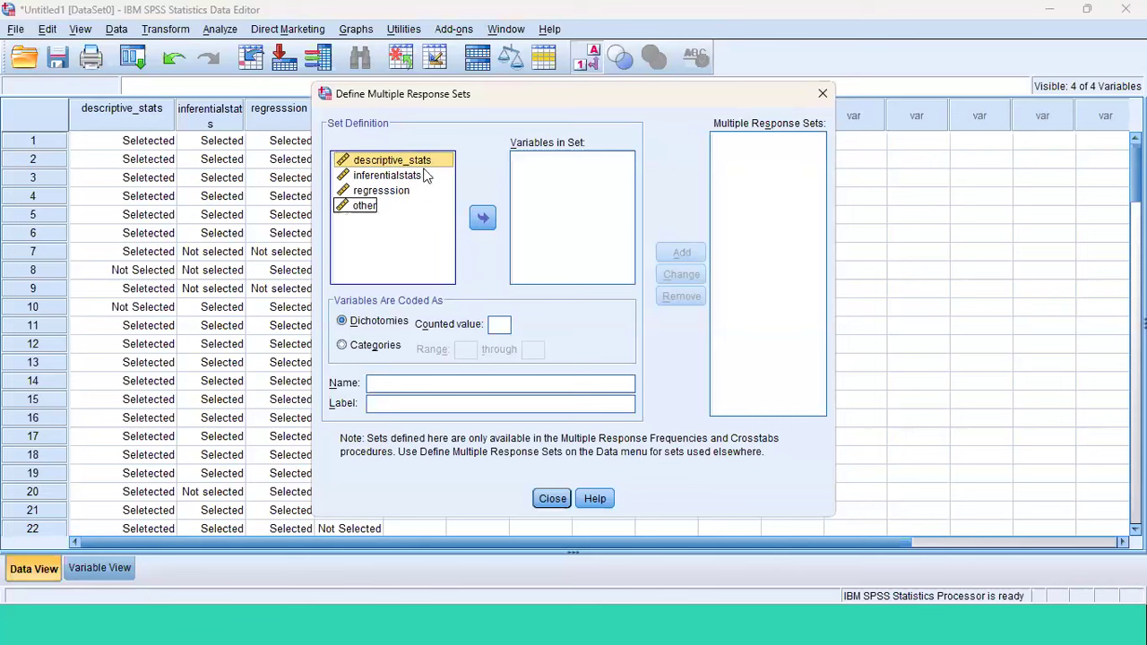
left_click(358, 211, "shift")
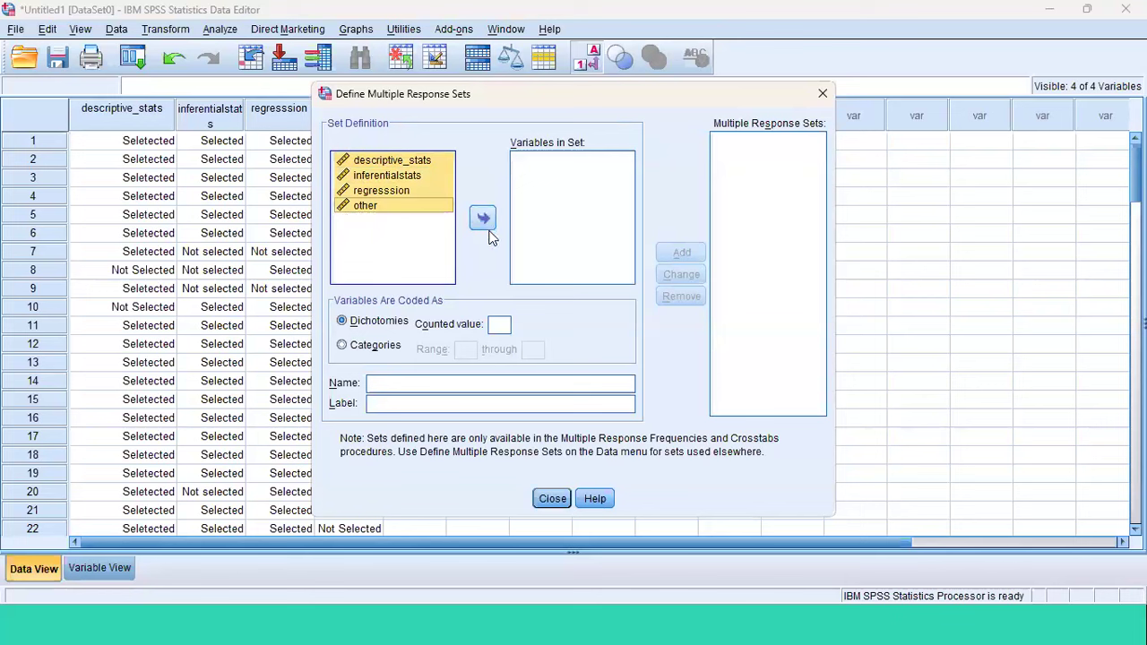
left_click(484, 220)
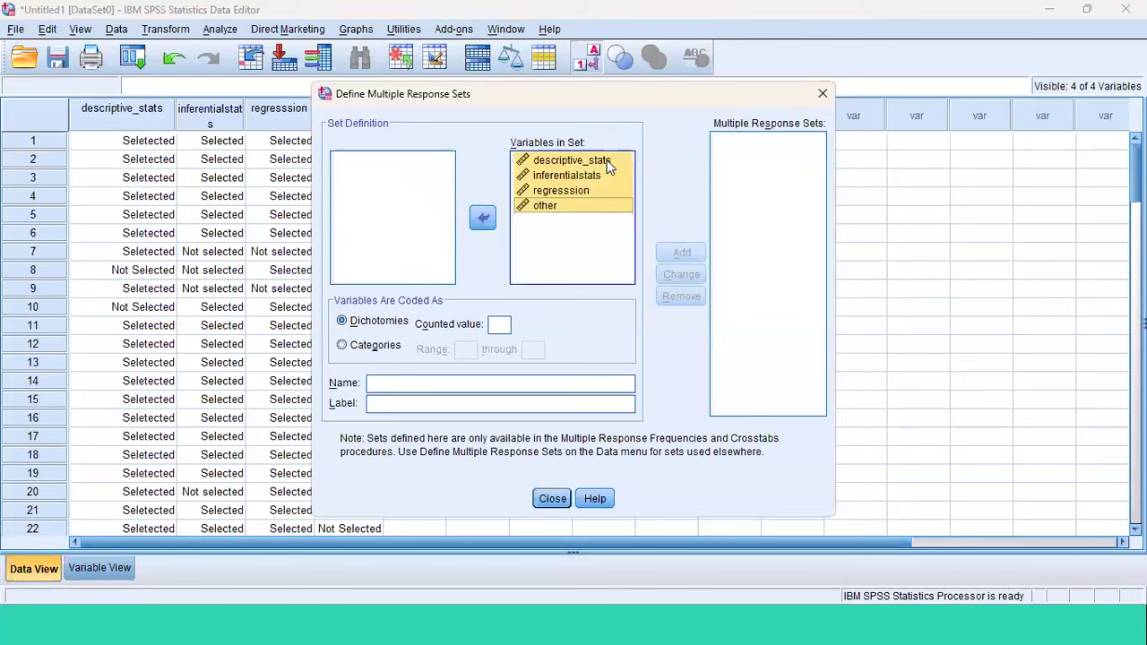
Set the counted value of the dichotomous variables in the set to 1
left_click(503, 325)
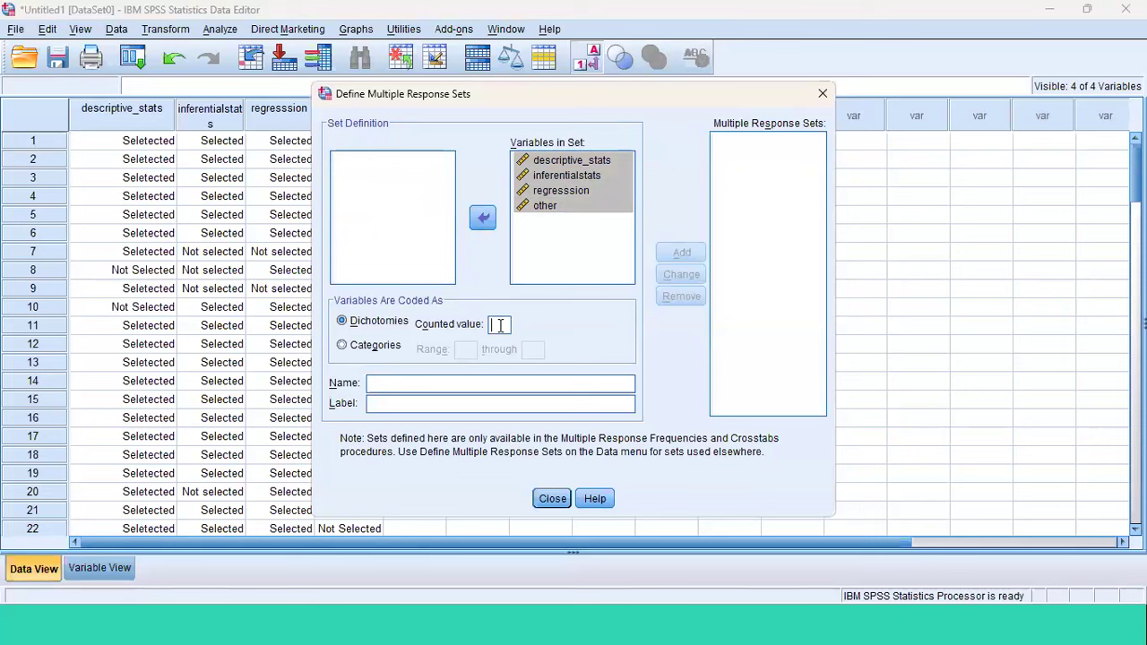
left_click(500, 325)
type("1")
key("BackSpace")
type("2")
key("BackSpace")
type("3")
key("BackSpace")
Name the set Prefered_Stat_Topic, add it to the multiple response sets and close the definition dialog
key("Tab")
type("Prefered St")
key("BackSpace")
key("BackSpace")
key("BackSpace")
type("_Stat_Topi")
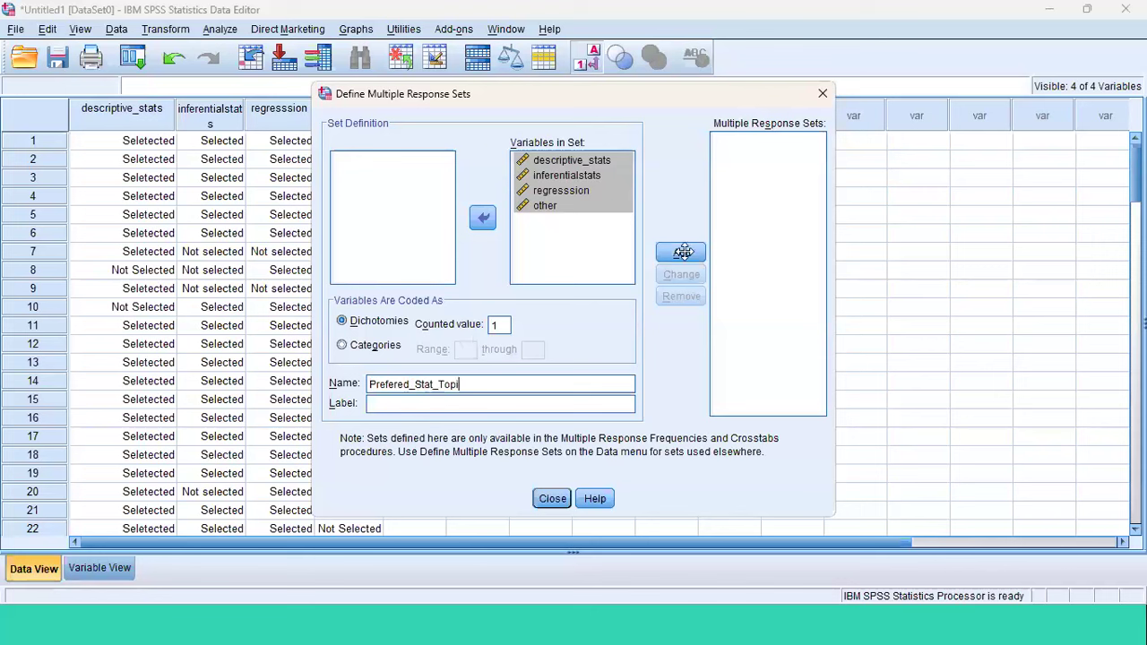
type("c")
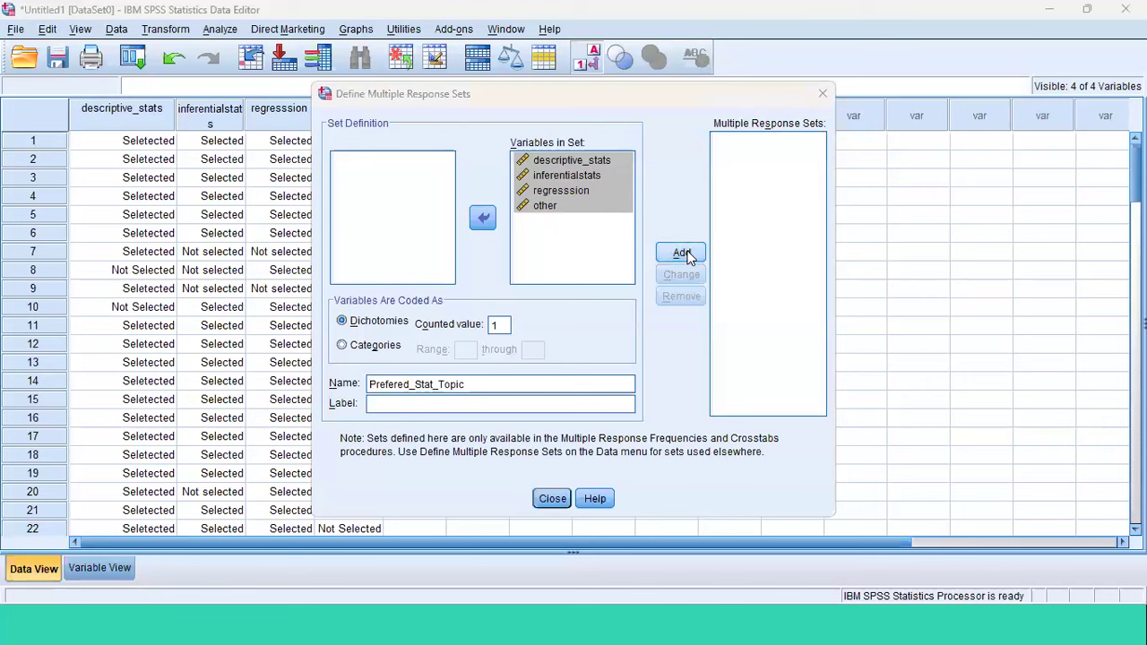
left_click(683, 253)
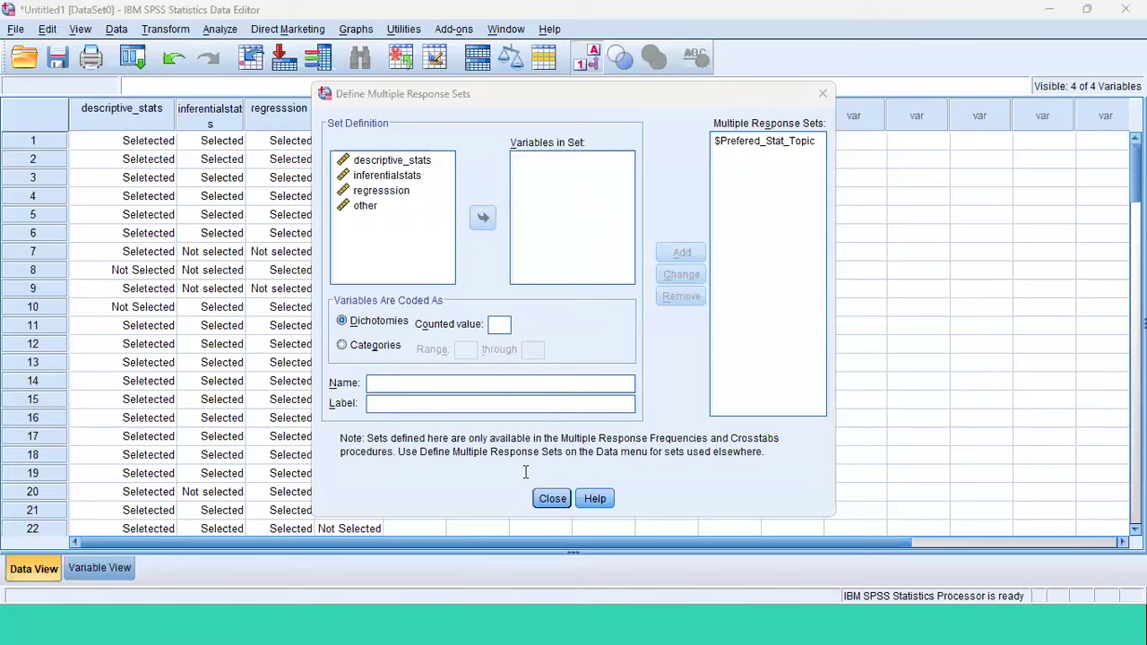
left_click(550, 499)
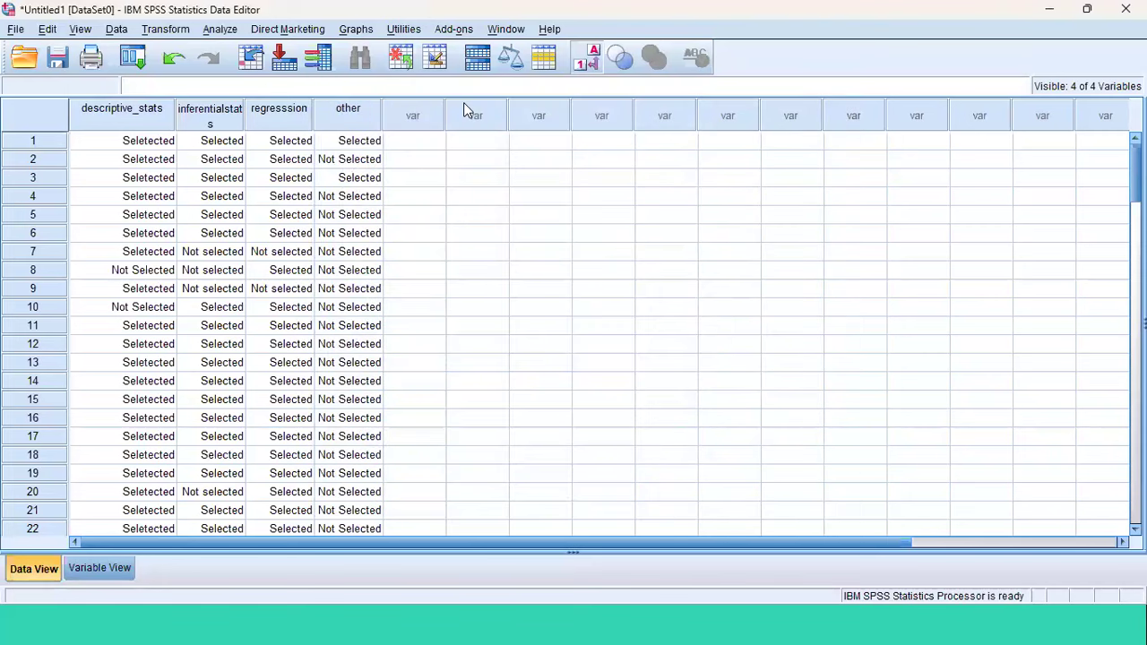
Run a multiple response frequencies analysis on the $Prefered_Stat_Topic set without excluding cases listwise
left_click(220, 29)
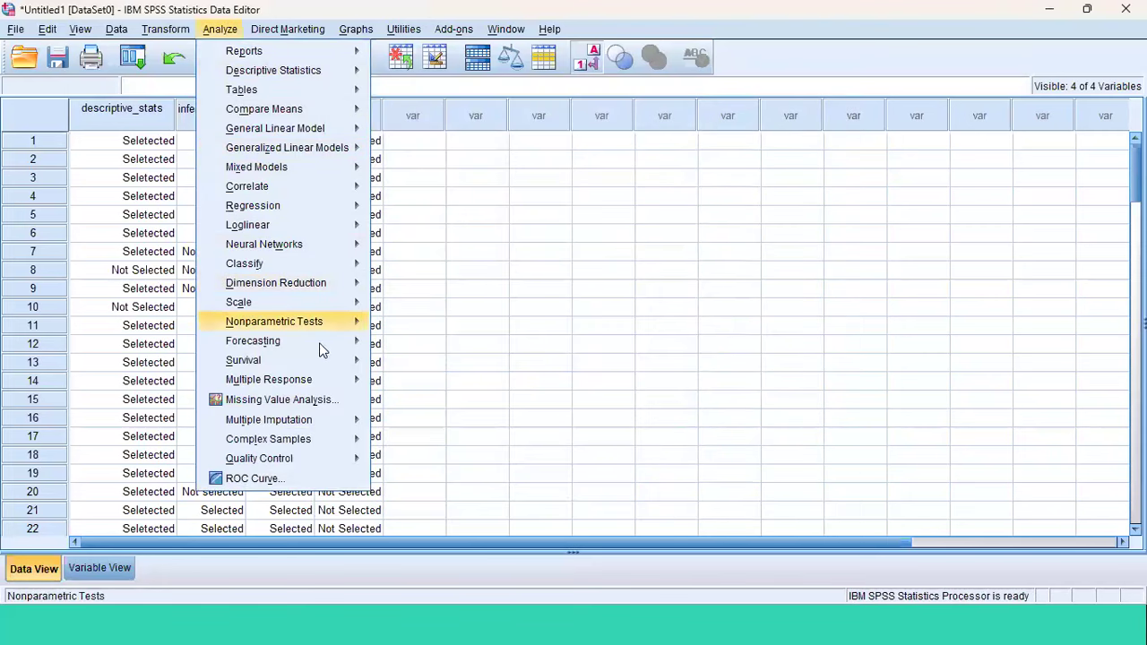
mouse_move(332, 380)
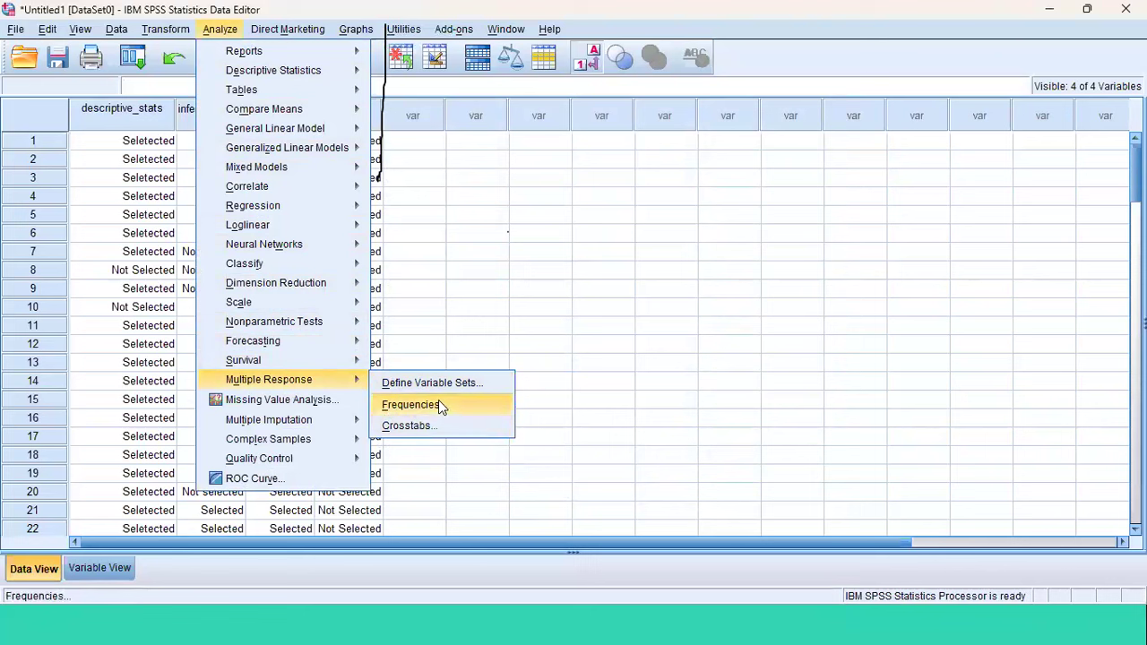
left_click(439, 400)
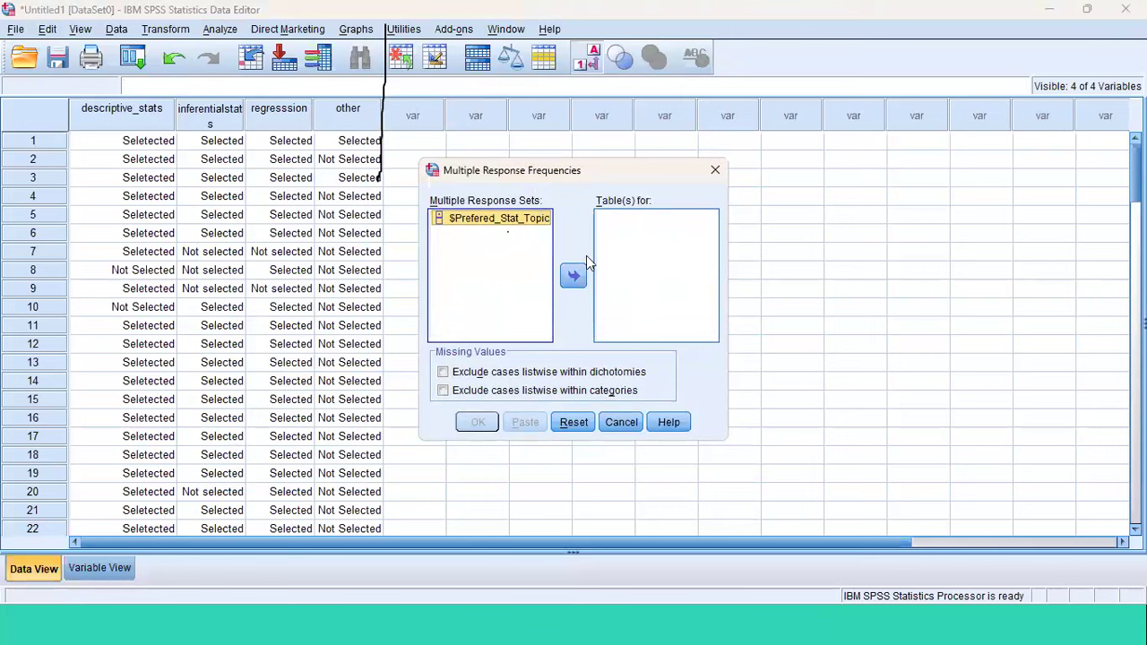
left_click(572, 278)
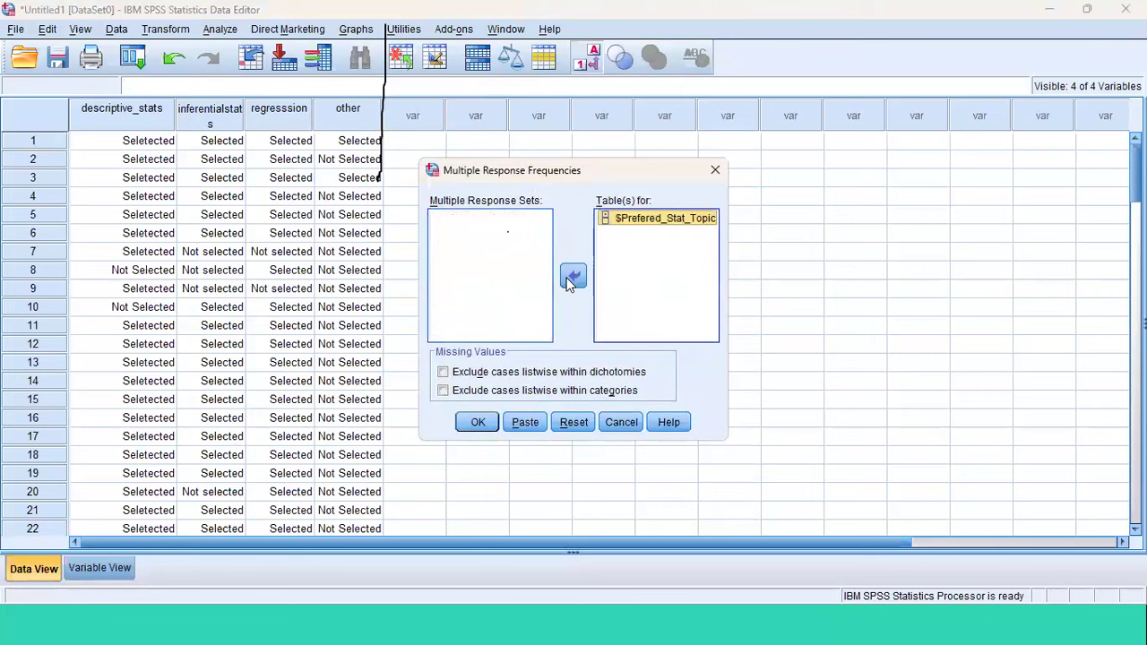
left_click(475, 422)
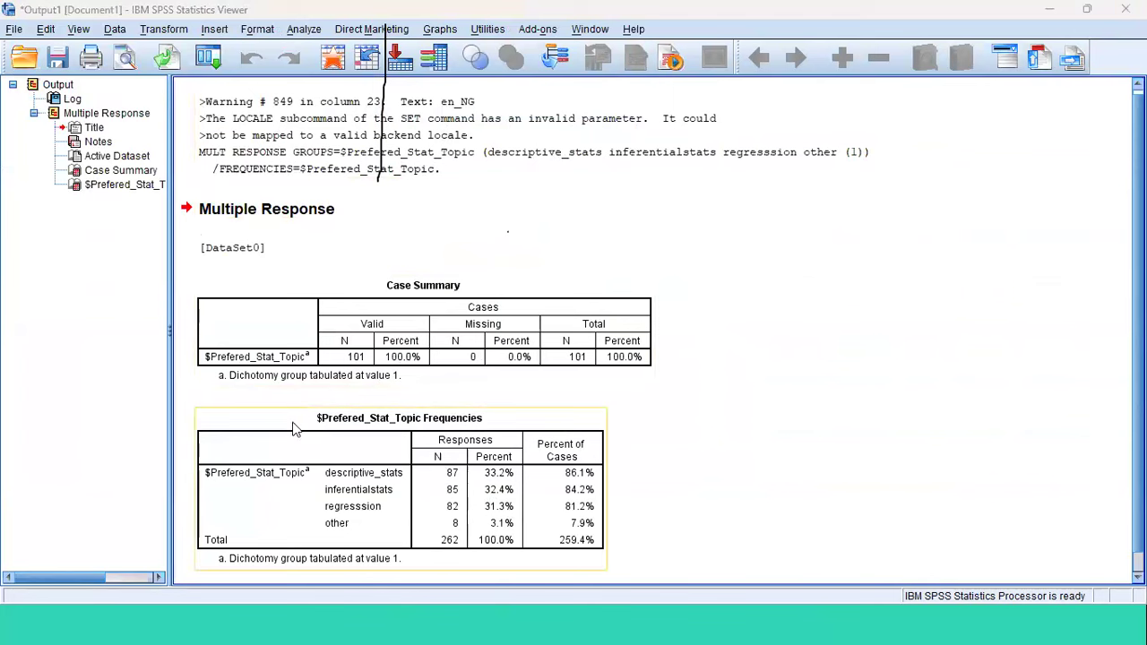
Examine the Case Summary table and the responses and percent of cases for each topic in the $Prefered_Stat_Topic frequencies table
left_click(281, 481)
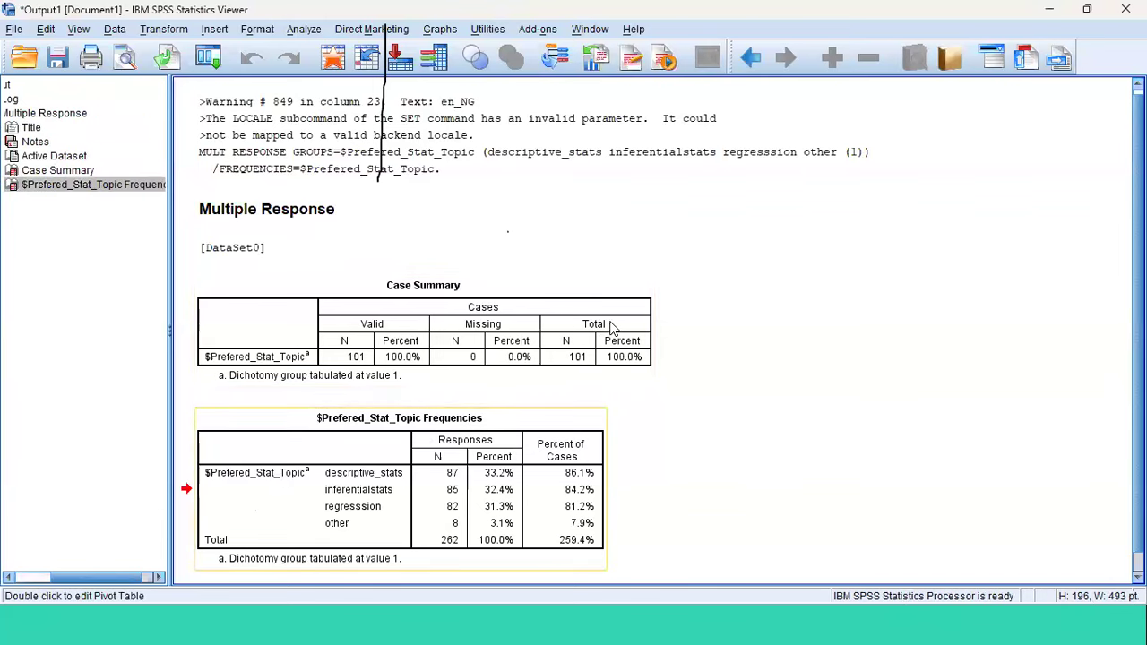
left_click(356, 359)
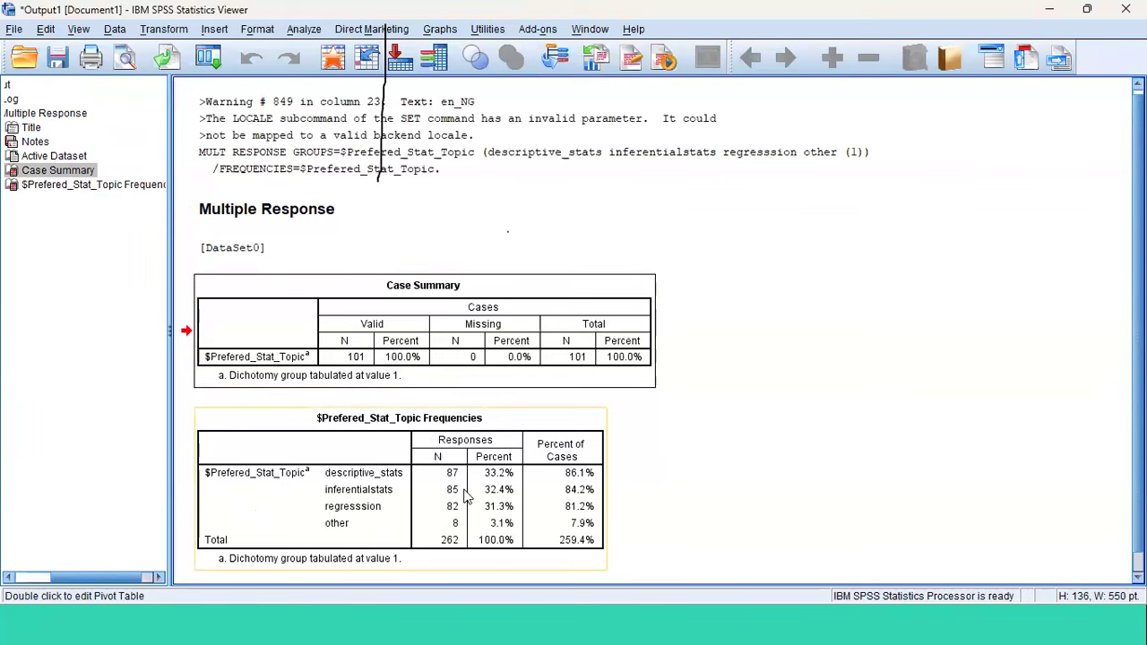
left_click_drag(523, 500, 582, 402)
left_click(540, 511)
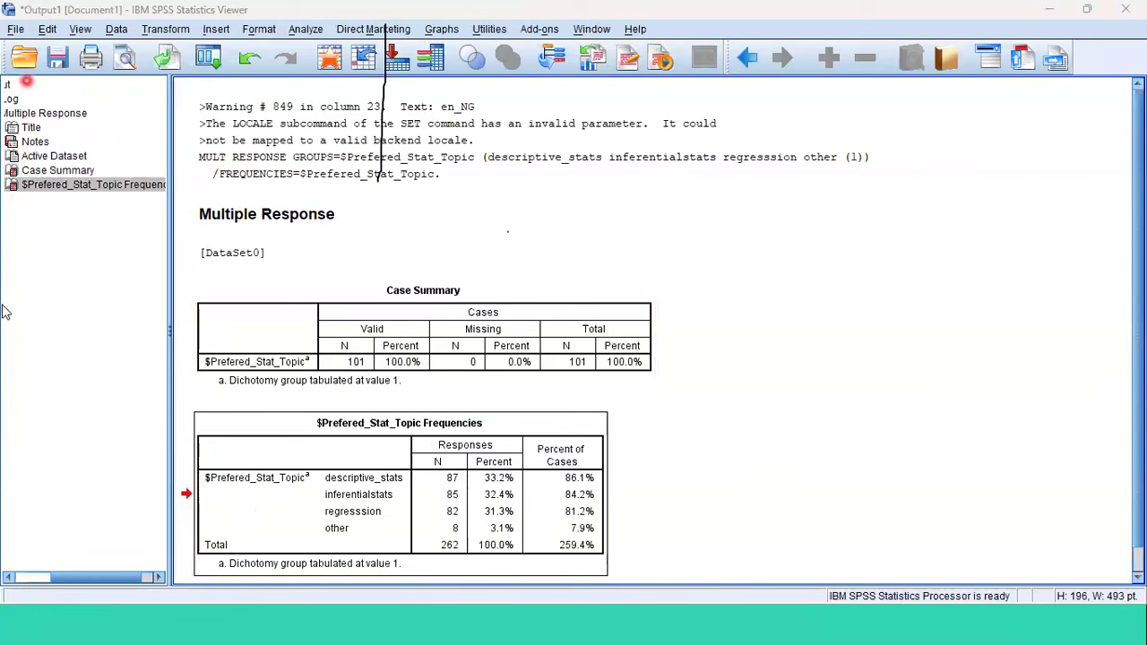
left_click(570, 480)
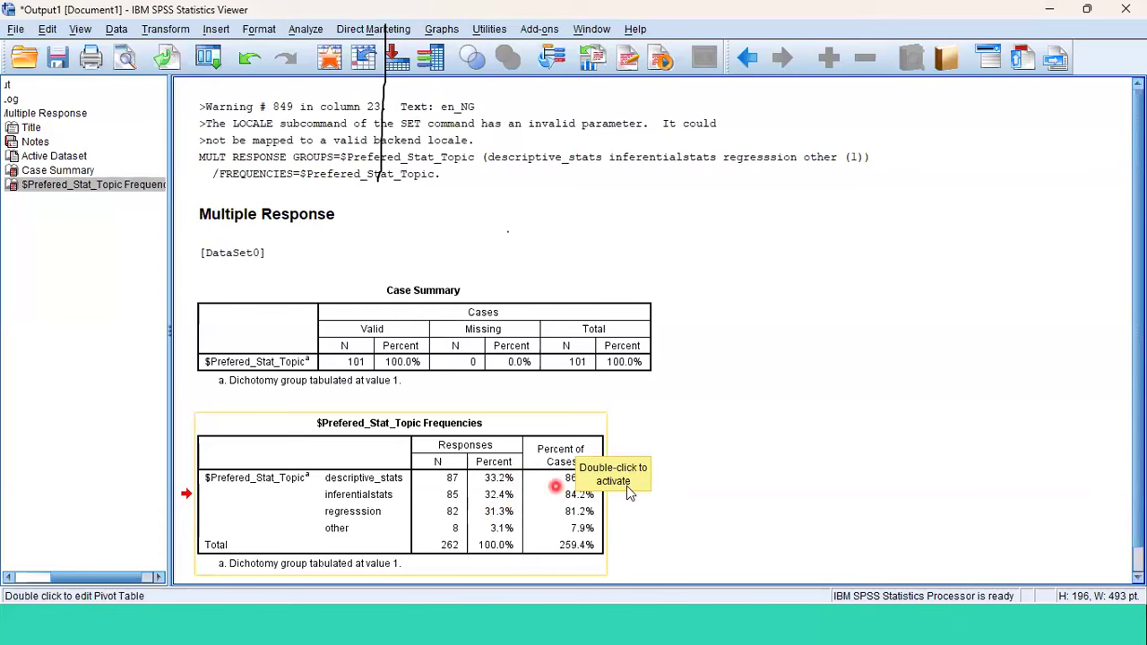
left_click(663, 500)
left_click(472, 495)
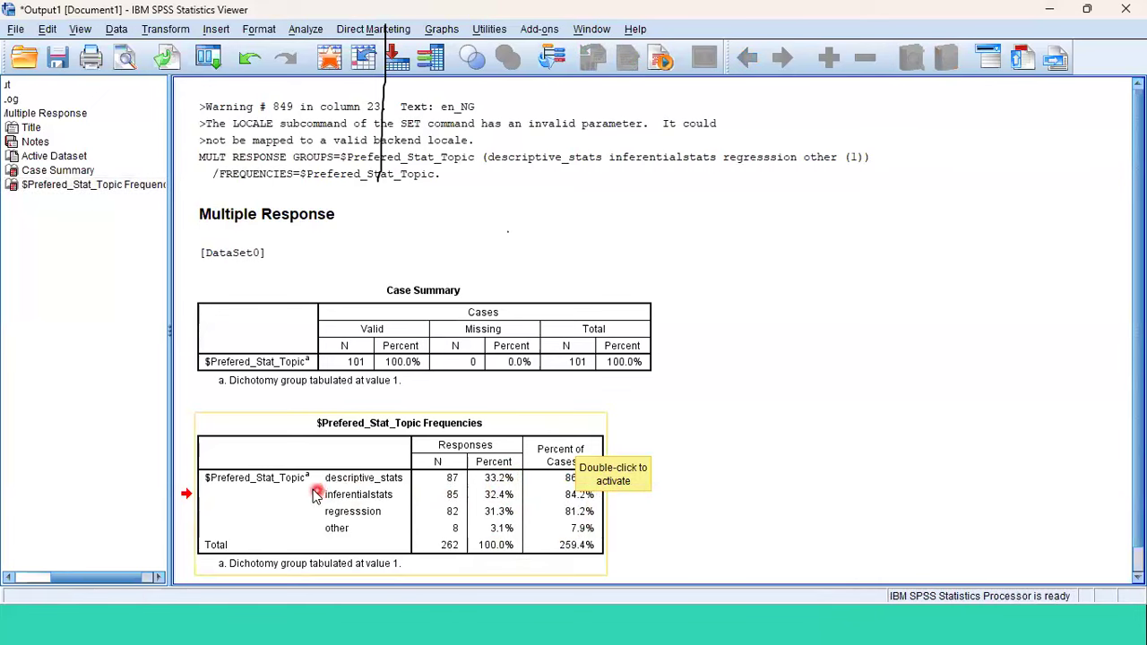
left_click(694, 502)
left_click(562, 489)
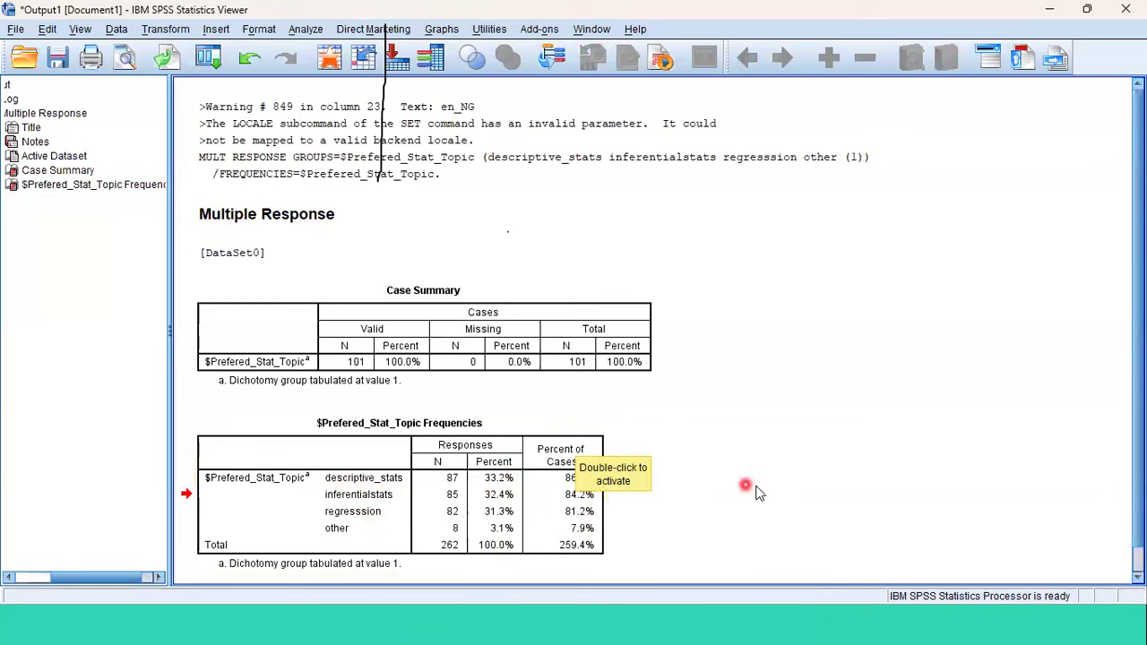
left_click(571, 461)
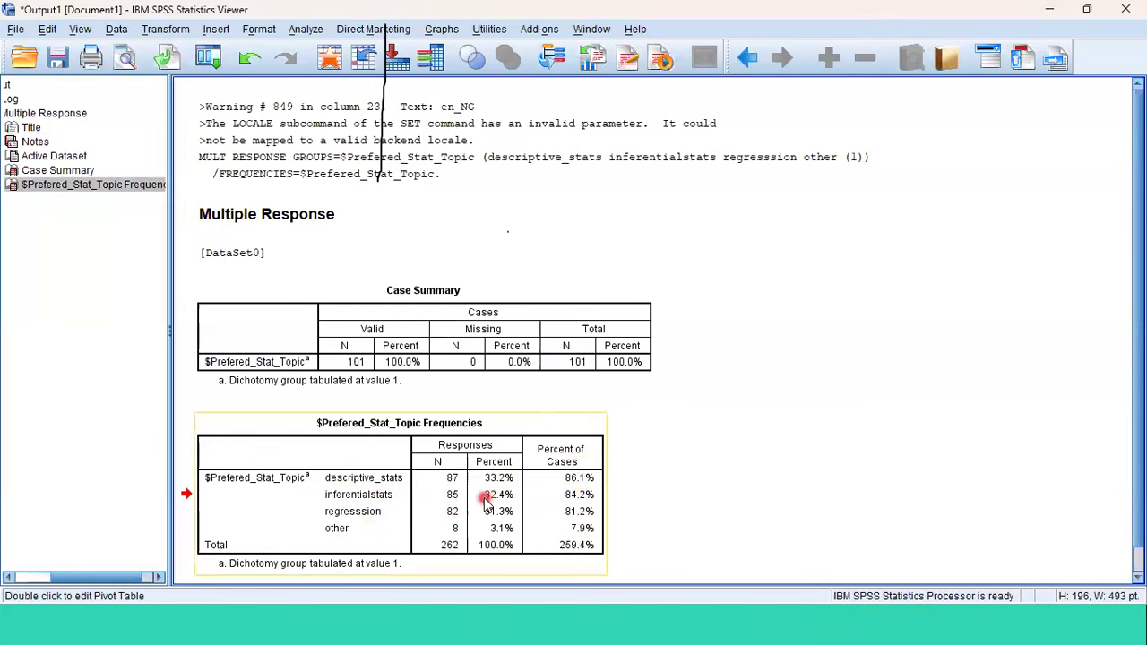
left_click(591, 487)
left_click(570, 493)
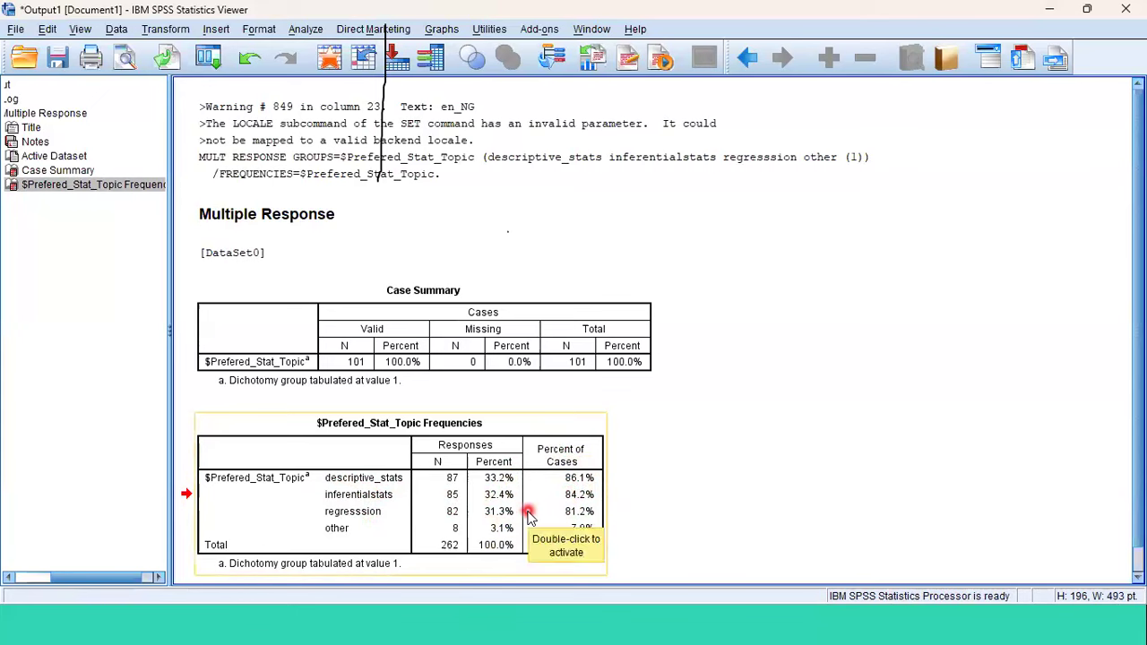
left_click(706, 530)
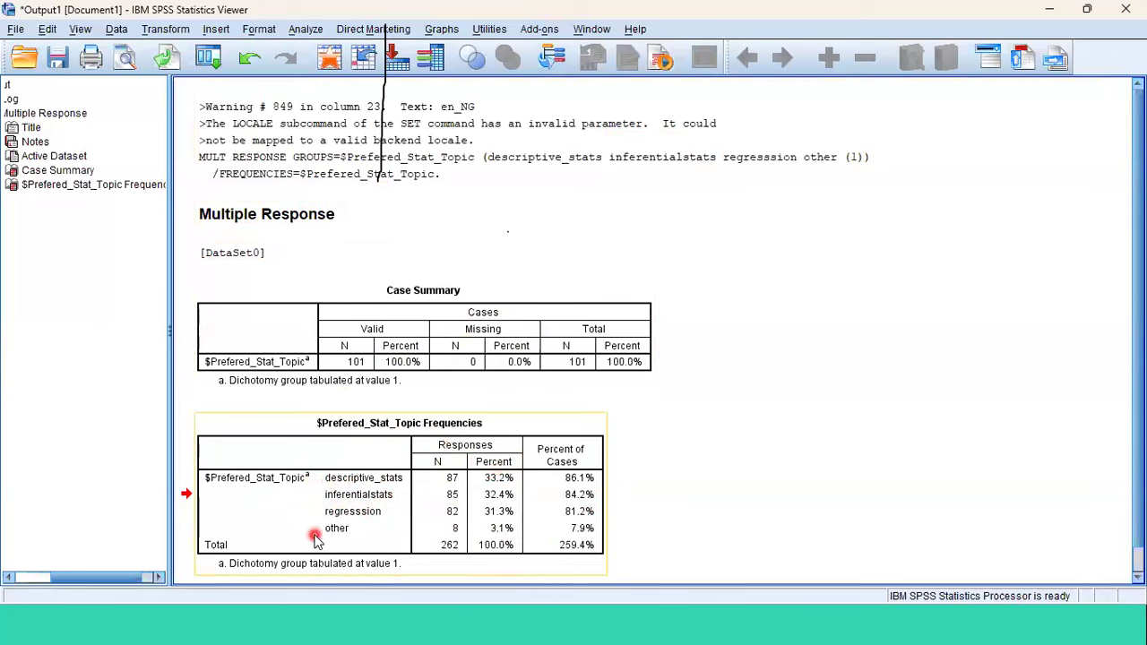
Copy the $Prefered_Stat_Topic frequencies table and view the Copy Special formats, closing that dialog without applying it
right_click(356, 455)
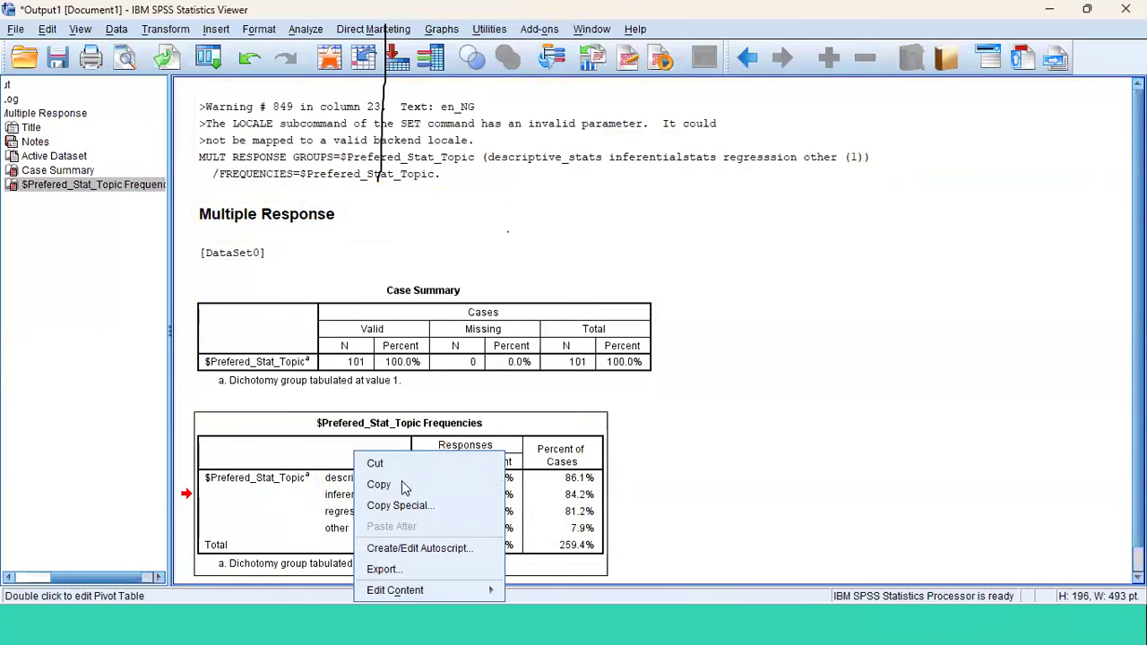
left_click(316, 462)
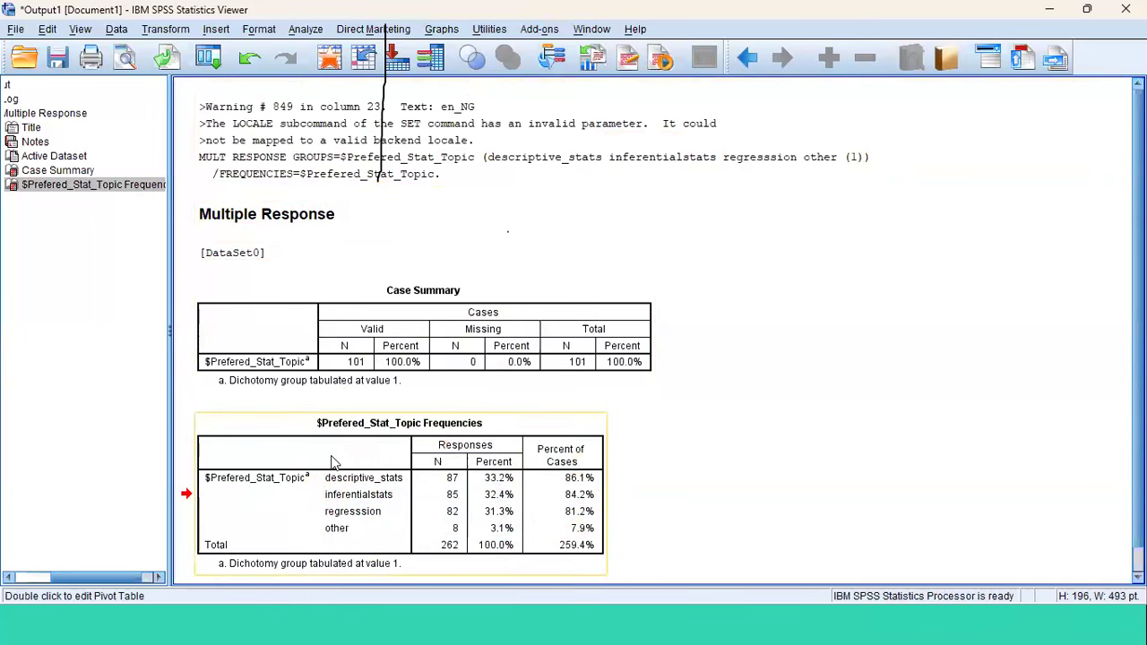
right_click(332, 461)
left_click(376, 488)
right_click(349, 472)
left_click(394, 513)
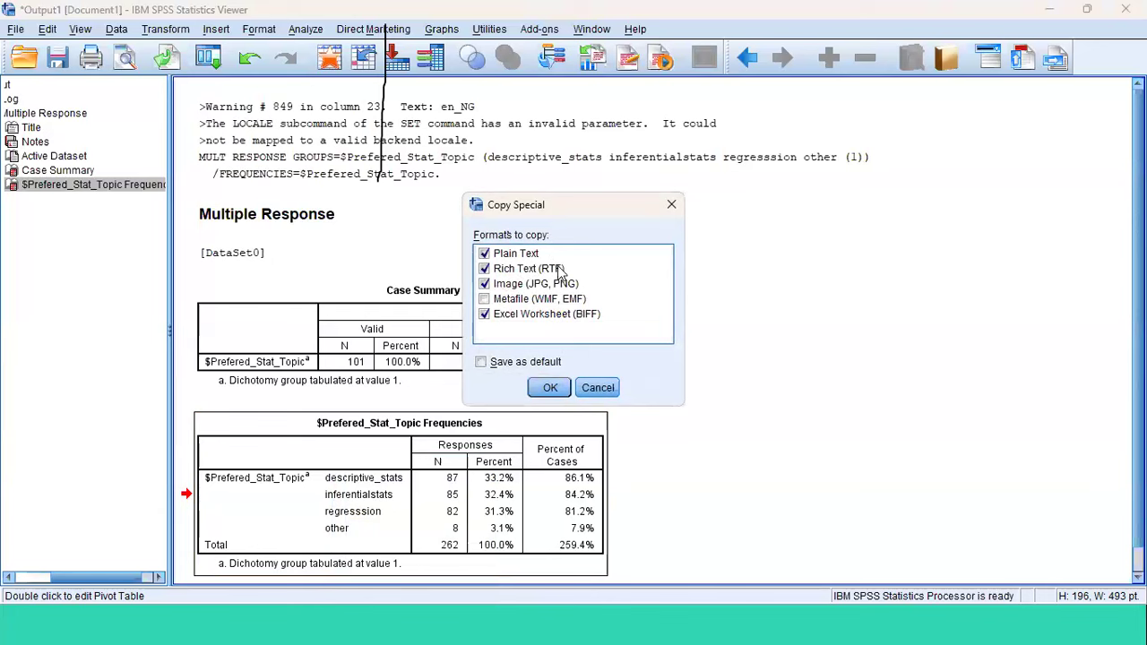
left_click(596, 388)
left_click(428, 455)
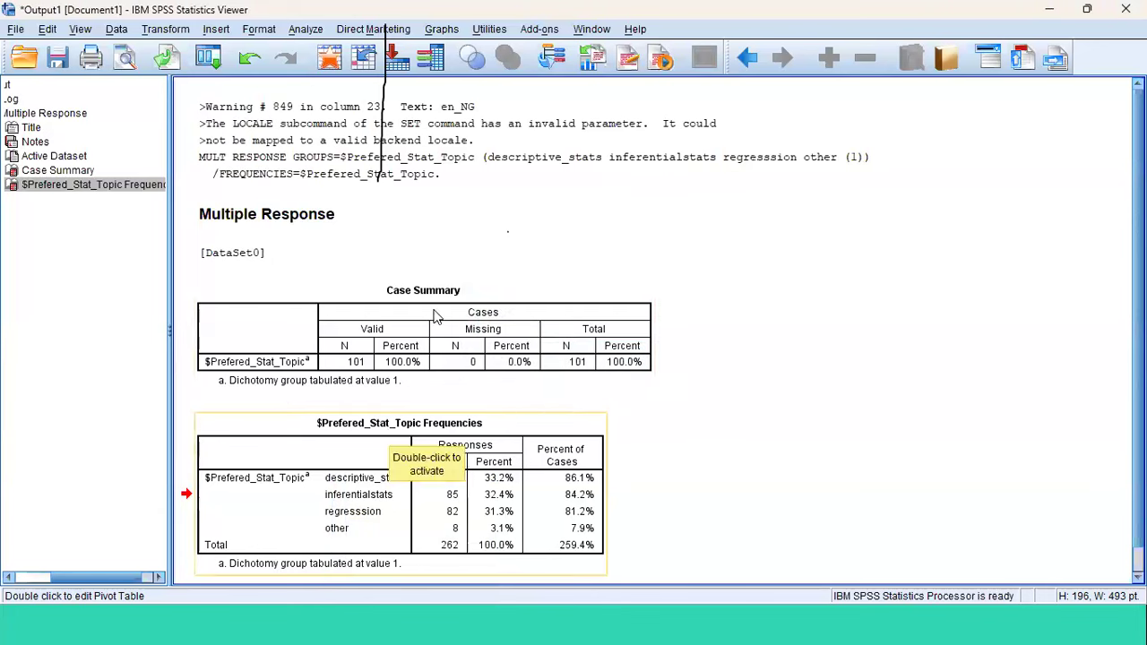
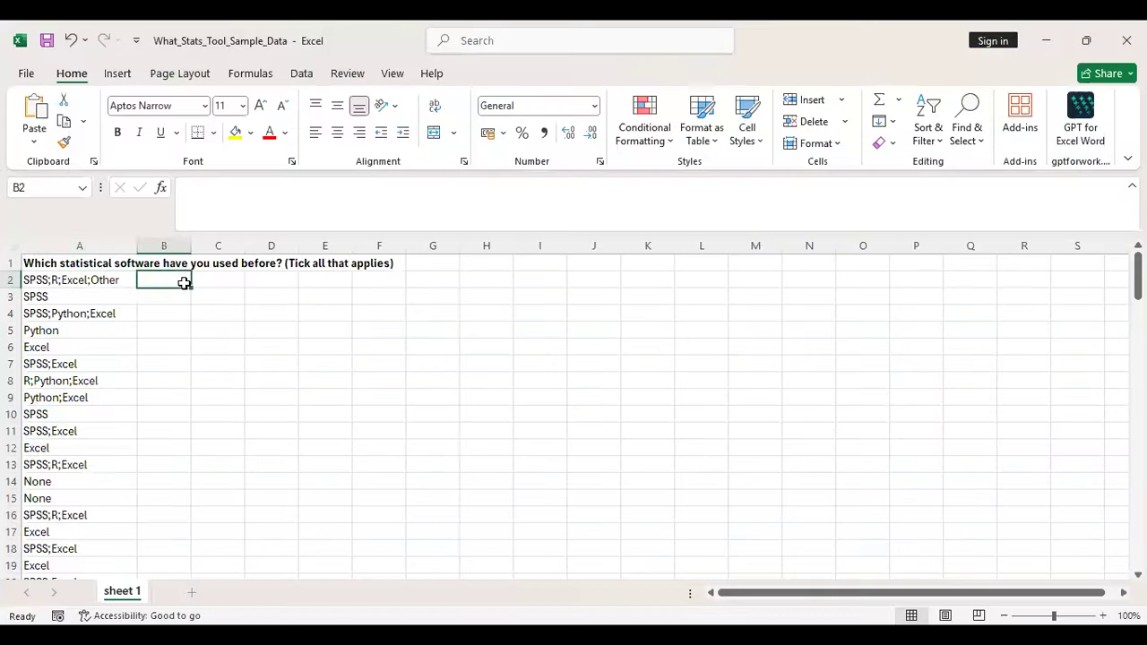
key("Left")
key("Right")
key("Right")
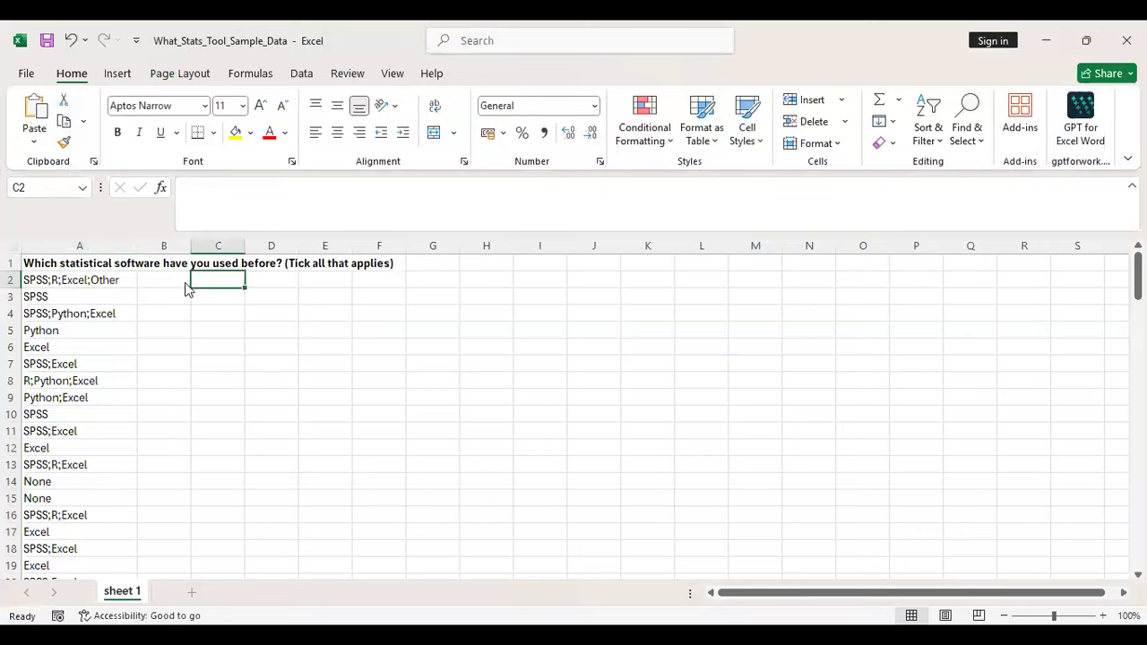
Switch to the Excel workbook 2what statistical software do you use_sample data and copy responses A2:A11 from the for cleaning sheet
key("alt+Tab")
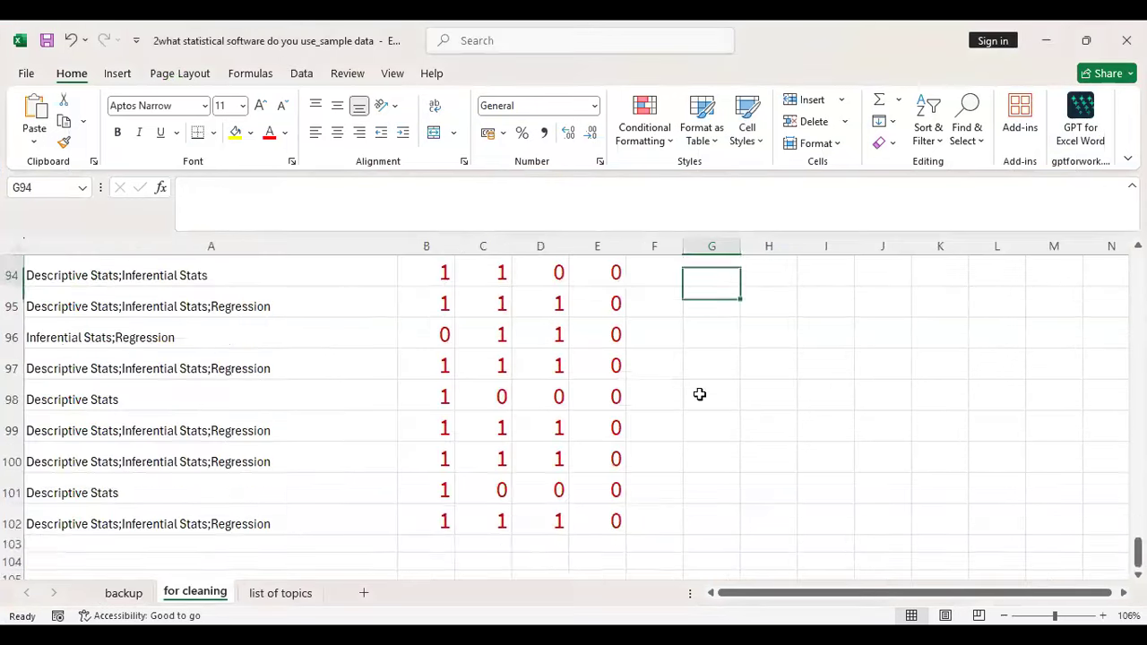
scroll(700, 394, "up", 17)
key("Up")
key("Up")
key("Up")
key("Up")
key("Up")
key("Up")
key("Up")
key("Up")
key("Up")
key("Up")
key("Up")
key("Up")
key("Up")
key("Up")
key("Up")
key("Up")
key("Up")
key("Up")
key("Up")
key("Up")
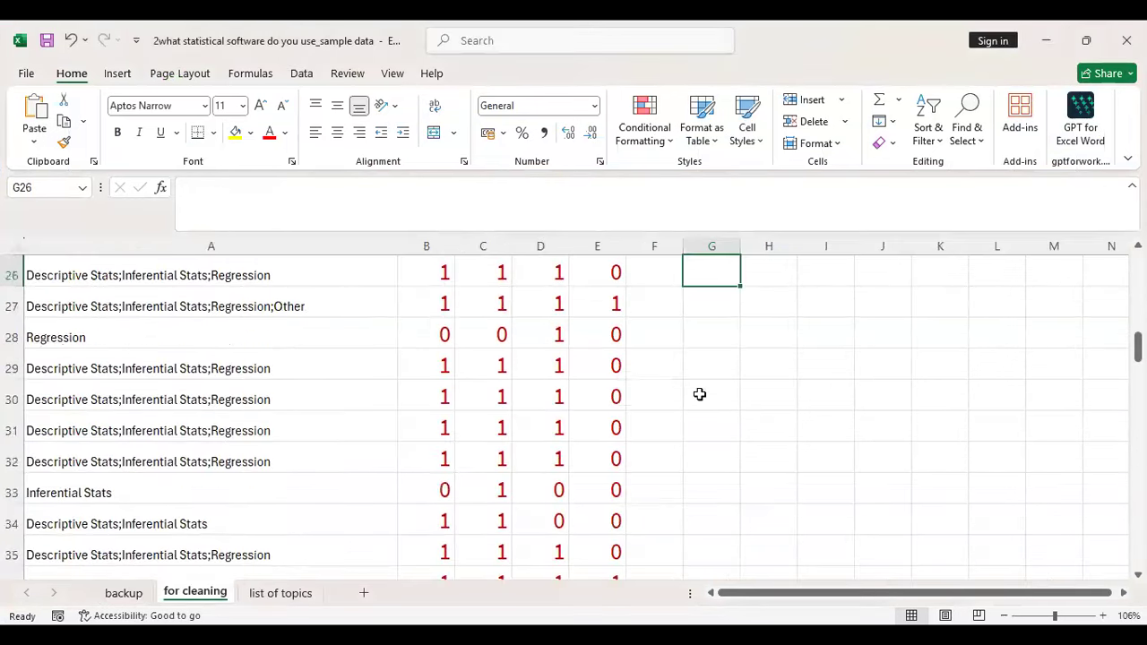
key("Left")
key("Left")
key("Left")
key("Left")
key("Left")
key("Left")
key("Down")
key("shift+Down")
key("shift+Down")
key("shift+Down")
key("shift+Down")
key("shift+Down")
key("shift+Down")
key("shift+Down")
key("shift+Down")
key("shift+Down")
key("shift+Up")
key("shift+Down")
key("ctrl+c")
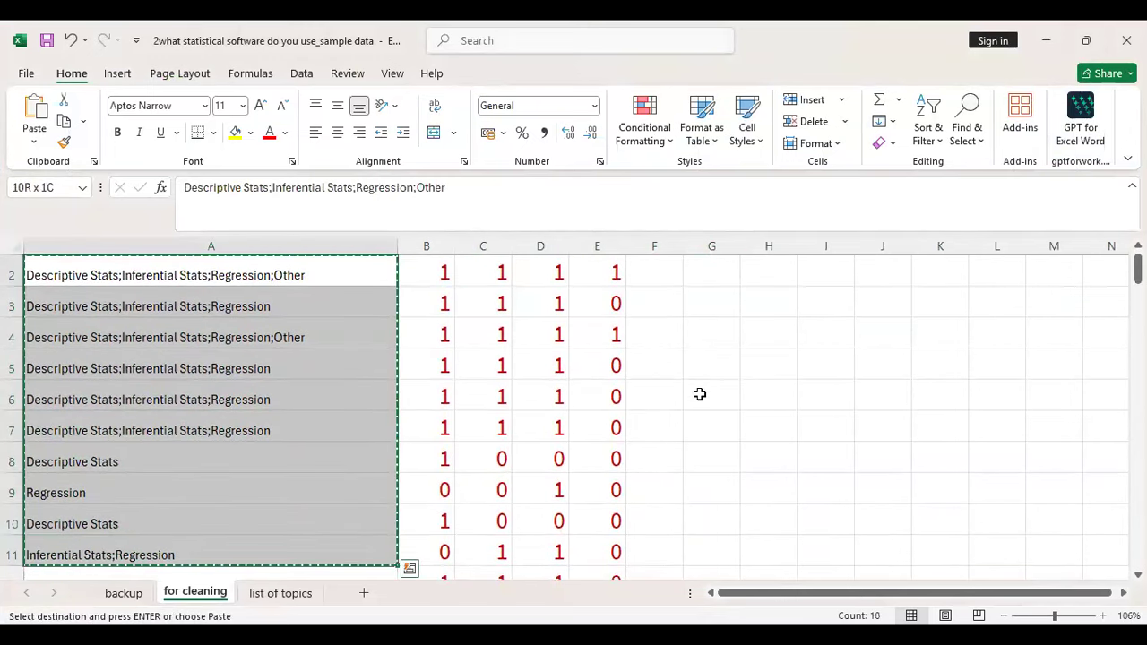
Add a new worksheet and paste the copied responses into column A starting at cell A2, leaving row 1 empty
left_click(364, 593)
key("ctrl+v")
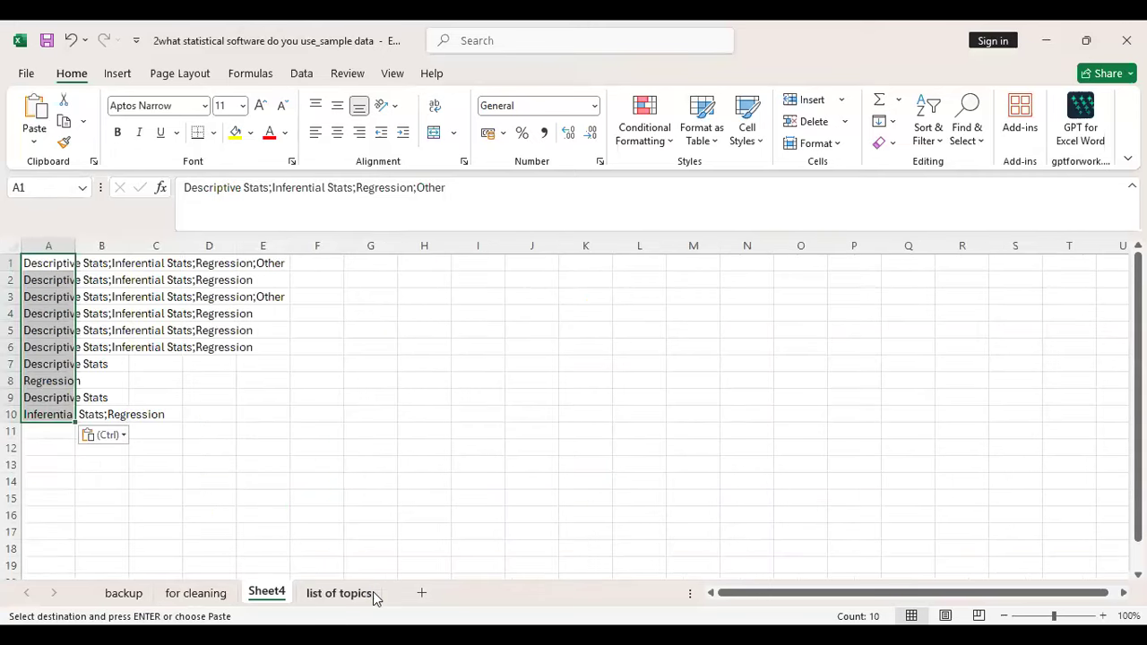
key("ctrl")
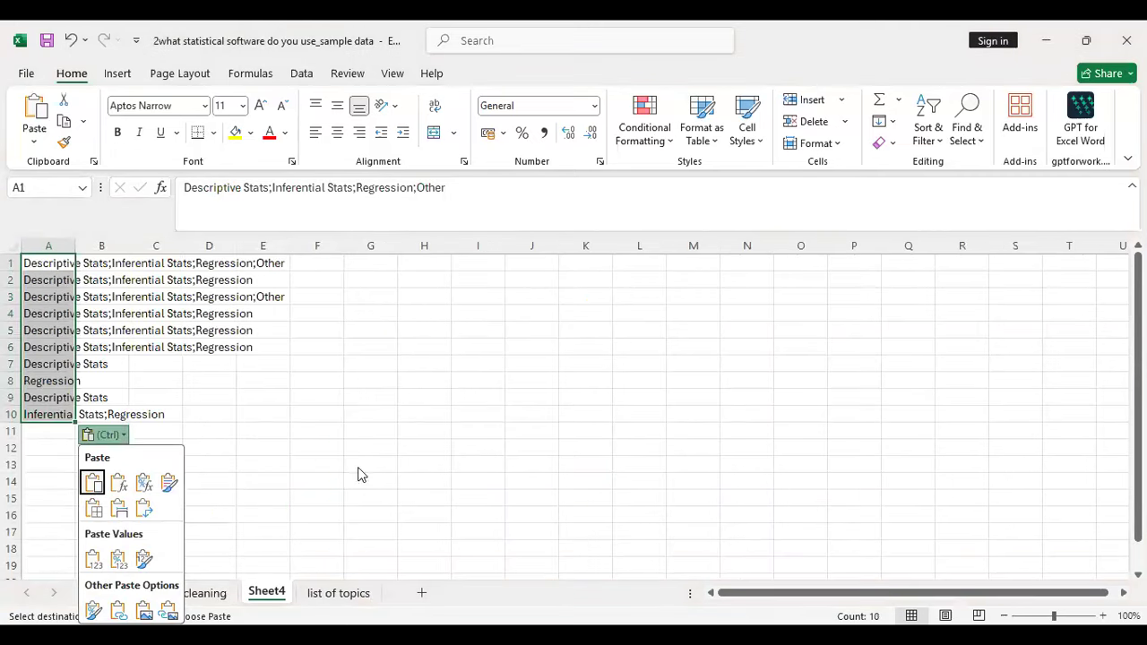
key("ctrl+z")
key("Down")
key("ctrl+v")
key("Right")
key("Right")
key("Right")
key("Right")
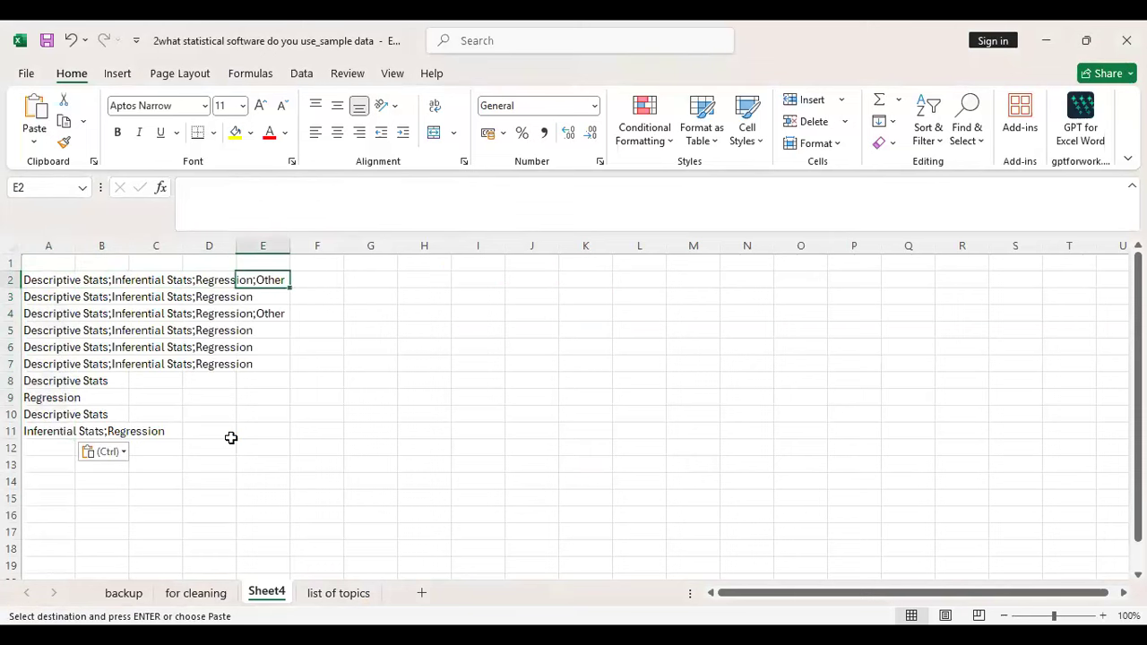
Replace Other with Correlation at the end of the response in cell A2
left_click(64, 295)
left_click(62, 281)
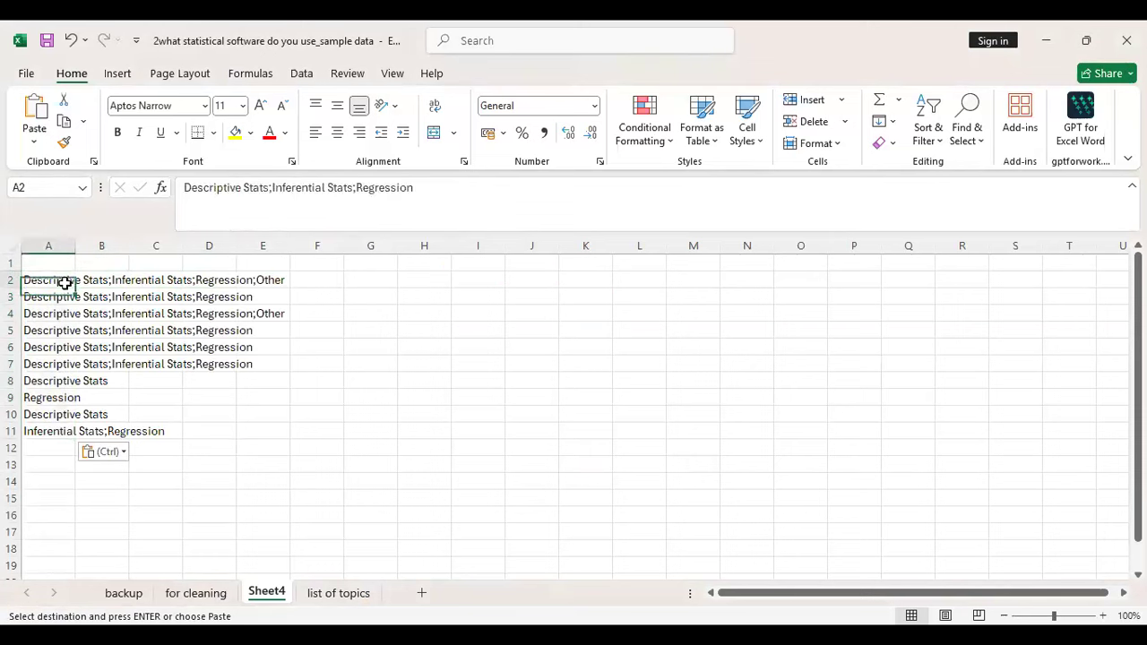
left_click(454, 187)
key("BackSpace")
key("BackSpace")
key("BackSpace")
key("BackSpace")
key("BackSpace")
type("Correlation")
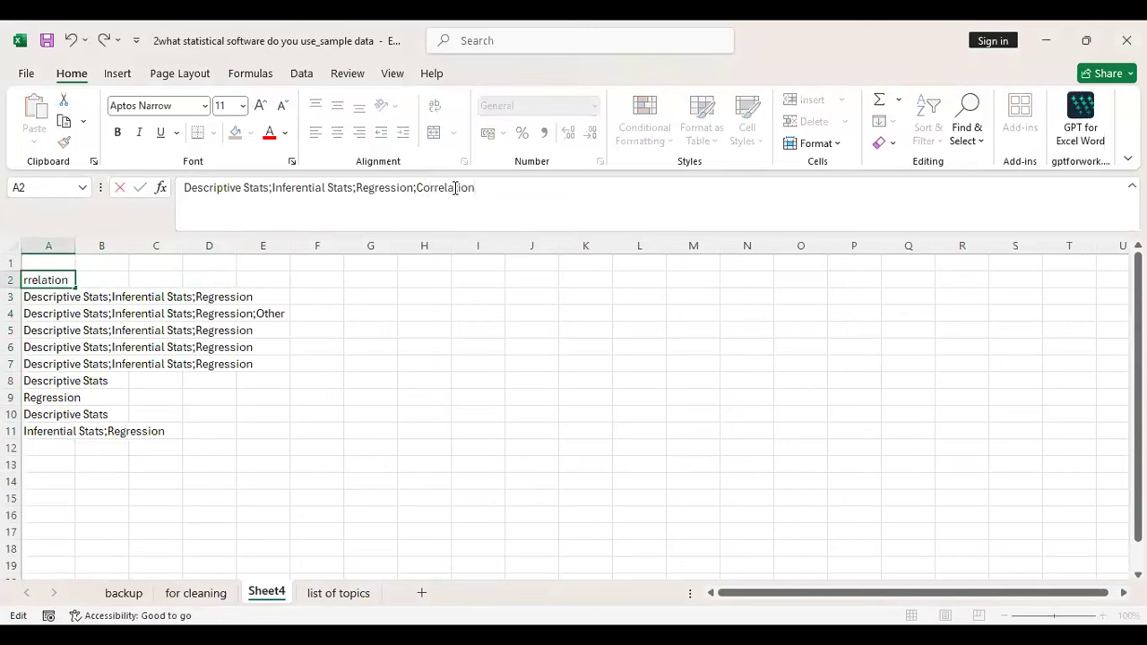
key("Return")
left_click(451, 192)
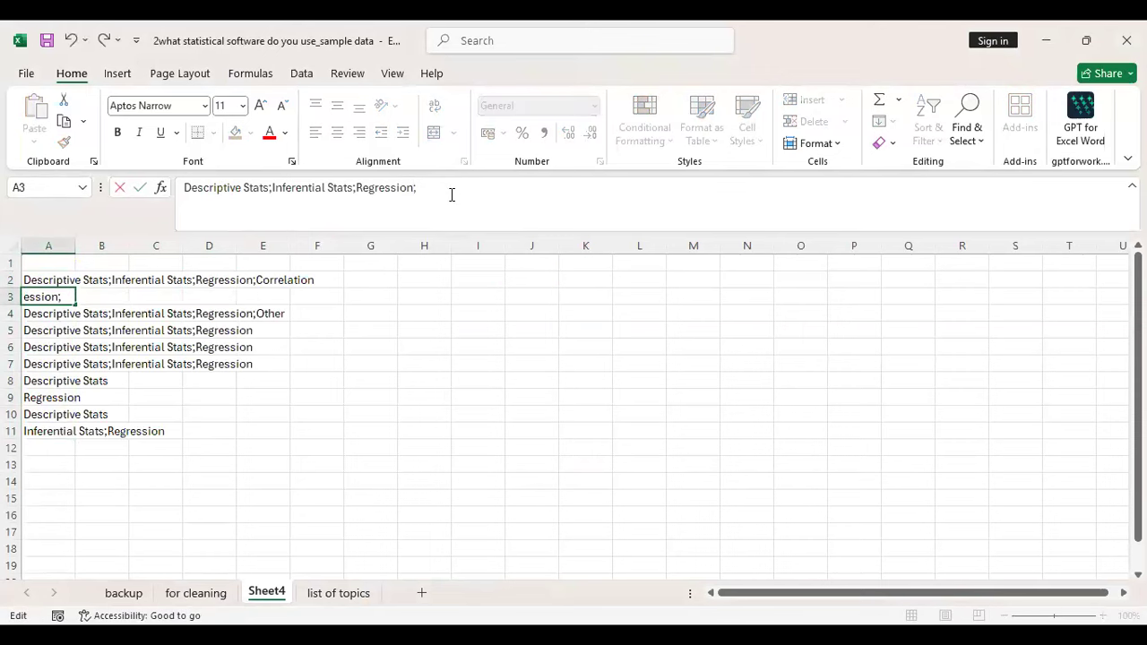
type(";")
type("Co")
key("BackSpace")
key("BackSpace")
key("BackSpace")
key("Return")
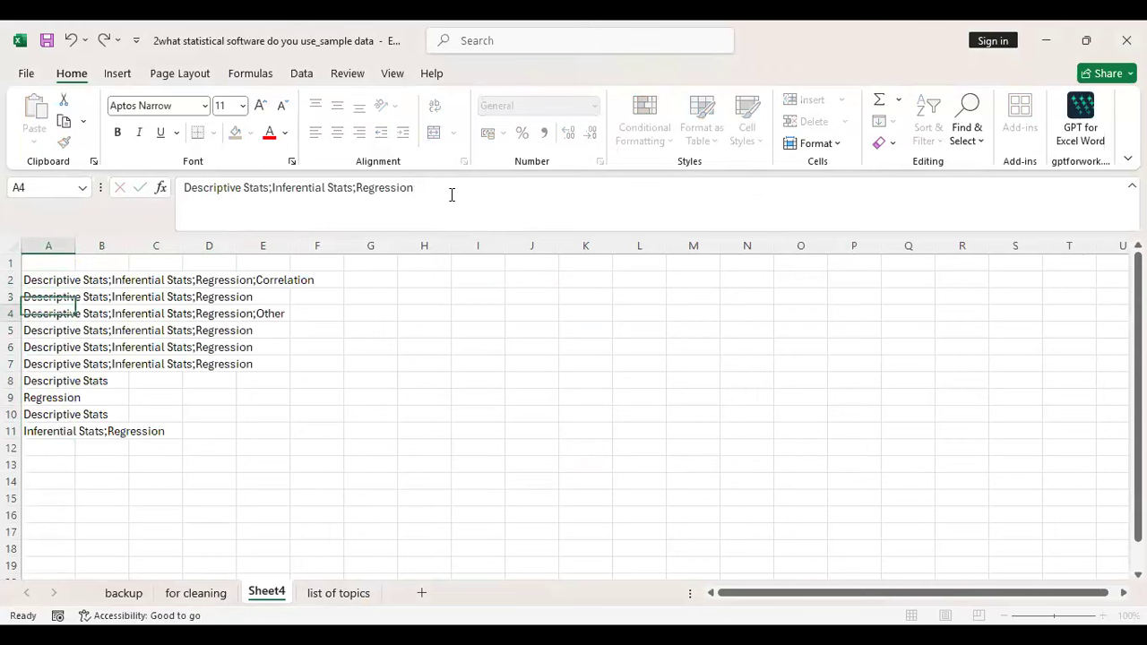
Append "; Correlation" to the Regression response in cell A9
key("Down")
key("Down")
key("Down")
key("Down")
key("Down")
left_click(452, 195)
type("; Correlati")
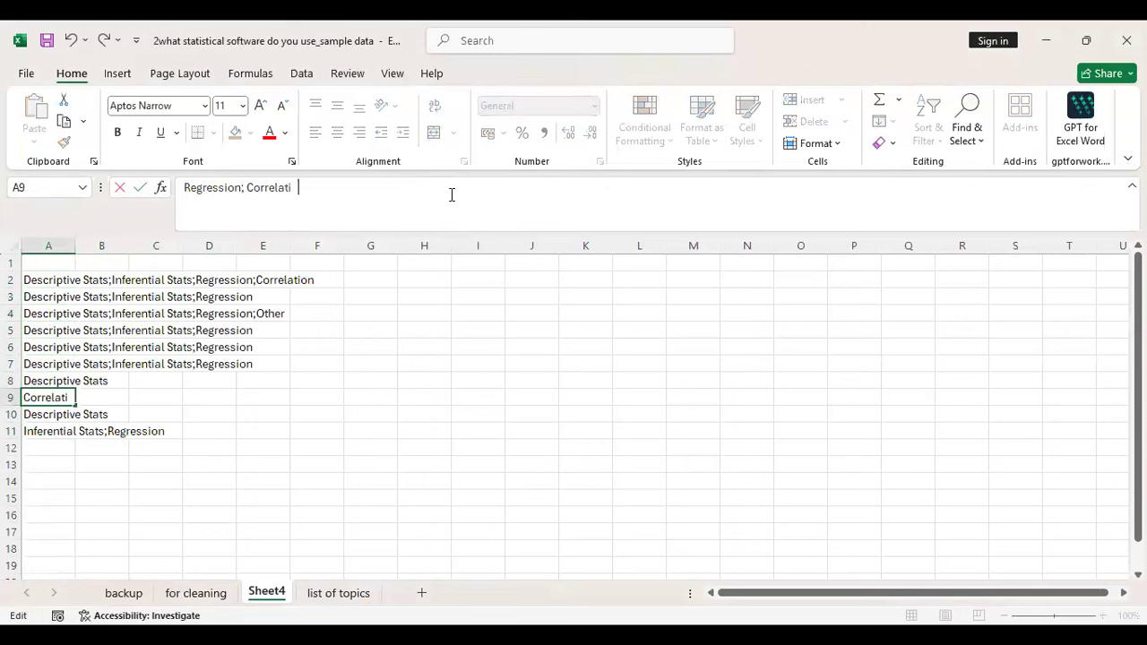
type("on")
key("Return")
key("Up")
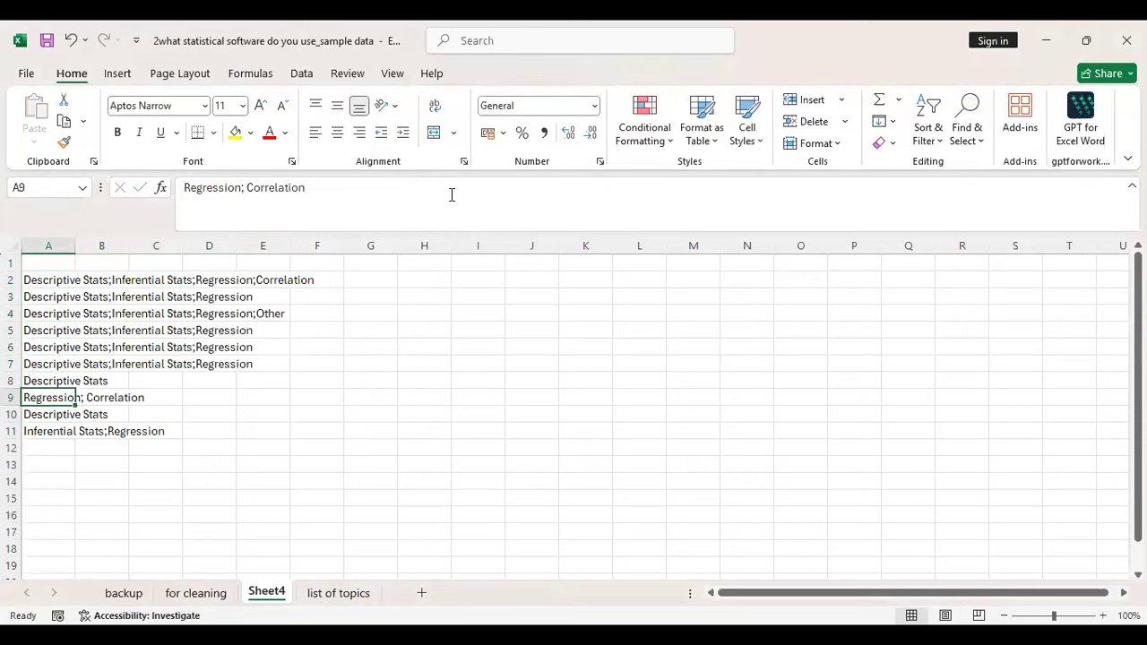
Widen column A well beyond its longest response
double_click(75, 245)
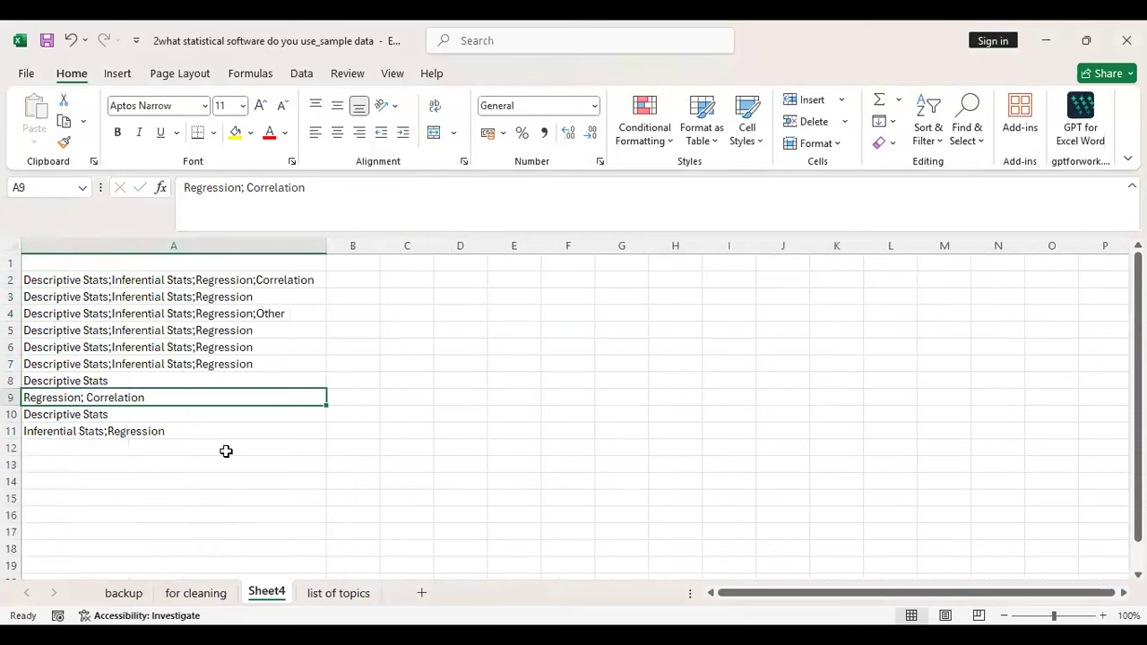
left_click(241, 281)
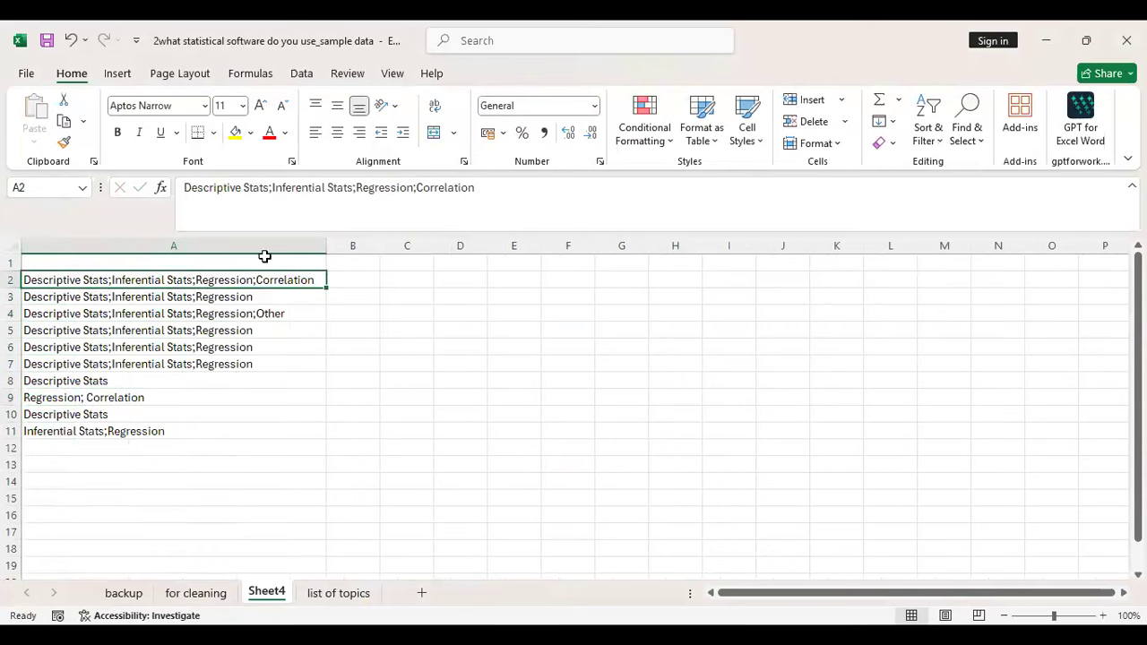
left_click_drag(321, 243, 579, 230)
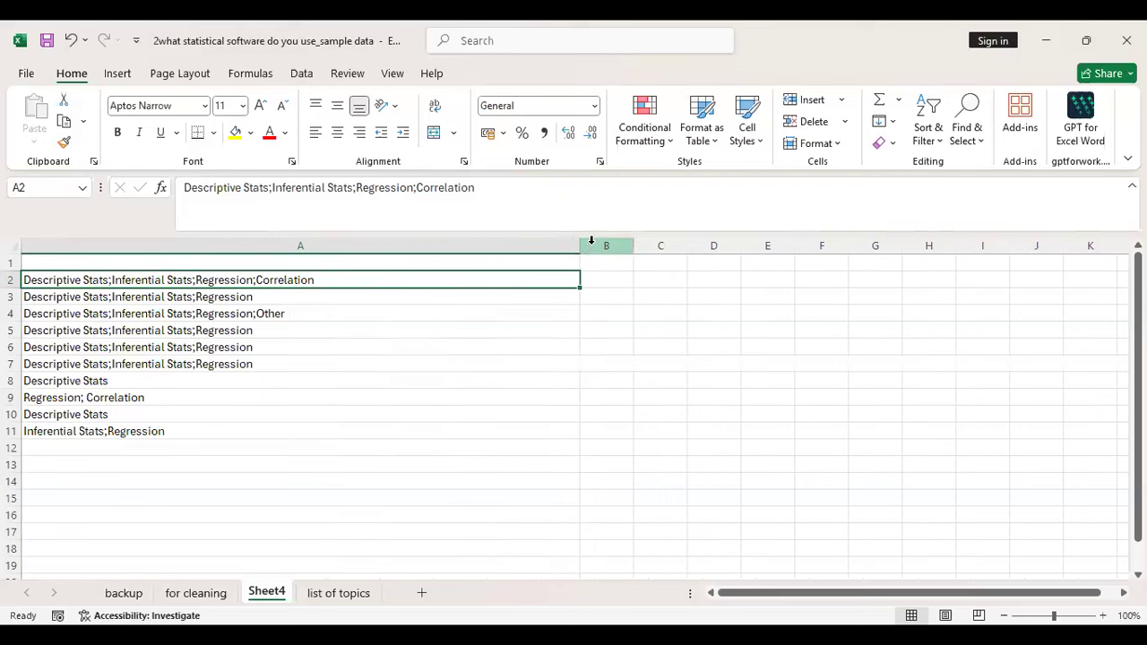
Widen column A on Sheet4 even further
left_click_drag(580, 243, 736, 243)
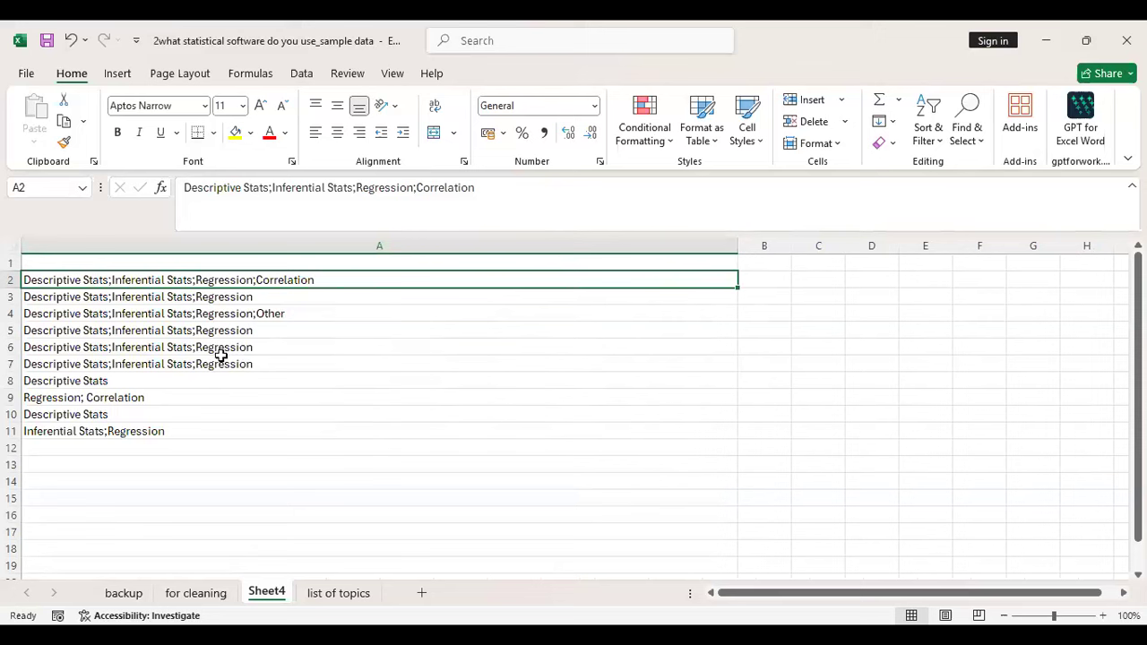
Look through the responses in column A of the for cleaning sheet down to about row 42
left_click(177, 606)
left_click(140, 385)
key("Down")
key("Down")
key("Down")
key("Down")
key("Down")
key("Down")
key("Down")
key("Down")
key("Down")
key("Down")
key("Down")
key("Down")
key("Down")
key("Down")
key("Down")
key("Down")
key("Down")
key("Down")
key("Down")
key("Down")
key("Down")
key("Down")
key("Down")
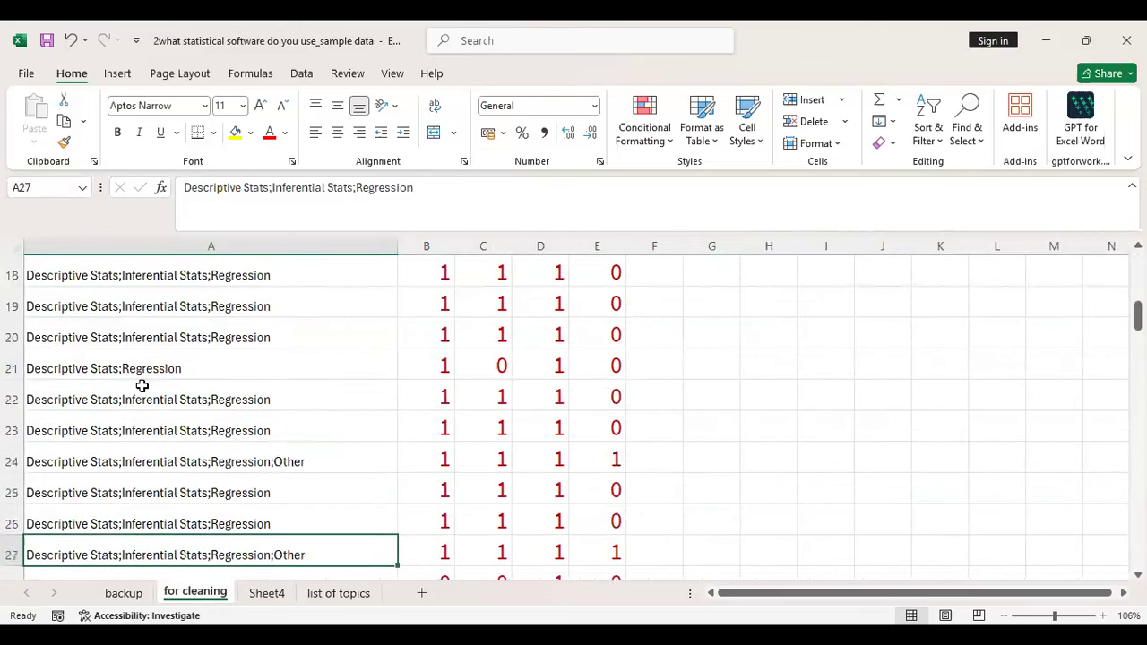
key("Up")
key("Up")
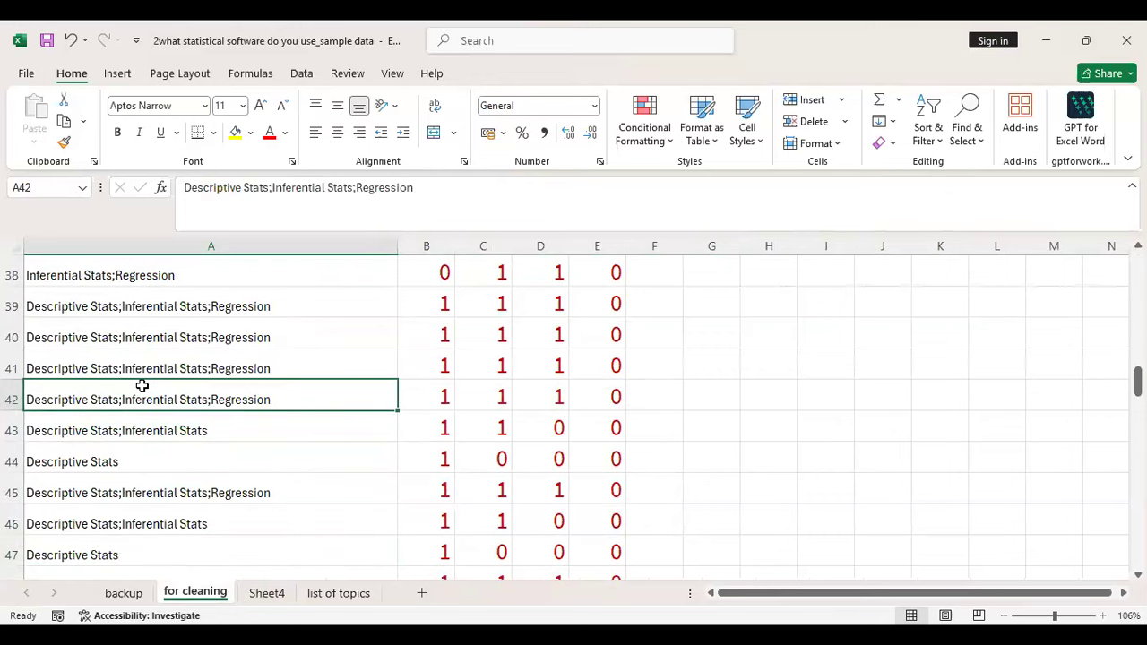
Check the coded values in column B back up to row 6 and the column A responses around rows 10 to 13
key("Right")
key("Up")
key("Up")
key("Up")
key("Up")
key("Up")
key("Up")
key("Up")
key("Up")
key("Up")
key("Up")
key("Up")
key("Up")
key("Up")
key("Up")
key("Up")
key("Up")
key("Up")
key("Up")
key("Up")
key("Up")
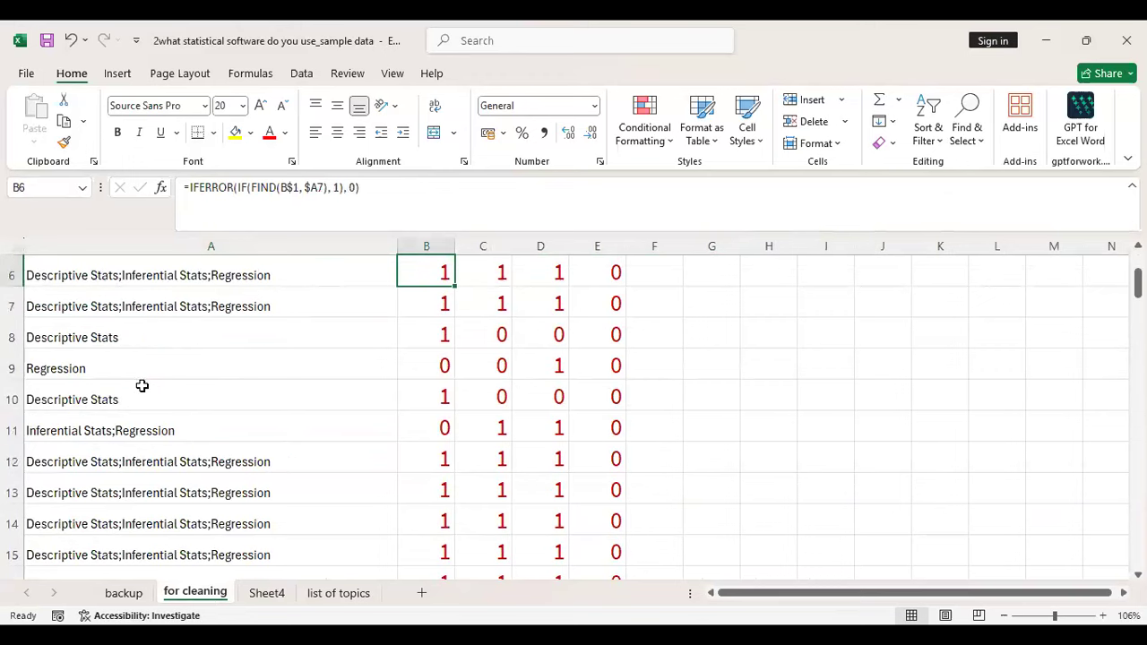
key("Left")
key("Down")
key("Down")
key("Down")
key("Down")
key("Down")
key("Down")
key("Down")
key("Up")
key("Up")
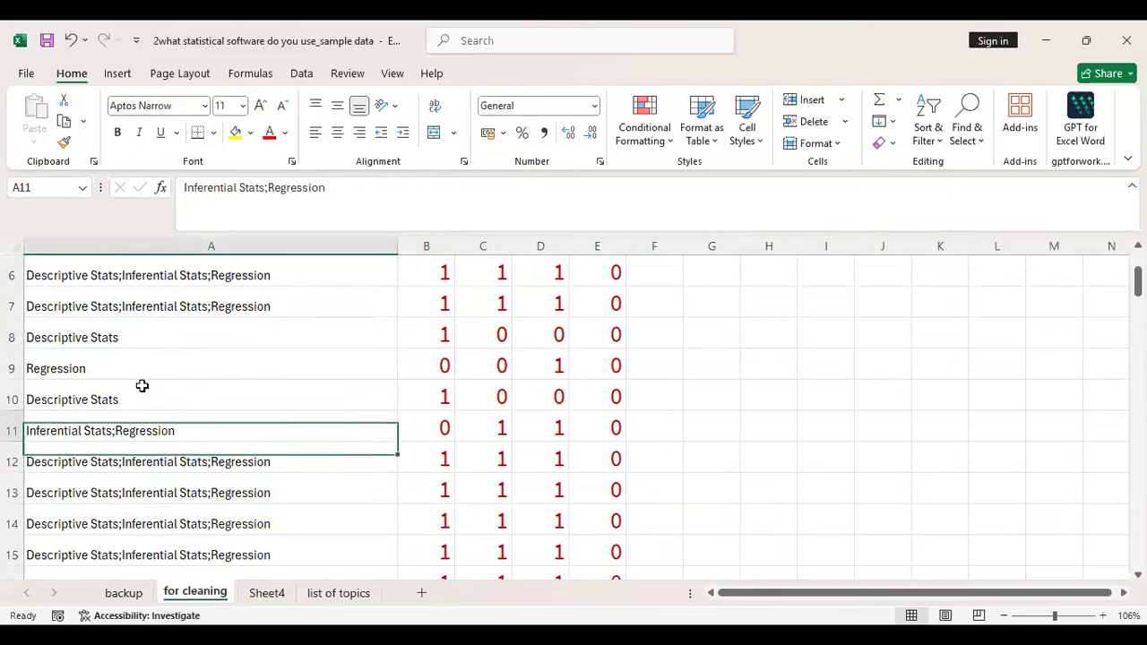
key("Up")
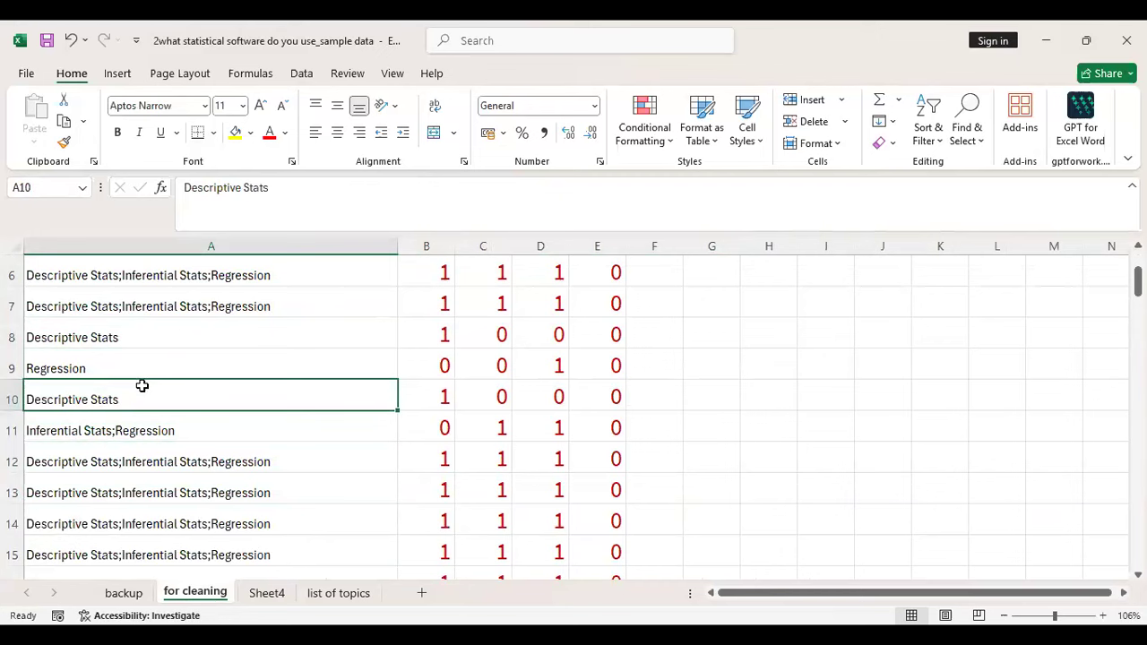
Review the four topics in A1:A4 of the list of topics sheet, from Descriptive Stats to Other
left_click(330, 595)
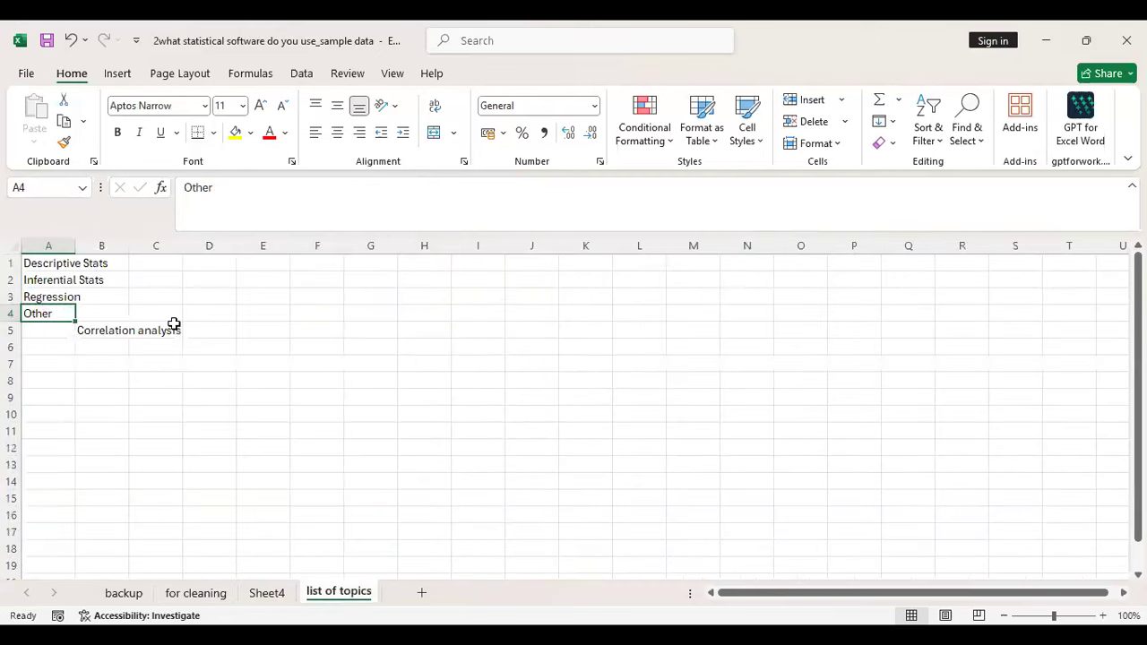
key("Up")
key("Up")
key("Up")
key("shift+Down")
key("shift+Down")
key("shift+Down")
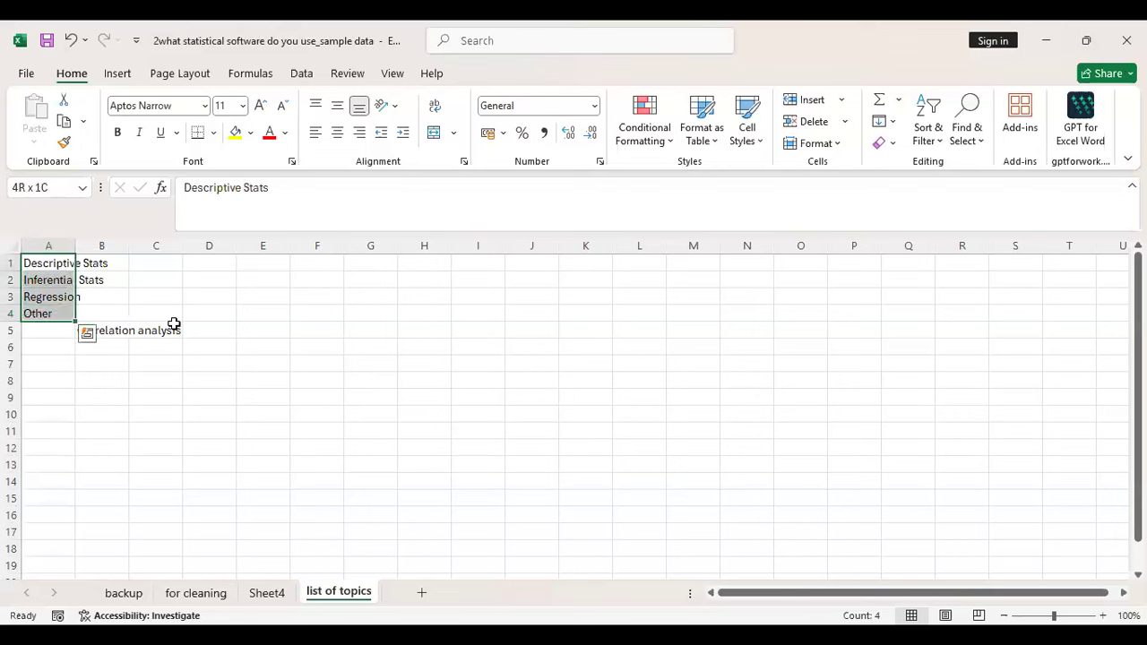
key("ctrl+q")
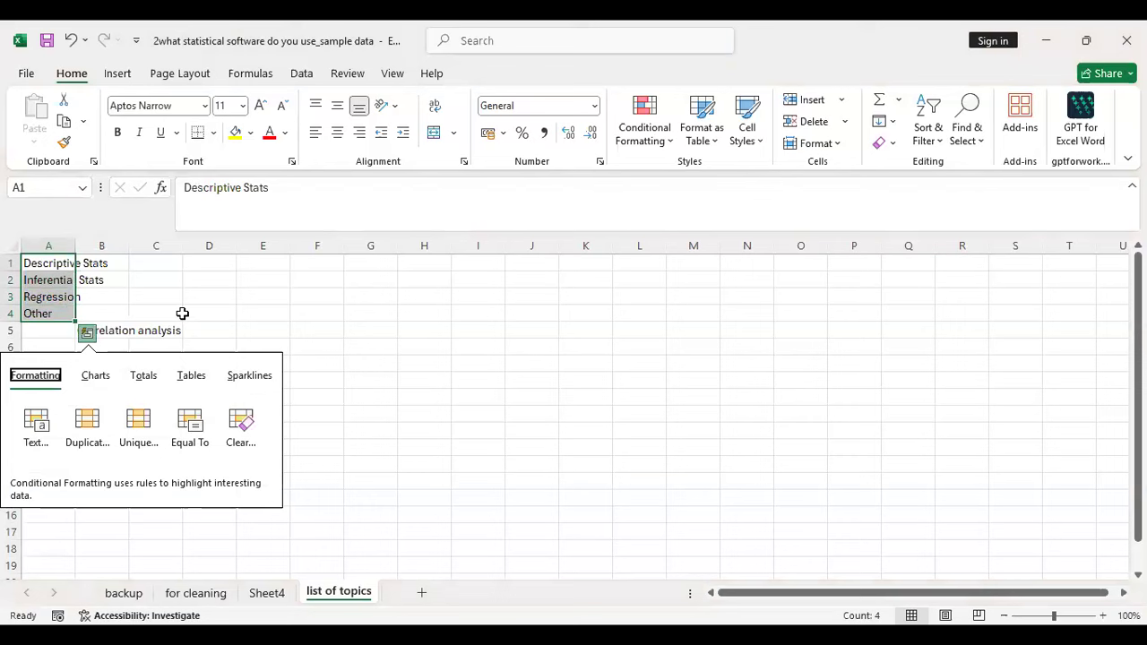
Copy the responses in cells A2:A10 of the for cleaning sheet
left_click(267, 596)
left_click(197, 594)
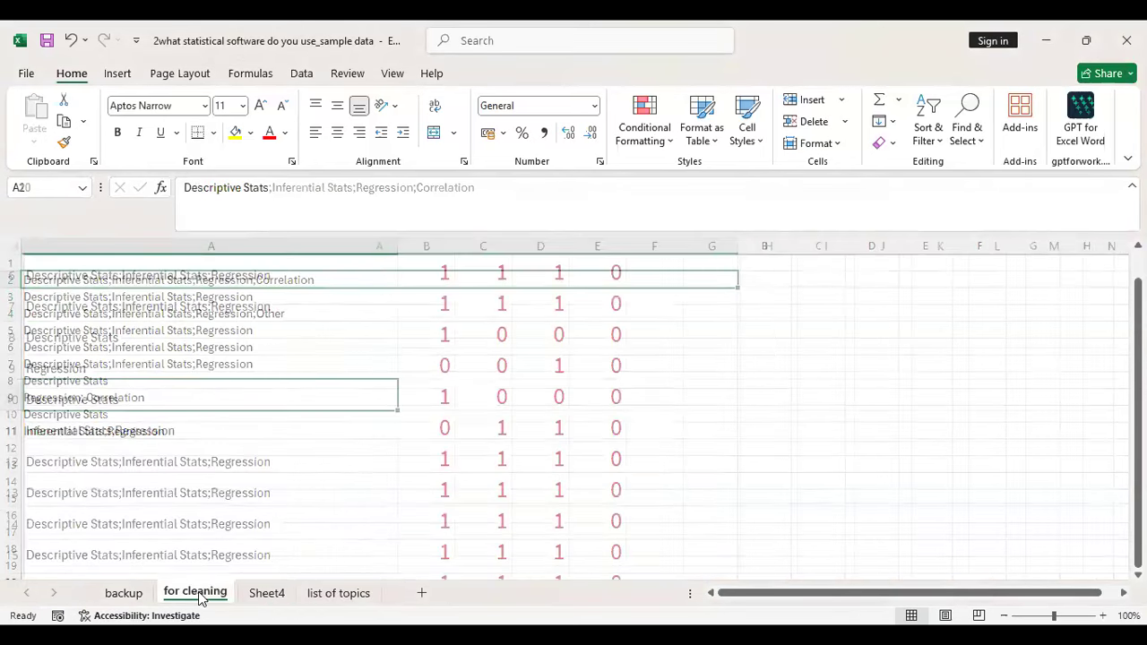
key("Up")
key("Up")
key("Up")
key("Up")
key("Up")
key("Up")
key("Up")
key("Up")
key("Up")
key("Down")
key("shift+Down")
key("shift+Down")
key("shift+Down")
key("shift+Down")
key("shift+Down")
key("shift+Down")
key("shift+Down")
key("shift+Down")
key("shift+Down")
key("shift+Down")
key("shift+Down")
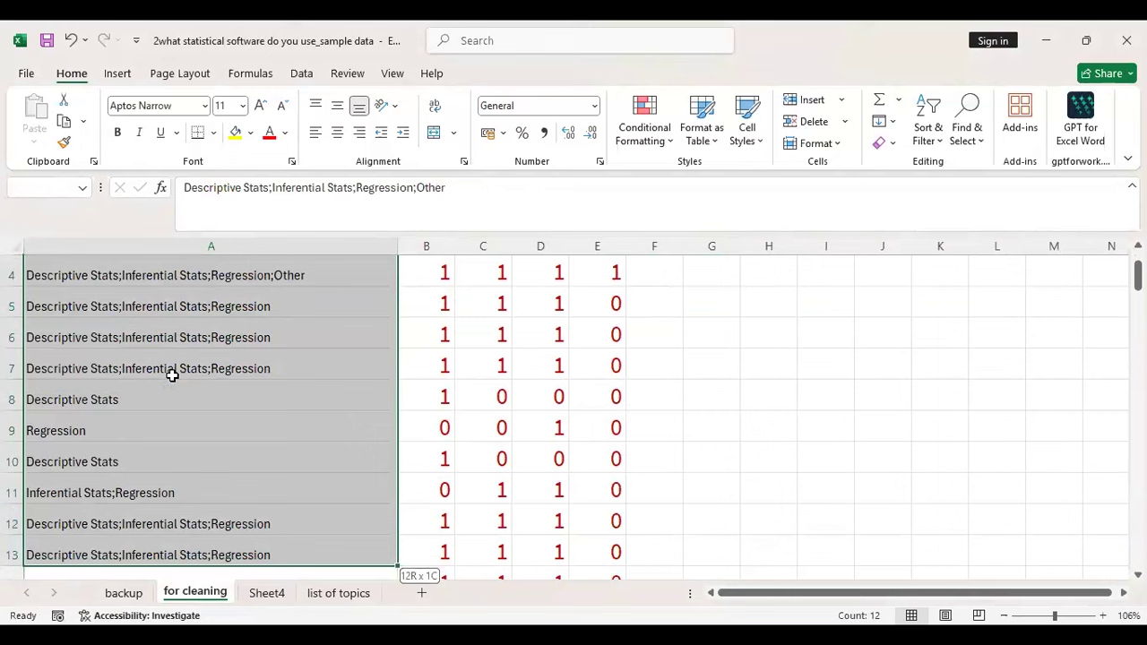
key("shift+Up")
key("shift+Up")
key("shift+Up")
key("ctrl+c")
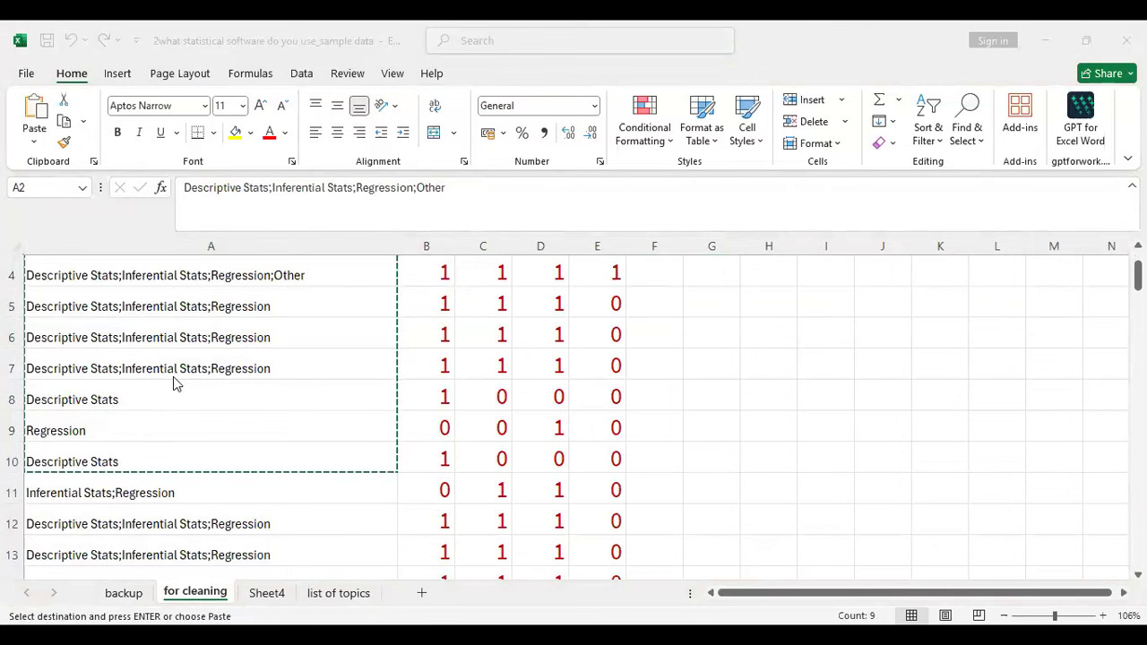
Switch to SPSS and paste the copied responses into the first cell of the empty Untitled2 dataset
key("alt+Tab")
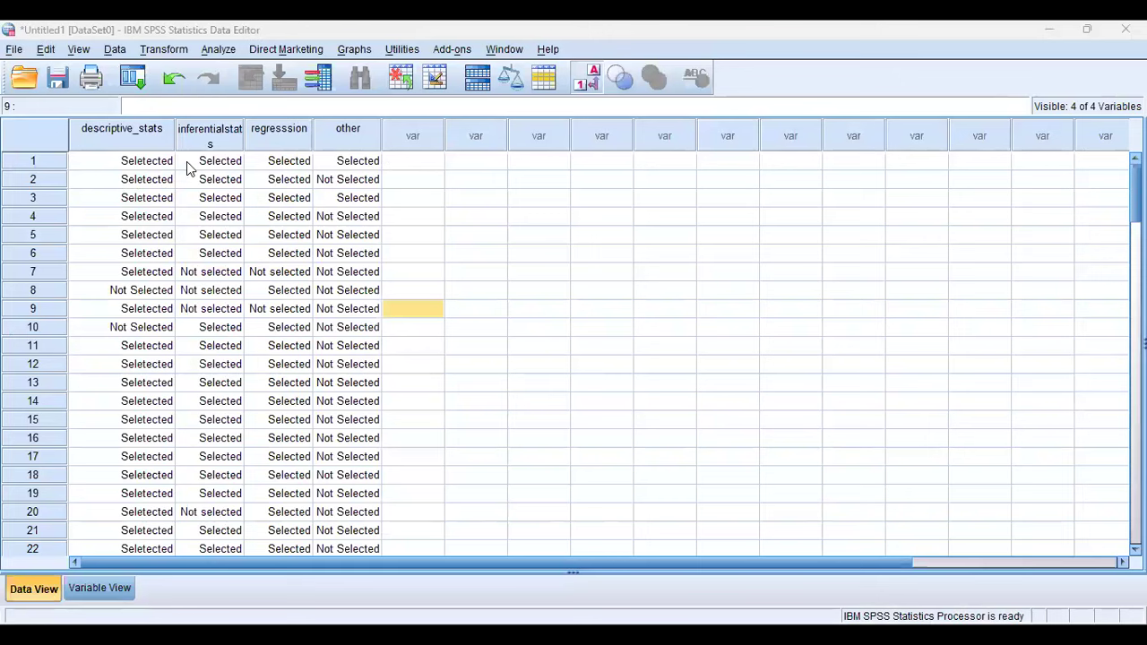
right_click(102, 150)
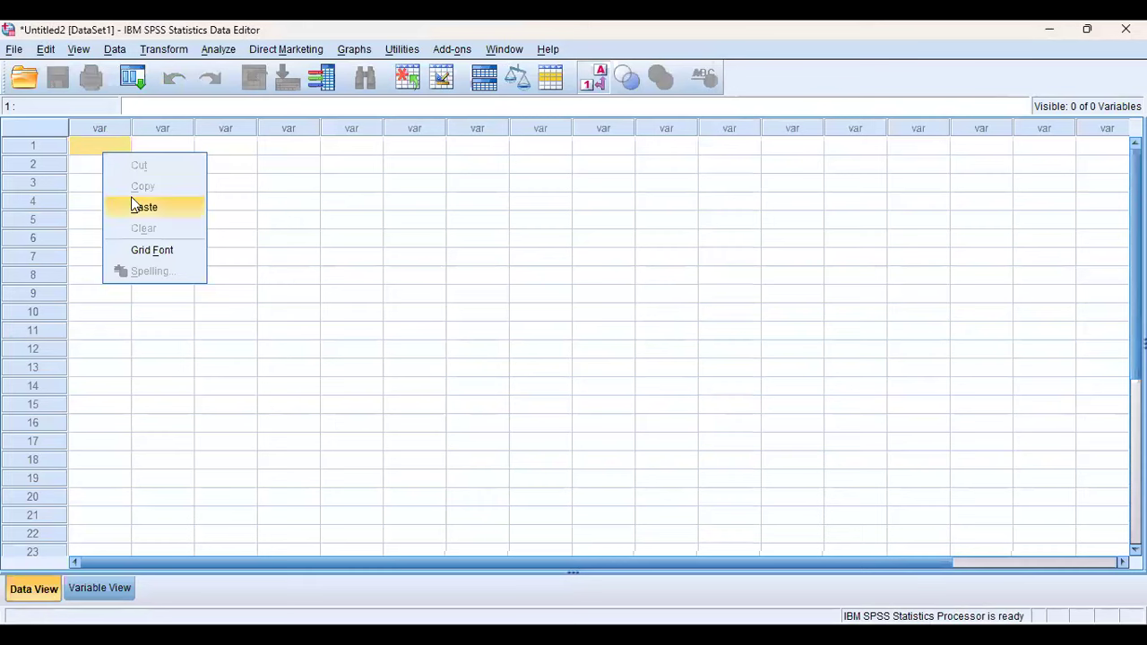
left_click(134, 204)
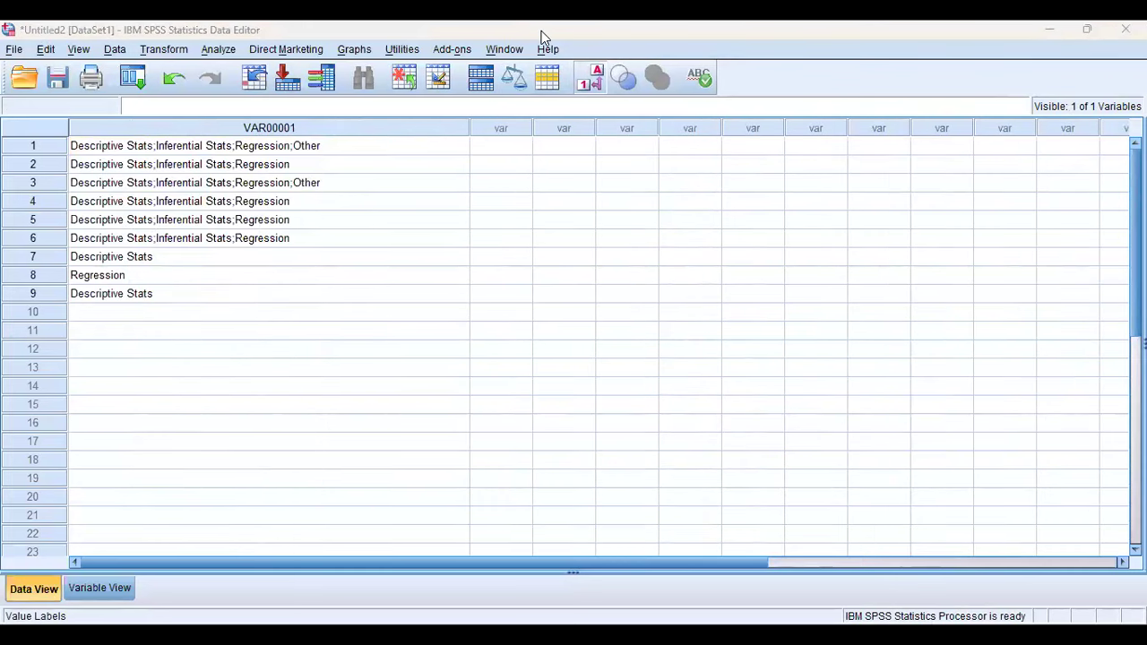
Set up a Frequencies analysis with VAR00001 as the variable
left_click(219, 49)
mouse_move(285, 90)
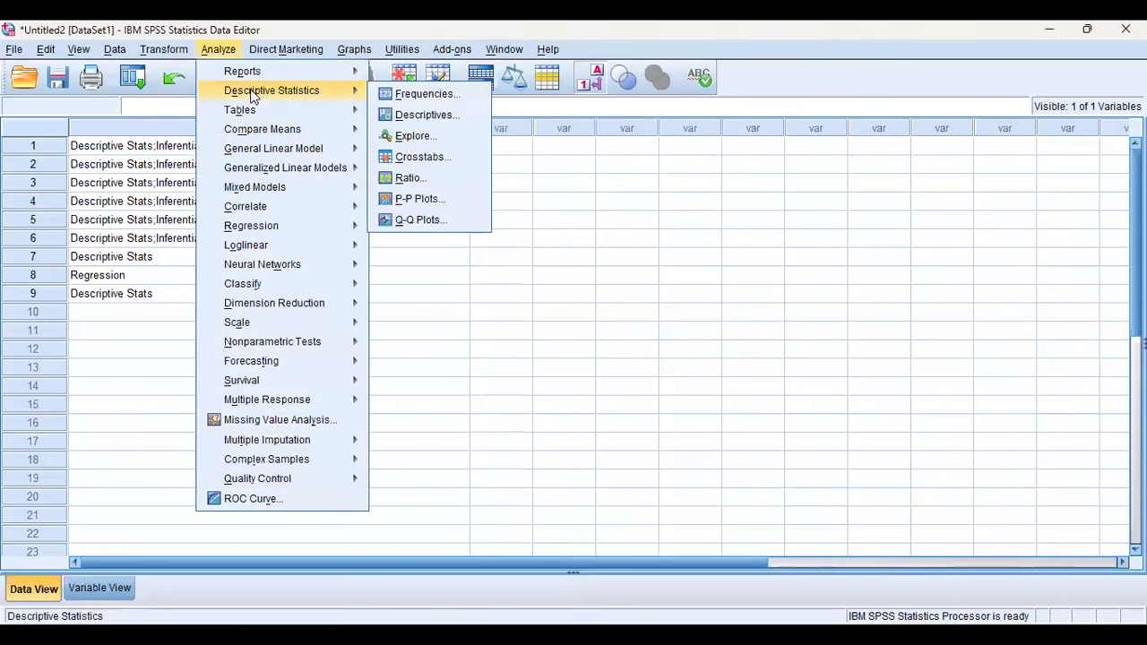
left_click(398, 95)
left_click(539, 314)
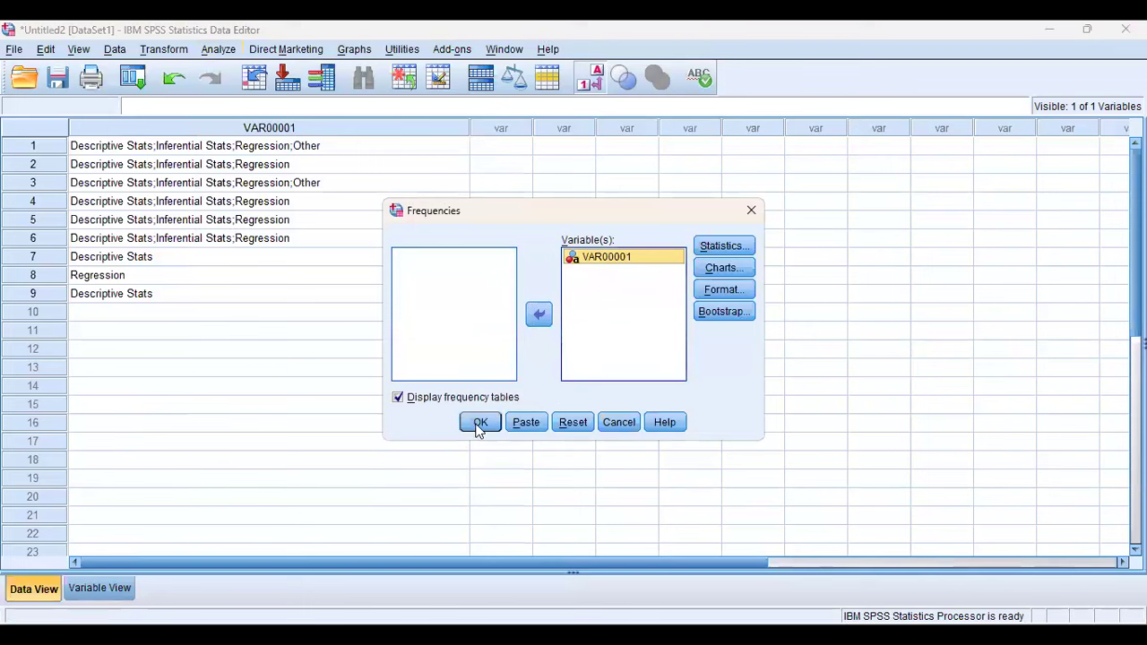
Run the Frequencies analysis on VAR00001 and review its frequency table in the output
left_click(481, 426)
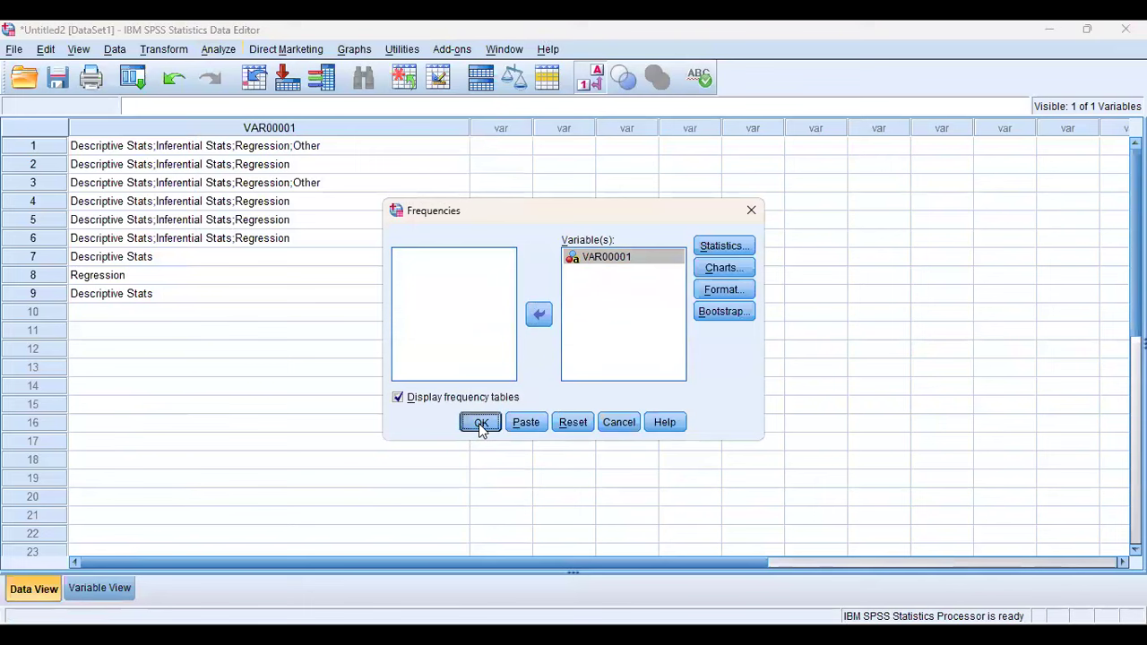
scroll(296, 535, "up", 3)
scroll(296, 535, "down", 1)
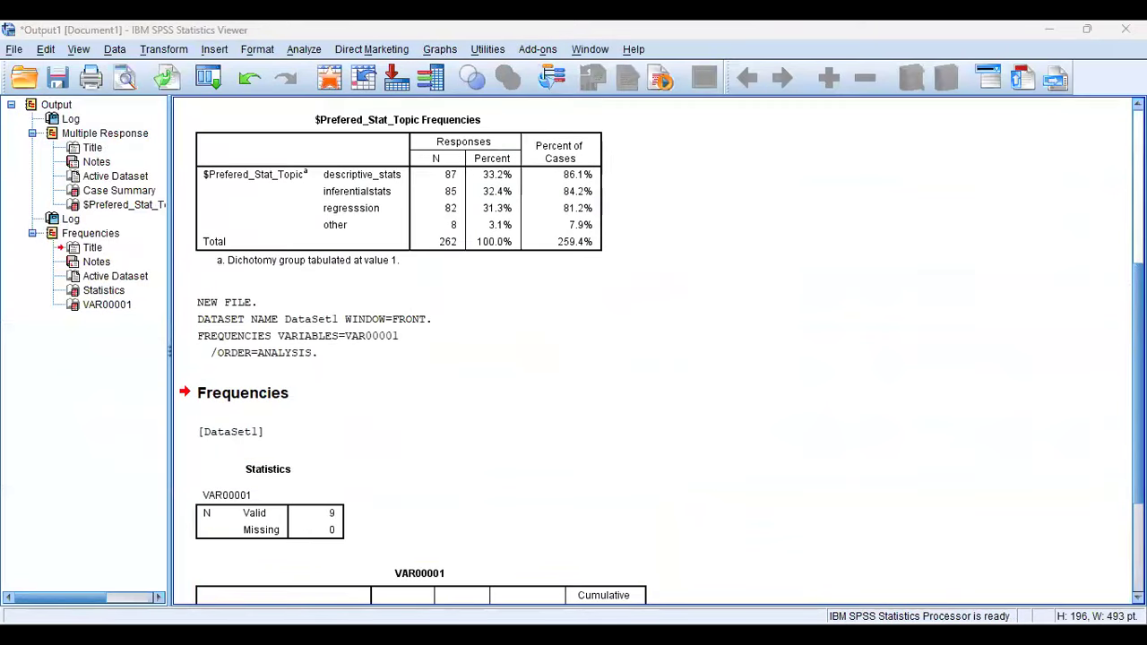
scroll(545, 557, "down", 3)
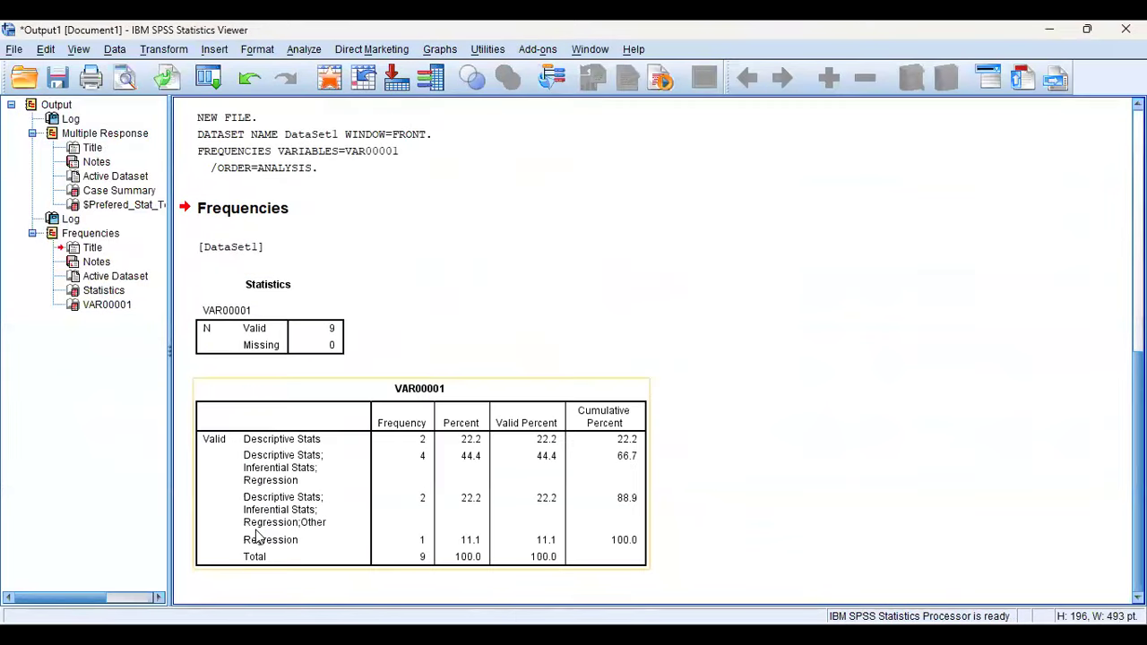
scroll(256, 535, "up", 3)
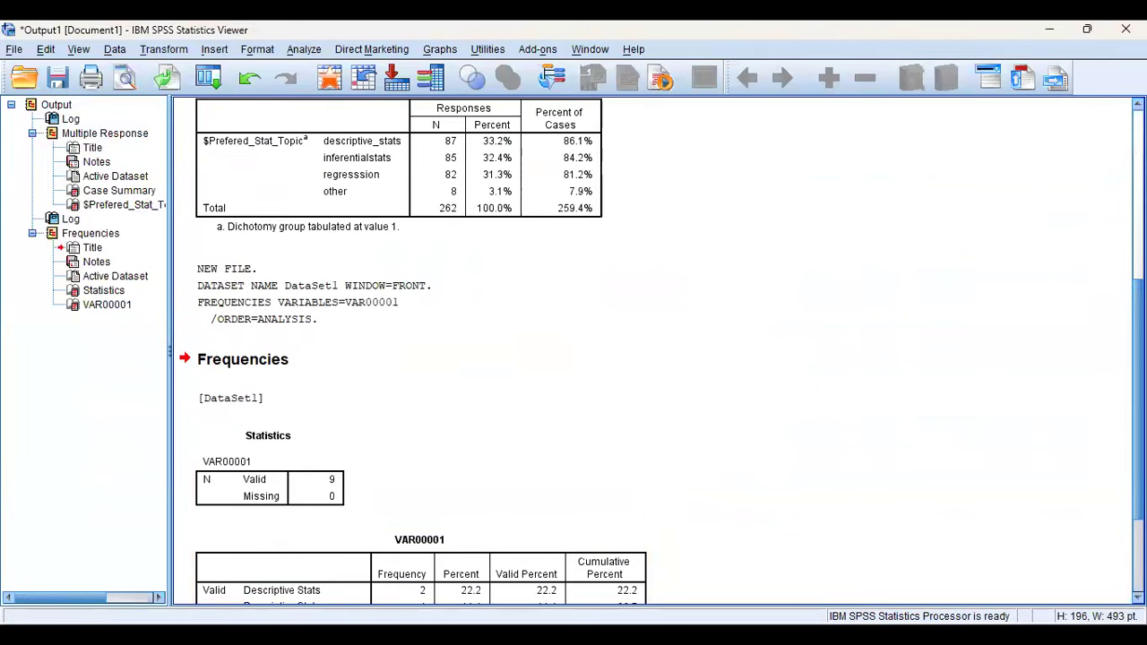
scroll(333, 558, "down", 3)
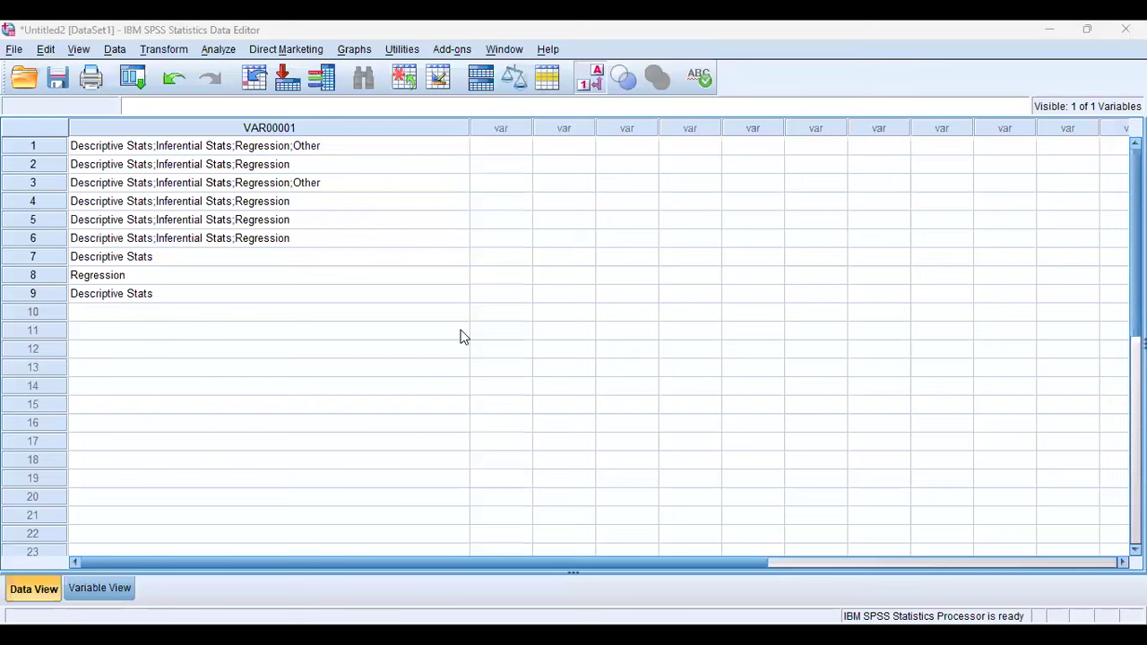
Close the Untitled2 dataset without saving its changes
left_click(413, 238)
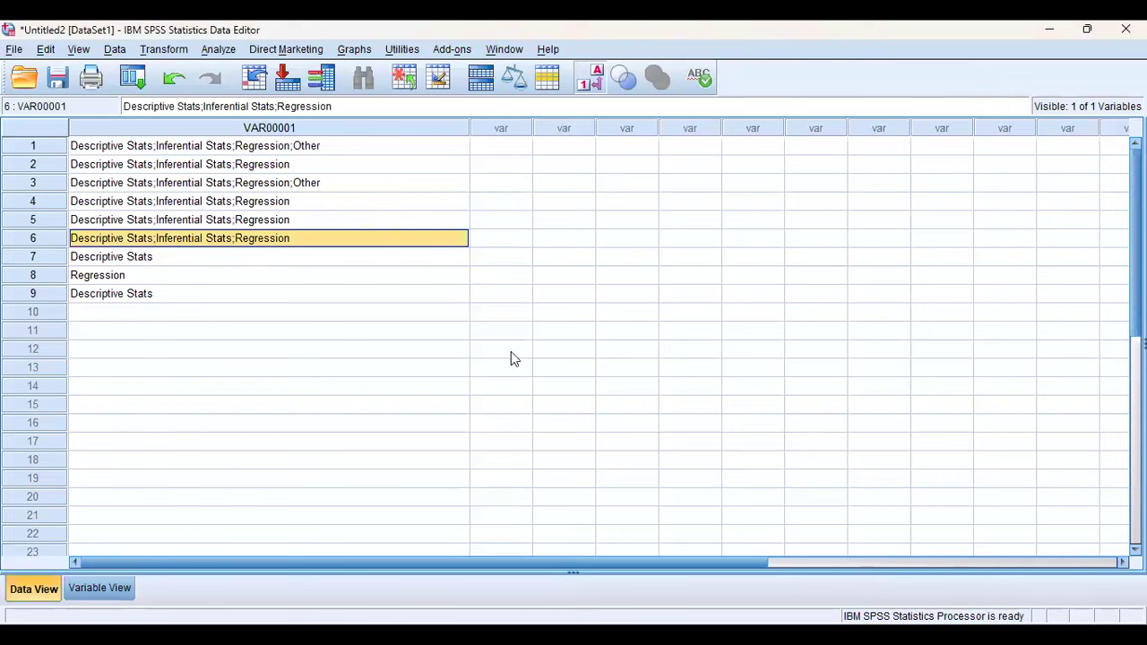
key("alt+Tab")
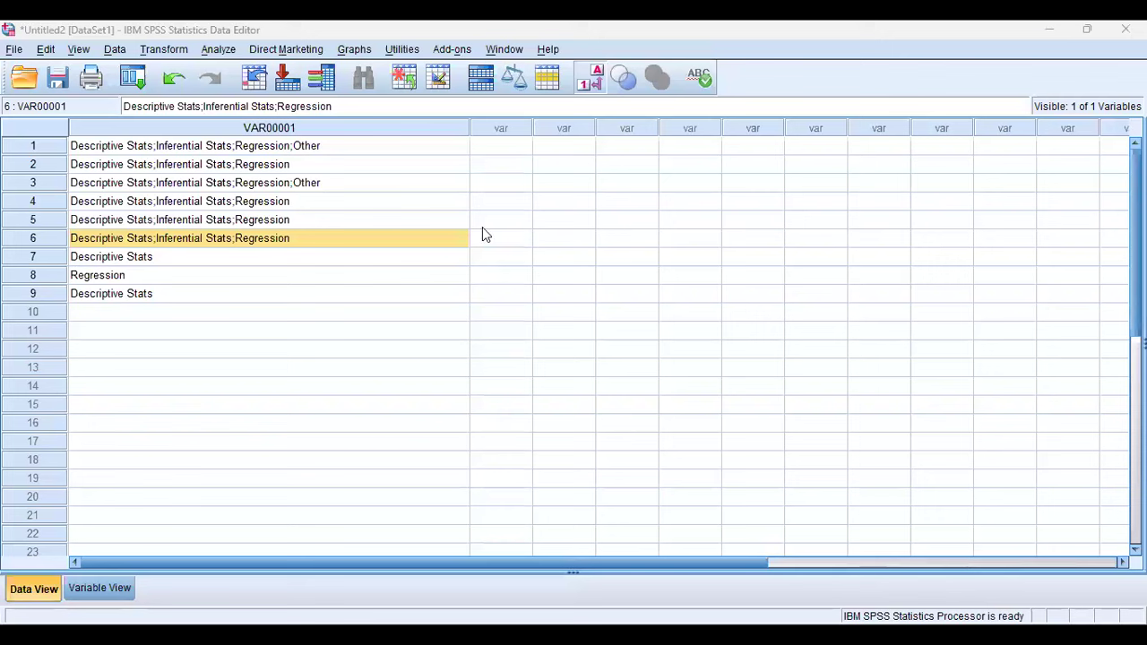
left_click(509, 238)
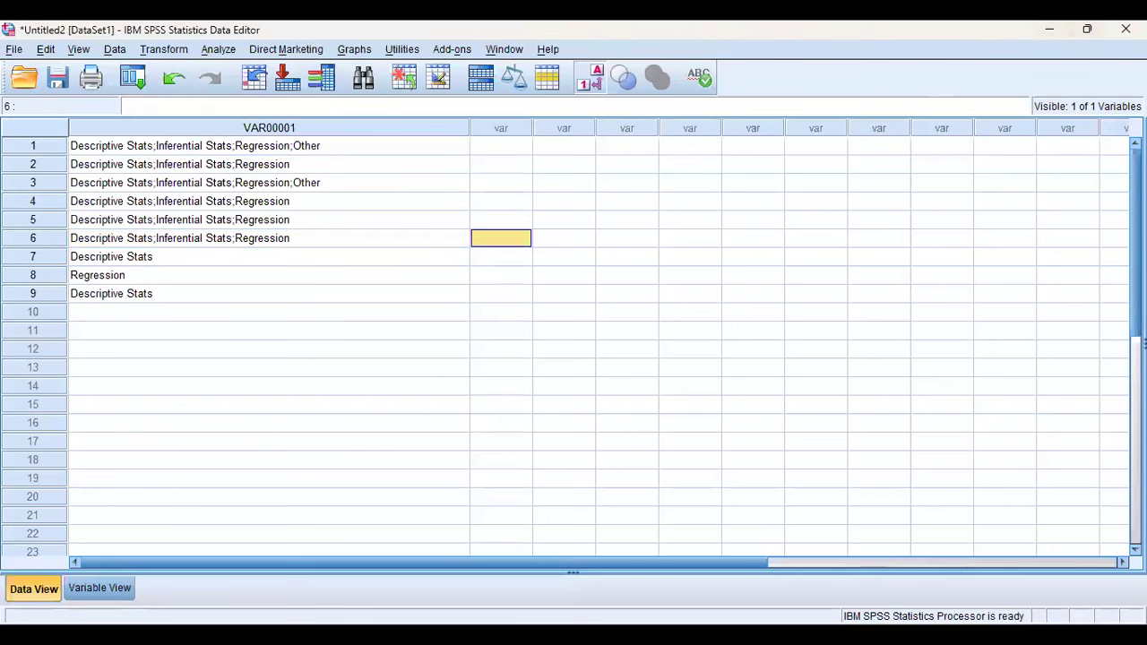
left_click(1125, 29)
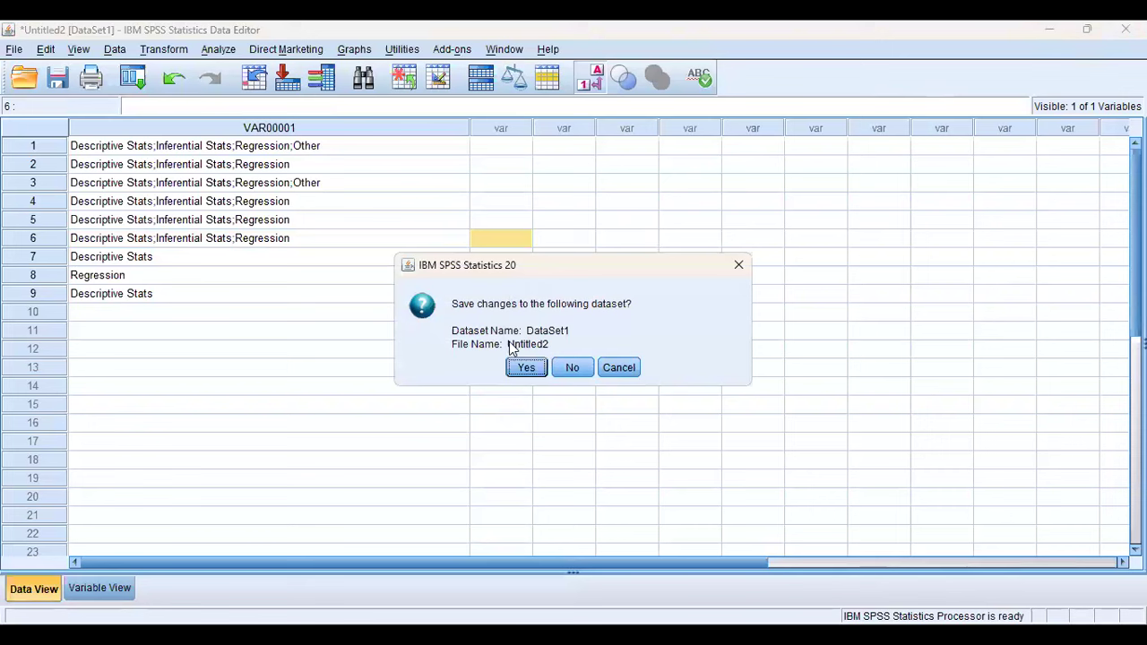
left_click(565, 368)
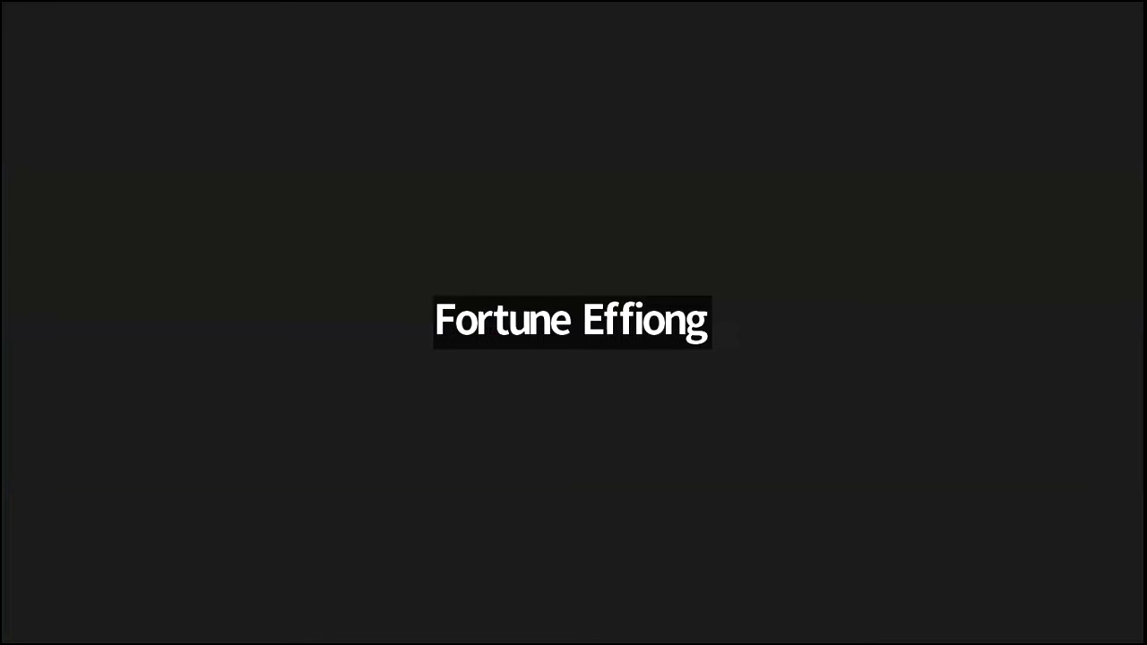
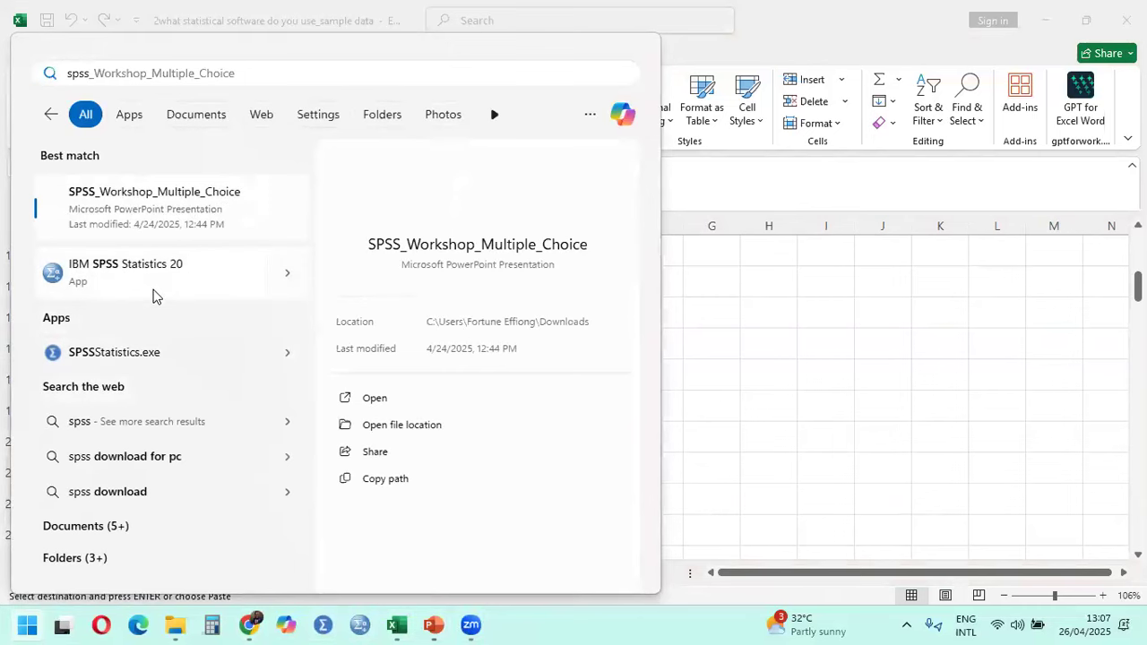
Launch IBM SPSS Statistics 20 and start an empty dataset for typing in data
left_click(154, 289)
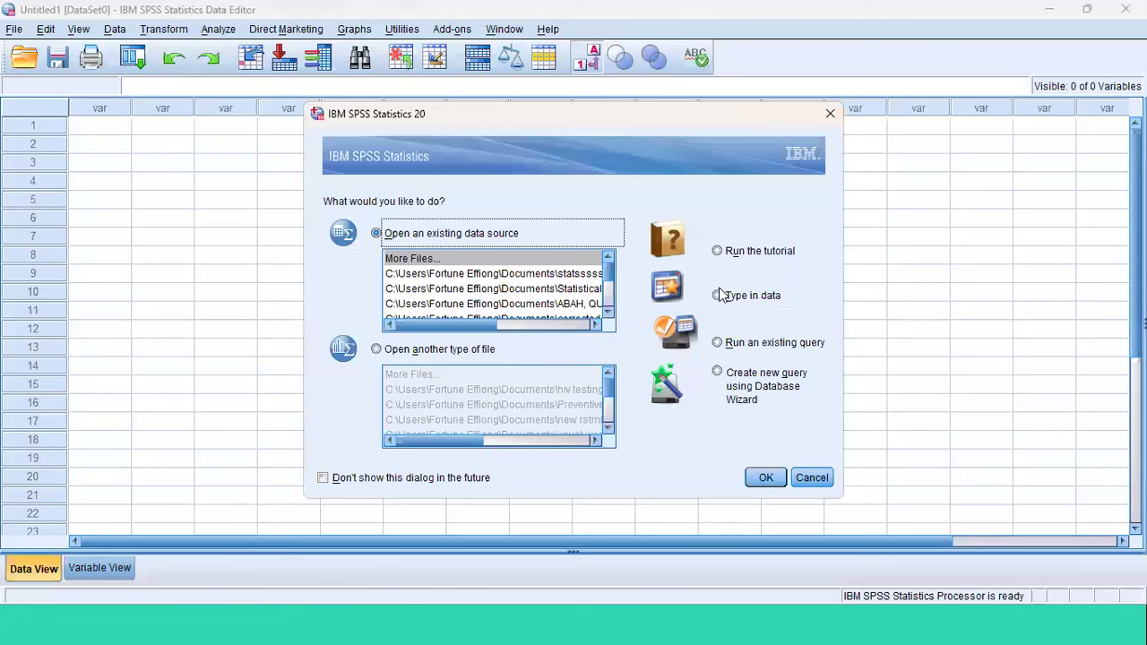
left_click(717, 297)
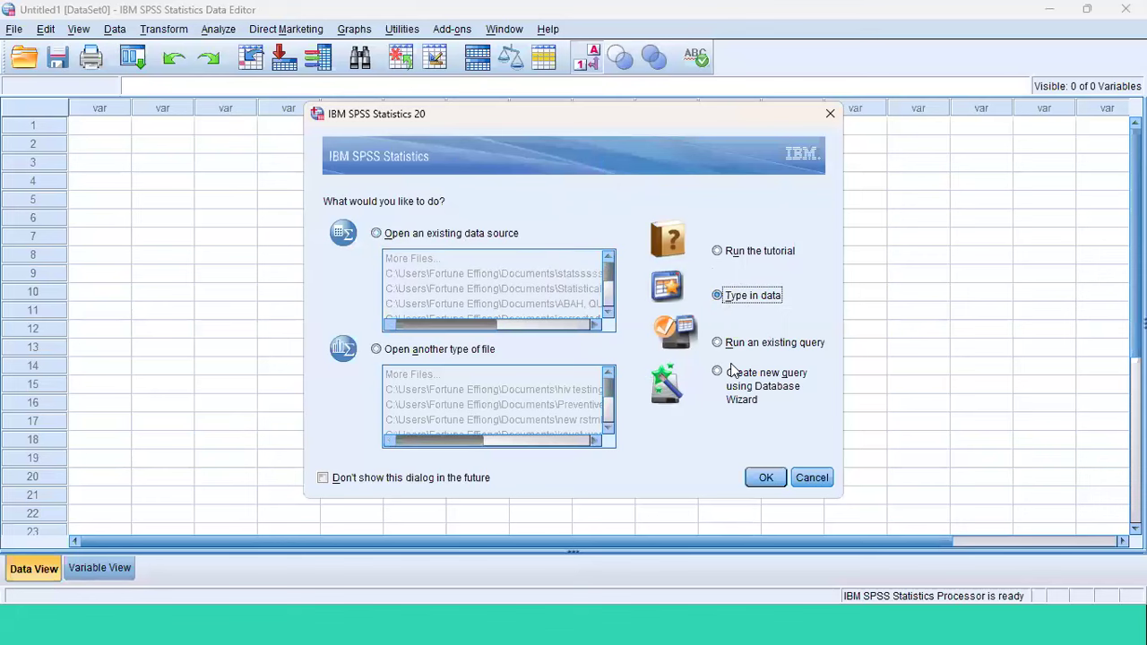
left_click(764, 478)
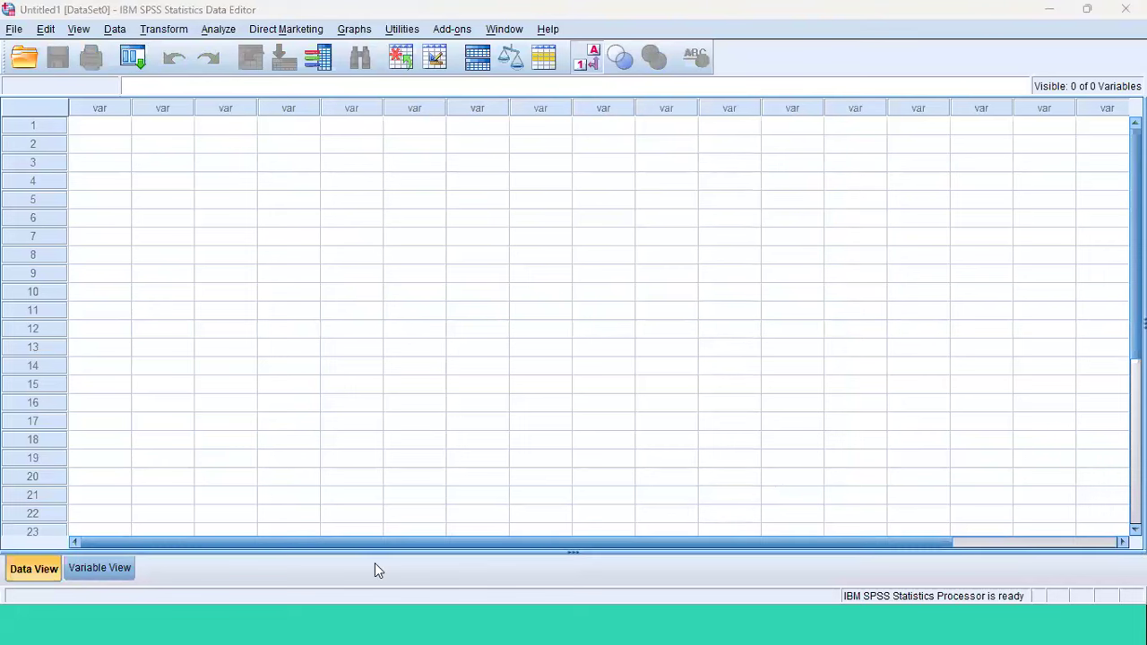
Open the recent workbook What_Stats_Tool_Sample_Data from File Explorer in Excel
key("super")
left_click(184, 626)
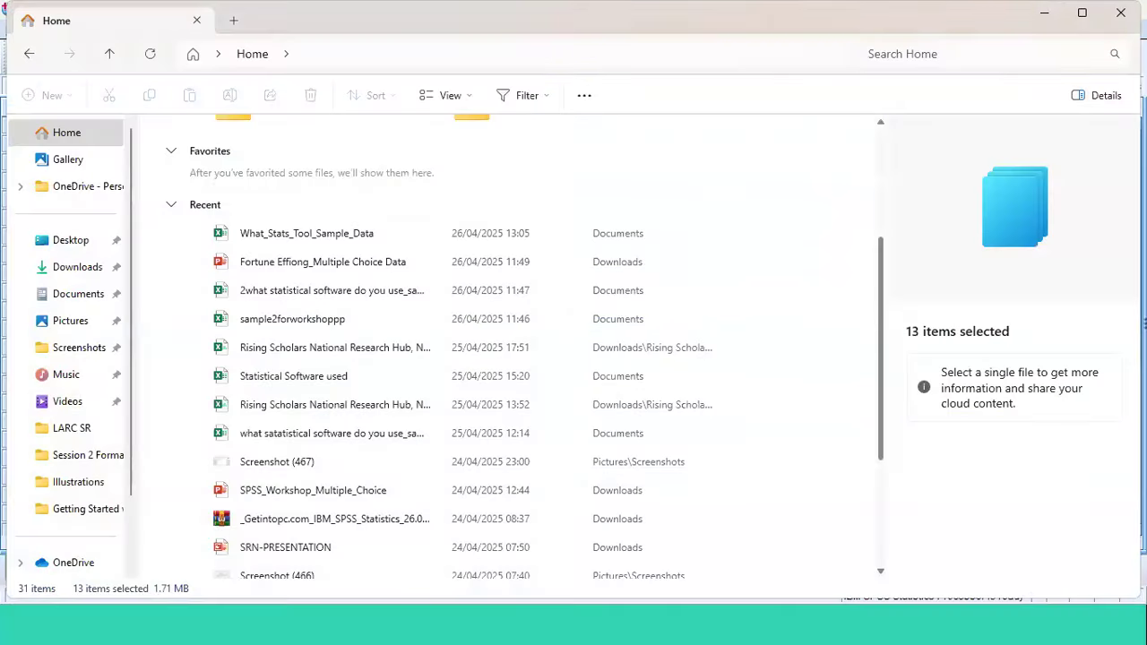
double_click(338, 240)
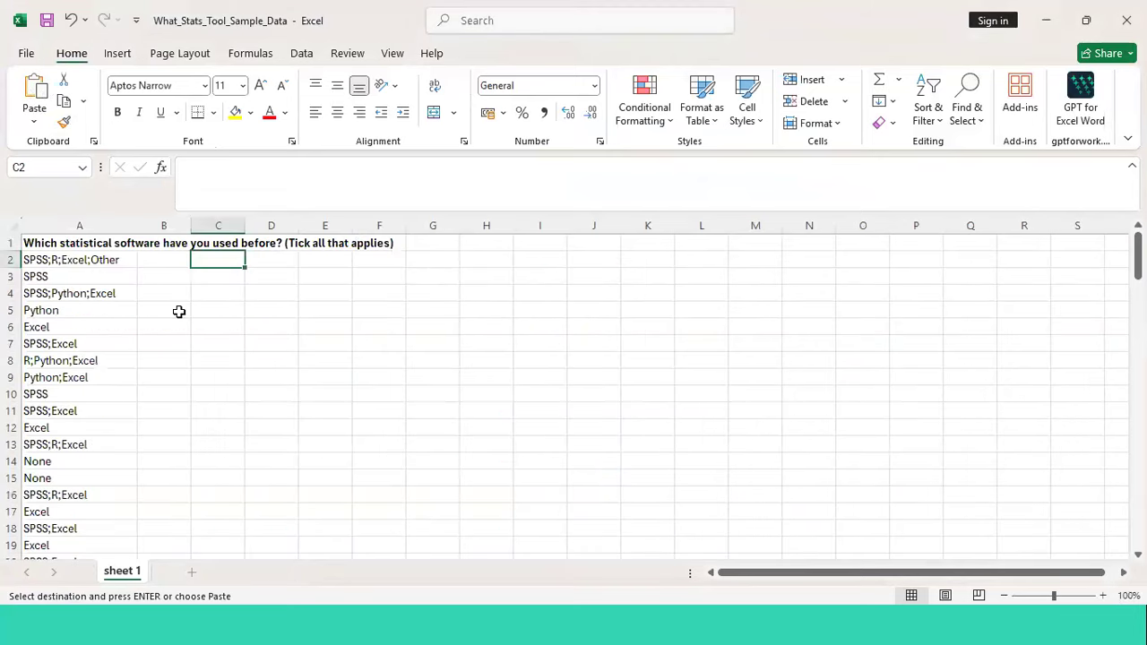
Look through the statistical software responses in column A to the last entry and return to the heading in A1
key("Left")
key("Up")
key("Down")
key("Down")
key("Down")
key("Down")
key("Down")
key("Down")
key("Down")
key("Down")
key("Down")
key("Down")
key("Down")
key("Down")
key("Down")
key("Down")
key("Down")
key("Down")
key("Down")
key("Down")
key("Down")
key("Down")
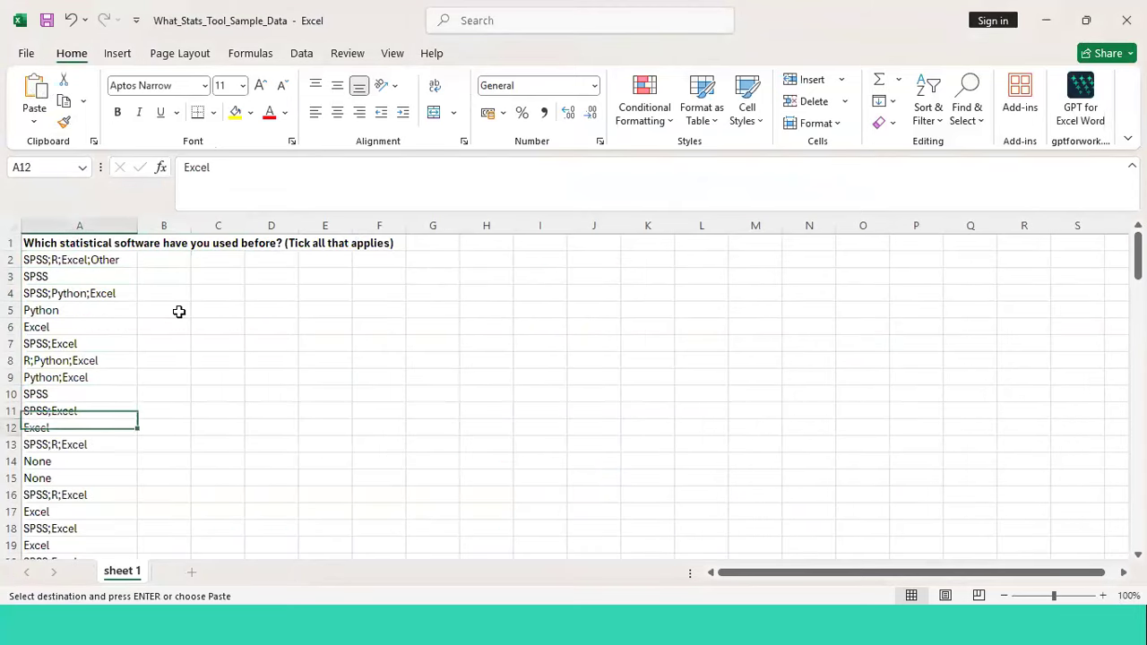
key("Down")
key("Down")
key("Down")
key("Down")
key("Down")
key("Down")
key("Down")
key("Down")
key("Down")
key("Down")
key("Down")
key("Down")
key("Down")
key("Down")
key("Down")
key("Down")
key("Down")
key("Down")
key("Down")
key("Down")
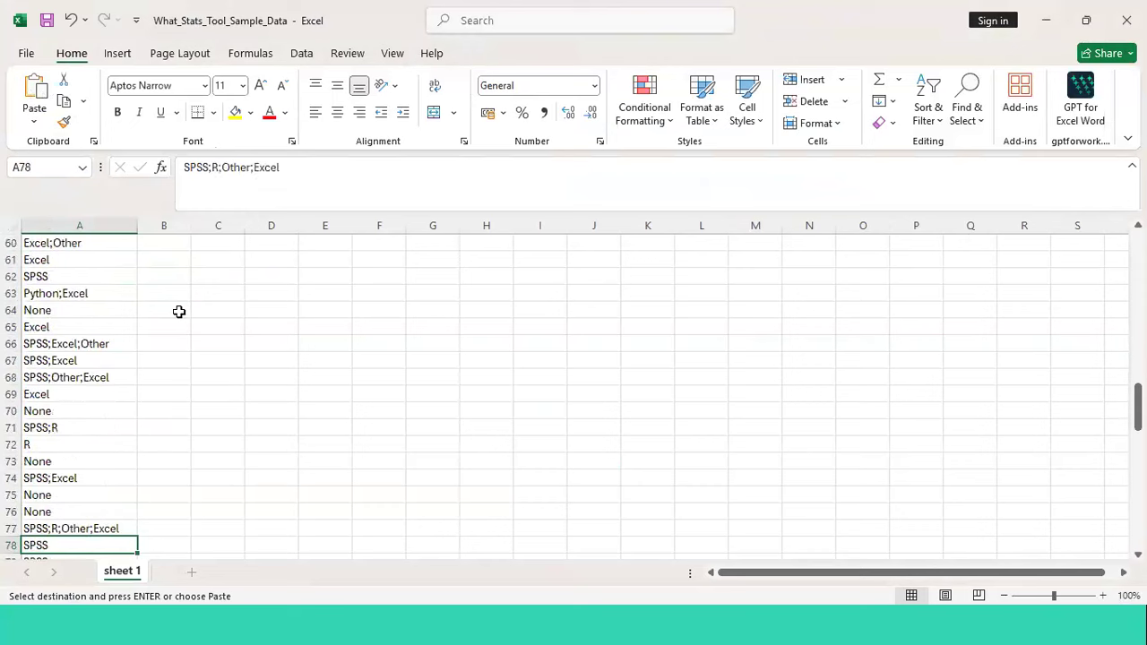
key("Down")
key("Down")
key("Down")
key("Down")
key("Down")
key("Down")
key("Down")
key("Down")
key("Down")
key("Down")
key("Down")
key("Down")
key("Down")
key("Down")
key("Down")
key("Down")
key("Down")
key("Down")
key("Down")
key("Down")
key("Up")
key("Up")
key("Up")
key("Up")
key("Up")
key("Up")
key("Up")
key("Up")
key("Up")
key("Up")
key("Up")
key("Up")
key("Up")
key("Up")
key("Up")
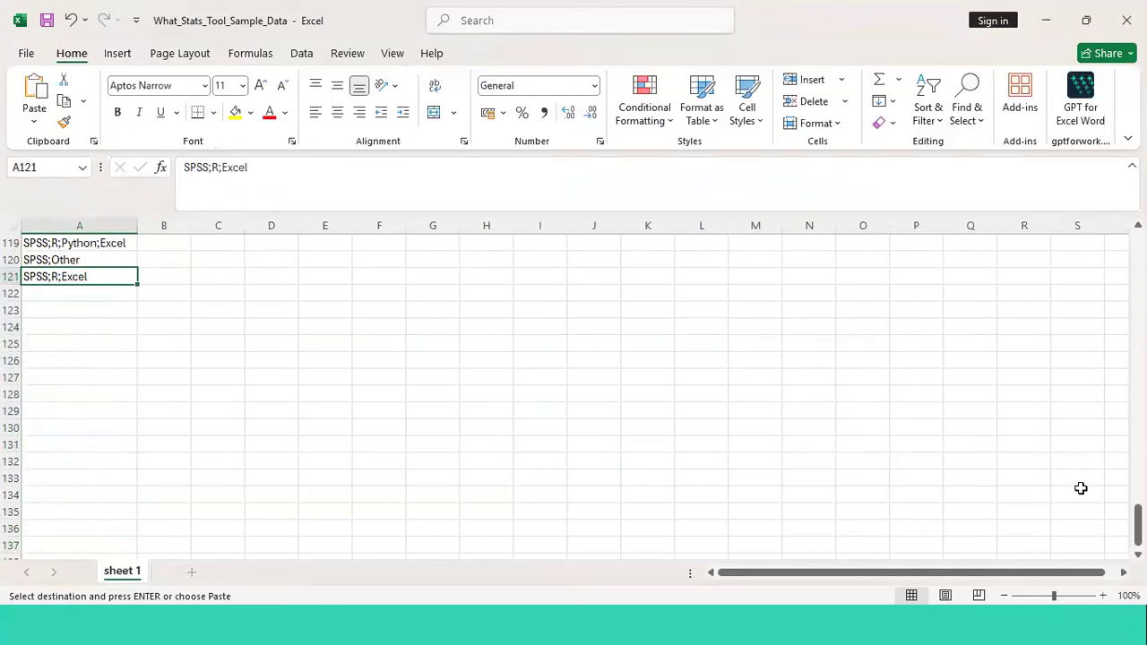
left_click_drag(1138, 526, 1107, 162)
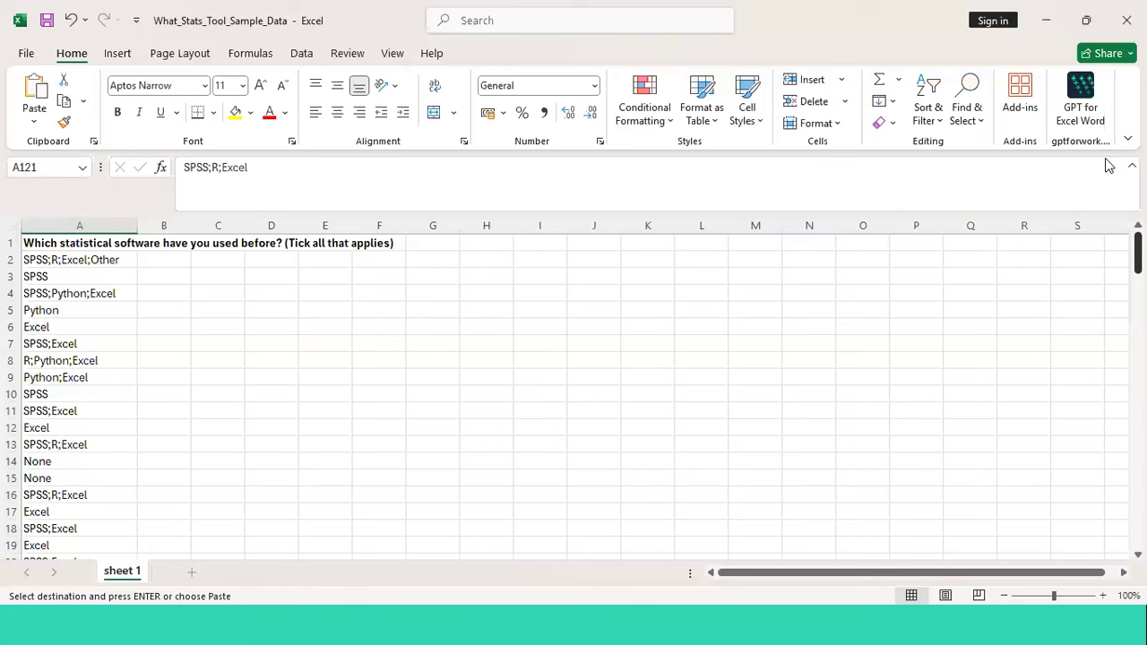
key("ctrl+Home")
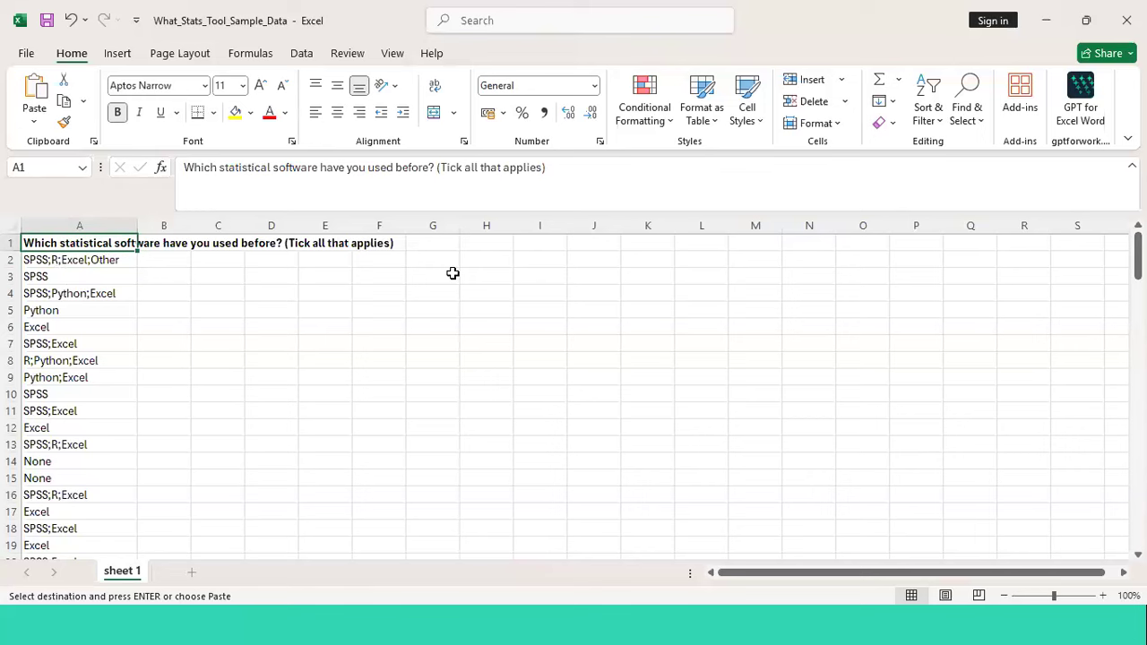
Examine the heading row and the cells beside column A to see which columns hold survey data
key("alt+Tab")
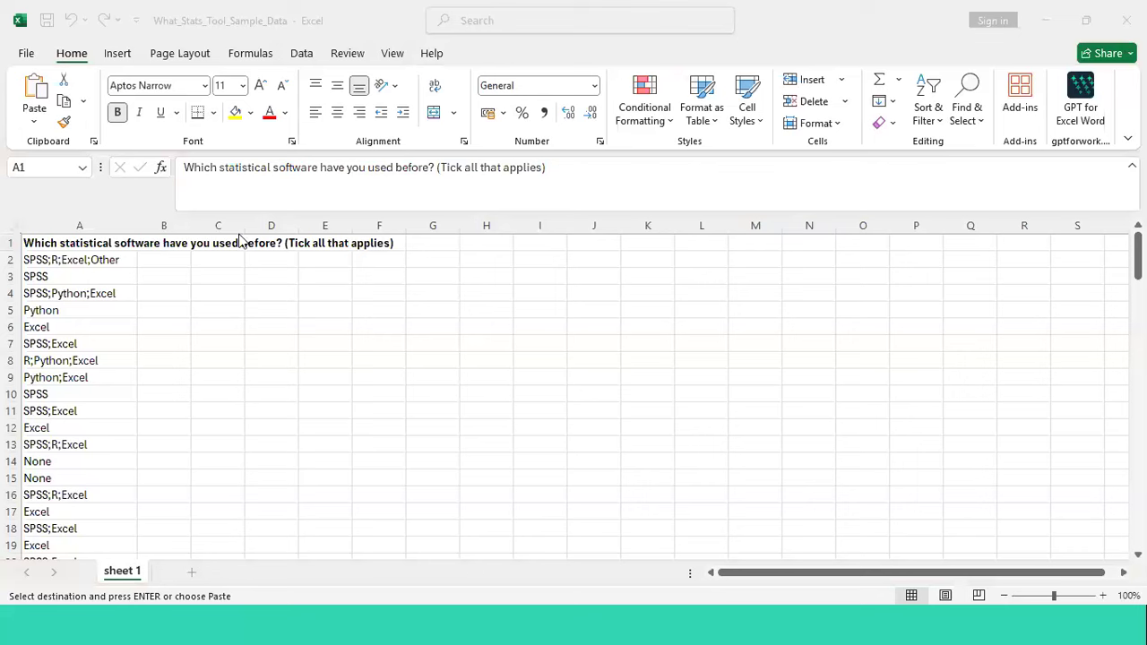
left_click(104, 260)
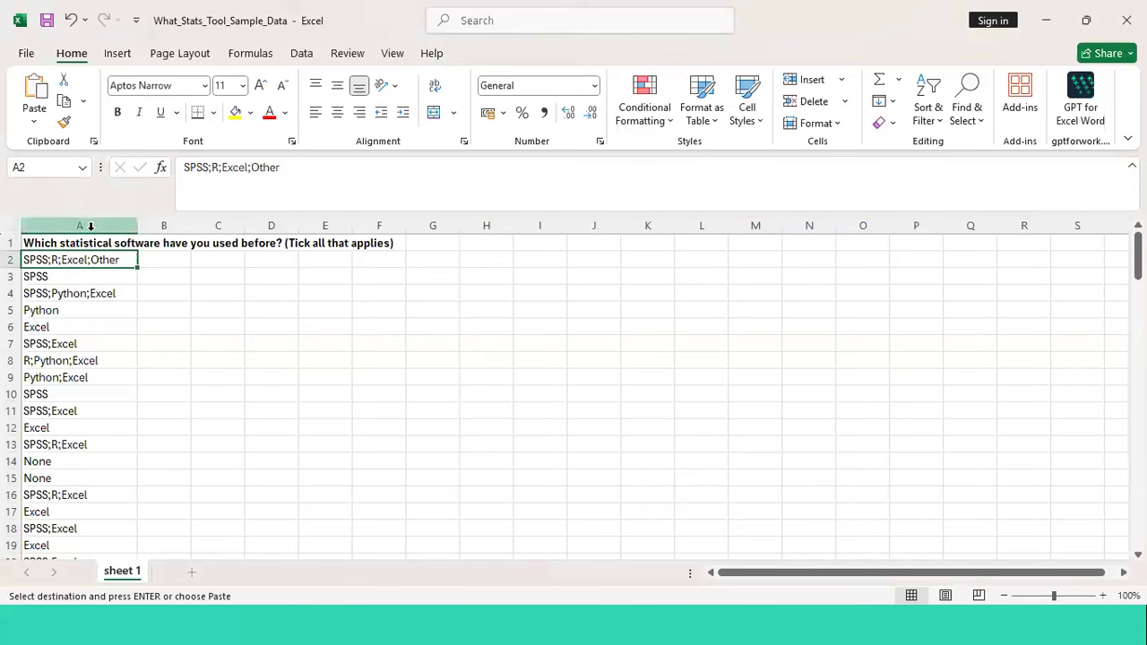
left_click(163, 225)
key("Up")
key("Right")
key("Right")
key("Right")
key("Right")
key("Right")
key("Right")
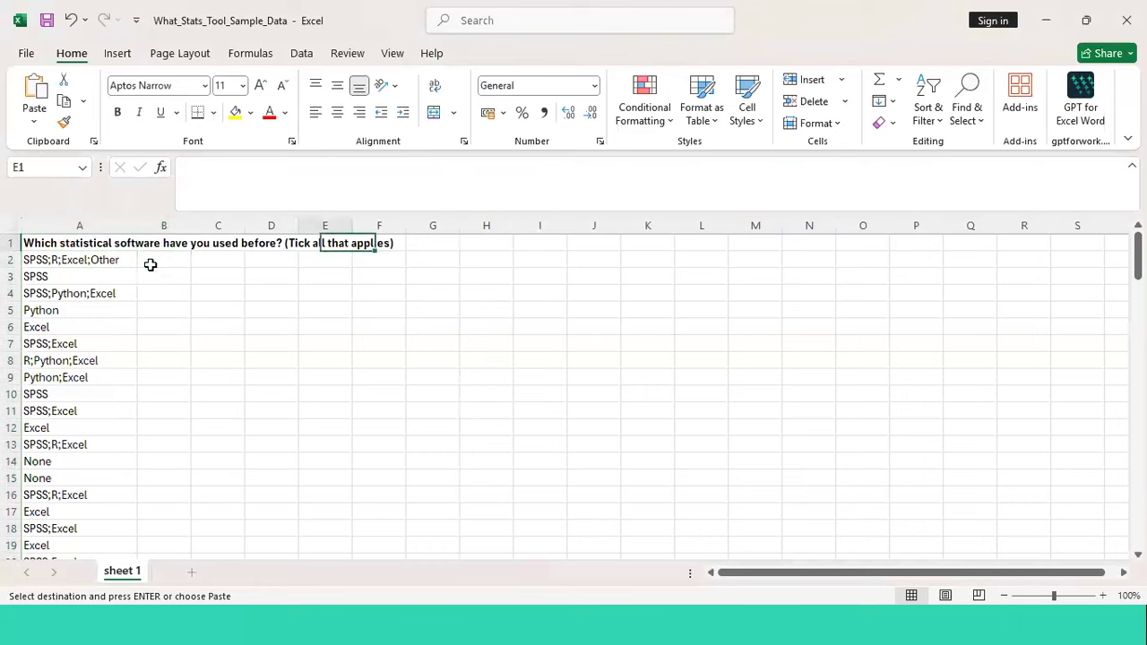
key("Left")
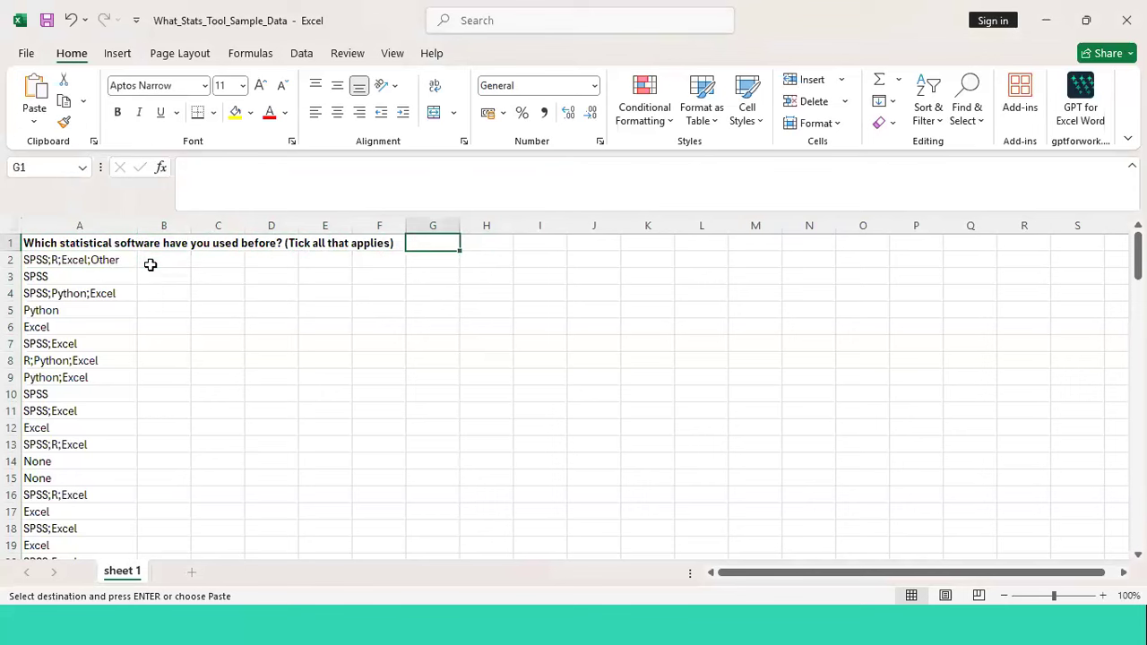
left_click(79, 228)
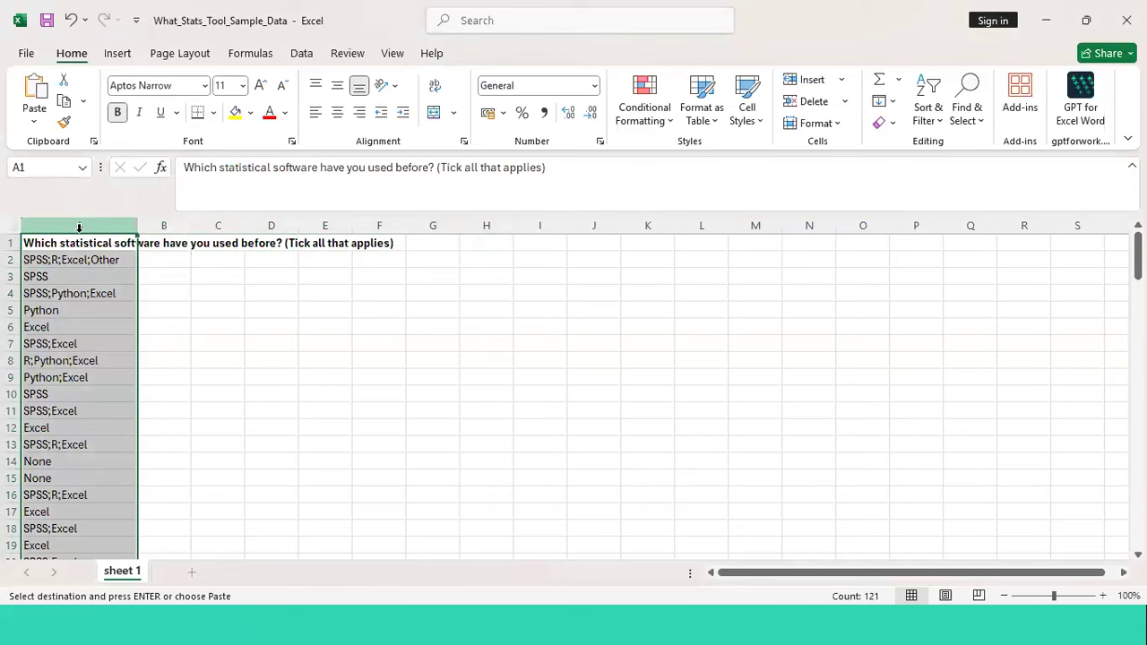
left_click(209, 274)
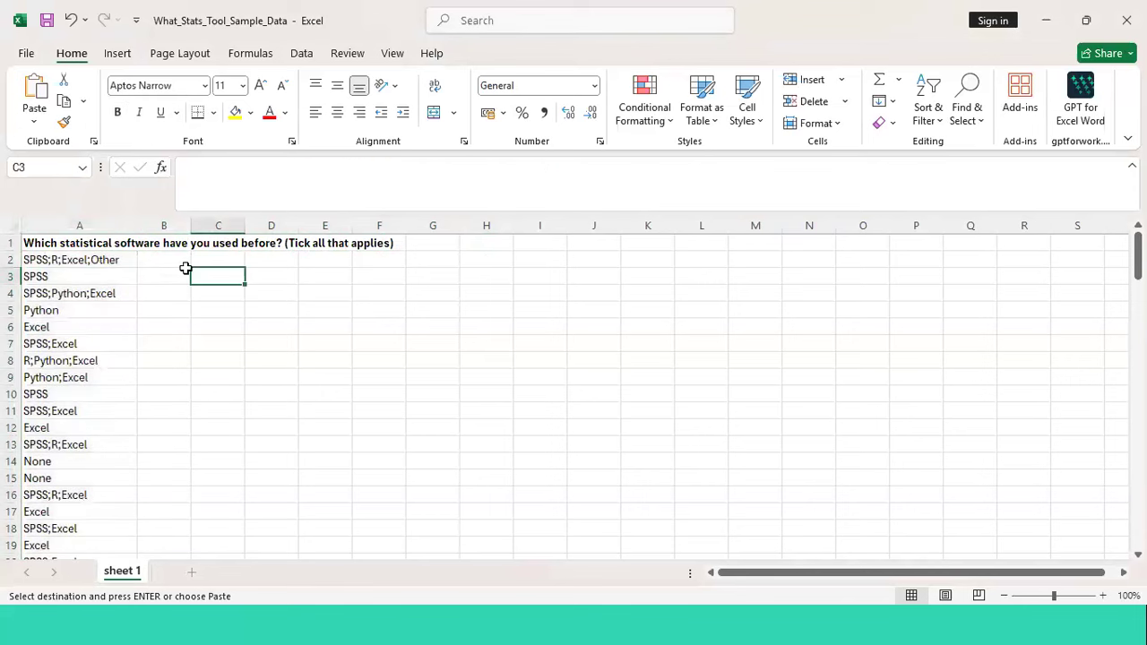
Copy the whole of column A and add a new worksheet named statssoftwareused
left_click(93, 229)
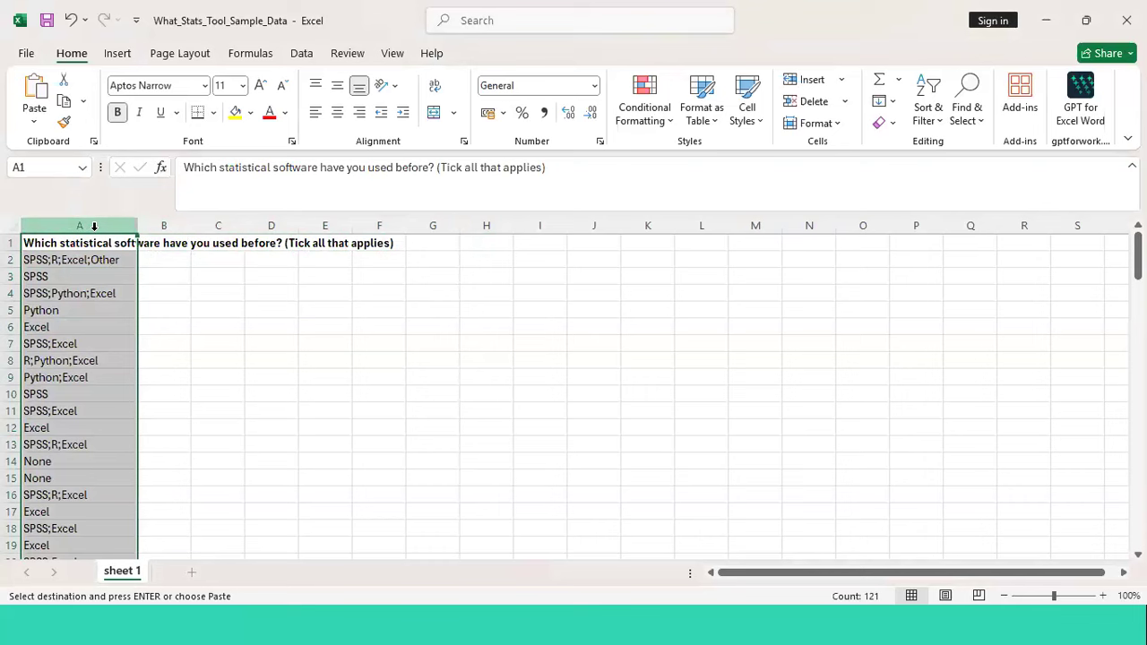
key("ctrl+c")
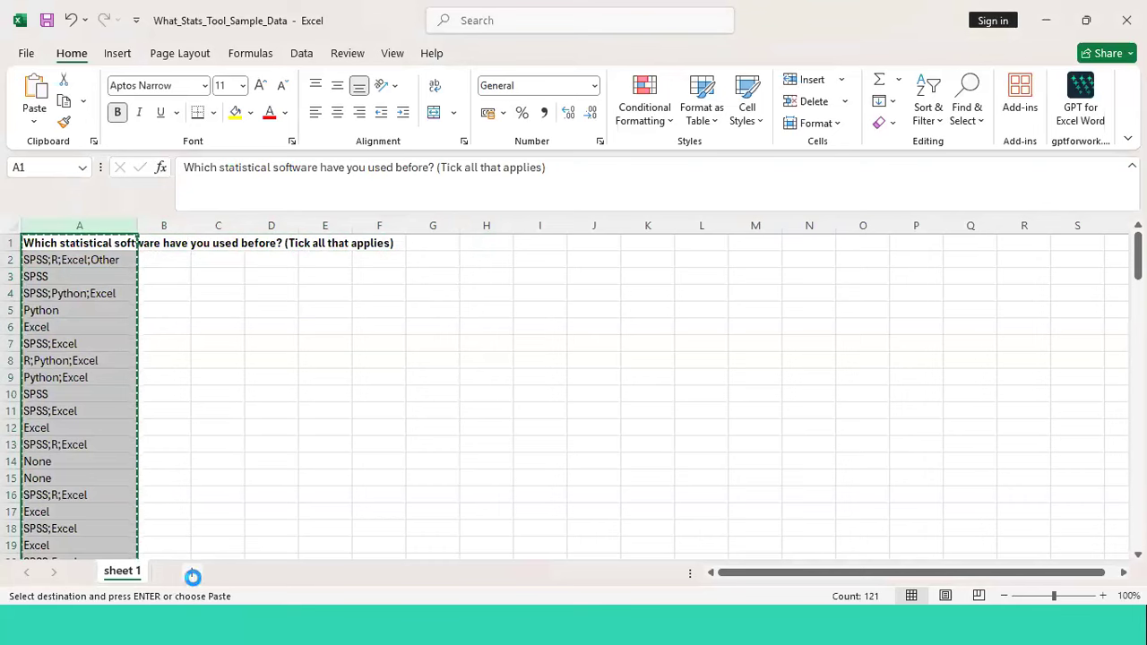
left_click(192, 577)
double_click(182, 572)
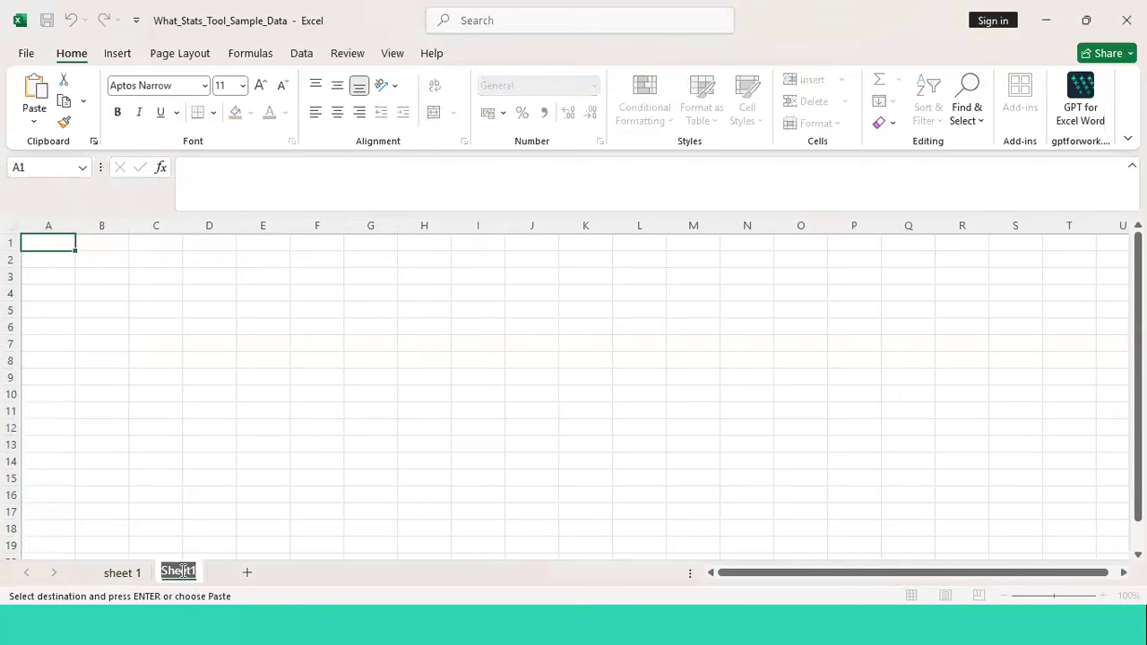
type("statssof")
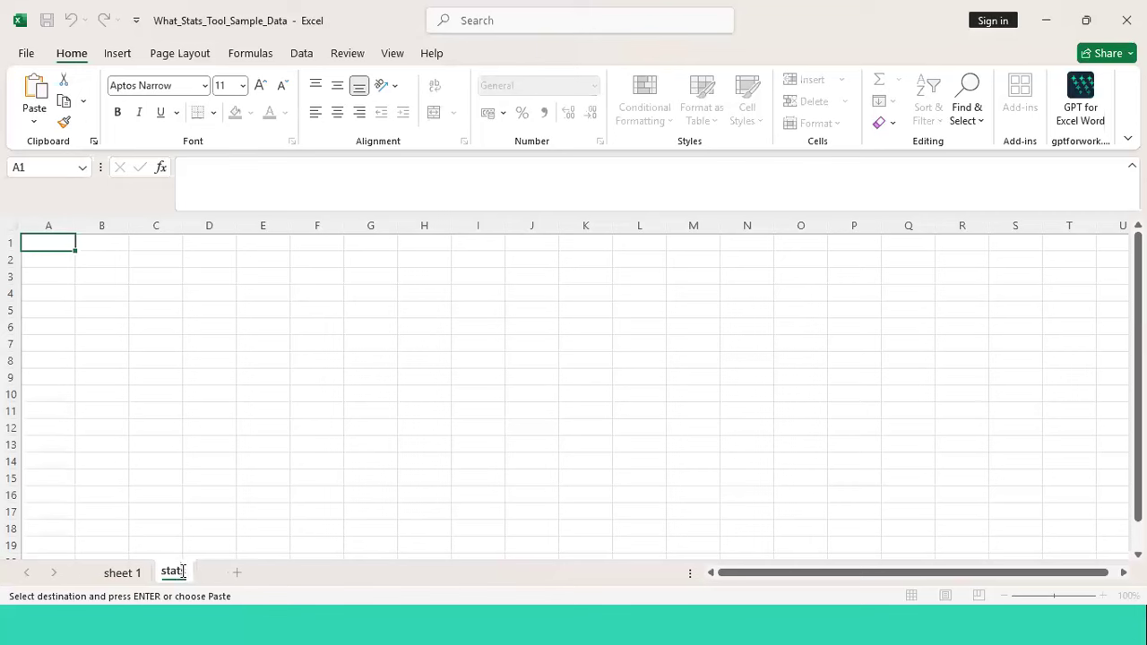
type("twareused")
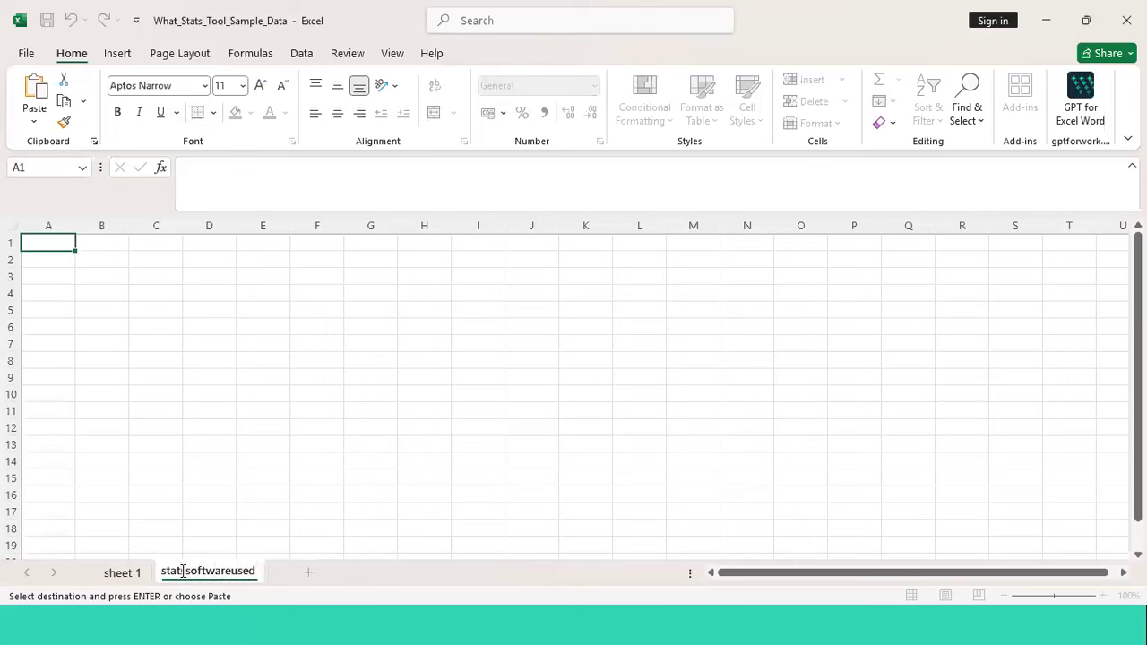
Paste the copied responses into the statssoftwareused sheet starting at cell A1
left_click(113, 351)
key("Up")
key("Up")
key("Up")
key("Up")
key("ctrl+Home")
key("ctrl+v")
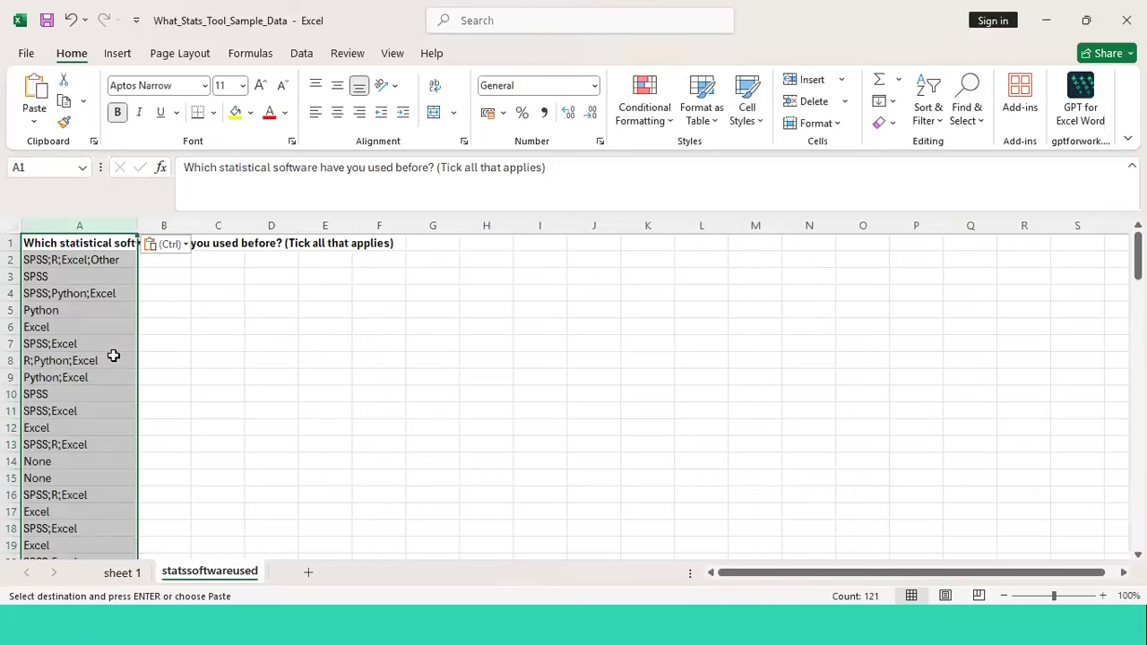
Review the pasted responses down column A of the statssoftwareused sheet
key("Right")
key("Left")
key("Down")
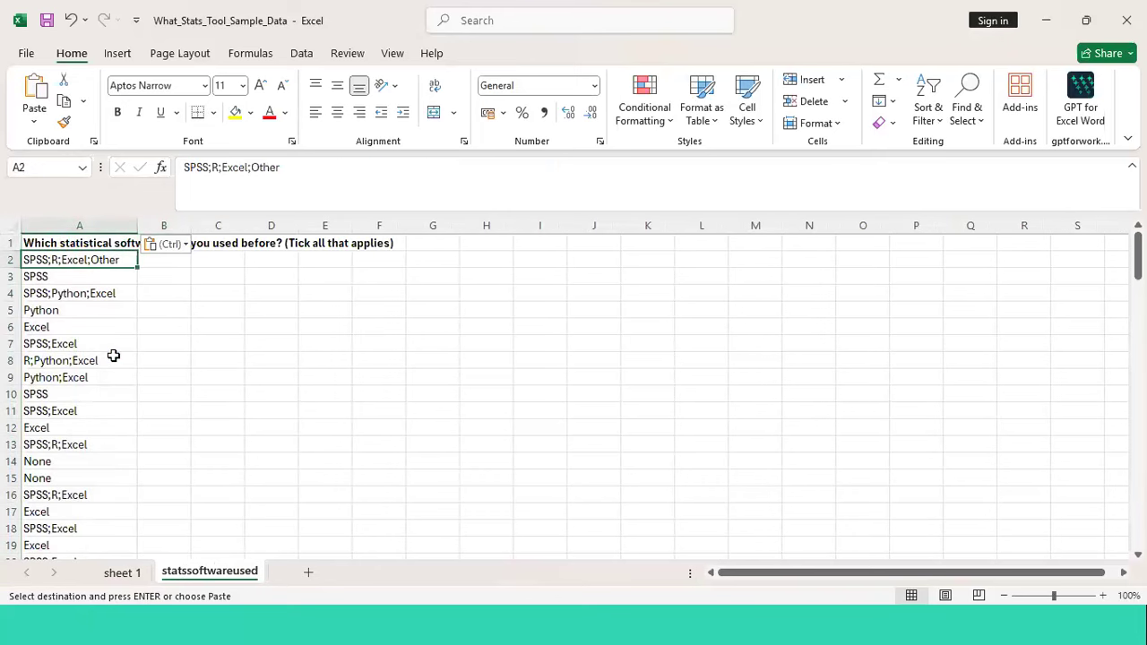
key("Down")
key("Down")
key("Down")
key("Down")
key("Down")
key("Down")
key("Down")
key("Down")
key("Down")
key("Down")
key("Down")
key("Down")
key("Down")
key("Down")
key("Down")
key("Down")
key("Down")
key("Down")
key("Down")
key("Down")
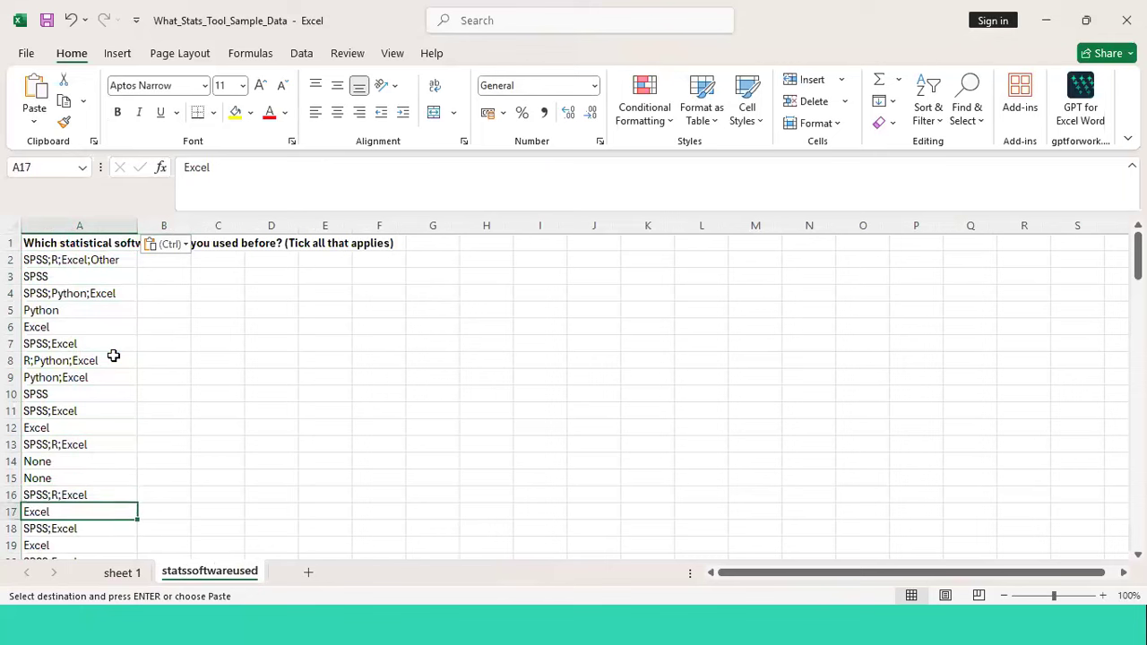
Examine the semicolon-separated answers in column A down to about row 73 and back up to the first rows
key("Down")
key("Down")
key("Down")
key("Down")
key("Down")
key("Down")
key("Down")
key("Down")
key("Down")
key("Down")
key("Down")
key("Down")
key("Down")
key("Down")
key("Down")
key("Down")
key("Down")
key("Down")
key("Down")
key("Down")
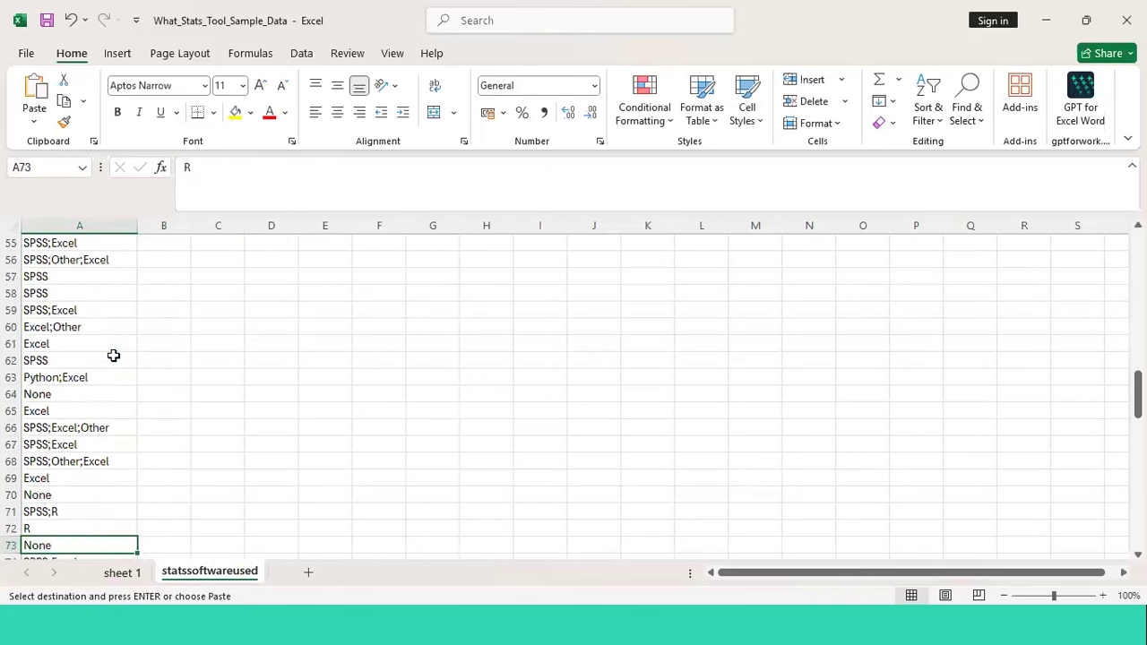
key("Up")
key("Up")
key("Up")
key("Up")
key("Up")
key("Up")
key("Up")
key("Up")
key("Up")
key("Up")
key("Up")
key("Up")
key("Up")
key("Up")
key("Up")
key("Up")
key("Up")
key("Up")
key("Up")
key("Up")
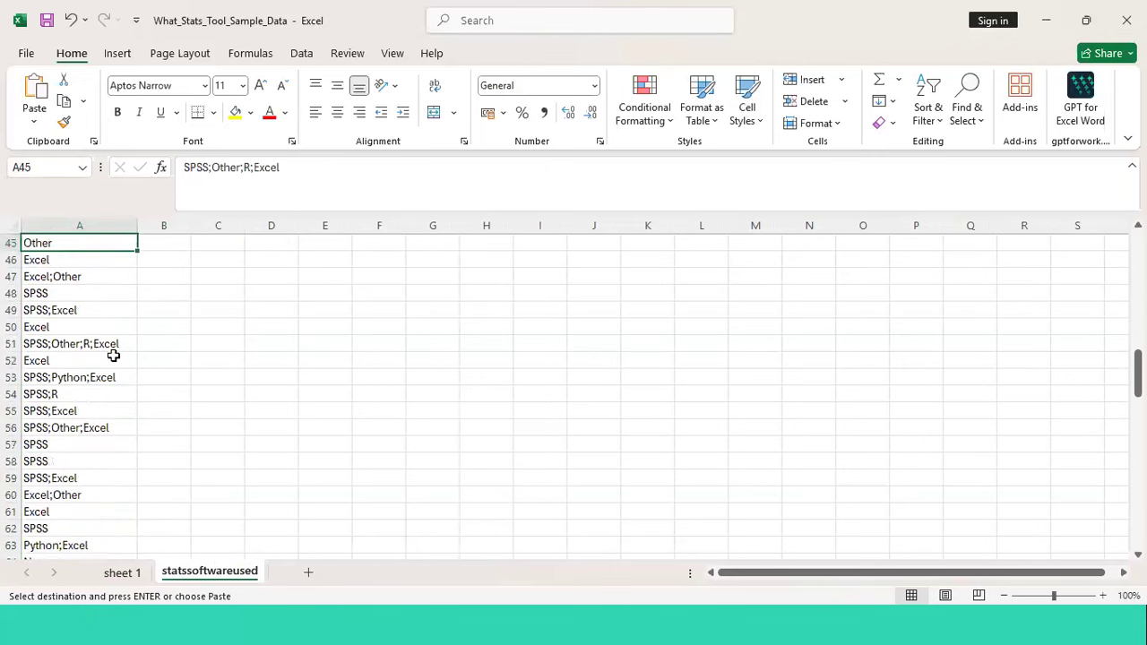
key("Up")
key("Up")
key("Up")
key("Up")
key("Up")
key("Up")
key("Up")
key("Up")
key("Up")
key("Up")
key("Up")
key("Up")
key("Up")
key("Up")
key("Up")
key("Up")
key("Up")
key("Up")
key("Up")
key("Up")
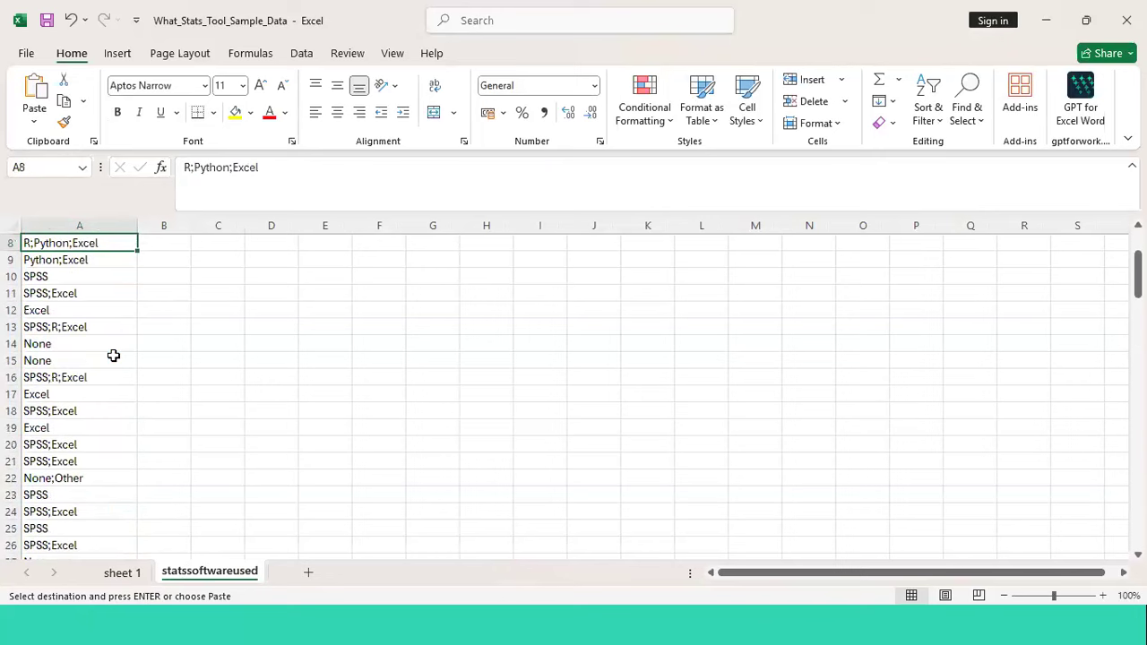
key("Up")
key("Up")
key("Up")
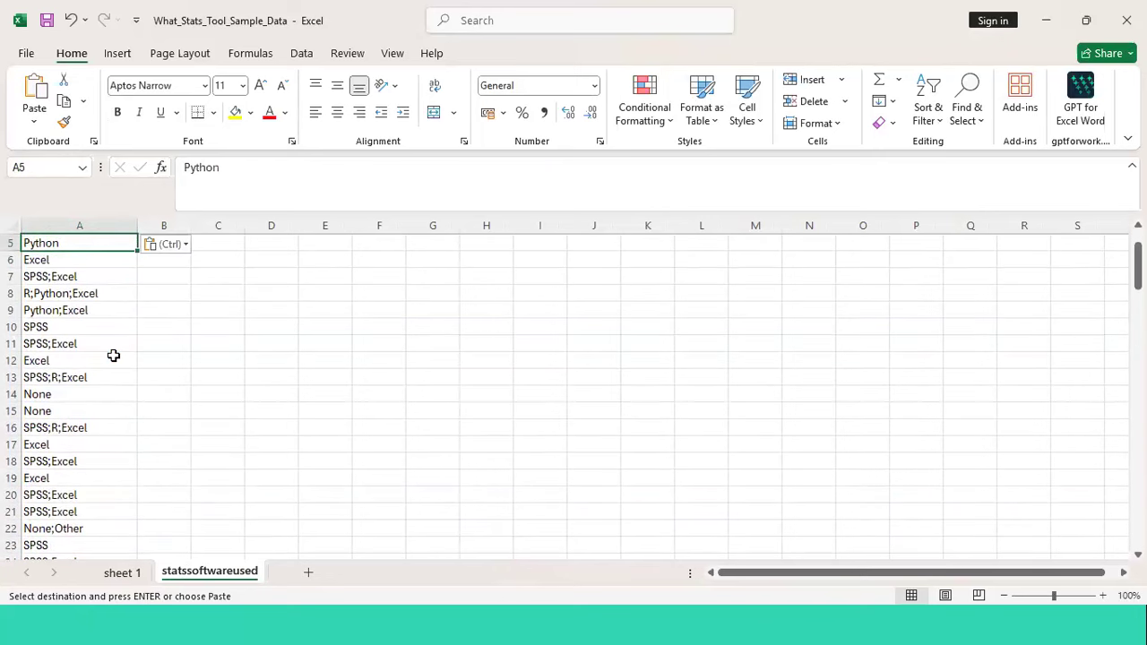
Compare the single and combined software answers in cells A2 to A5 beneath the question heading
key("Up")
key("Up")
key("Up")
key("Up")
key("Down")
key("Down")
key("Down")
key("Down")
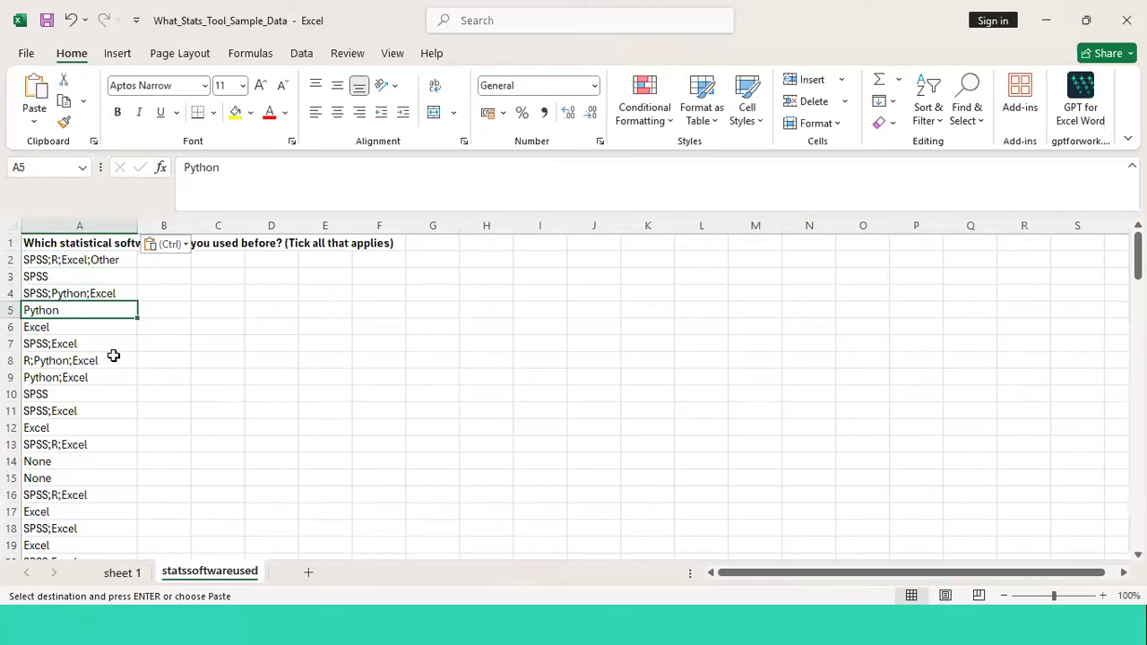
key("Up")
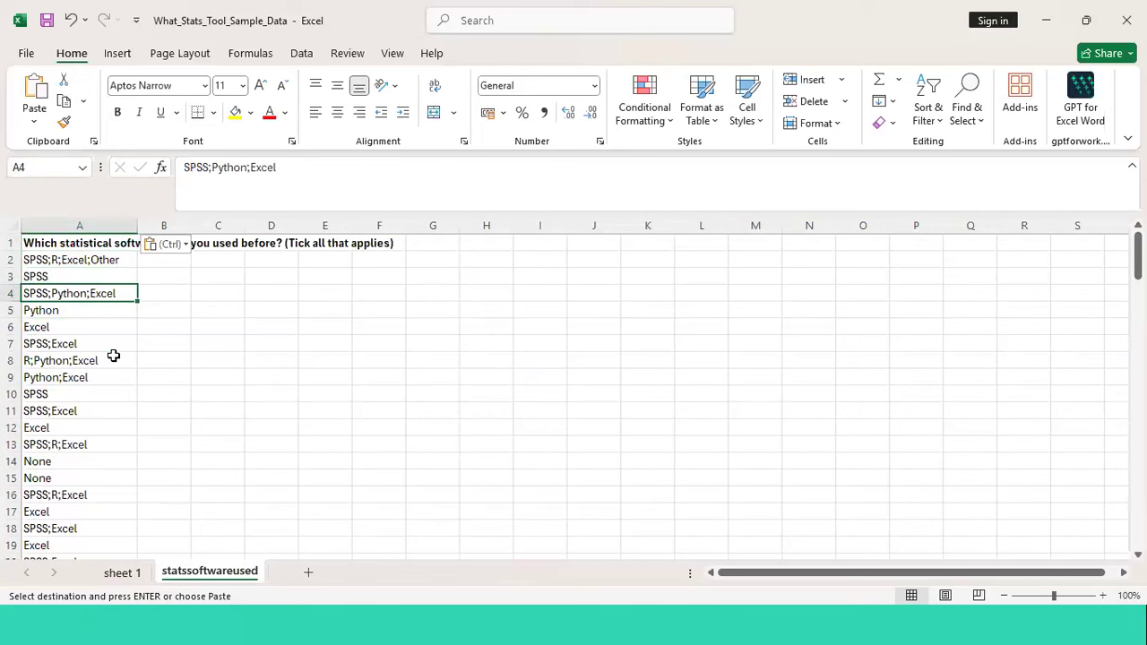
key("Up")
key("Up")
key("Down")
key("Up")
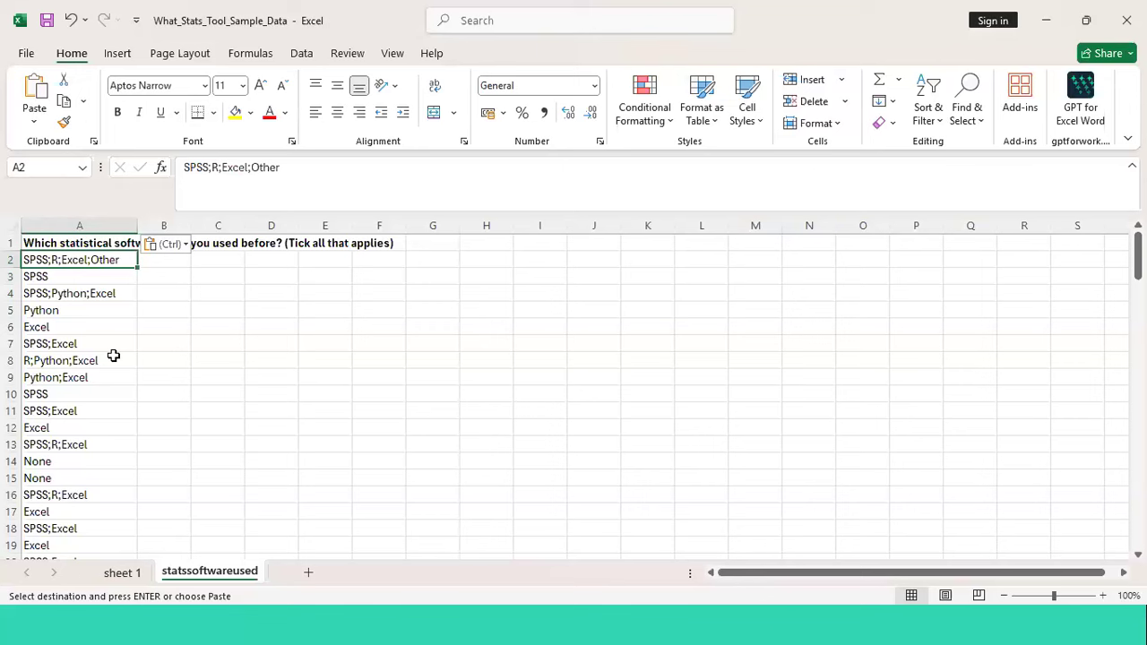
key("Down")
key("Right")
key("Right")
key("Right")
key("Right")
key("Left")
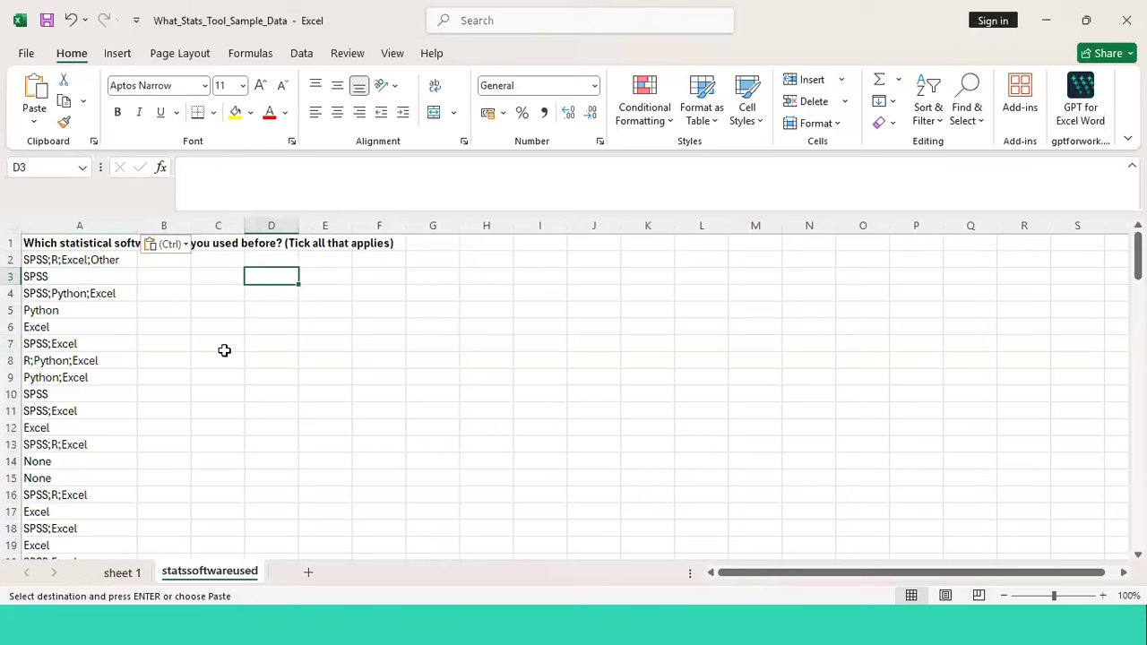
key("alt+Tab")
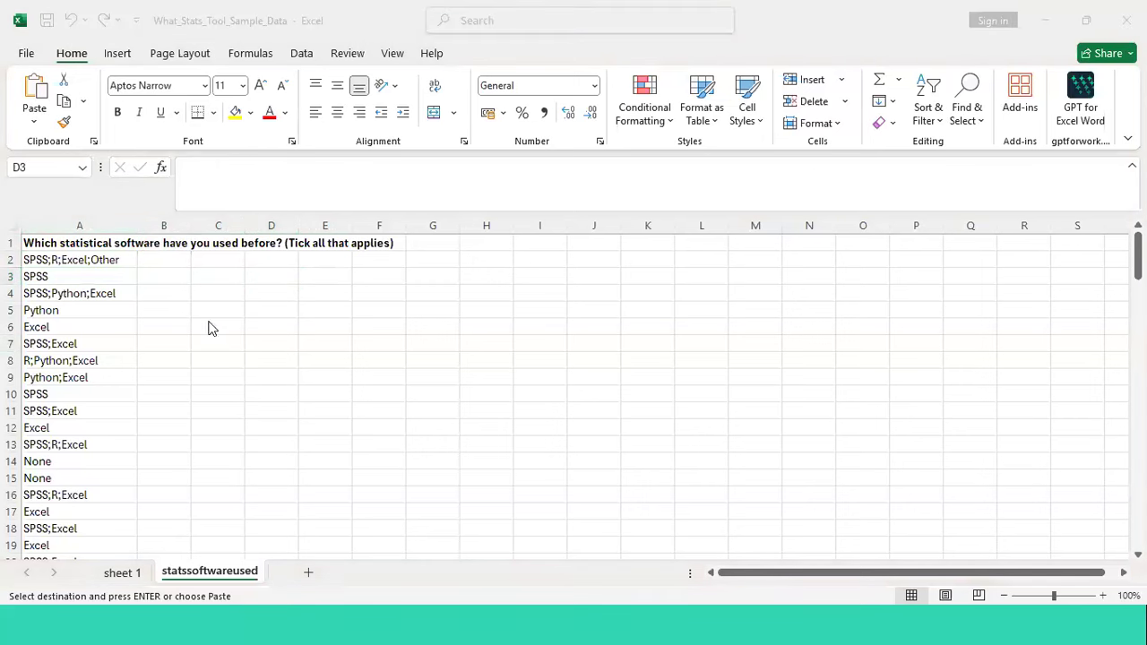
key("alt+Tab")
key("Up")
key("Up")
key("Left")
key("Left")
key("Down")
key("Right")
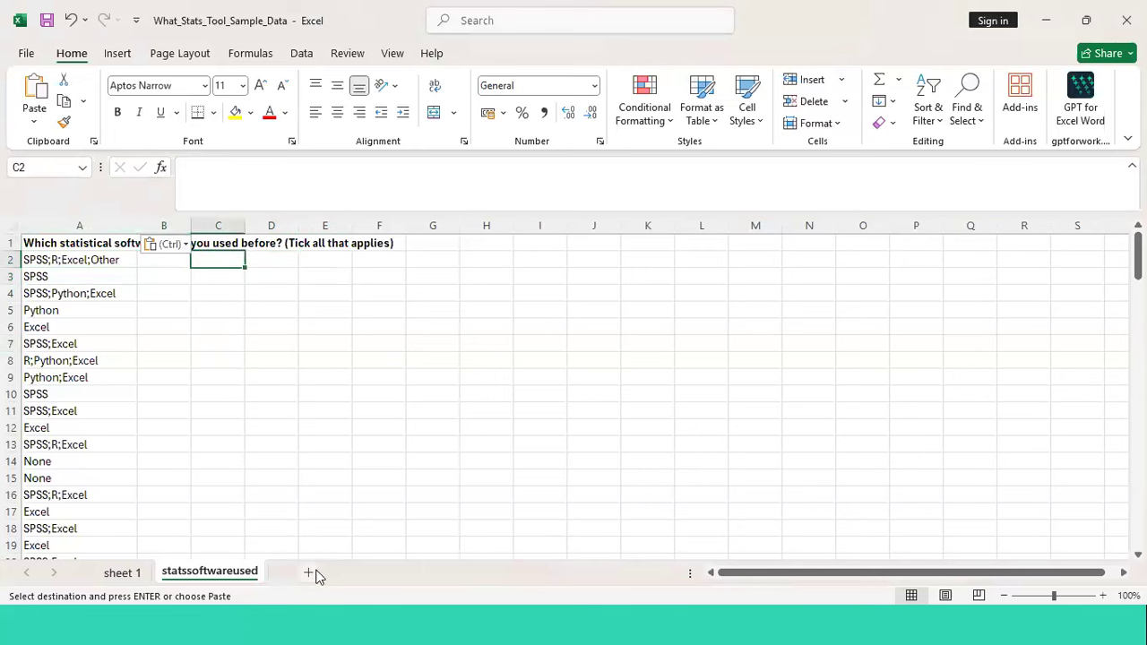
left_click(369, 289)
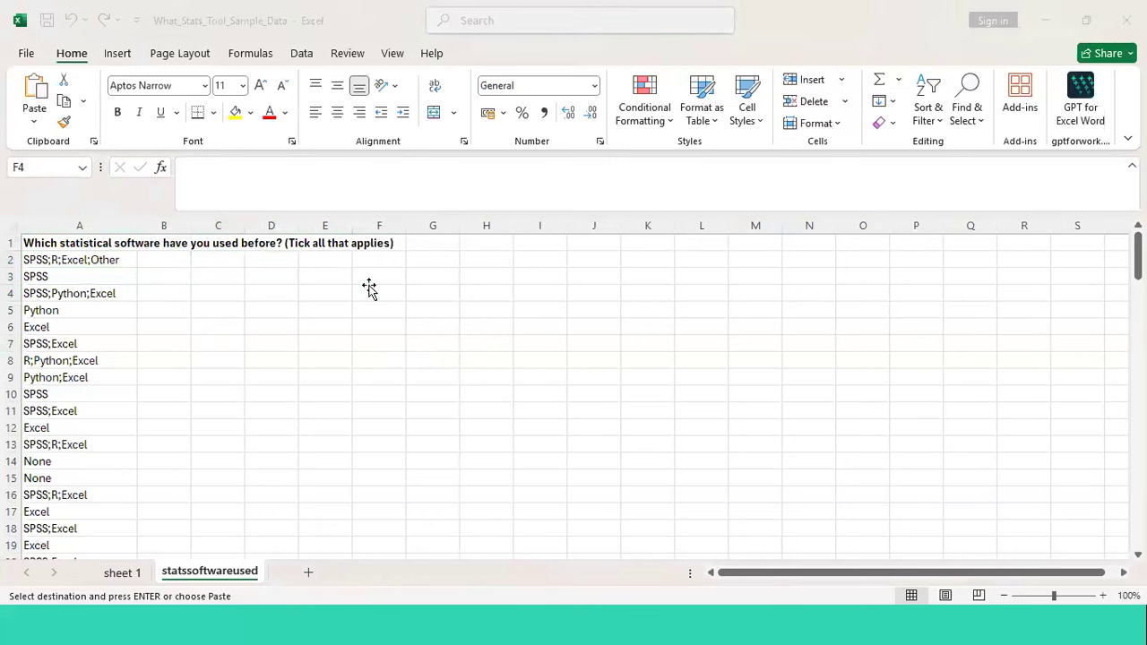
key("Down")
key("Right")
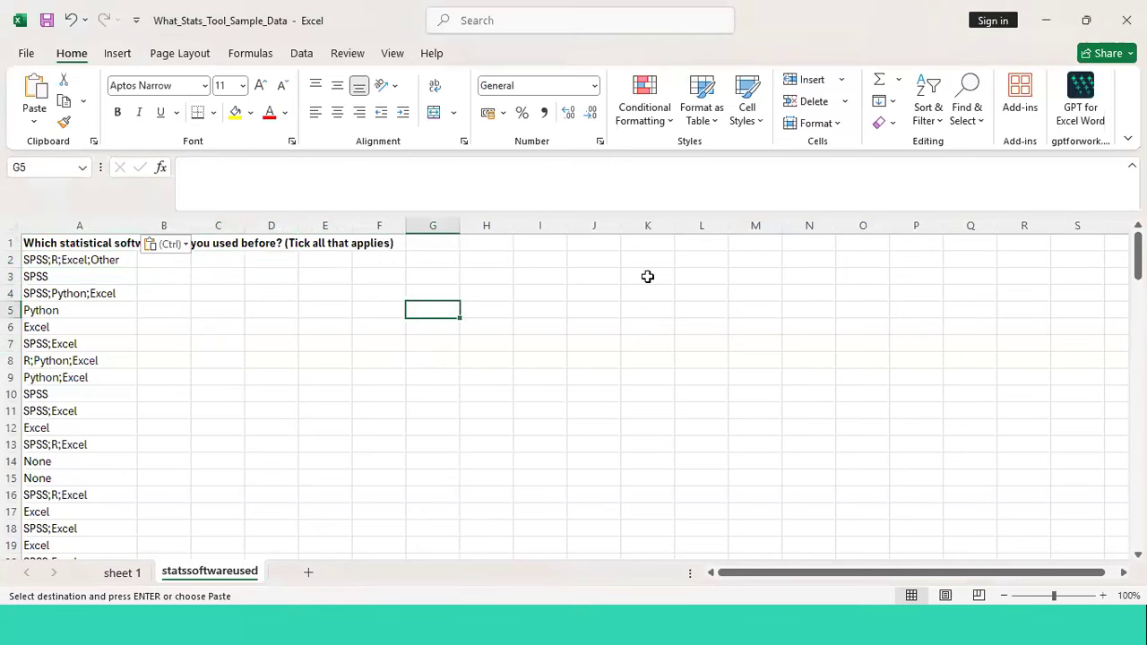
List the software names SPSS, R and Stata in cells K1 to K3 of the statssoftwareused sheet
left_click(708, 248)
scroll(709, 254, "up", 2, "ctrl")
scroll(709, 250, "up", 3, "ctrl")
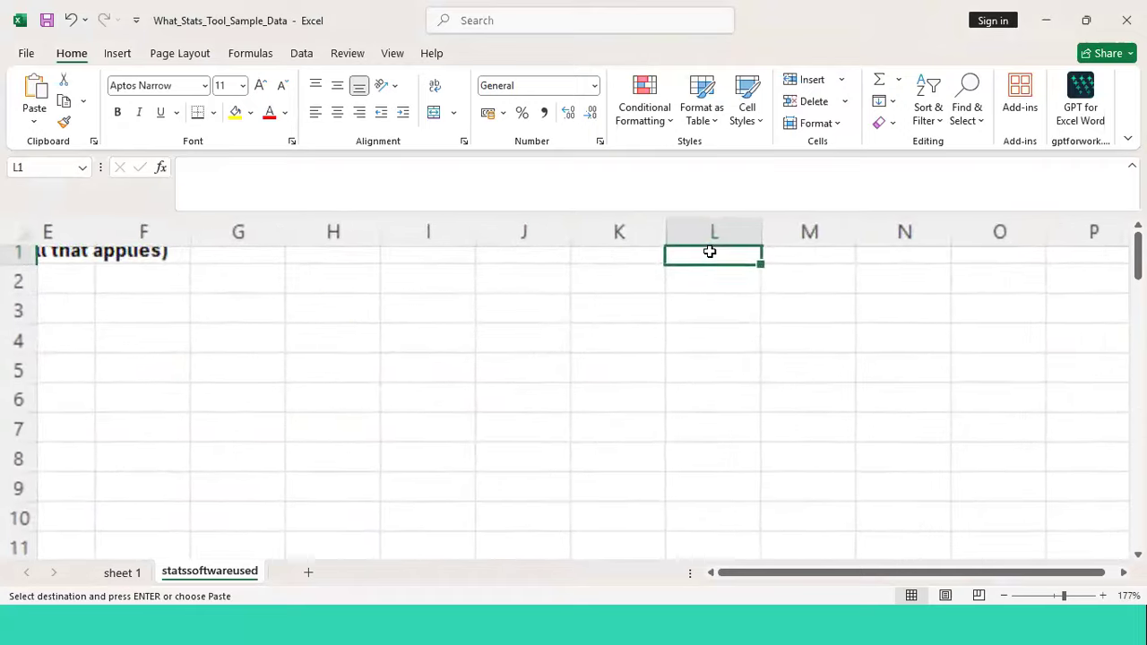
left_click(640, 266)
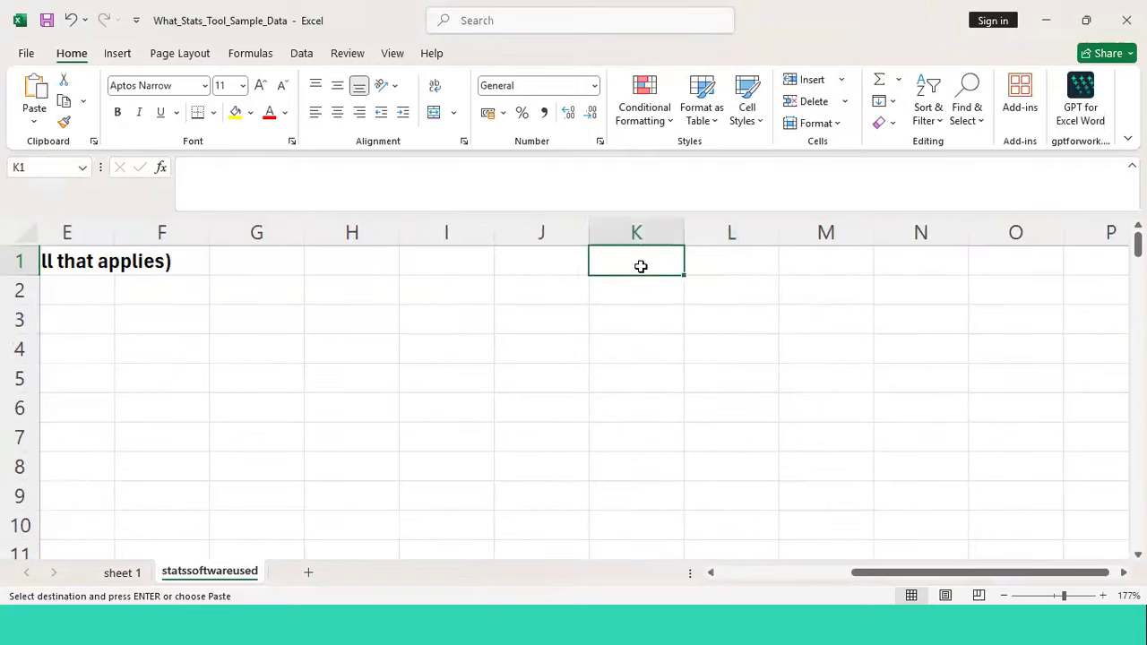
type("SPSS")
key("Return")
type("R")
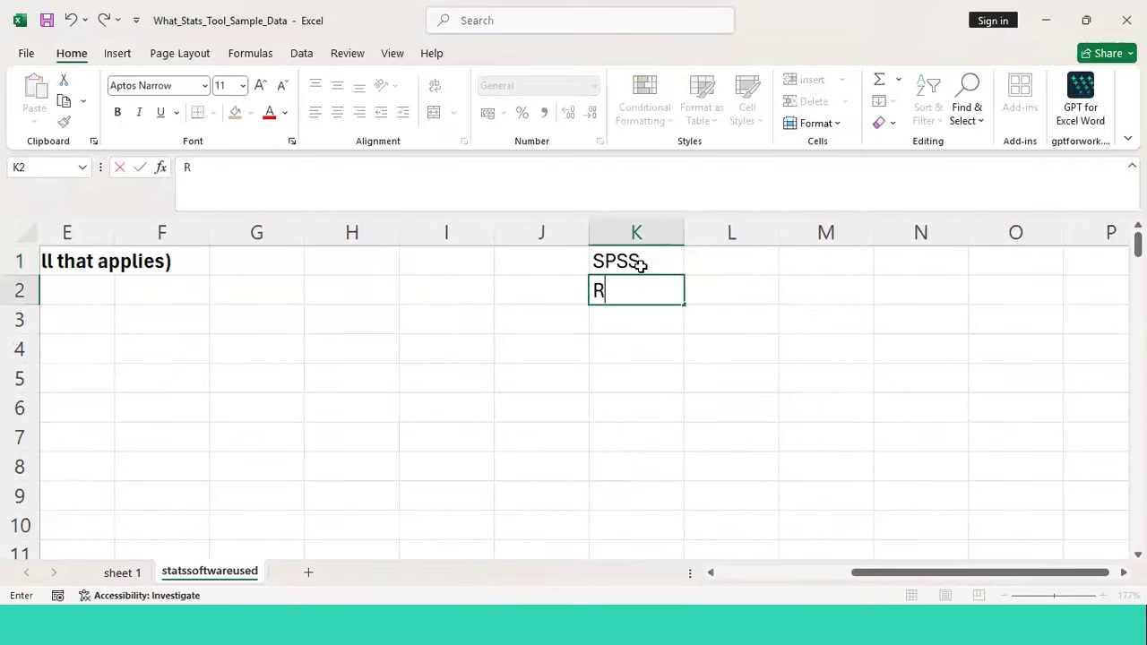
key("Return")
type("Stata")
key("Return")
Read through the column A responses down to about row 27 to check which software options occur
key("Left")
key("Left")
key("Left")
key("Left")
key("Left")
key("Left")
key("Left")
key("Left")
key("Left")
key("Left")
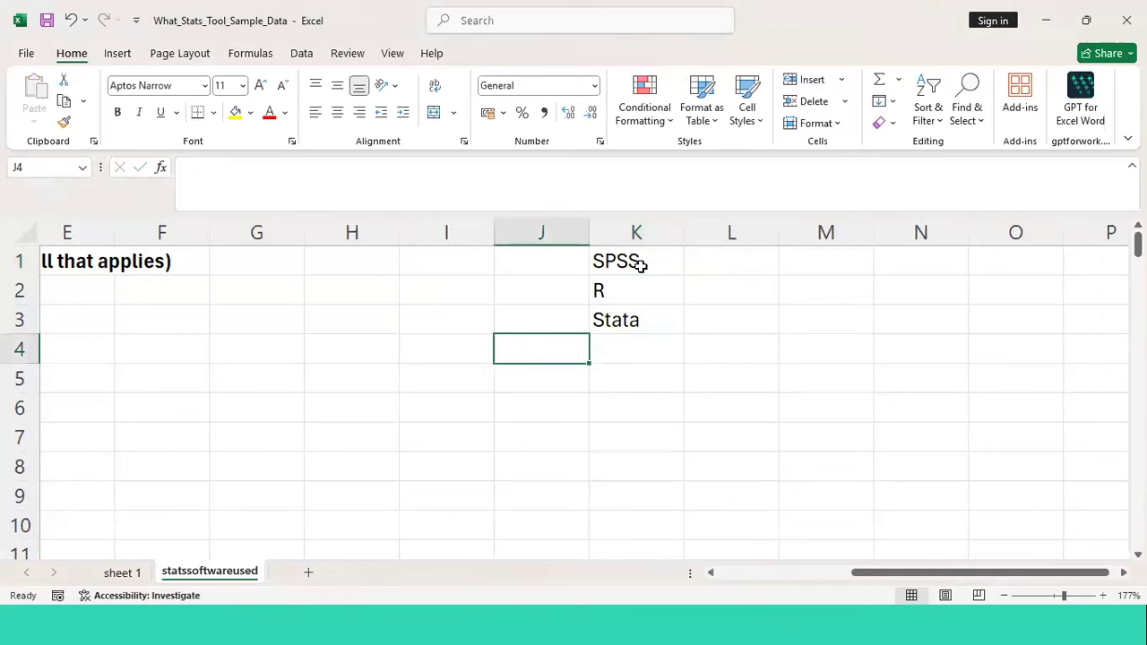
key("Right")
key("Right")
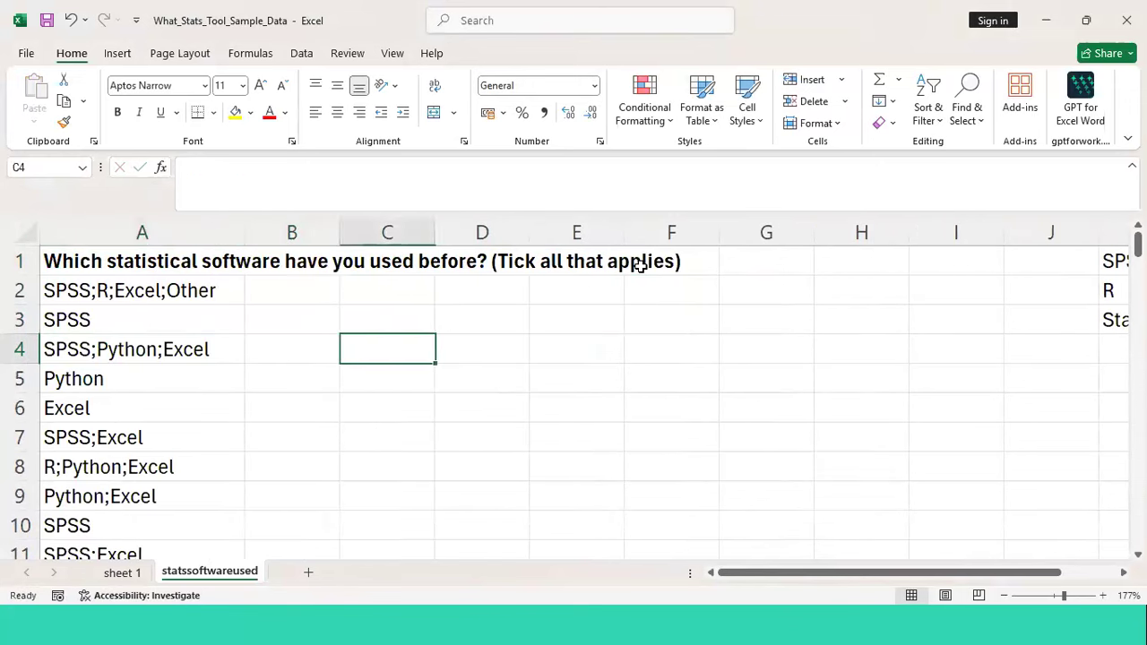
key("Left")
key("Left")
key("Down")
key("Down")
key("Down")
key("Down")
key("Down")
key("Down")
key("Down")
key("Down")
key("Down")
key("Down")
key("Down")
key("Down")
key("Down")
key("Down")
key("Down")
key("Down")
key("Down")
key("Down")
key("Down")
key("Down")
key("Down")
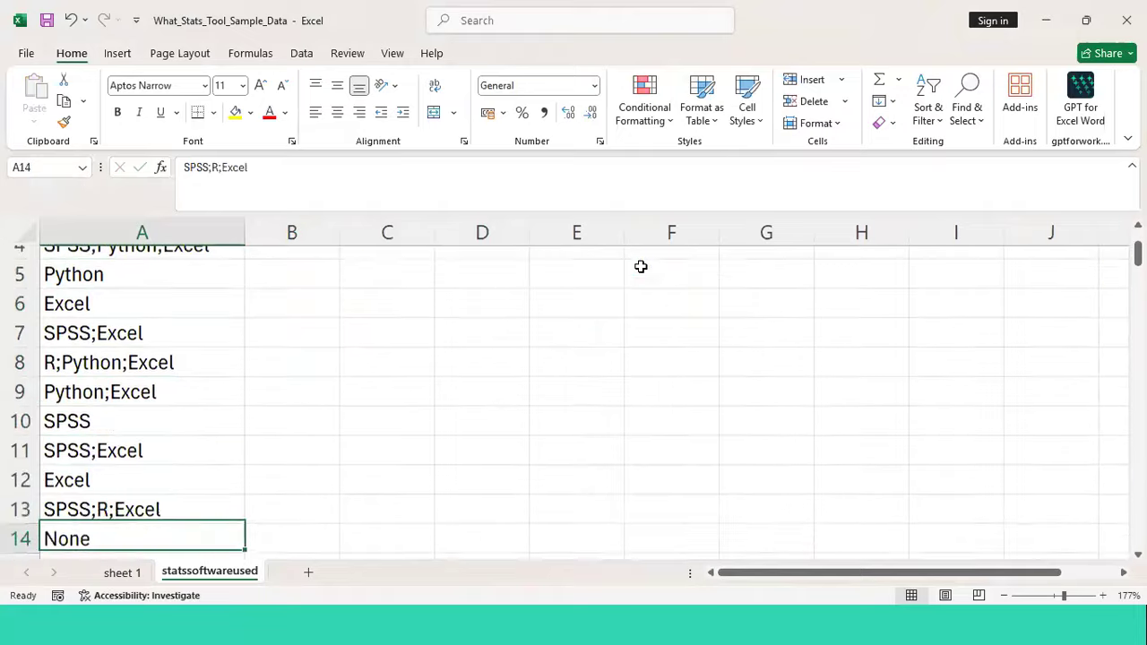
key("Down")
key("Down")
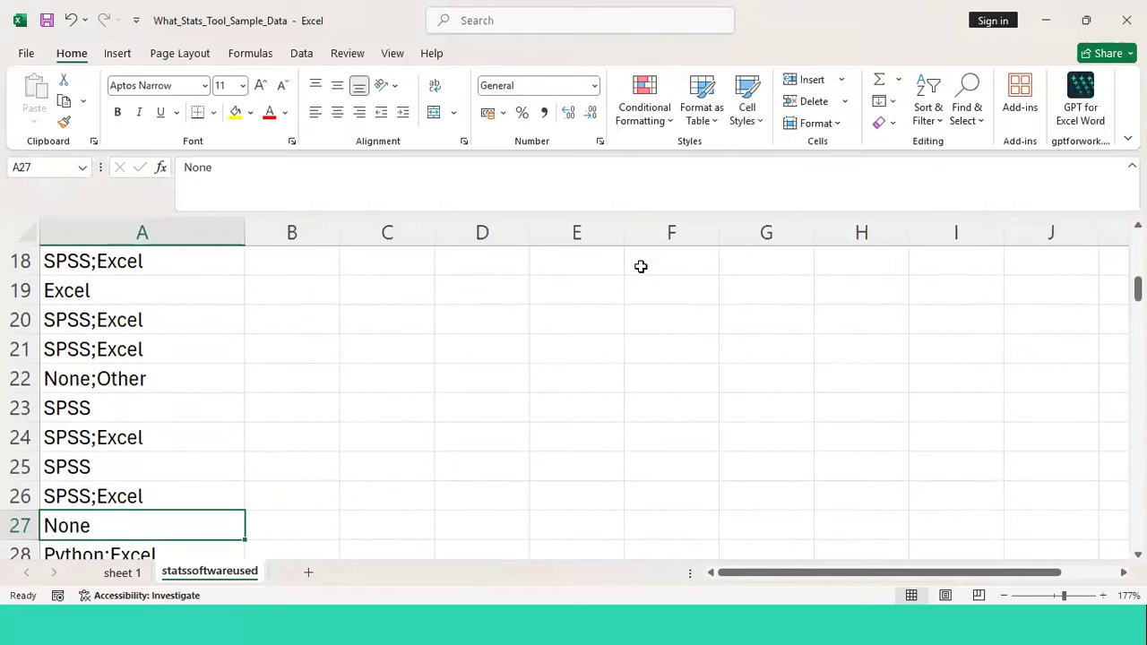
Search the whole of column A for "stata" and close the search
left_click(203, 230)
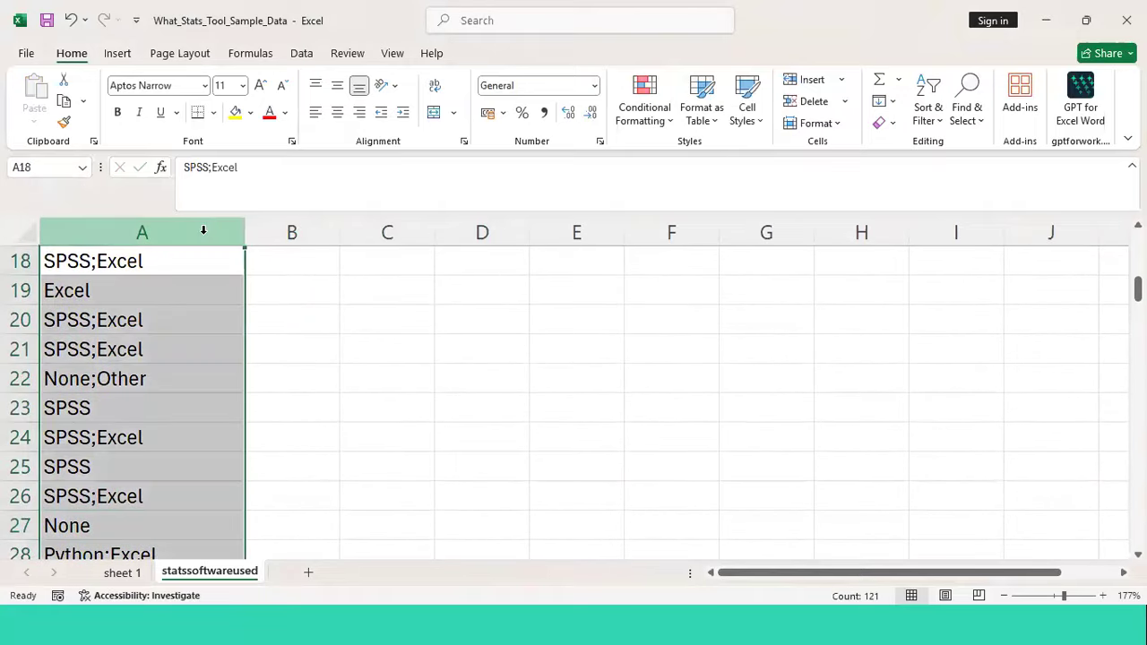
key("ctrl+f")
type("stata")
key("Return")
key("Return")
key("Escape")
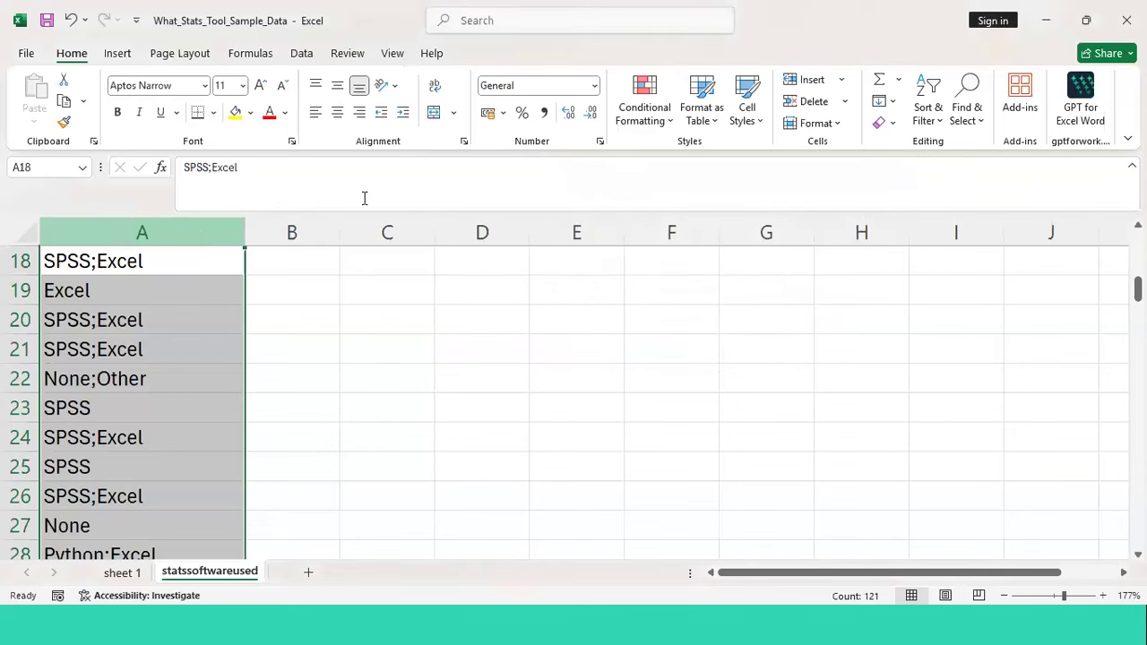
Add the software options Excel and Other in cells K4 and K5, below Stata
left_click(418, 280)
key("Right")
key("Right")
key("Right")
key("Right")
key("Right")
key("Right")
key("Up")
key("Up")
key("Up")
key("Up")
key("Up")
key("Up")
key("Up")
key("Up")
key("Up")
key("Up")
key("Up")
key("Up")
key("Up")
key("Up")
key("Up")
key("Up")
key("Up")
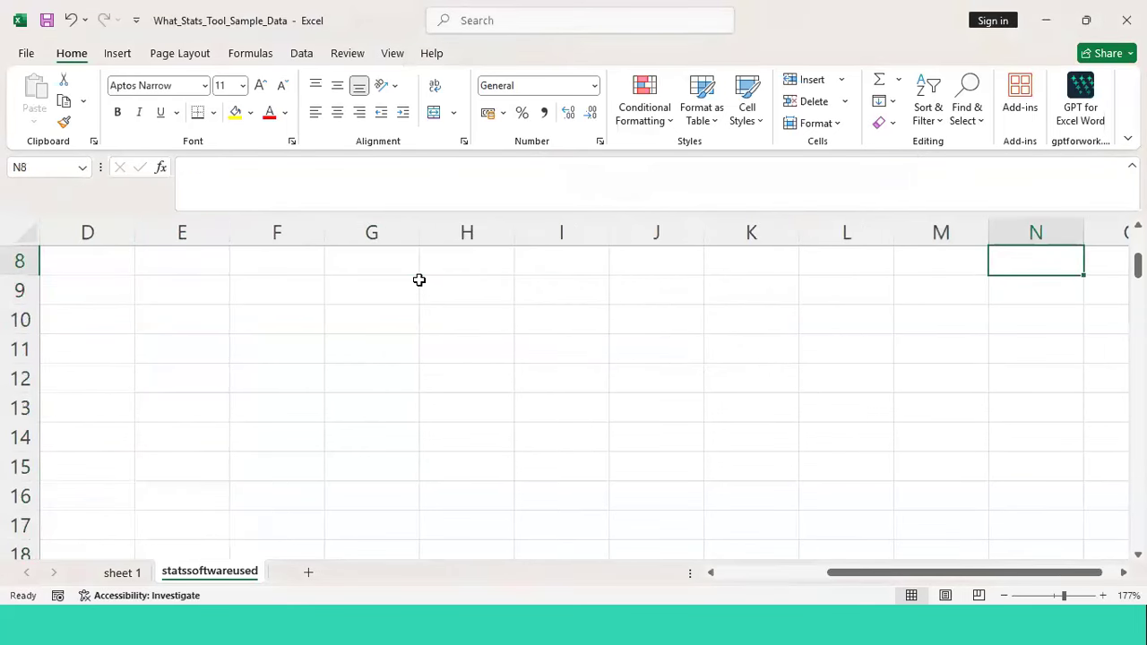
key("Left")
key("Left")
key("Left")
key("Left")
key("Down")
key("Right")
key("Down")
key("Down")
key("Up")
key("Up")
key("Up")
key("Down")
key("Down")
key("Down")
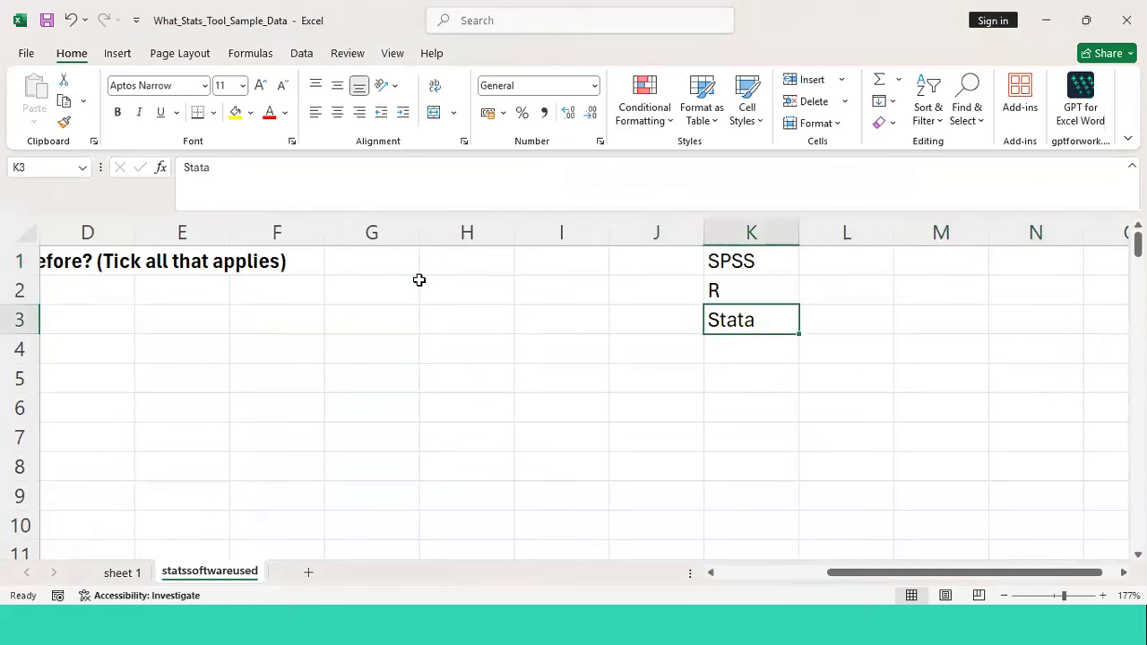
type("Excel")
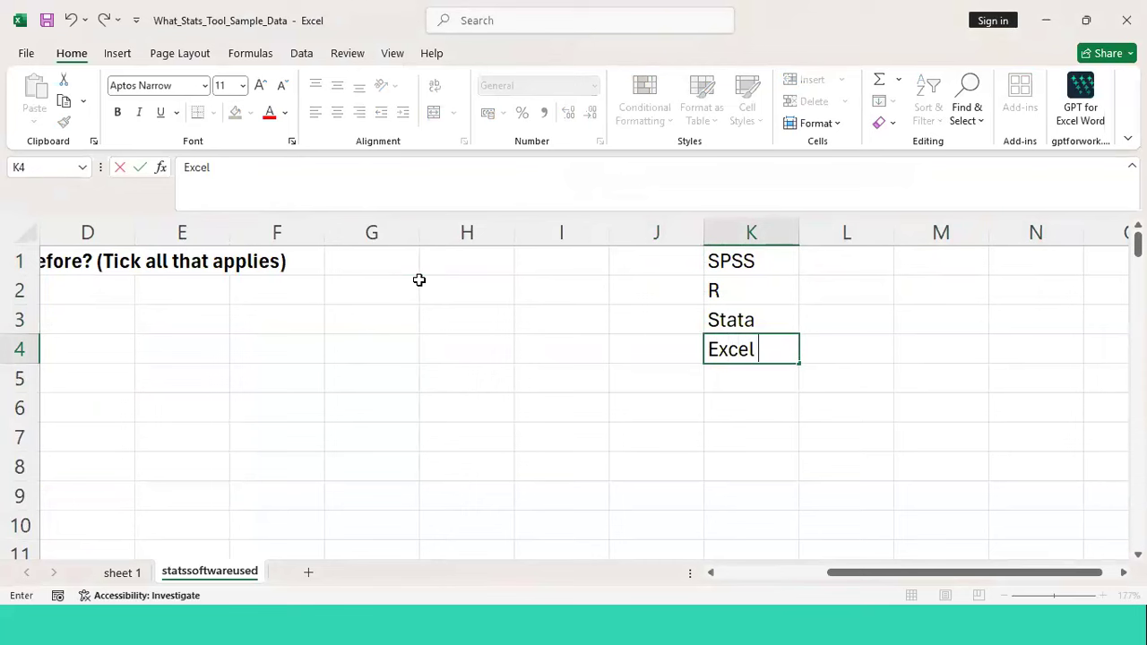
key("Return")
type("Other")
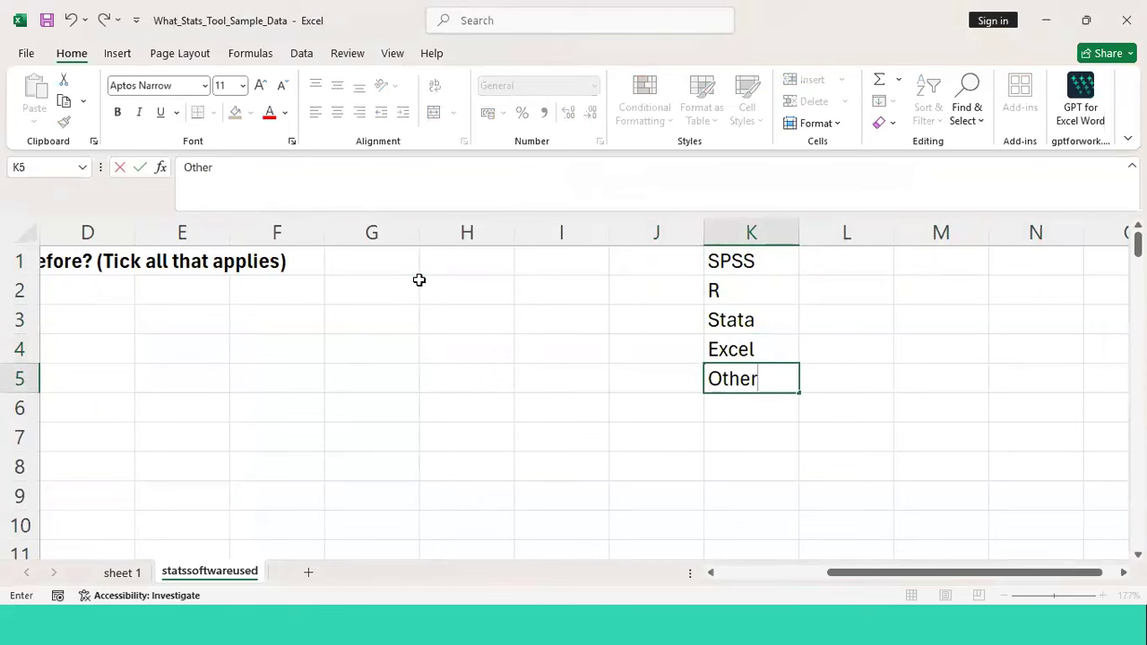
key("Up")
Check the column A responses in roughly the first dozen rows for software options missing from the list
key("Up")
key("Left")
key("Left")
key("Left")
key("Left")
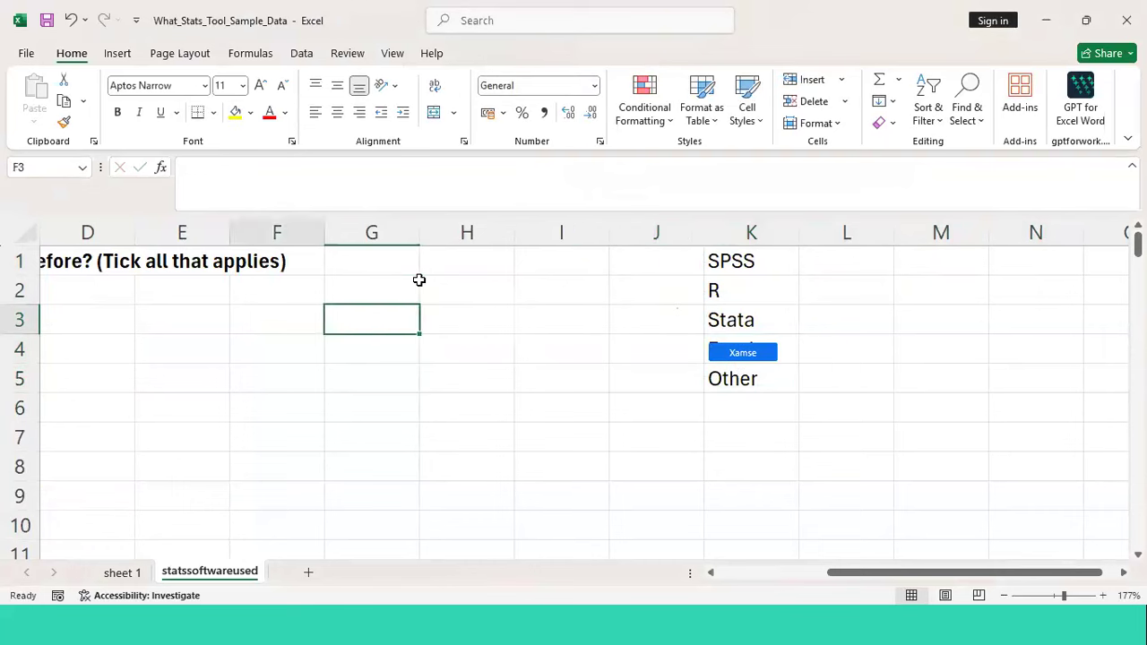
key("Left")
key("Left")
key("Left")
key("Left")
key("Left")
key("Left")
key("Down")
key("Down")
key("Down")
key("Down")
key("Down")
key("Down")
key("Down")
key("Down")
key("Down")
key("Down")
key("Down")
Replace Stata with Python in cell K3 of the software list
key("Up")
key("Right")
key("Up")
key("Right")
key("Right")
key("Right")
key("Right")
key("Right")
key("Right")
key("Right")
key("Right")
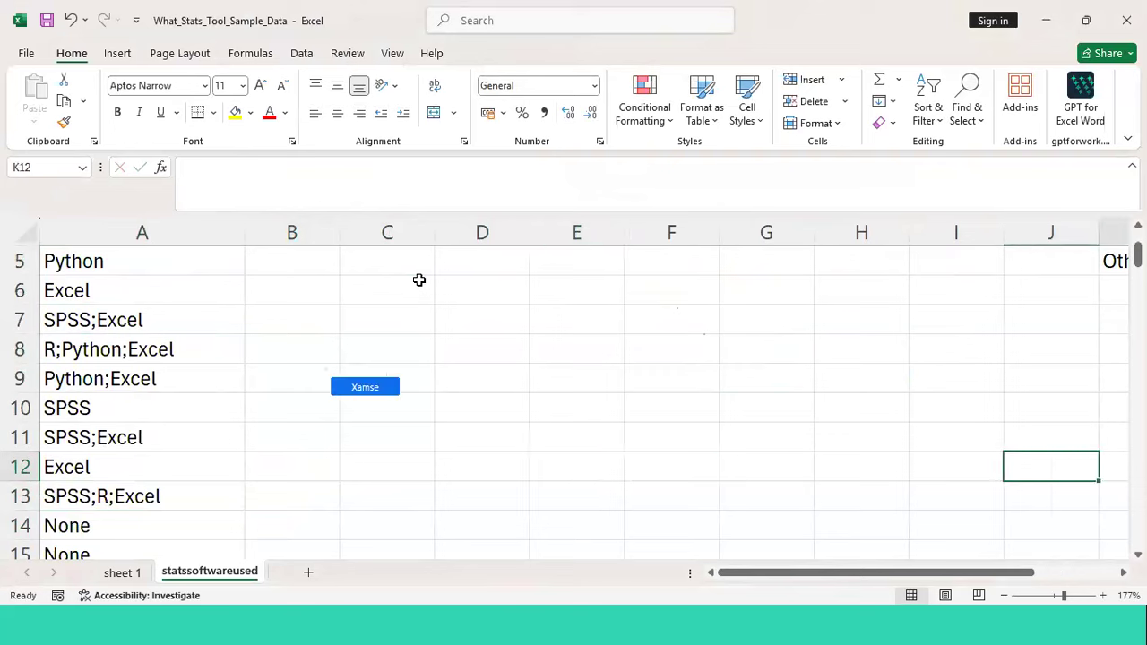
key("Right")
key("Right")
key("Right")
key("Up")
key("Up")
key("Up")
key("Up")
key("Up")
key("Up")
key("Up")
key("Up")
key("Up")
key("Up")
key("Up")
key("Left")
key("Left")
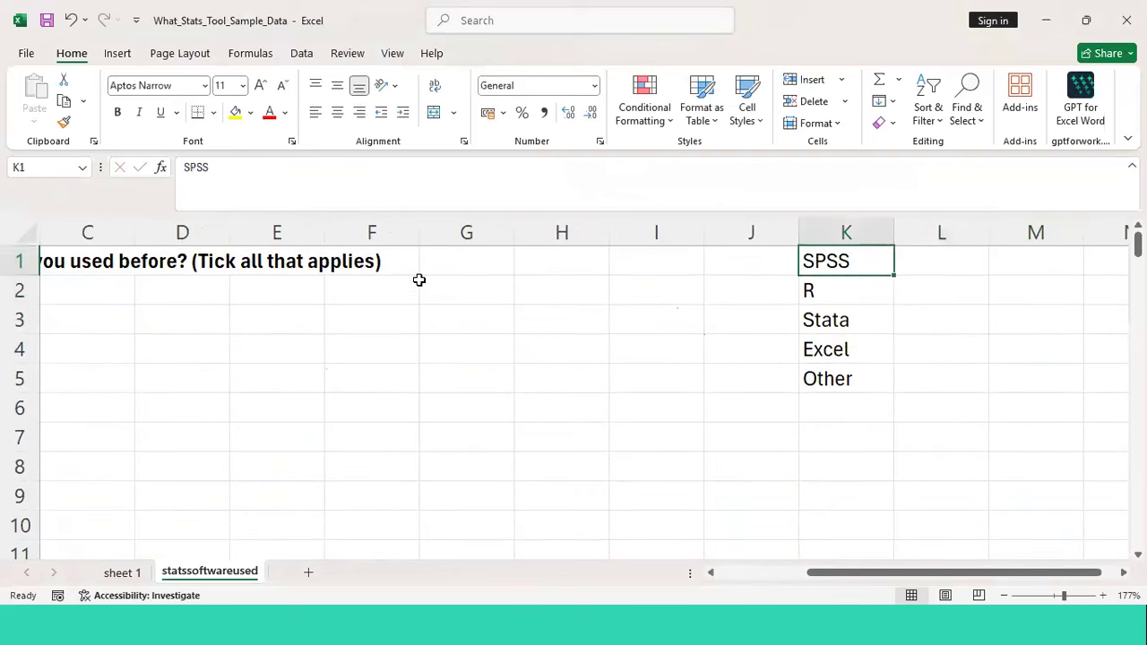
key("Down")
key("Down")
type("Pyy")
key("BackSpace")
type("thon")
key("Return")
Add the option None in cell K6 at the end of the software list
key("Down")
key("Down")
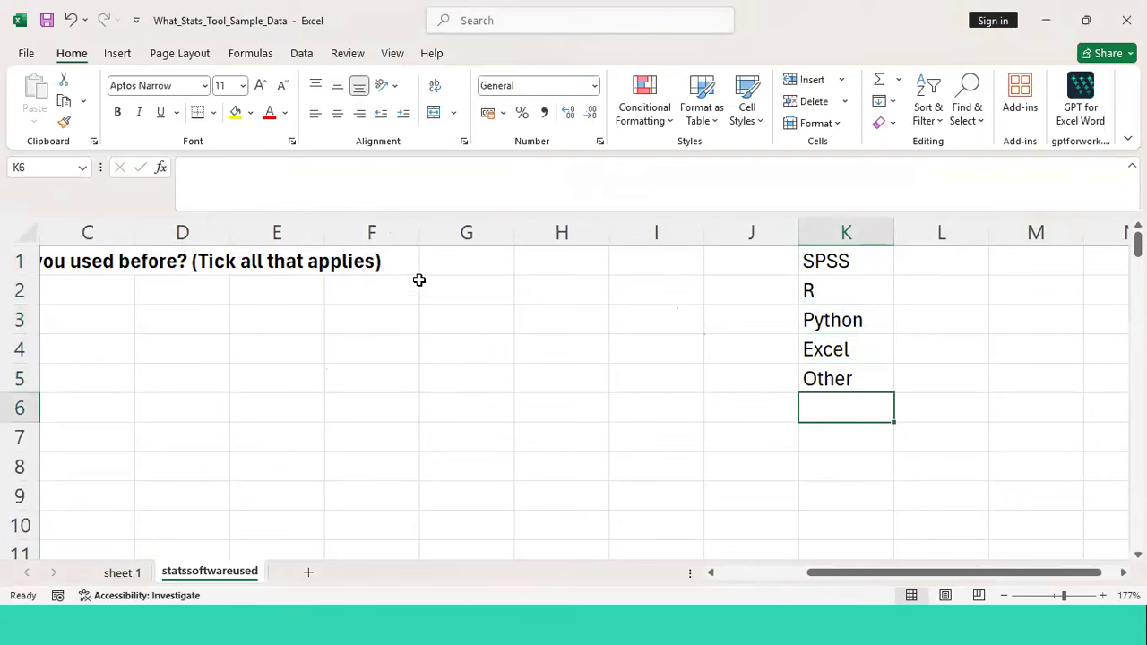
type("Non")
key("Left")
key("Left")
key("Left")
key("Left")
key("Right")
key("Right")
key("Right")
key("Right")
key("Right")
key("Right")
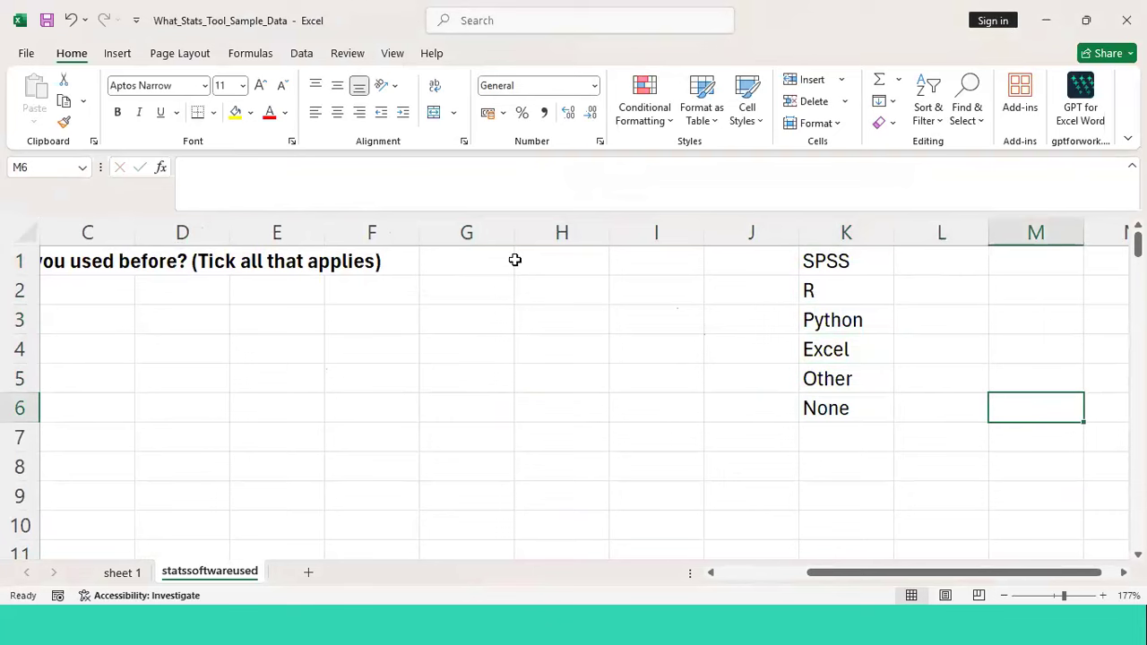
Copy the software list in cells K1 to K6
mouse_move(656, 378)
left_mouse_down()
mouse_move(574, 450)
mouse_move(573, 439)
left_mouse_up()
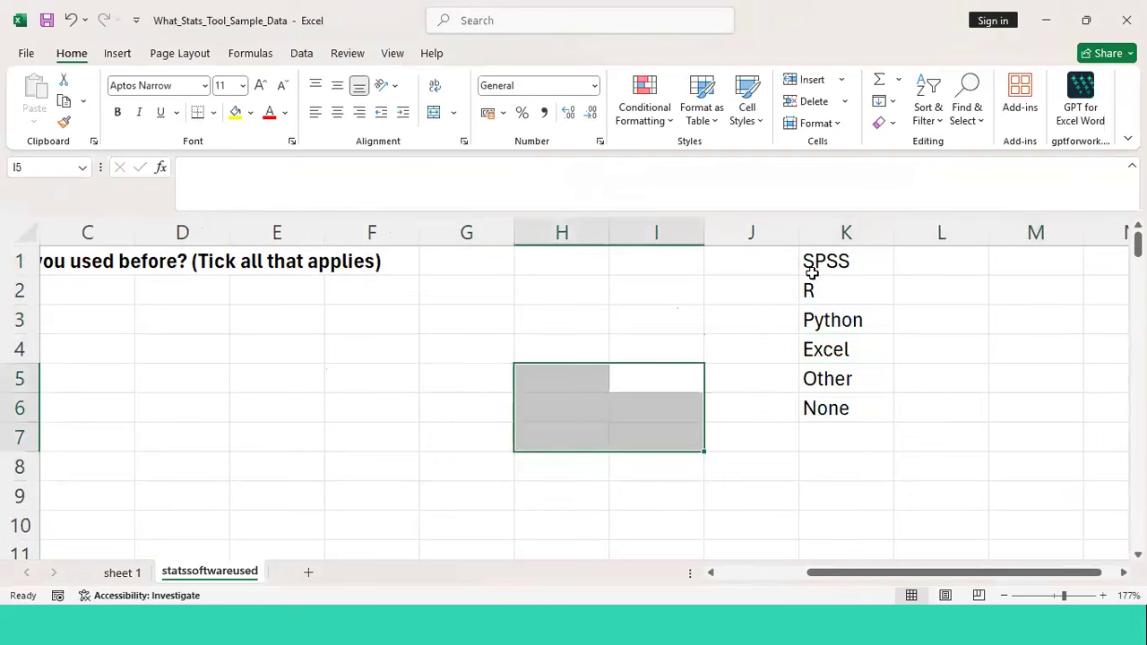
key("Up")
key("Up")
key("Up")
key("Up")
key("Right")
key("Right")
key("shift+Down")
key("shift+Down")
key("shift+Down")
key("shift+Down")
key("shift+Down")
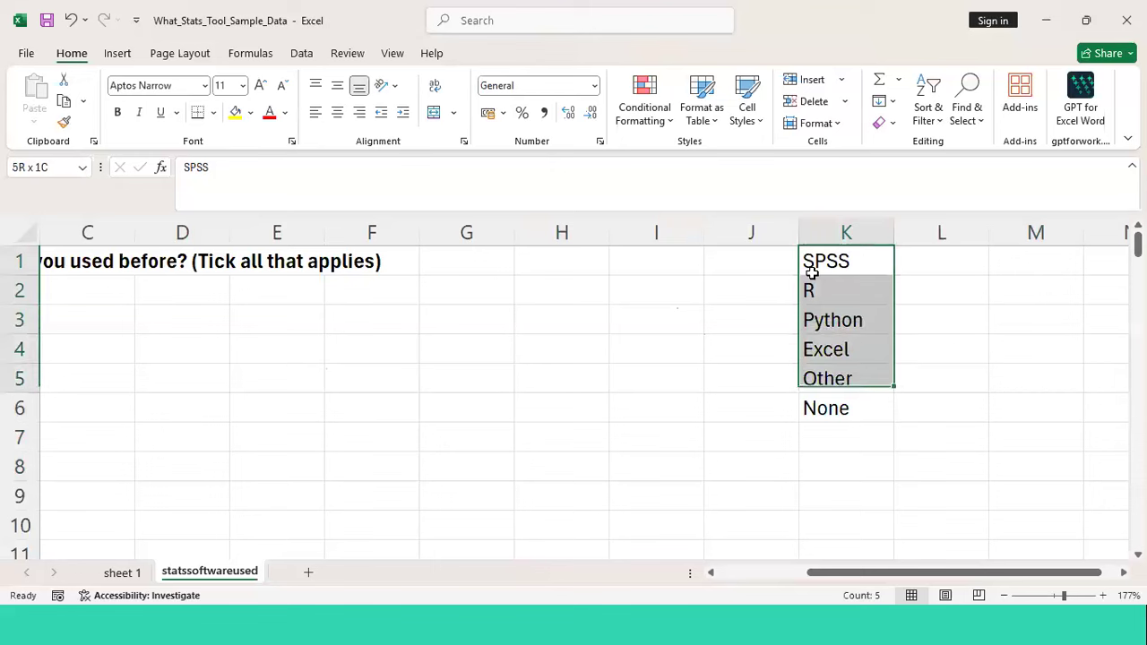
key("ctrl+c")
key("Left")
key("Left")
key("Left")
key("Left")
key("Down")
key("Up")
key("Left")
key("Left")
key("Left")
key("Left")
key("Left")
key("Left")
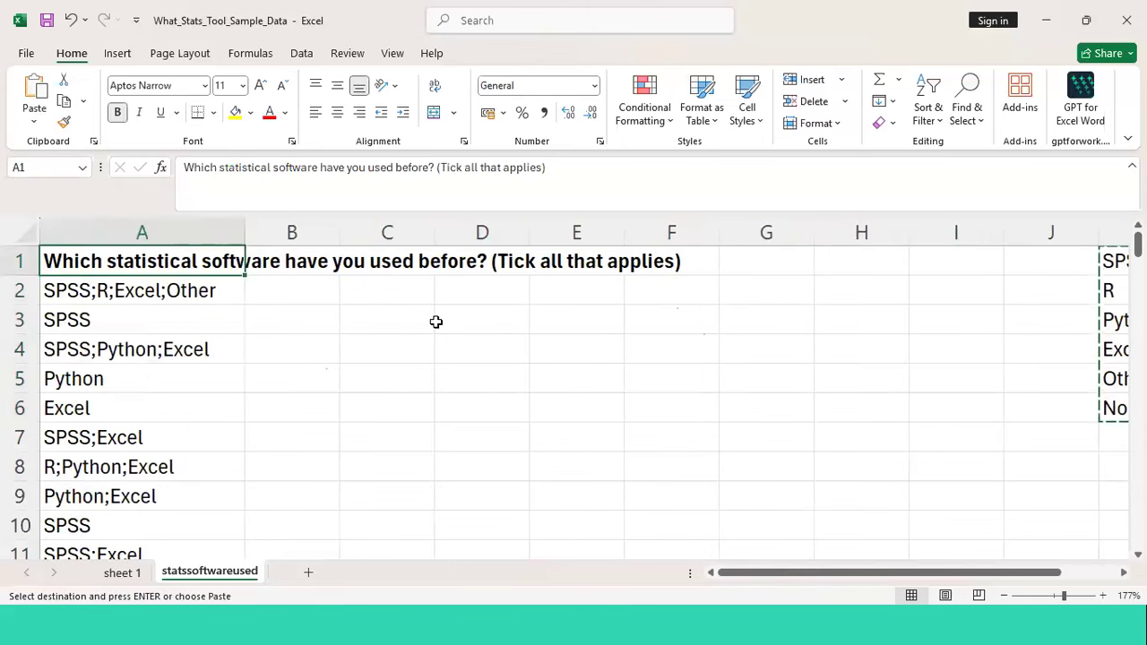
left_click(35, 120)
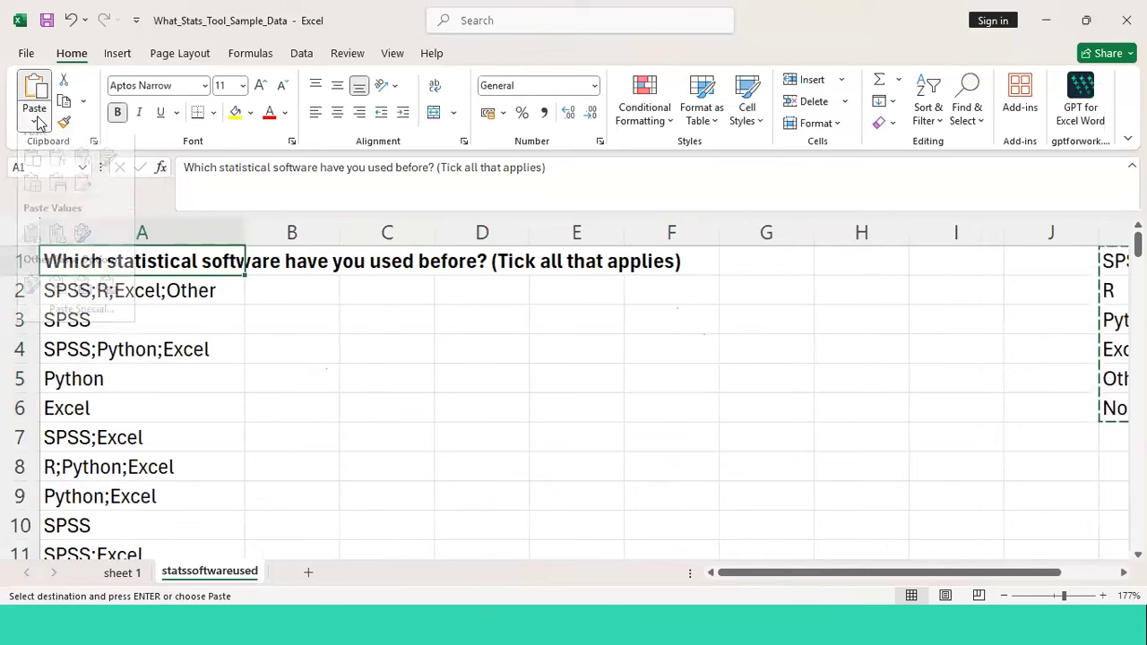
left_click(416, 305)
left_click(873, 317)
Review the vertical software list in K1 to K6 and the empty columns between it and the responses
key("Right")
key("Right")
key("Right")
key("Right")
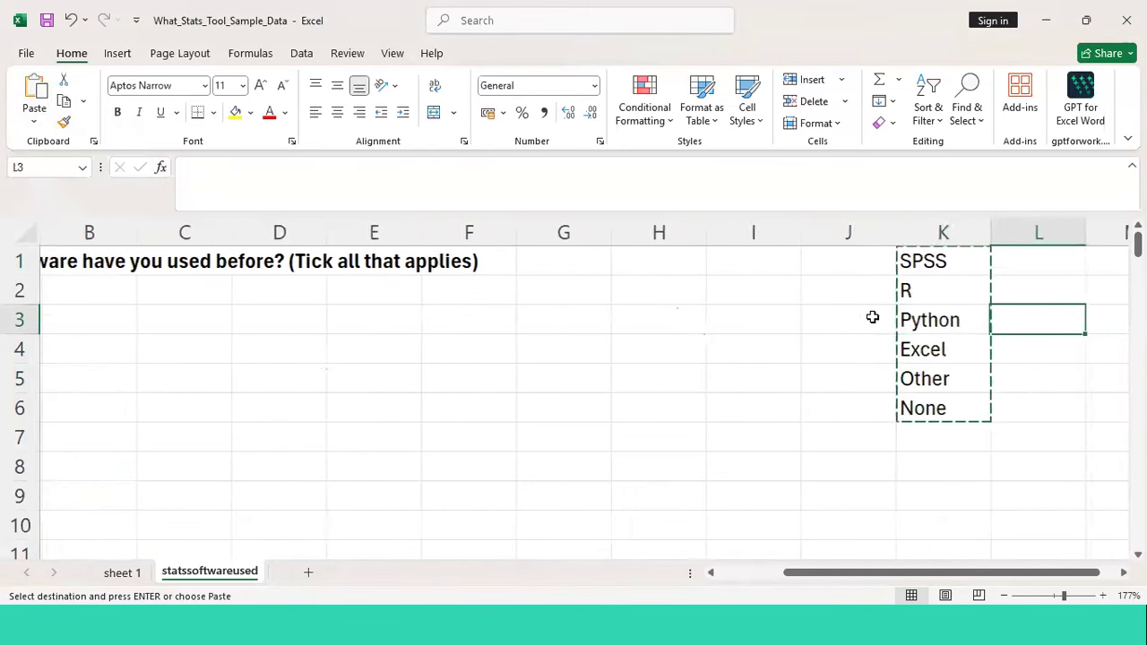
key("Left")
key("Left")
key("Up")
key("Up")
key("Down")
key("Left")
key("Left")
key("Left")
key("Left")
key("Left")
key("Left")
key("Left")
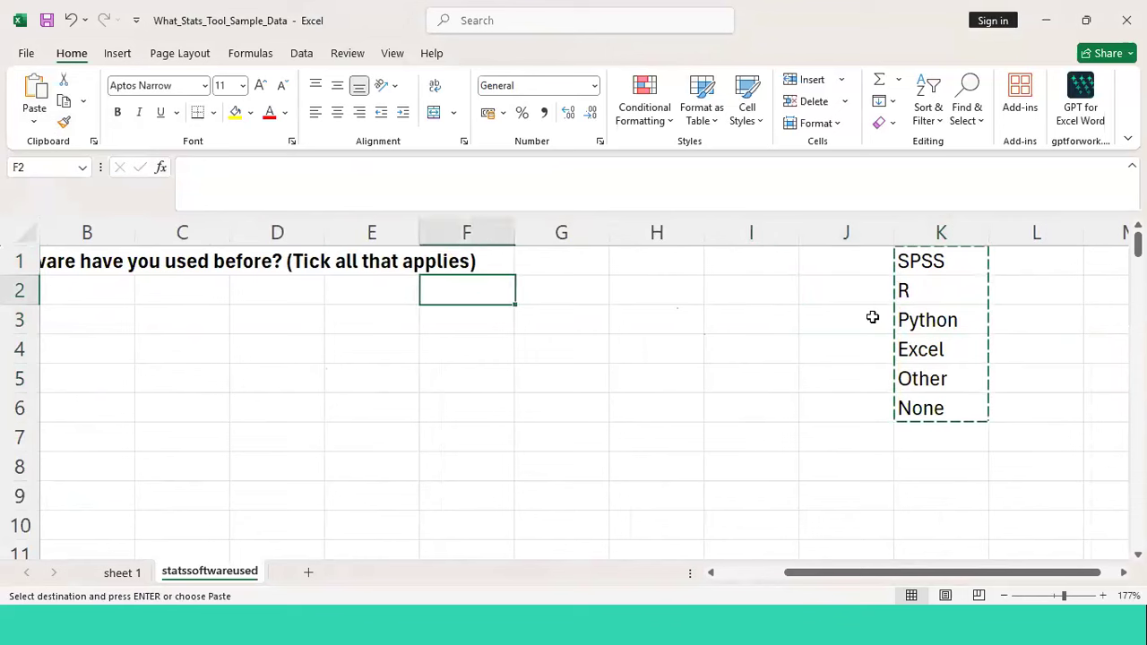
key("Left")
key("Right")
key("Right")
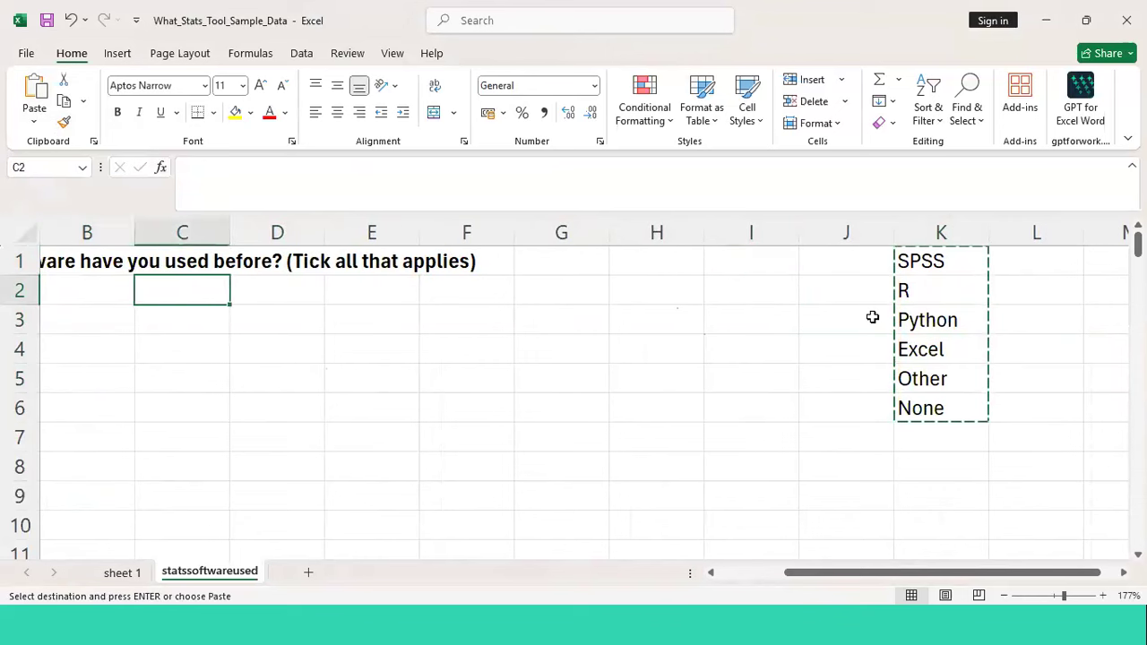
key("Right")
key("Right")
key("Right")
key("Right")
key("Right")
key("Right")
key("Right")
key("Up")
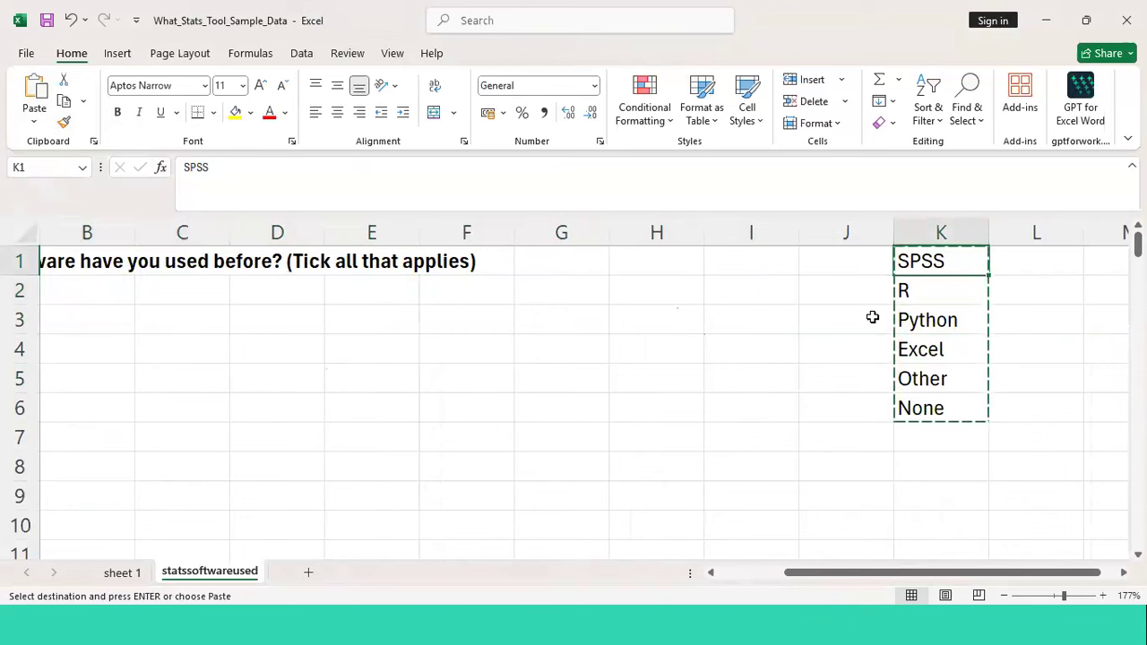
Paste the copied software list transposed along row 1, starting in cell B1 beside the question
key("Left")
key("Left")
key("Left")
key("Left")
key("Left")
key("Left")
key("Left")
key("Left")
key("Left")
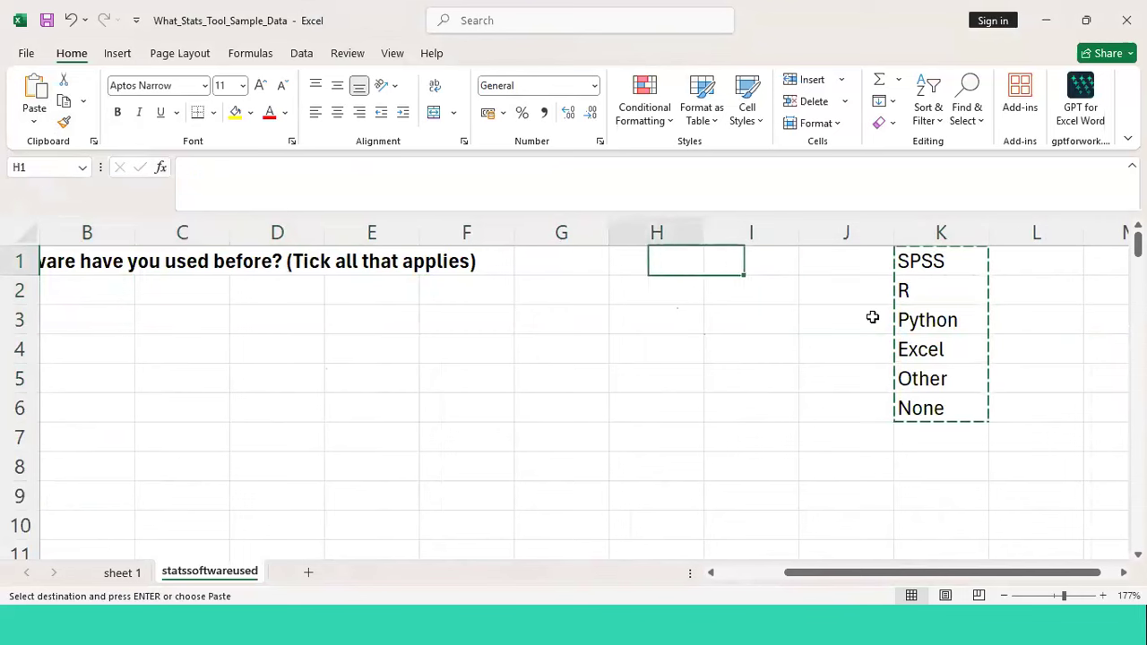
key("Left")
key("Right")
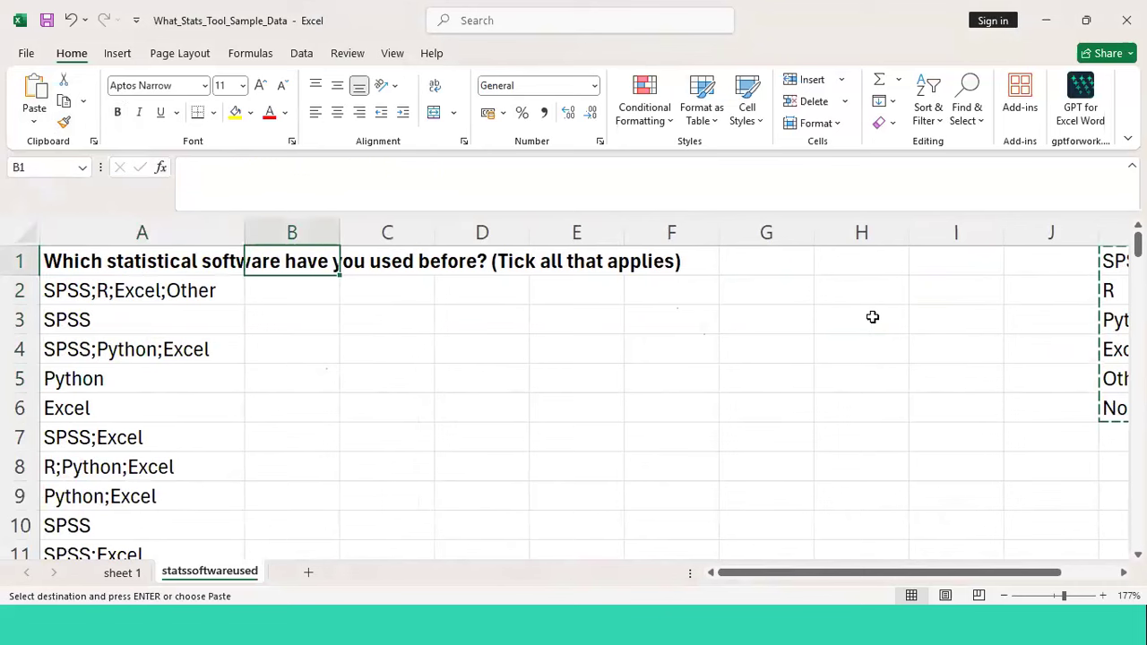
right_click(314, 270)
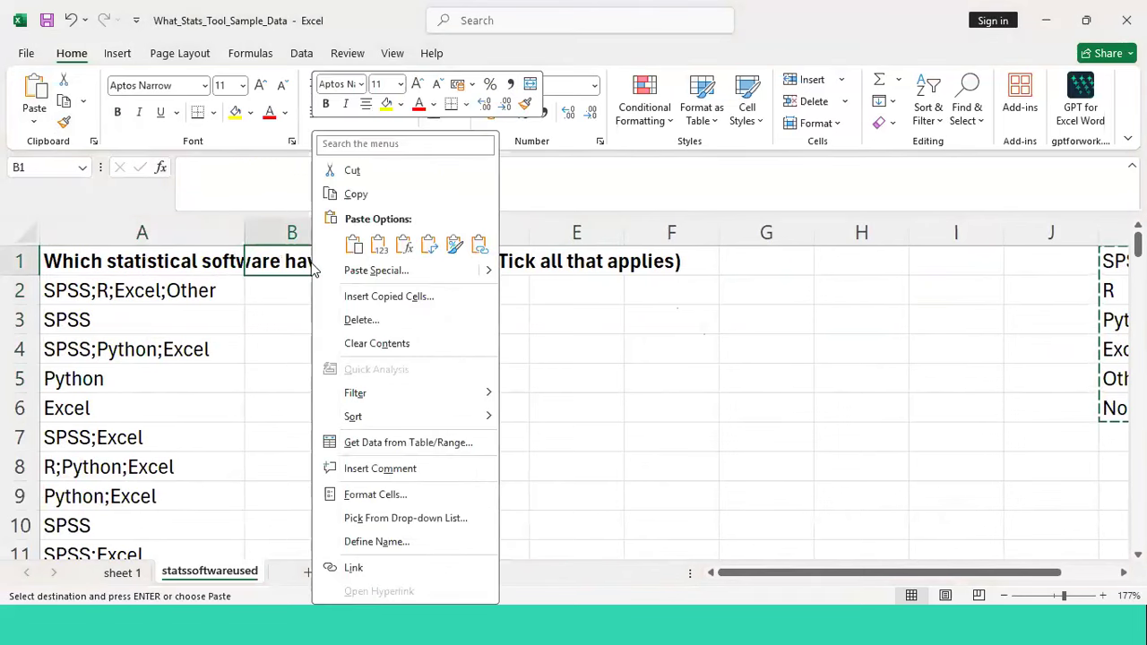
left_click(34, 124)
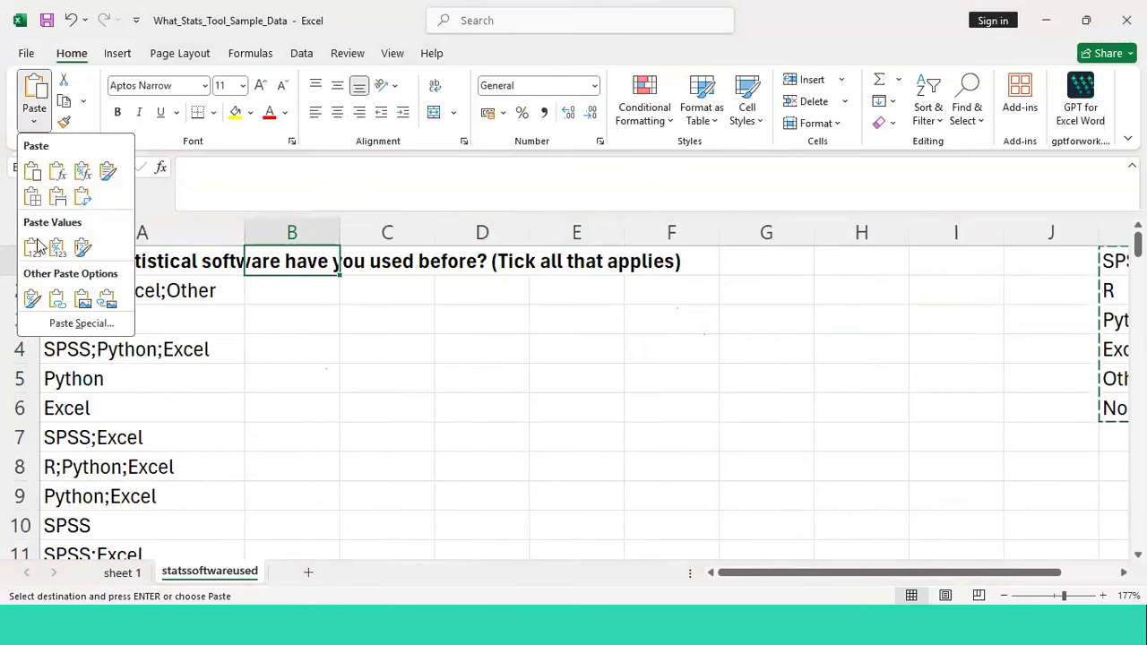
left_click(77, 204)
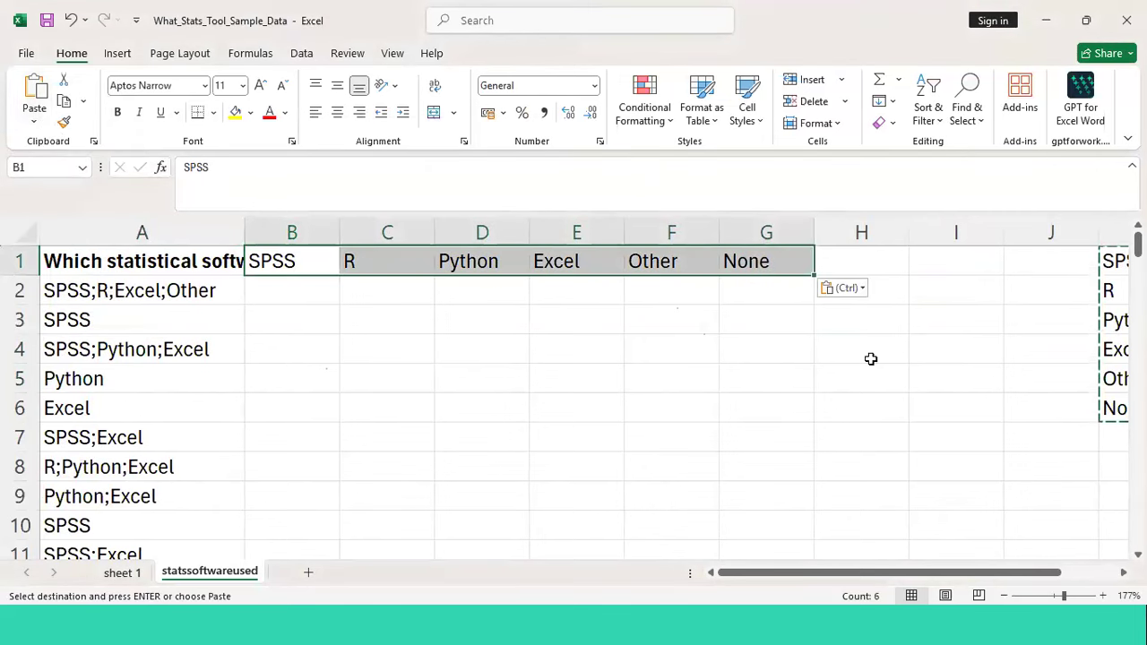
Examine the original vertical software list in K1 to K6 for comparison with the transposed copy
left_click(988, 366)
key("Right")
key("Up")
key("Up")
key("Up")
key("Up")
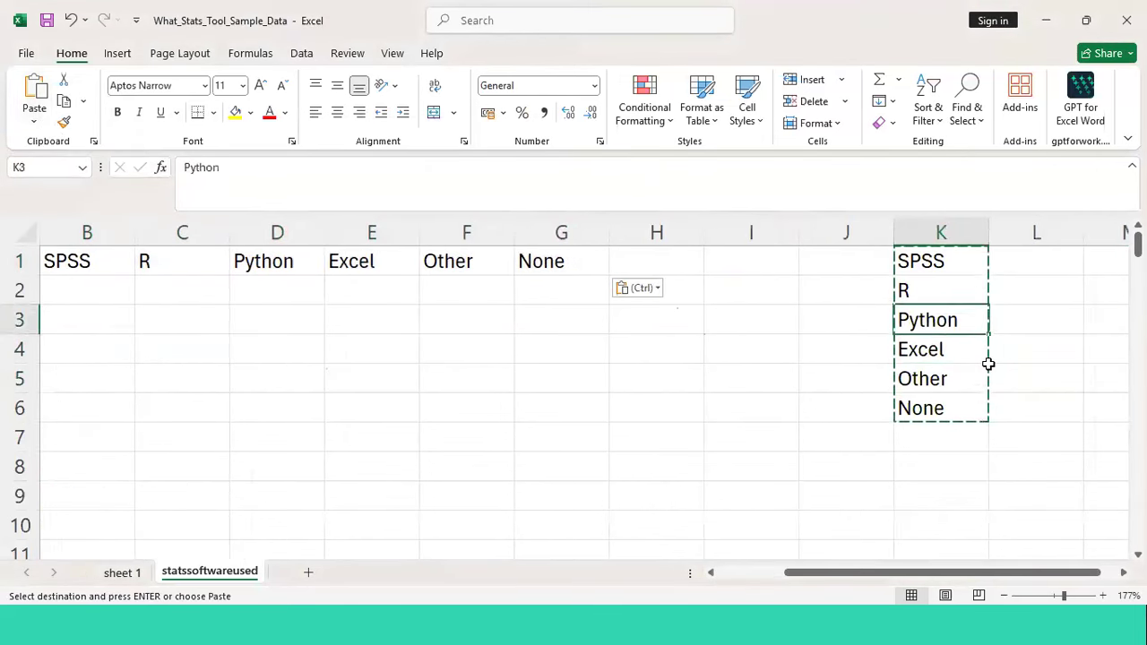
key("shift+Down")
key("shift+Down")
key("shift+Down")
key("shift+Down")
key("shift+Down")
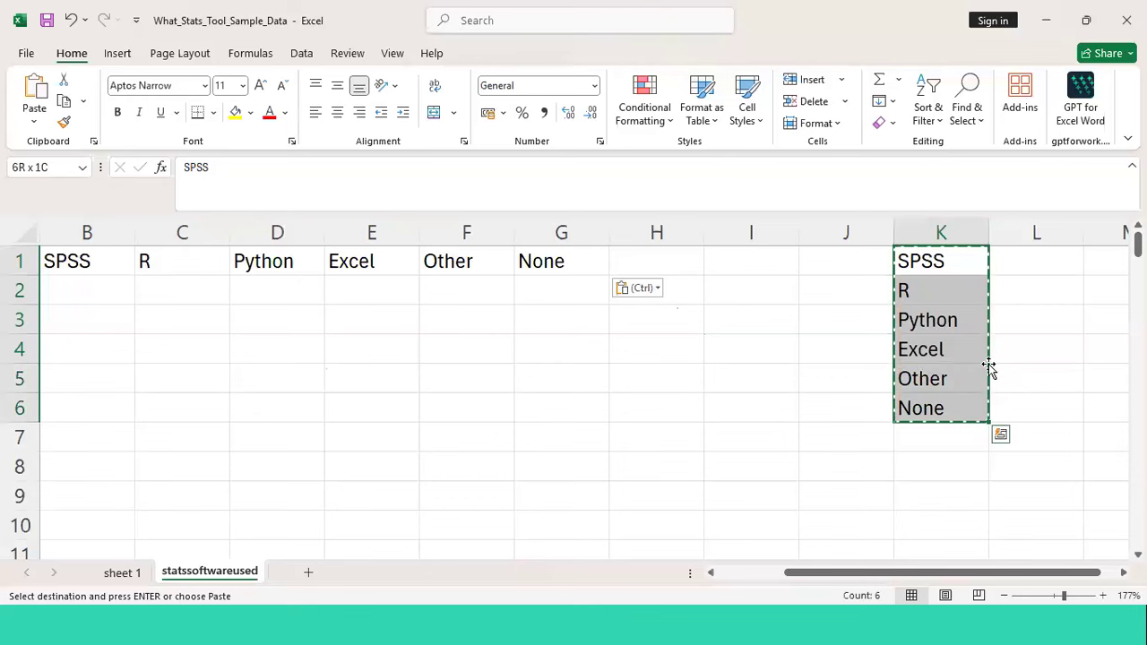
Check the software headings from SPSS to None across row 1 beside the question column
key("Left")
key("Left")
key("Left")
key("Left")
key("Left")
key("Left")
key("Left")
key("Left")
key("Left")
key("Left")
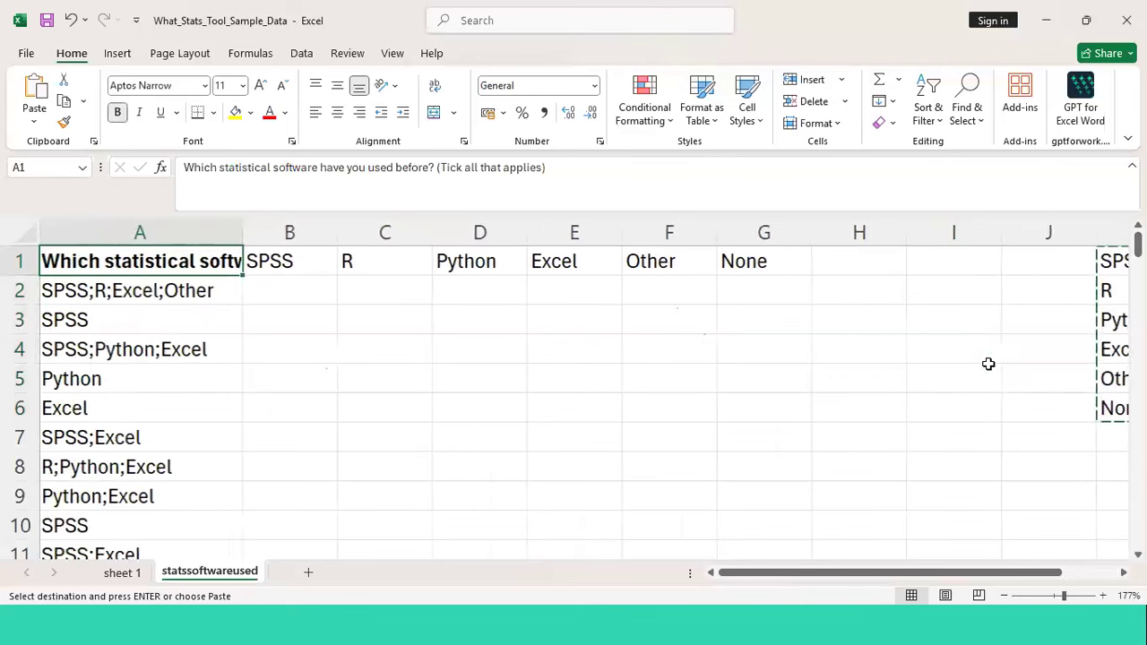
key("Down")
key("Down")
key("Up")
key("Up")
key("Right")
key("Right")
key("Right")
key("Right")
key("Right")
key("Right")
key("Left")
key("Left")
key("Left")
key("Left")
key("Left")
key("Left")
key("Right")
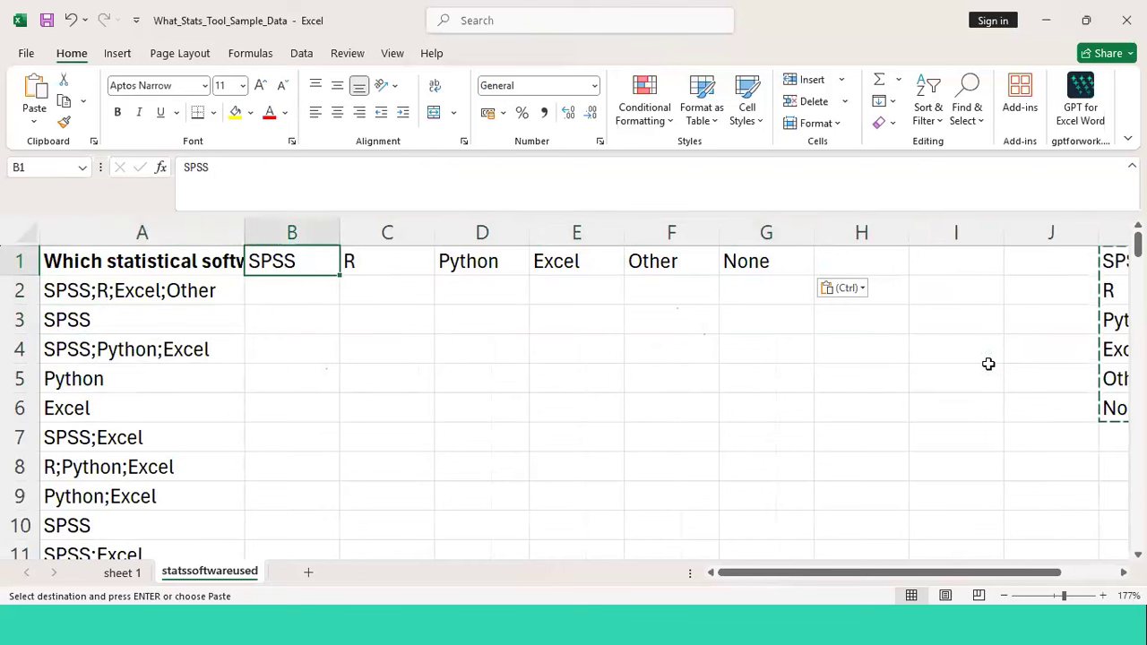
Examine the software combinations given in the column A responses down to about row 42
key("Left")
key("Down")
key("Down")
key("Down")
key("Down")
key("Down")
key("Down")
key("Down")
key("Down")
key("Down")
key("Down")
key("Down")
key("Down")
key("Down")
key("Down")
key("Down")
key("Down")
key("Down")
key("Down")
key("Down")
key("Down")
key("Down")
key("Down")
key("Down")
key("Down")
key("Down")
key("Down")
key("Down")
key("Down")
key("Down")
key("Down")
key("Down")
key("Down")
key("Down")
key("Down")
key("Down")
key("Down")
key("Down")
key("Down")
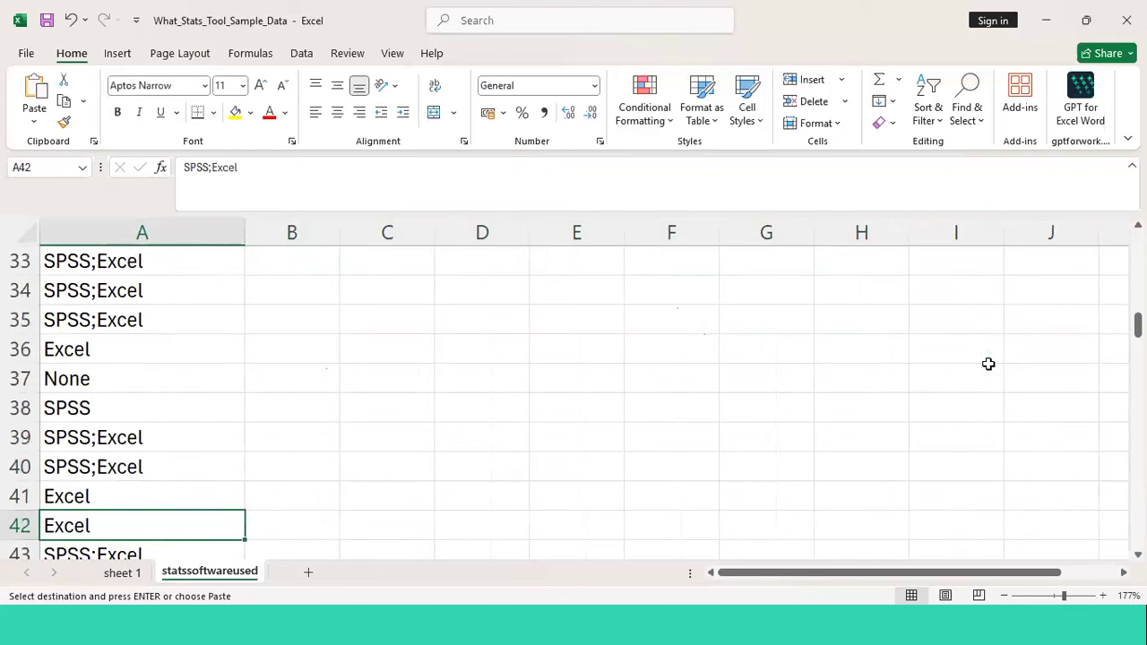
key("Up")
key("Up")
key("Up")
key("Up")
key("Up")
key("Up")
key("Up")
key("Up")
key("Up")
key("Up")
key("Up")
key("Up")
key("Up")
key("Up")
key("Up")
key("Up")
key("Up")
key("Up")
key("Up")
key("Up")
key("Up")
key("Up")
key("Up")
key("Up")
key("Up")
key("Up")
key("Up")
key("Up")
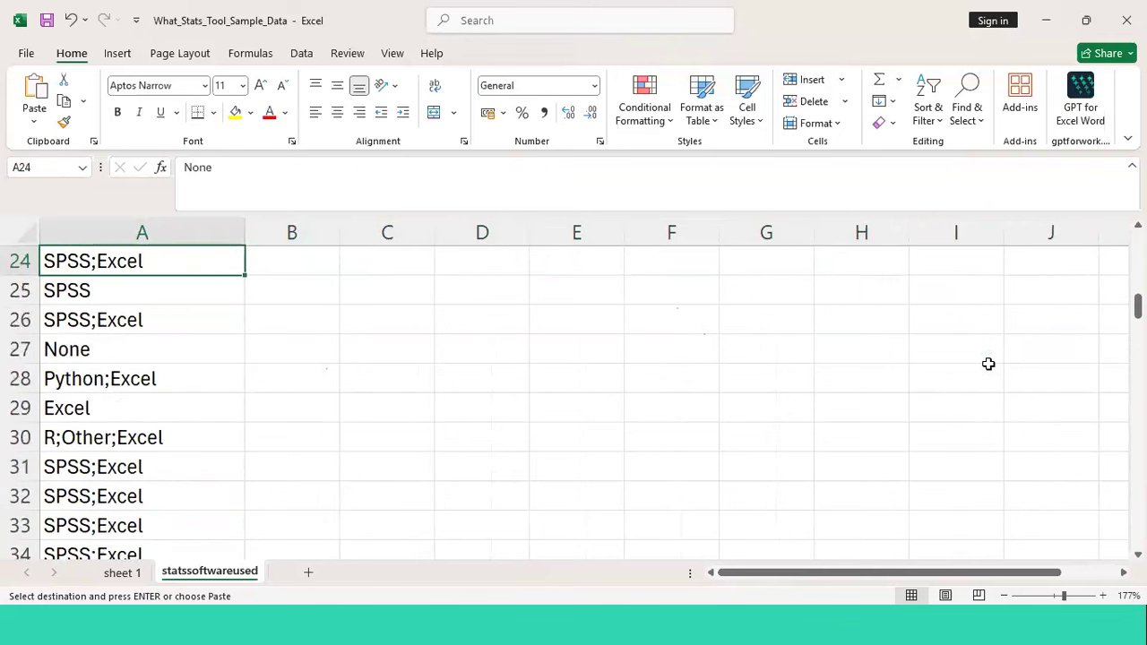
key("Down")
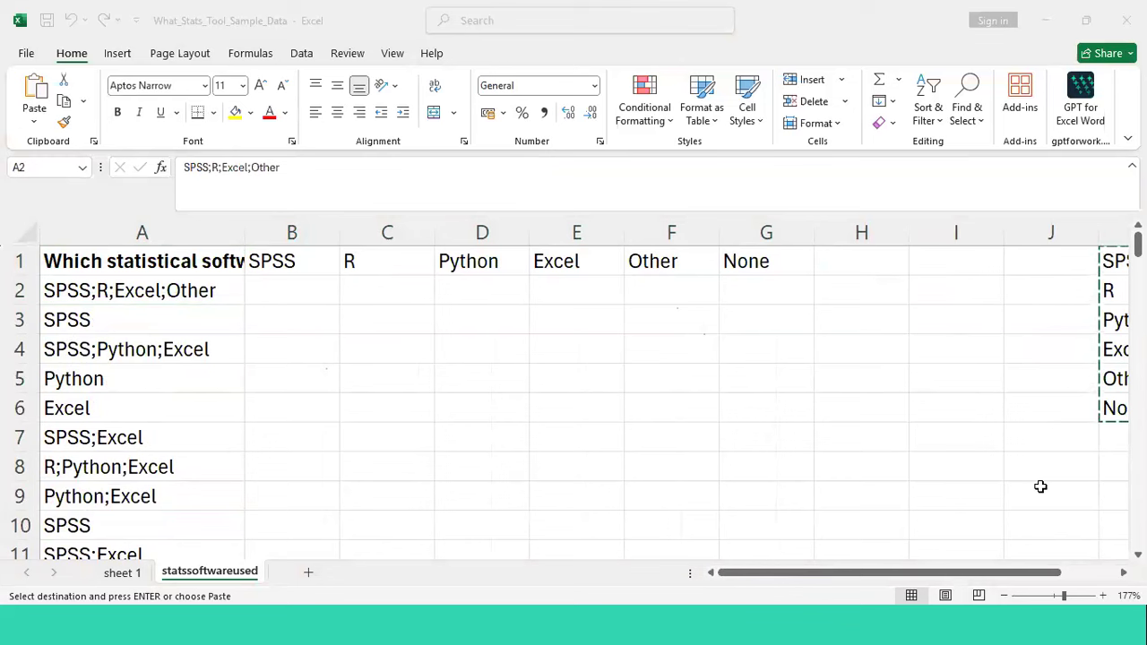
Review the first responses in column A against the software headings in row 1
key("Down")
key("Down")
key("Down")
key("Down")
key("Down")
key("Down")
key("Down")
key("Down")
key("Down")
key("Down")
key("Down")
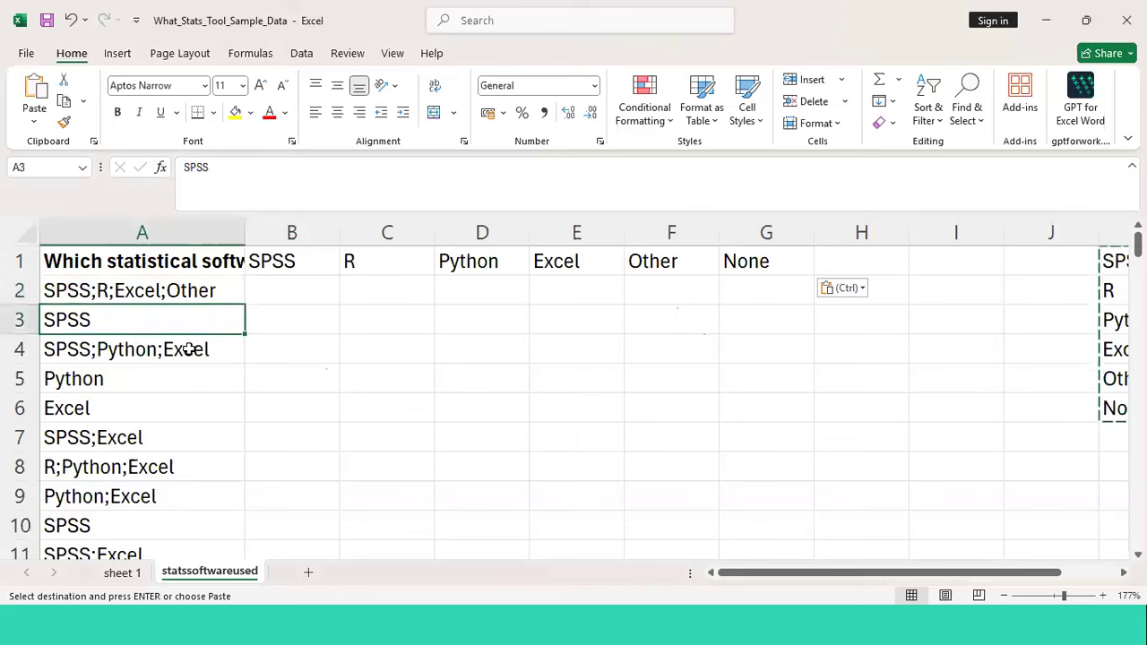
Examine the column A responses down to row 46 for the combinations of statistical software chosen
key("Down")
key("Down")
key("Down")
key("Down")
key("Down")
key("Down")
key("Down")
key("Down")
key("Down")
key("Down")
key("Down")
key("Down")
key("Down")
key("Down")
key("Down")
key("Down")
key("Down")
key("Down")
key("Down")
key("Down")
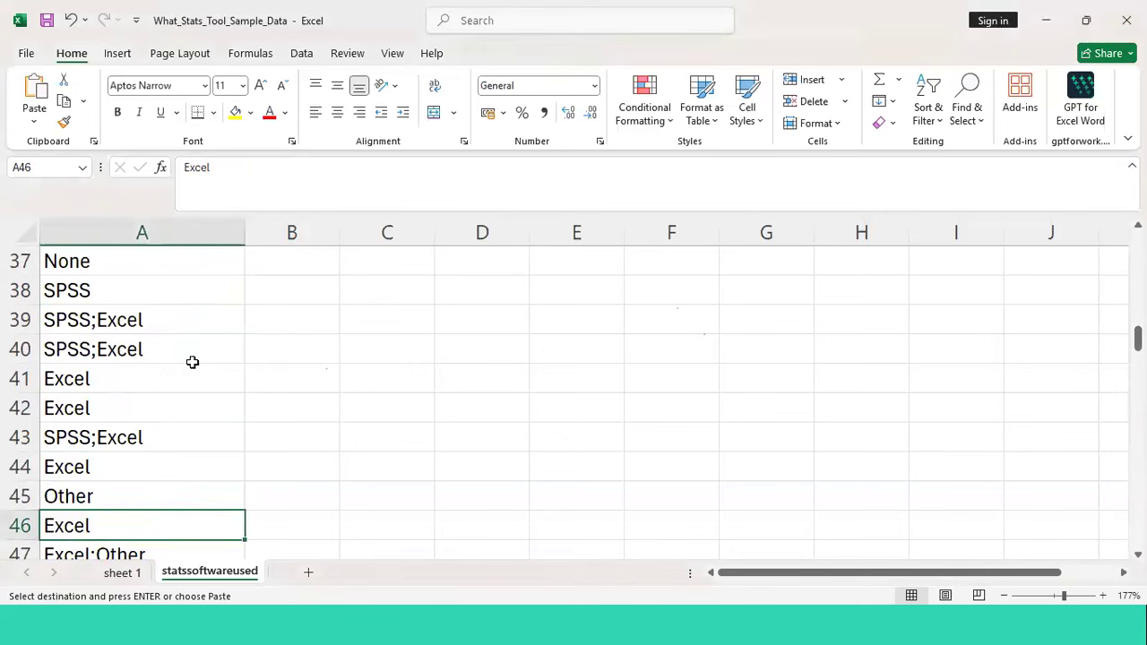
key("Up")
key("Up")
key("Up")
key("Up")
key("Up")
key("Up")
key("Up")
key("Up")
key("Up")
key("Up")
key("Up")
key("Up")
key("Up")
key("Up")
key("Up")
key("Up")
key("Up")
key("Up")
key("Up")
key("Up")
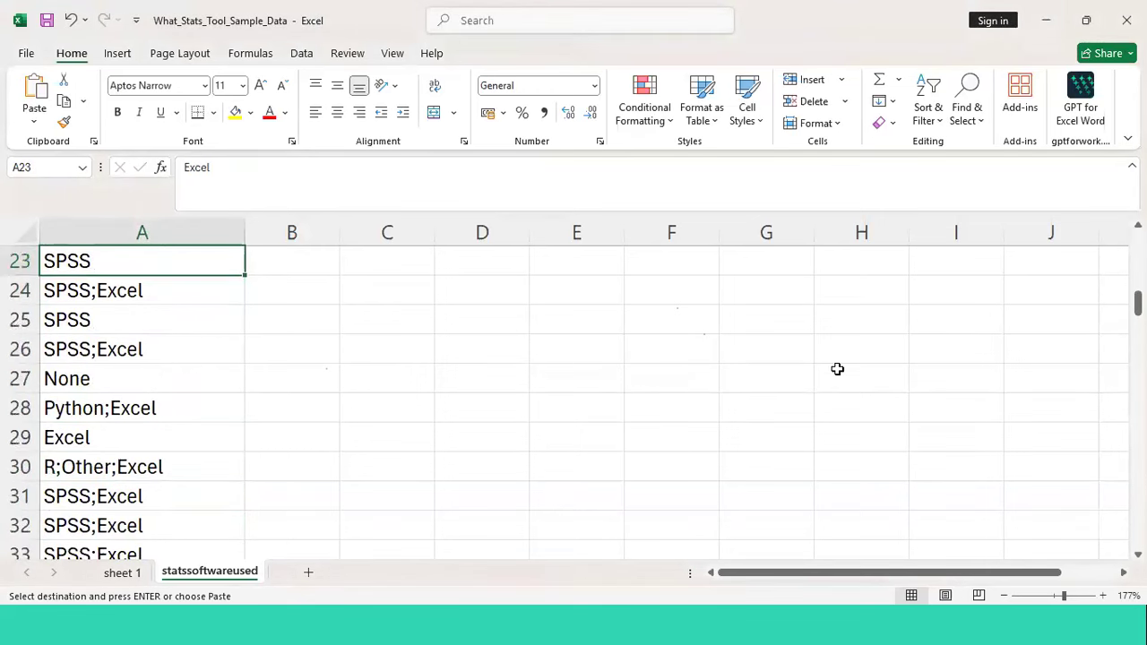
key("Up")
key("Up")
key("Up")
key("Up")
key("Up")
key("Up")
key("Up")
key("Up")
key("Up")
key("Up")
key("Up")
key("Up")
key("Up")
key("Up")
key("Up")
key("Up")
key("Up")
Select the full vertical software list from SPSS to None in K1 to K6
key("Right")
key("Right")
key("Right")
key("Right")
key("Right")
key("Right")
key("Right")
key("Right")
key("Right")
key("Right")
key("Right")
key("Up")
key("Up")
key("Up")
key("Up")
key("Up")
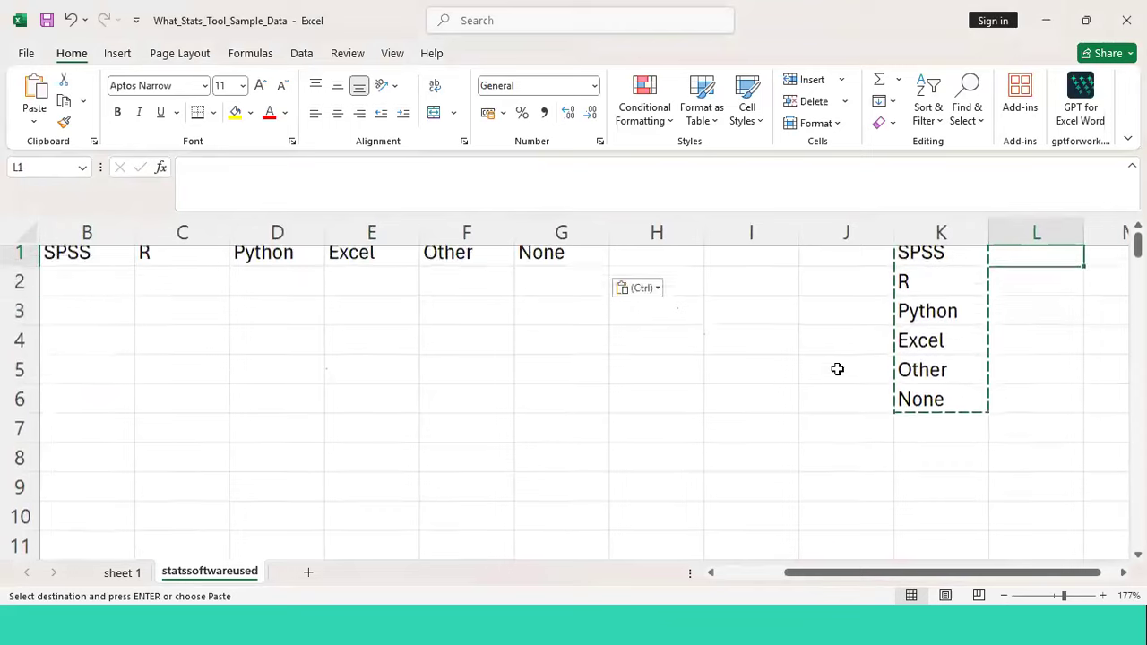
key("Left")
key("shift+Down")
key("shift+Down")
key("shift+Down")
key("shift+Down")
key("shift+Down")
key("shift+Down")
key("shift+Up")
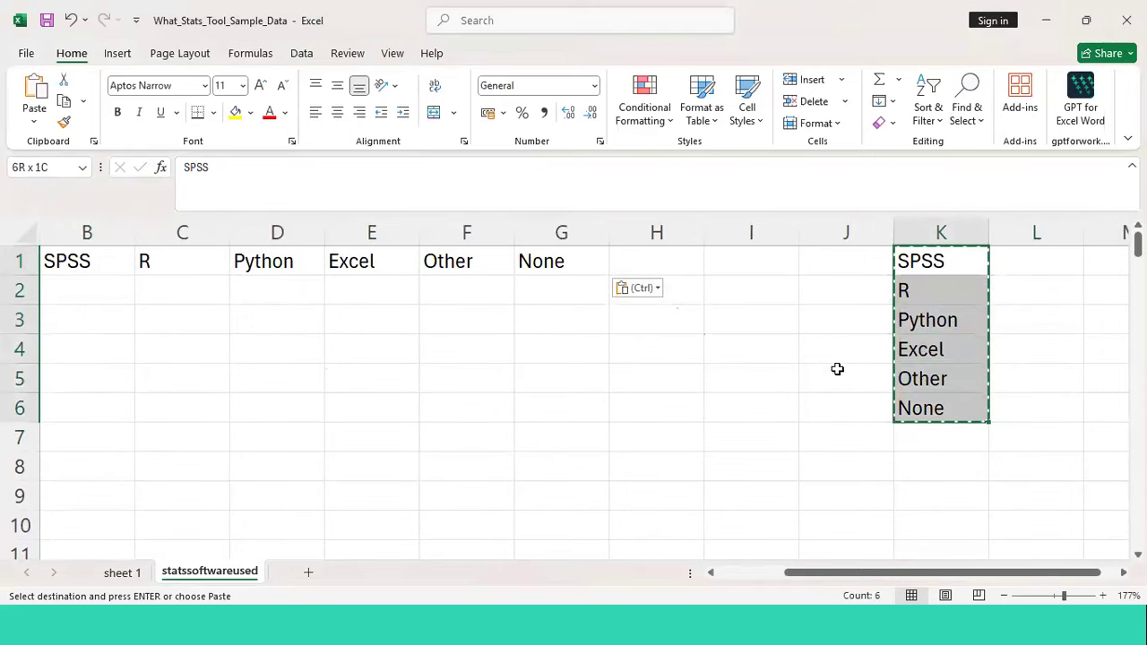
Preview the transposed paste of the copied software list across row 1, starting at B1
left_click(180, 312)
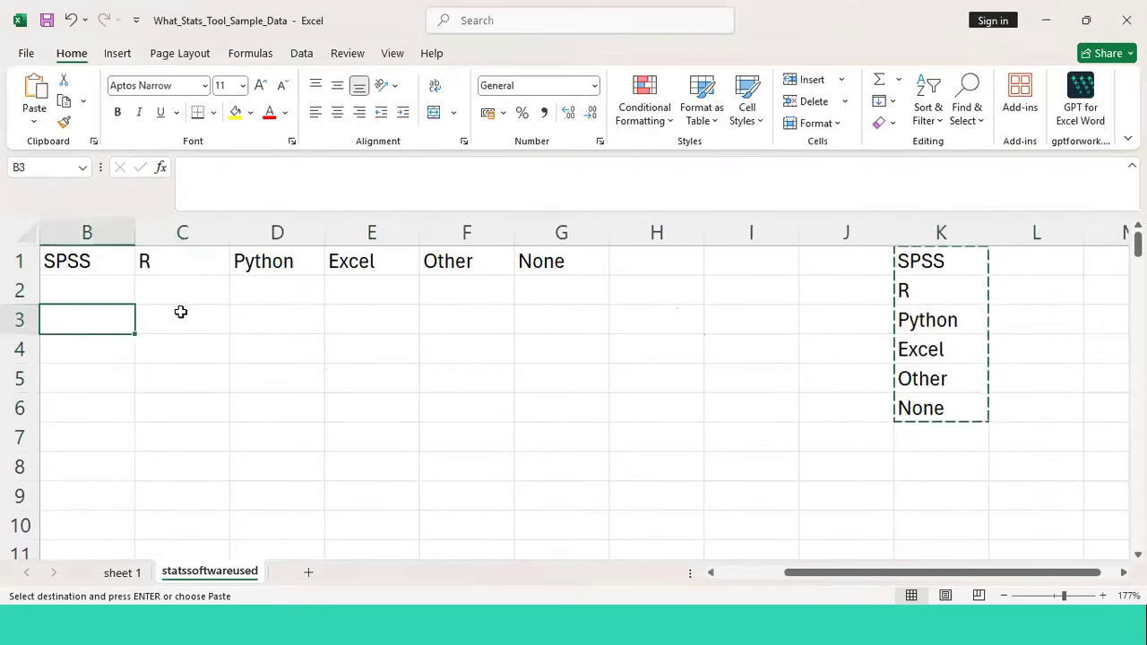
key("Left")
key("Up")
key("Right")
key("Up")
key("Right")
key("Left")
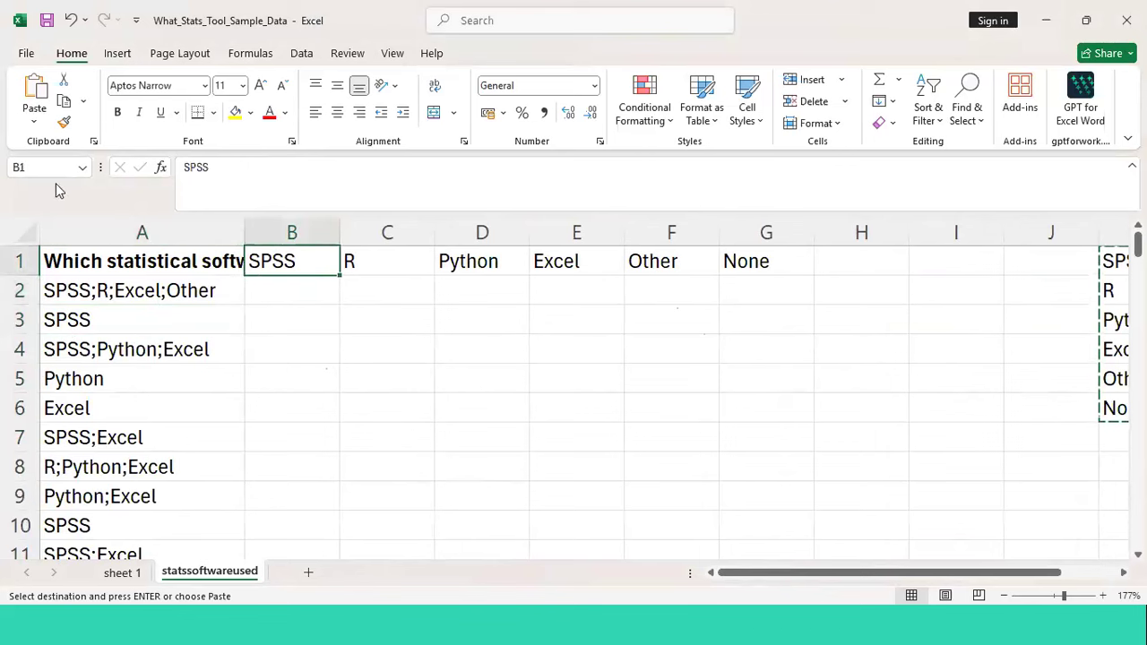
left_click(34, 124)
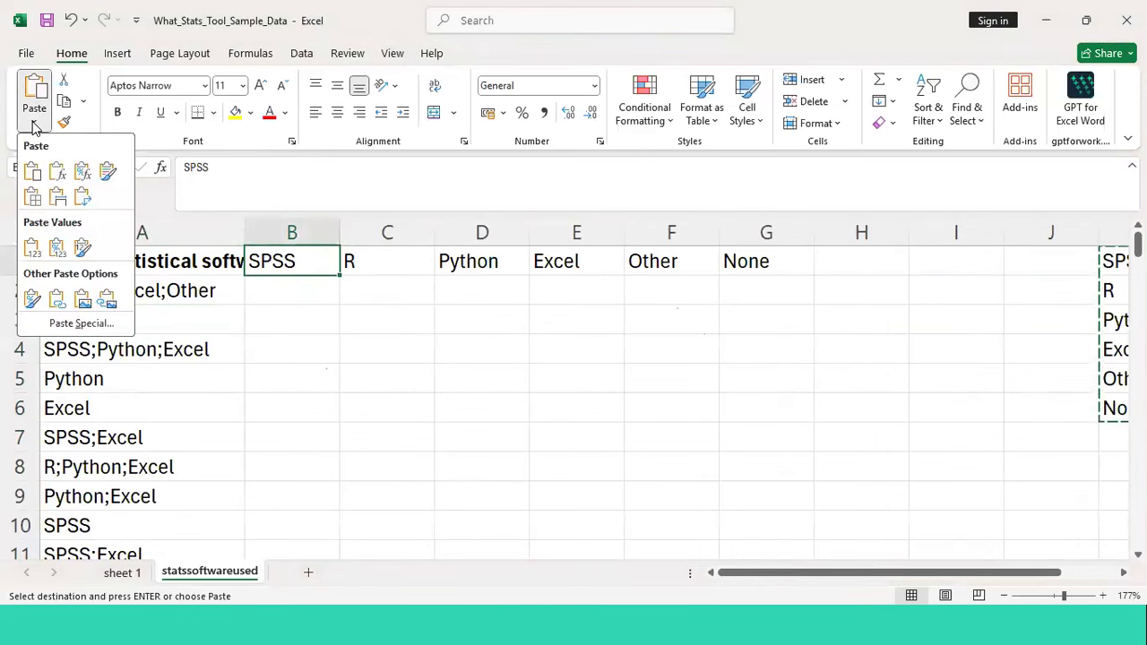
left_click(34, 124)
left_click(34, 124)
left_click(85, 206)
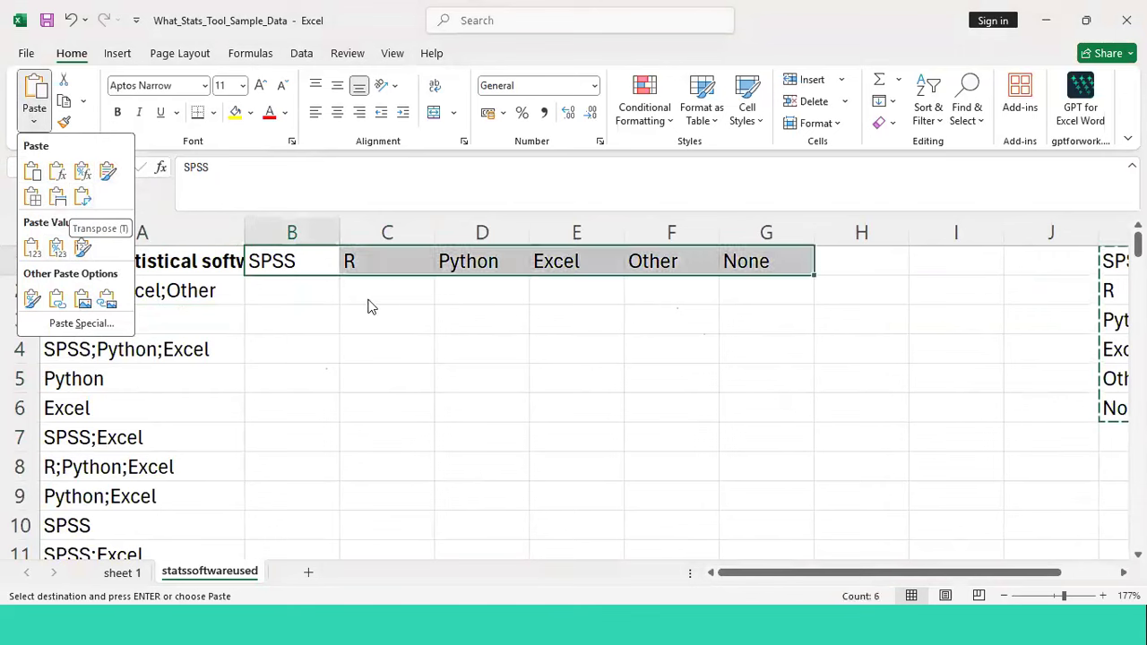
left_click(1005, 295)
Reselect the vertical list in column K to review the source of the row 1 headings
key("Right")
key("Up")
key("Left")
key("Right")
key("shift+Down")
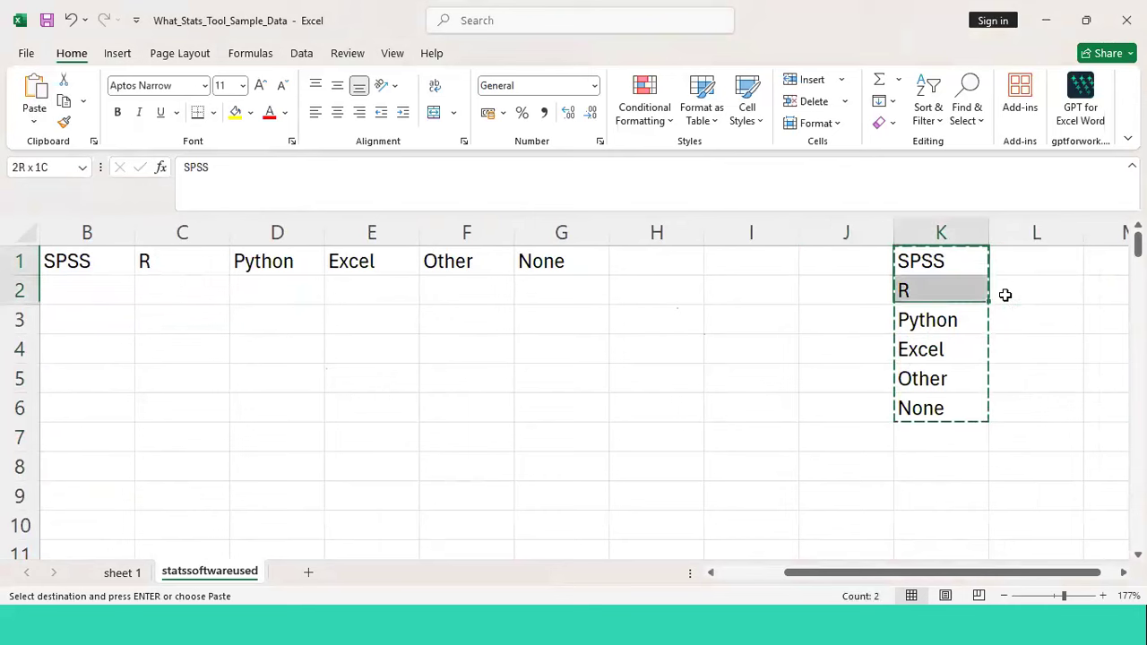
key("shift+Down")
key("shift+Down")
key("shift+Down")
key("shift+Down")
Open Paste Special for the copied software list at heading cell B1
key("Left")
key("Left")
key("Left")
key("Left")
key("Left")
key("Left")
key("Left")
key("Left")
key("Left")
key("Left")
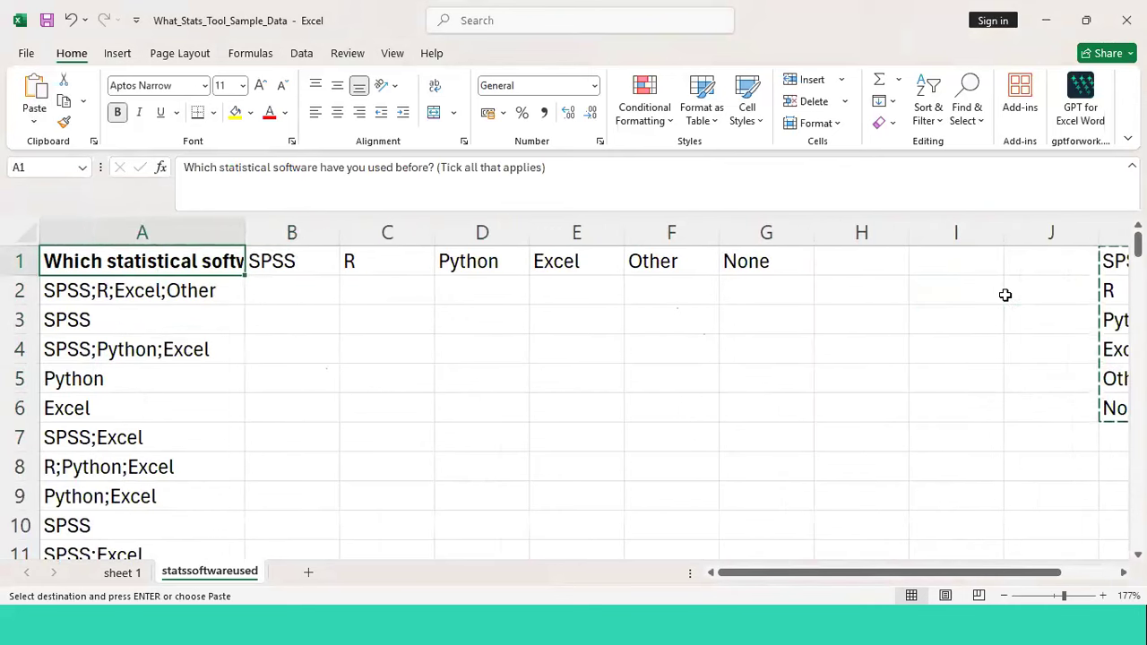
key("Right")
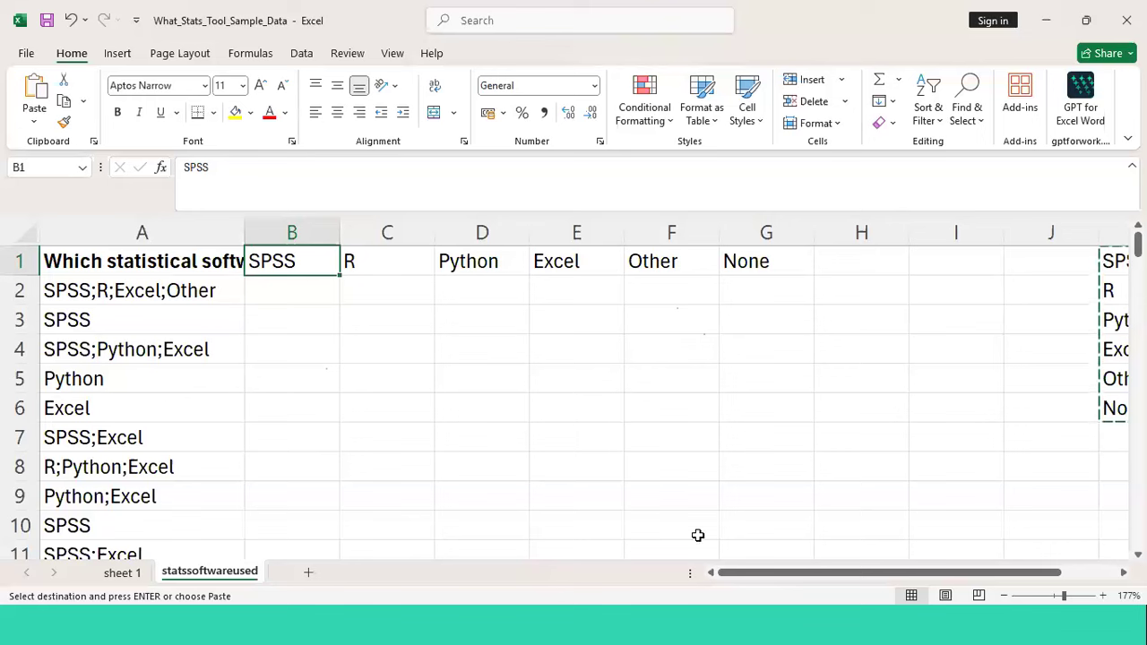
key("ctrl+alt+v")
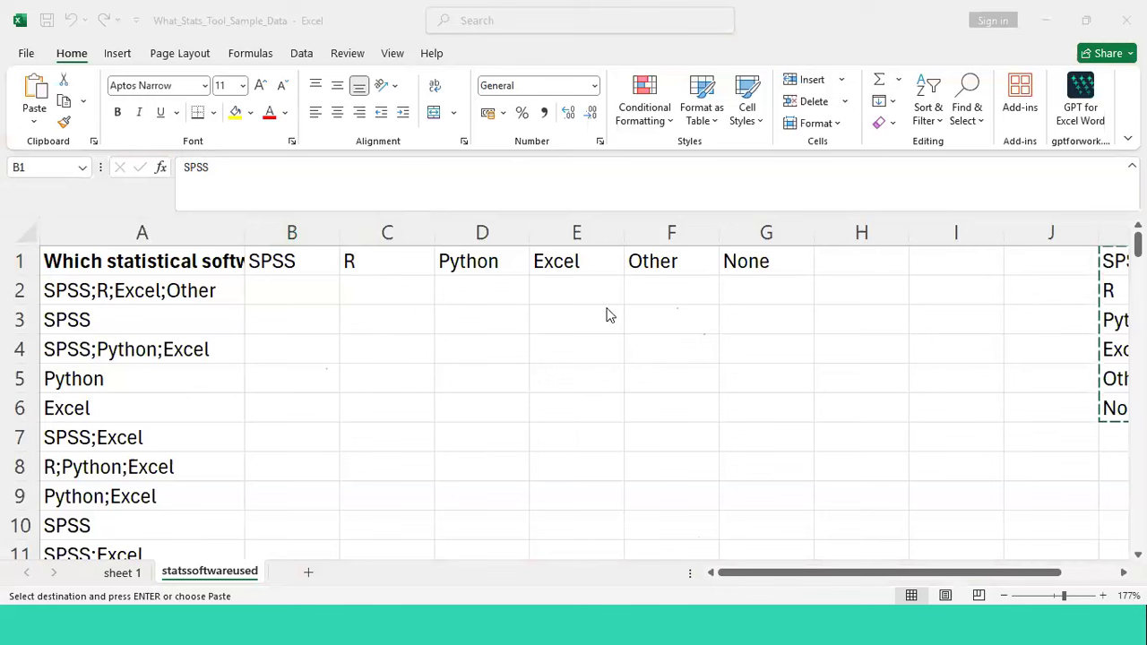
Review the transposed software headings along row 1 after leaving Paste Special
left_click(351, 322)
key("Right")
key("Right")
key("Right")
key("Right")
key("Right")
key("Right")
key("Right")
key("Left")
key("Left")
key("Left")
key("Left")
Enter SPSS in B2 and R in C2 as text values for the first response
key("Down")
key("Left")
key("Left")
key("Left")
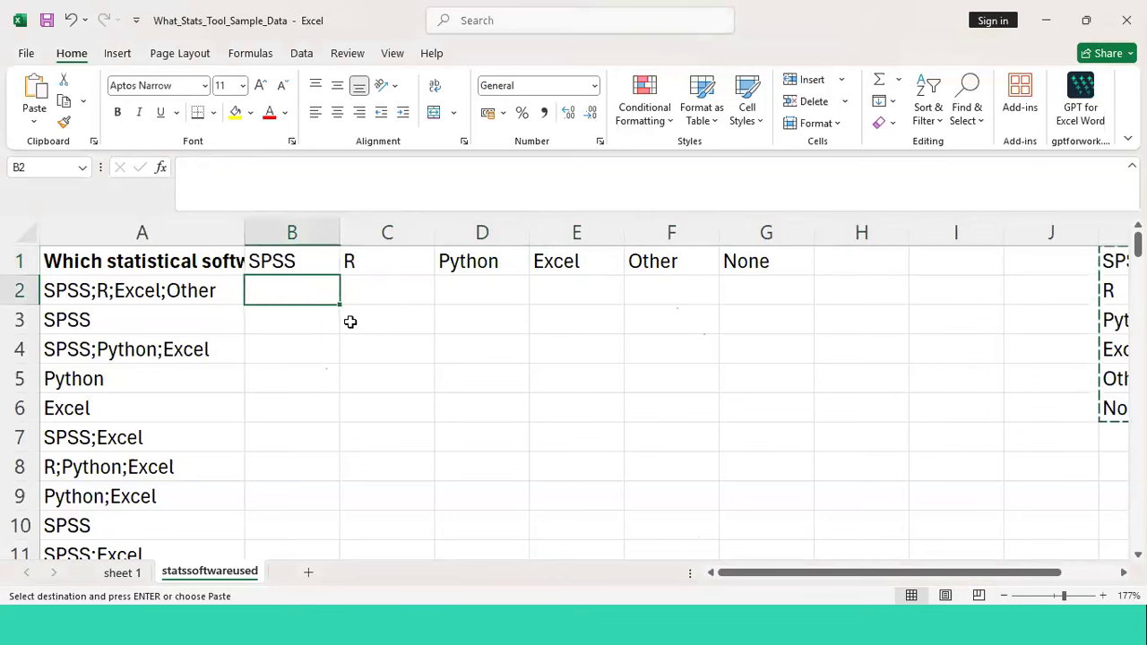
type("SPSS")
key("Tab")
type("R")
key("Tab")
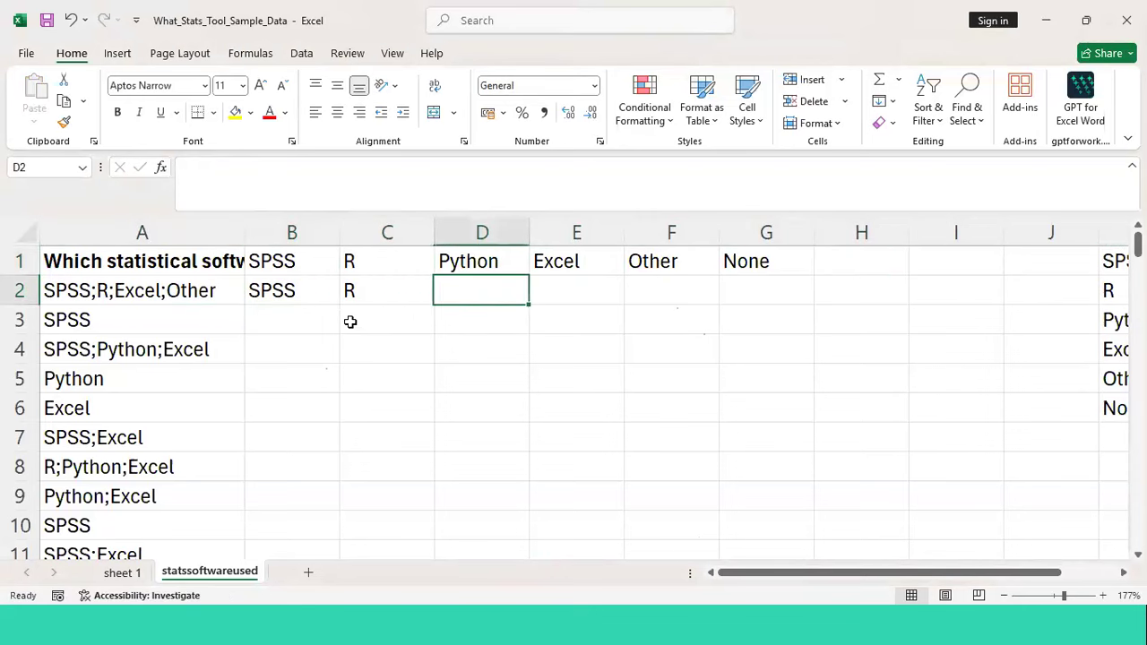
Clear the text entries from B2 and C2
key("Left")
key("Left")
key("shift+Right")
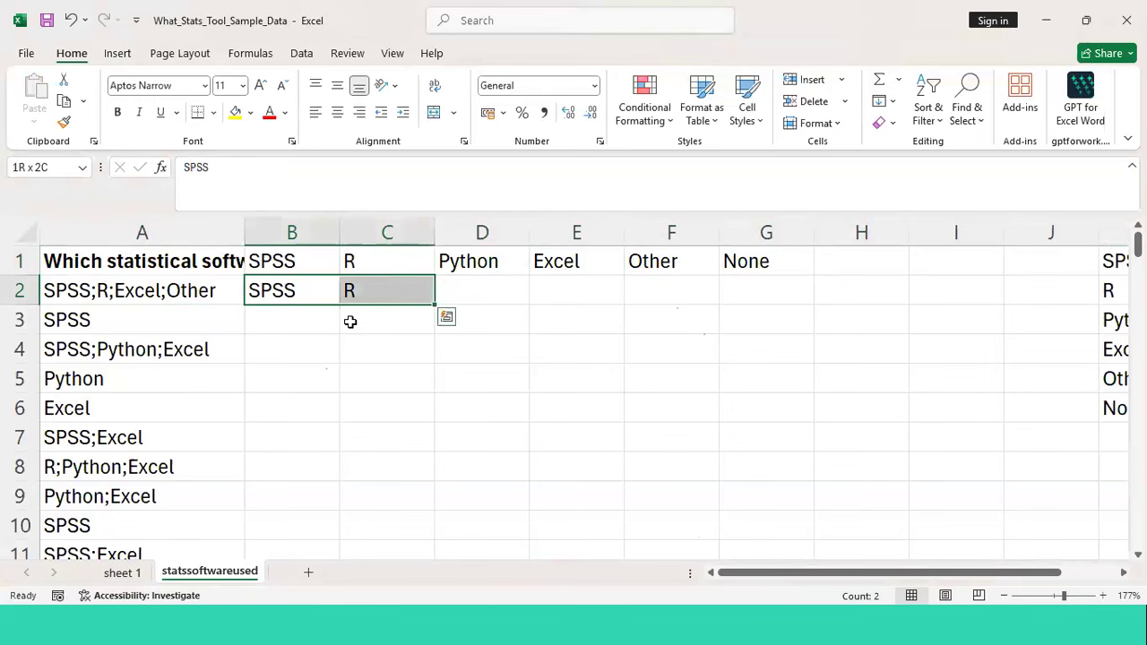
key("Delete")
Code the first response in row 2 as 1 under SPSS and 1 under R
key("Up")
key("Down")
key("Left")
key("Right")
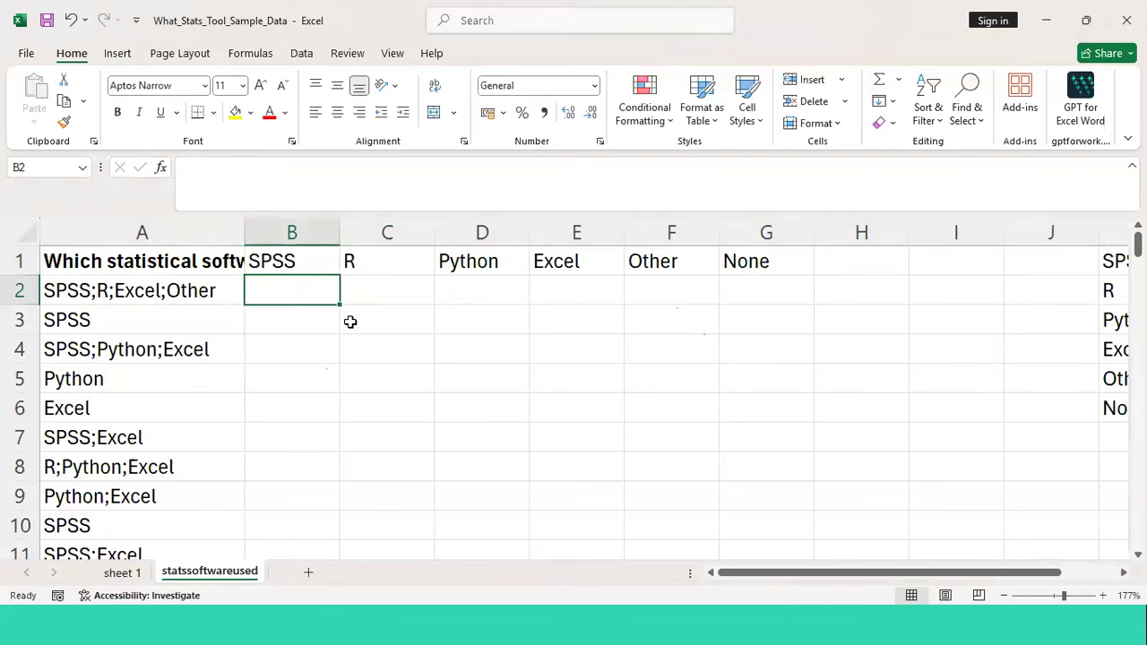
key("Left")
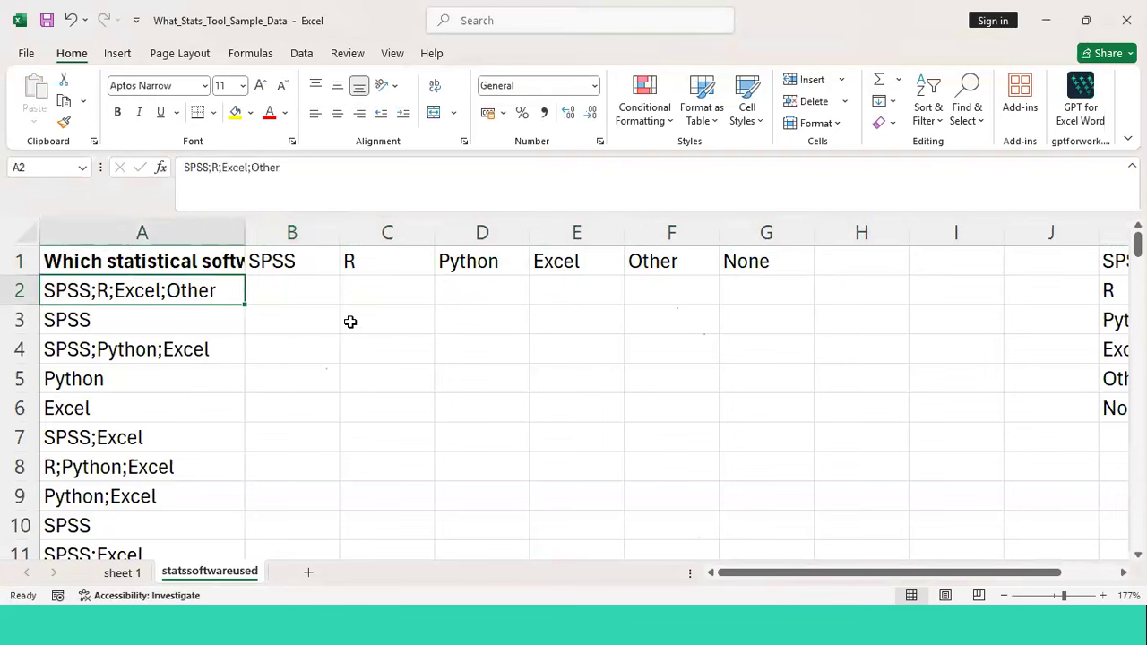
key("Right")
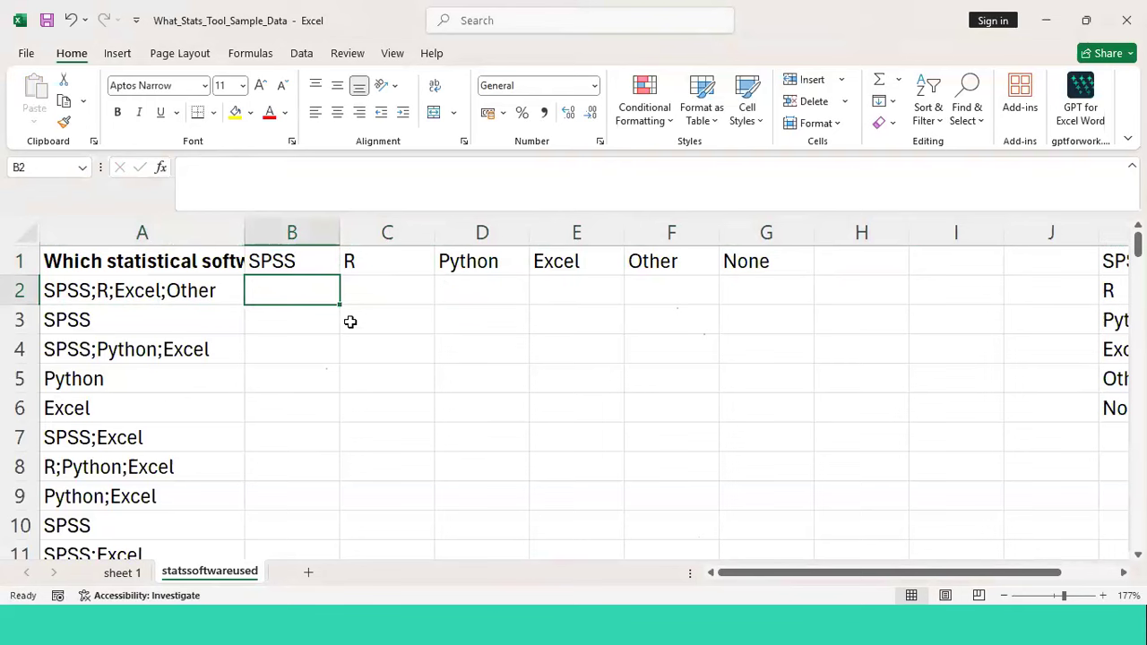
type("1")
key("Tab")
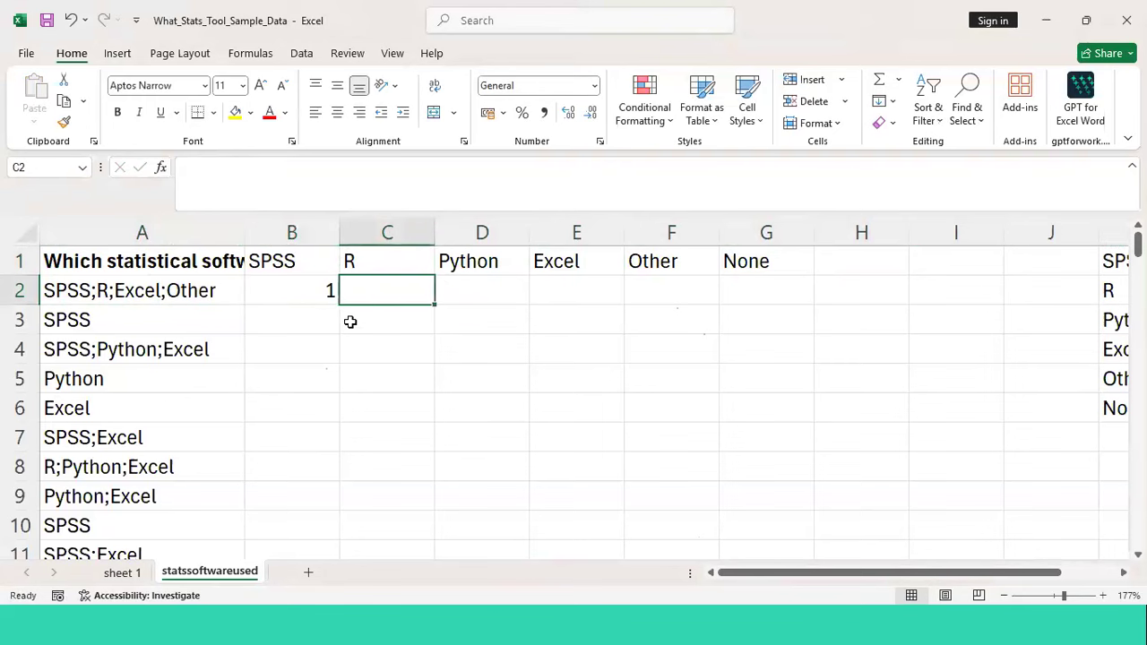
type("1")
key("Tab")
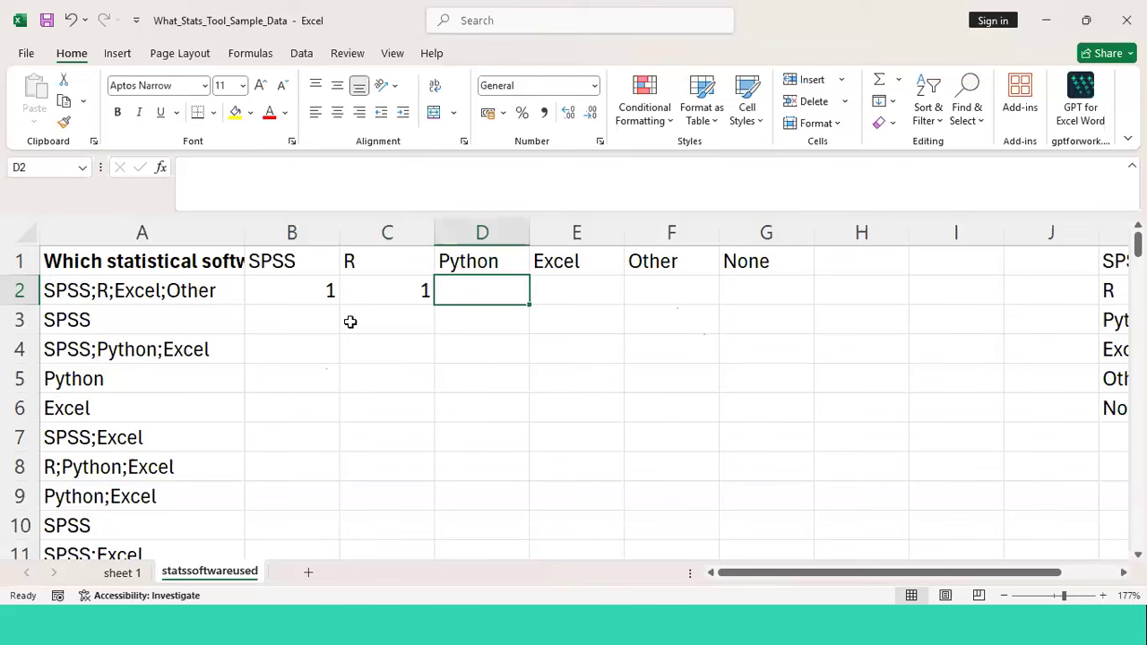
Complete the row 2 coding with 0 for Python, 1 for Excel, 1 for Other and 0 for None
type("0")
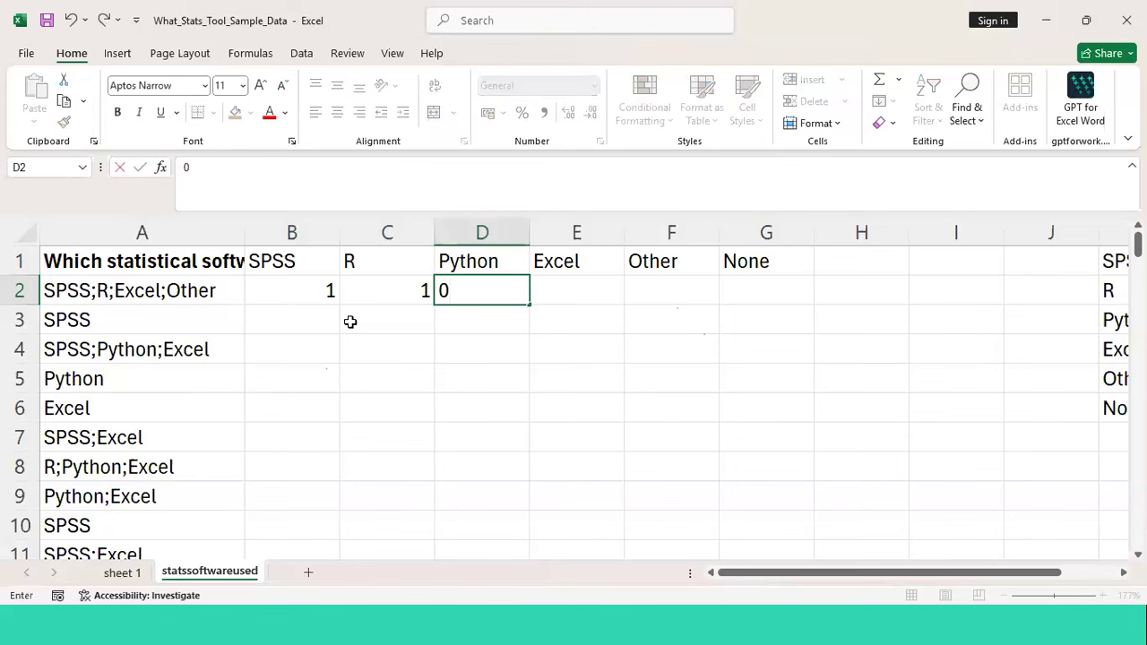
key("Tab")
type("1")
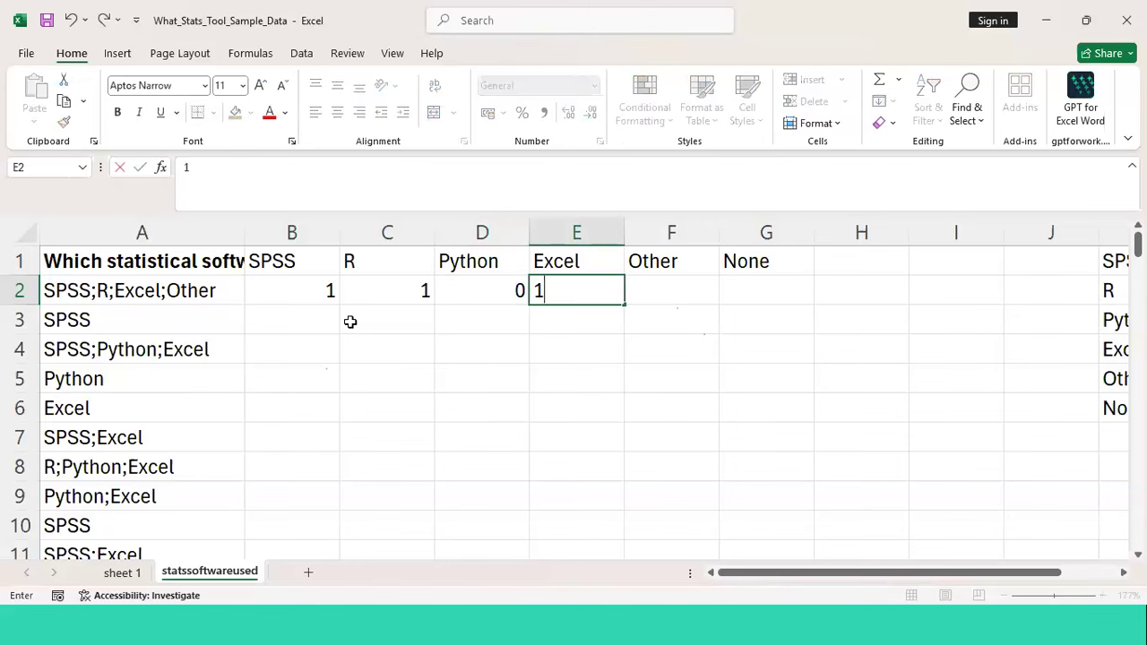
key("Tab")
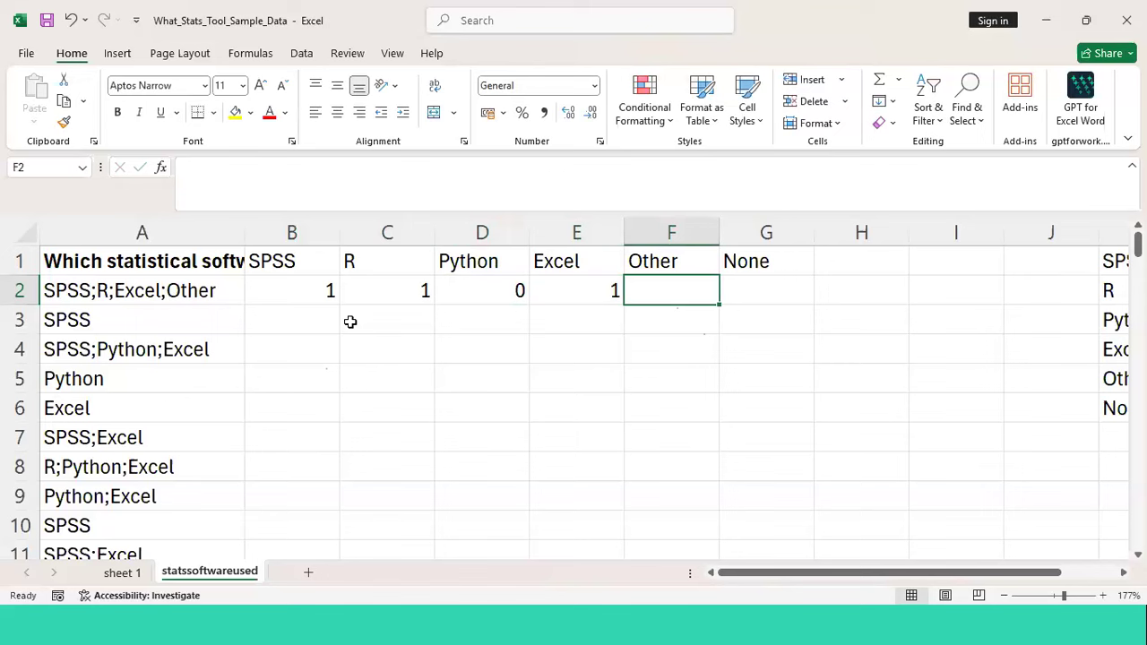
type("1")
key("Tab")
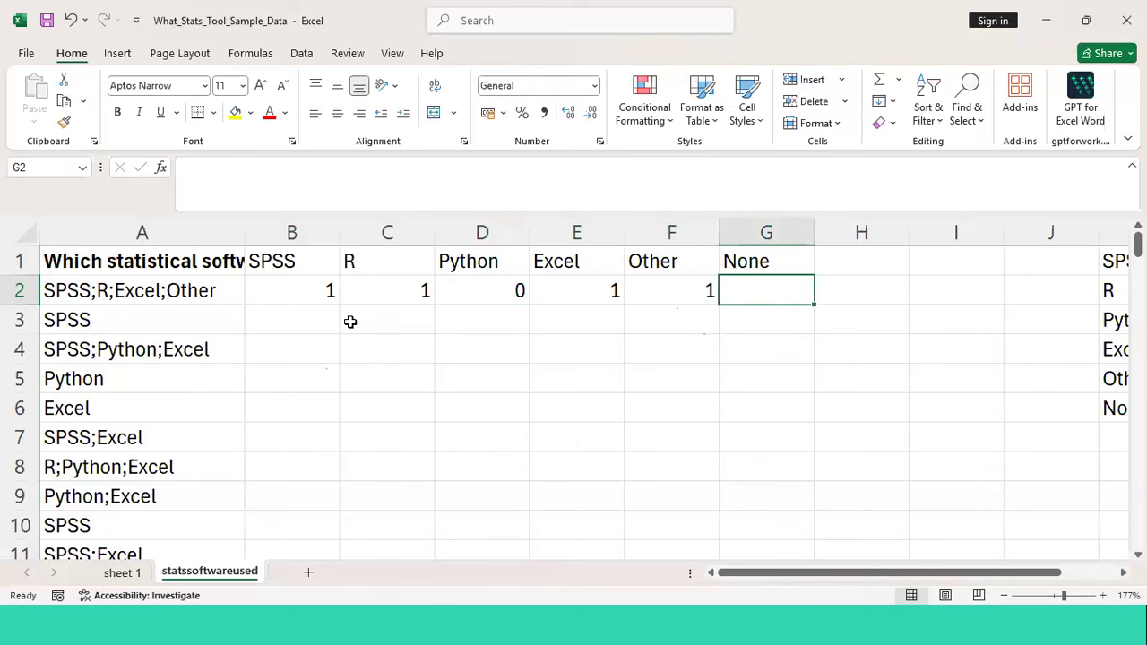
type("0")
key("Left")
key("Left")
key("Left")
key("Left")
key("Left")
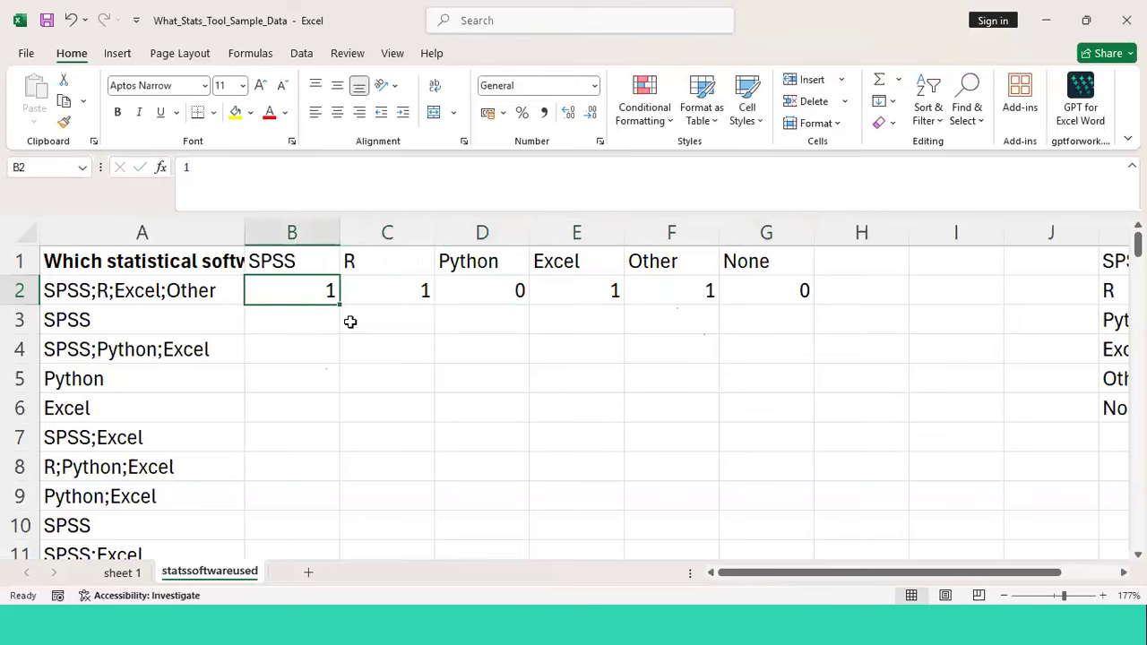
Code the second response in row 3 as 1 under SPSS and 0 under R, Python, Excel, Other and None
key("shift+Right")
key("Right")
key("Right")
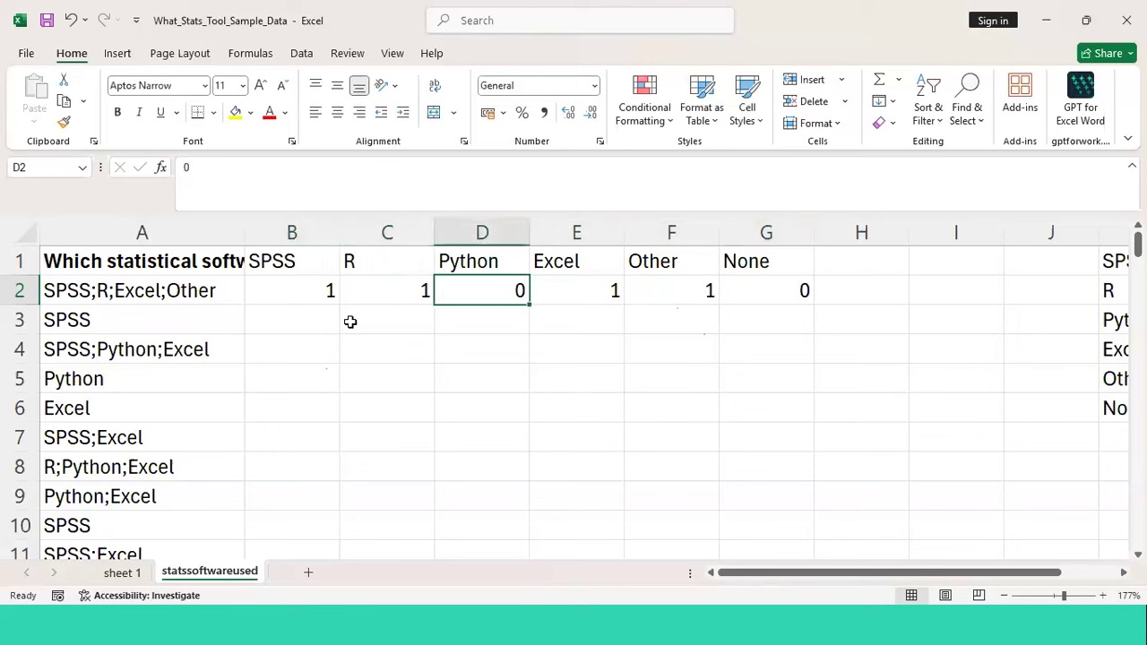
key("Left")
key("Left")
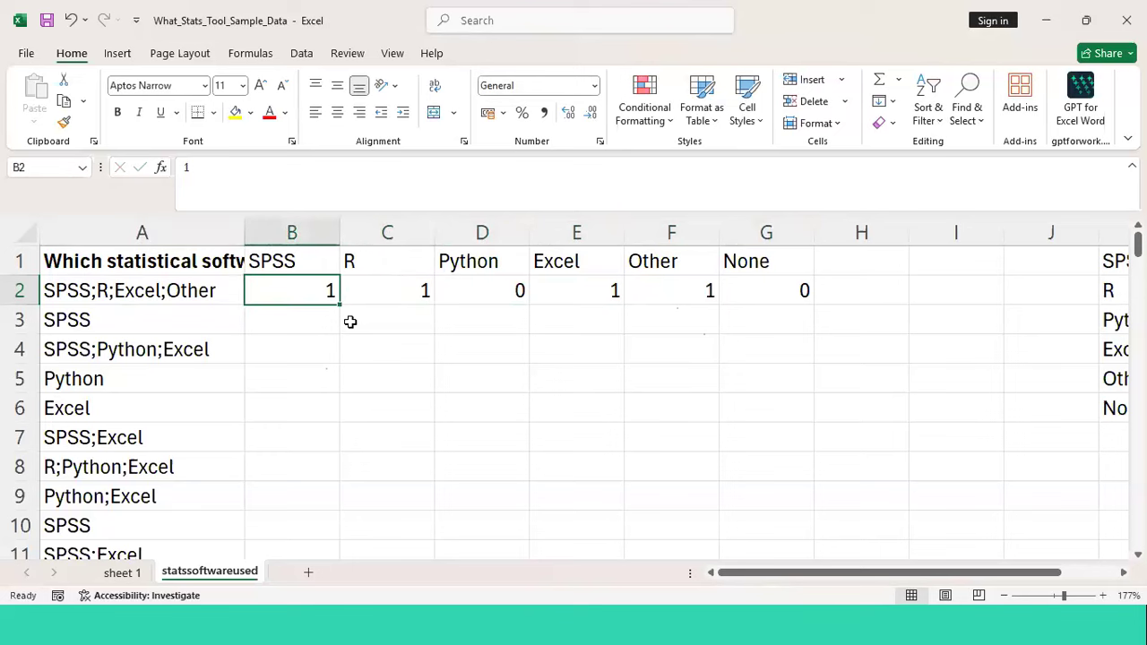
key("Down")
type("1")
key("Tab")
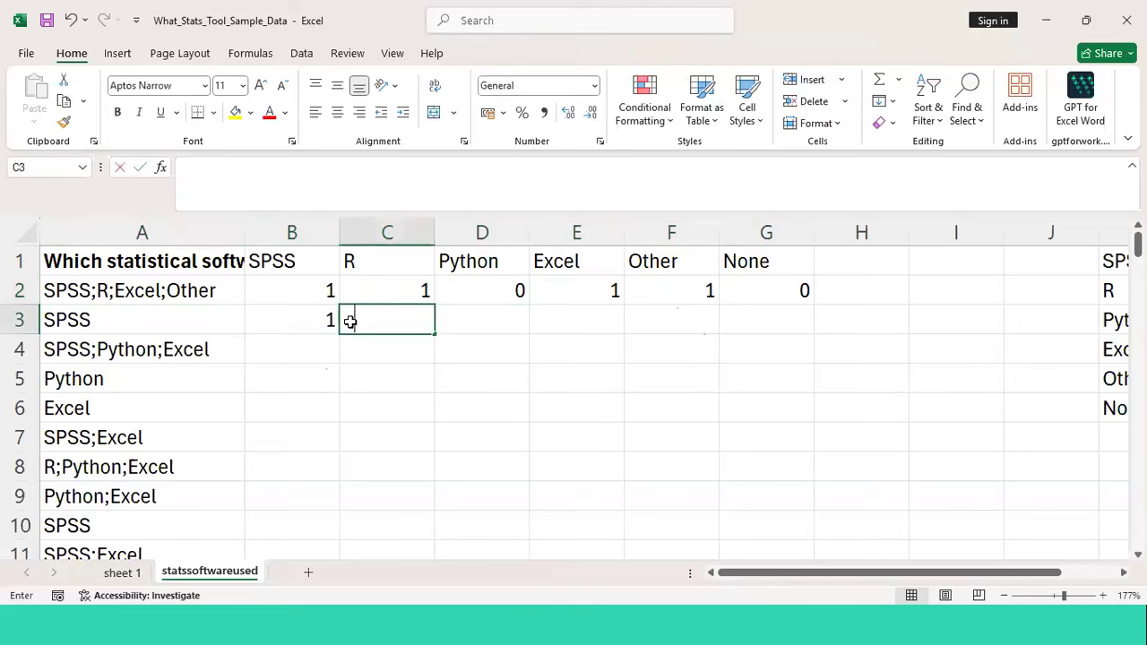
type("0\t0\t0\t0\t0")
key("Left")
key("Left")
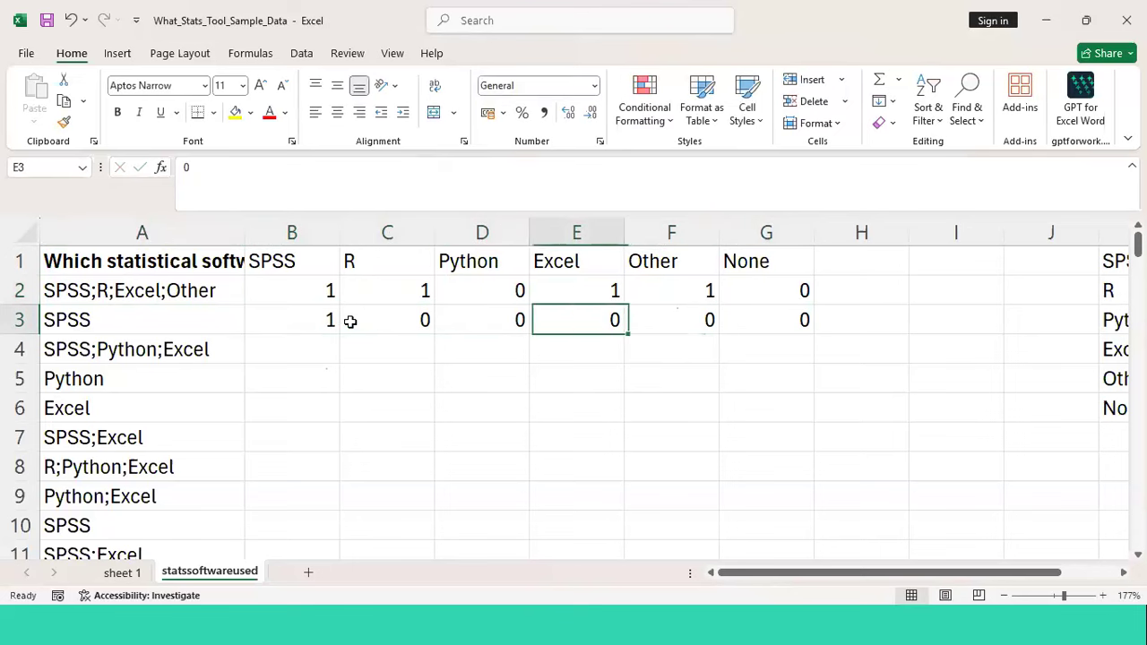
Clear the manually entered codes from B2:G3
key("Left")
key("Left")
key("Down")
key("Left")
key("Up")
key("Up")
key("shift+Right")
key("shift+Right")
key("shift+Right")
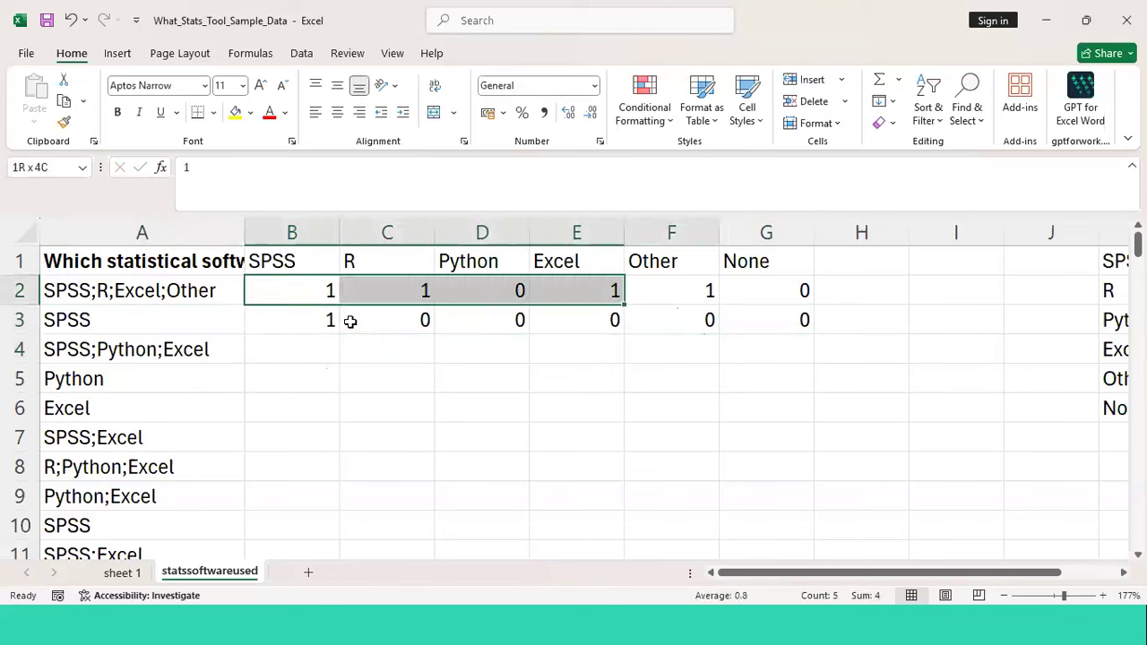
key("shift+Right")
key("shift+Right")
key("shift+Down")
key("ctrl+shift+Down")
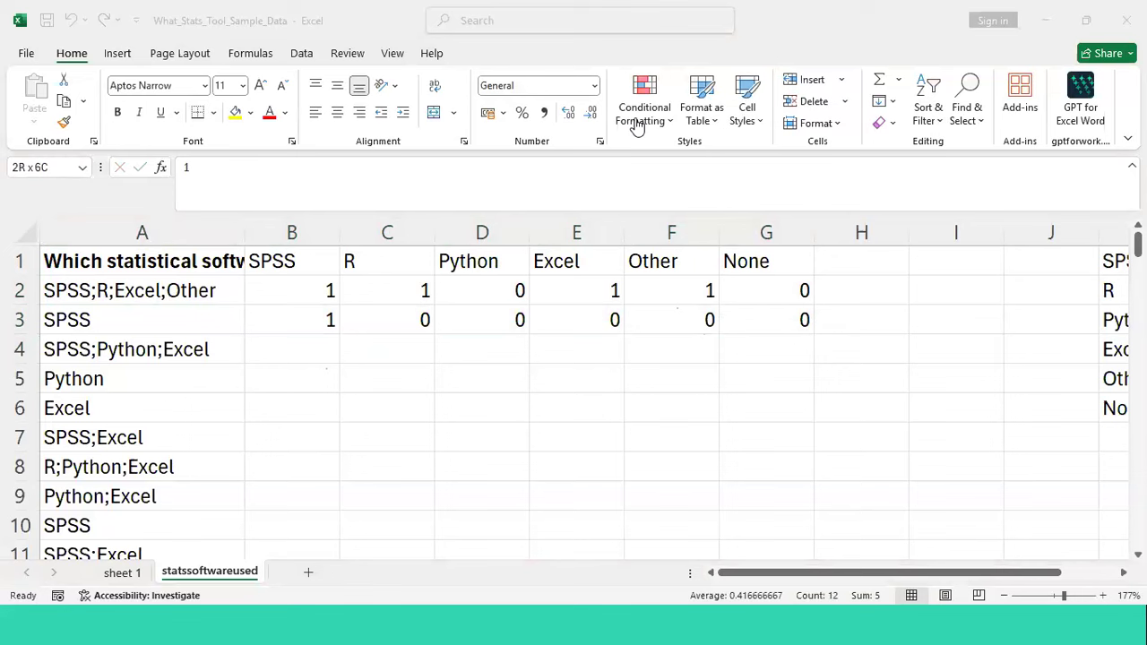
key("Delete")
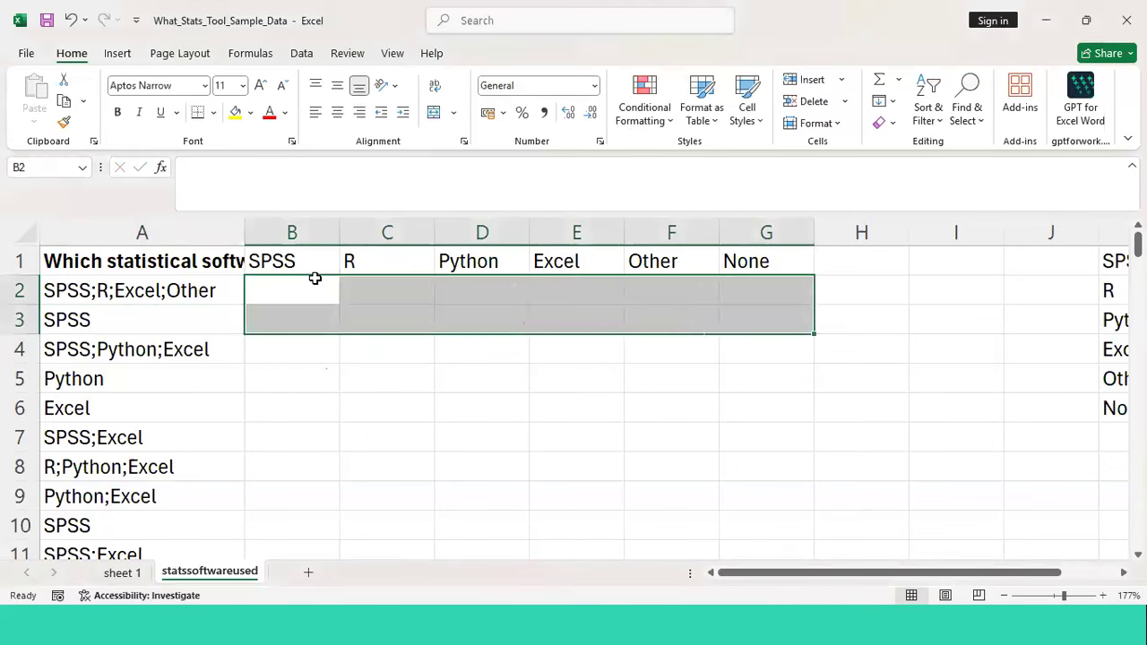
left_click(315, 278)
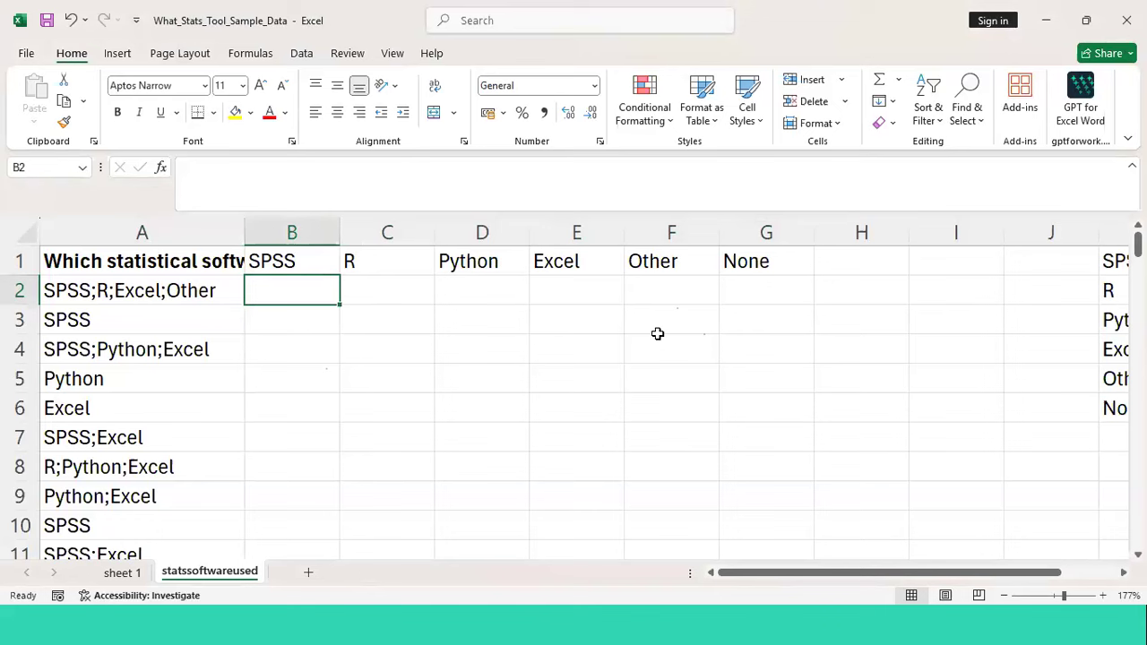
Switch to PowerPoint, copy the IFERROR formula from slide 17, and return to the Excel workbook
key("super")
mouse_move(372, 625)
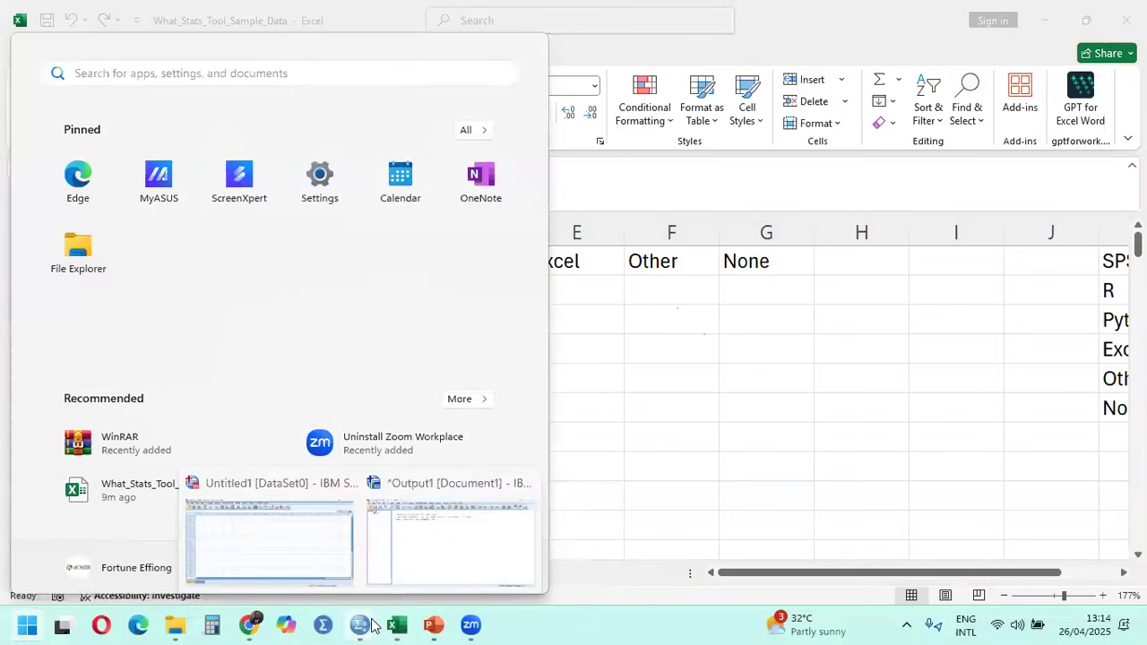
mouse_move(433, 625)
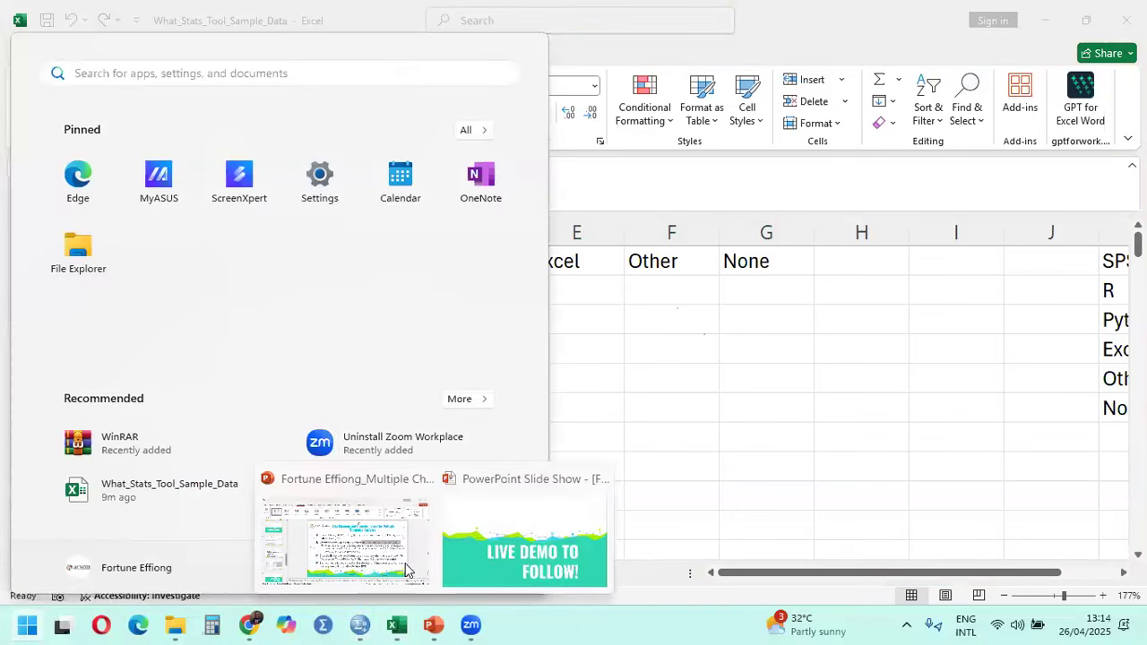
left_click(398, 563)
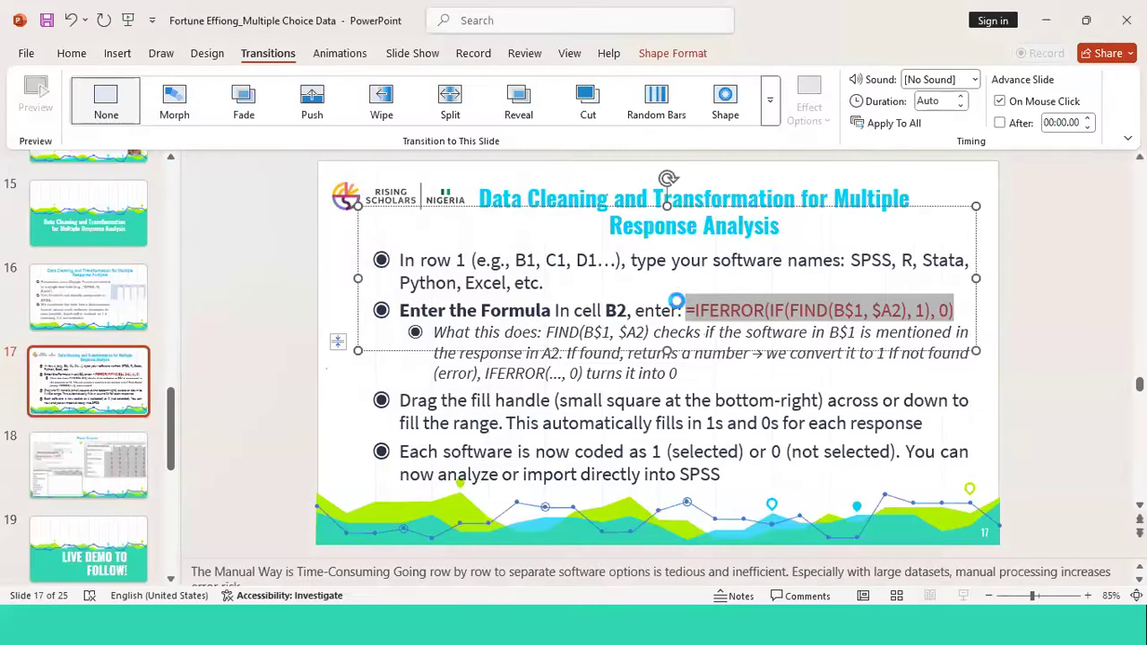
key("alt+Tab")
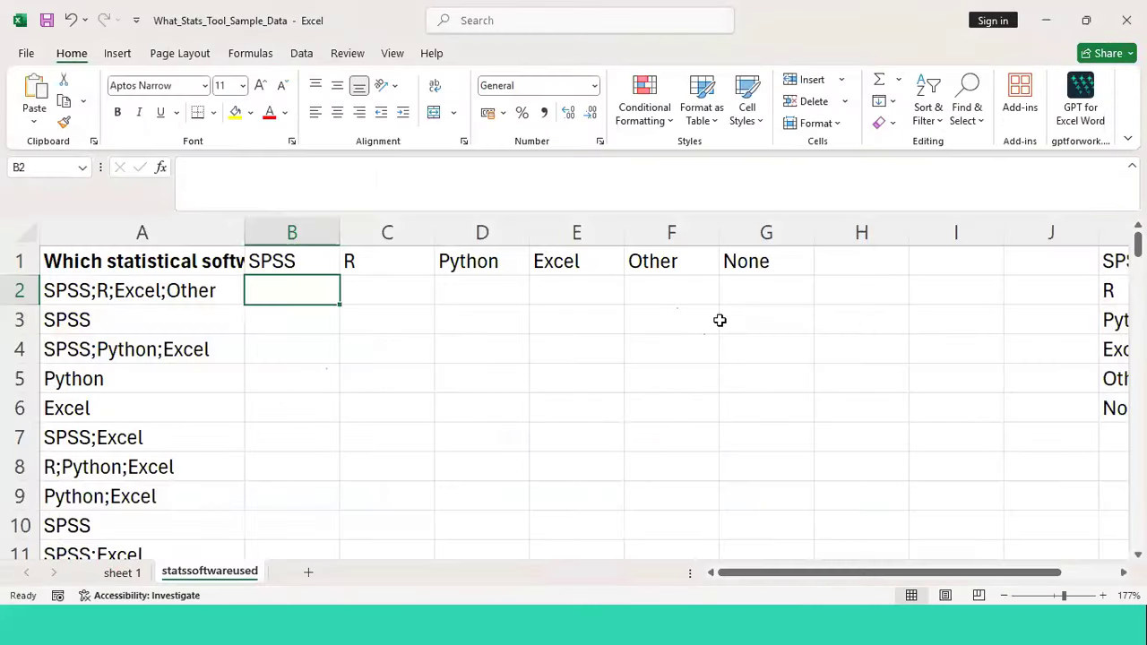
Try the copied formula =IFERROR(IF(FIND(B$1, $A2), 1), 0) in H6 and clear the cell
left_click(864, 323)
key("Down")
key("Down")
key("Down")
key("Up")
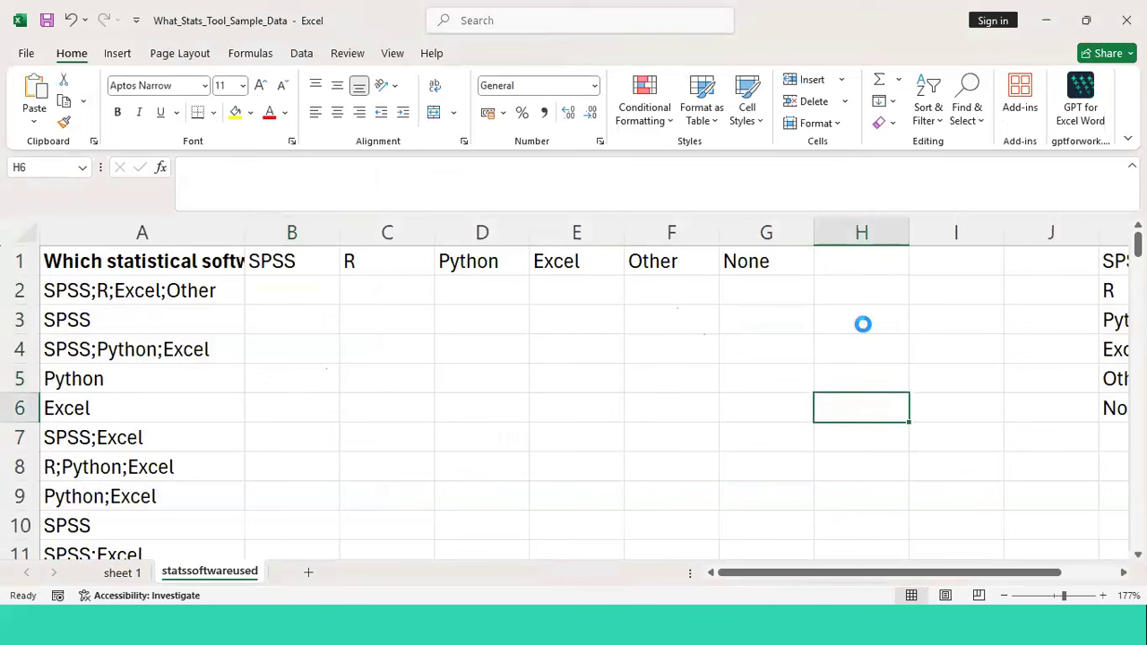
key("ctrl+v")
key("ctrl+z")
key("ctrl+v")
left_click(387, 179)
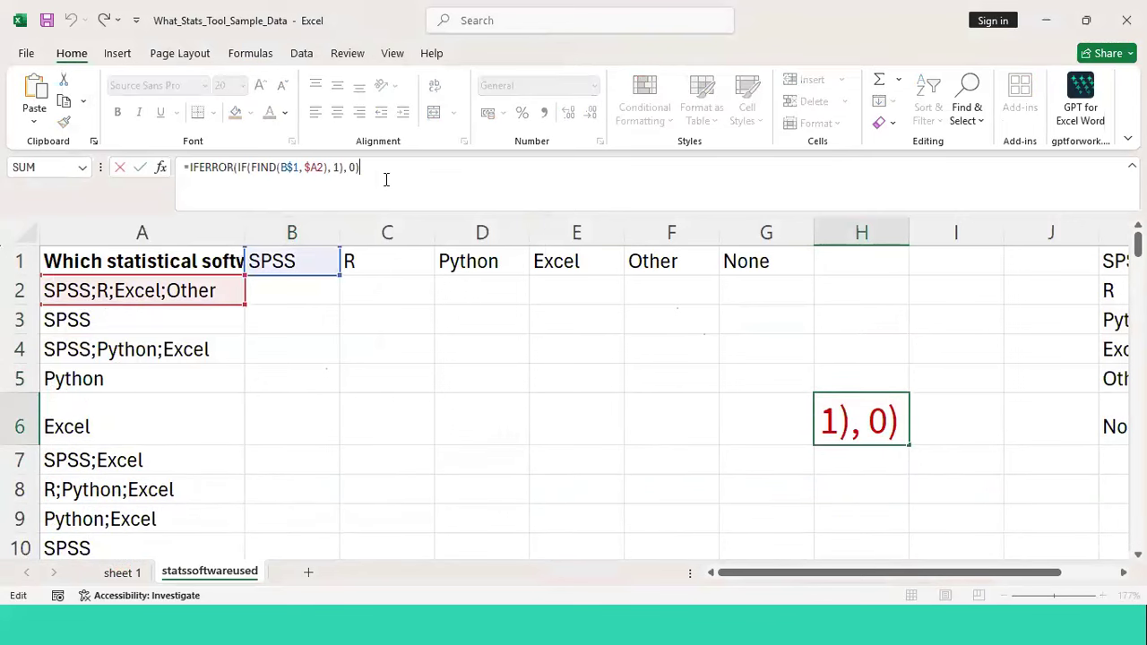
key("Return")
key("Up")
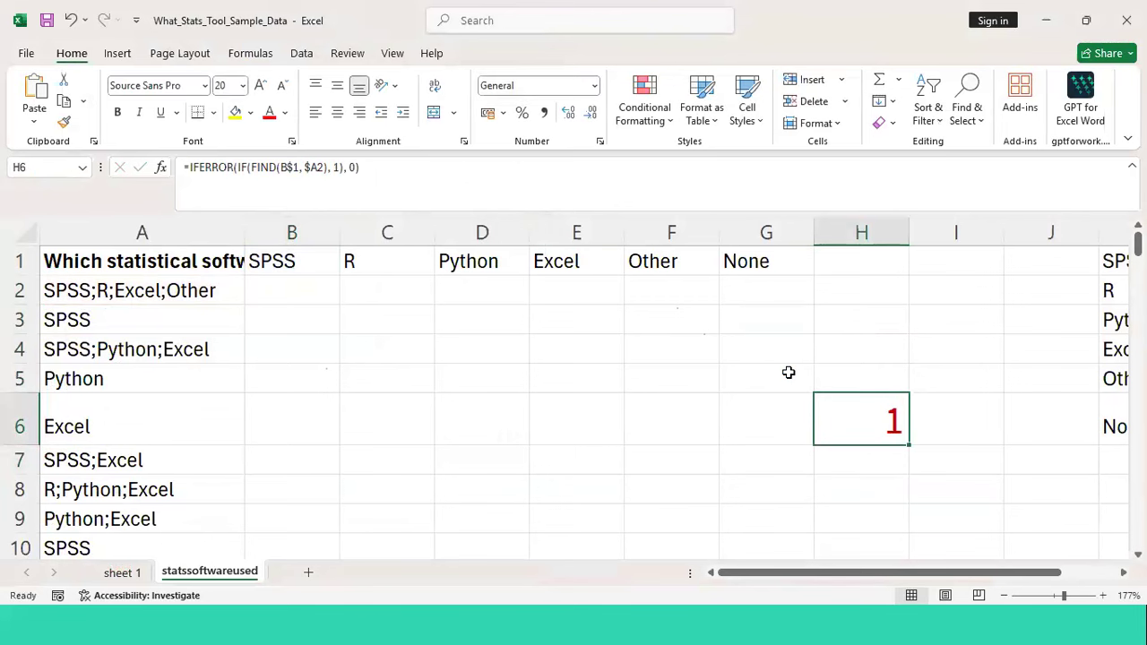
key("Delete")
Try to write the slide's IFERROR formula by hand in B2, and discard the partial entry
left_click(295, 295)
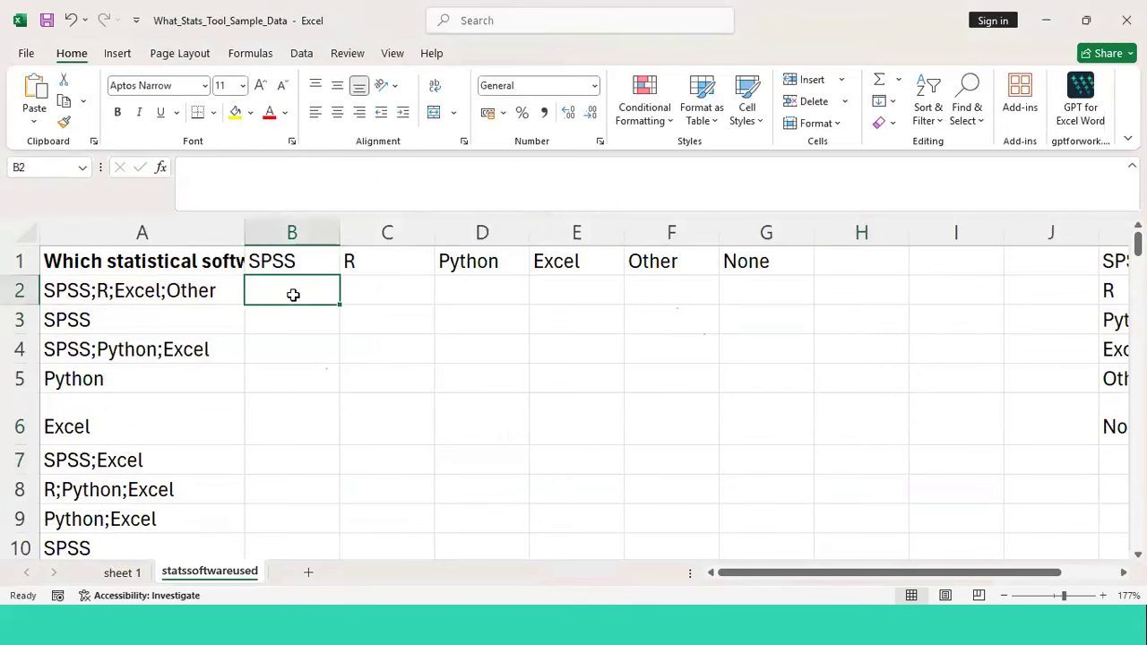
key("alt+Tab")
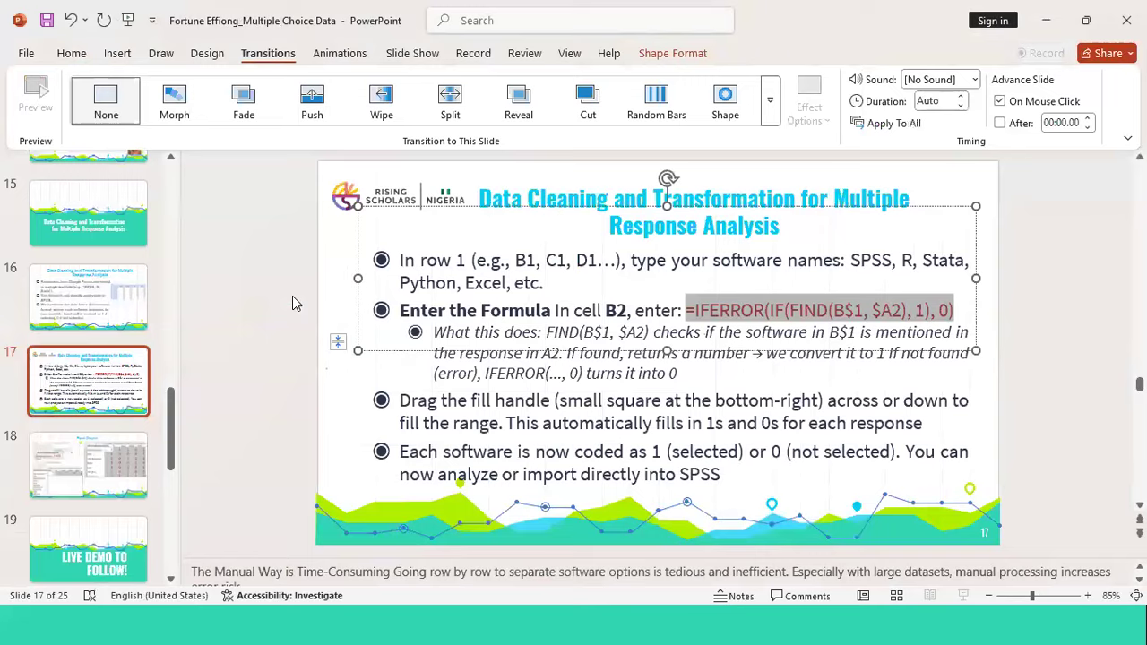
key("alt+Tab")
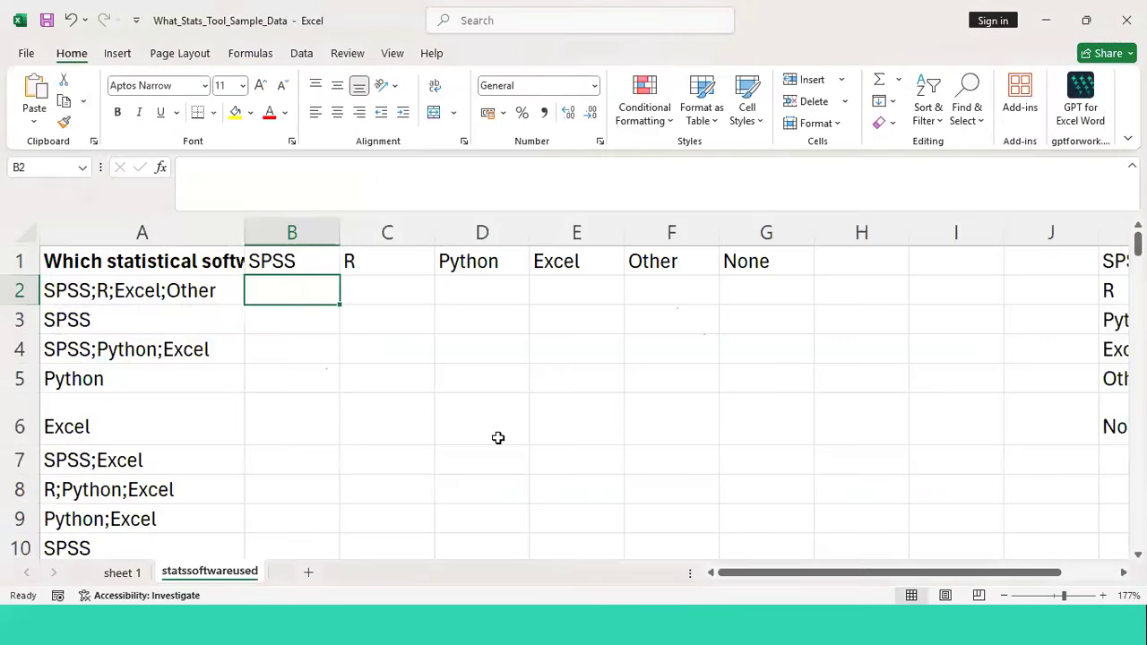
key("alt+Tab")
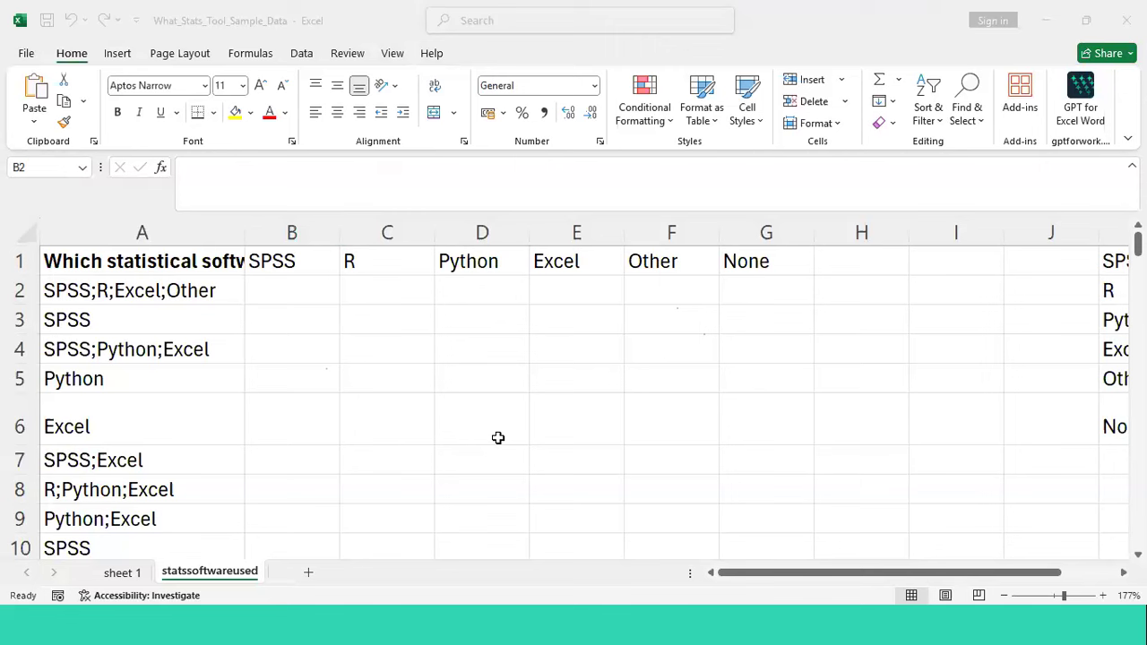
left_click(298, 287)
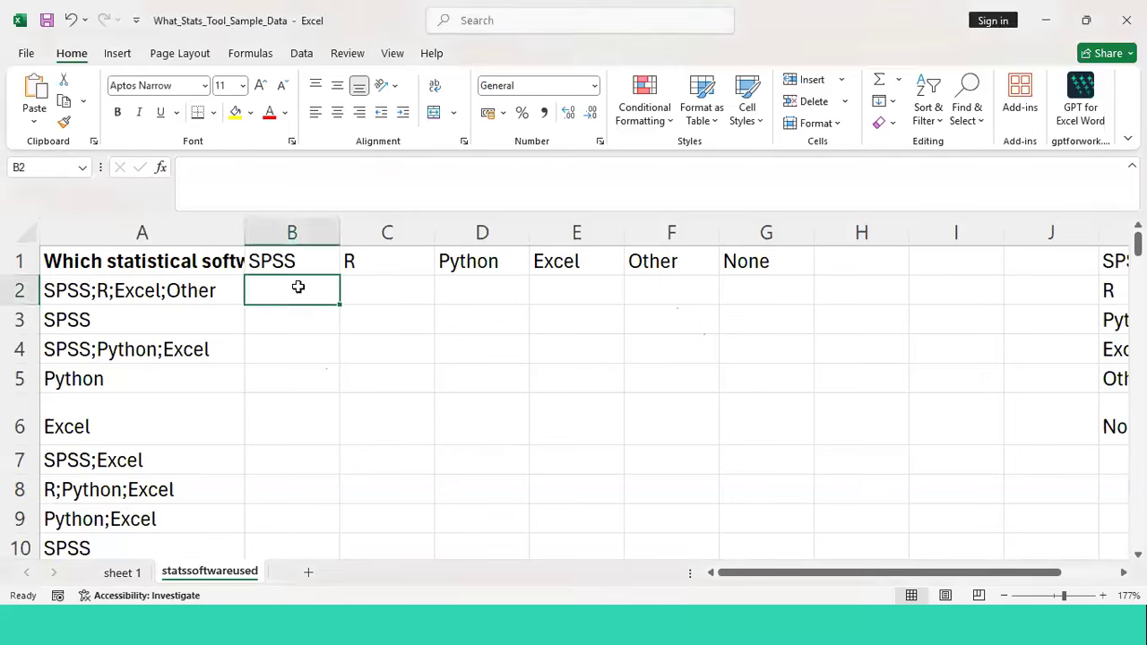
type("=IF")
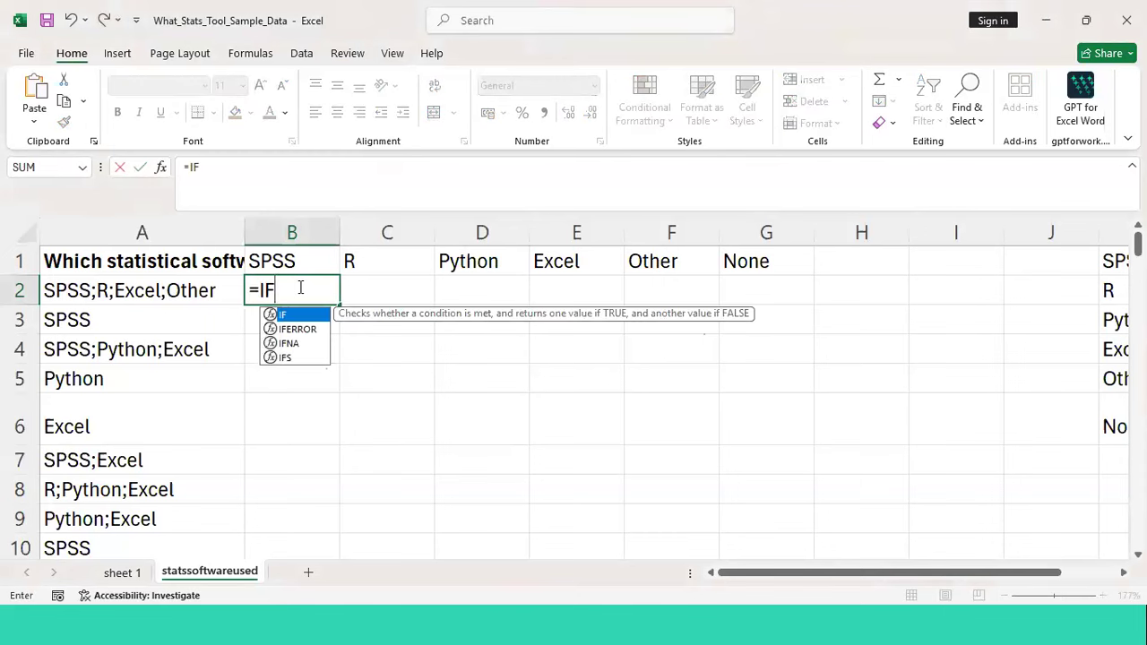
type("ERRO")
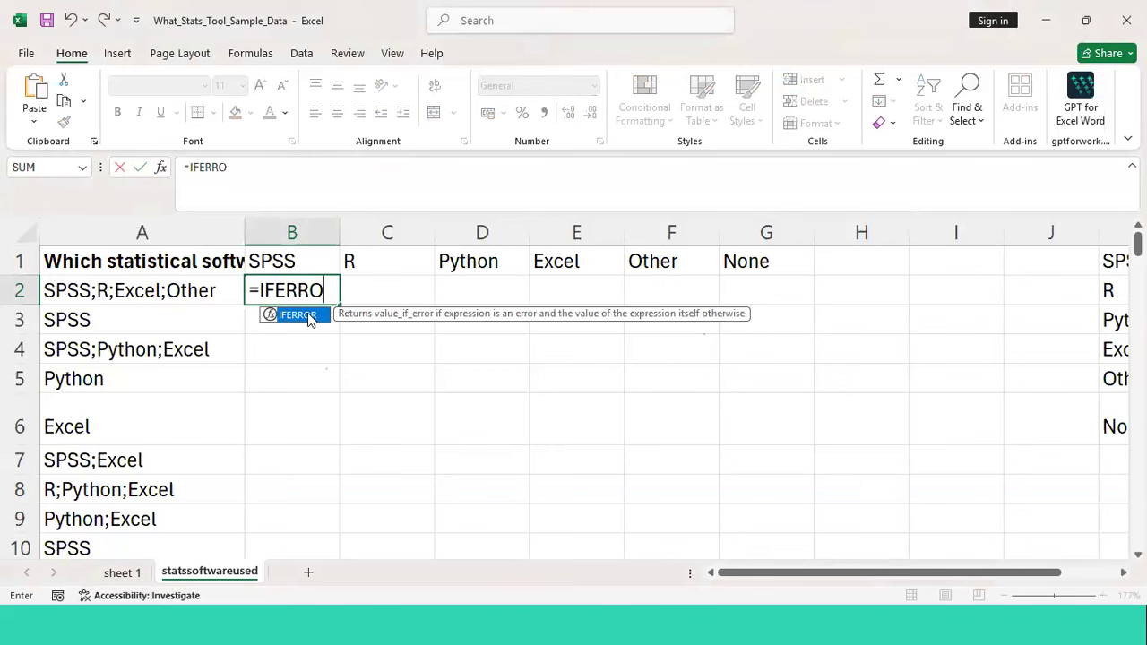
double_click(305, 314)
key("BackSpace")
key("BackSpace")
key("BackSpace")
key("BackSpace")
key("BackSpace")
key("BackSpace")
key("BackSpace")
key("BackSpace")
key("BackSpace")
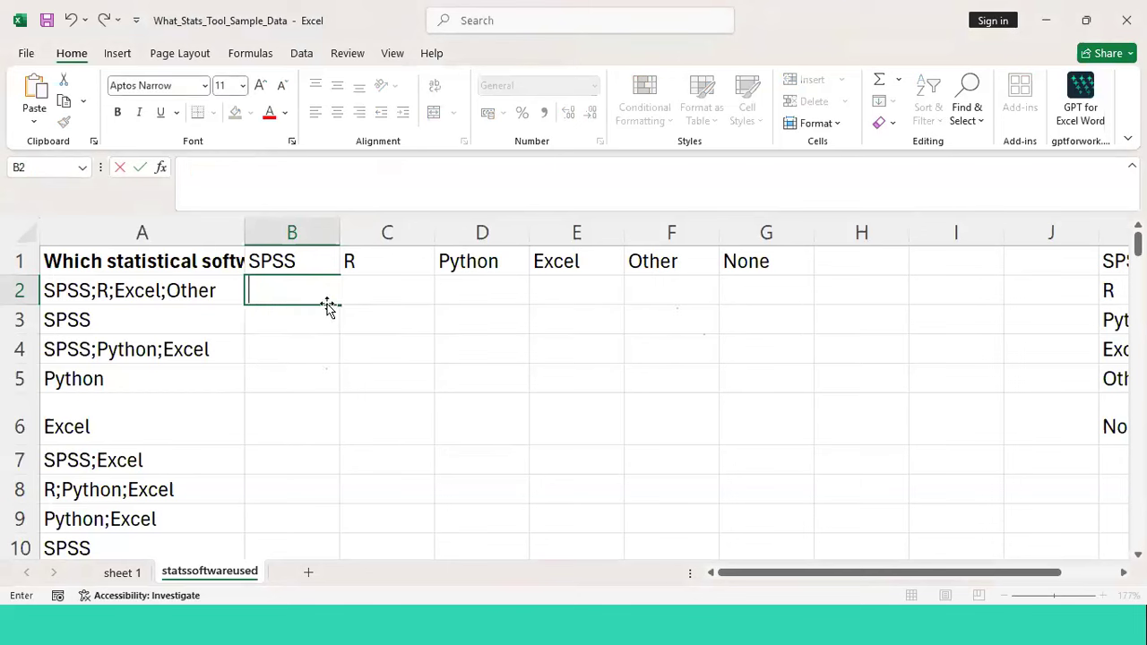
key("Return")
key("Up")
key("Up")
key("Down")
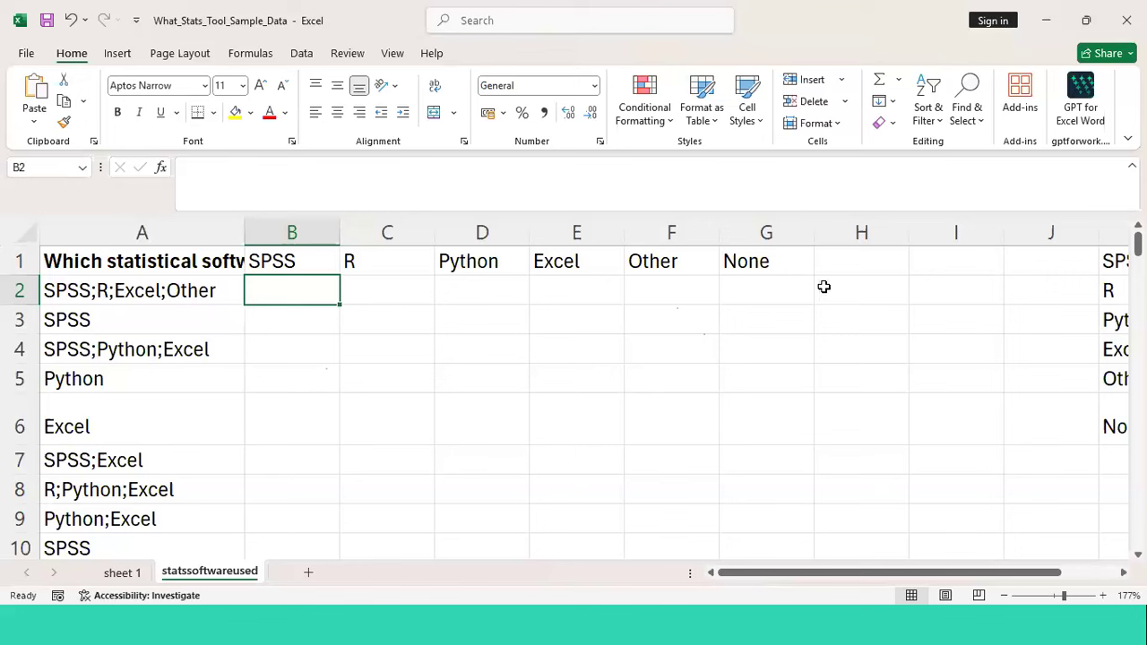
Enter the formula from the PowerPoint slide, =IFERROR(IF(FIND(B$1, $A2), 1), 0), in B2 of the Excel sheet
left_click(849, 264)
key("Down")
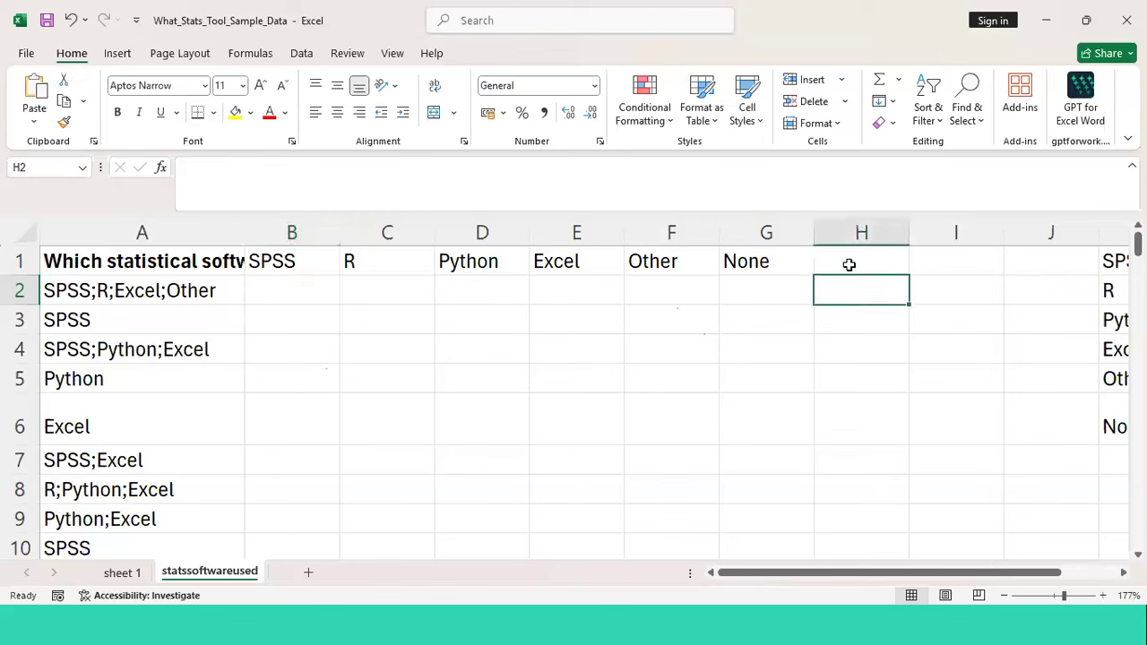
key("alt+F11")
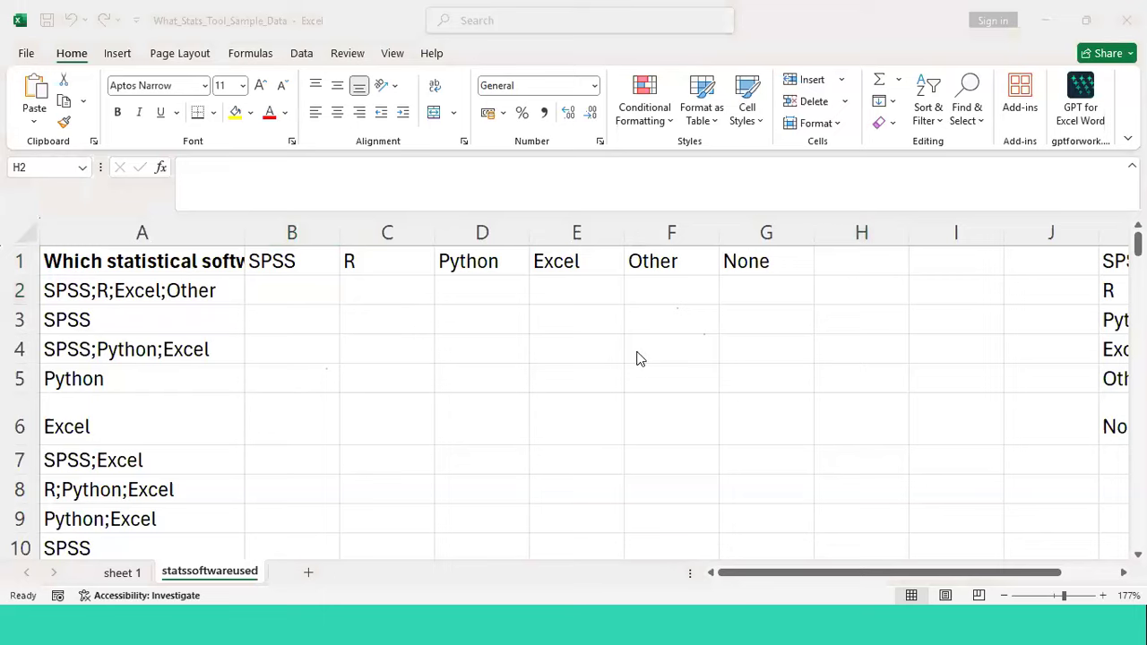
key("alt+Tab")
key("alt+shift+Tab")
key("alt+Tab")
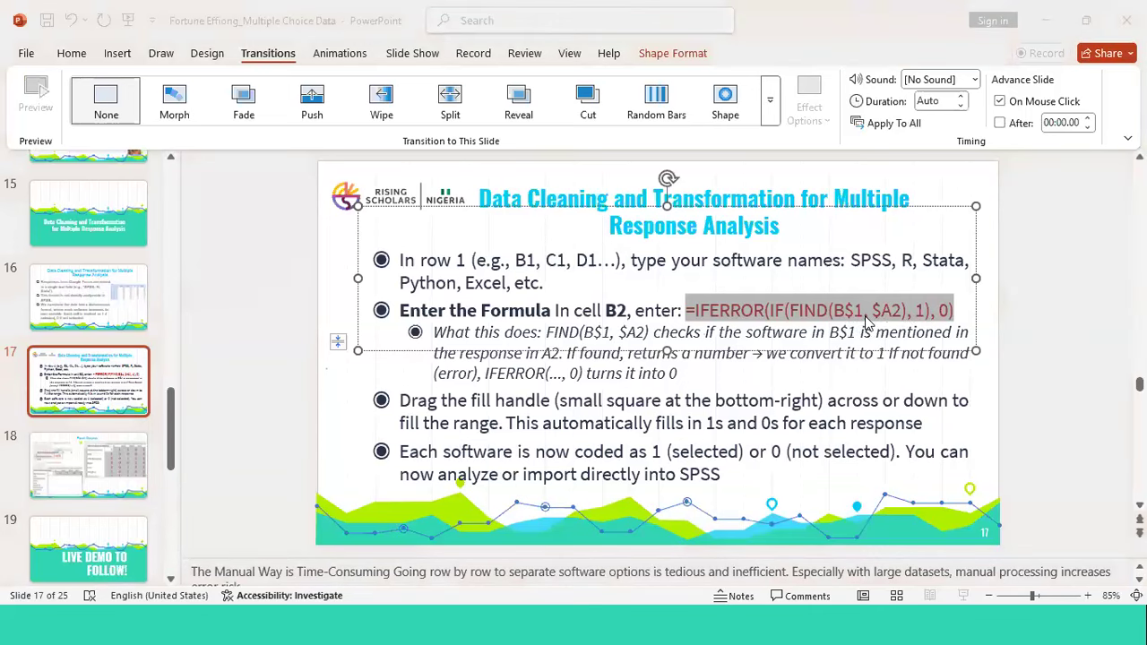
key("alt+Tab")
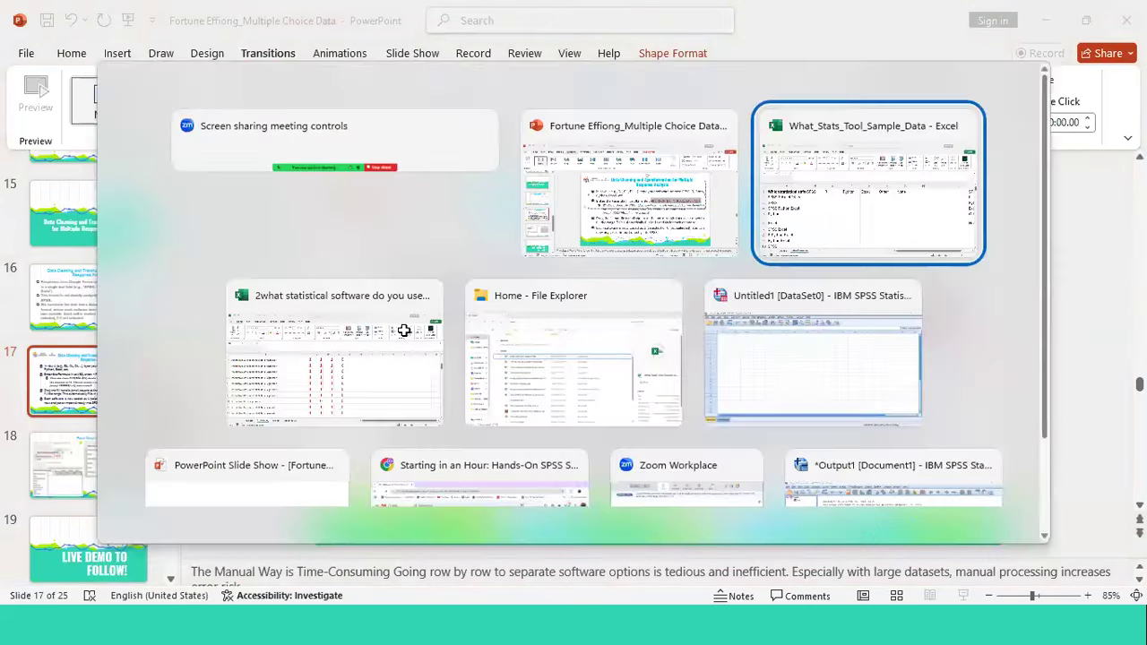
left_click(283, 309)
left_click(283, 296)
type("=IFERROR(IF(FIND(B$1, $A2), 1), 0)")
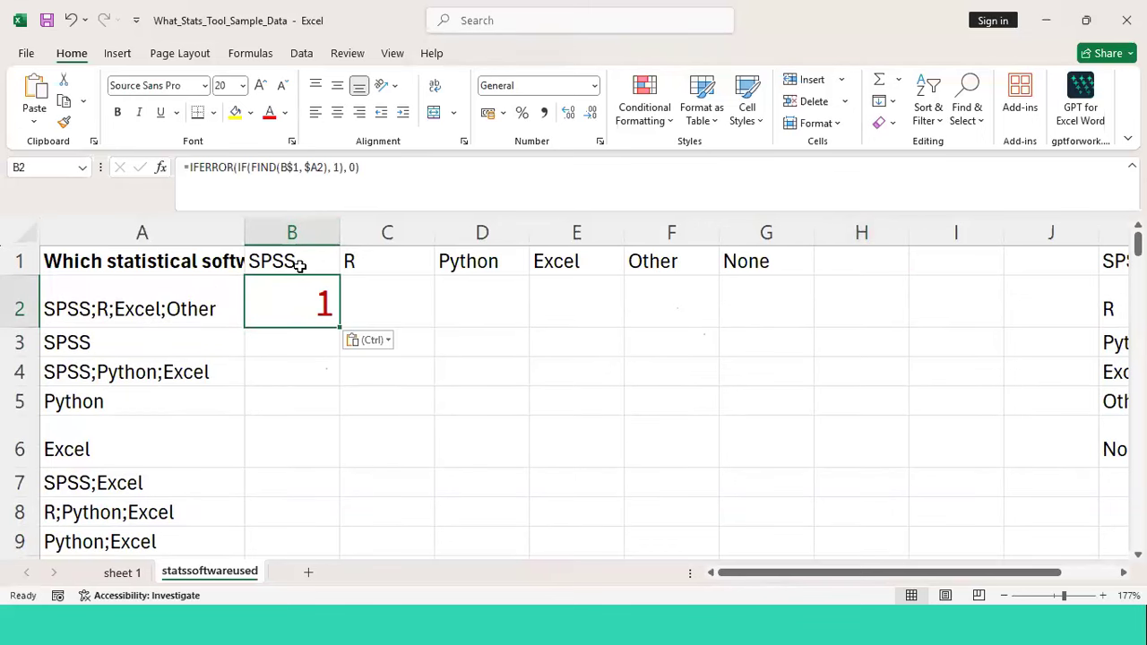
Examine the parts of the IFERROR formula in B2 and its references to the SPSS header and the first response
double_click(336, 301)
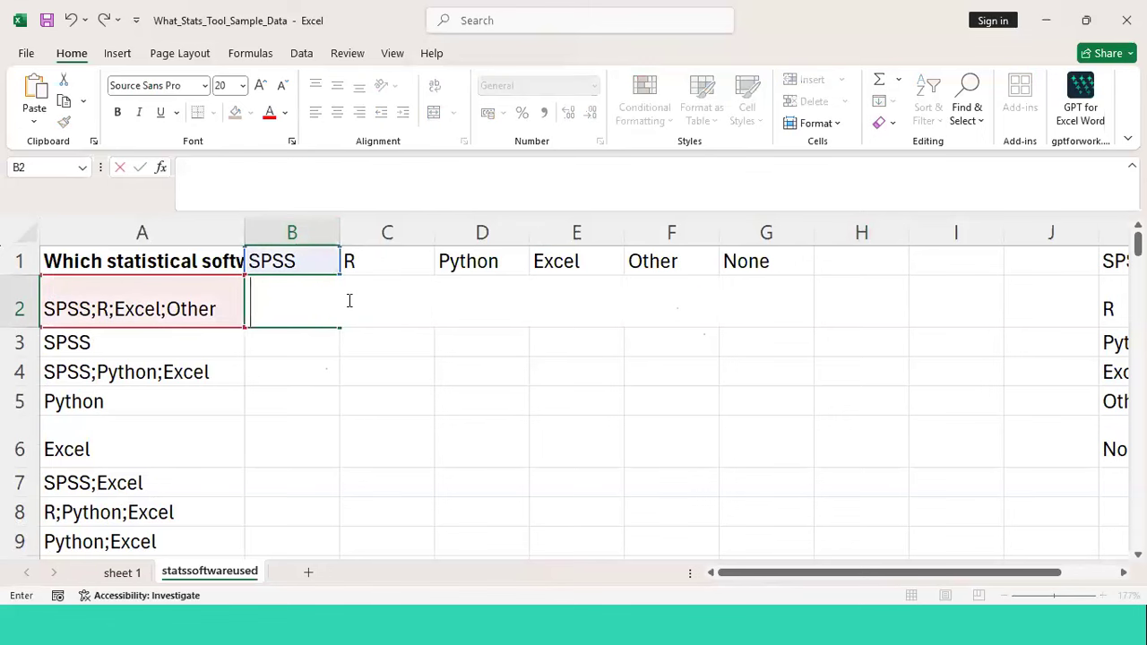
left_click(288, 303)
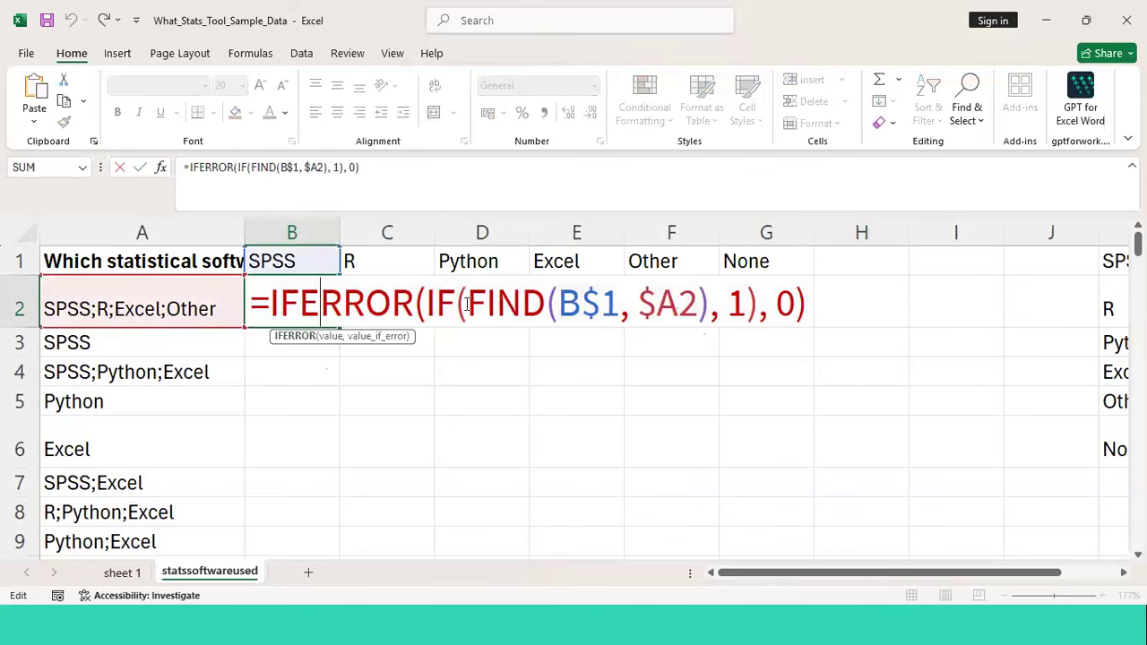
left_click(301, 261)
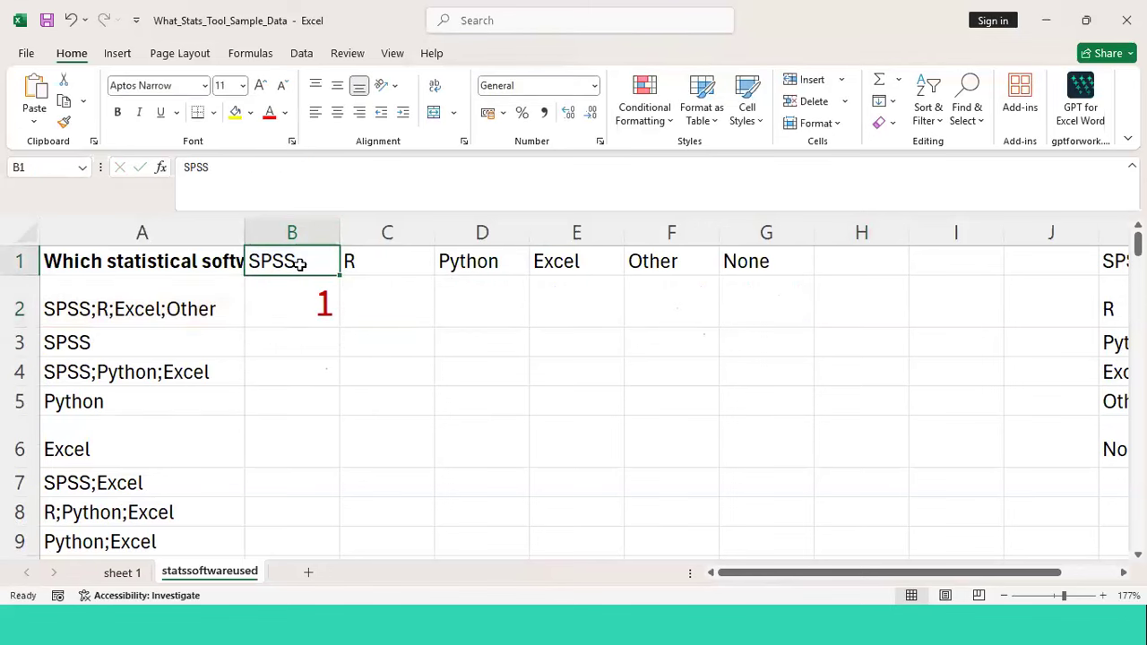
left_click(313, 299)
right_click(296, 298)
key("Escape")
double_click(283, 299)
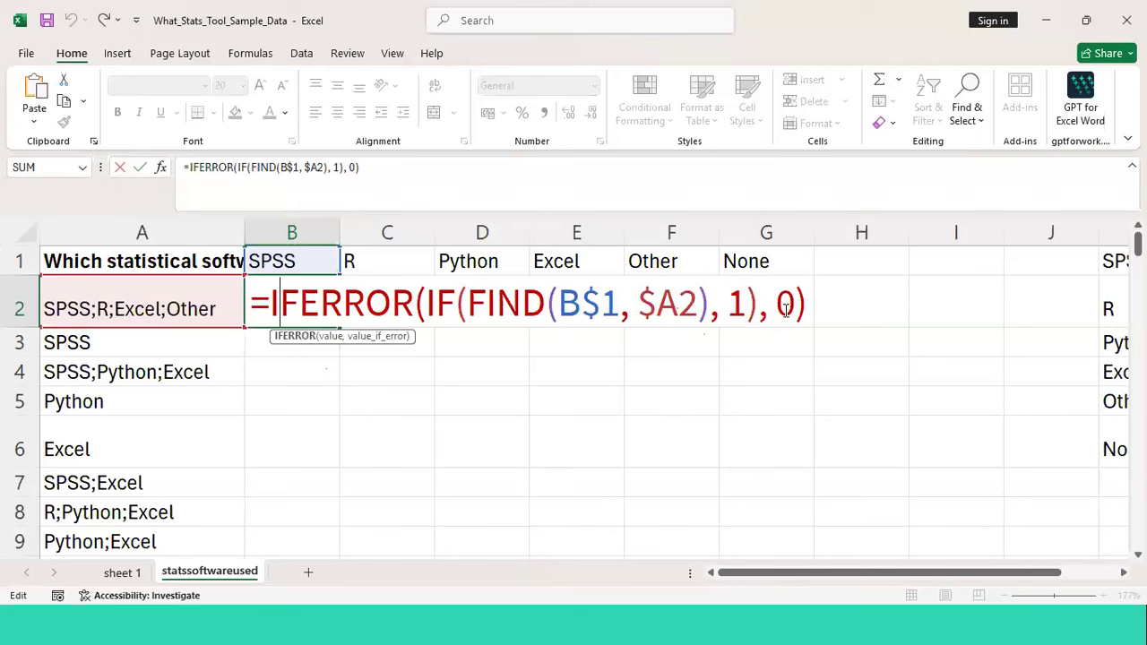
key("Return")
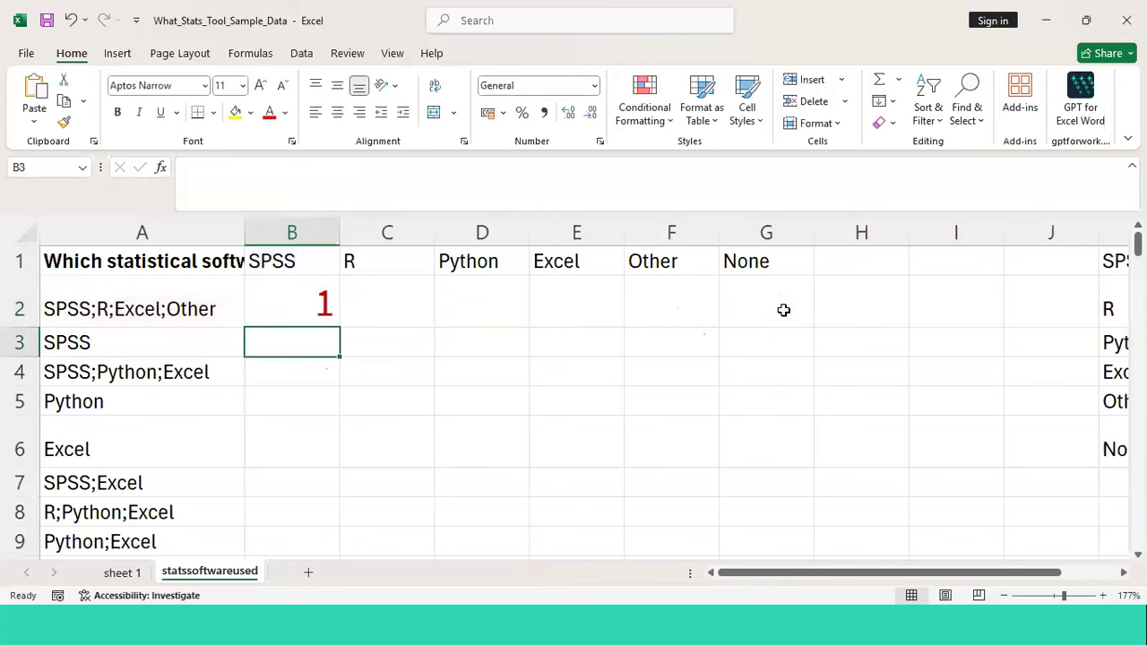
key("Up")
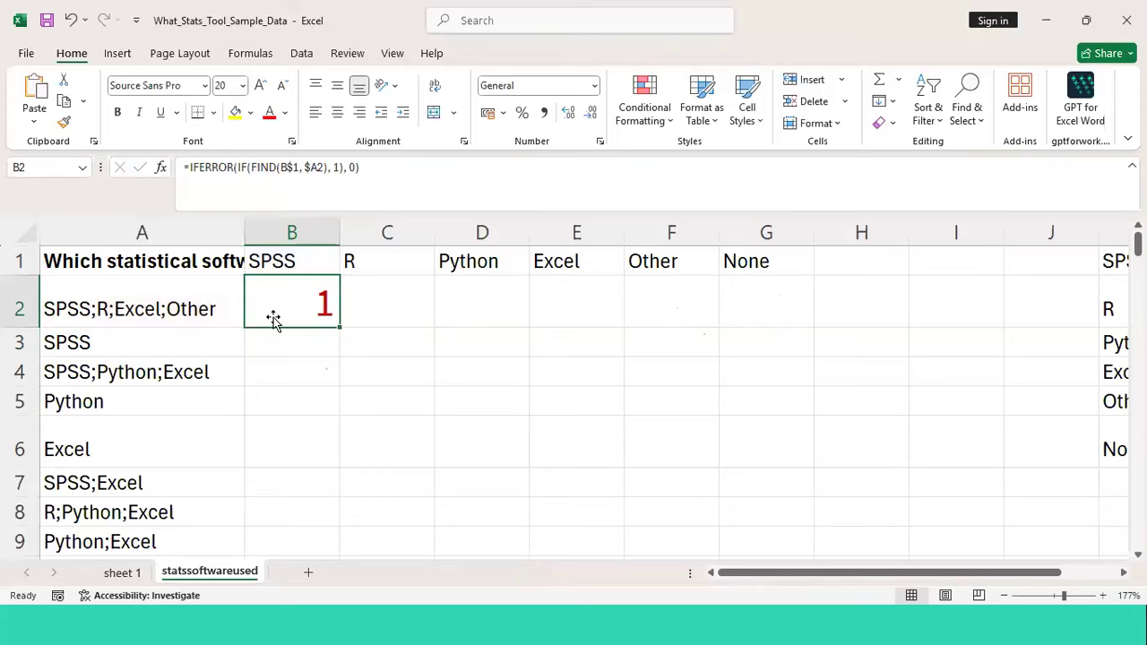
Fill the formula in B2 across row 2 through the None column in G2
scroll(321, 318, "up", 6, "ctrl")
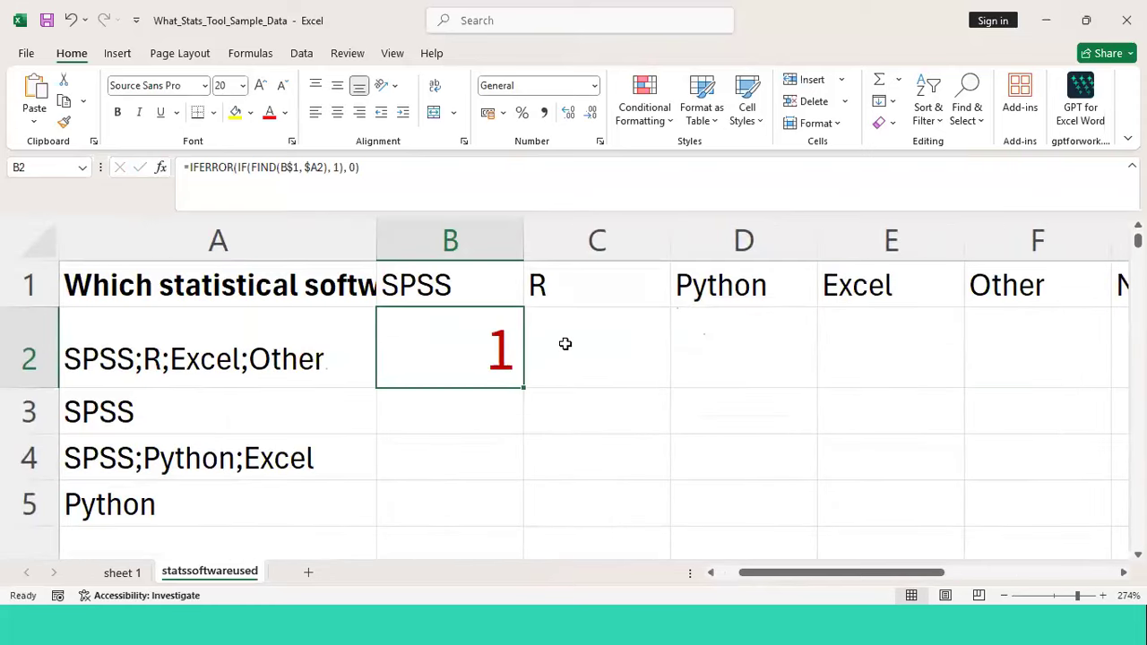
left_click(564, 344)
key("Up")
key("Left")
key("Down")
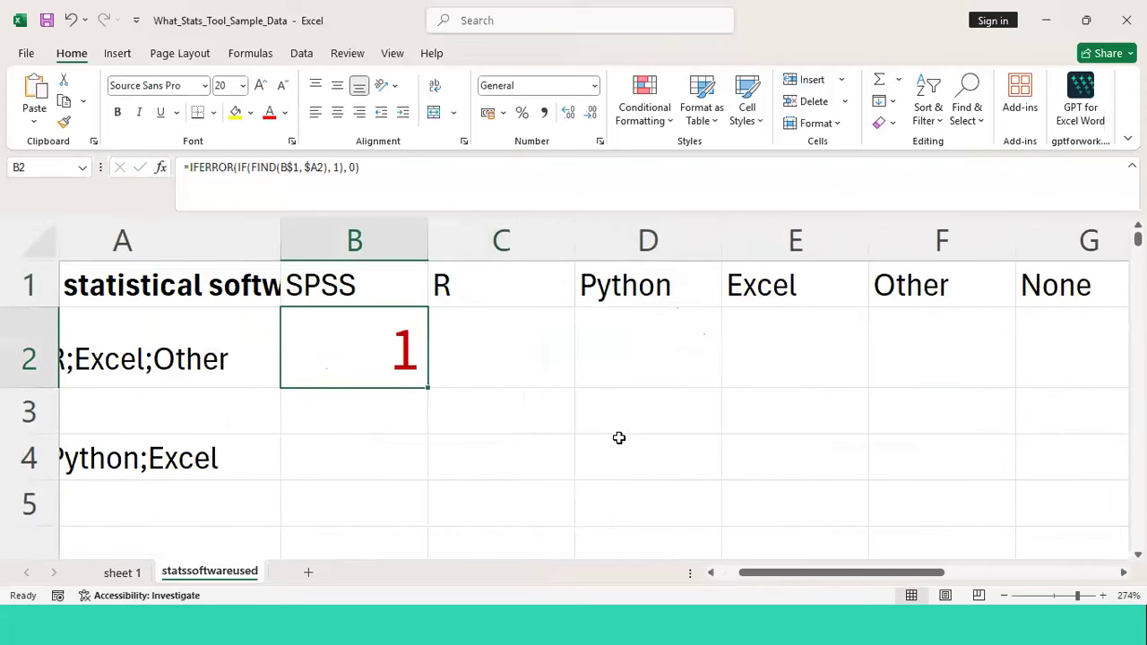
key("alt+Tab")
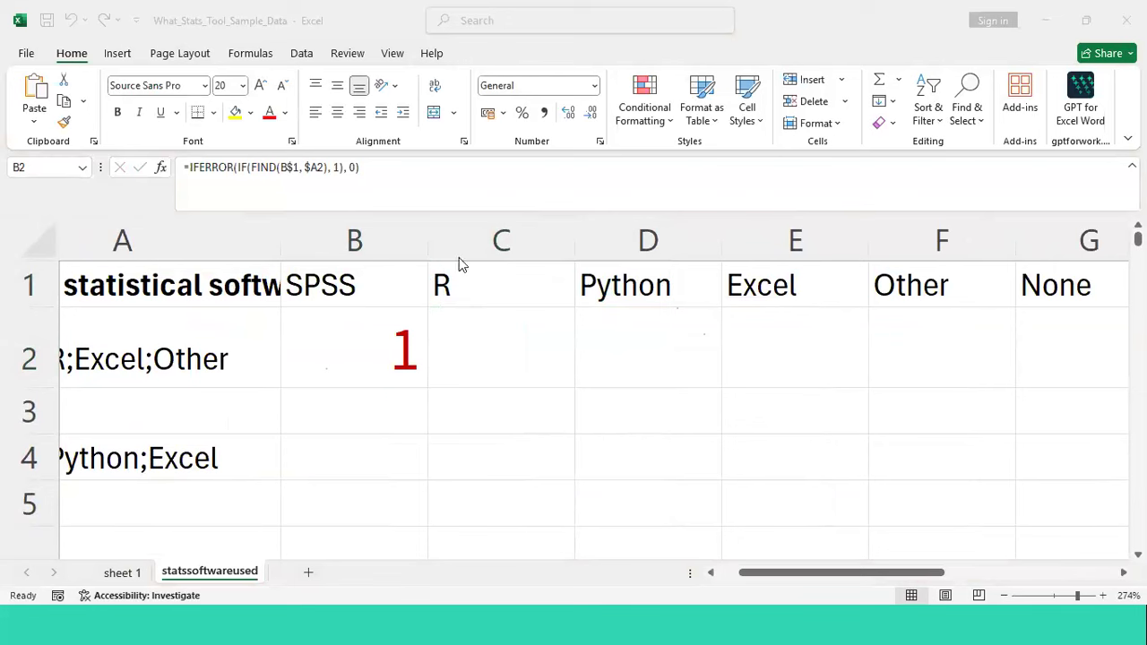
left_click(382, 348)
left_click_drag(428, 388, 721, 377)
left_click_drag(791, 374, 1116, 366)
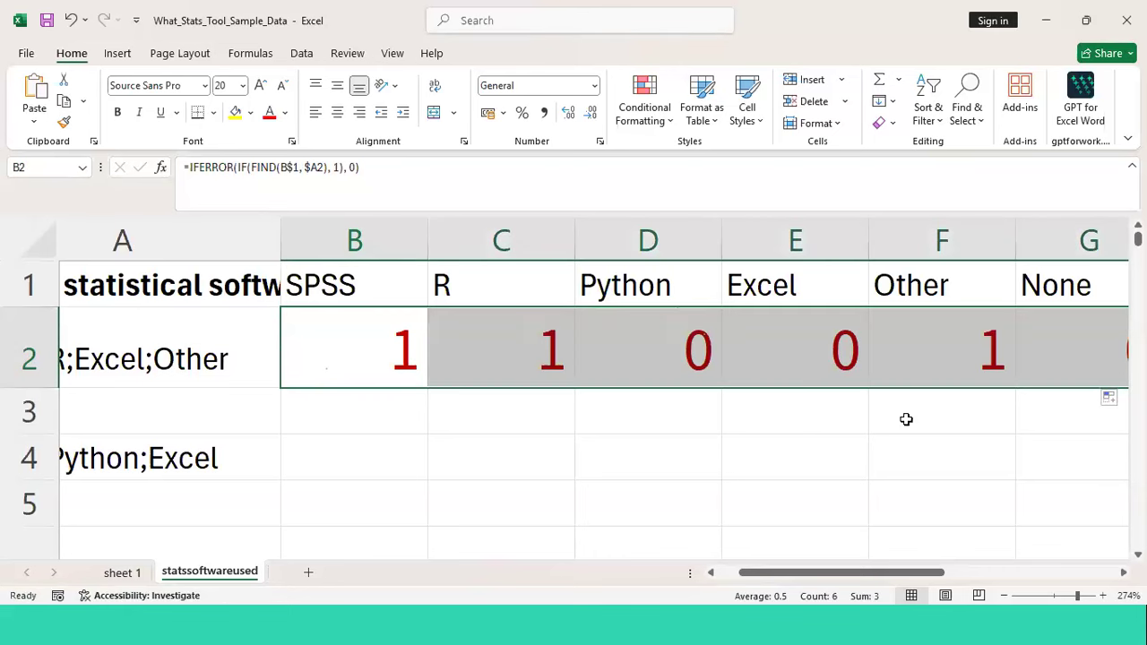
Examine the formulas and codes across row 2, from the SPSS column to the None column
left_click(906, 419)
key("Left")
key("Left")
key("Left")
key("Left")
key("Up")
key("Right")
key("Right")
key("Right")
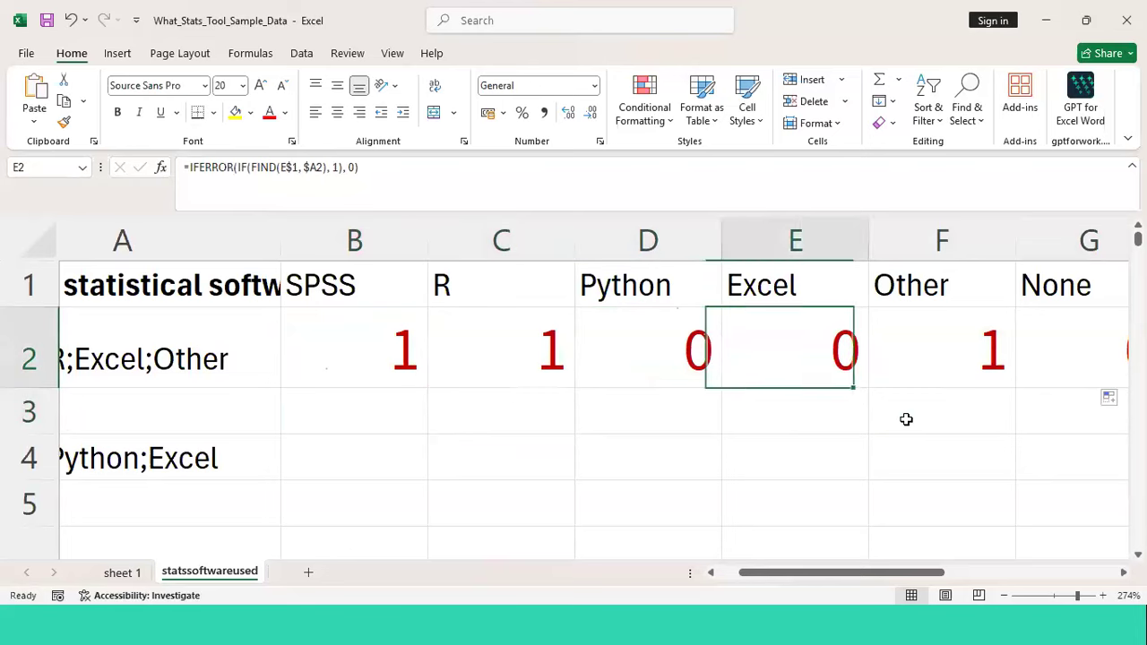
key("Right")
key("Right")
key("Right")
key("Left")
key("Left")
key("Left")
key("Left")
key("Left")
key("Left")
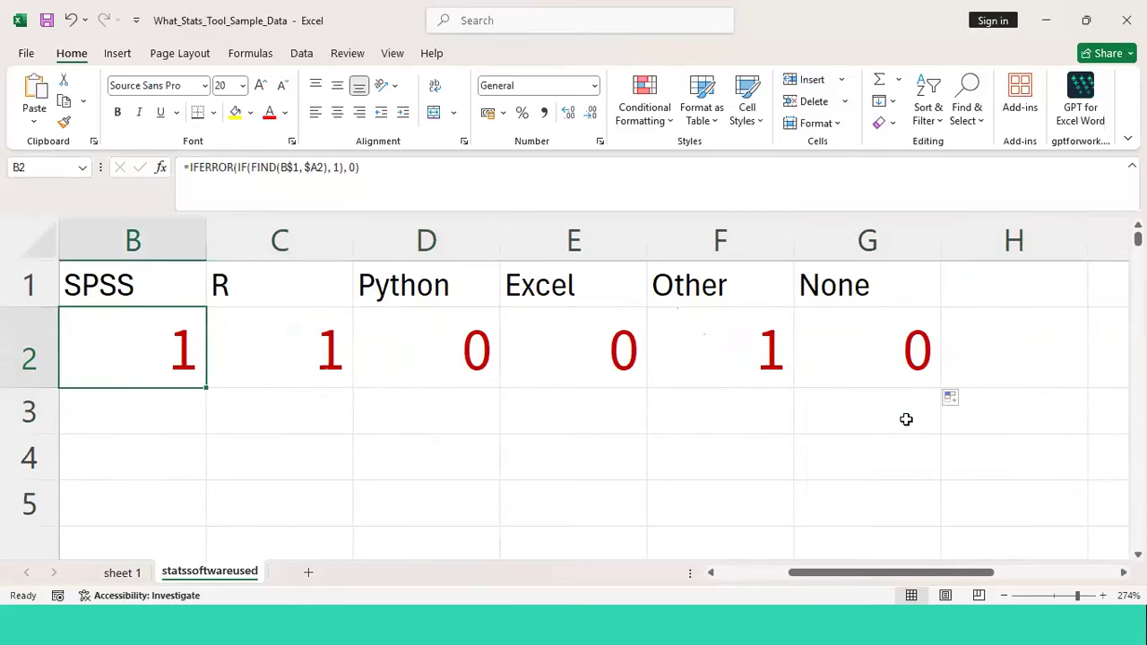
Fill the row 2 formulas in columns B to G down to the last response in row 121
mouse_move(205, 390)
left_mouse_down()
mouse_move(825, 353)
mouse_move(939, 389)
mouse_move(931, 622)
mouse_move(932, 531)
mouse_move(928, 558)
mouse_move(929, 539)
left_mouse_up()
scroll(811, 598, "left", 3)
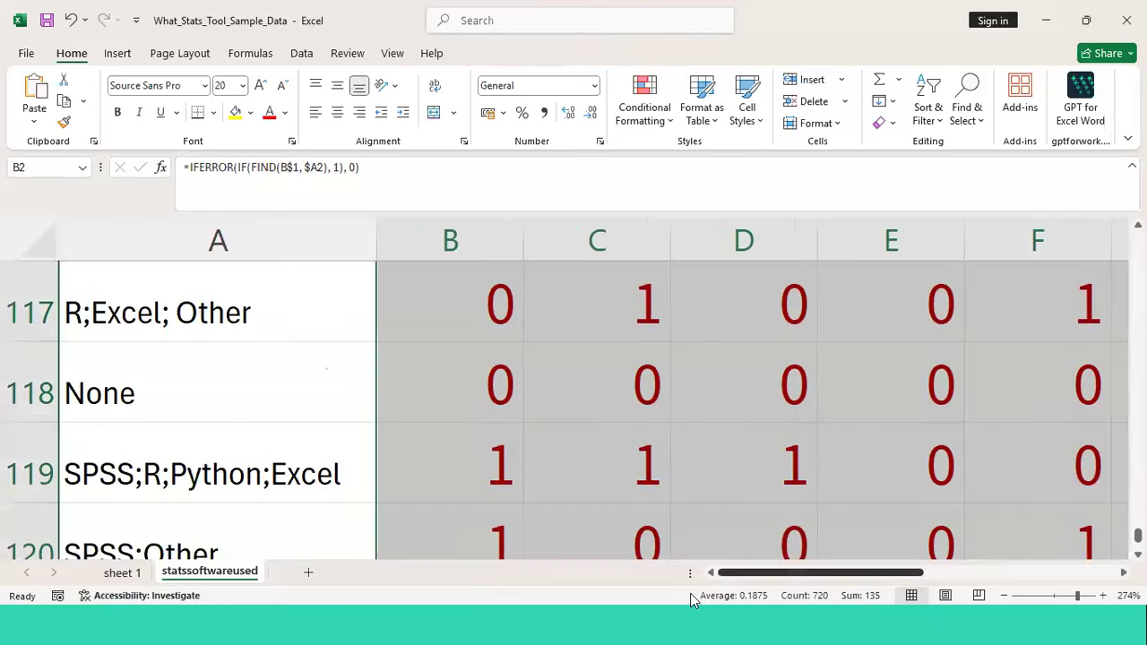
left_click(435, 559)
Examine the 1 and 0 codes in columns B to G against the responses, from the last row up to the headers
key("Left")
key("Down")
key("Down")
key("Down")
key("Down")
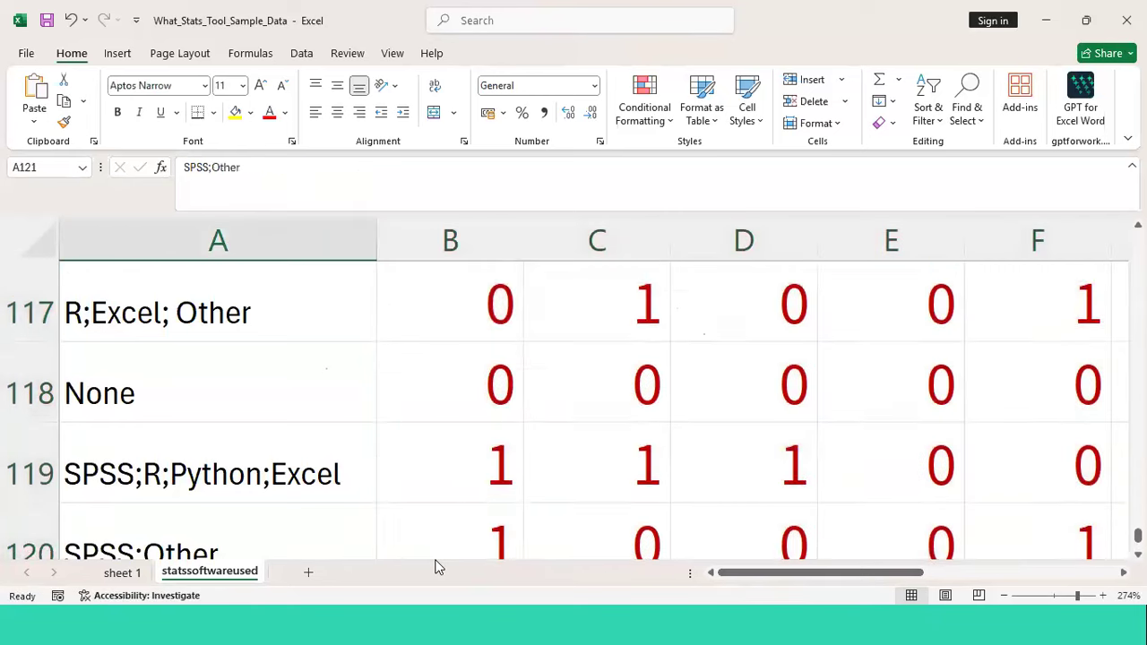
key("Up")
key("Up")
key("Up")
key("Up")
scroll(437, 566, "down", 14, "ctrl")
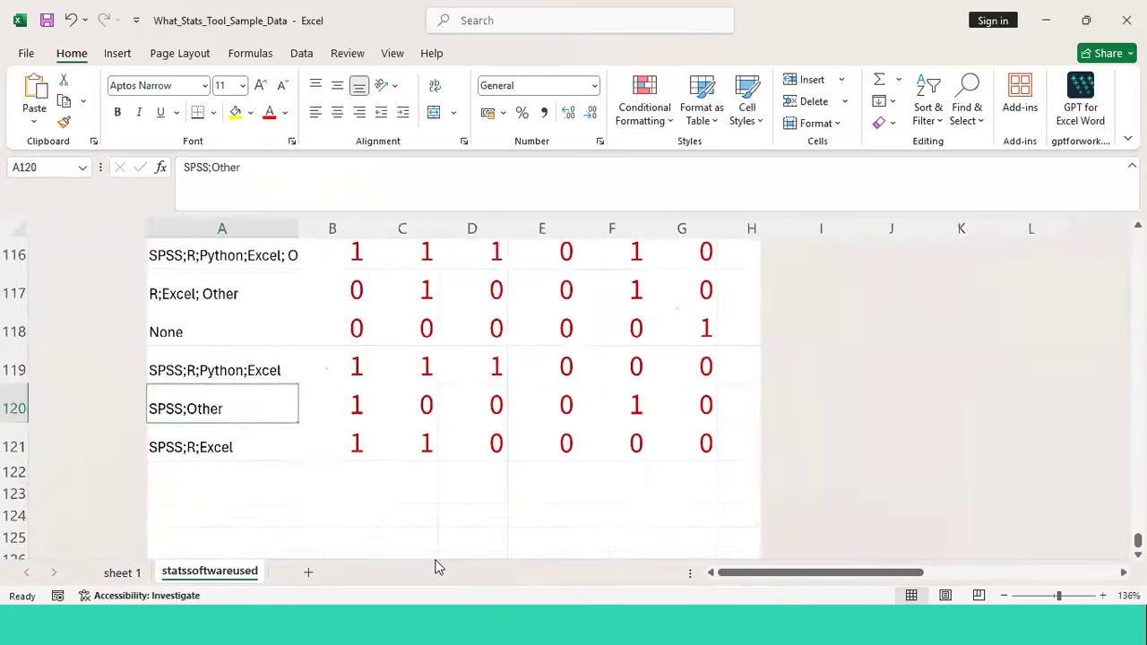
key("ctrl+End")
key("ctrl+Left")
key("ctrl+Left")
key("Up")
key("Up")
key("Up")
key("Up")
key("Up")
key("Up")
key("Up")
key("Up")
key("Up")
key("Up")
key("Up")
key("Up")
key("Up")
key("Up")
key("Up")
key("Up")
key("Up")
key("Up")
key("Up")
key("Up")
key("Up")
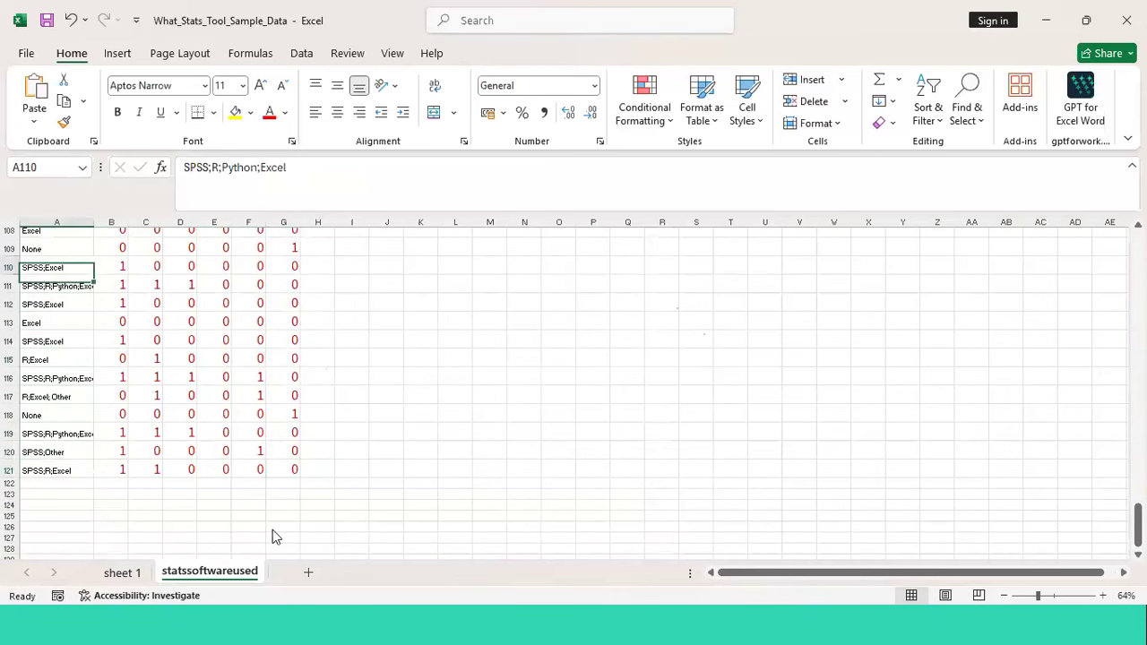
key("Up")
key("Up")
key("Up")
key("Up")
key("Up")
key("Up")
key("Up")
key("Up")
key("Up")
key("Up")
key("Up")
key("Up")
key("Up")
key("Up")
key("Up")
key("Up")
key("Up")
key("Up")
key("Up")
key("Up")
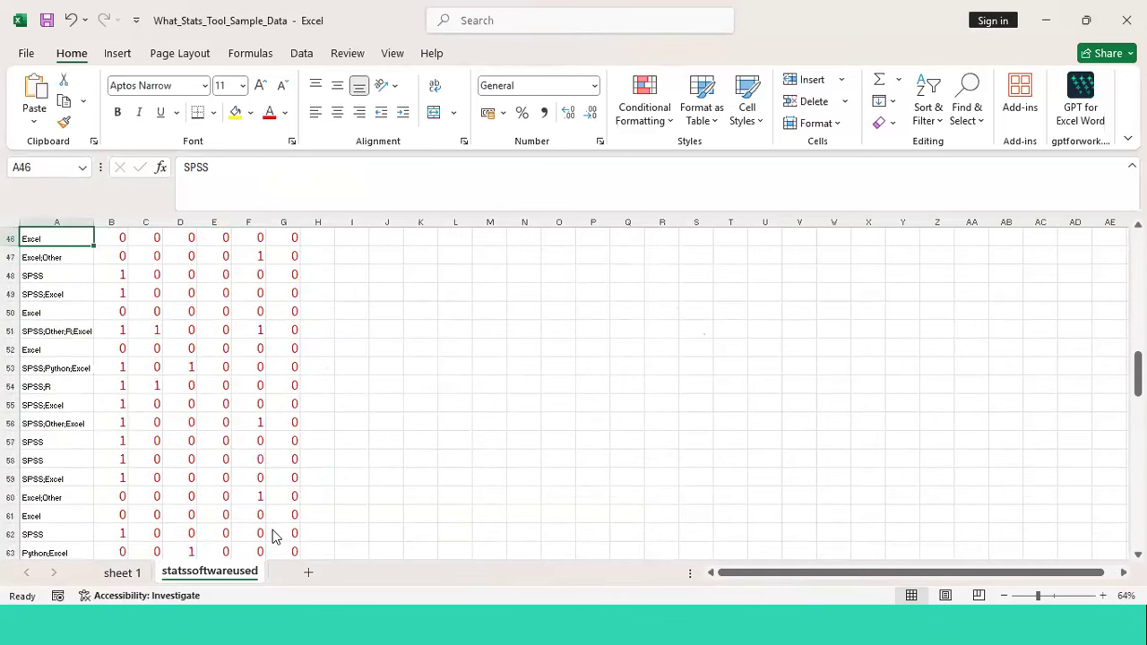
key("Right")
key("Up")
key("Up")
key("Up")
key("Up")
key("Up")
key("Up")
key("Up")
key("Up")
key("Up")
key("Up")
key("Up")
key("Up")
key("Up")
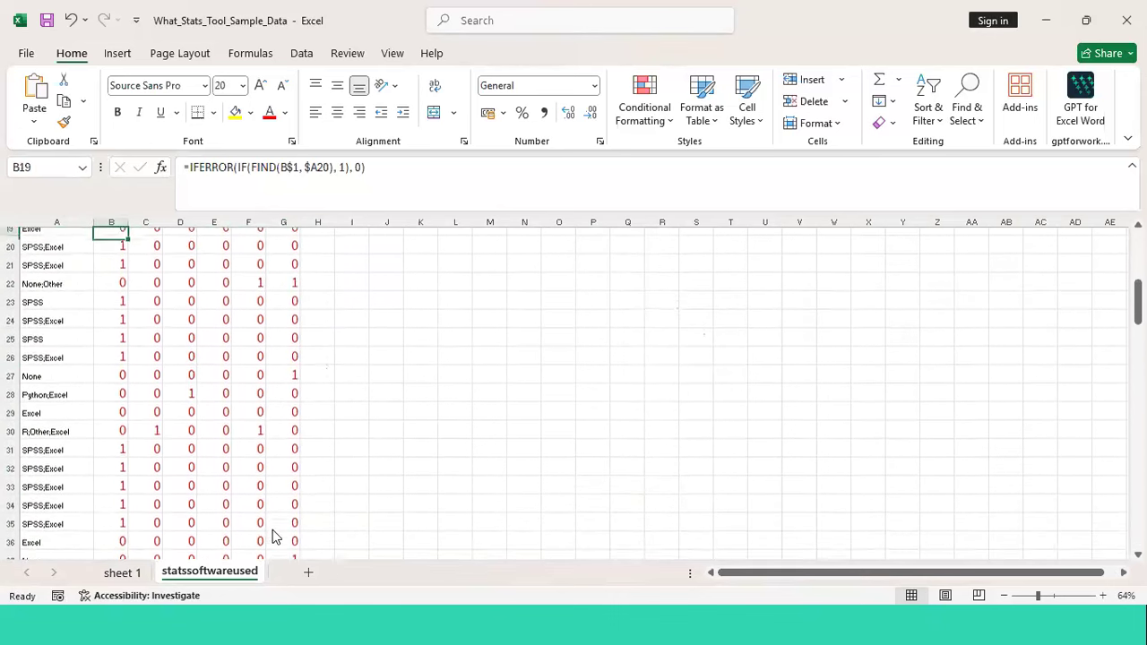
key("Up")
key("Up")
key("Up")
key("Up")
key("Up")
key("Up")
key("Up")
key("Up")
key("Up")
key("Up")
key("Up")
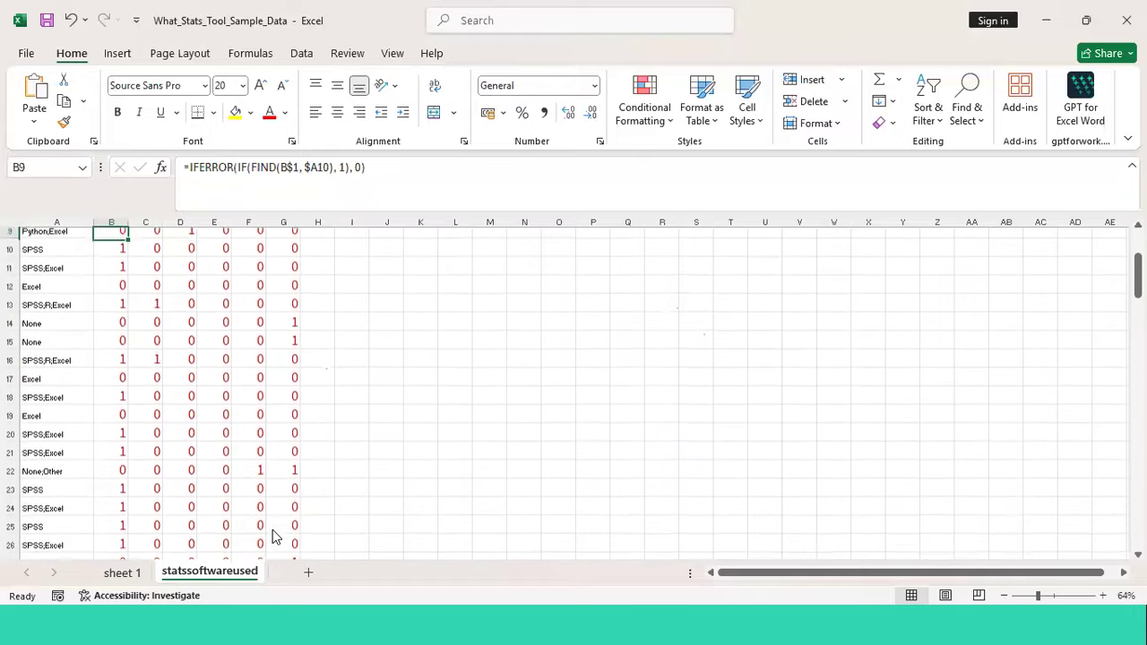
left_click_drag(111, 222, 279, 222)
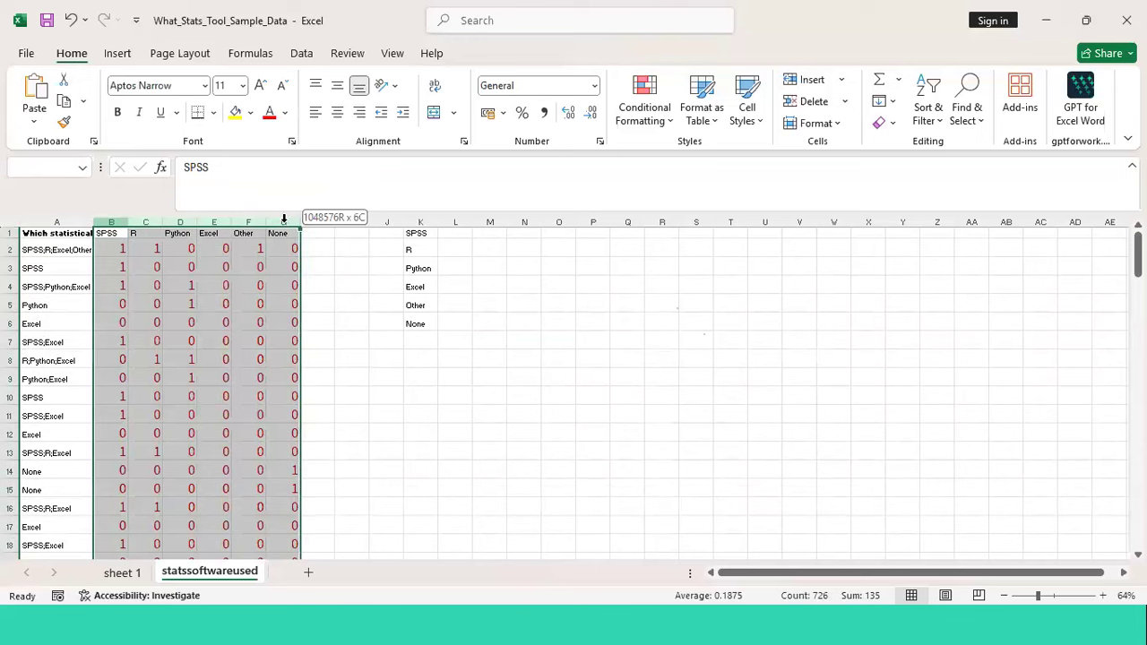
left_click(339, 272)
left_click(324, 258)
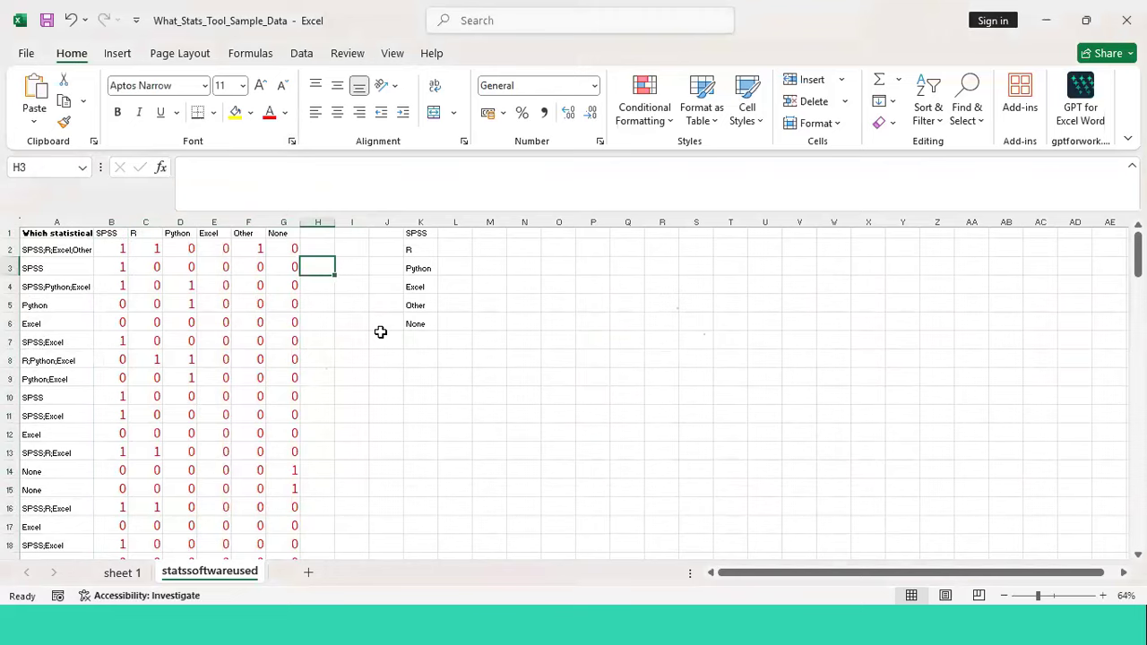
Undo the formula fills down and across the software columns, and clear the formula from B2
scroll(381, 333, "up", 10)
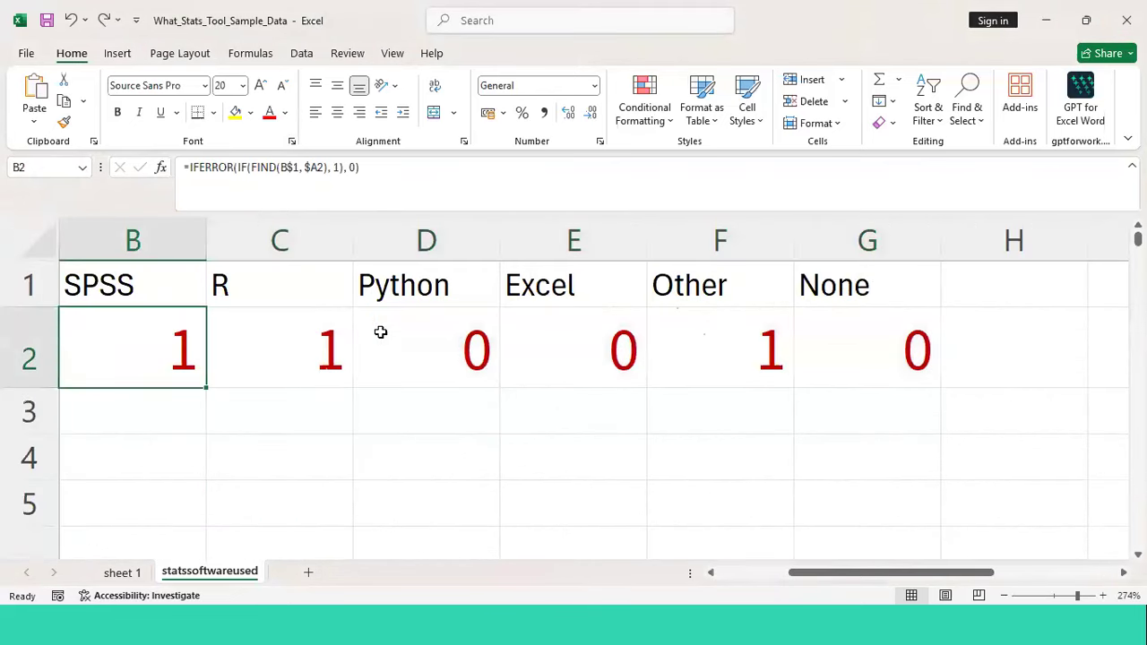
key("ctrl+z")
scroll(381, 332, "down", 4)
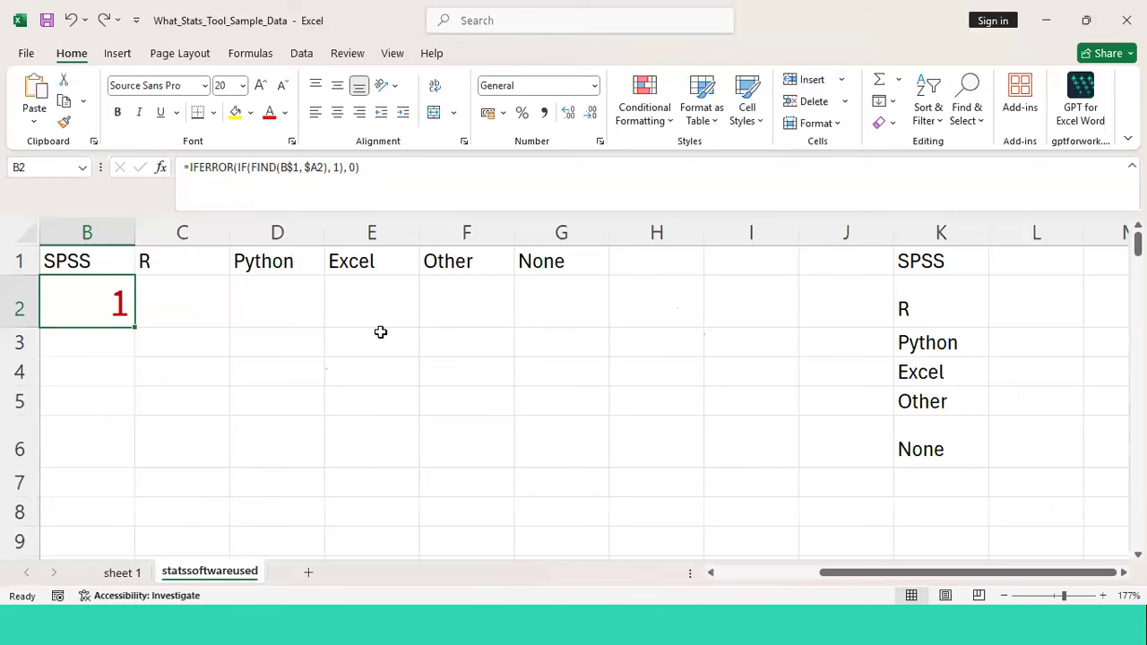
key("BackSpace")
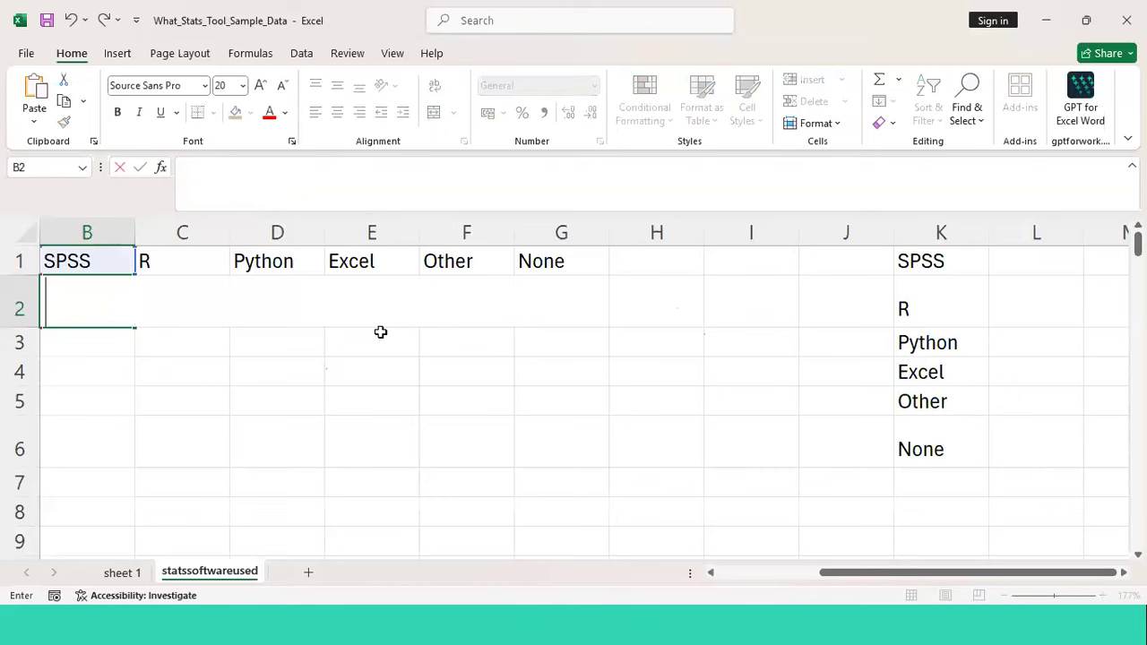
key("ctrl+Return")
key("Left")
key("Right")
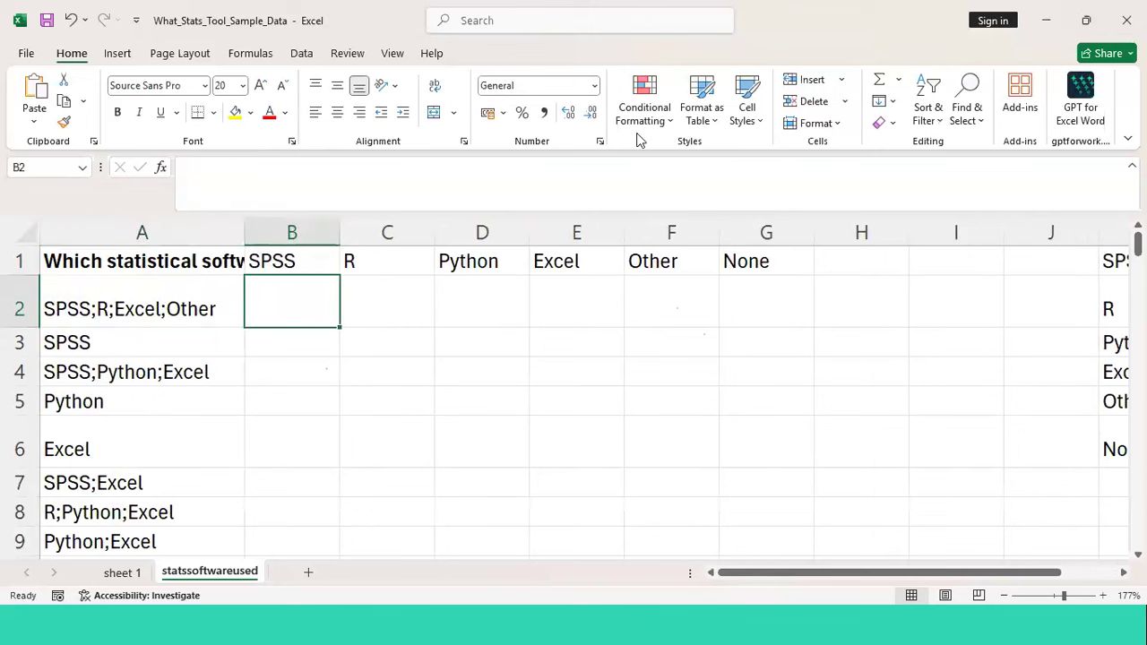
key("alt+Tab")
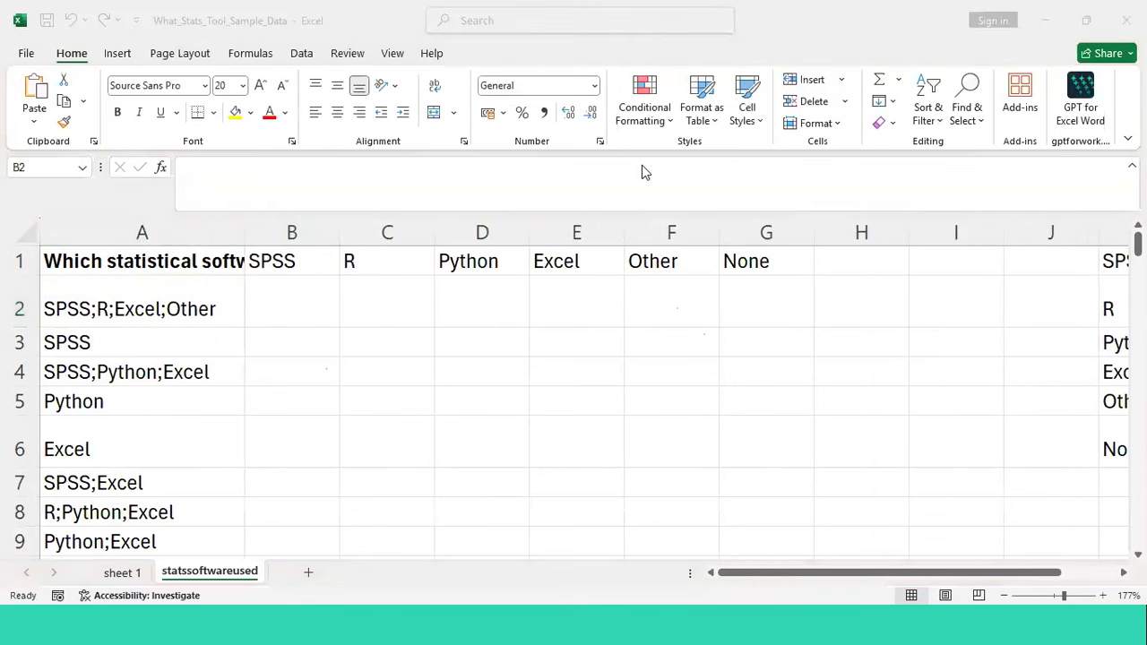
left_click(281, 299)
type("=IF")
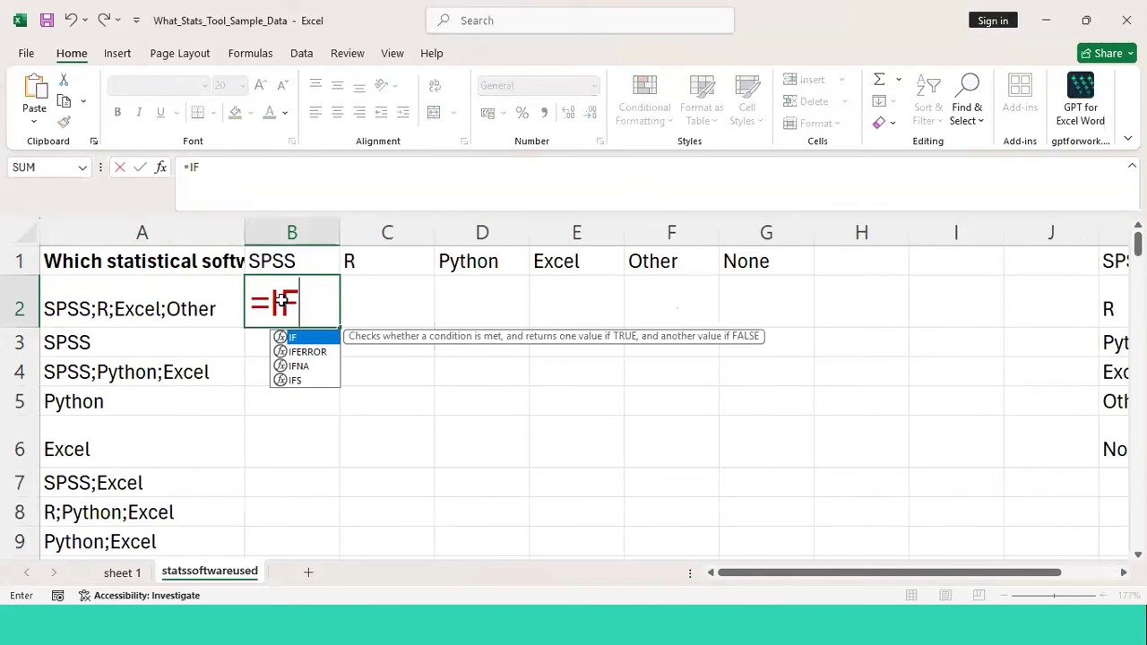
double_click(308, 352)
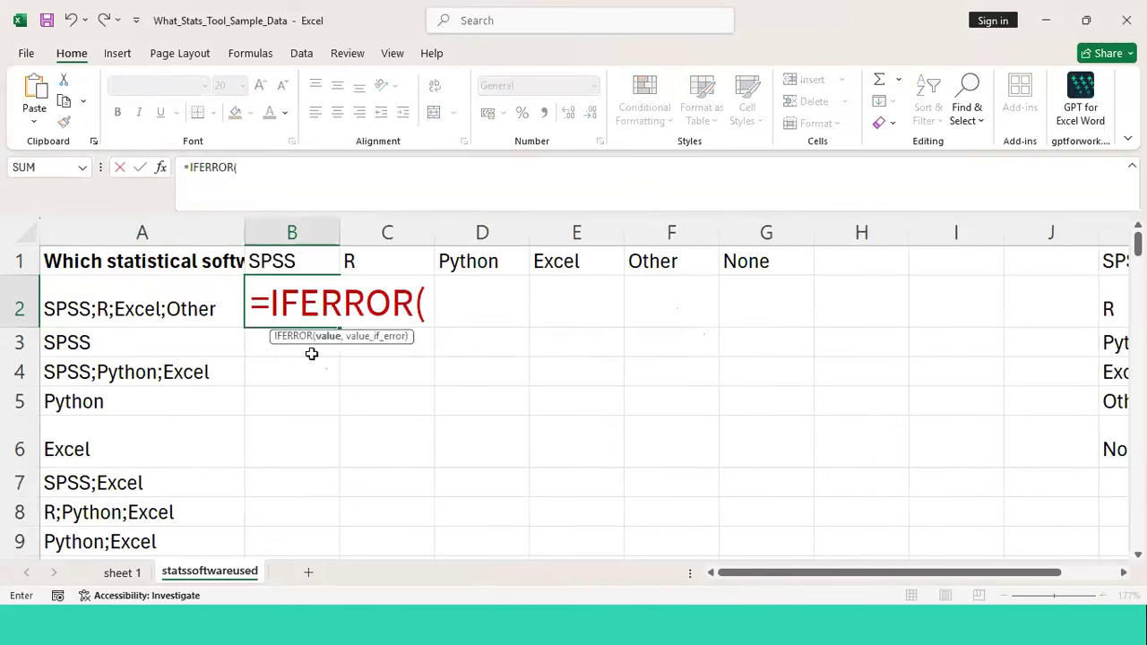
key("BackSpace")
key("BackSpace")
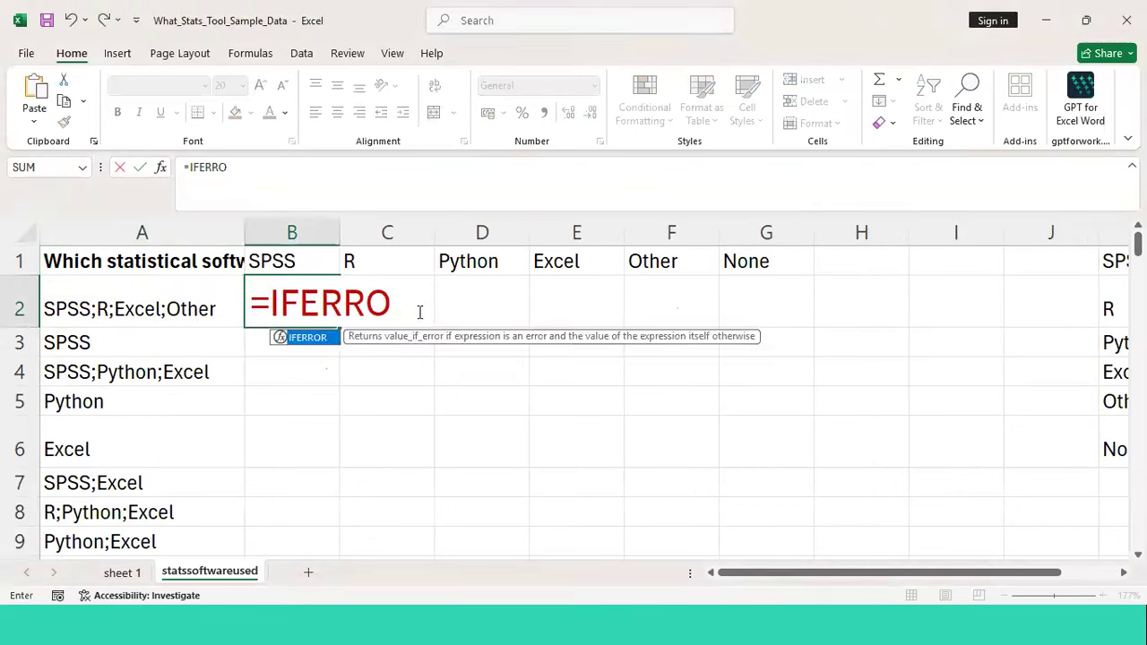
key("BackSpace")
key("BackSpace")
key("BackSpace")
key("BackSpace")
key("BackSpace")
key("BackSpace")
key("BackSpace")
key("Escape")
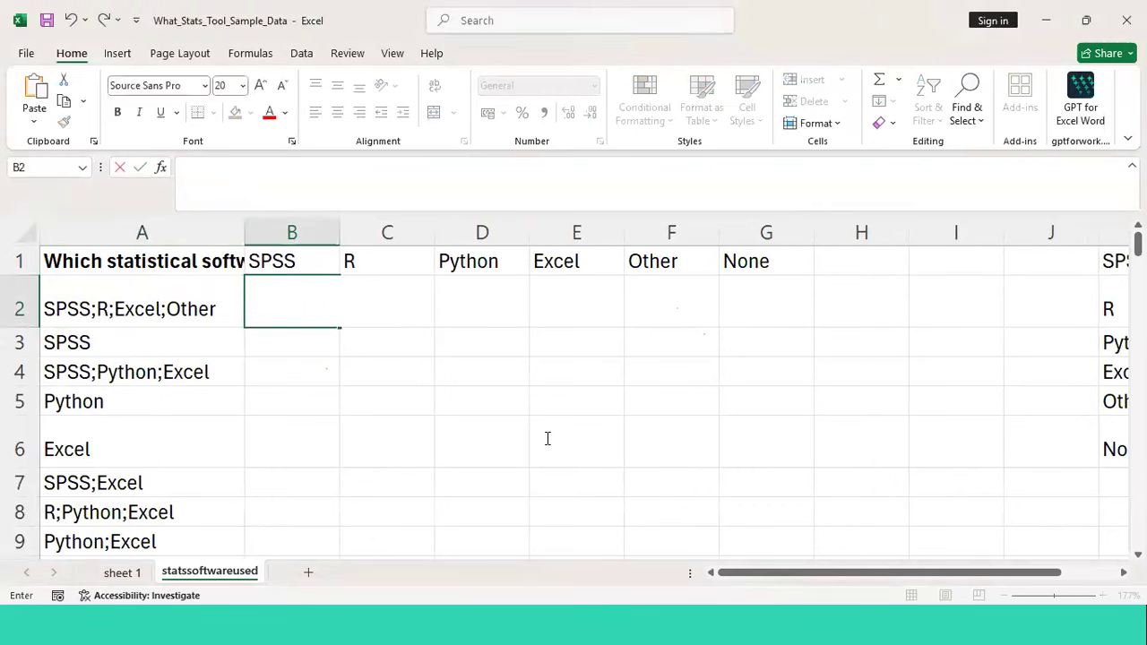
key("alt+Tab")
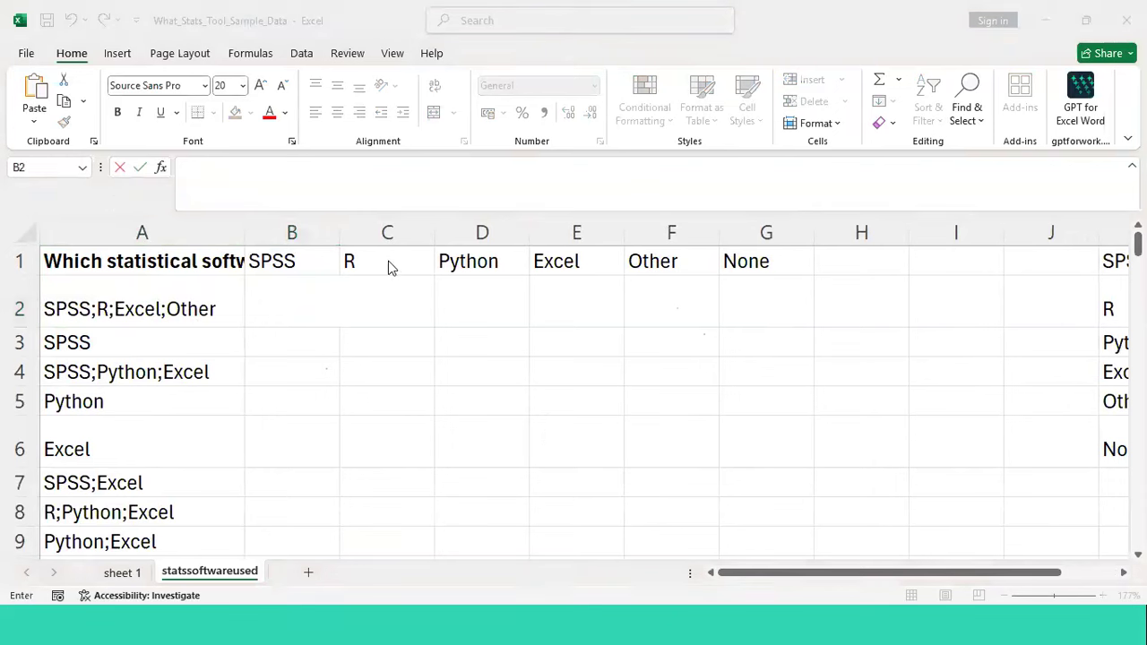
left_click(310, 299)
left_click(503, 347)
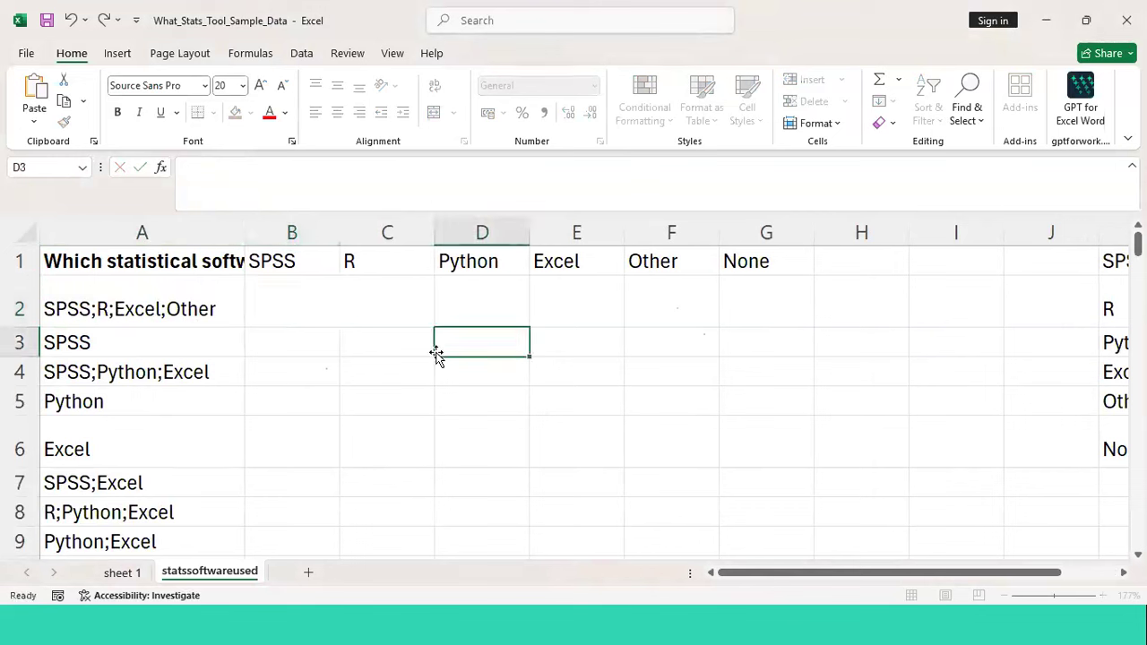
Start the formula in B2 with an IF function nested inside IFERROR, as =IFERROR(IF(
left_click(296, 314)
type("=IFERRO")
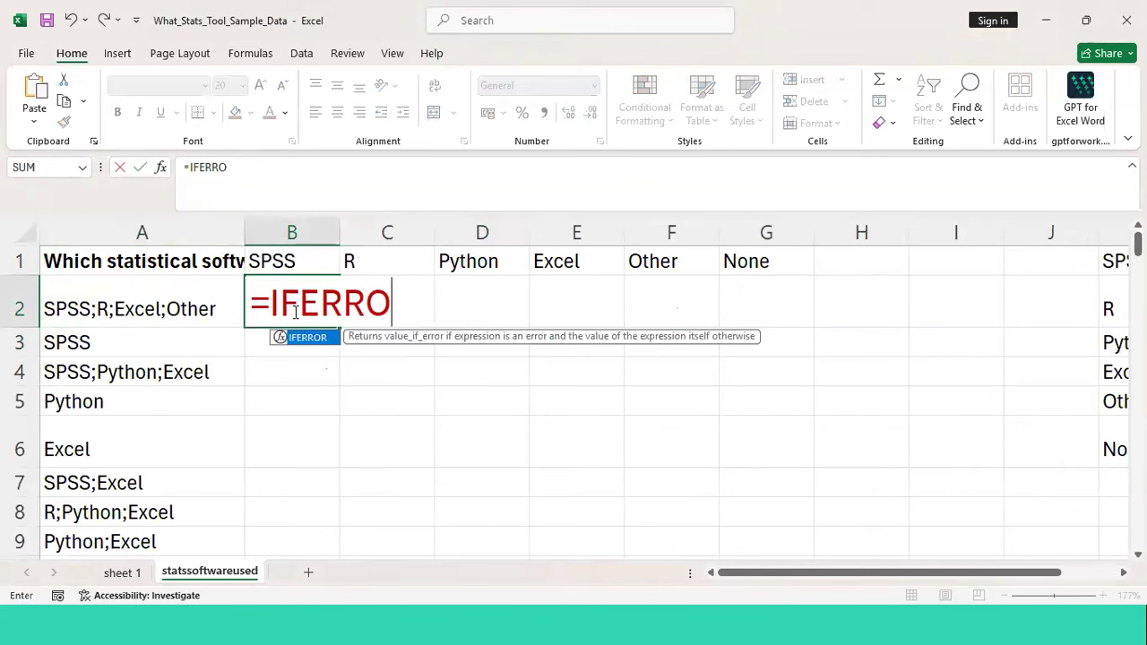
double_click(304, 338)
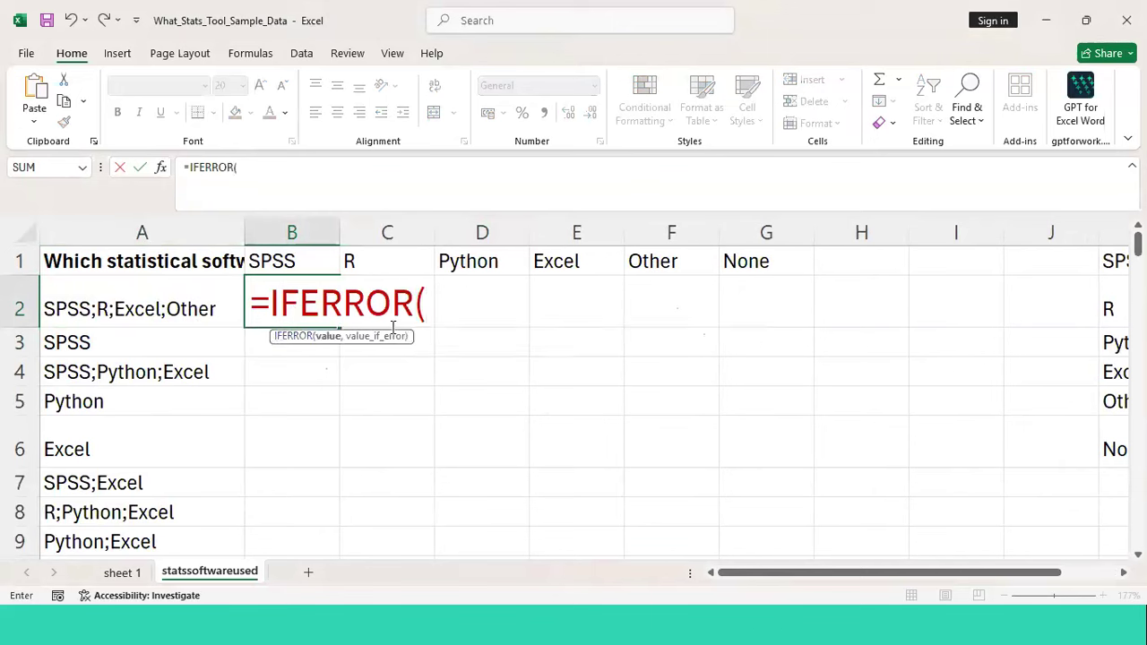
type("IF")
double_click(455, 350)
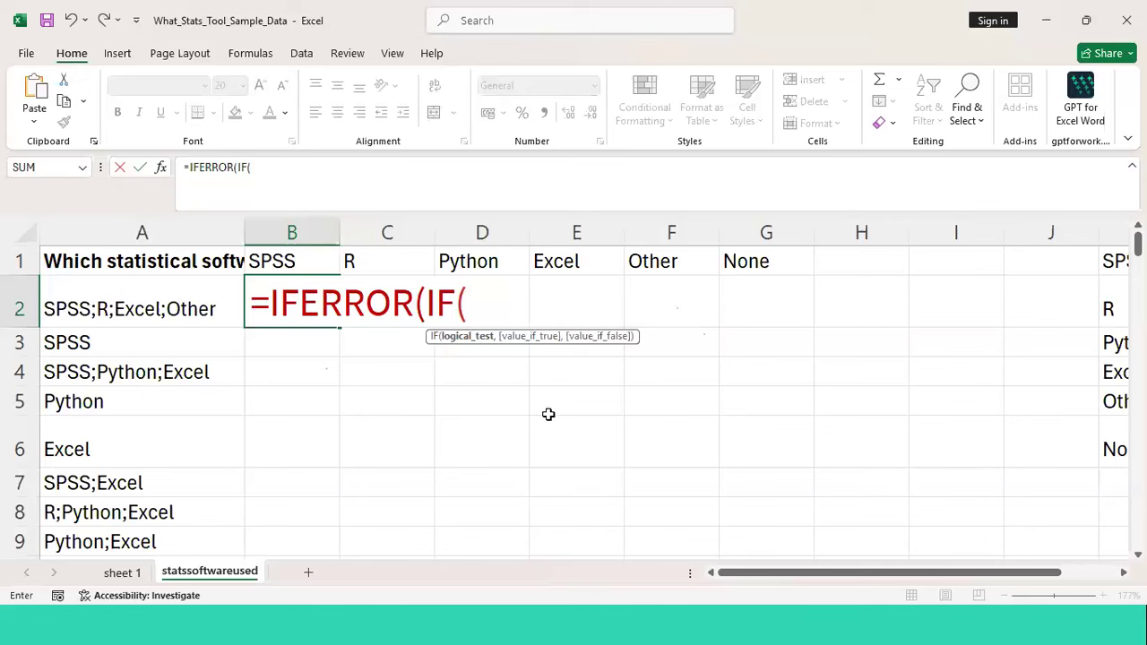
key("alt+Tab")
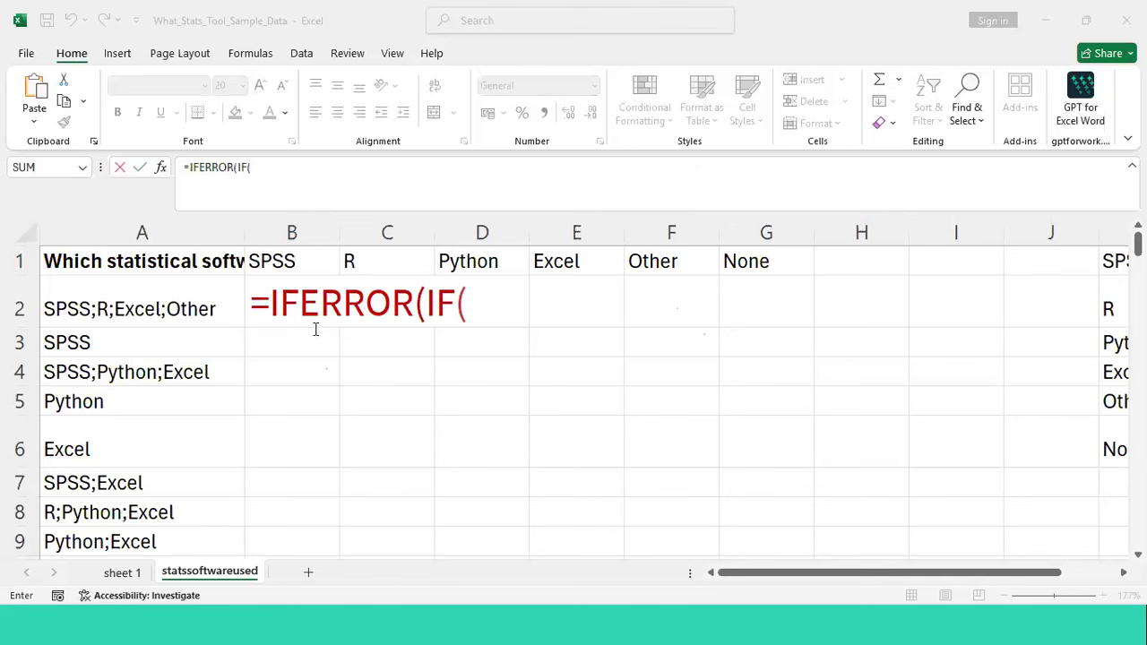
left_click(294, 305)
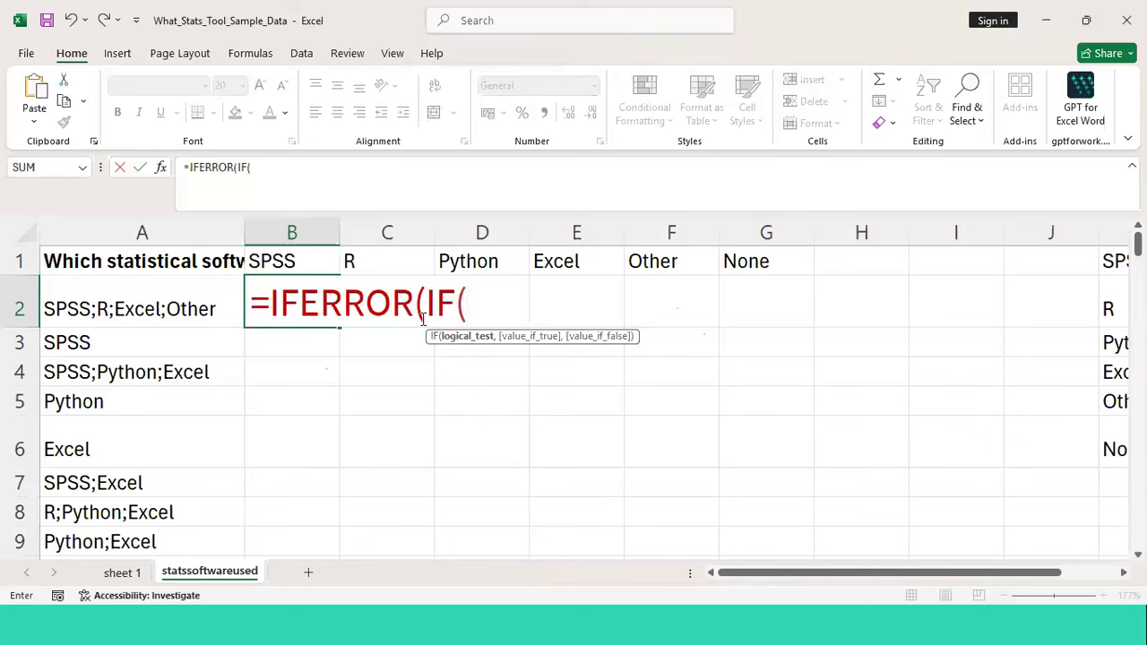
Nest the FIND function as the IF's logical test, with the SPSS header cell B1 as the text to find
type("FIND")
key("BackSpace")
key("BackSpace")
key("BackSpace")
key("BackSpace")
type("FIND")
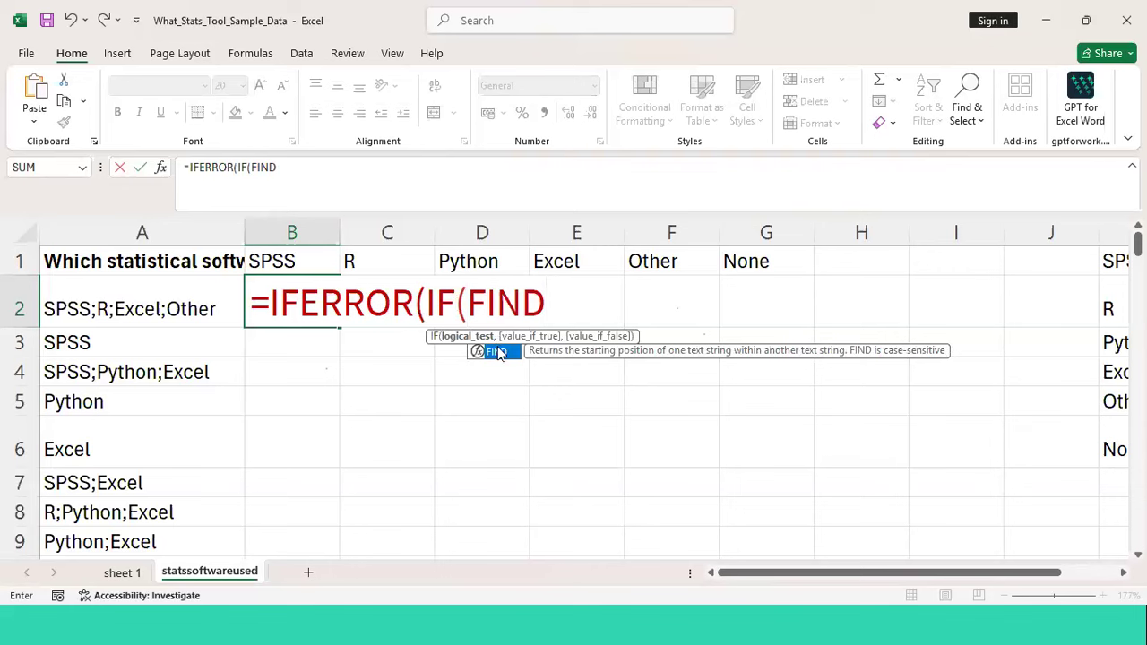
double_click(497, 351)
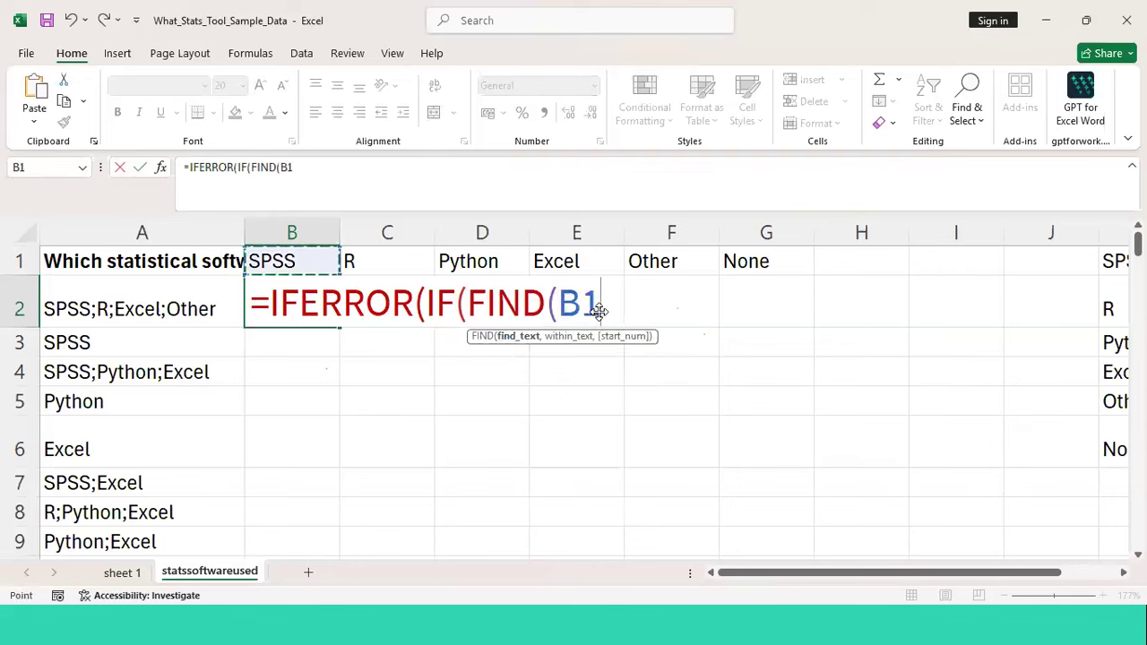
Lock FIND's search text to row 1 as B$1, and complete FIND with $A2 as the text to search within
left_click(580, 305)
type("$")
key("Right")
type(",")
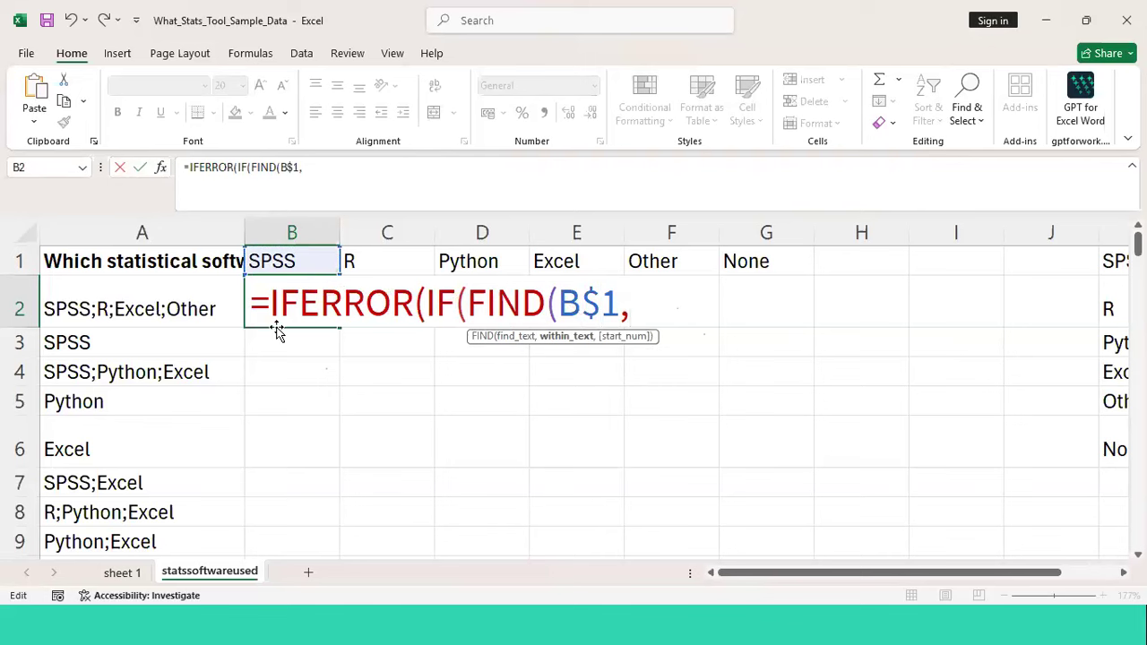
left_click(150, 309)
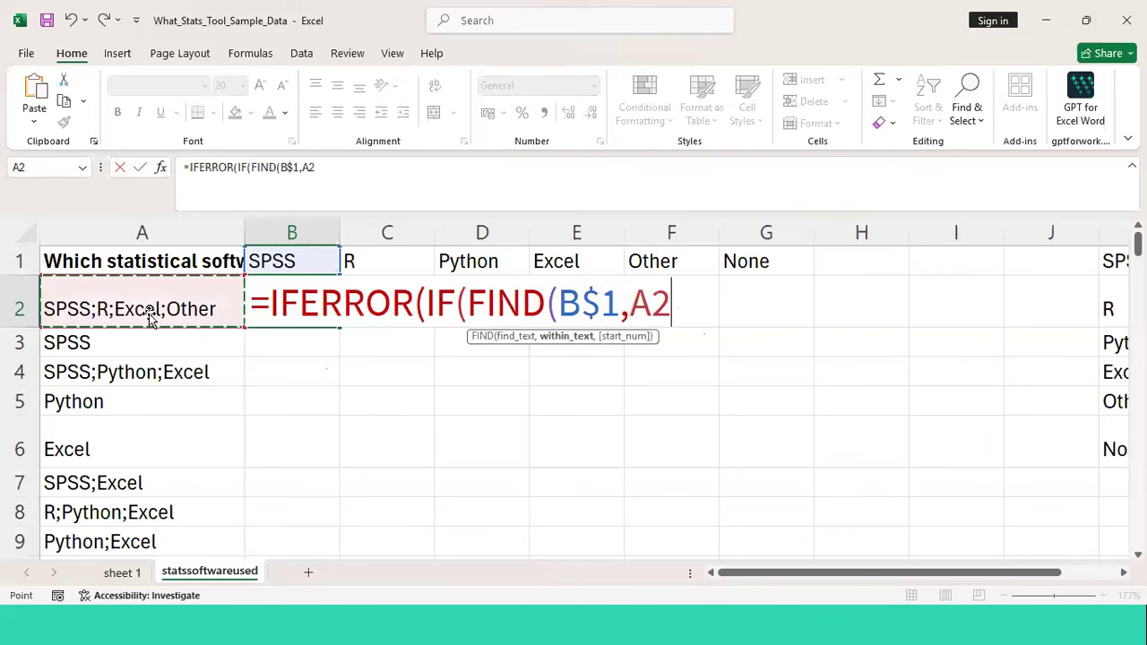
left_click(647, 307)
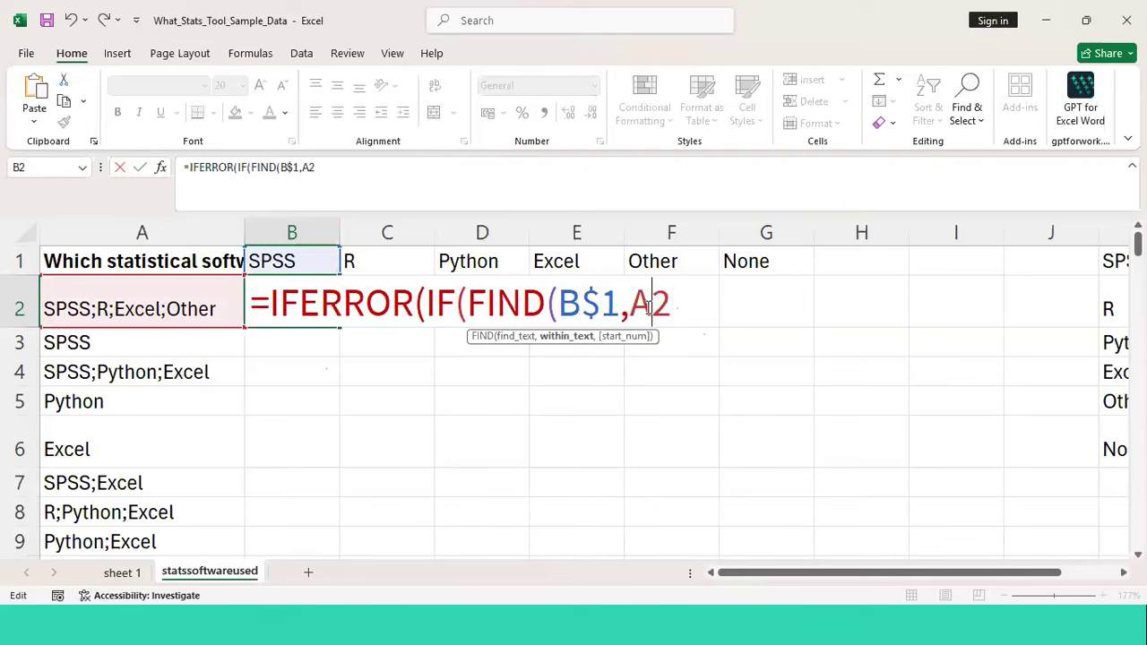
type("$A2")
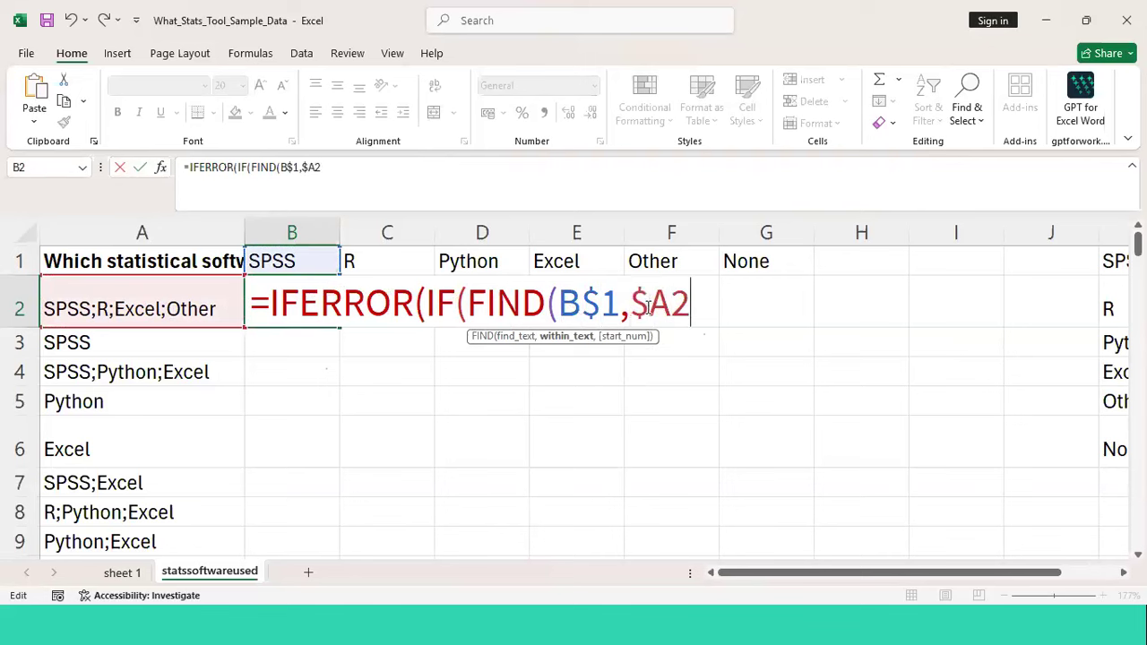
type(")")
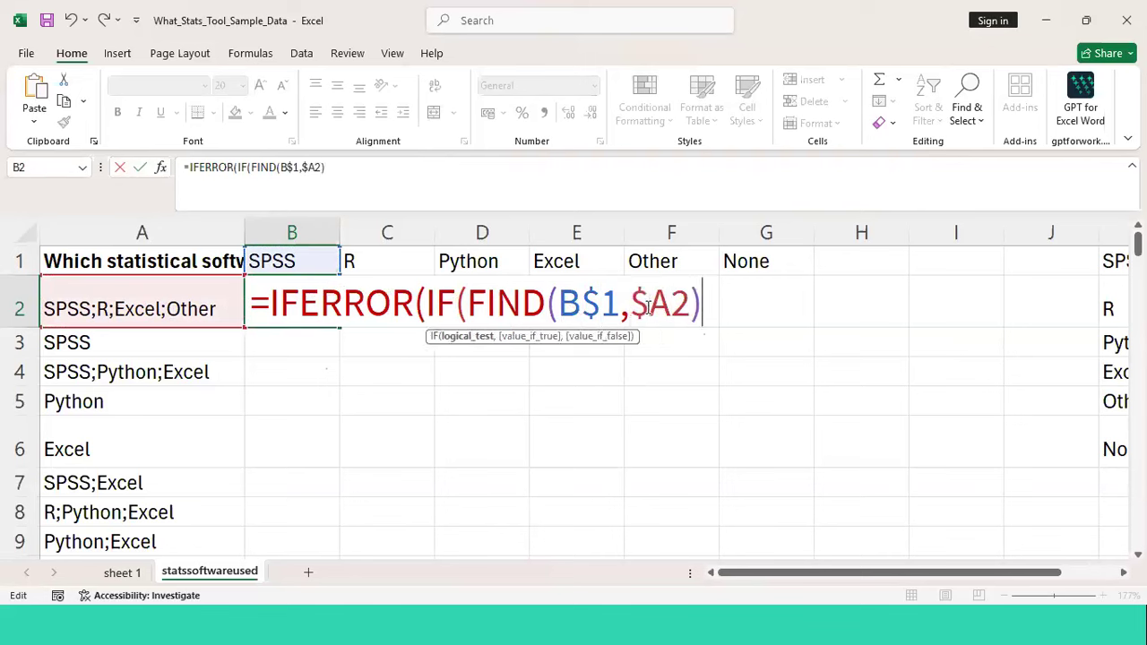
Add 1 as the IF function's value if true, followed by a 0 argument
type(",")
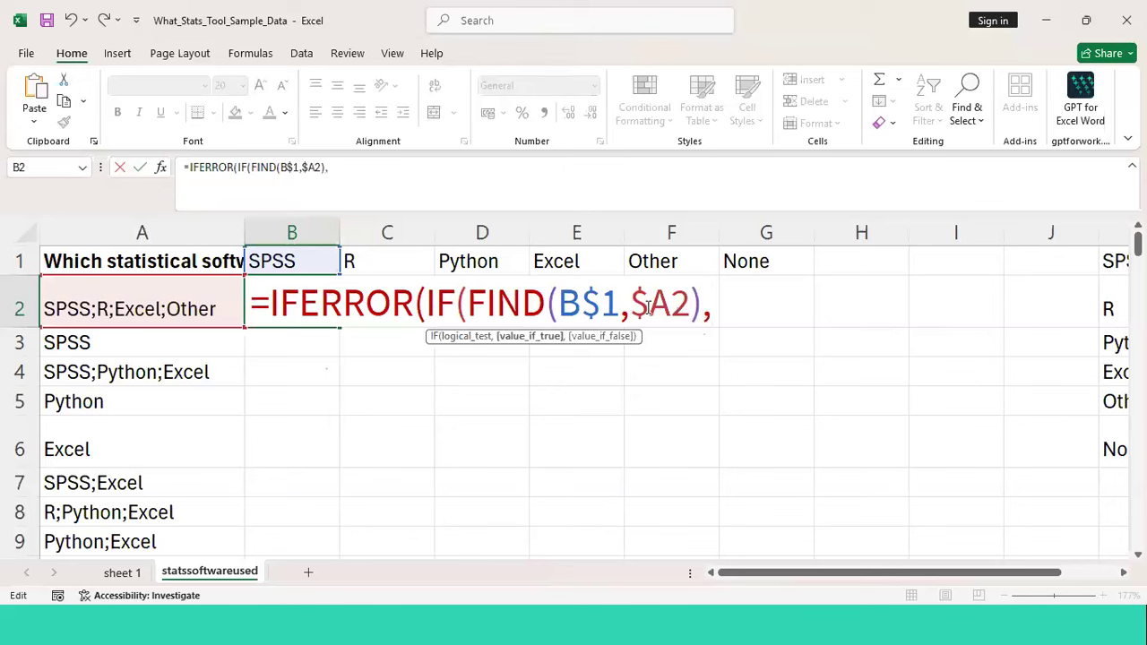
type("1,")
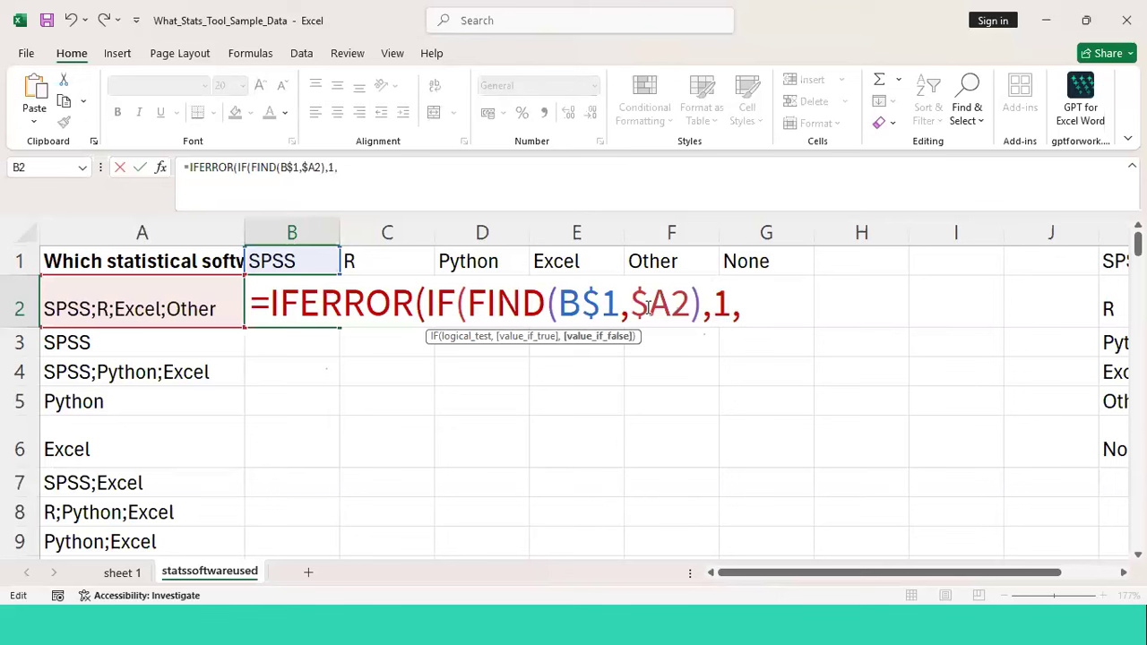
type("0")
key("alt+Tab")
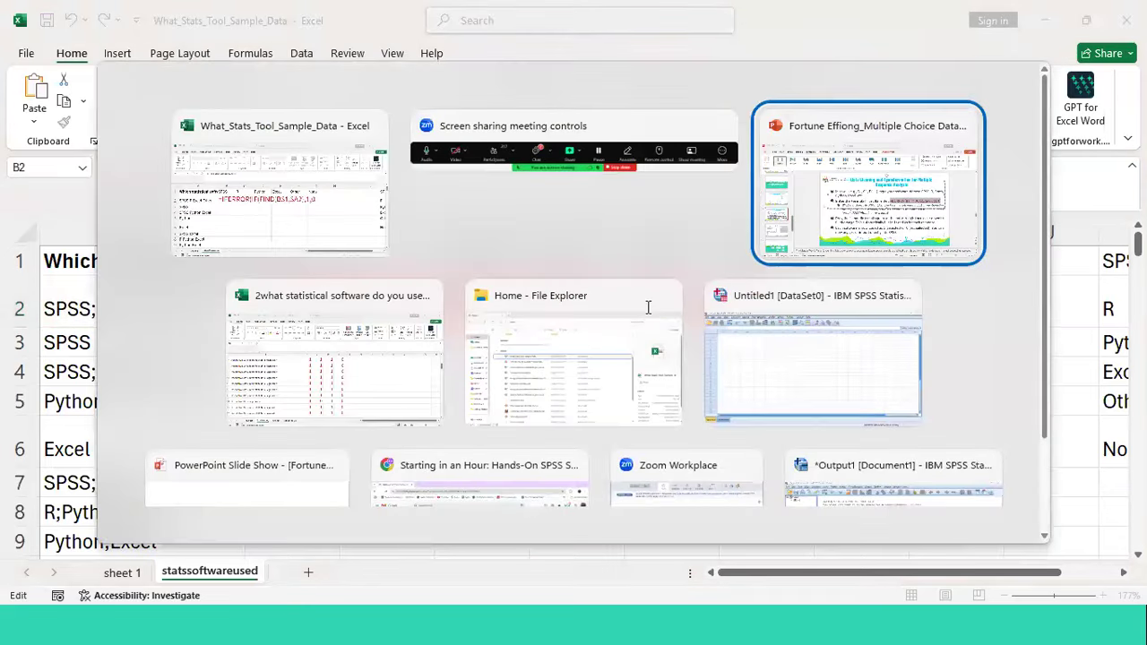
key("alt+Tab")
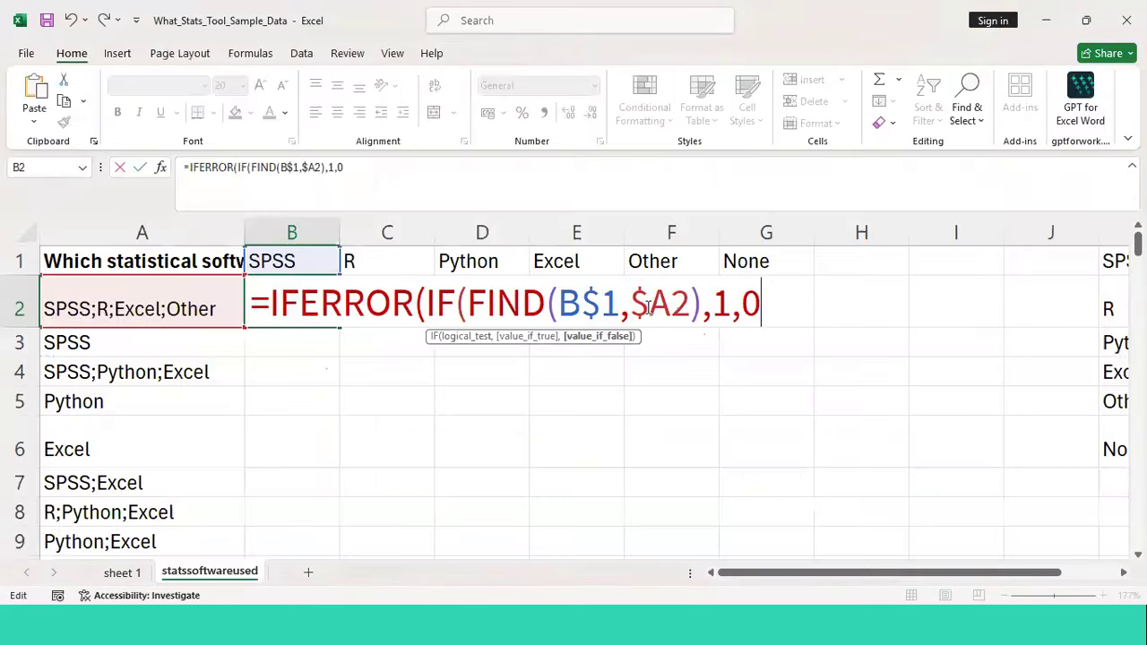
Close the IF after the 1 so 0 becomes IFERROR's fallback, compare with the PowerPoint slide, and enter =IFERROR(IF(FIND(B$1,$A2),1),0) in B2
key("Left")
key("Left")
key("Left")
key("Right")
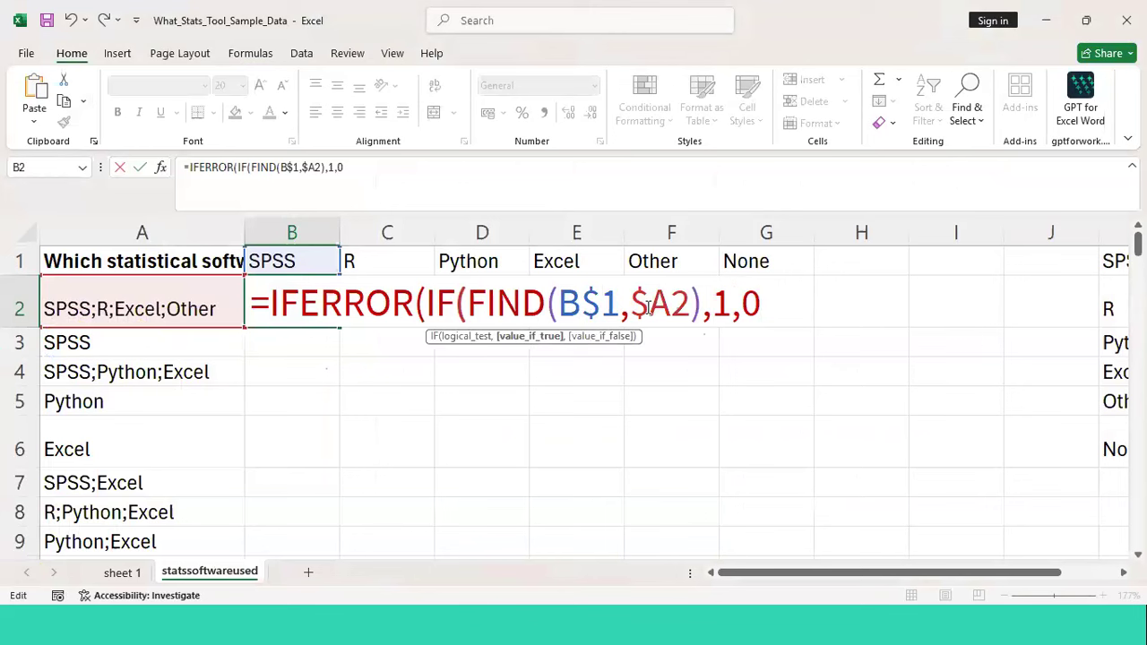
type(")")
key("alt+Tab")
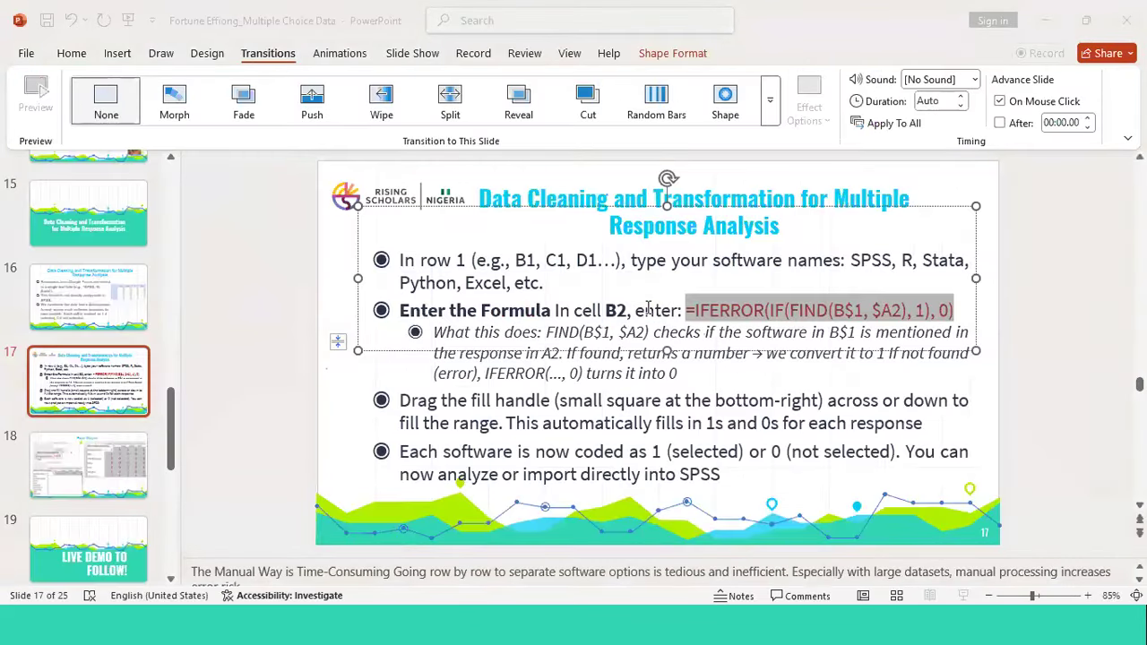
key("alt+Tab")
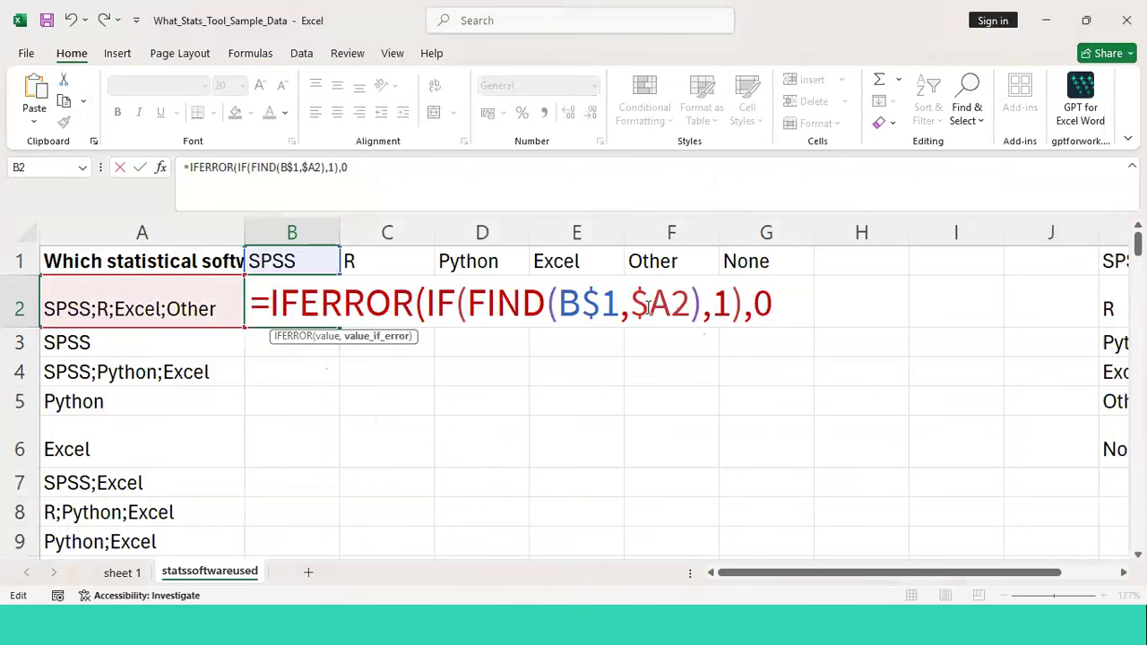
type(")")
key("Return")
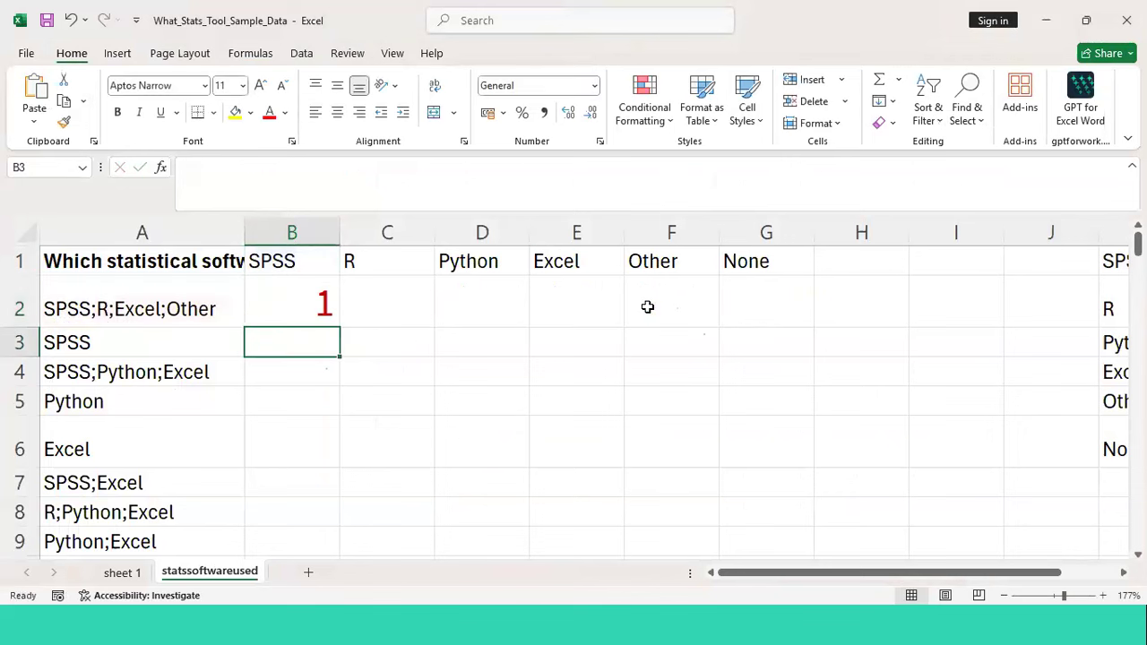
key("Up")
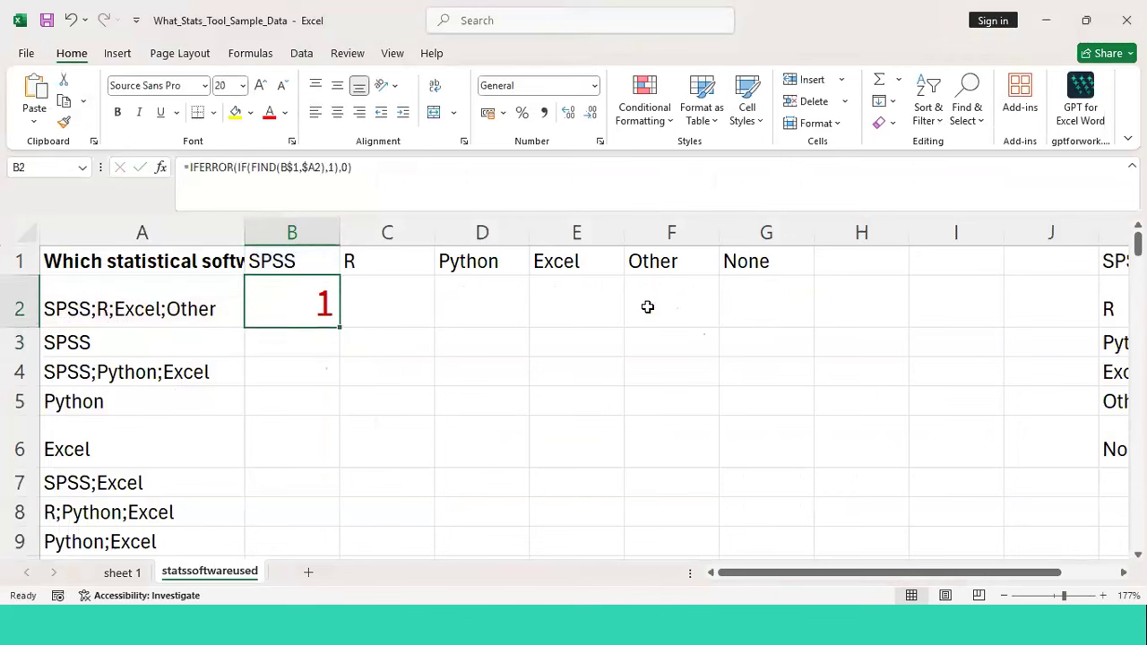
Try filling the B2 formula across the software columns to G2, and undo the fill
left_click(296, 261)
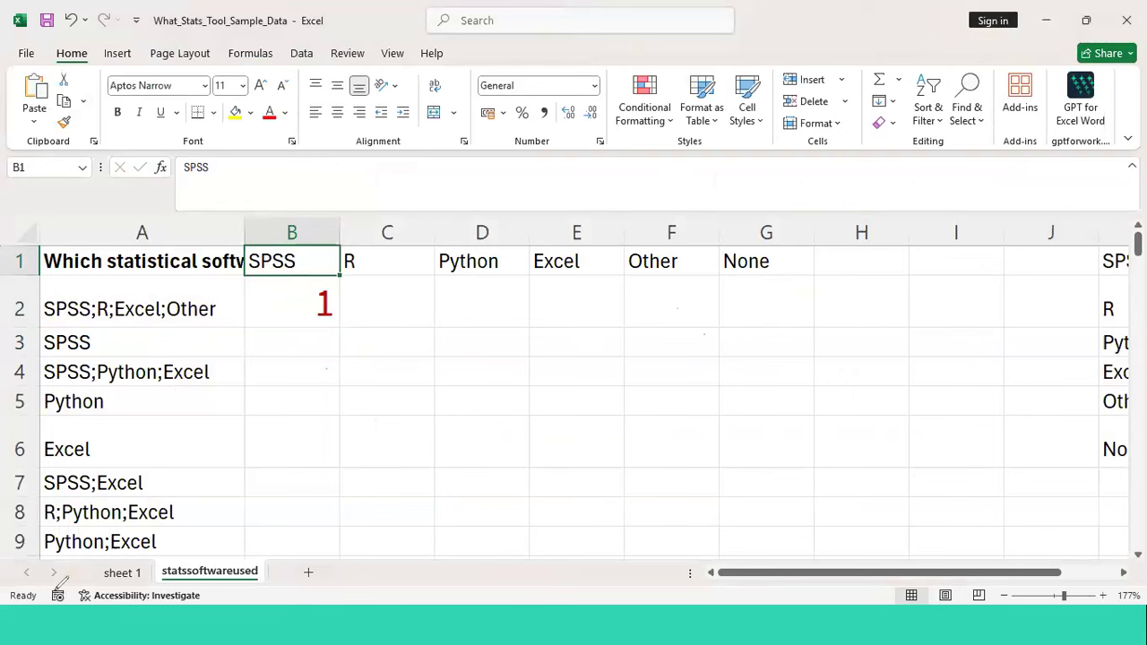
left_click(306, 269)
left_click(324, 309)
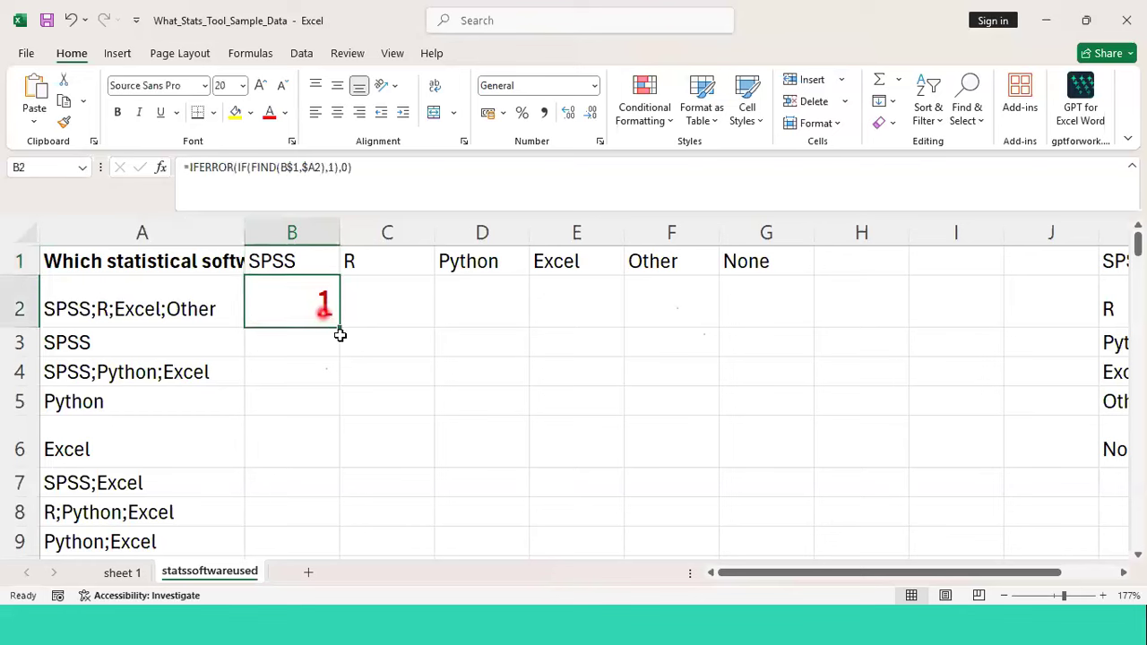
left_click_drag(339, 327, 781, 322)
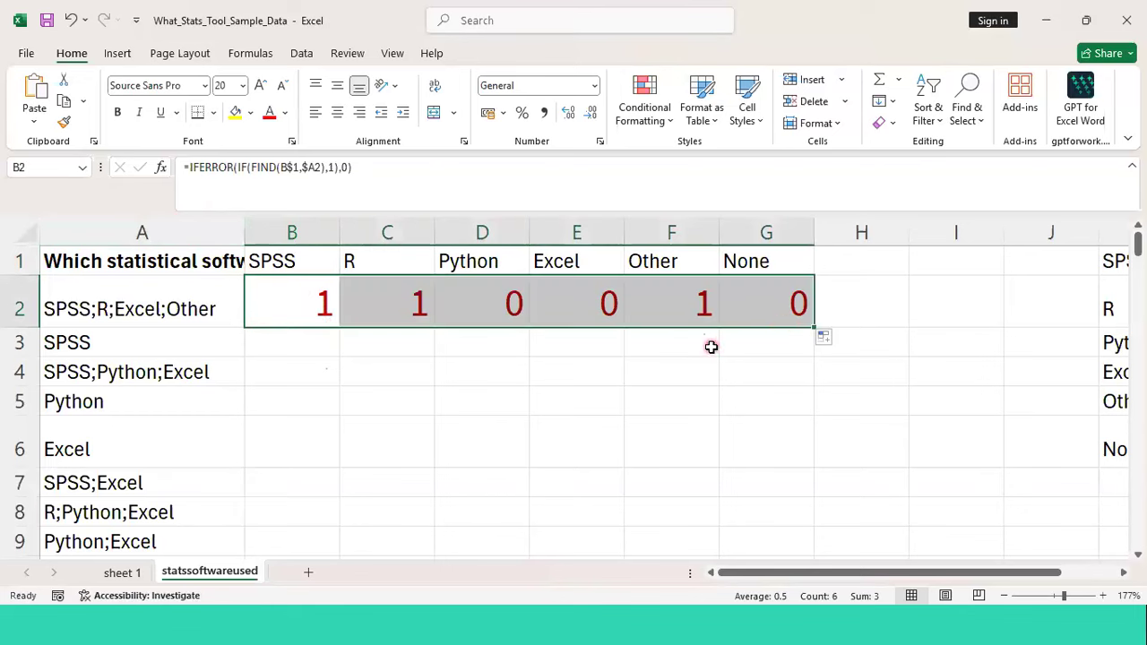
key("ctrl+z")
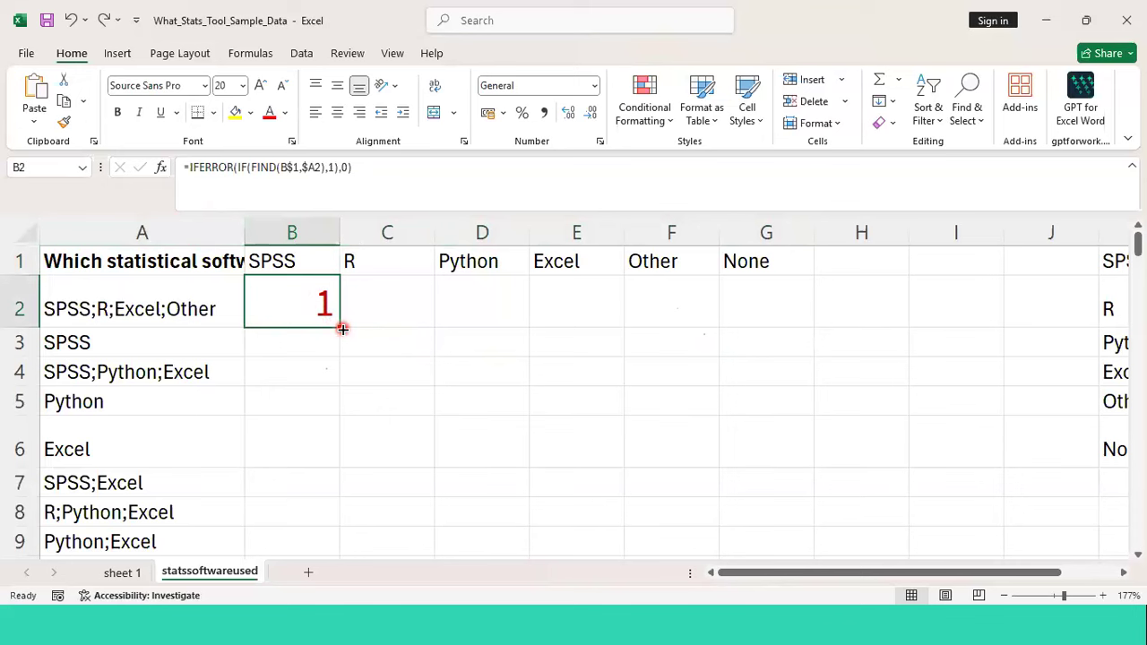
Fill the B2 formula across to the None column again and inspect the formulas in D2 through G2
left_click_drag(342, 330, 779, 315)
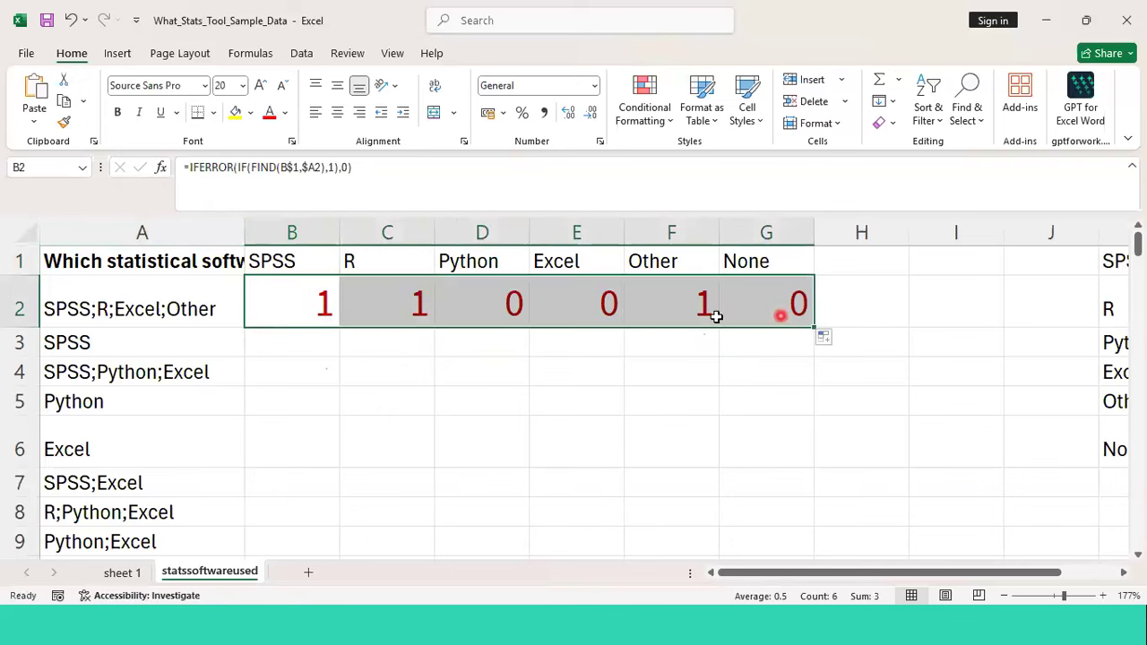
left_click(494, 308)
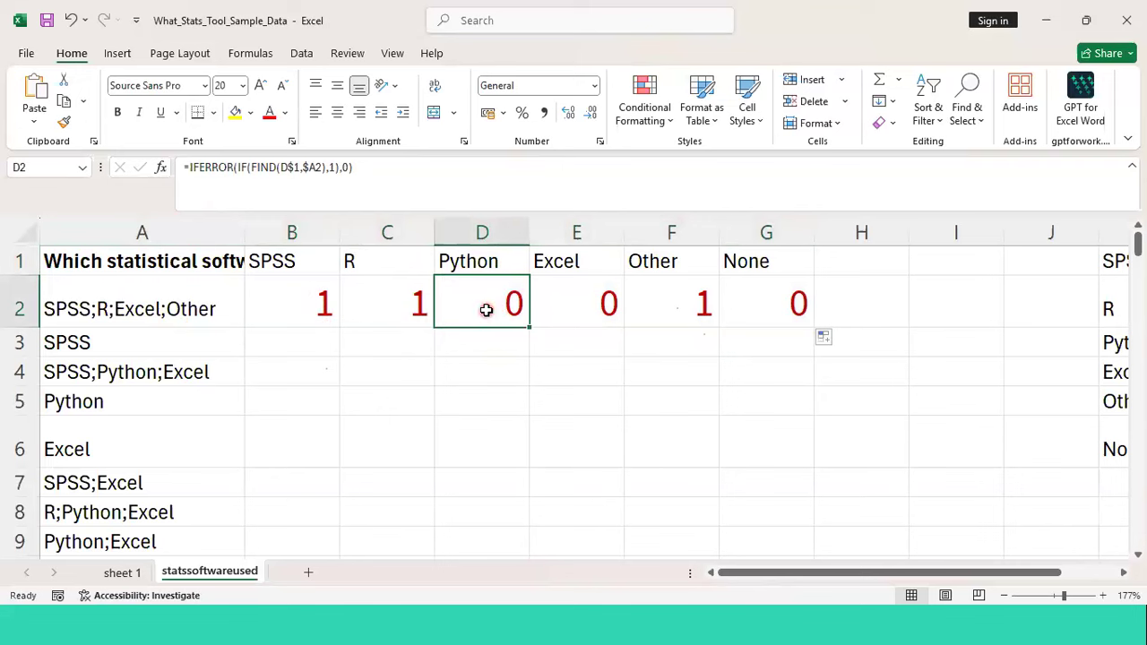
key("Right")
key("Right")
key("Right")
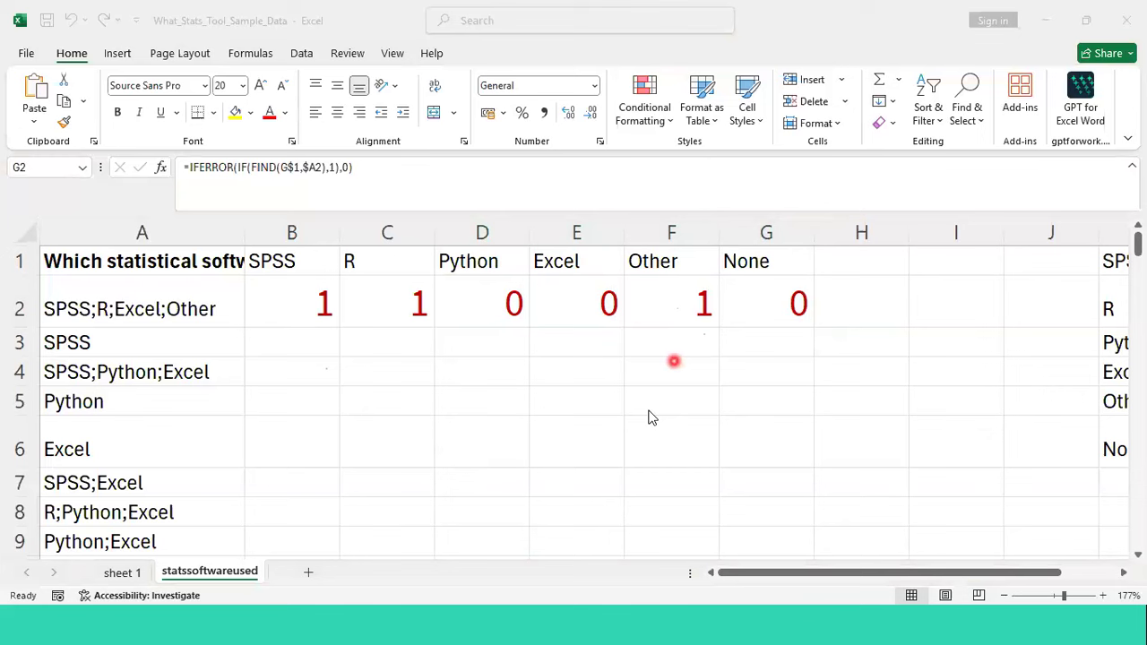
Compare the row 2 codes with the response in A2, and undo the fill across the columns
key("Left")
key("Left")
key("Left")
key("Left")
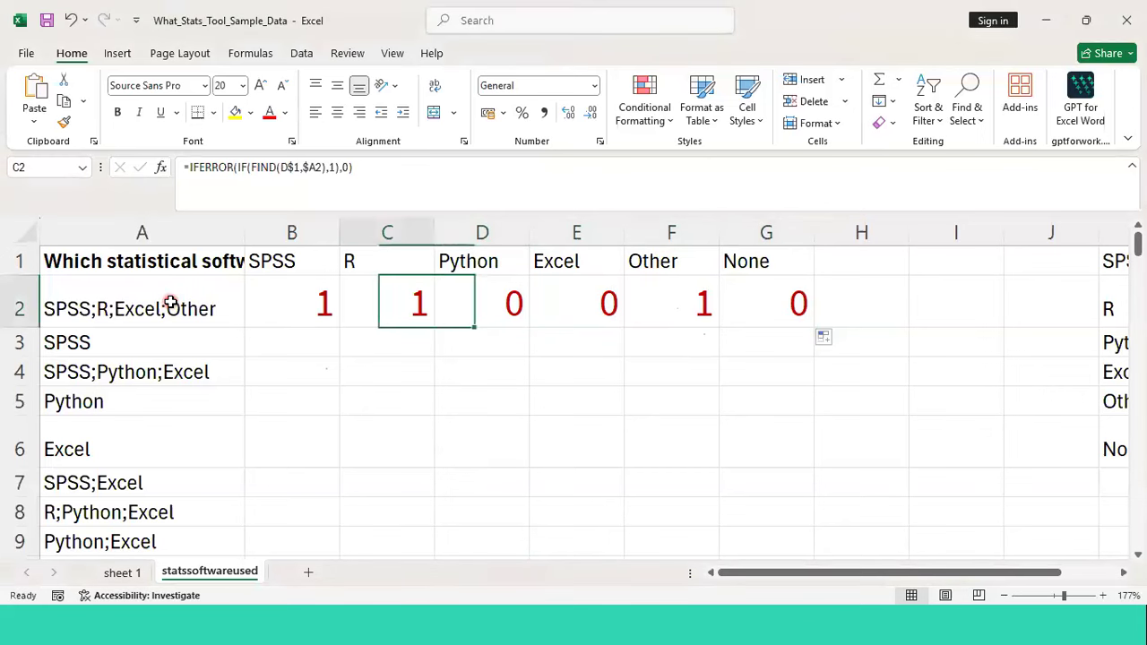
key("Left")
key("Left")
key("Right")
key("Right")
key("Right")
key("Left")
key("Left")
key("Left")
key("Right")
key("Right")
key("ctrl+z")
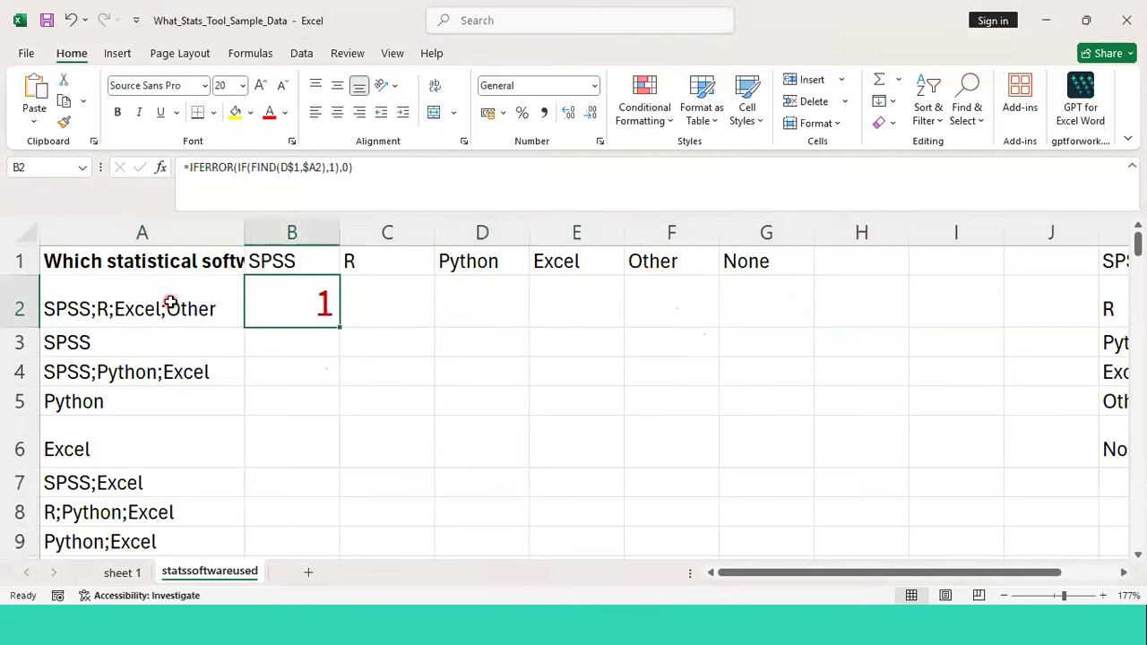
Fill row 2 from B2 to G2 once more, check it against the A2 response, and undo the fill
left_click_drag(339, 327, 776, 333)
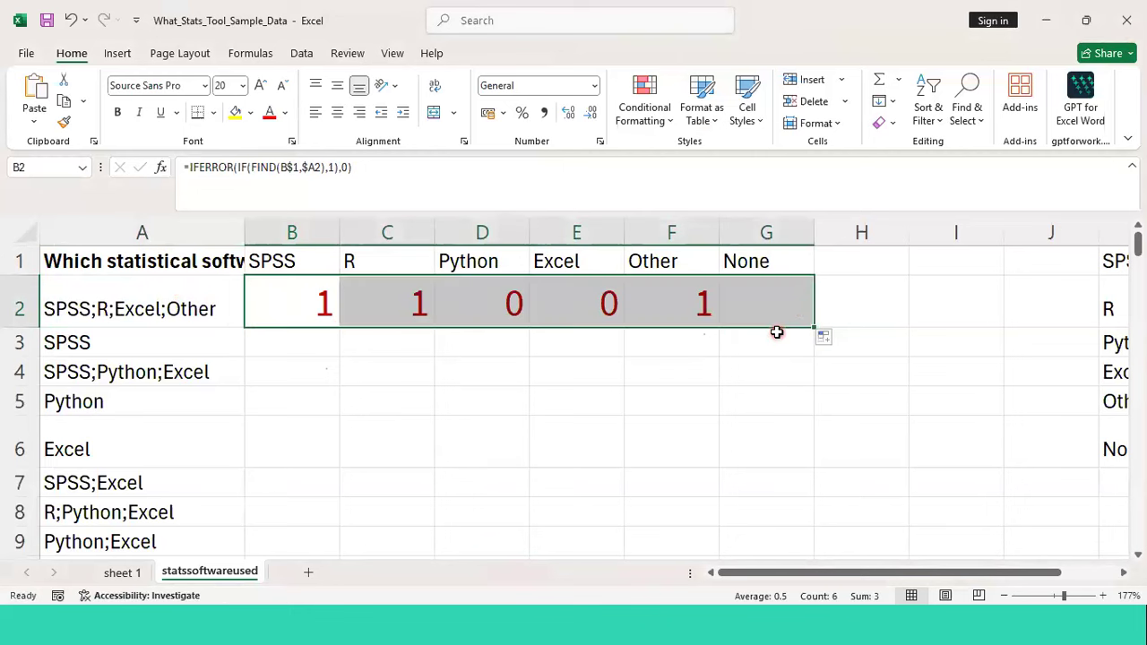
left_click(526, 372)
key("Left")
key("Left")
key("Left")
key("Up")
key("Up")
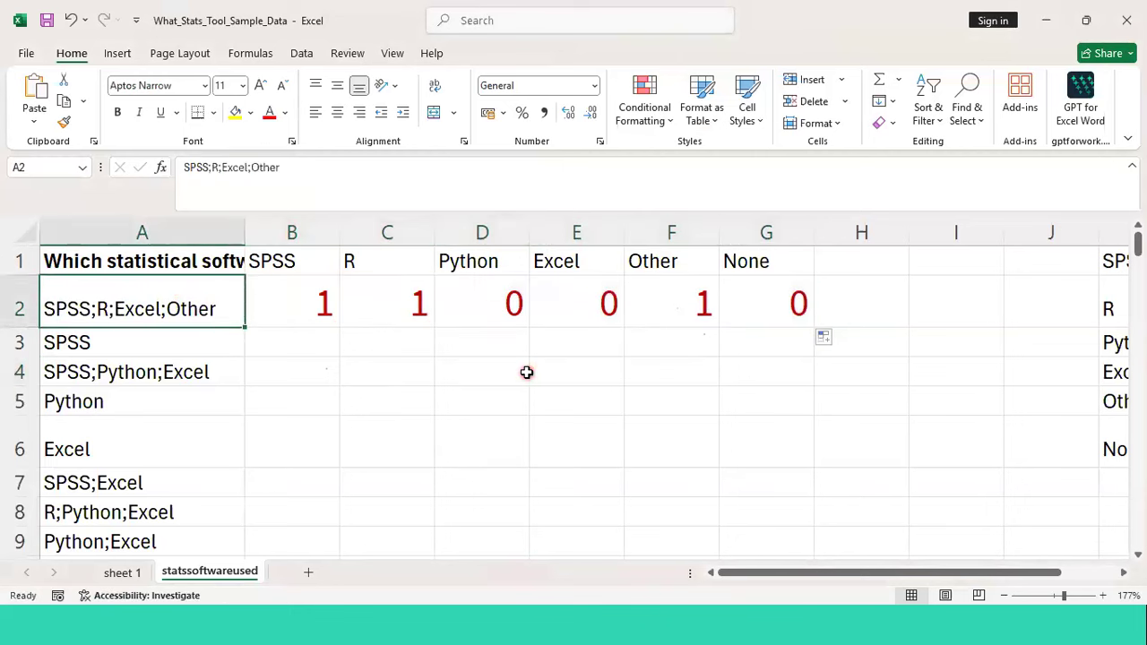
key("Right")
key("Right")
key("ctrl+z")
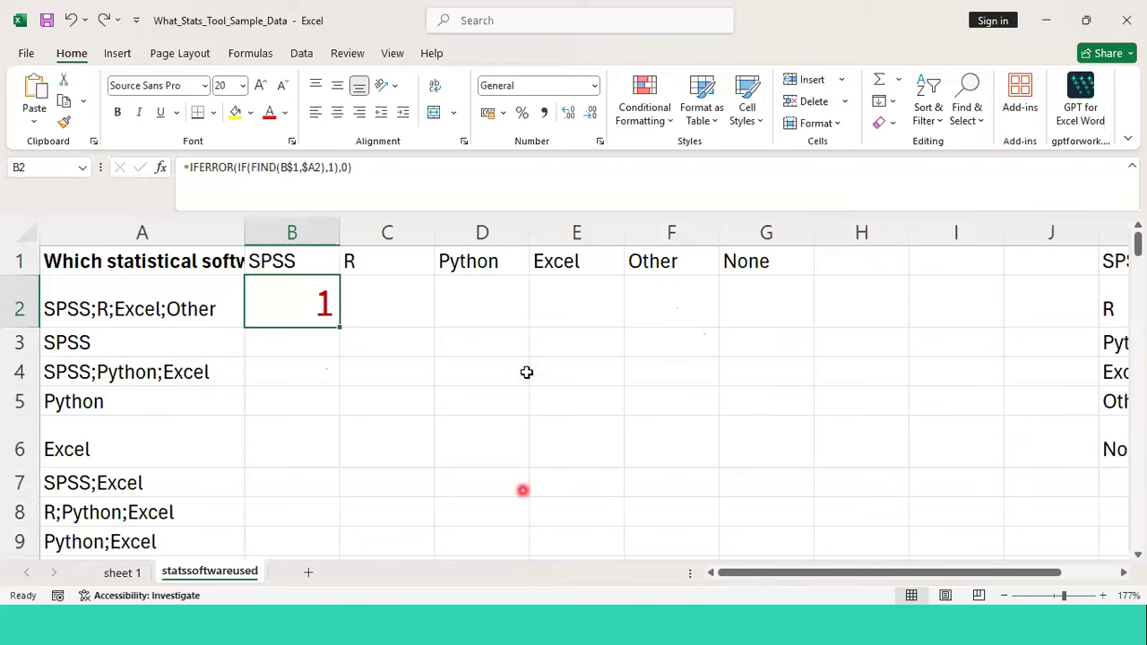
Examine the SPSS header in B1, the question in A1 and the first responses below it
left_click(608, 409)
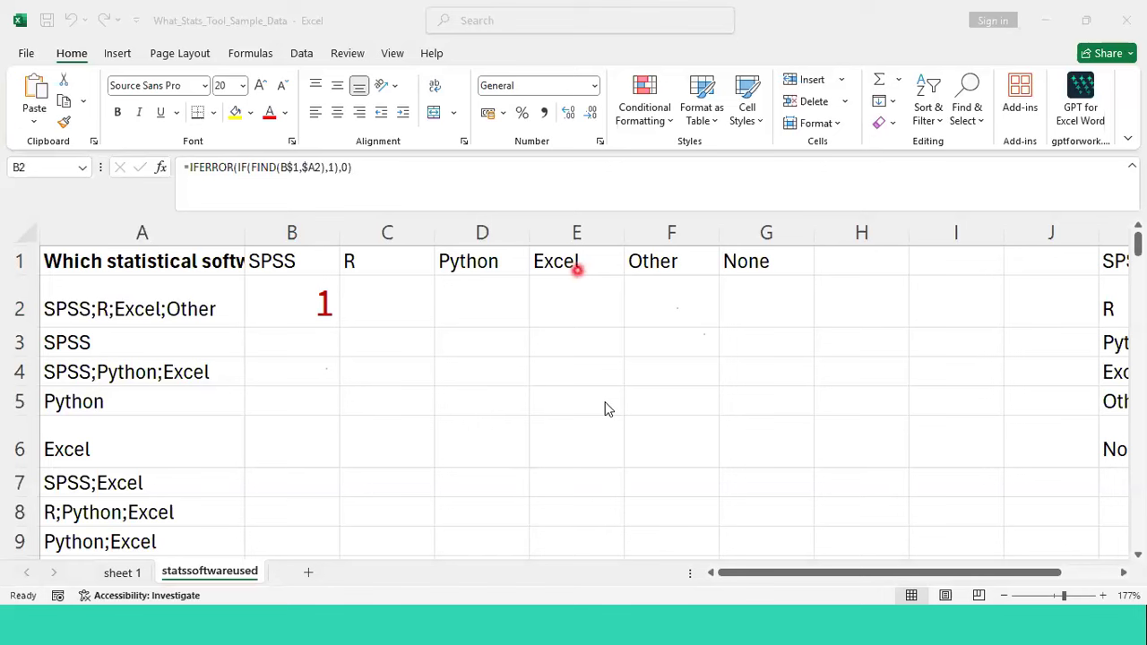
key("Escape")
key("Up")
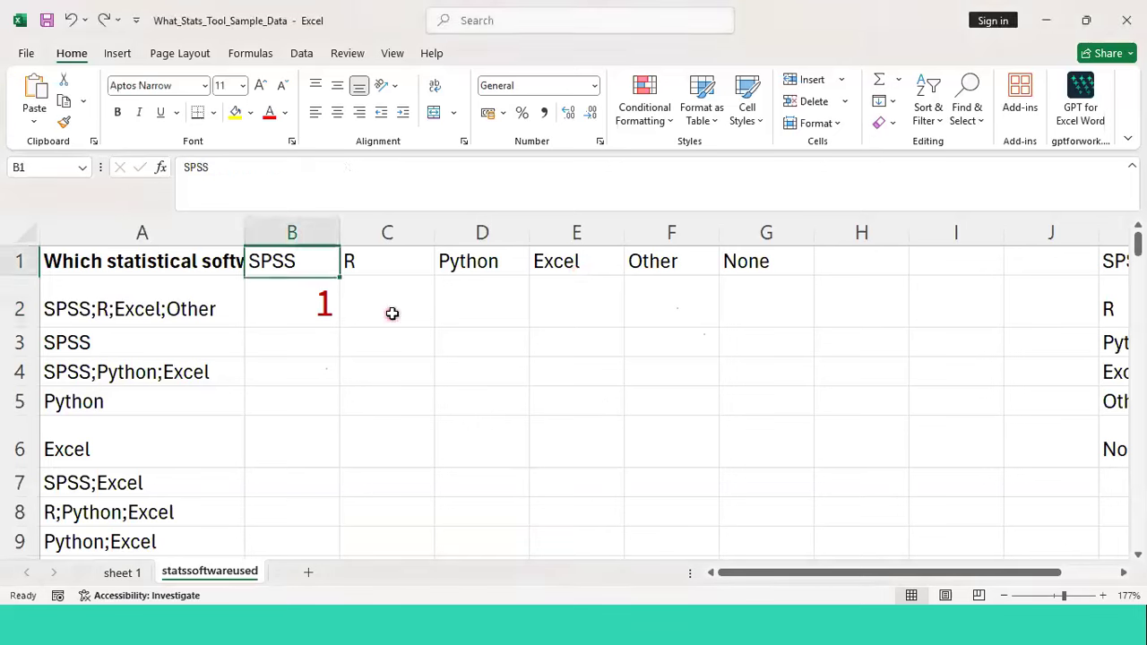
key("Left")
key("shift+Down")
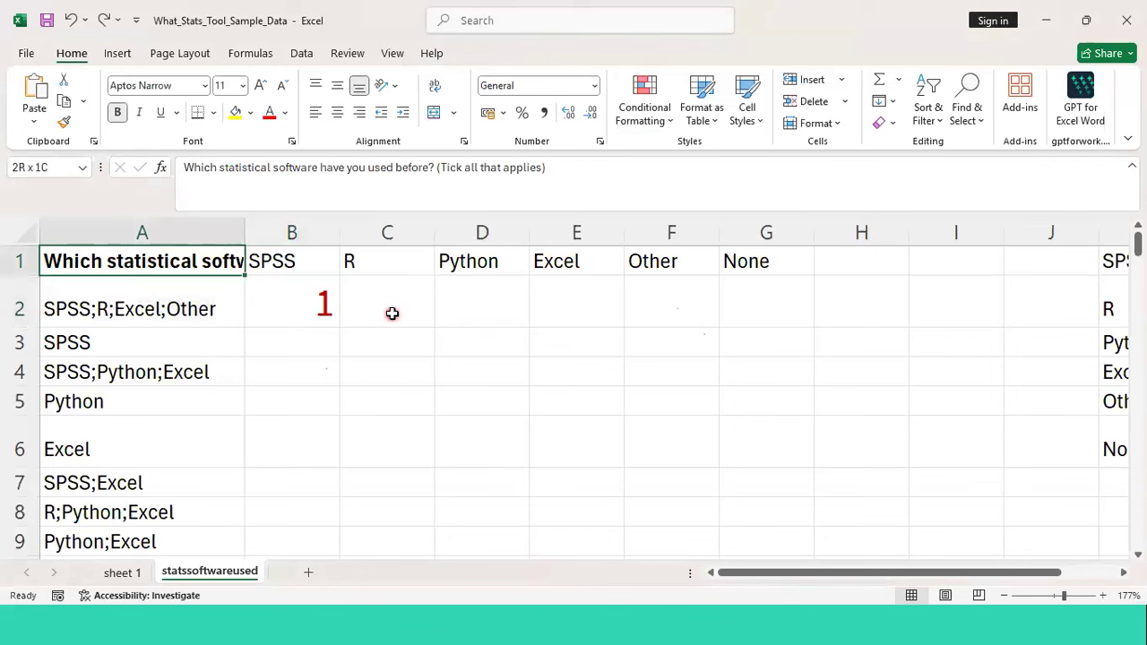
key("shift+Up")
key("Down")
key("Down")
key("Up")
key("Up")
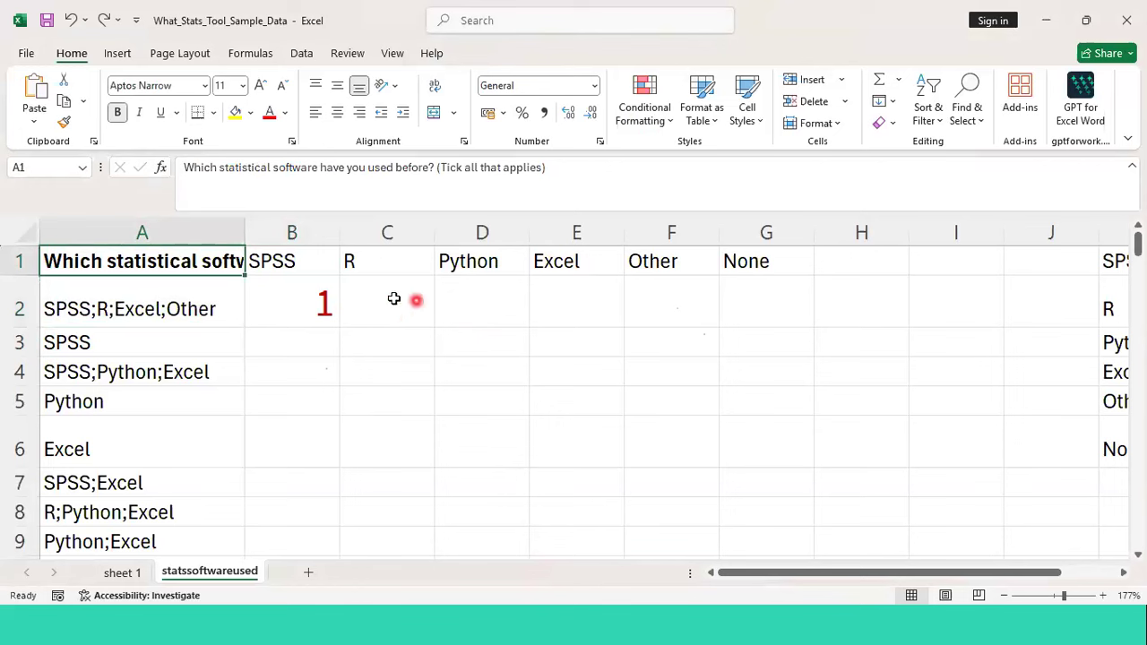
Fill the B2 formula across to the None column and down to row 5, covering B2 to G5
left_click(311, 314)
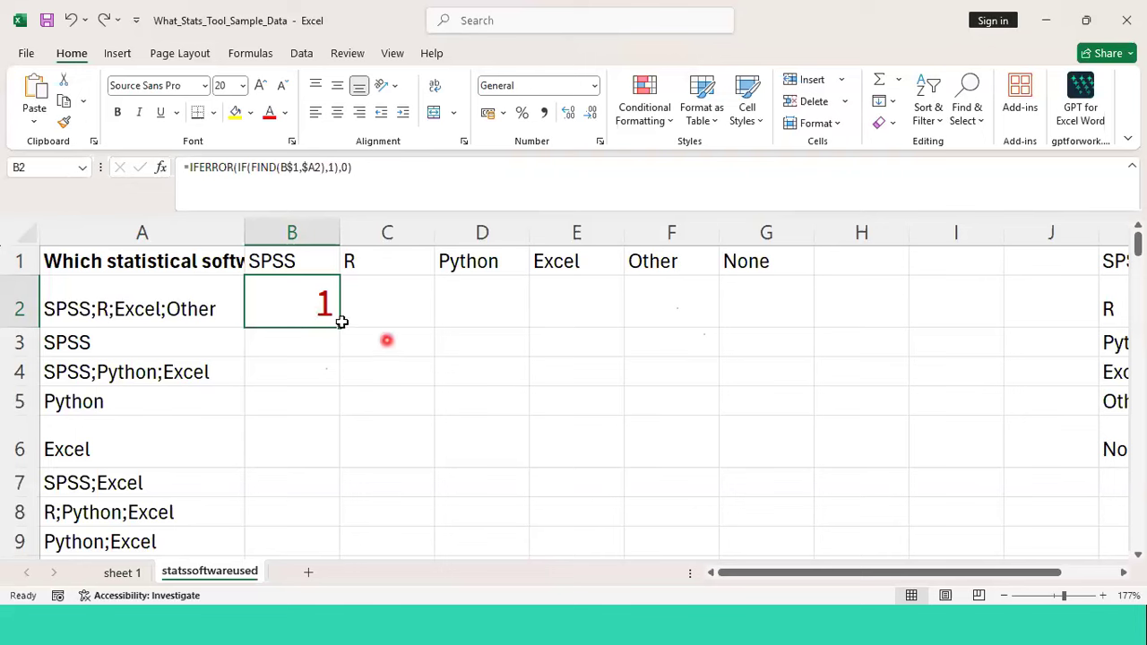
left_click_drag(339, 327, 804, 441)
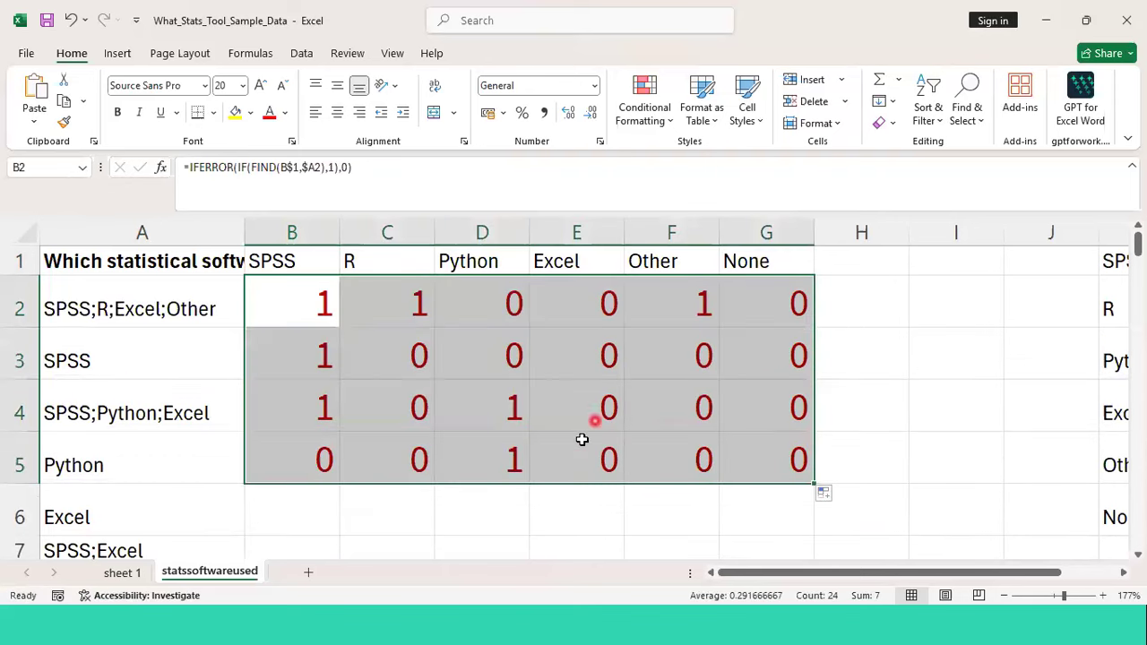
scroll(462, 423, "down", 6)
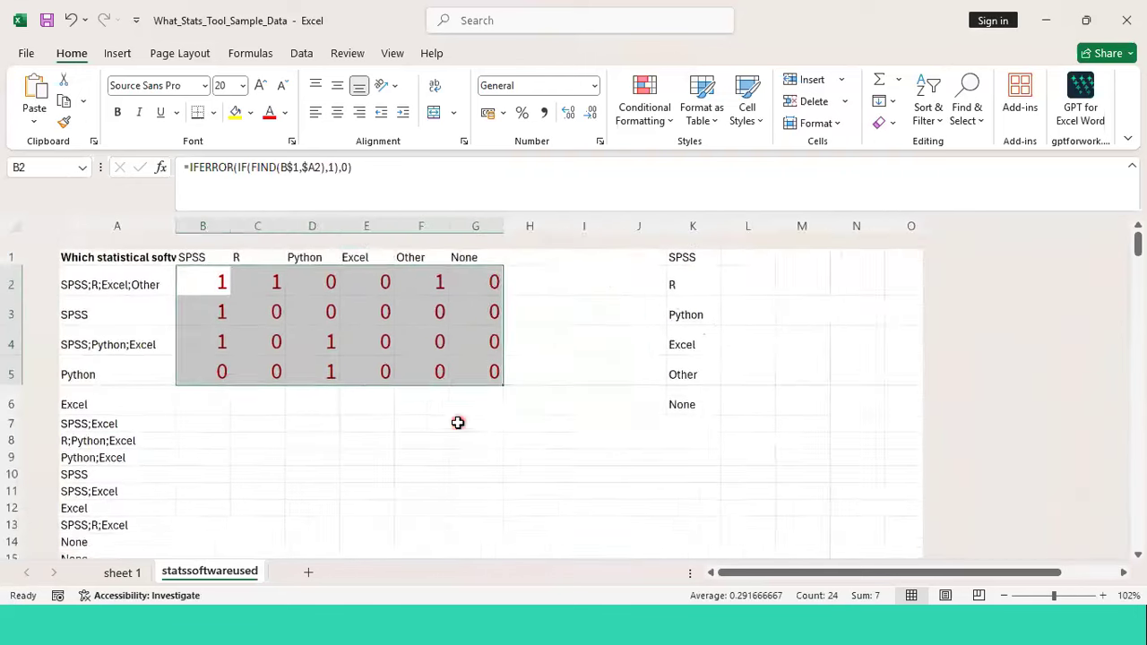
scroll(347, 400, "down", 1)
left_click(222, 386)
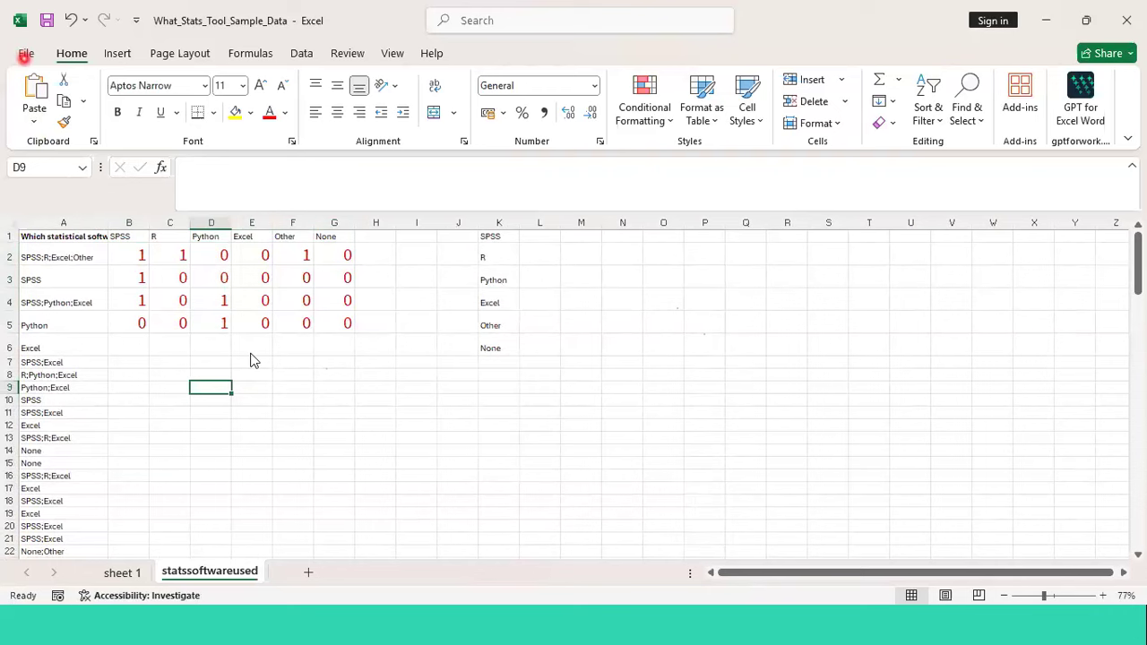
scroll(251, 359, "up", 5)
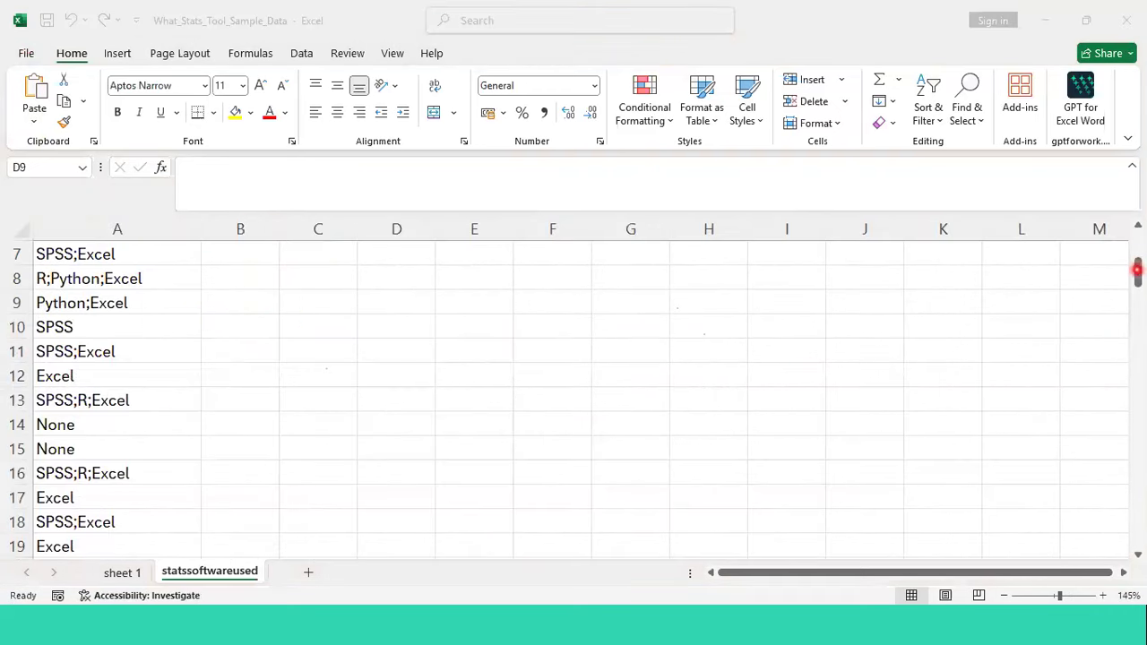
Compare the 1 and 0 codes in rows 2 to 5 with the responses in column A and the software headers in row 1
left_click_drag(1137, 267, 1137, 228)
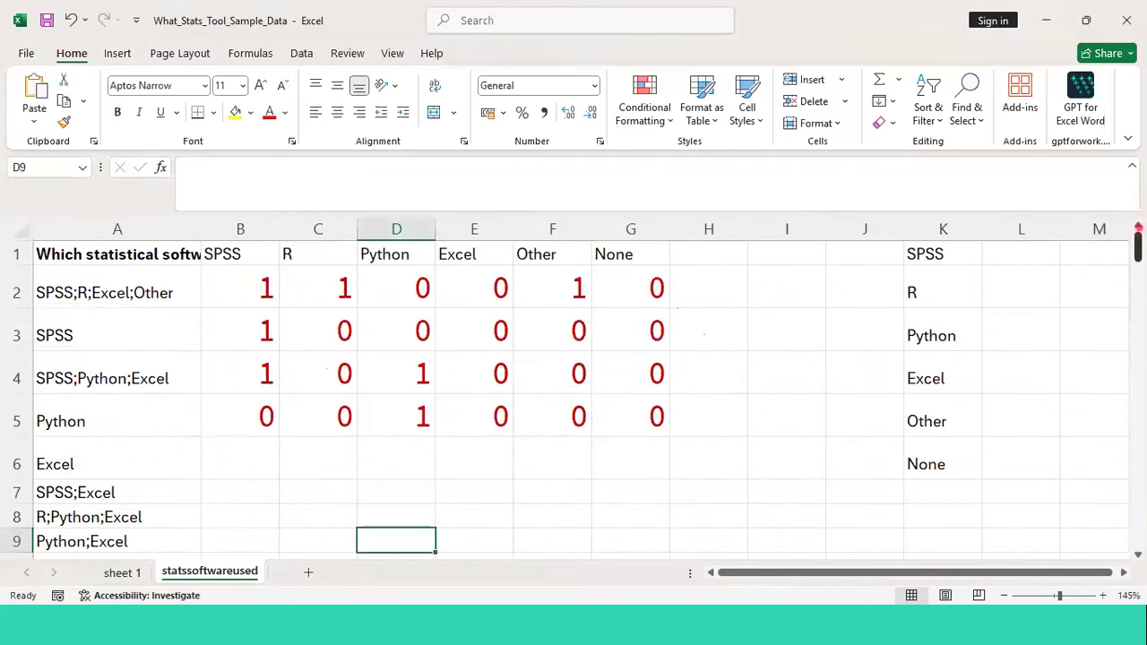
left_click(174, 338)
key("Tab")
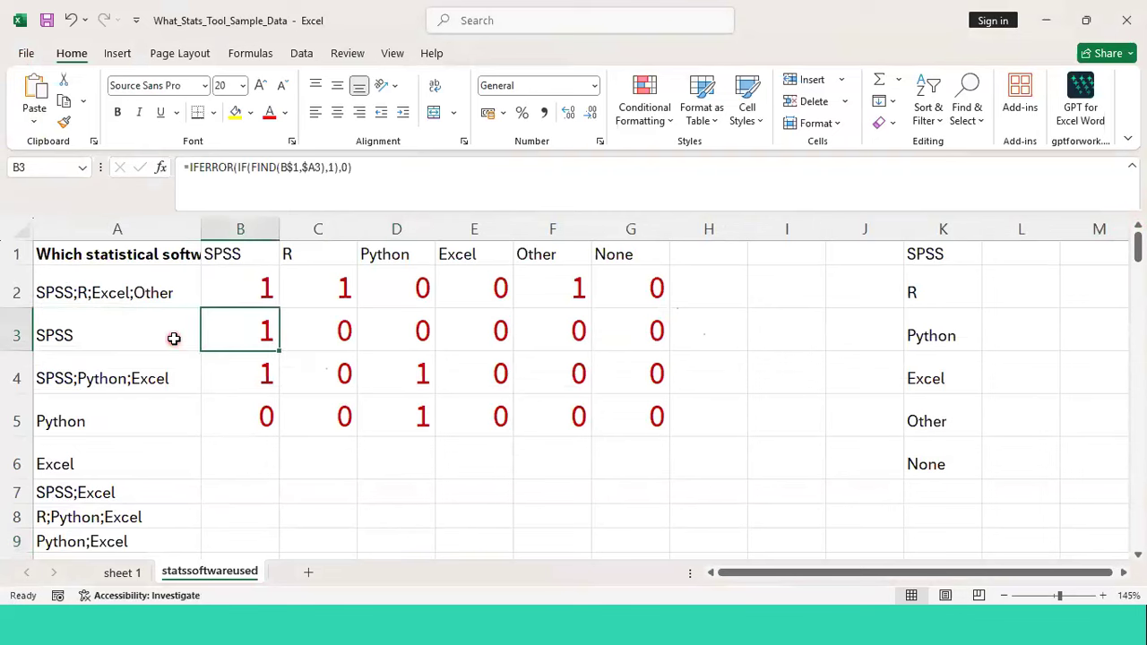
key("Return")
key("Right")
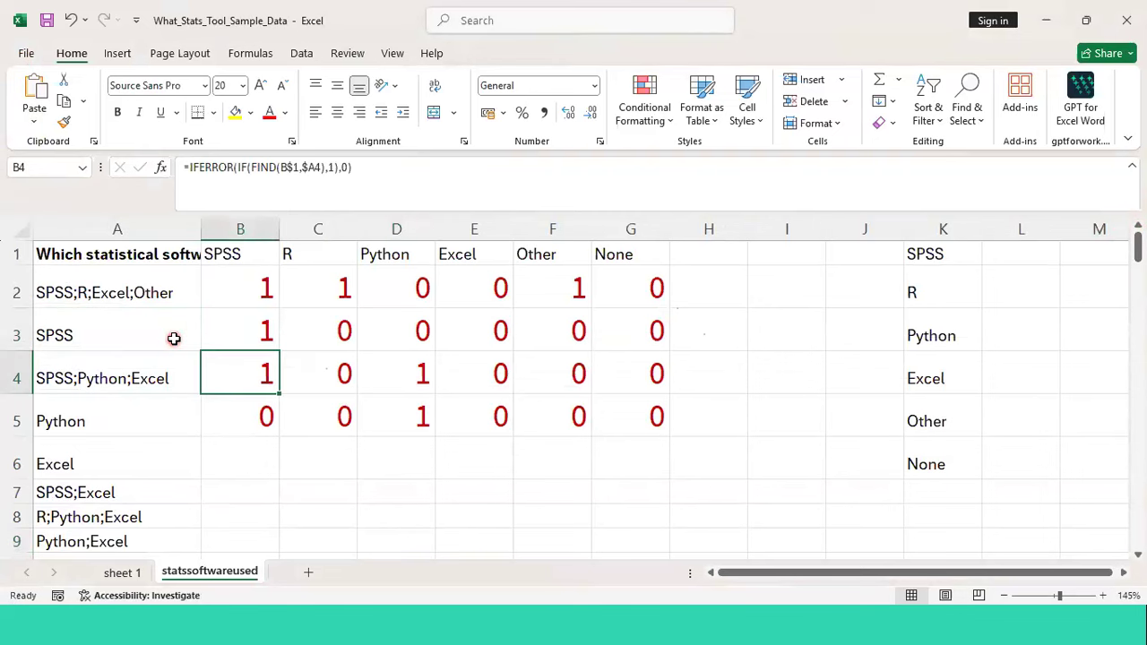
key("Right")
key("Right")
key("Right")
key("Up")
key("Up")
key("Up")
key("Left")
key("Left")
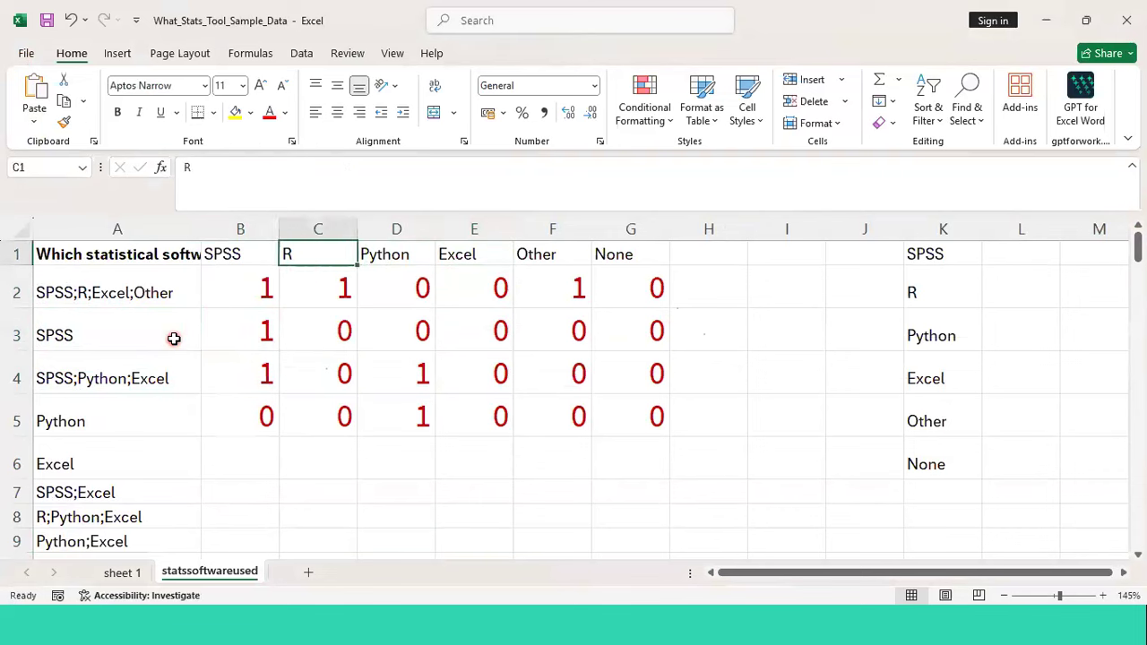
key("Left")
key("Left")
key("Down")
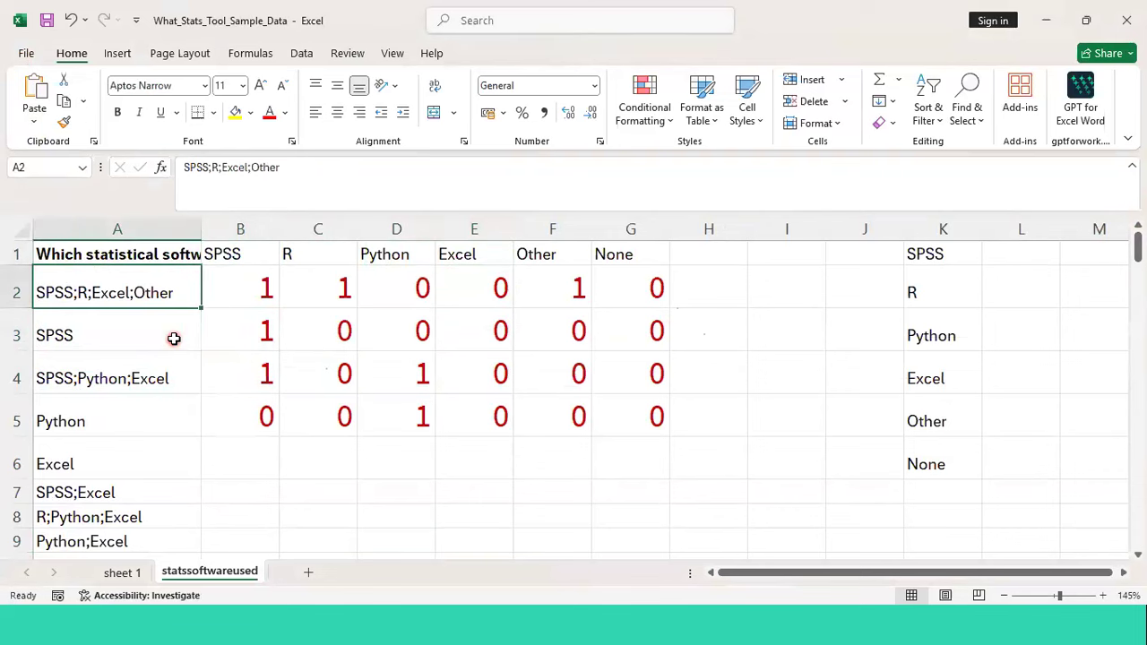
key("Down")
key("Down")
key("Down")
key("Down")
key("Down")
key("Down")
key("Down")
key("Down")
key("Down")
key("Up")
key("Up")
key("Up")
key("Up")
key("Up")
key("Up")
key("ctrl+z")
scroll(174, 339, "down", 5)
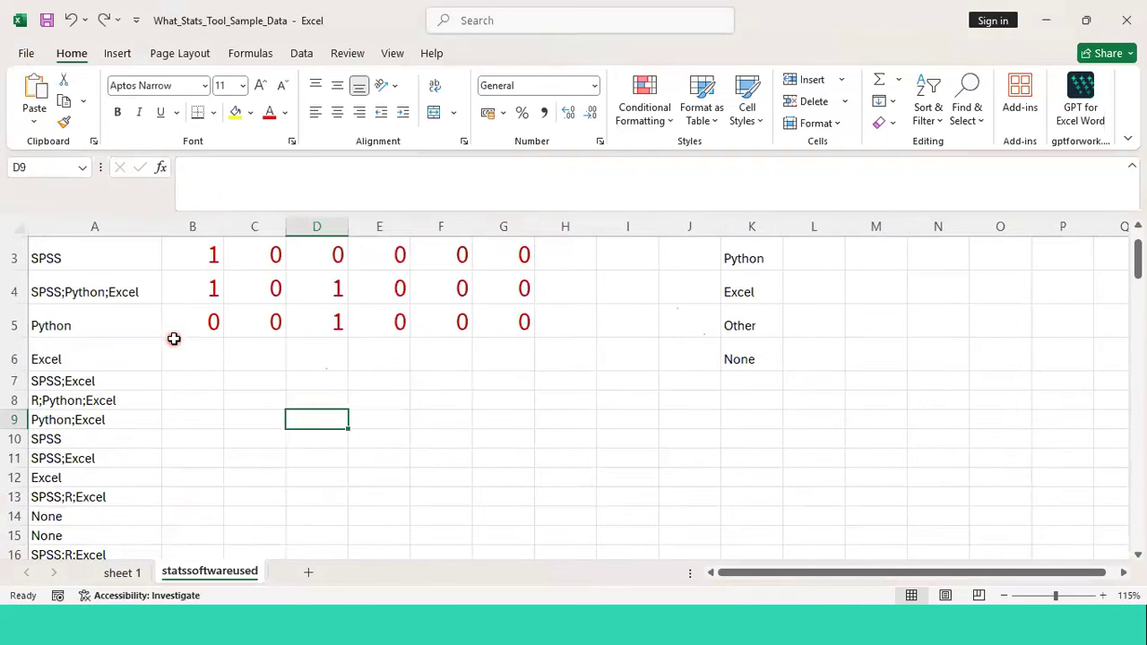
scroll(174, 338, "up", 7)
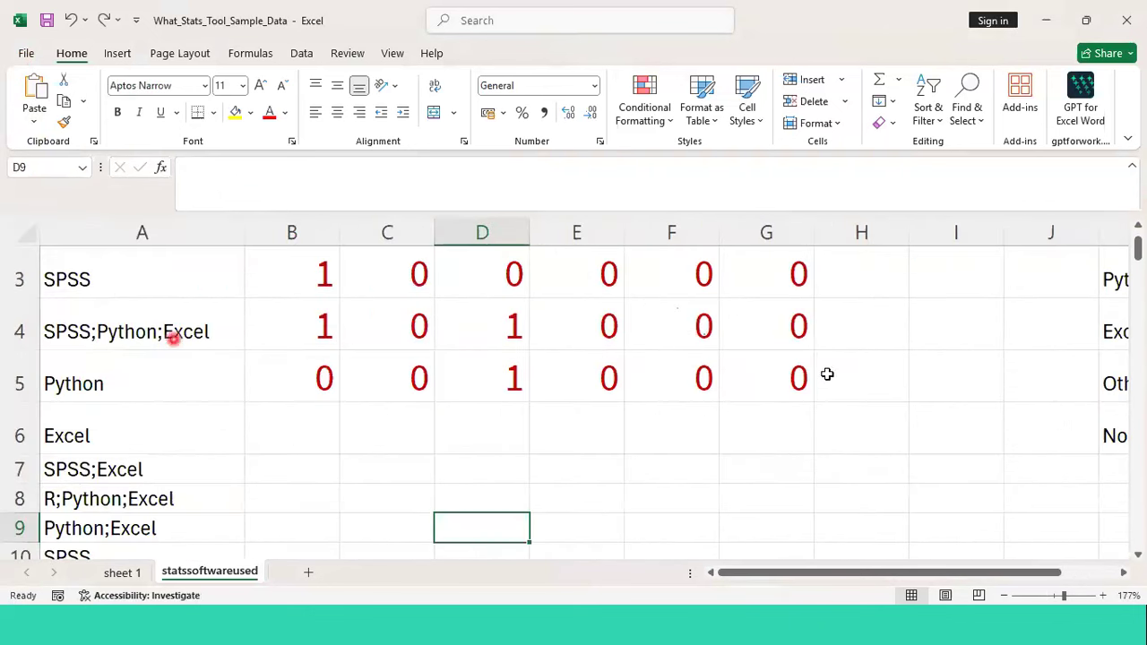
Clear the filled codes from C2 to G5, keeping the SPSS column's formulas
left_click(797, 400)
key("shift+Up")
key("shift+Up")
key("shift+Up")
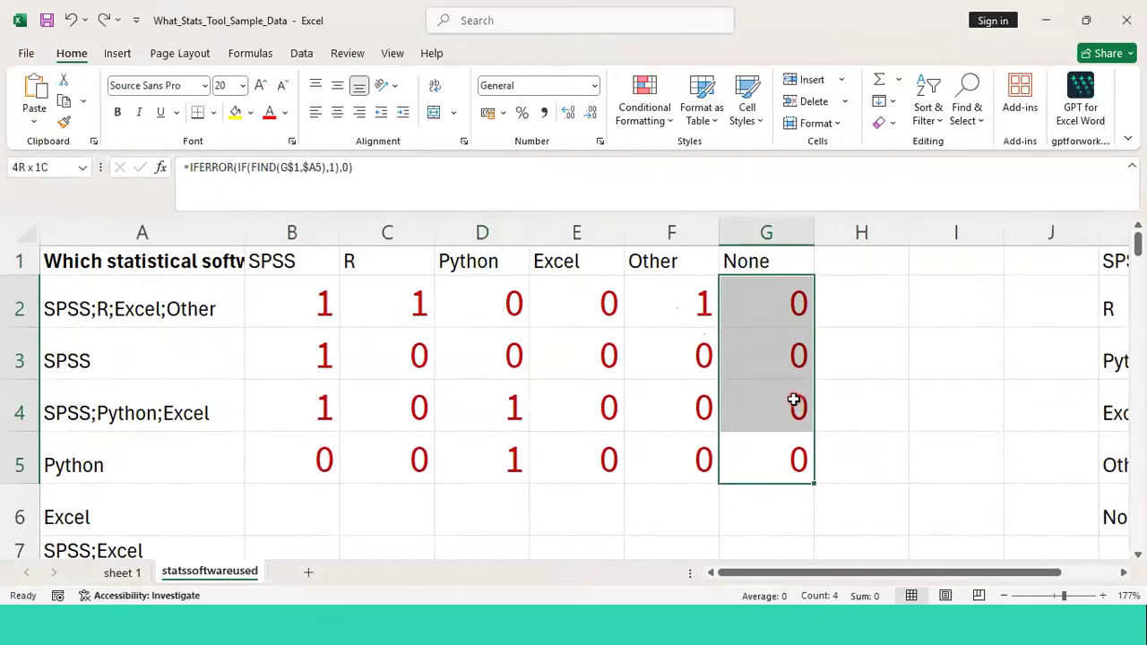
key("shift+Down")
key("shift+Left")
key("shift+Left")
key("shift+Left")
key("shift+Left")
key("shift+Left")
key("shift+Up")
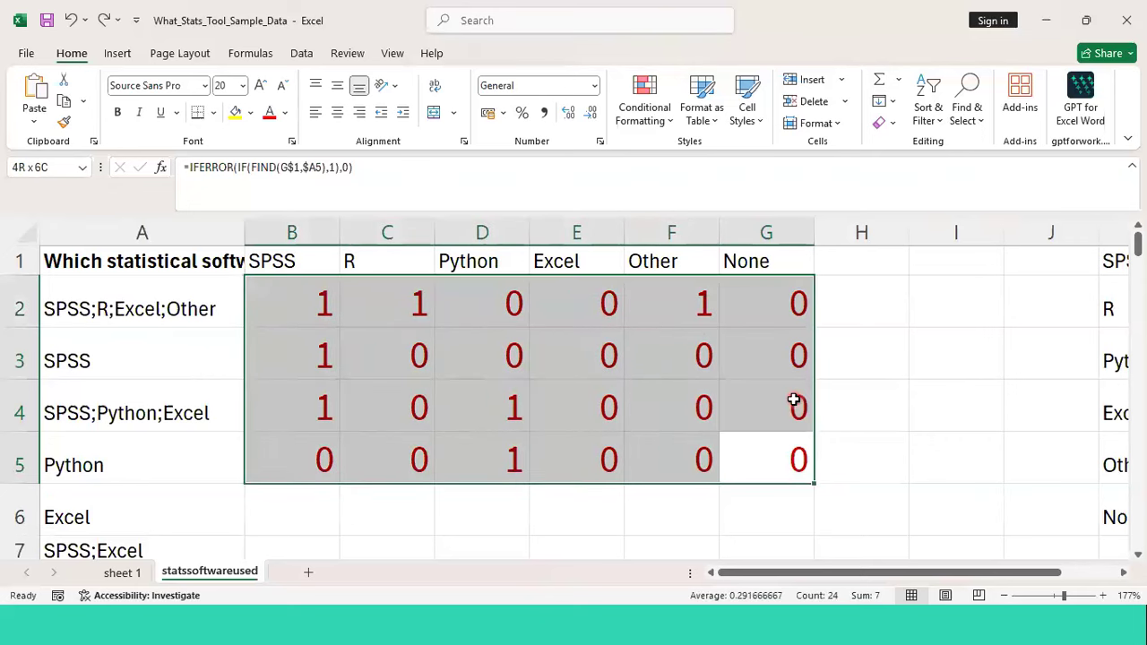
key("shift+Right")
key("Delete")
Clear the SPSS column's formulas from B3 to B5, keeping only the one in B2
key("Down")
key("Left")
key("Left")
key("Left")
key("Left")
key("Left")
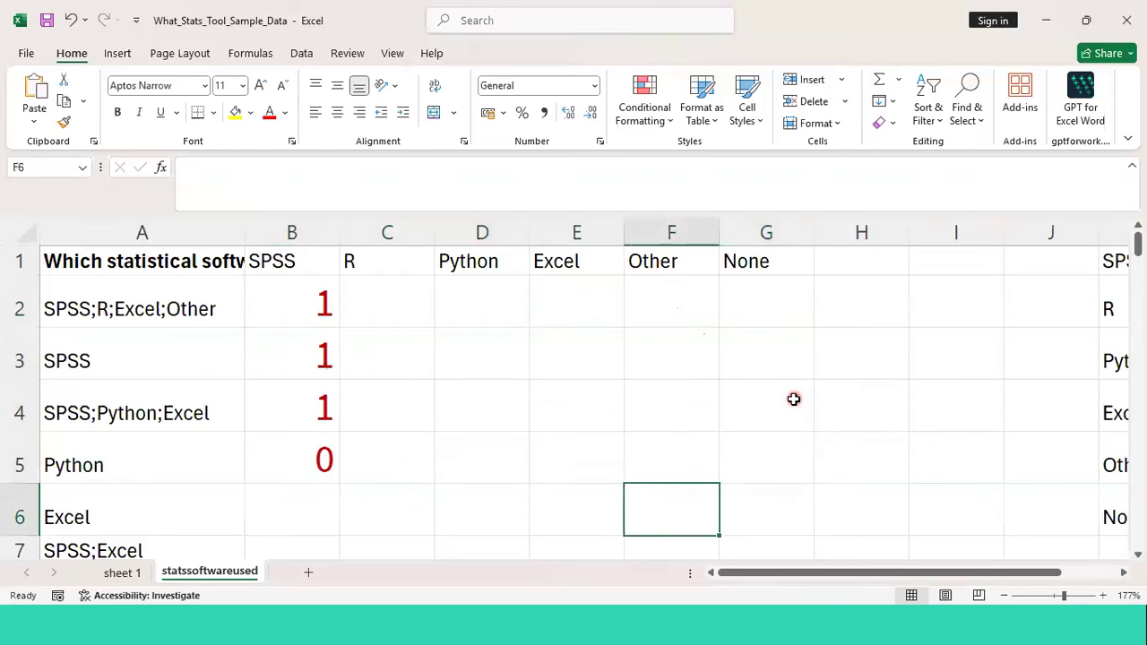
key("Up")
key("shift+Up")
key("shift+Up")
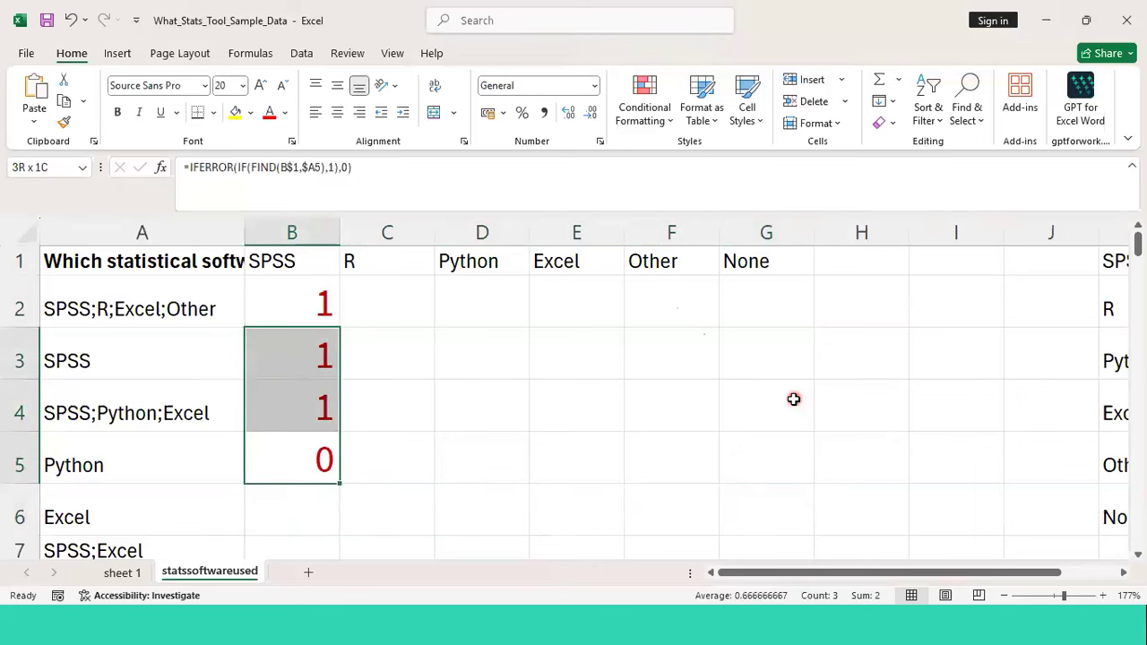
key("Delete")
Fill the B2 formula across to G2, and undo both the fill and the clearing of B3 to B5
left_click(313, 306)
left_click_drag(338, 330, 778, 321)
left_click(705, 314)
left_click(314, 295)
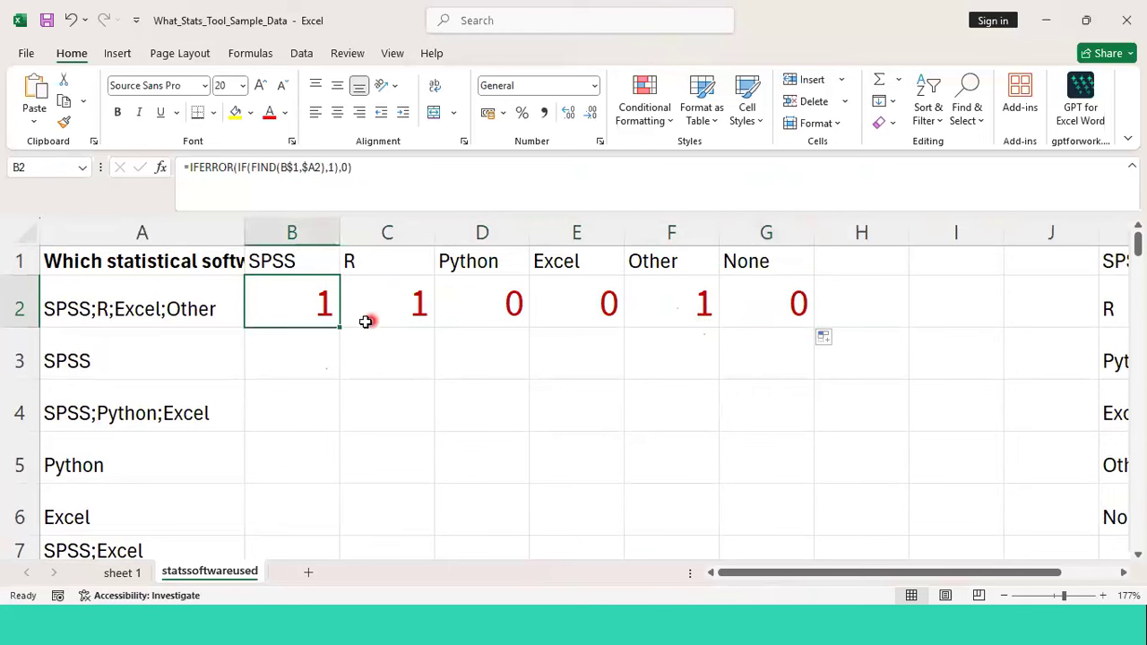
key("ctrl+z")
key("ctrl+z")
key("ctrl+z")
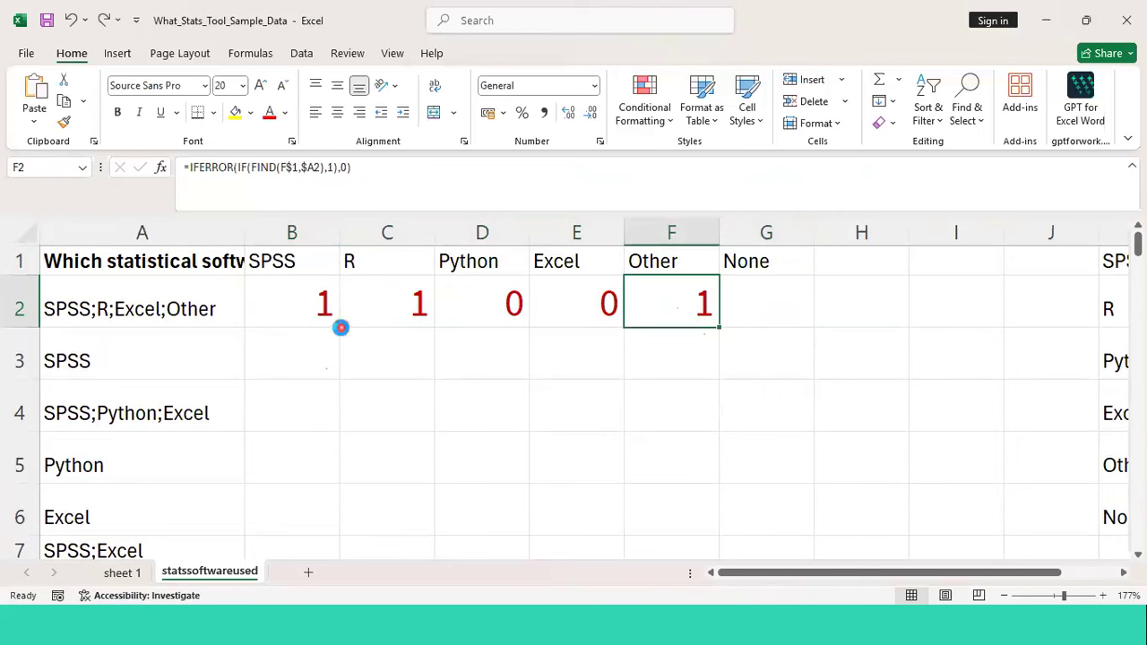
key("ctrl+q")
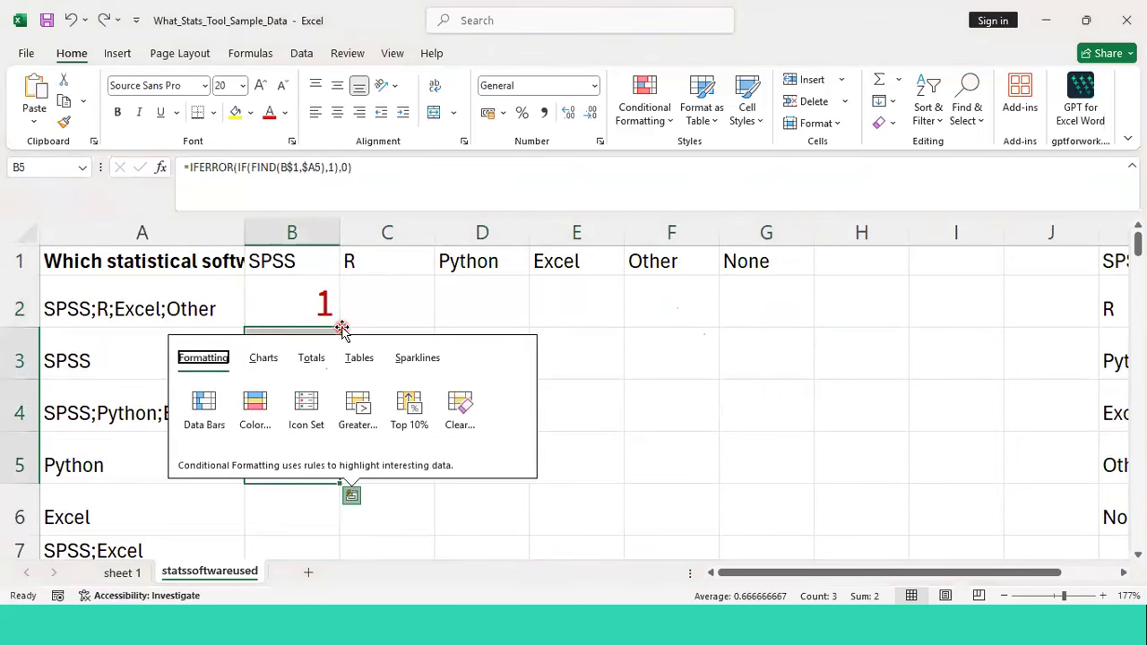
key("Escape")
Clear the formulas in B3 to B5 and the one in B2
key("Delete")
key("Up")
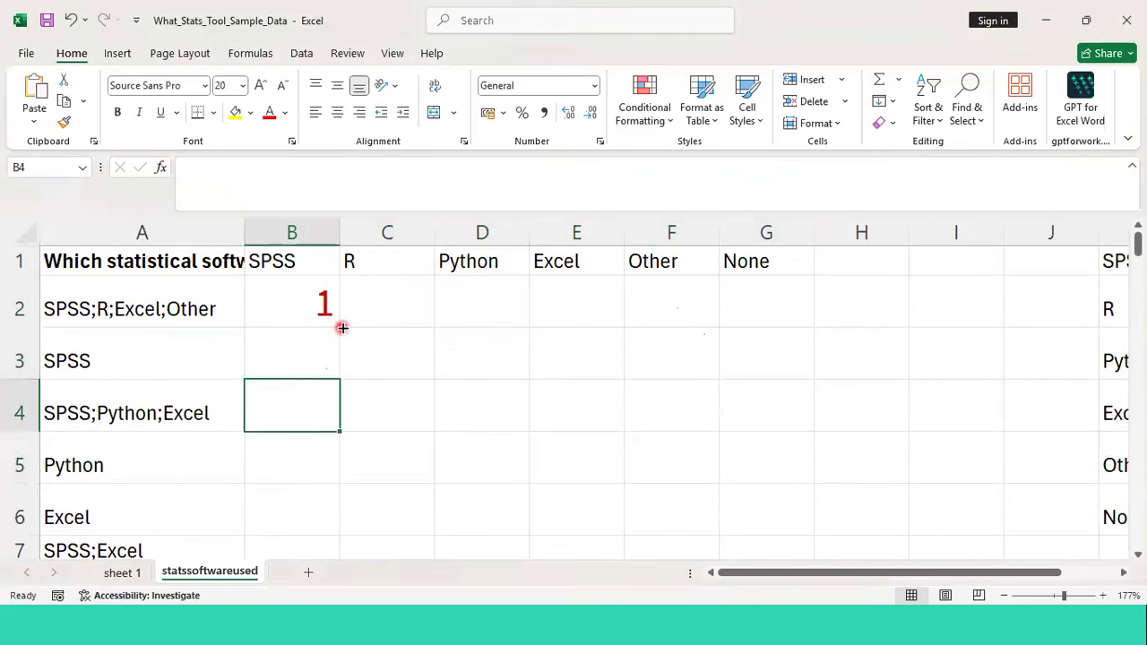
key("Up")
key("Up")
key("Up")
key("Down")
key("Delete")
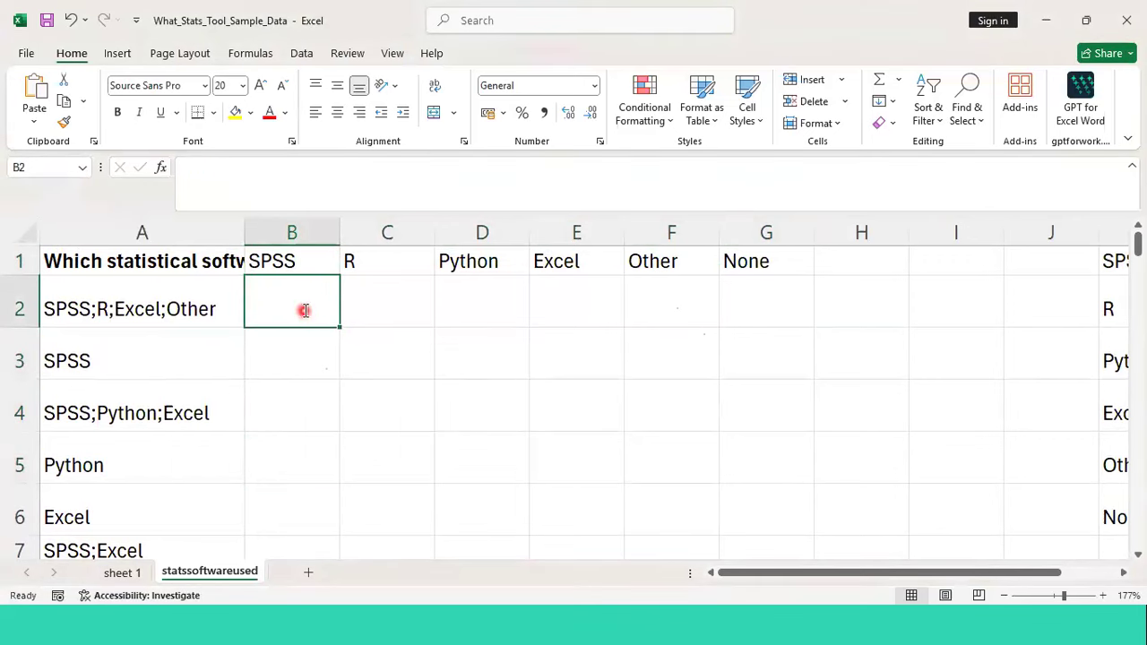
Enter the formula =FIND(B$1,$A2) in B2, locking the header row and the response column
type("=FIND")
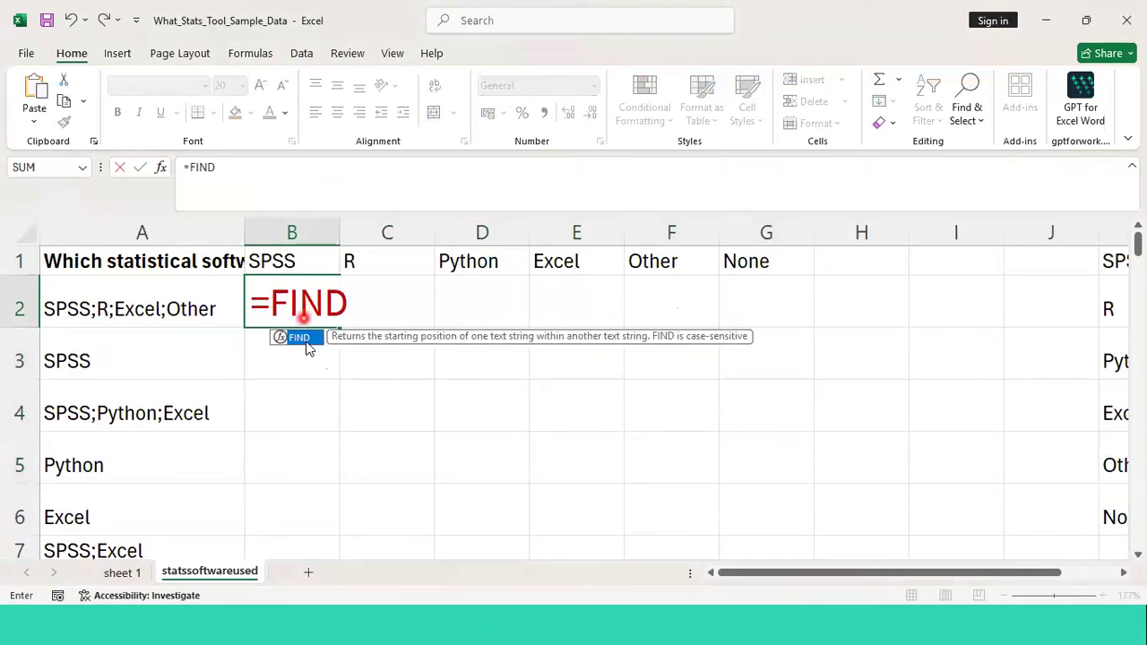
type("(")
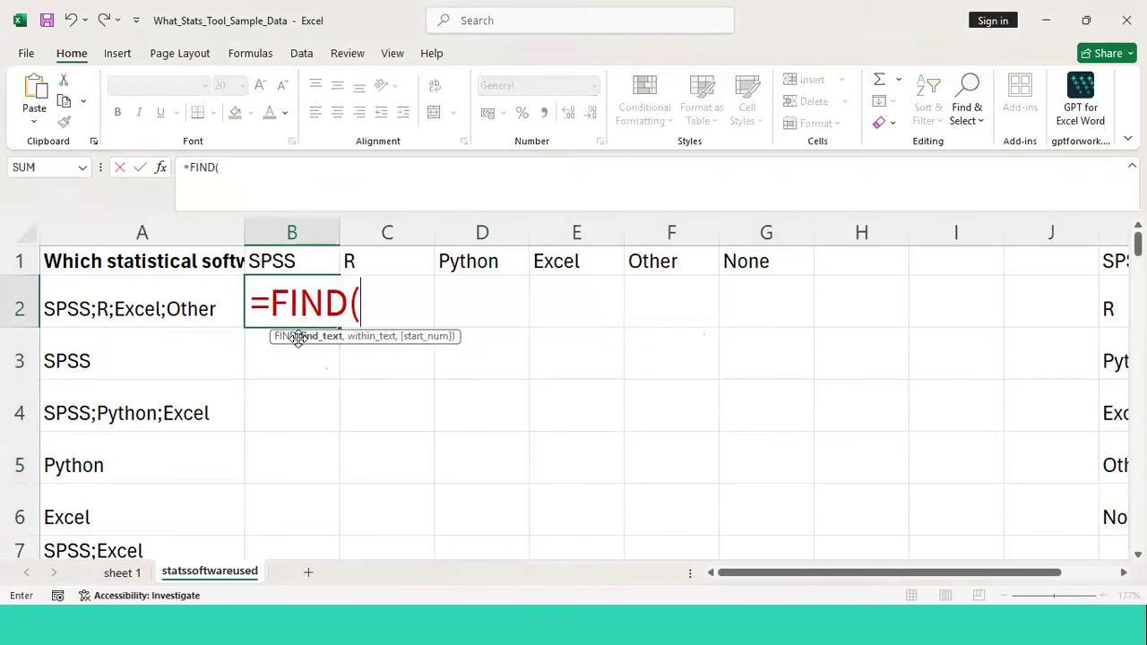
left_click(297, 262)
left_click(380, 306)
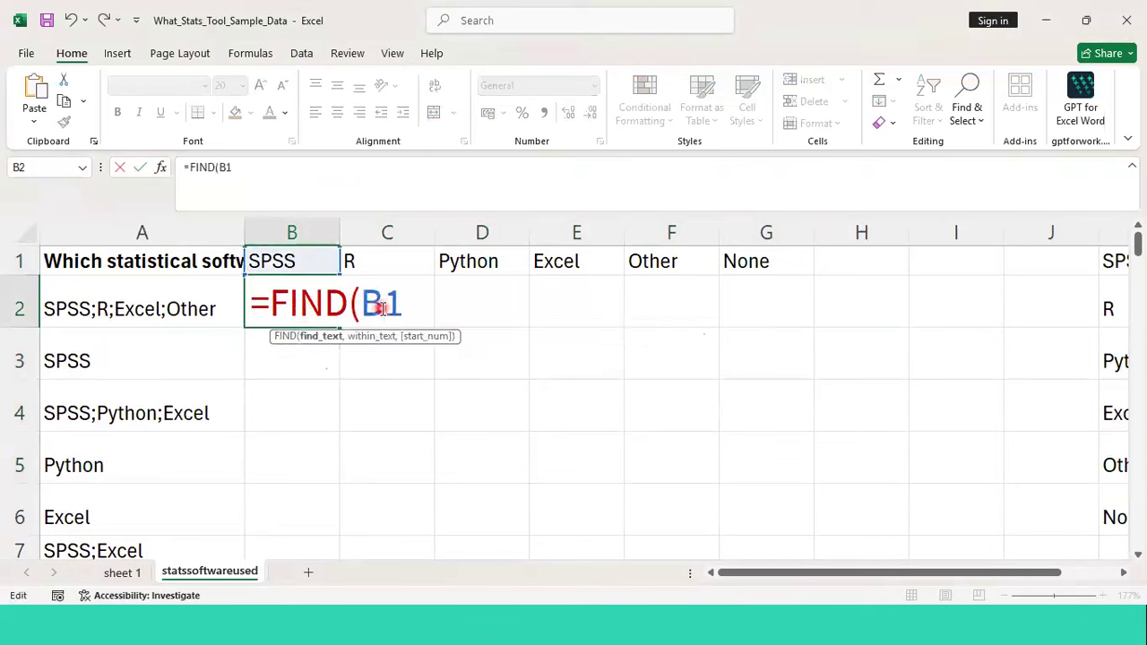
type("$1,")
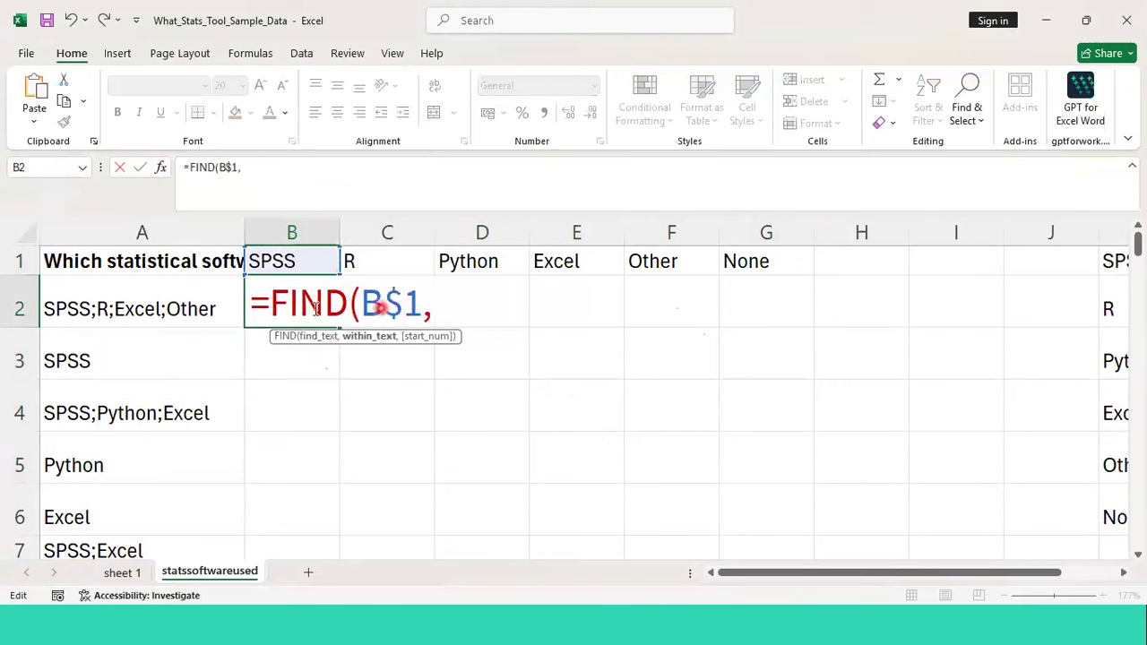
left_click(167, 304)
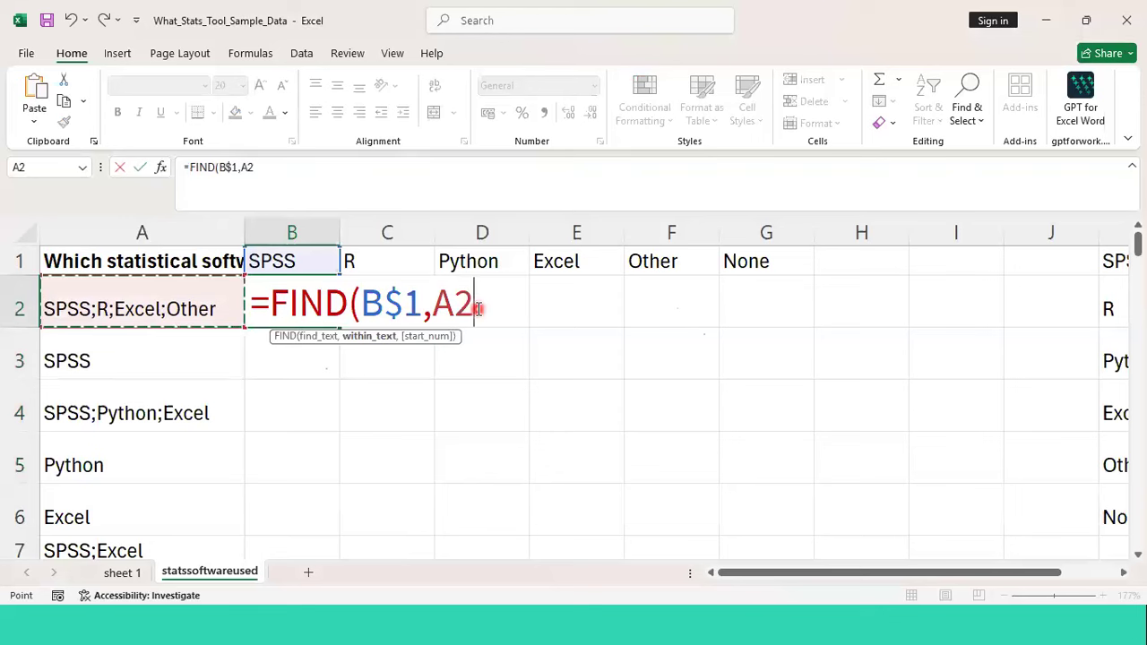
left_click(444, 307)
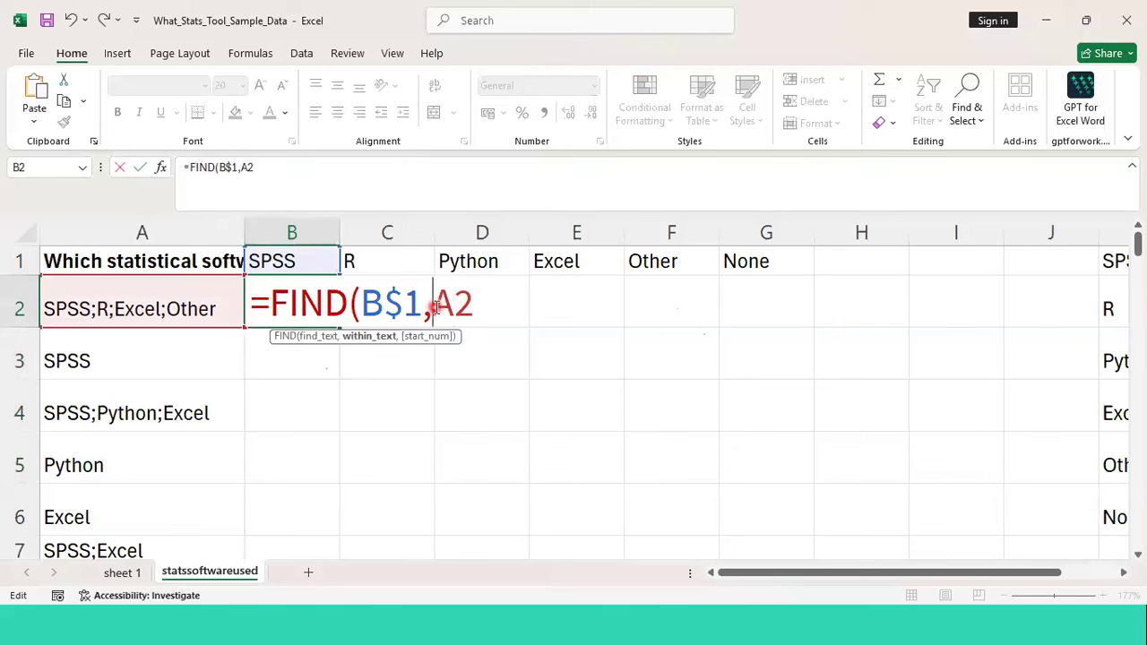
type("$A2")
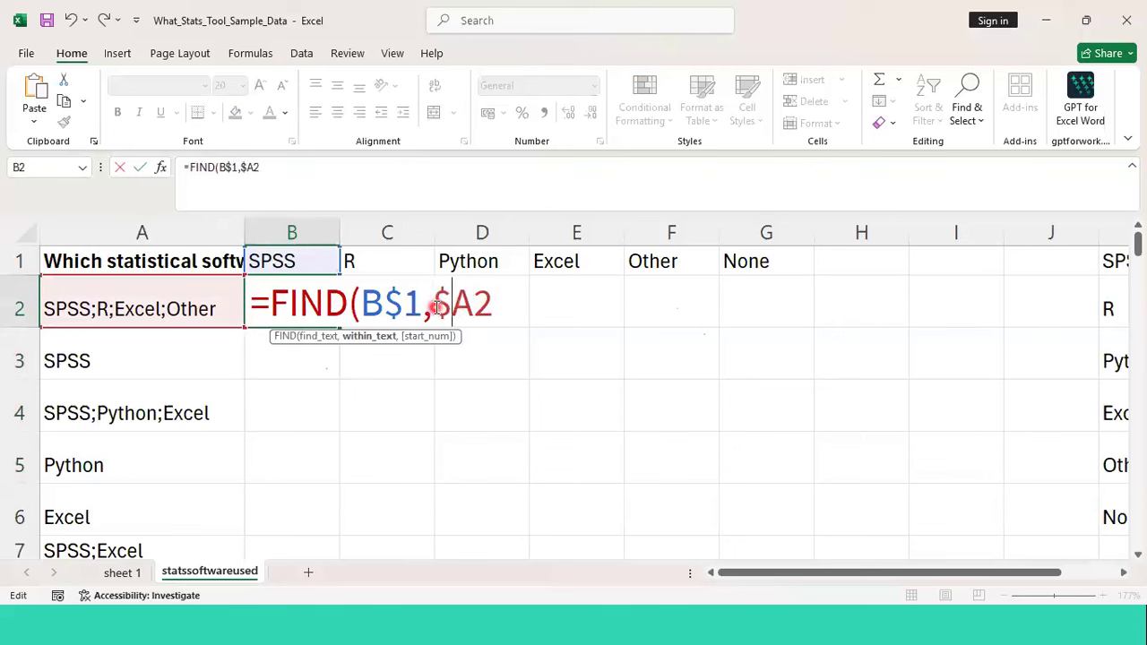
type(")")
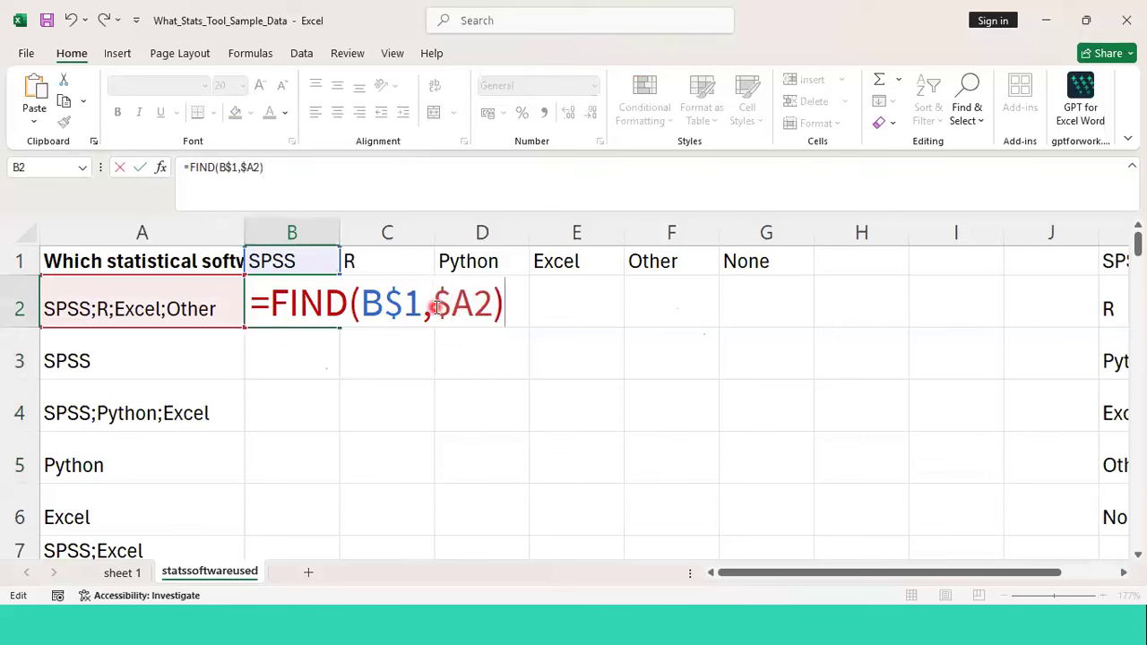
key("Return")
Fill the FIND formula from B2 across to G2, review the results, and undo the fill and the formula
left_click(332, 309)
left_click_drag(341, 326, 781, 333)
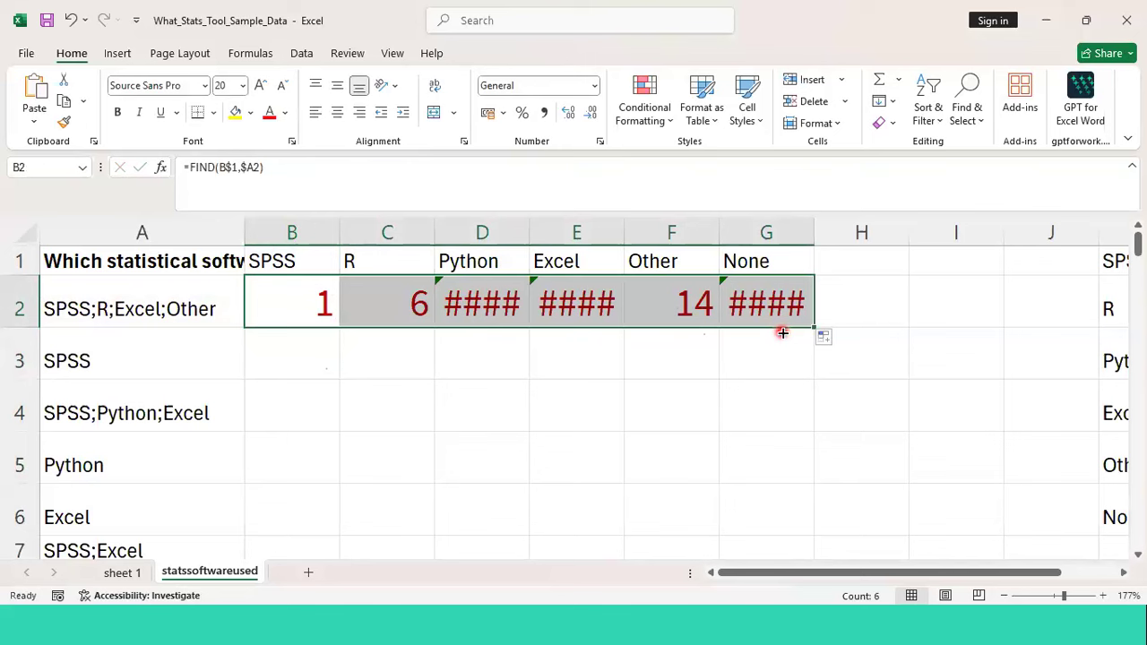
left_click(551, 367)
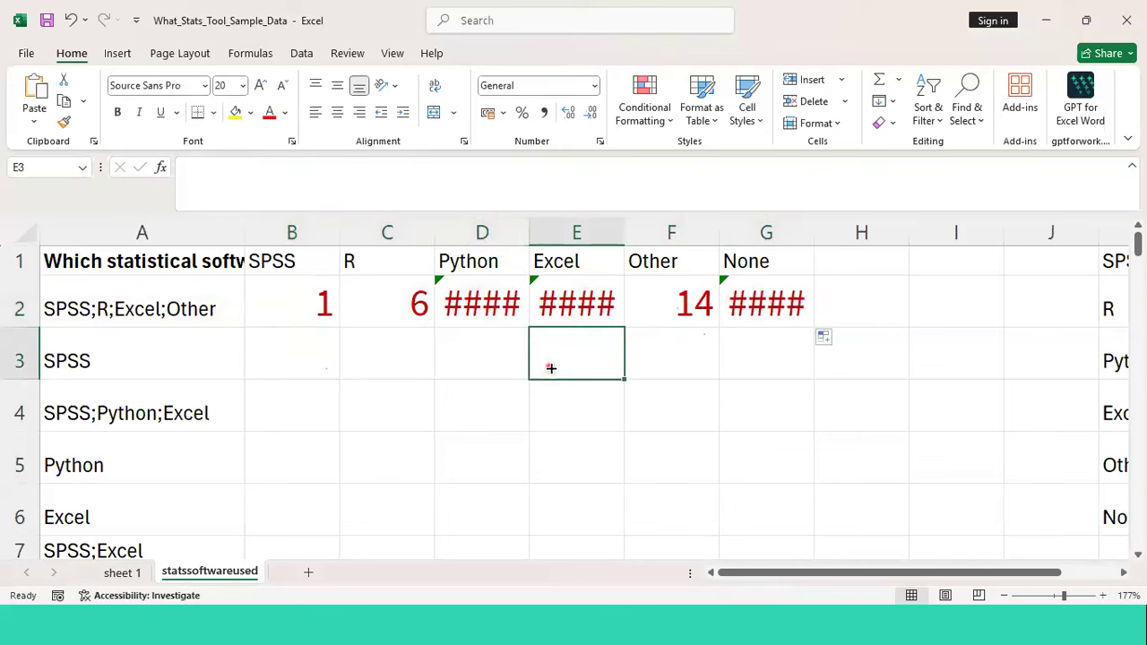
key("Up")
key("Up")
key("Left")
key("Left")
key("Left")
key("Left")
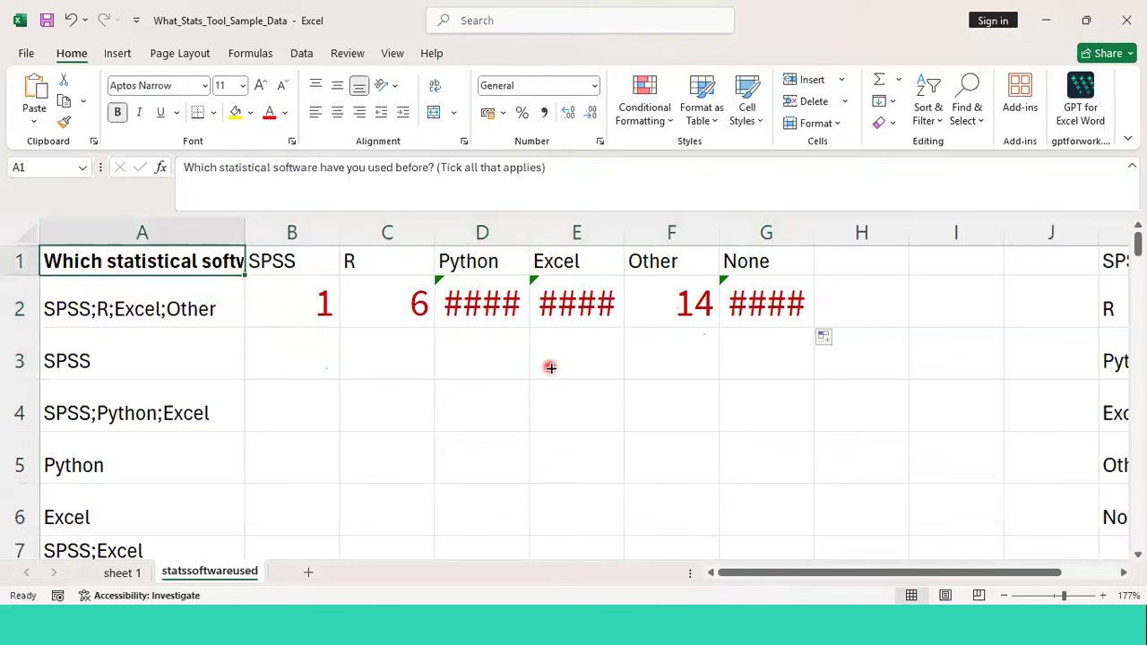
key("Down")
key("ctrl+z")
key("ctrl+z")
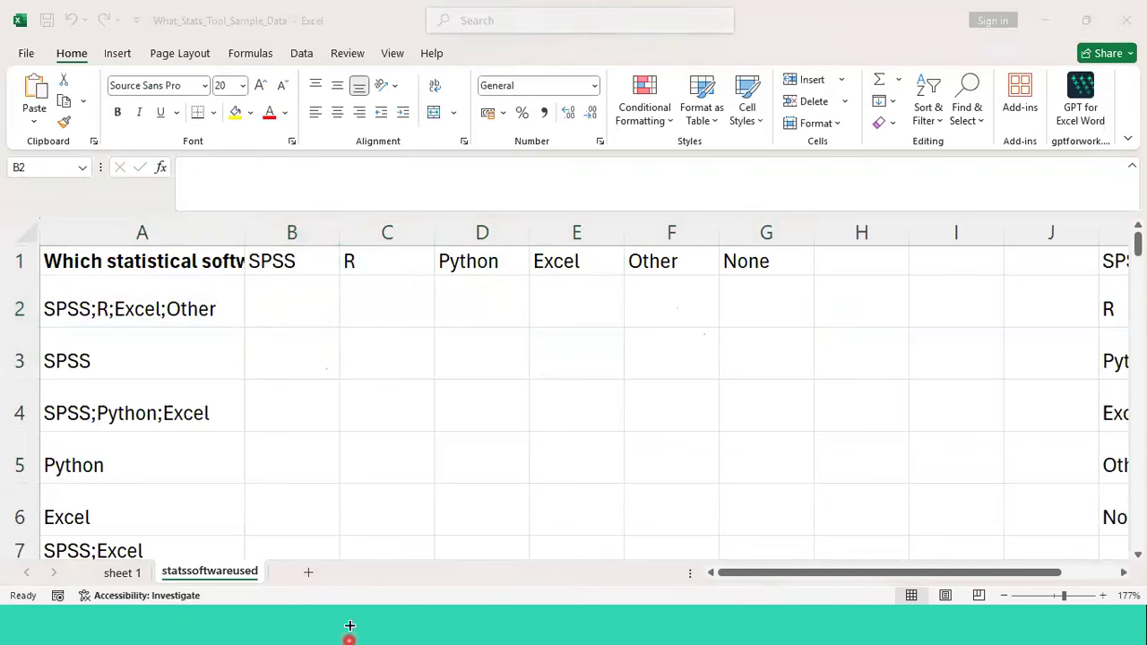
Switch to the PowerPoint presentation and copy the formula =IFERROR(IF(FIND(B$1, $A2), 1), 0) from slide 17
key("super")
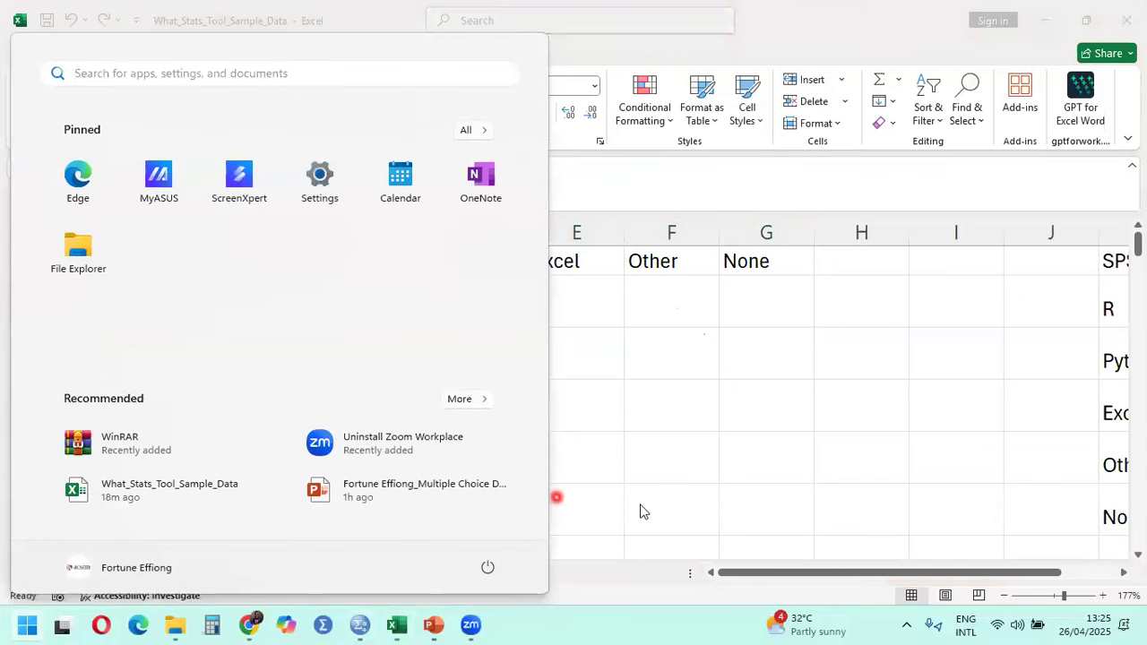
key("alt+Tab")
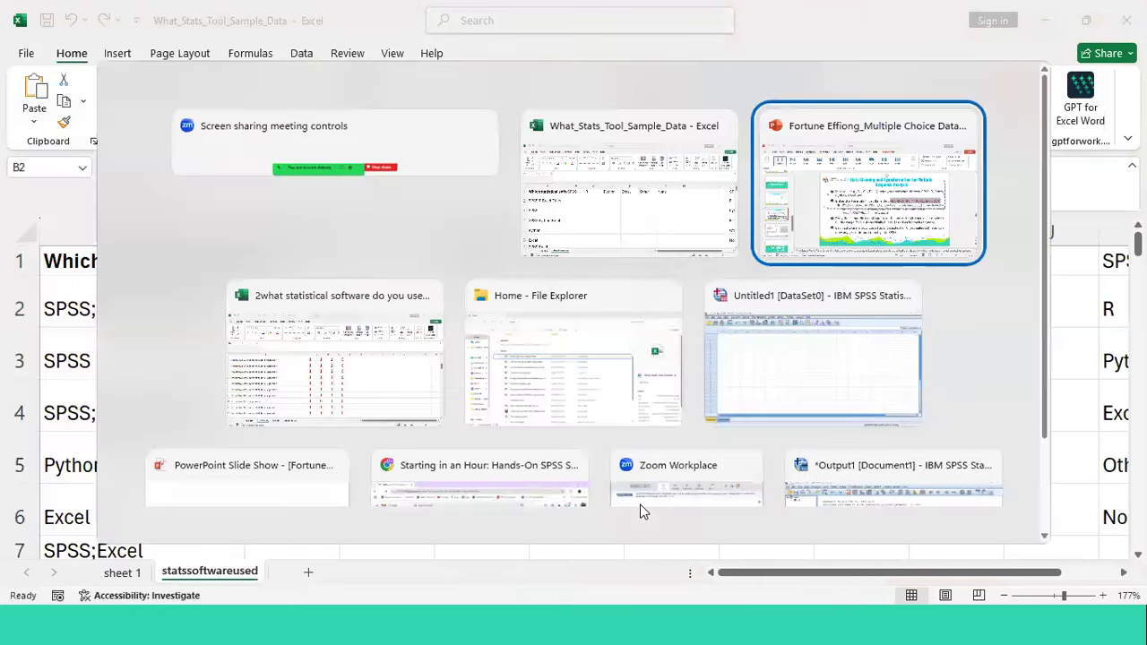
left_click(690, 314)
key("shift+Right")
key("shift+Right")
key("shift+Right")
key("shift+Right")
key("shift+Right")
key("shift+Right")
key("shift+Right")
key("shift+Right")
key("shift+Right")
key("shift+Right")
key("shift+Right")
key("shift+Right")
key("shift+Right")
key("shift+Right")
key("shift+Right")
key("shift+Right")
key("shift+Right")
key("shift+Right")
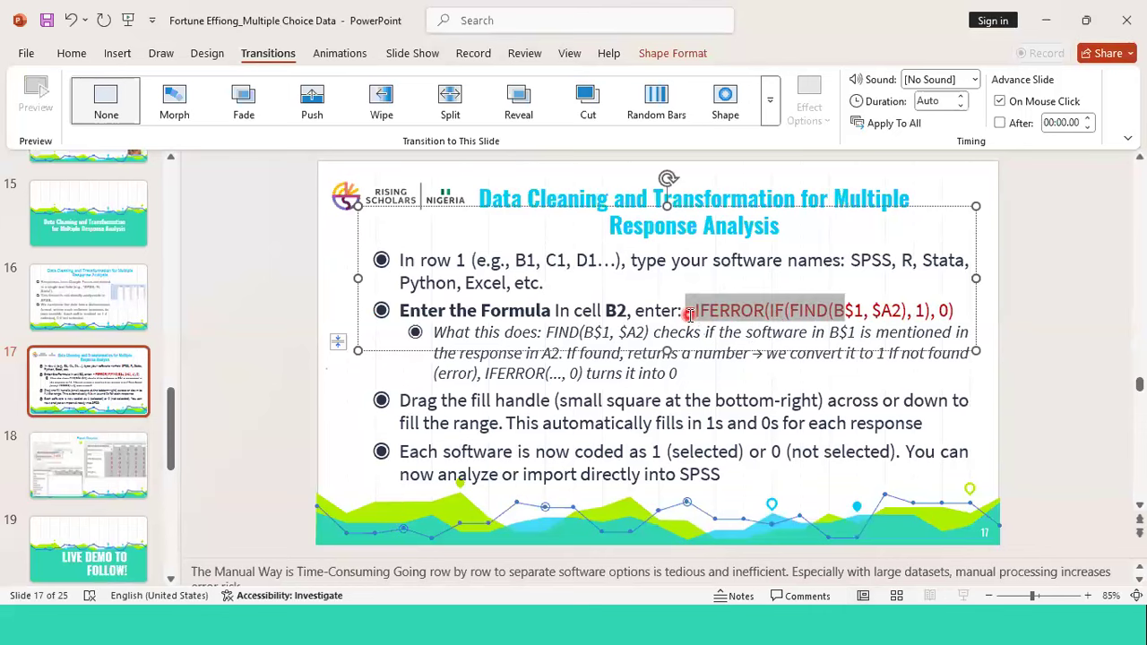
key("shift+Right")
key("shift+Right")
key("shift+Right")
key("shift+Right")
key("shift+Right")
key("shift+Right")
key("shift+Right")
key("shift+Right")
key("shift+Right")
key("shift+Right")
key("shift+Right")
key("shift+Right")
key("shift+Right")
key("shift+Right")
key("shift+Right")
key("shift+Right")
key("ctrl+c")
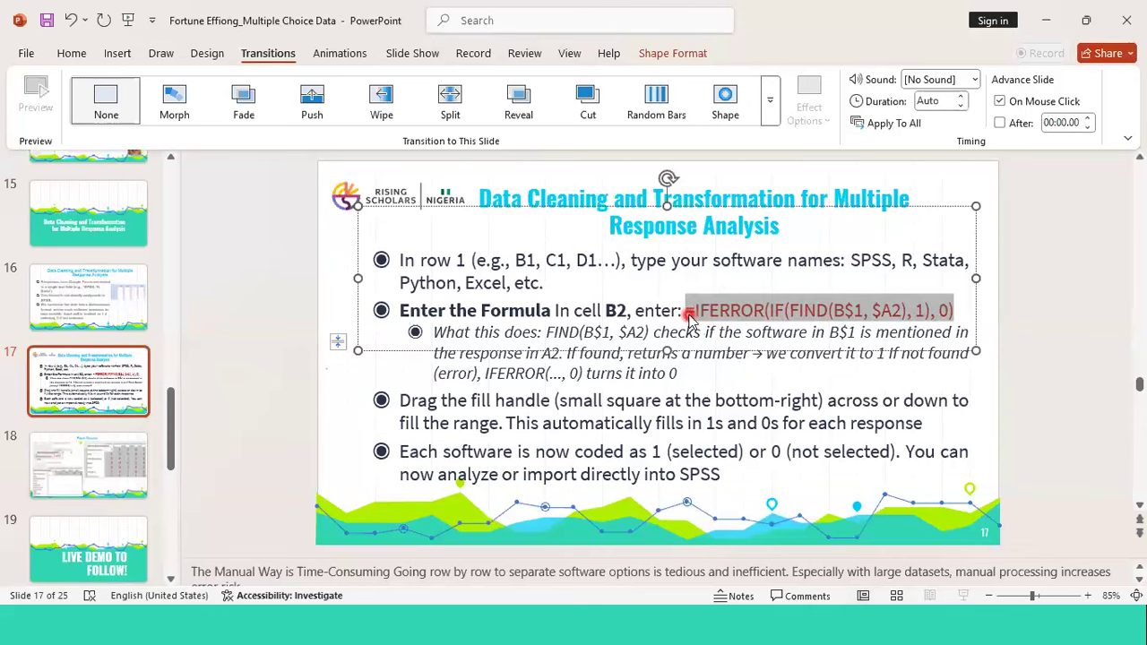
Switch back to the What_Stats_Tool_Sample_Data workbook in Excel, paste the copied formula into B2 and fill it across to G2
key("alt+Tab")
key("Tab")
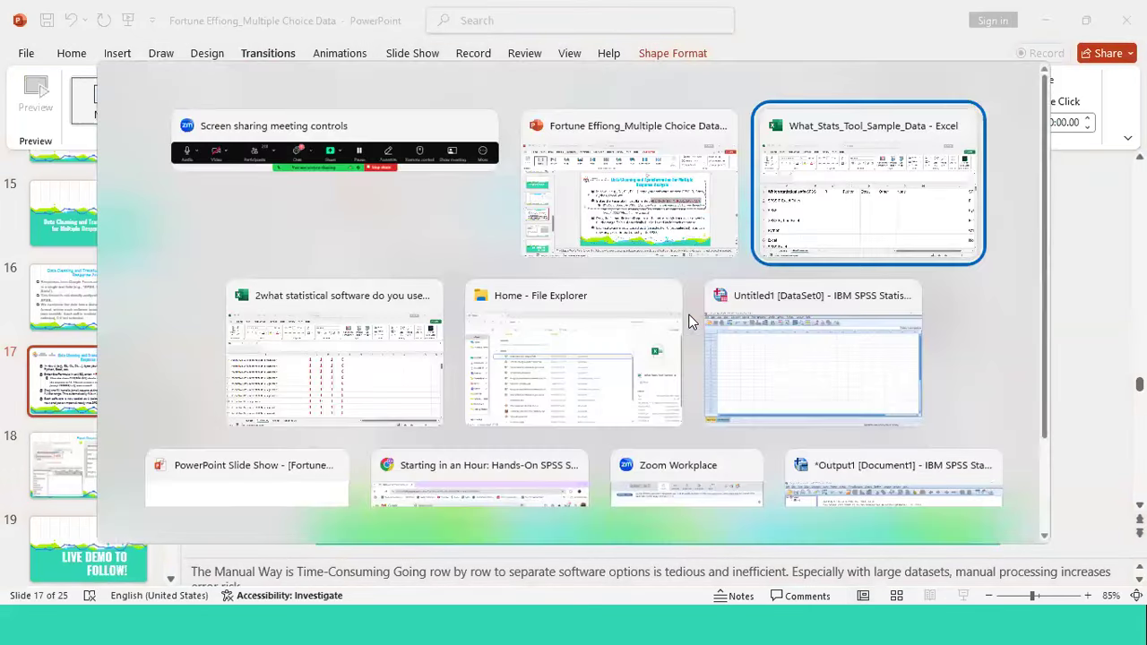
key("ctrl+v")
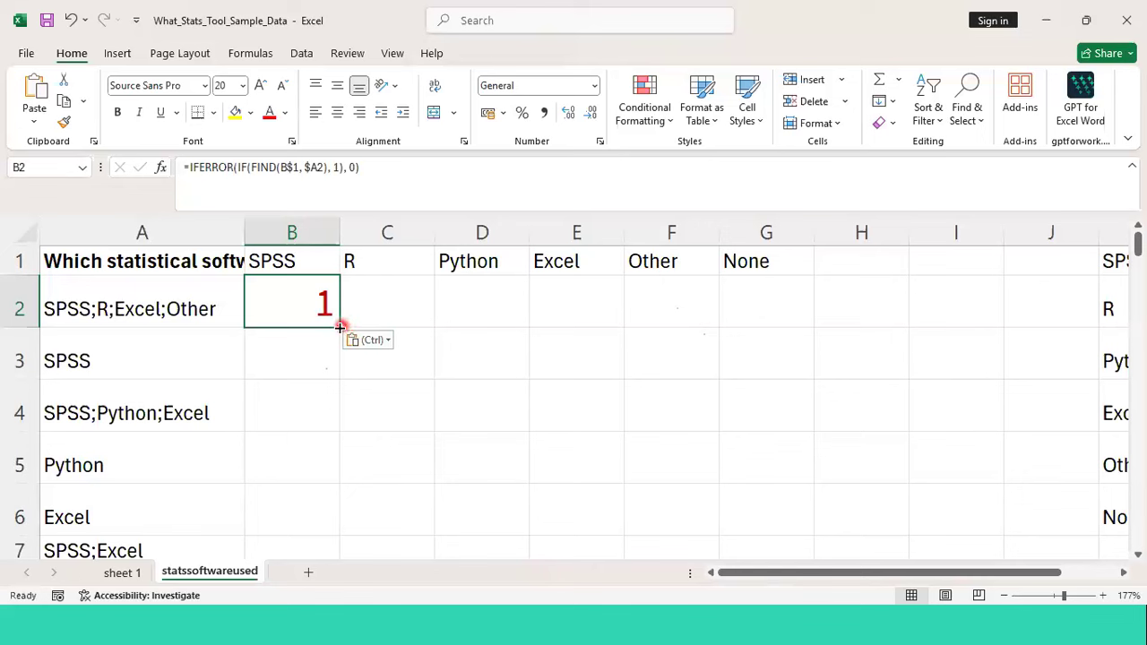
left_click_drag(340, 327, 783, 313)
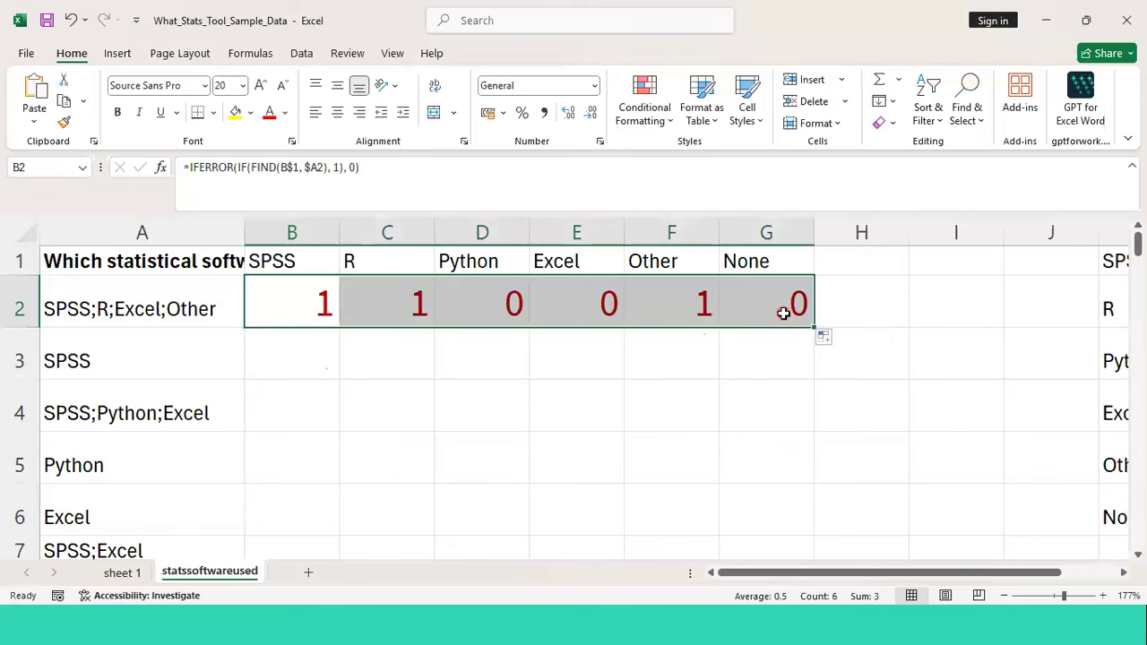
Undo the fill and the formula in B2:G2, and go through the software headers in row 1
key("ctrl+z")
key("ctrl+z")
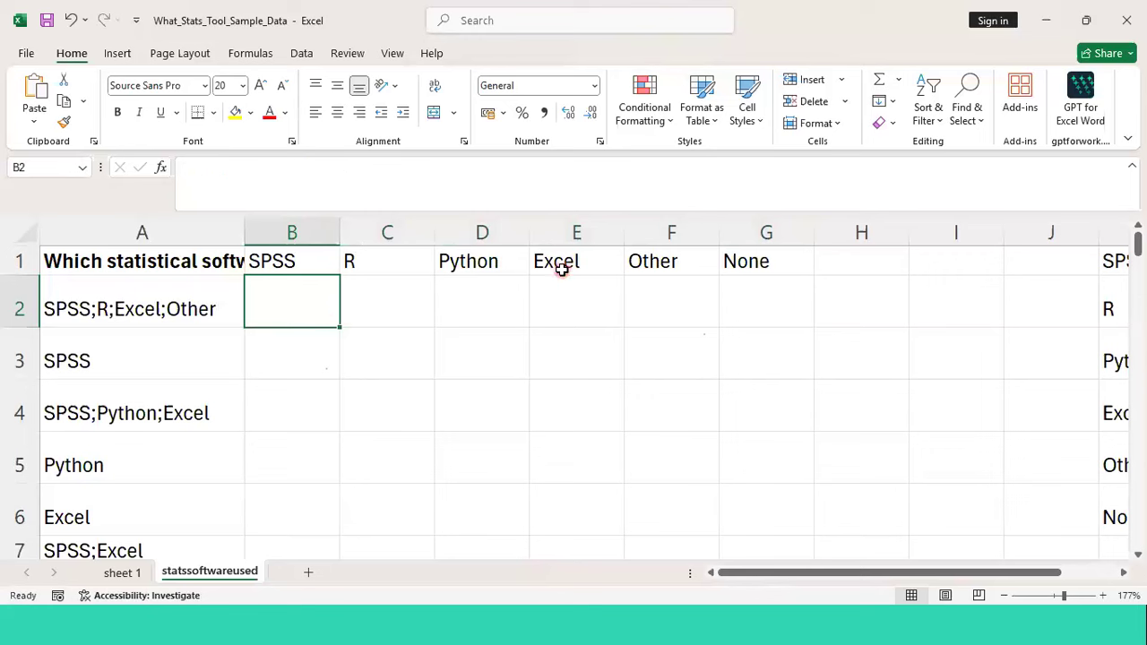
key("Up")
key("shift+Right")
key("shift+Right")
key("shift+Right")
key("shift+Right")
key("Left")
key("Right")
key("Right")
key("Right")
key("Right")
key("Left")
key("Left")
key("Left")
key("Left")
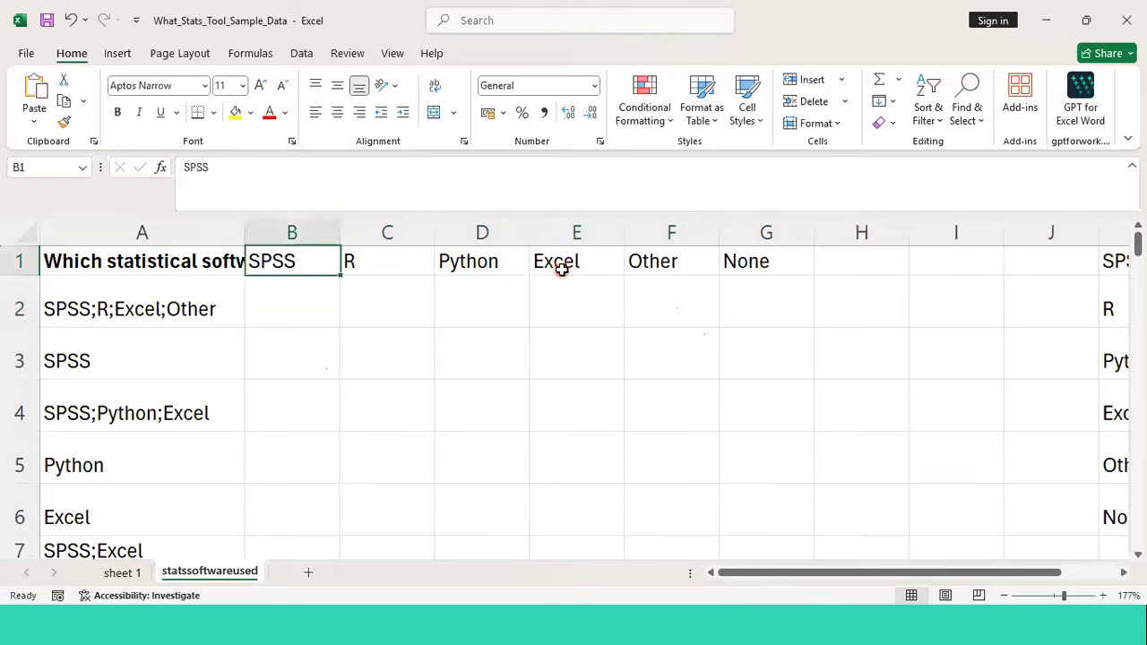
Copy the word Excel from the response text in A2 and paste it as the header in E1
key("Down")
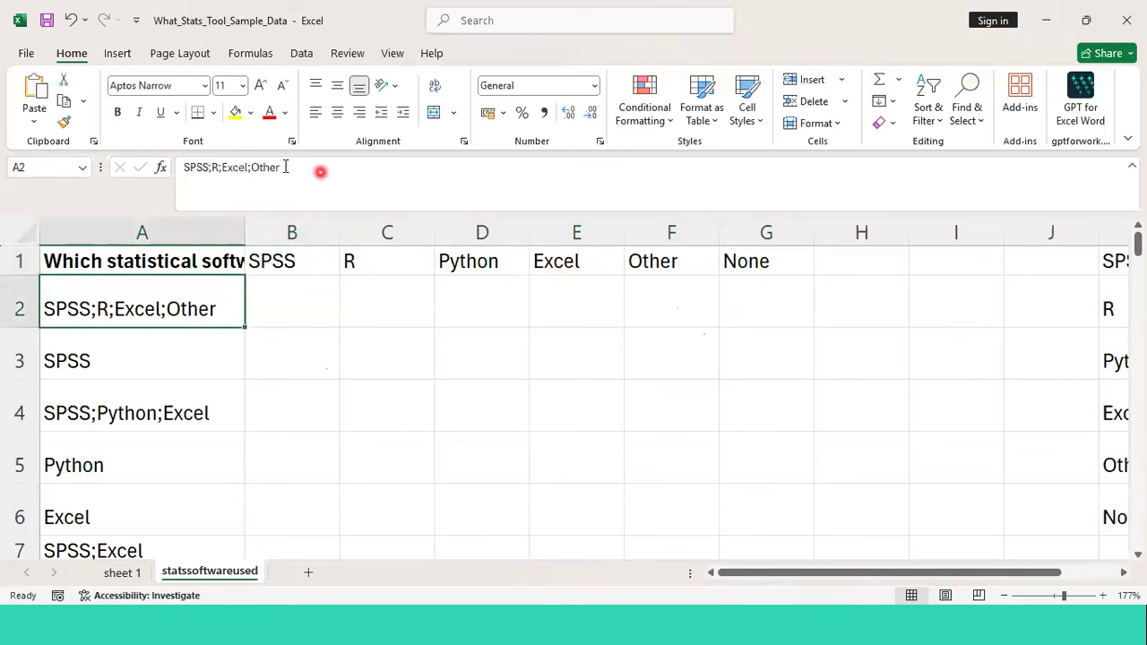
left_click(252, 167)
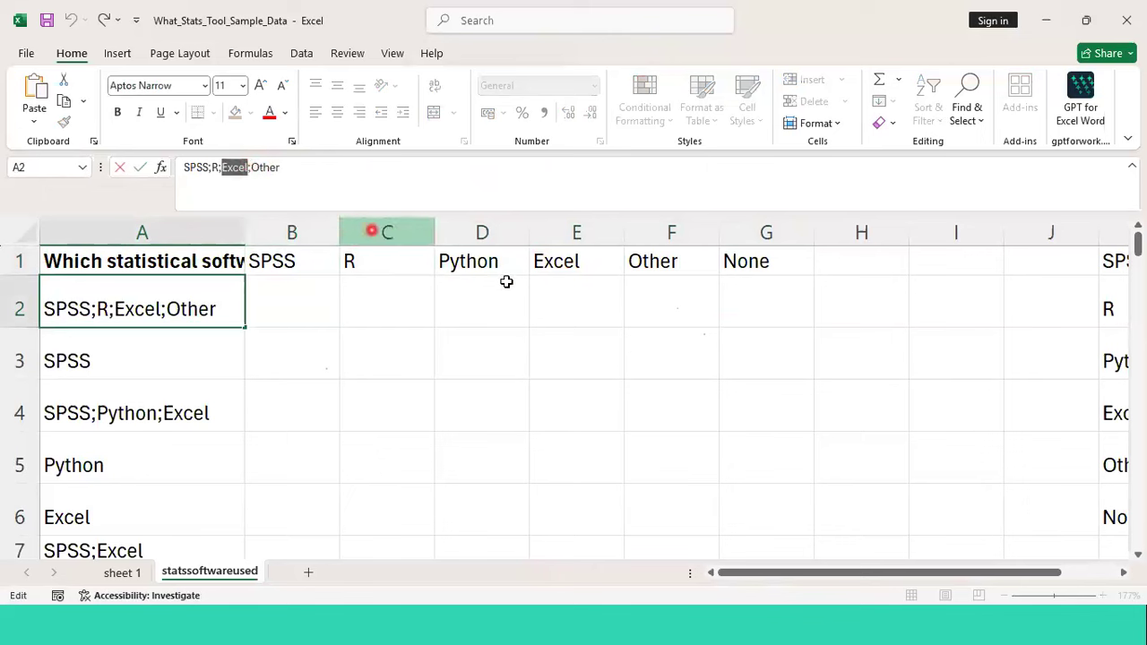
left_click(577, 267)
type("Excel")
key("Return")
left_click(577, 269)
left_click(283, 309)
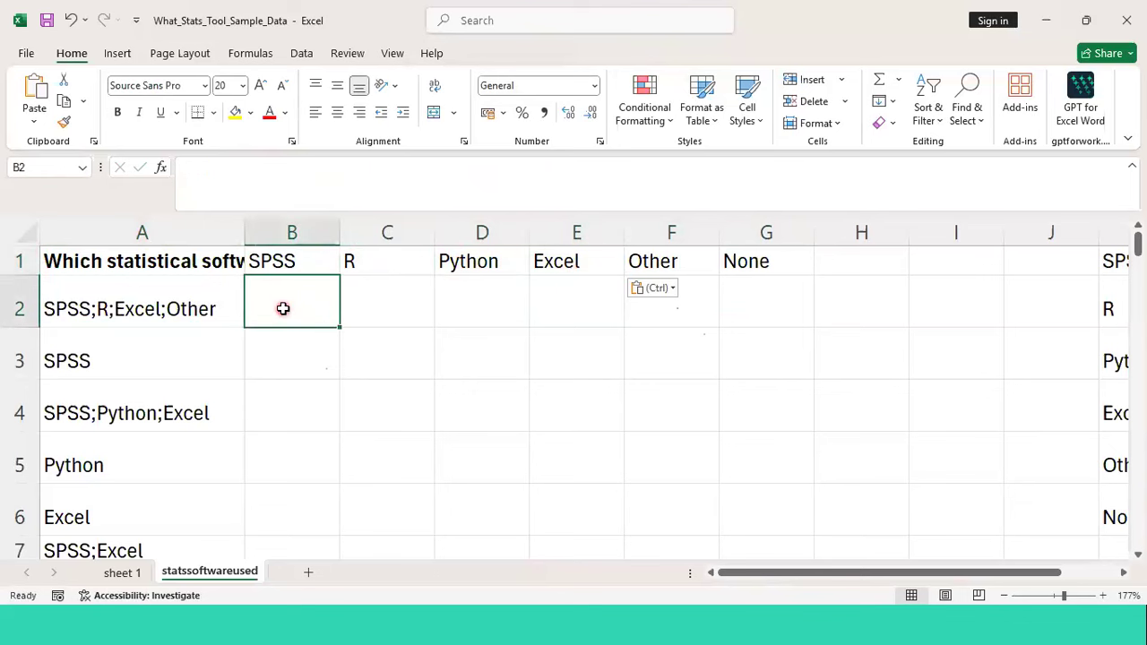
type("Excel")
key("ctrl")
key("Down")
key("Escape")
key("ctrl+z")
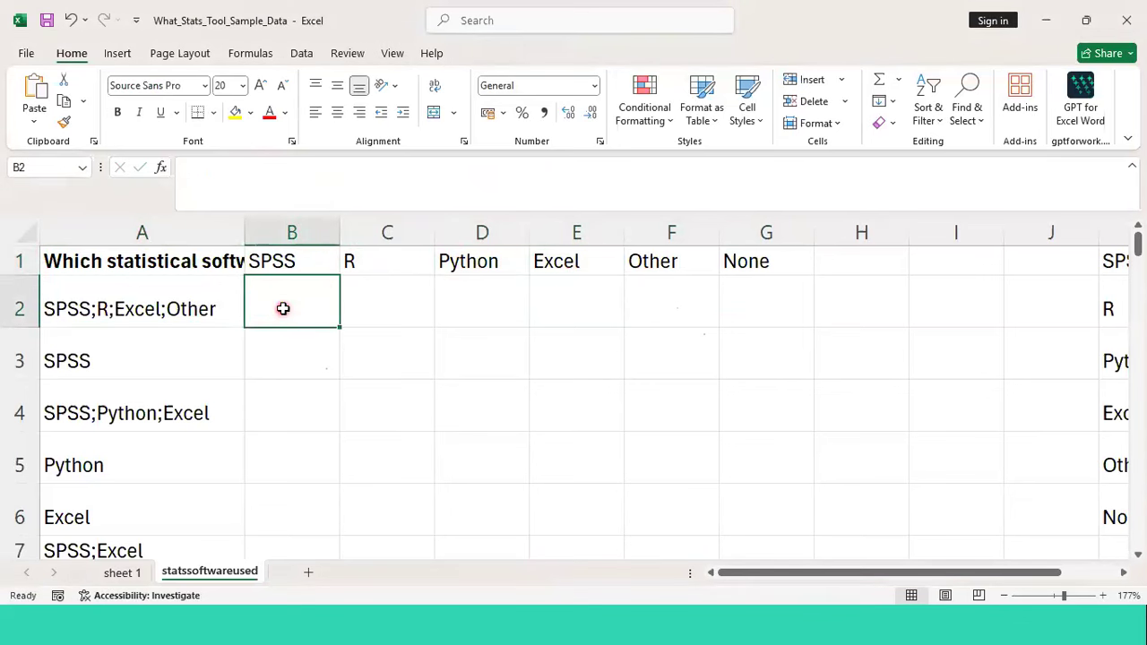
Copy =IFERROR(IF(FIND(B$1, $A2), 1), 0) from the PowerPoint slide into B2 of the Excel sheet and fill it across to G2
key("Up")
key("alt+Tab")
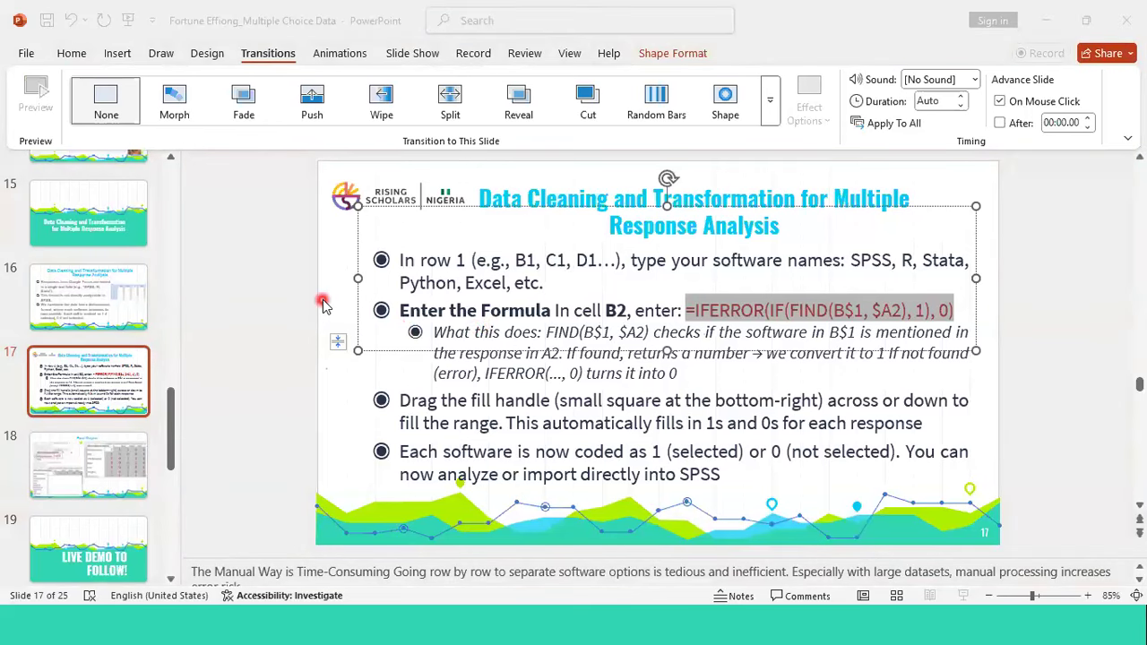
key("alt+Tab")
left_click(321, 301)
key("ctrl+v")
key("Down")
key("Up")
left_click_drag(341, 327, 783, 310)
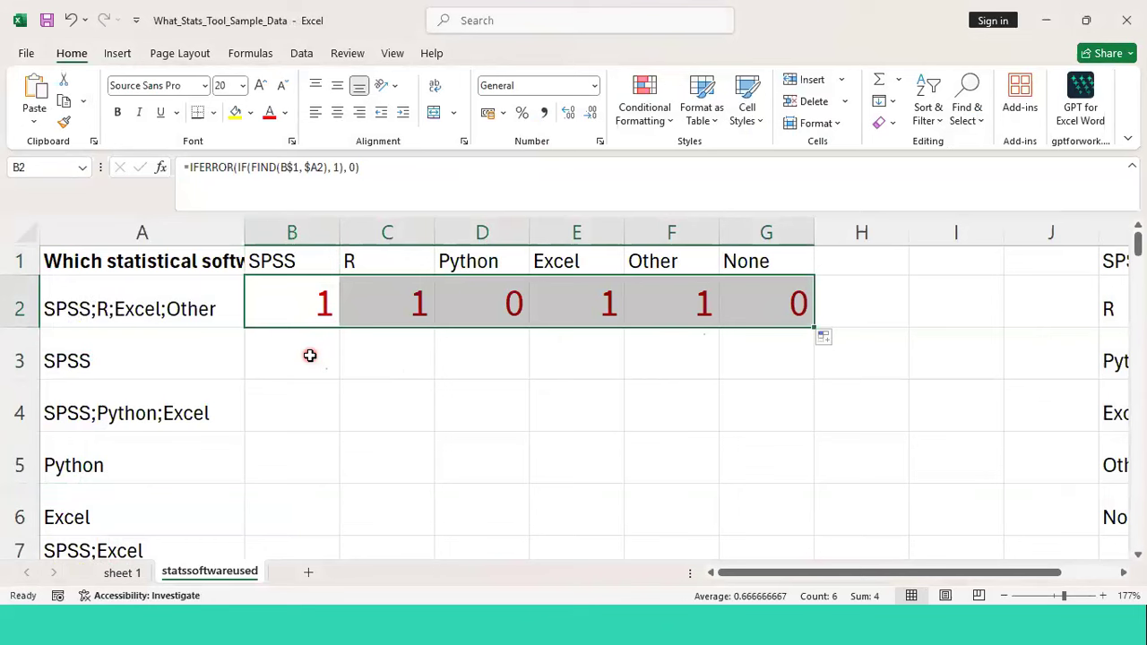
Examine the coded values in row 2 and the Excel entry of the software list in column K
left_click(579, 359)
left_click(766, 377)
key("Right")
key("Right")
key("Right")
key("Right")
key("Right")
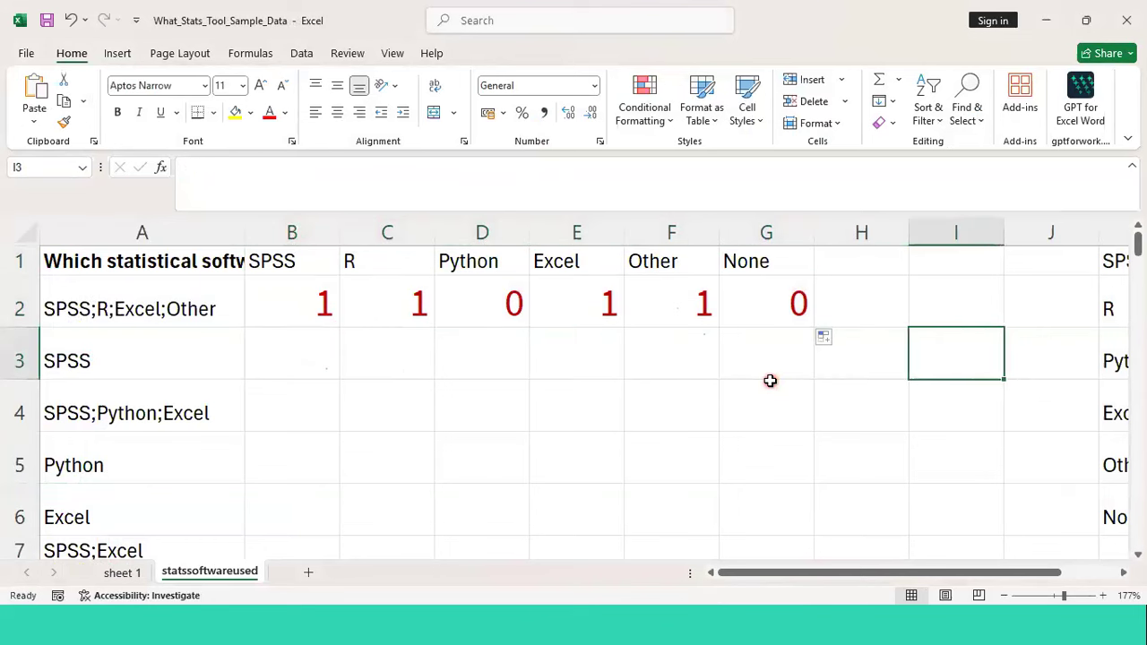
key("Left")
key("Up")
key("Up")
key("Down")
key("Down")
key("Down")
key("Up")
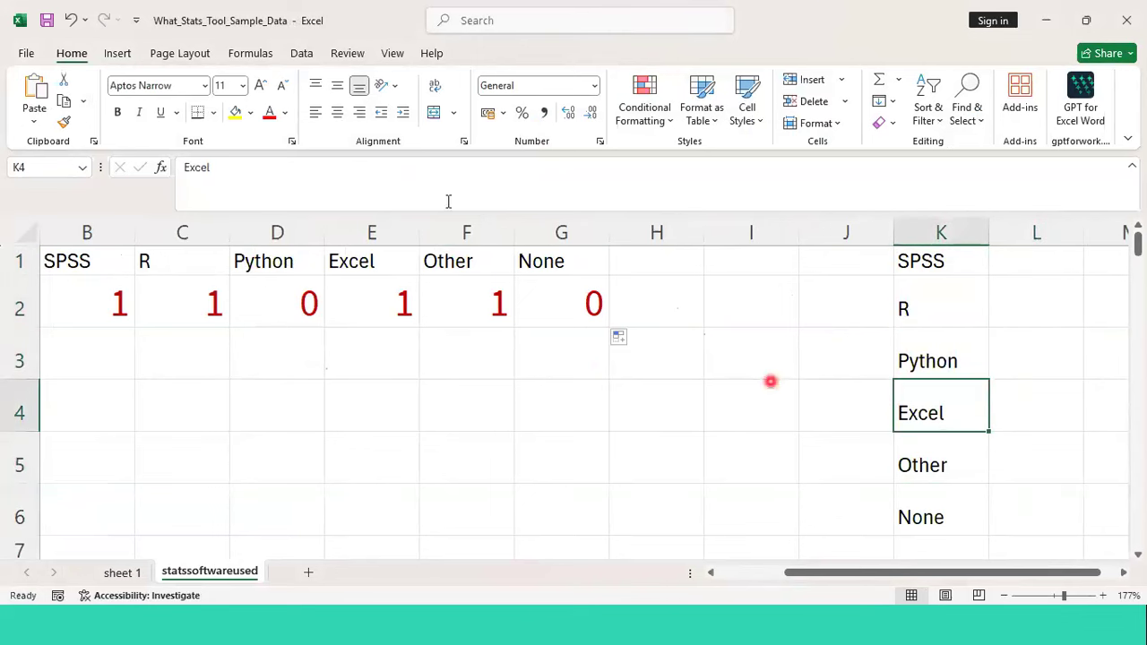
Remove the trailing space after Excel in K4 and return to the response in A2
left_click(259, 167)
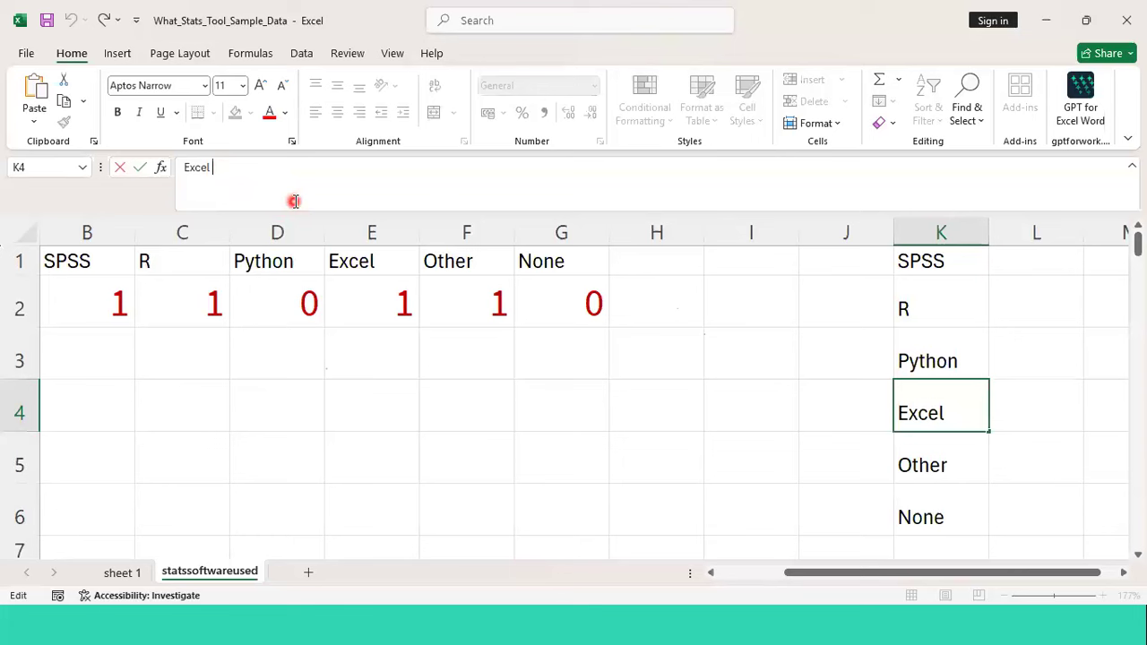
key("BackSpace")
left_click(238, 339)
left_click(125, 320)
key("Left")
key("Right")
key("Left")
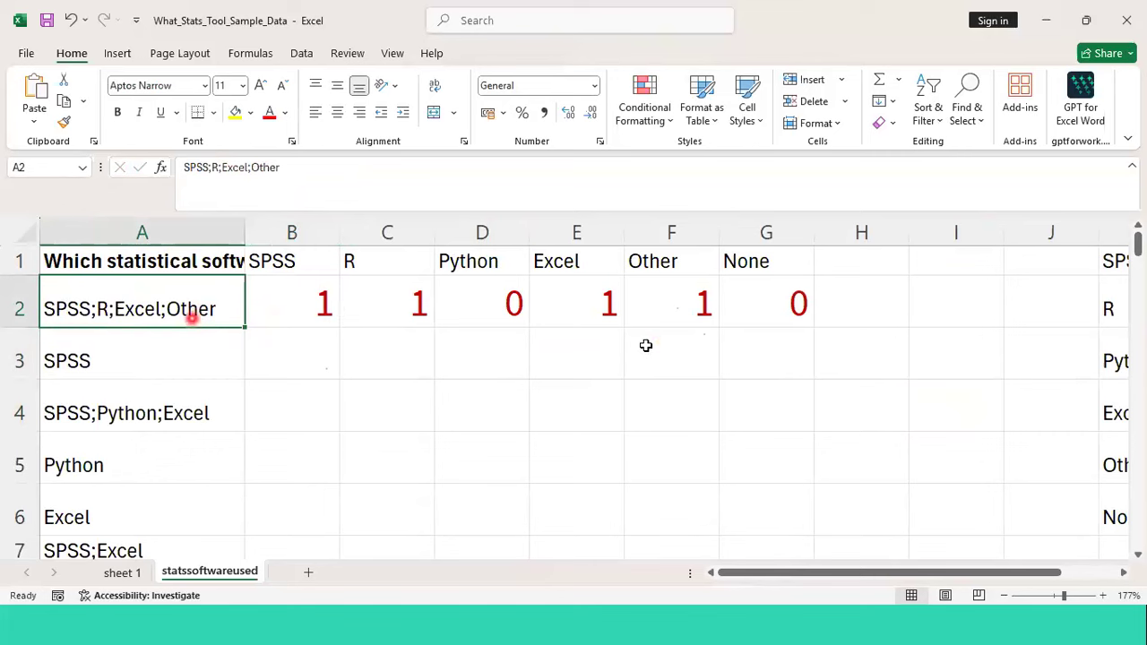
Enter SPSS followed by a trailing space in L2 as an example
key("Right")
key("Right")
key("Right")
key("Right")
key("Right")
key("Right")
key("Right")
key("Right")
key("Right")
key("Right")
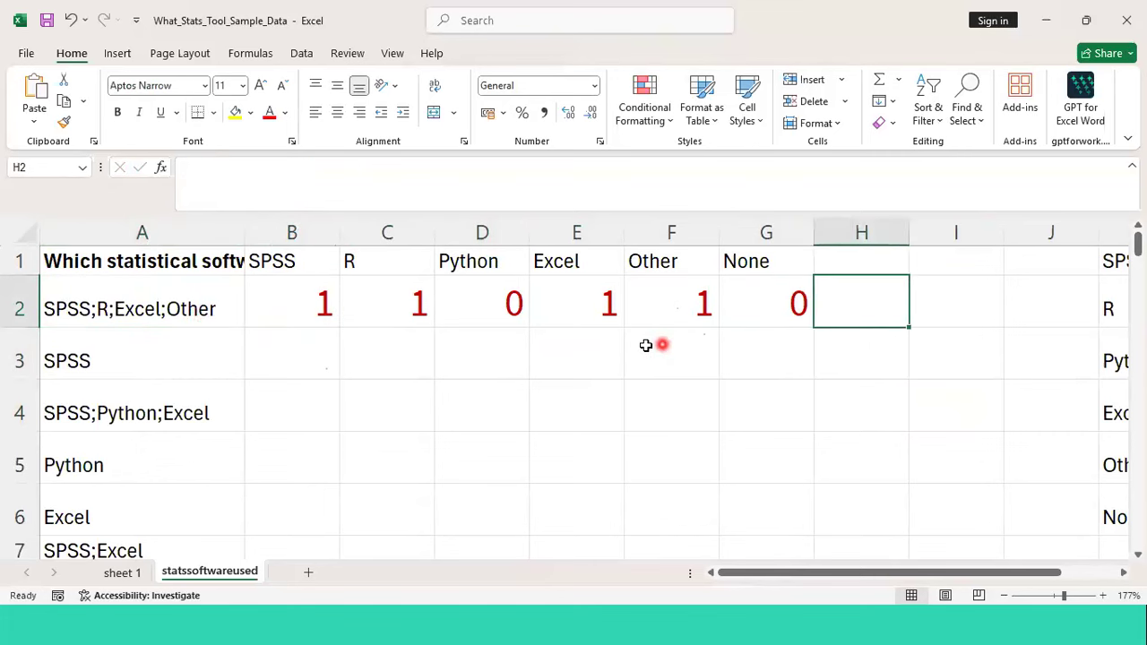
key("Right")
key("Right")
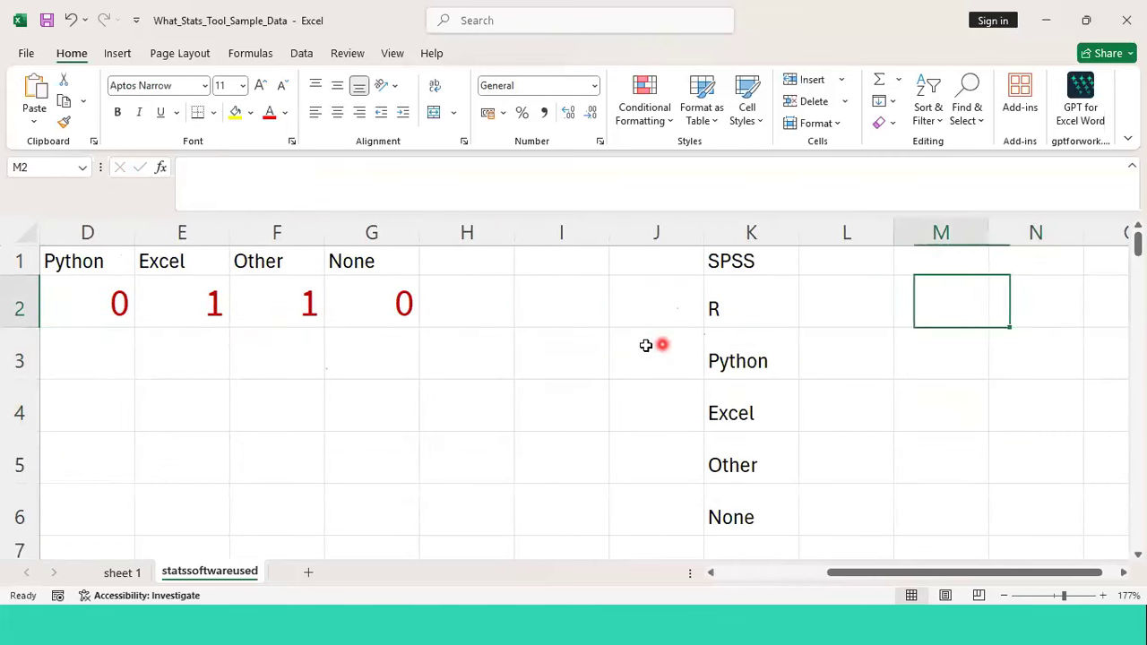
key("Left")
type("s")
key("BackSpace")
type("SPSS")
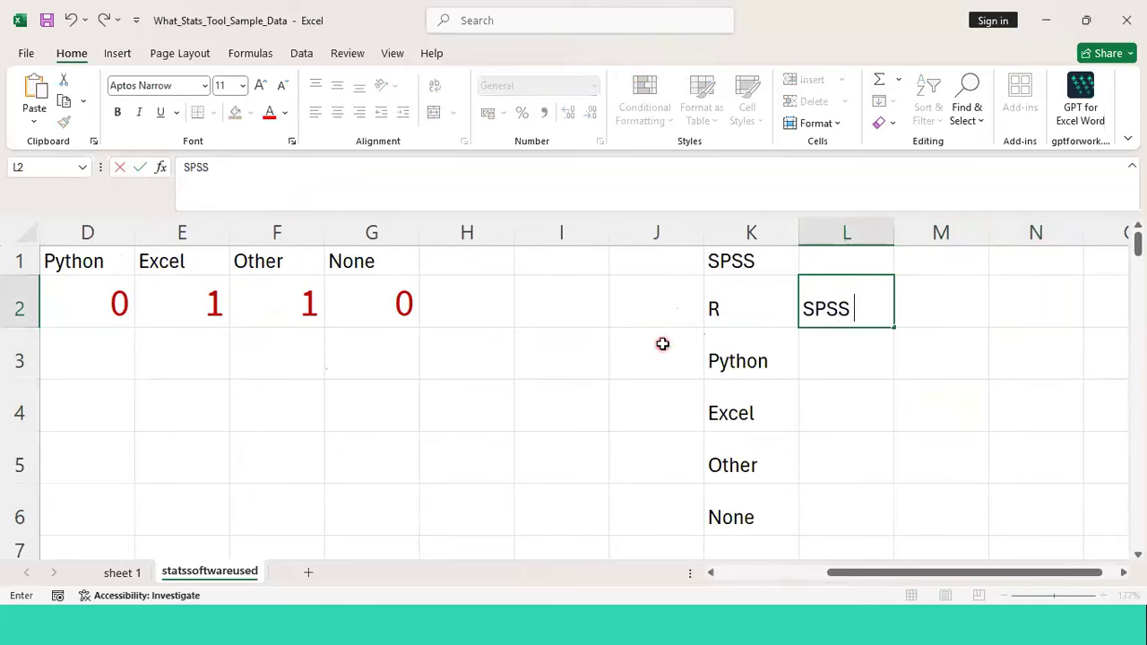
key("Return")
left_click(869, 304)
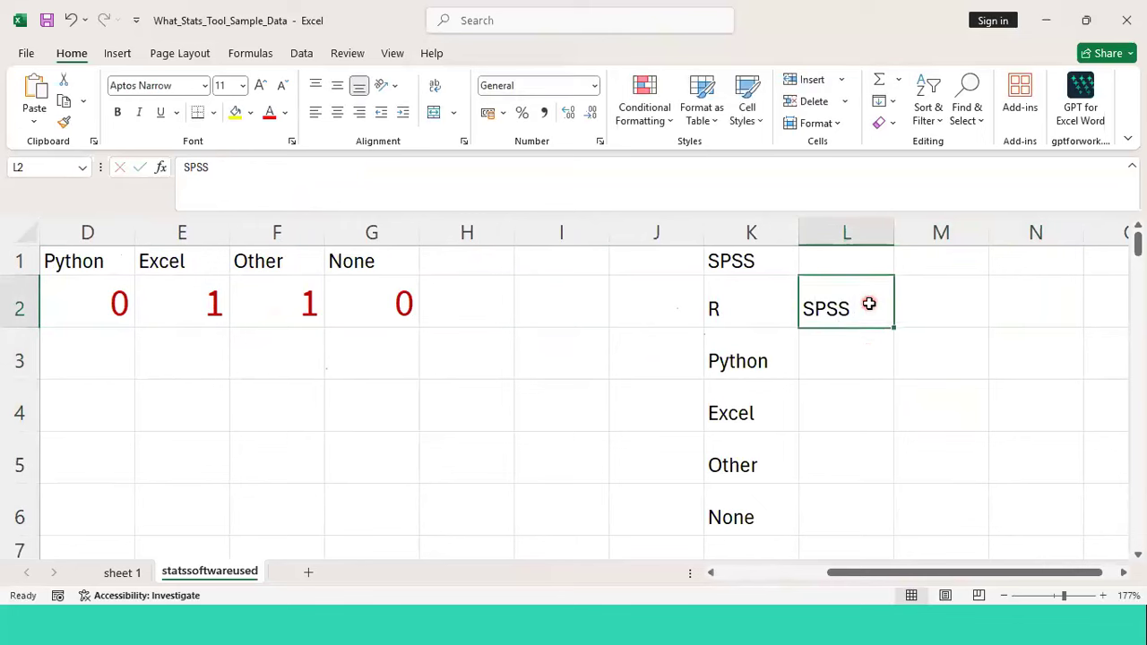
Enter SPSS in capitals without a trailing space in L3 as a comparison example
key("Down")
type("spss")
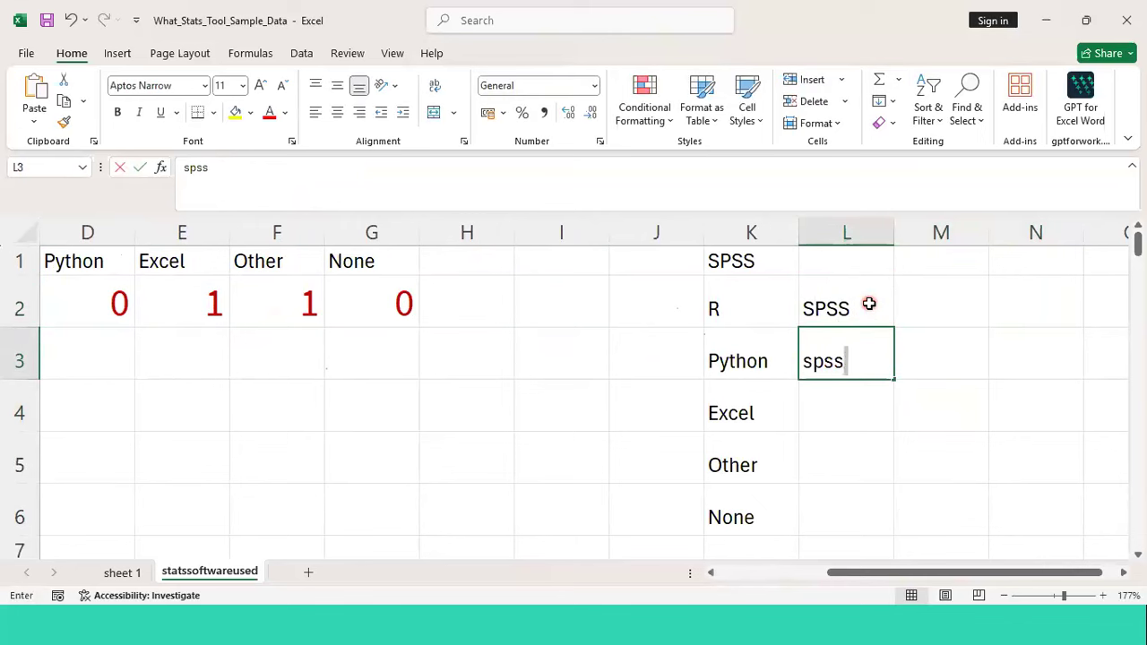
key("BackSpace")
key("BackSpace")
key("BackSpace")
key("BackSpace")
type("SPSS")
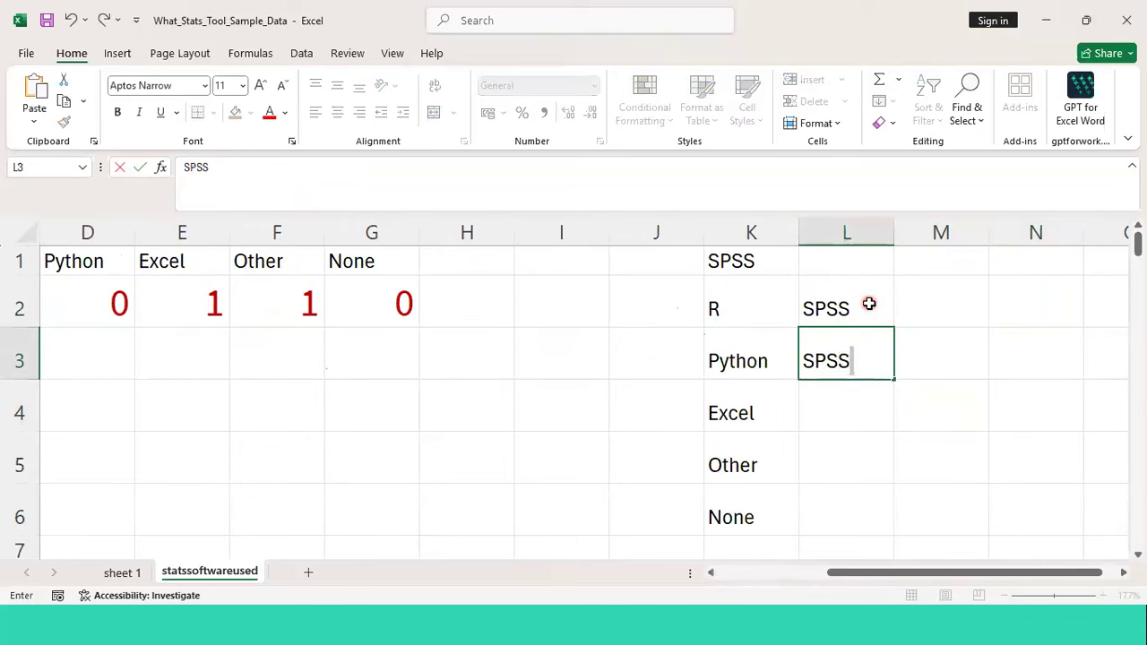
key("Return")
Fill the B2 formula through column G and down all response rows of the sheet
key("Up")
key("Up")
key("Up")
key("Left")
key("Left")
key("Left")
key("Left")
key("Left")
key("Left")
key("Left")
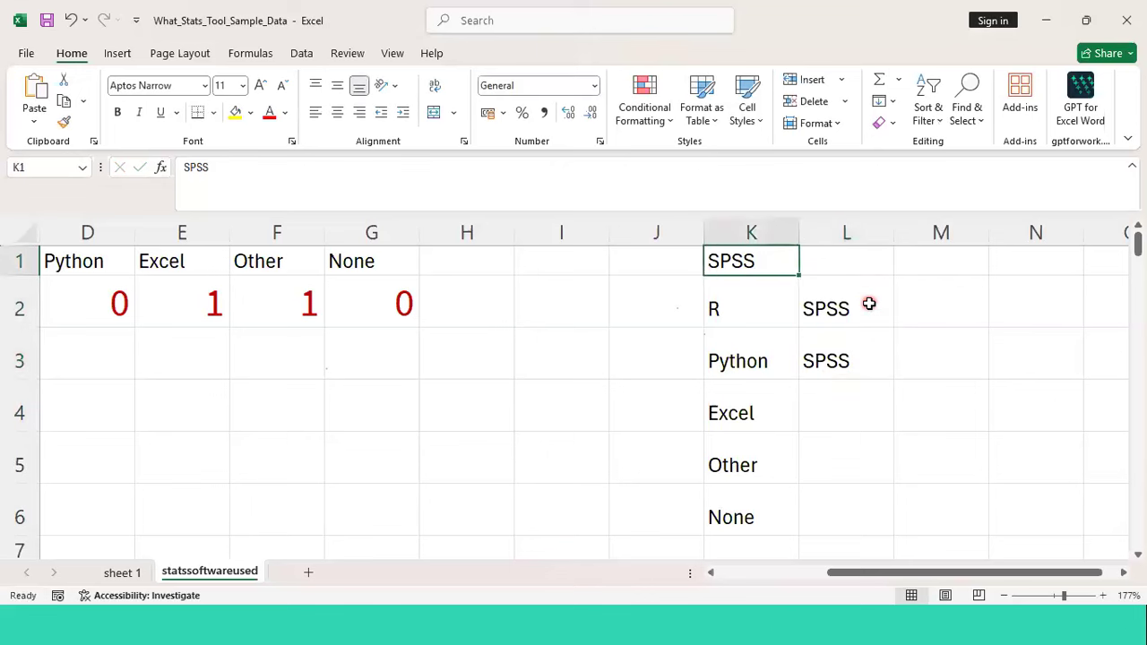
key("Left")
key("Left")
key("Left")
key("Left")
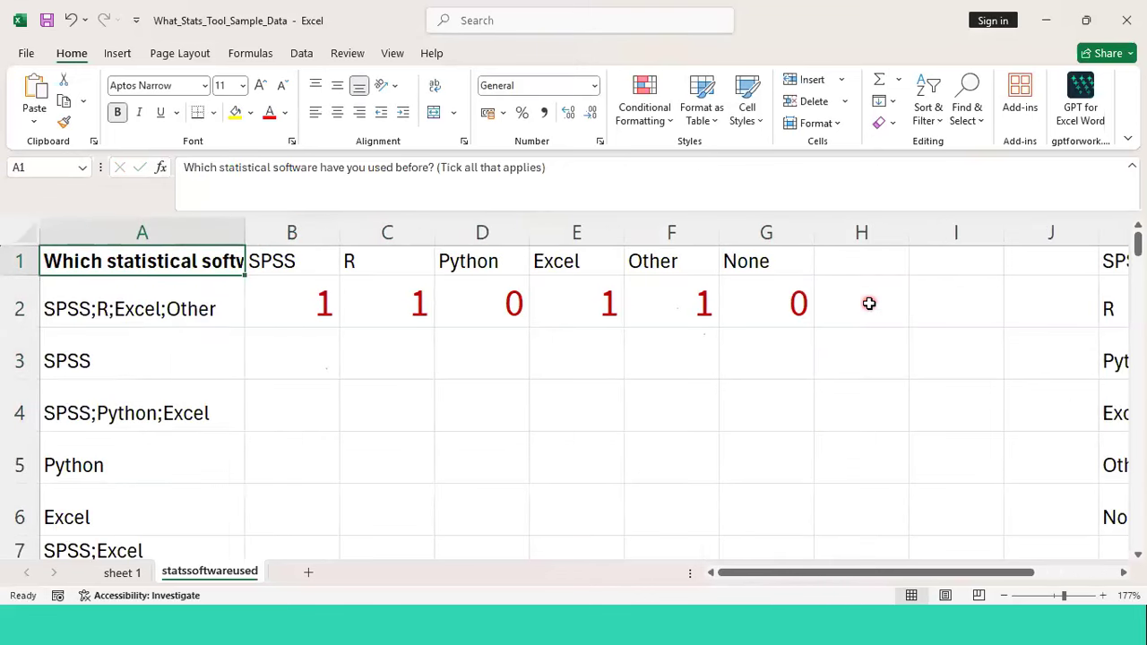
key("Down")
key("Right")
key("Right")
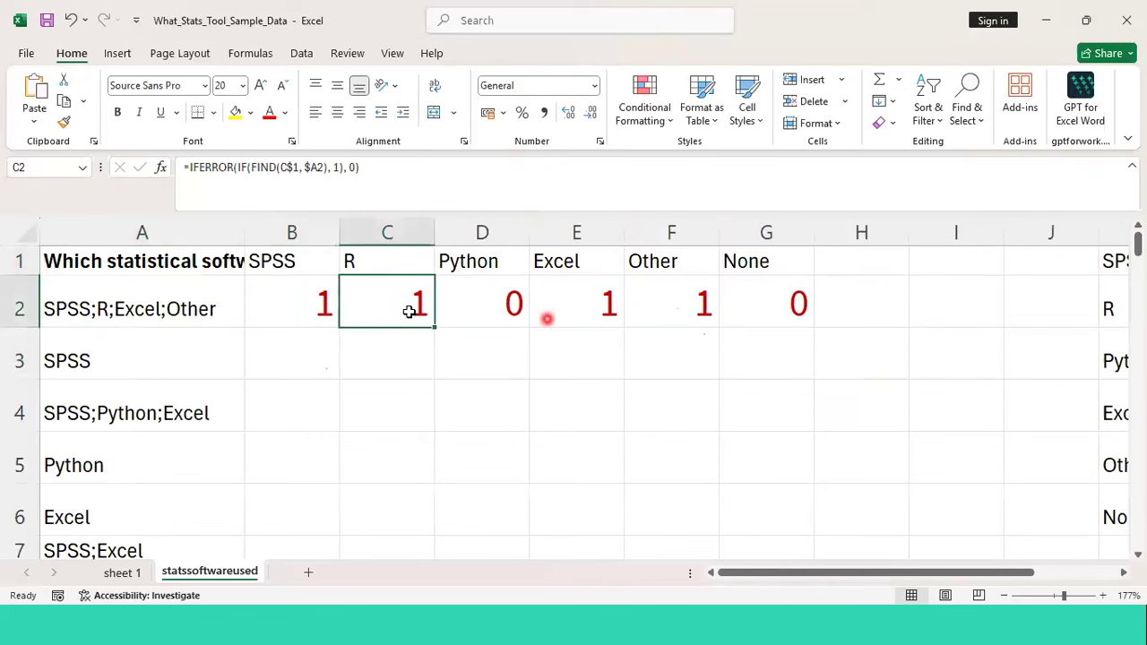
left_click(305, 299)
left_click_drag(339, 325, 810, 529)
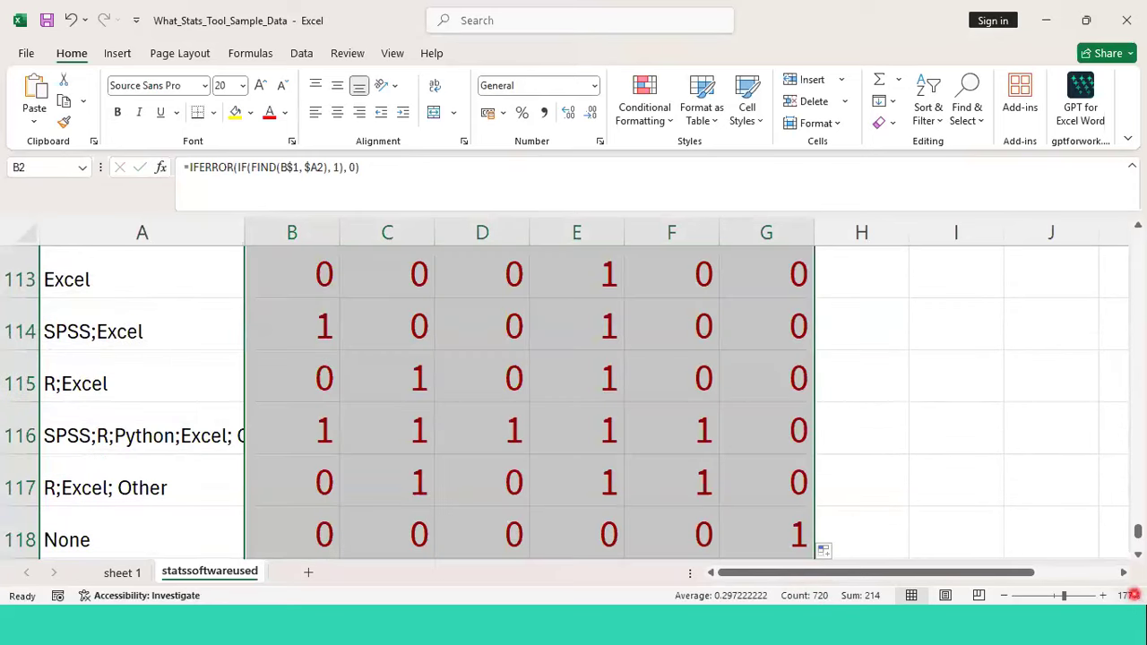
Return to the first rows and check the 1 and 0 codes in rows 3 and 4 against their responses
left_click_drag(1138, 532, 1092, 191)
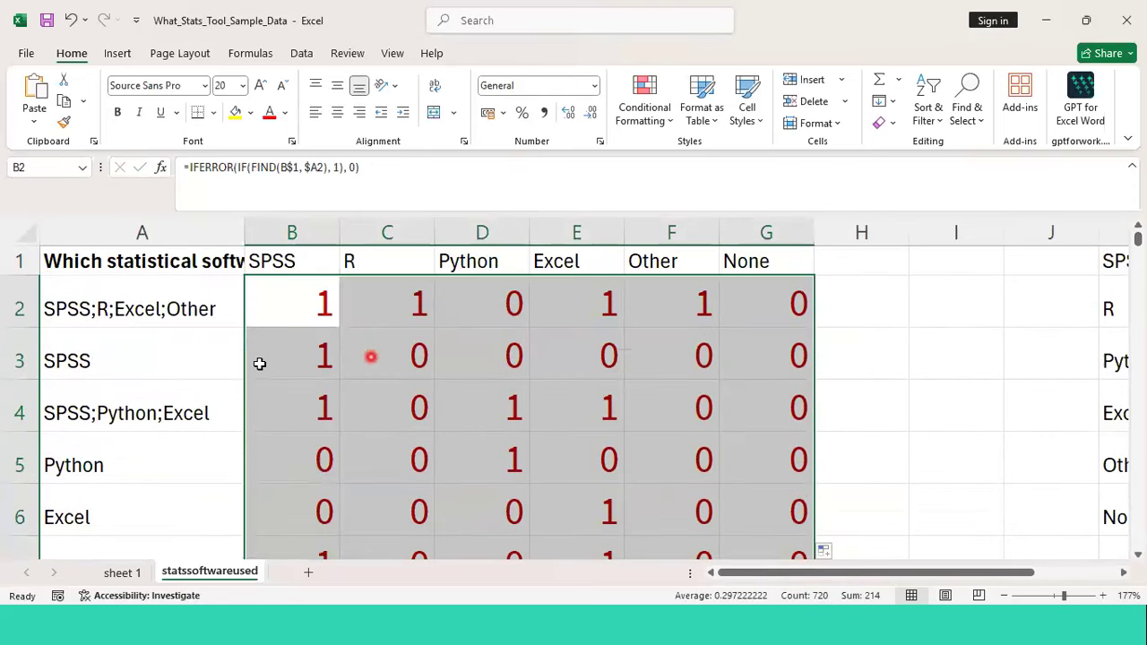
left_click(260, 364)
key("Down")
key("Up")
key("Down")
key("Down")
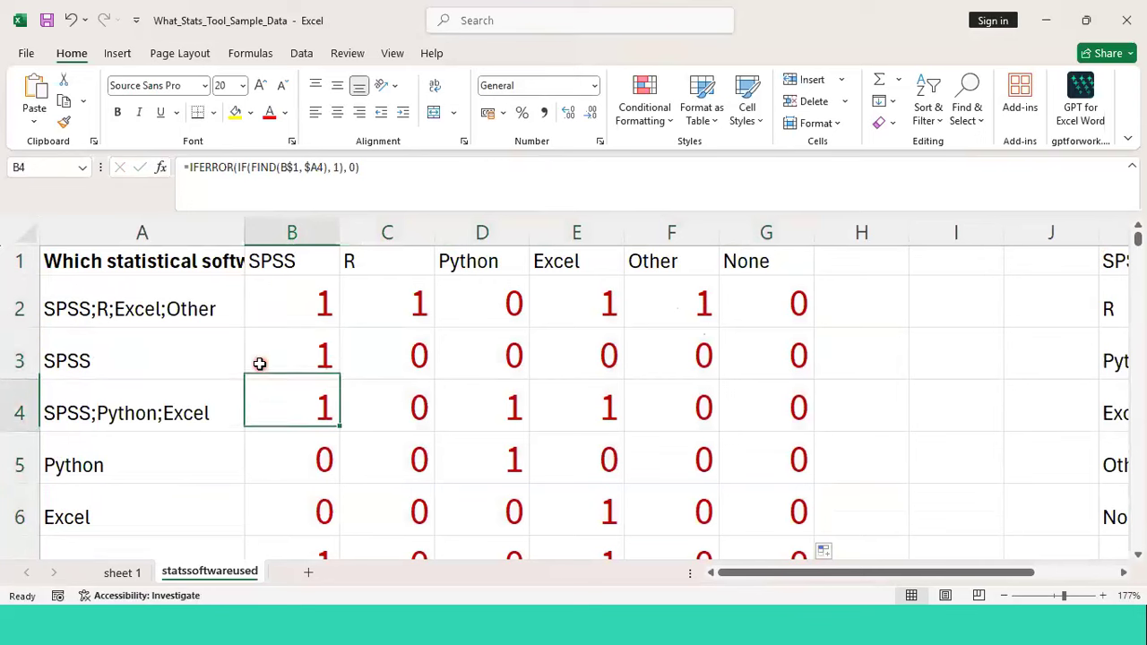
key("Up")
key("Up")
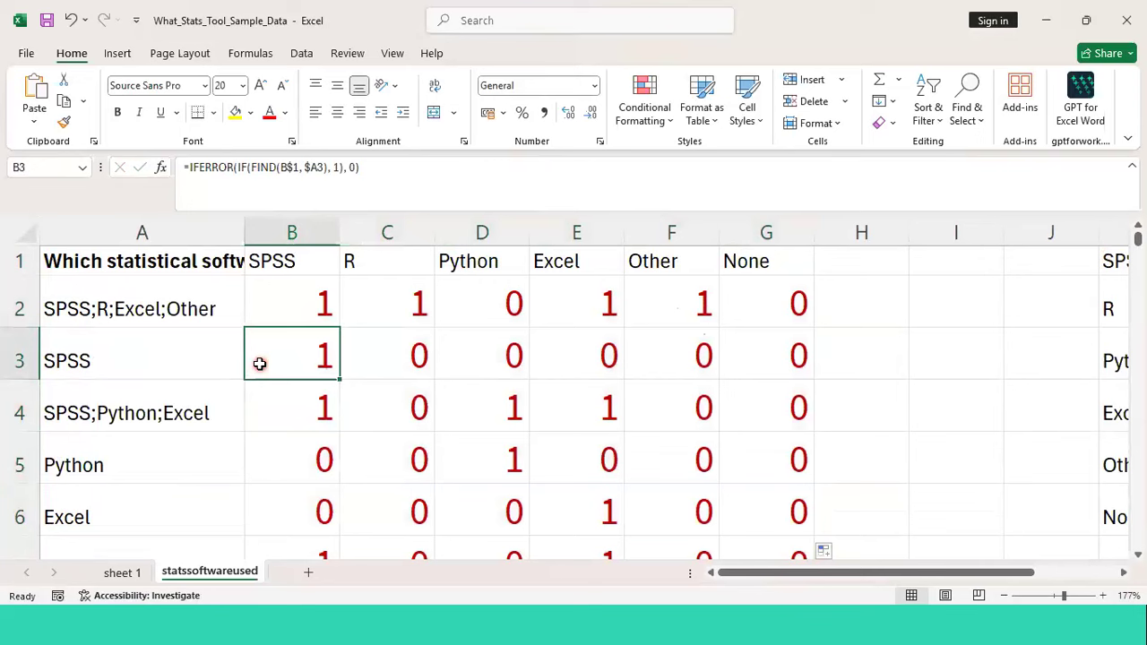
key("Down")
key("Right")
key("Right")
key("Right")
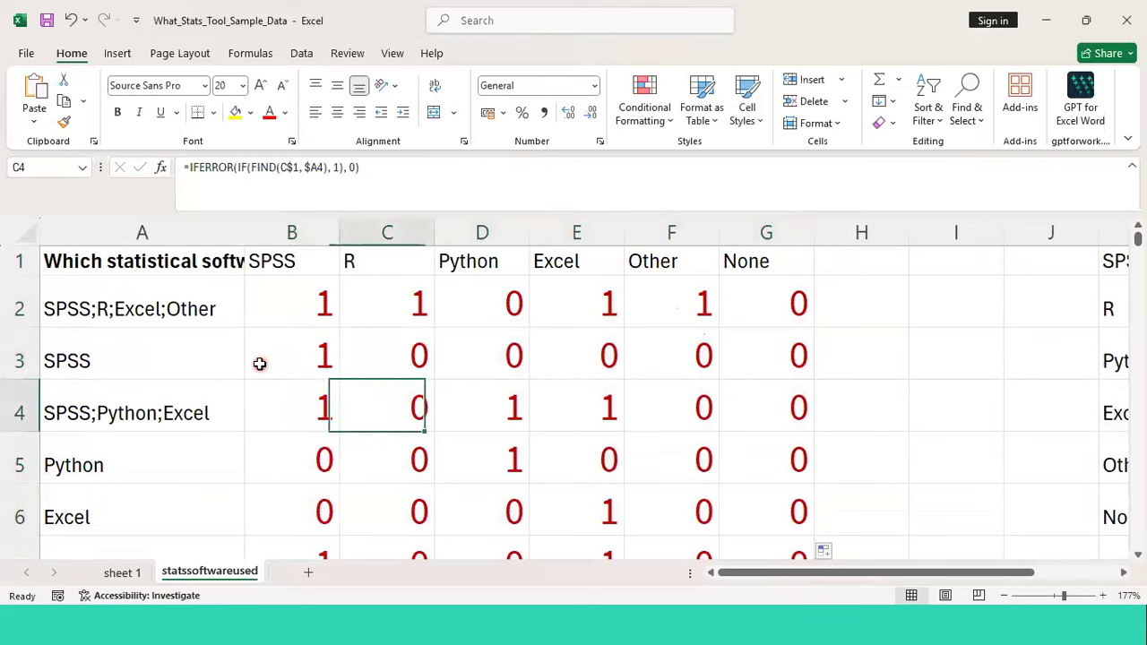
Check the software codes against the responses in column A down to row 17
key("Left")
key("Down")
key("Down")
key("Down")
key("Down")
key("Down")
key("Down")
key("Down")
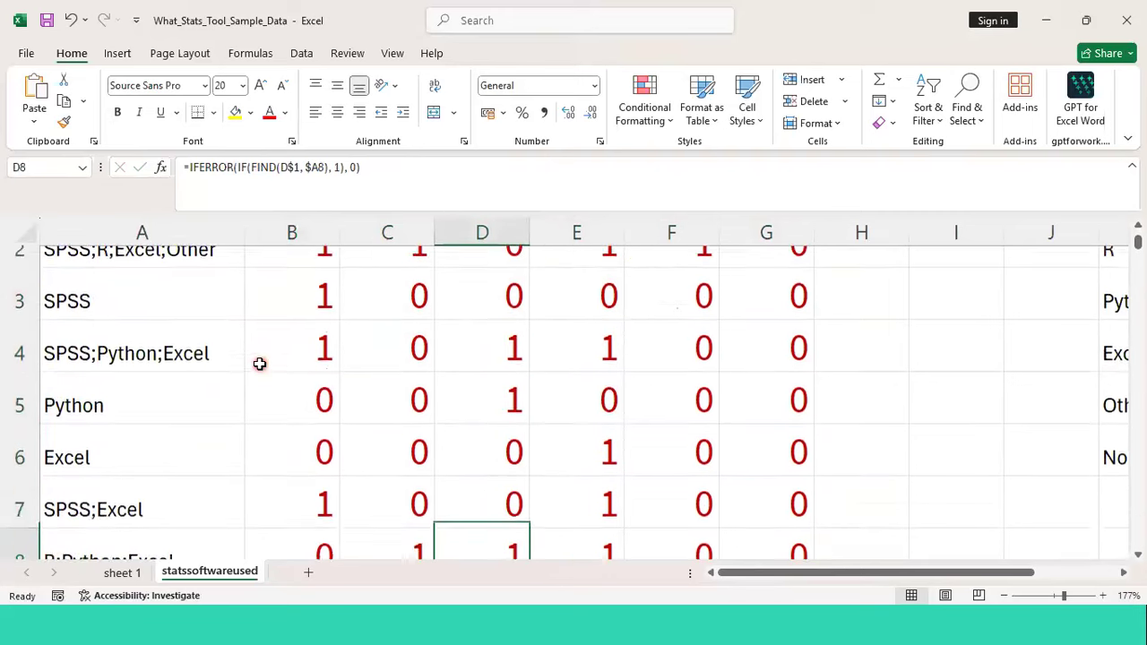
key("Up")
key("Up")
key("Up")
key("Left")
key("Left")
key("Right")
key("Right")
key("Right")
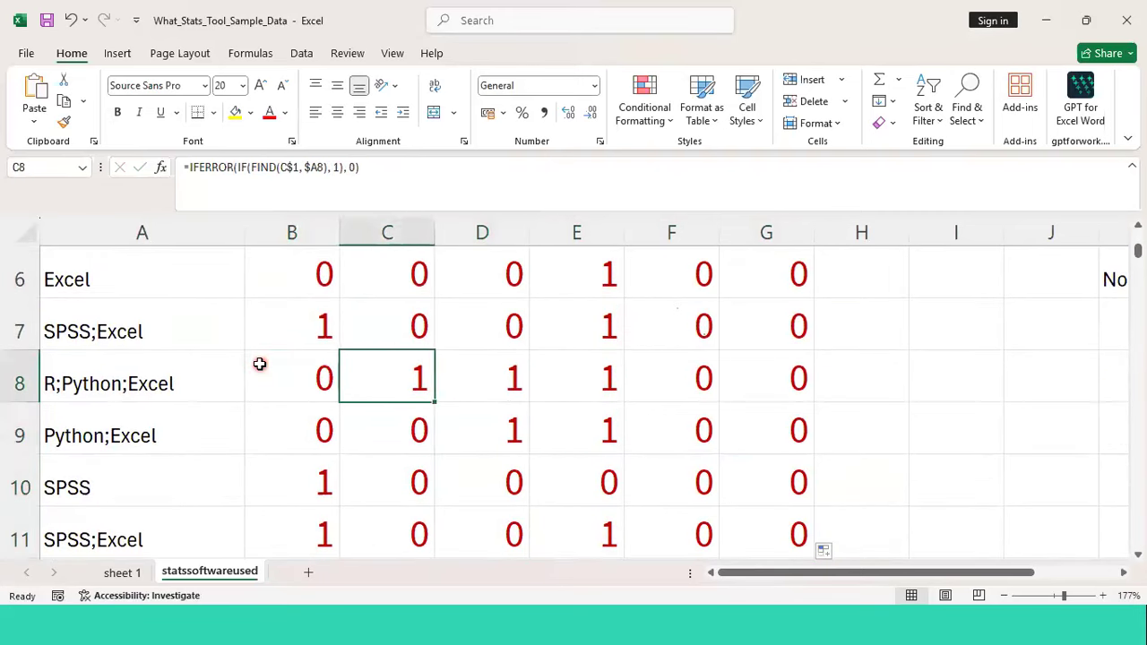
key("Down")
key("Down")
key("Down")
key("Down")
key("Down")
key("Down")
key("Down")
key("Down")
key("Down")
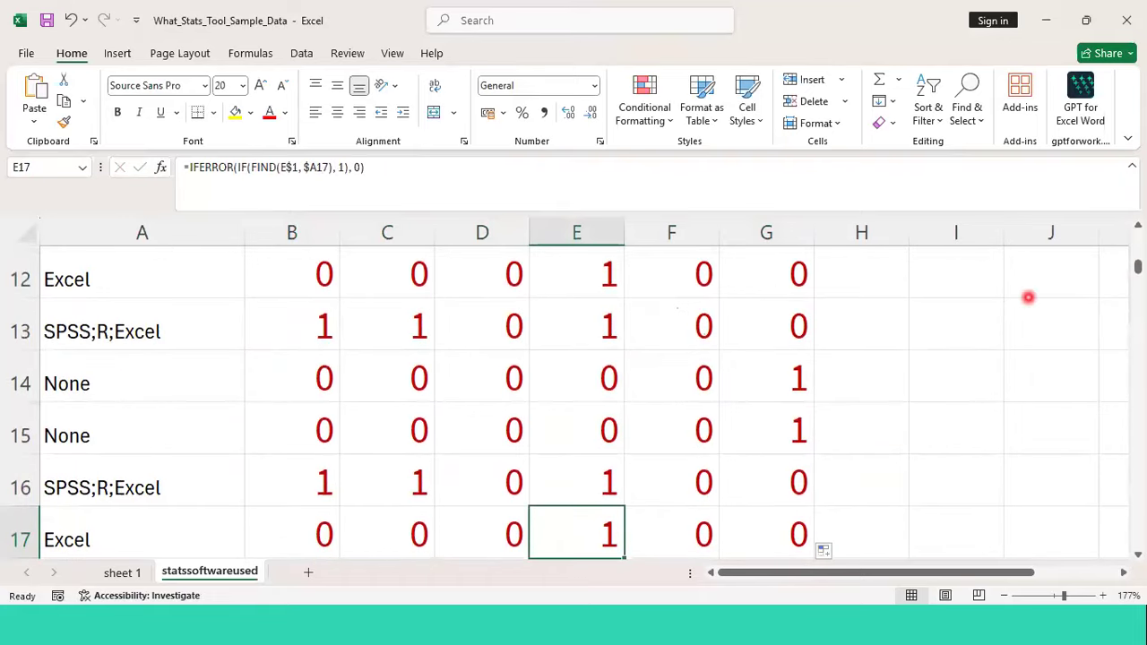
Clear the helper list of software names in K1:K7
scroll(998, 305, "up", 4)
scroll(615, 327, "down", 7)
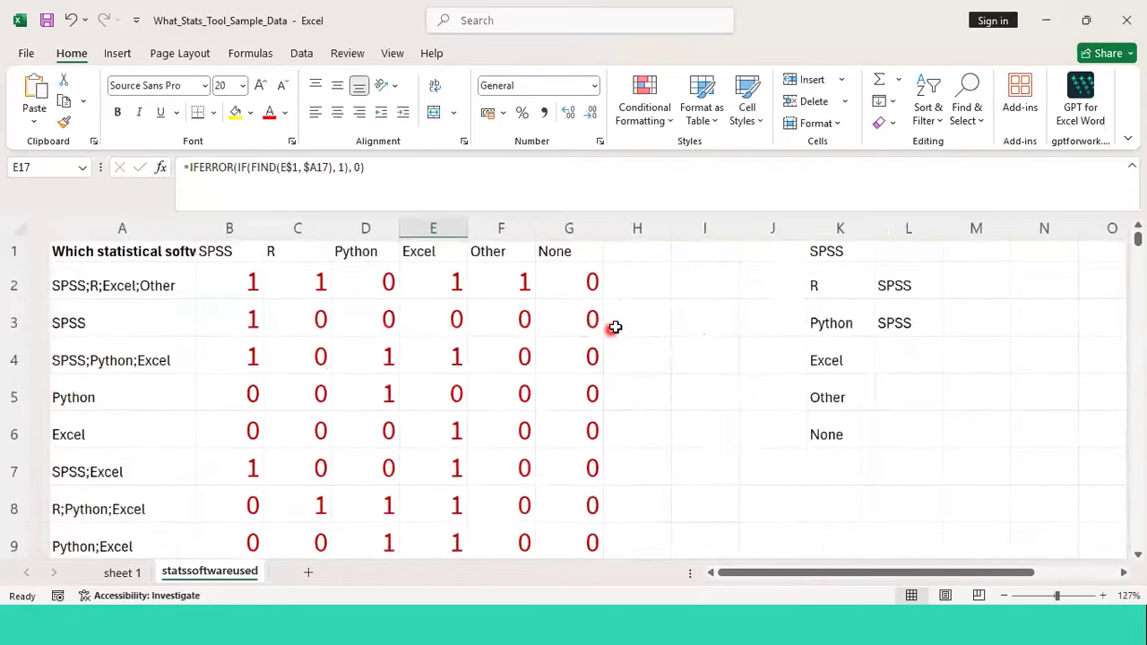
scroll(402, 318, "down", 1)
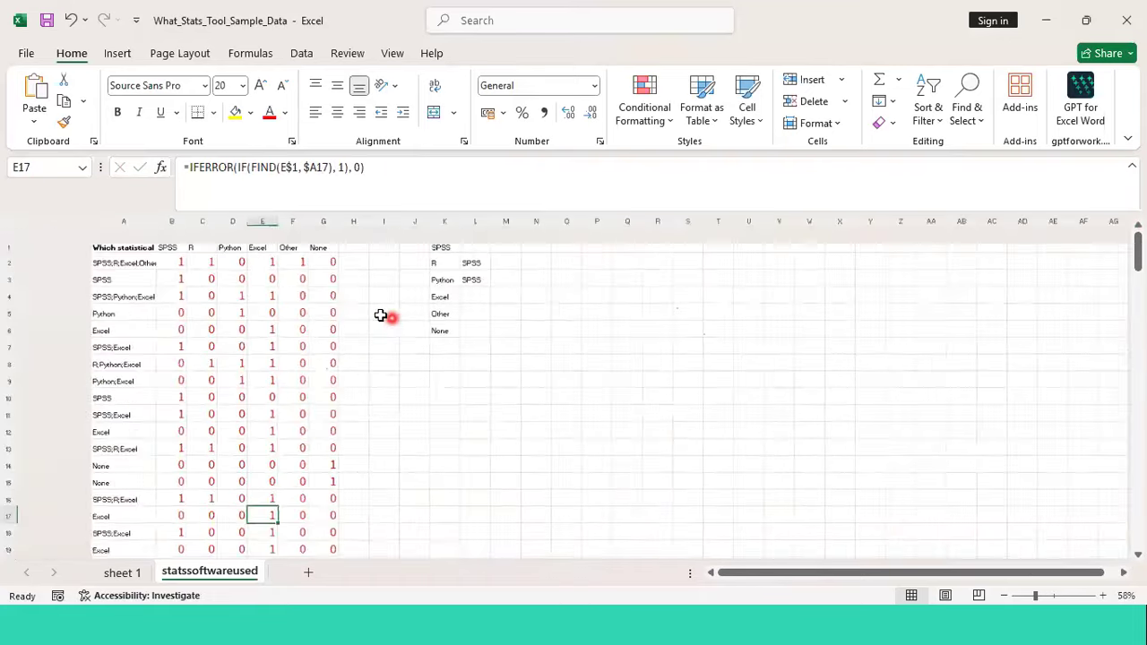
left_click(350, 298)
left_click(373, 328)
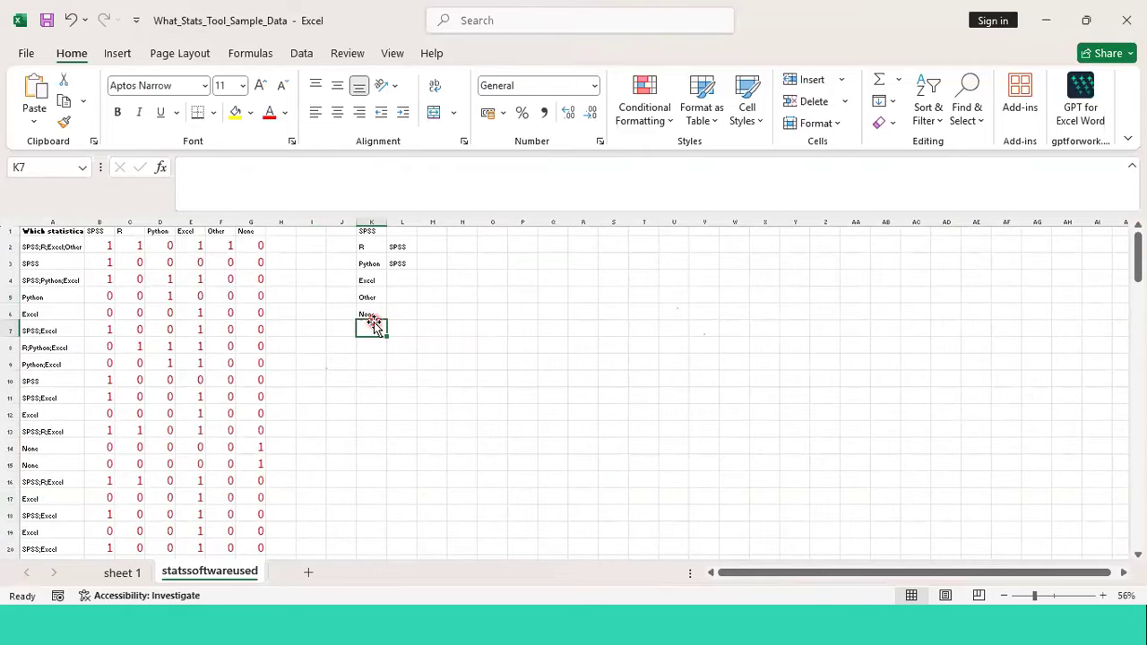
key("shift+Up")
key("shift+Up")
key("shift+Up")
key("shift+Up")
key("shift+Up")
key("shift+Up")
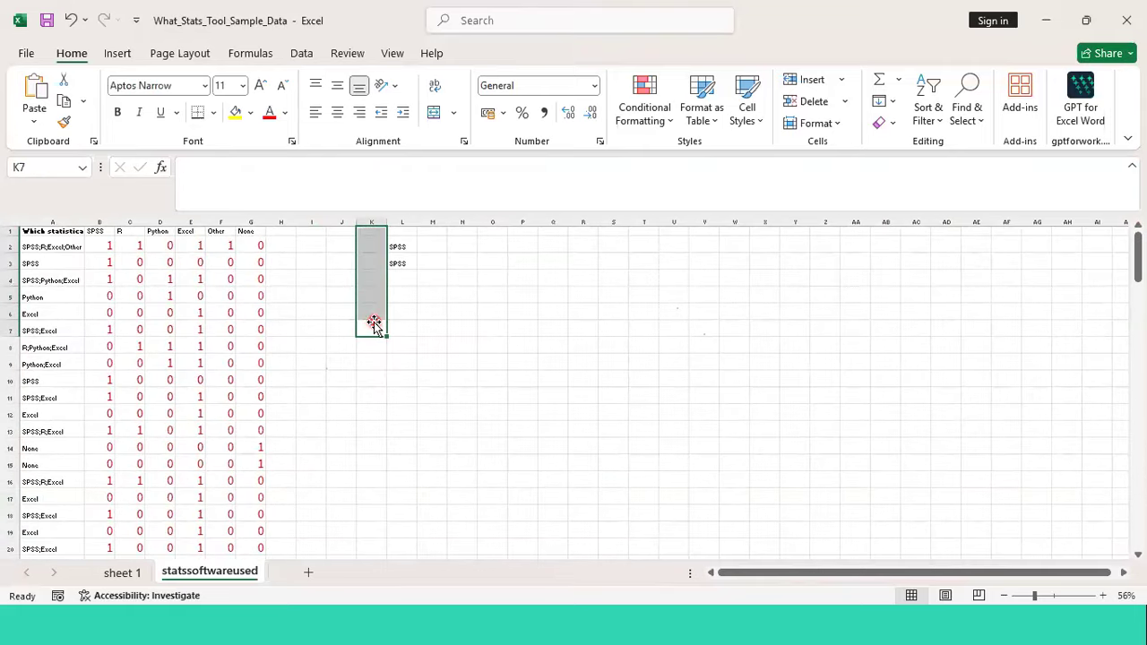
Clear the SPSS example entries in L1:L7
key("ctrl+z")
key("shift+Up")
key("shift+Up")
key("shift+Up")
key("shift+Up")
key("shift+Up")
key("shift+Up")
key("ctrl+v")
key("Delete")
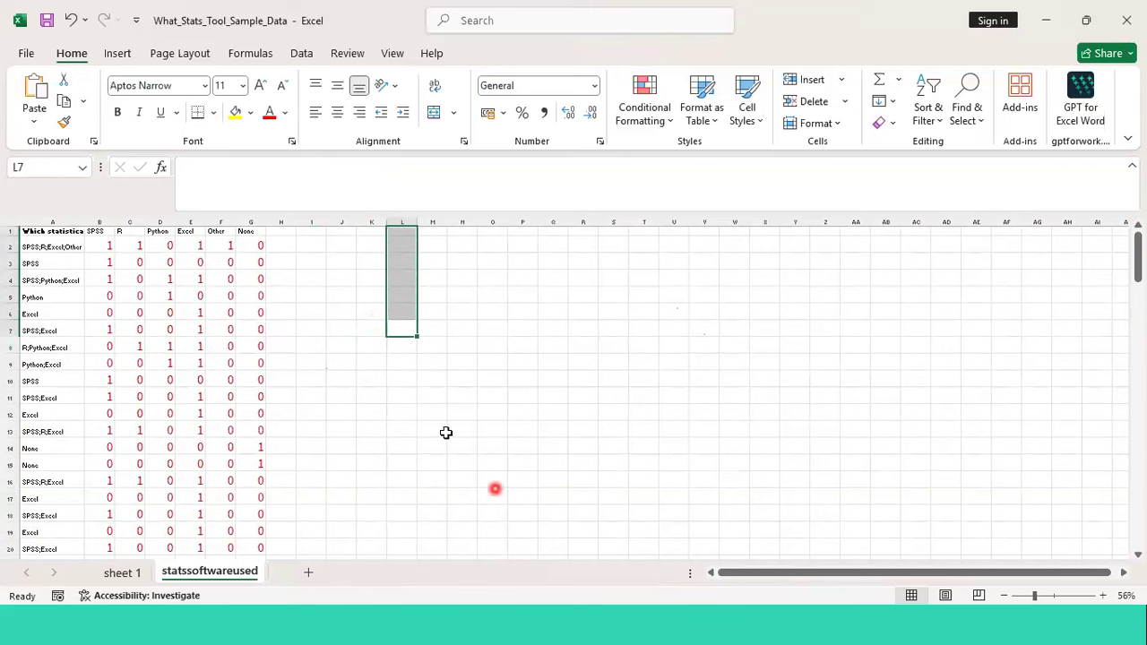
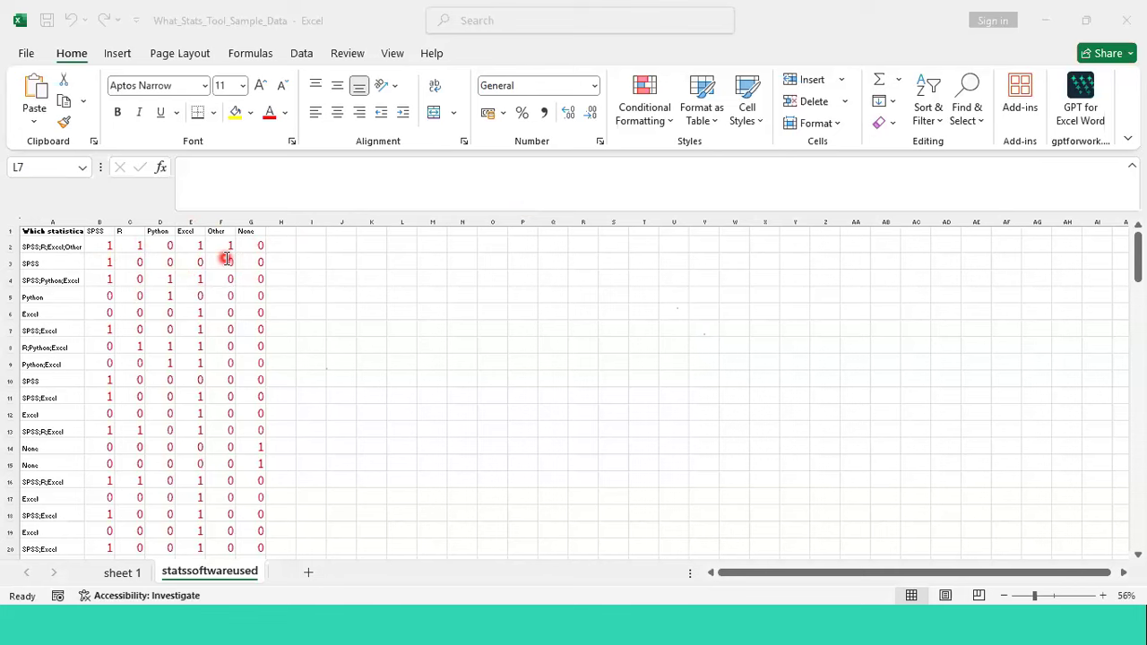
Examine the IFERROR and FIND formula in cell G2 under the None heading
left_click(307, 270)
left_click(307, 270)
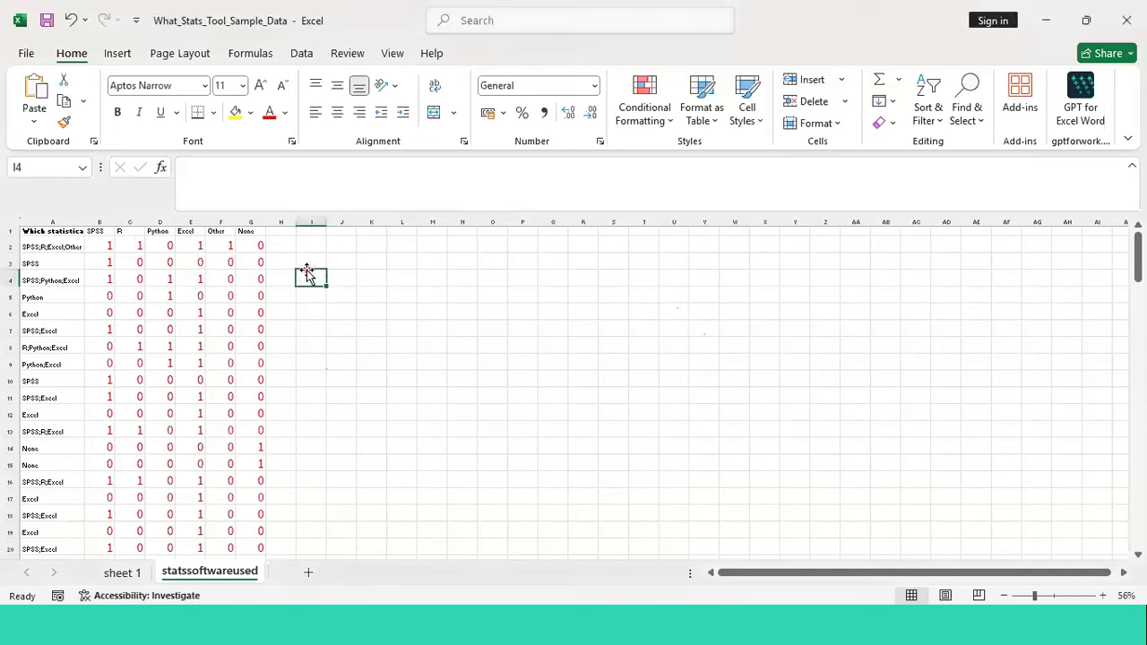
key("Left")
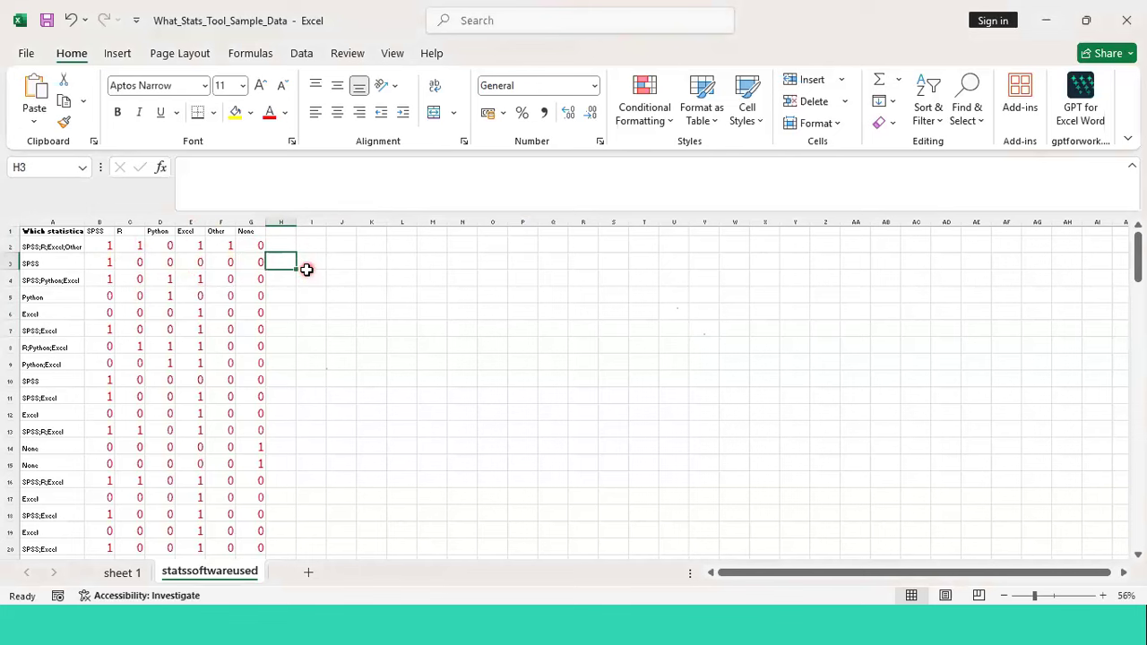
key("Left")
key("Up")
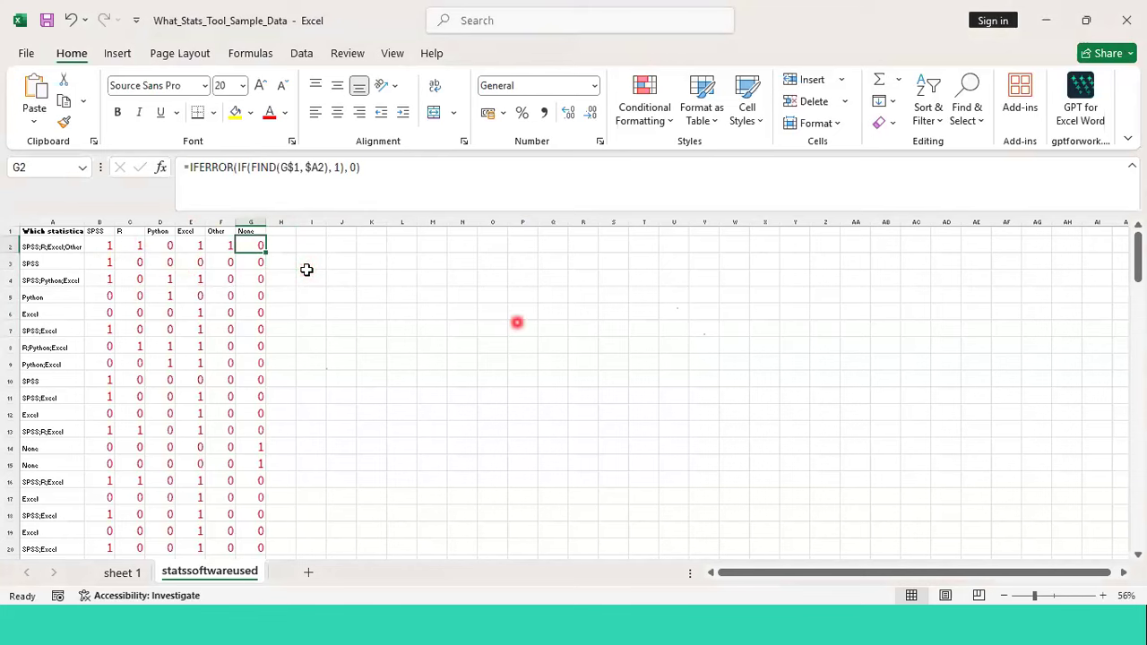
left_click(517, 323)
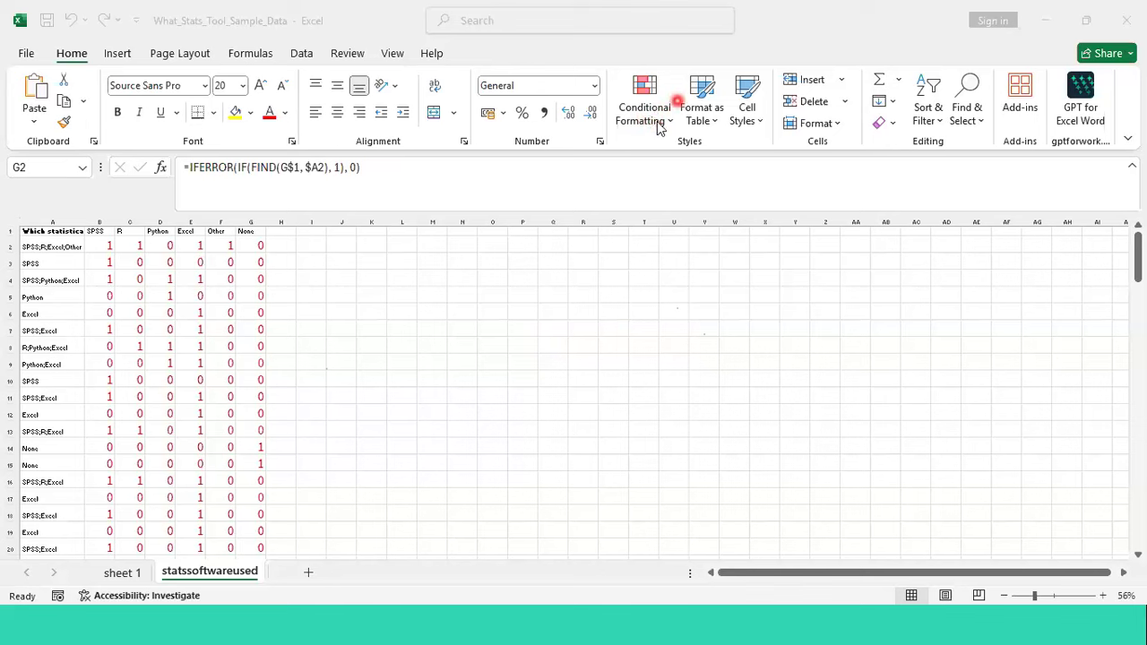
left_click(243, 299)
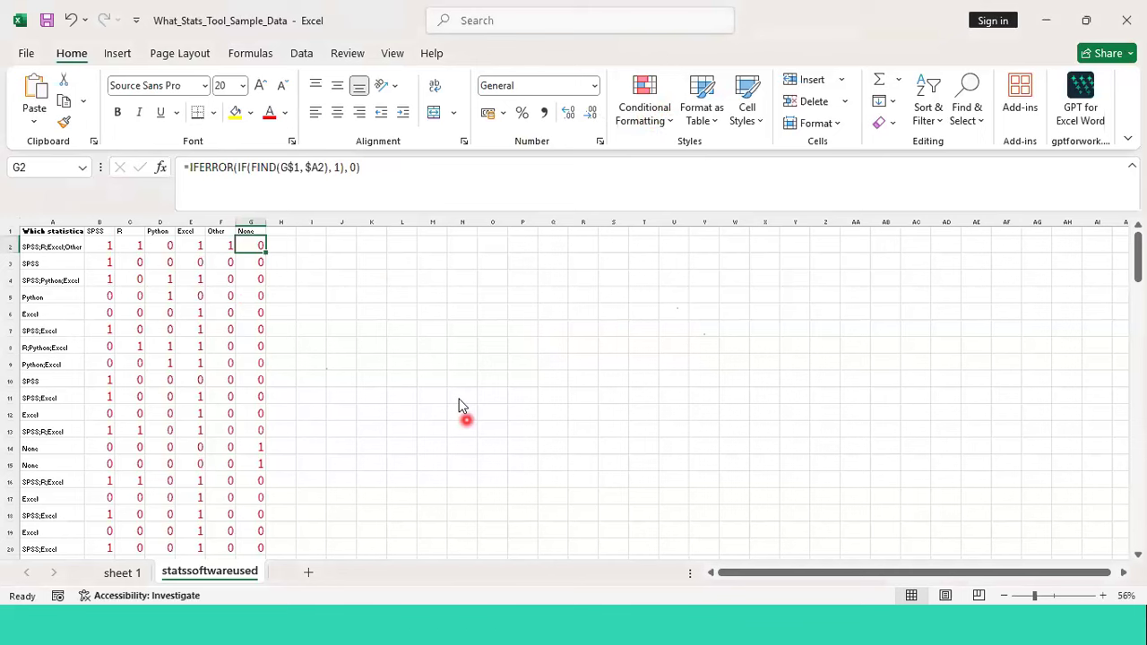
left_click(499, 481)
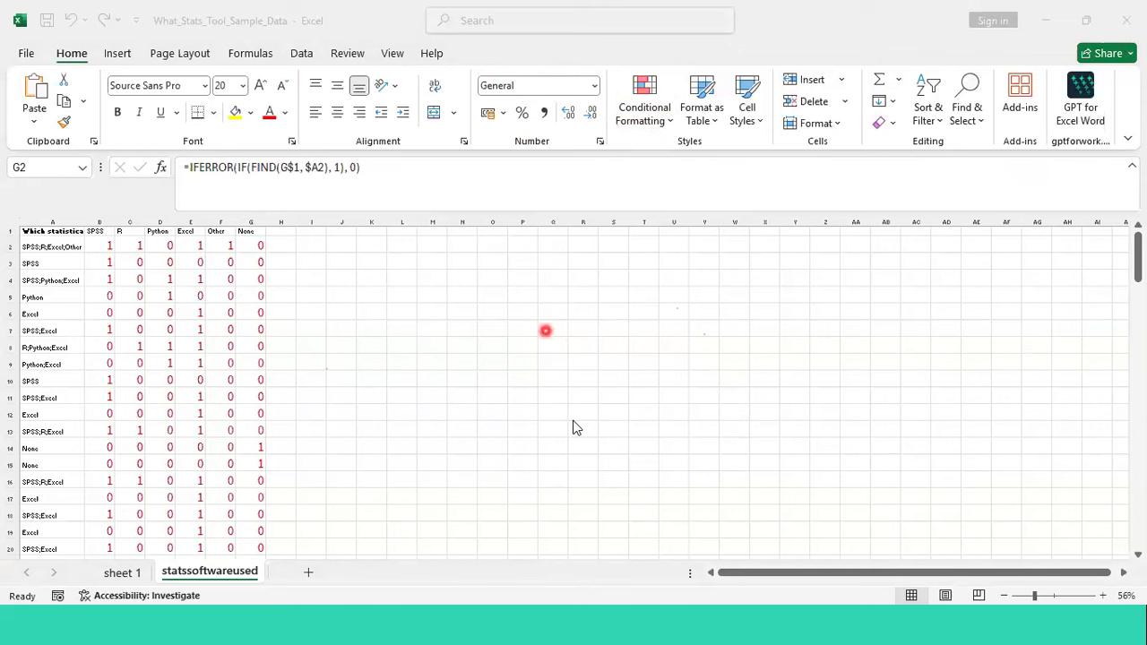
key("XF86AudioRaiseVolume")
Examine the first survey response in cell A2 at high magnification
key("Up")
key("Right")
key("Right")
key("Left")
key("Left")
key("Left")
key("Left")
key("Left")
key("Left")
key("Left")
key("Left")
key("Left")
key("Down")
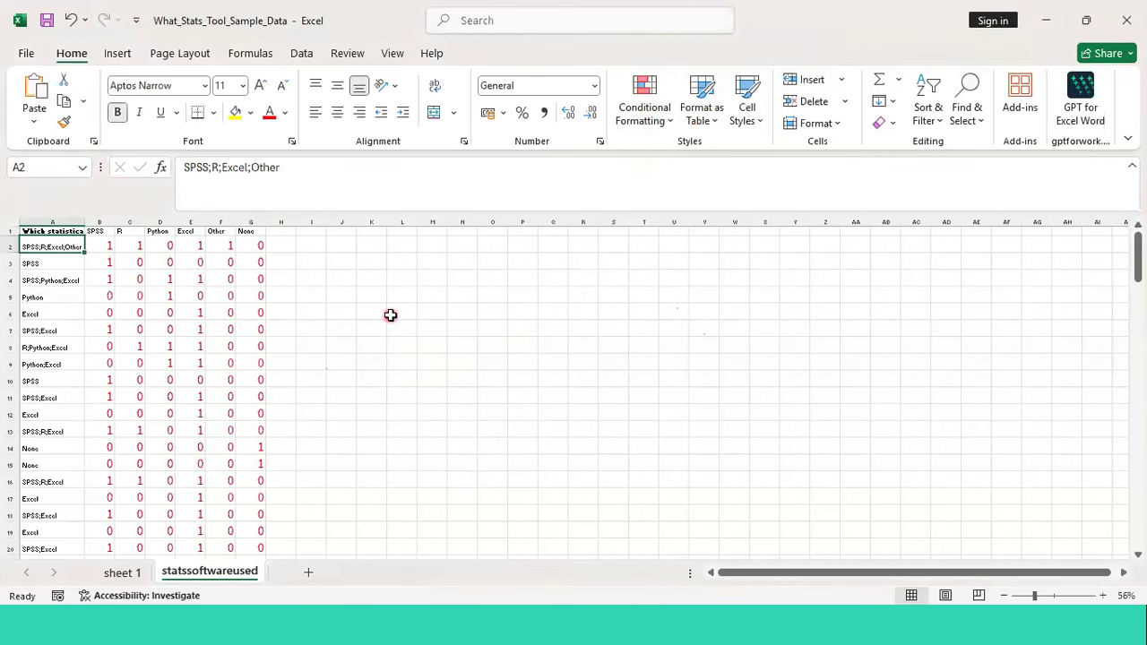
scroll(50, 272, "up", 9, "ctrl")
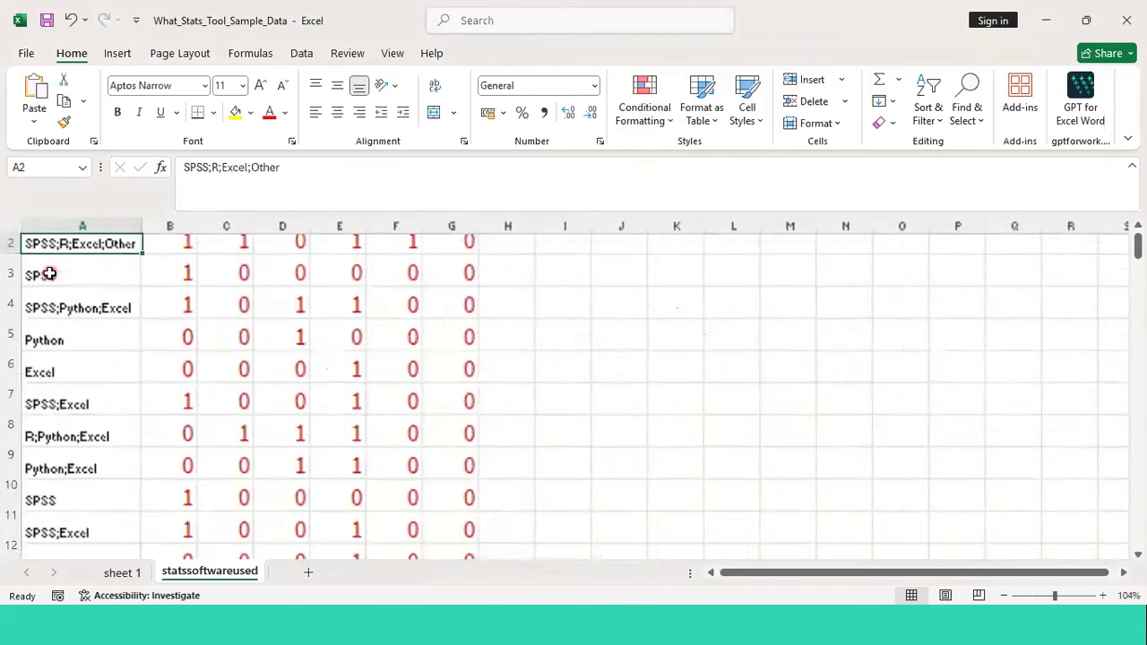
scroll(50, 272, "up", 7, "ctrl")
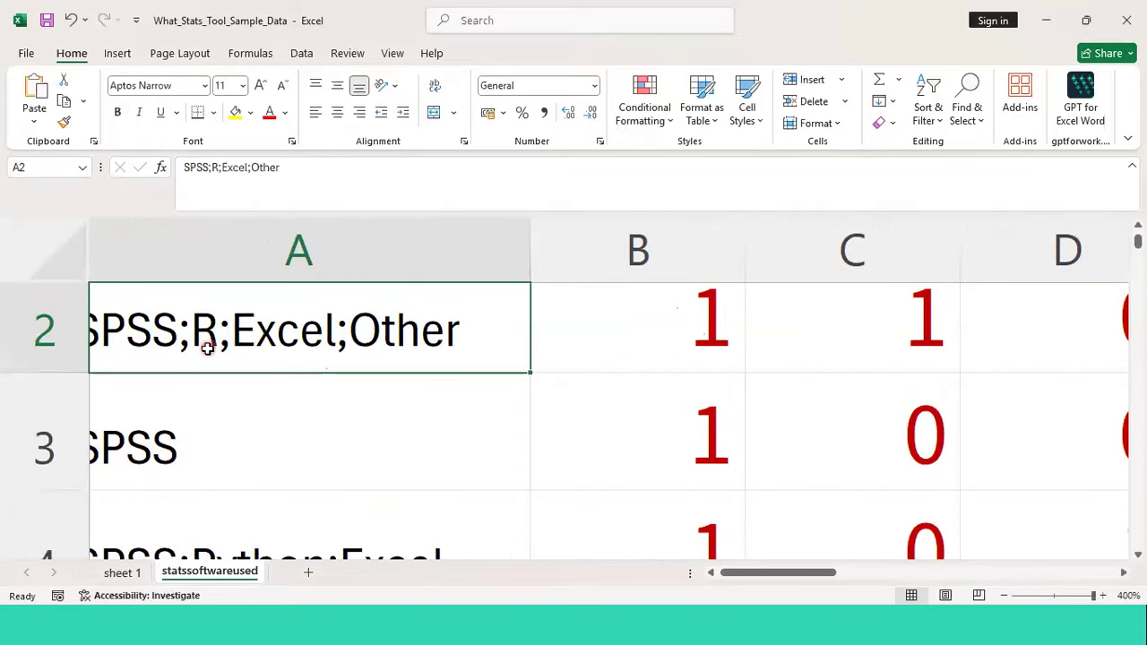
Compare the first response in A2 with the SPSS heading in B1 and the formula in B2
key("Right")
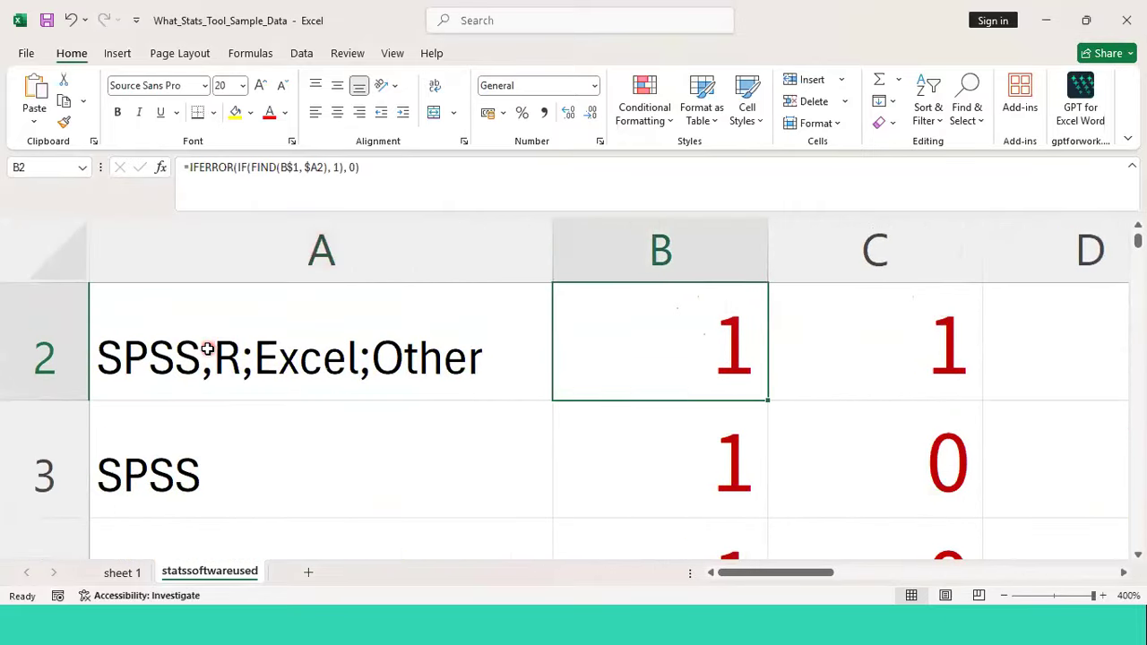
key("Right")
key("Right")
key("Up")
key("Left")
key("Left")
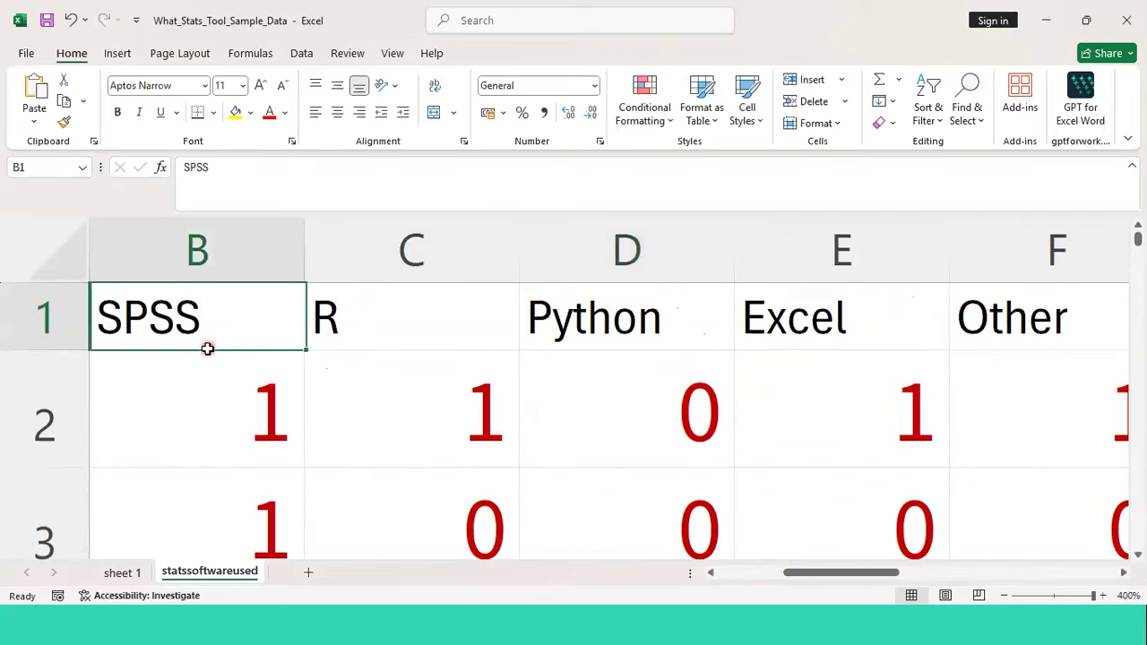
key("Left")
key("Right")
key("Left")
key("Down")
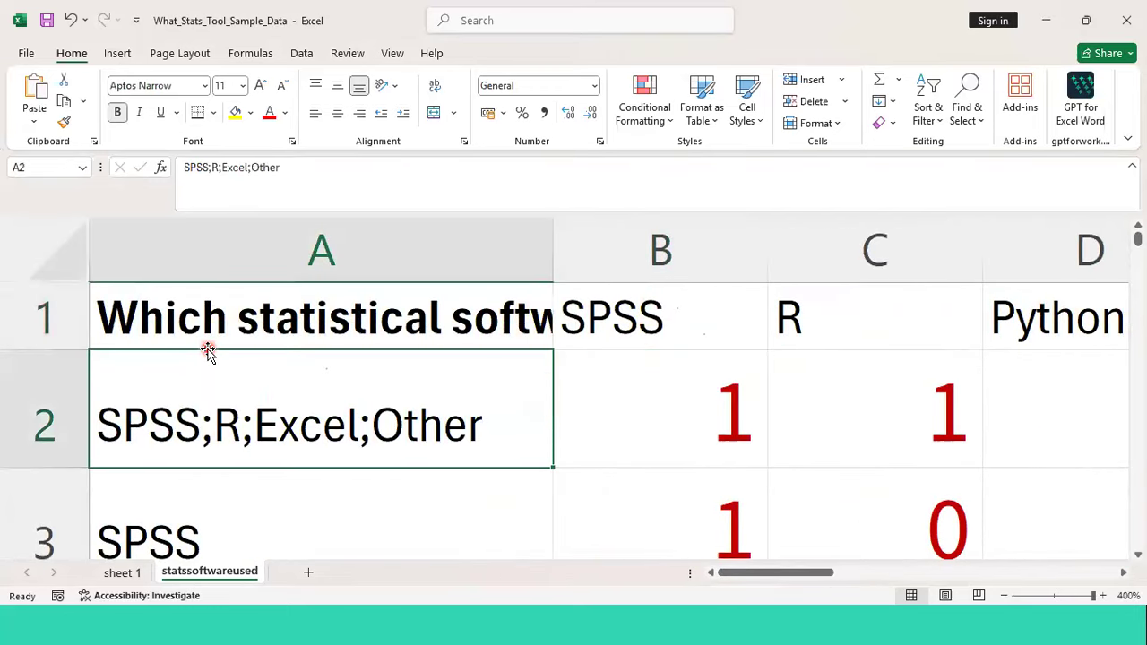
Compare the software named in A2 with the R, Python and Excel headings and the formula in C2
key("Right")
key("Right")
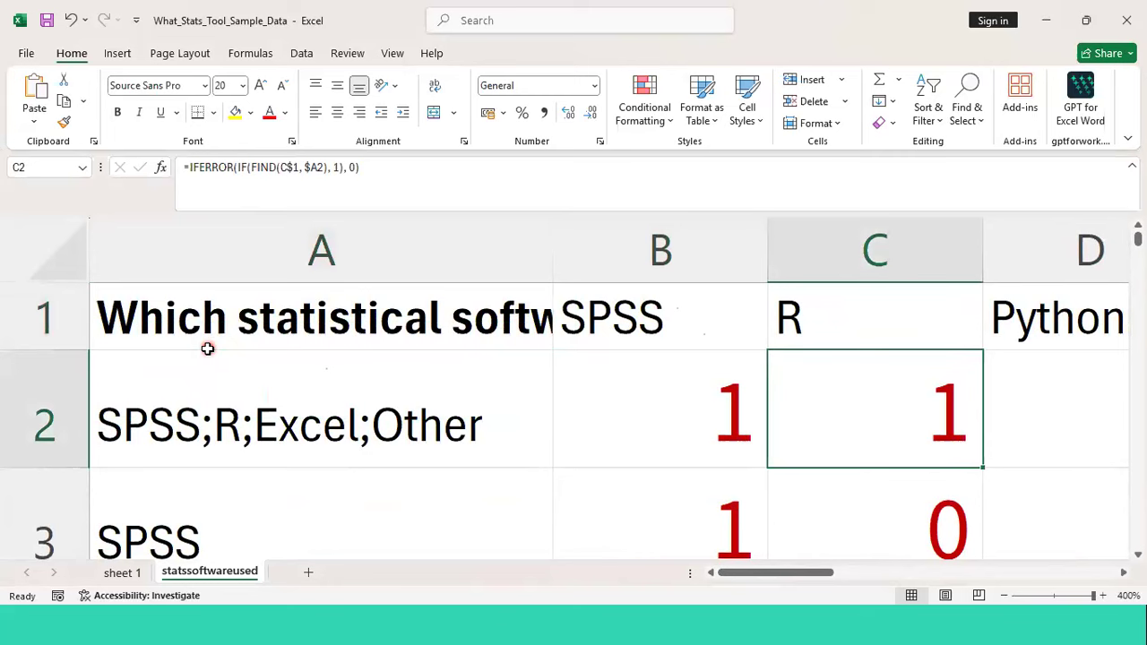
key("Up")
key("Right")
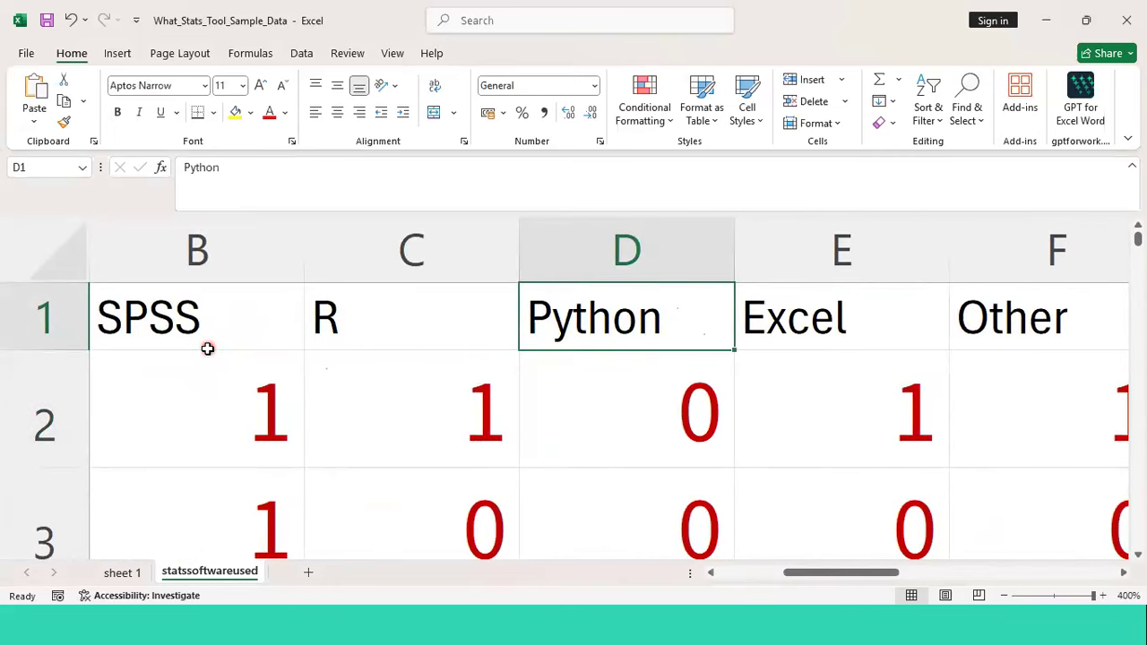
key("Left")
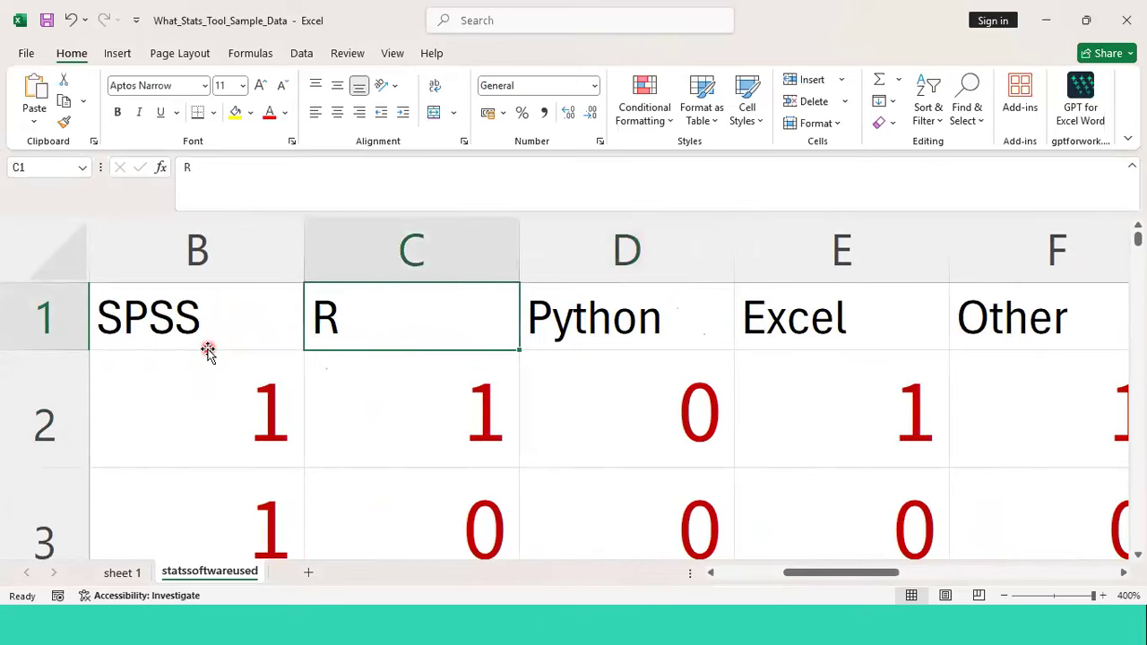
key("Left")
key("Left")
key("Down")
key("Right")
key("Right")
key("Up")
key("Right")
key("Right")
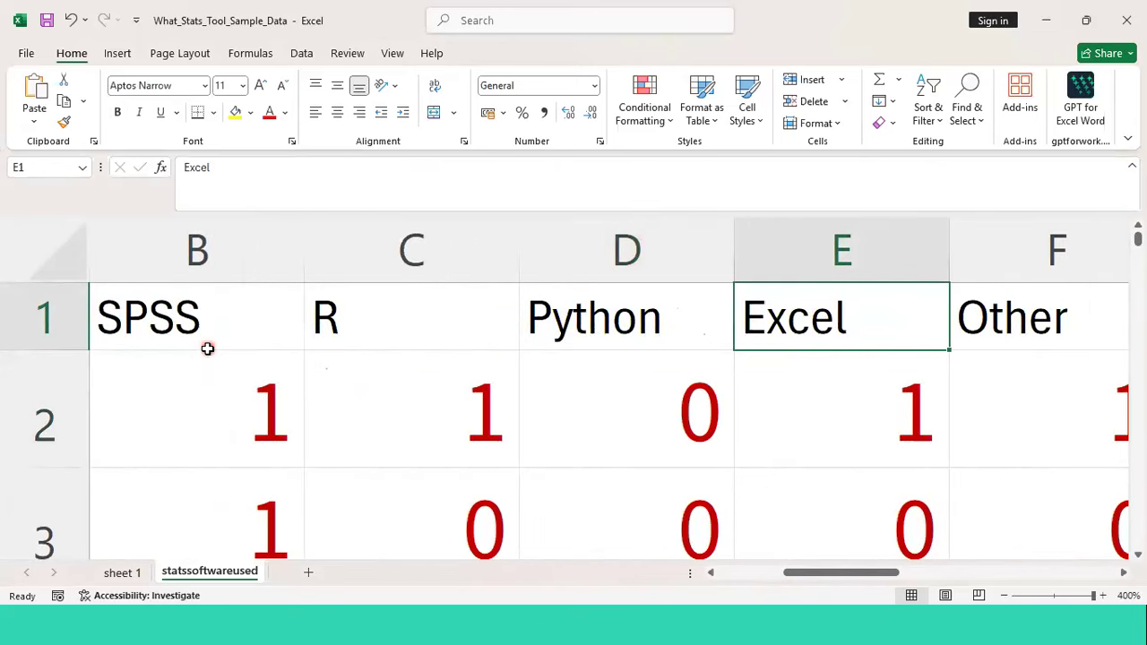
key("Left")
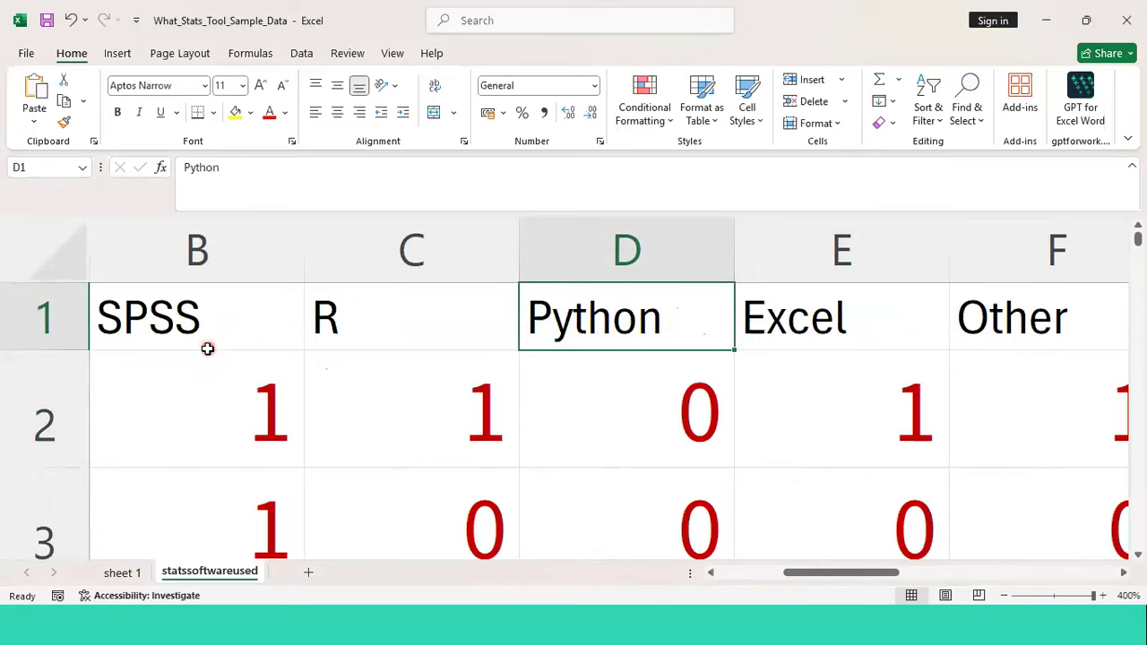
Review the response entries in A2 and A3 against the question heading in A1 and the SPSS heading in B1
key("Left")
key("Left")
key("Left")
key("Down")
key("Down")
key("Up")
key("Up")
key("Right")
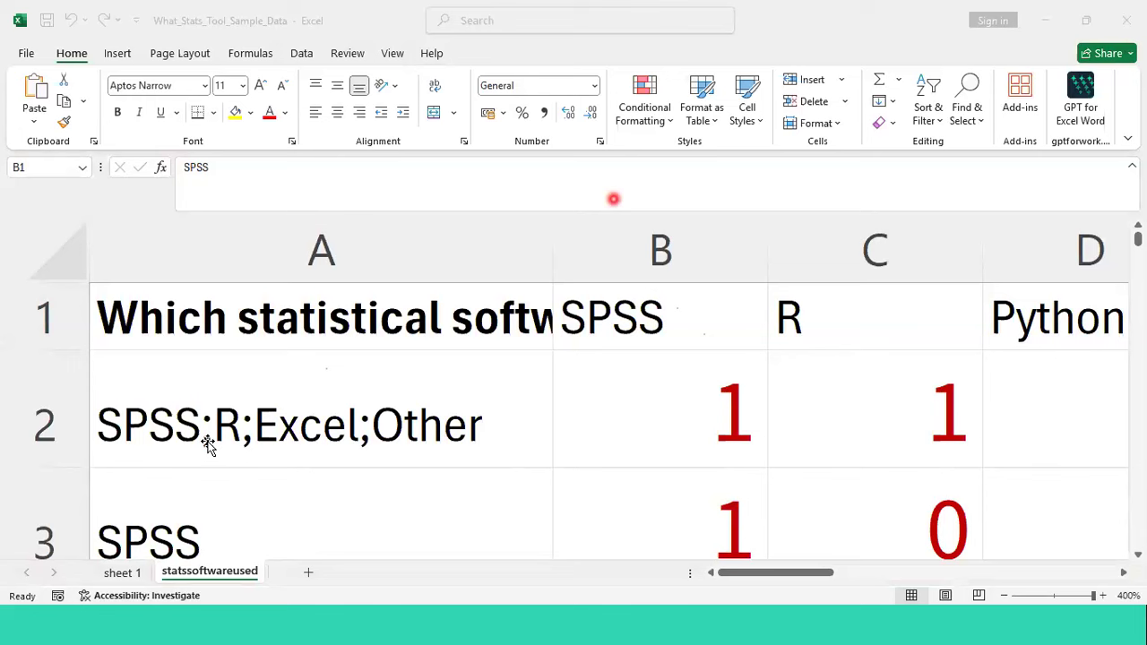
left_click(652, 309)
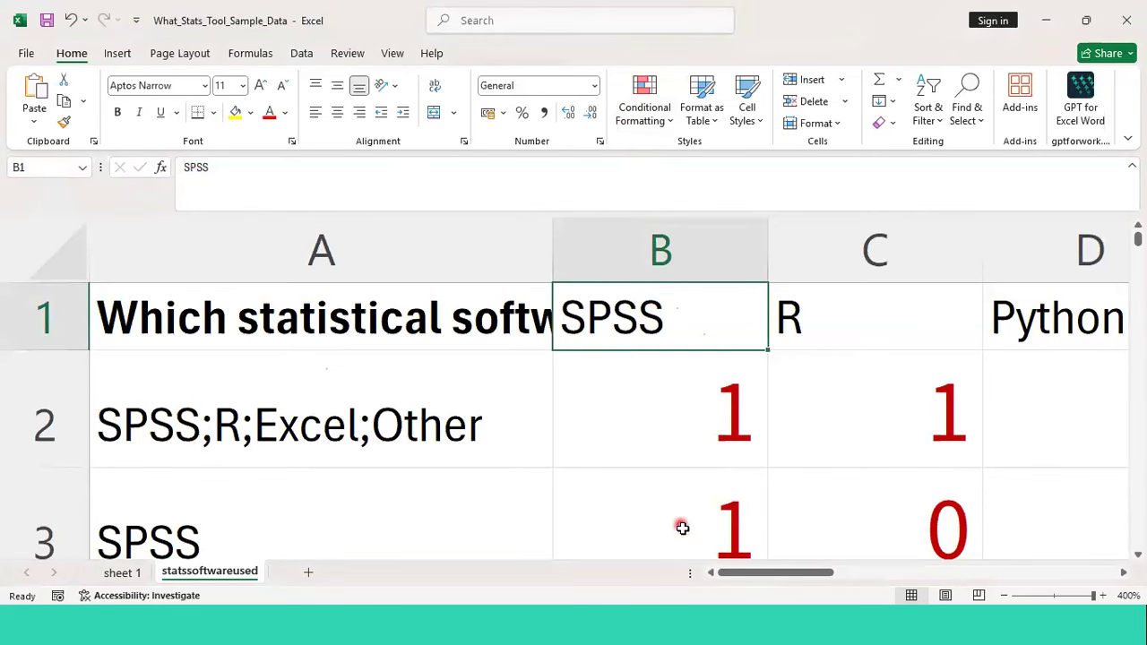
key("alt+Tab")
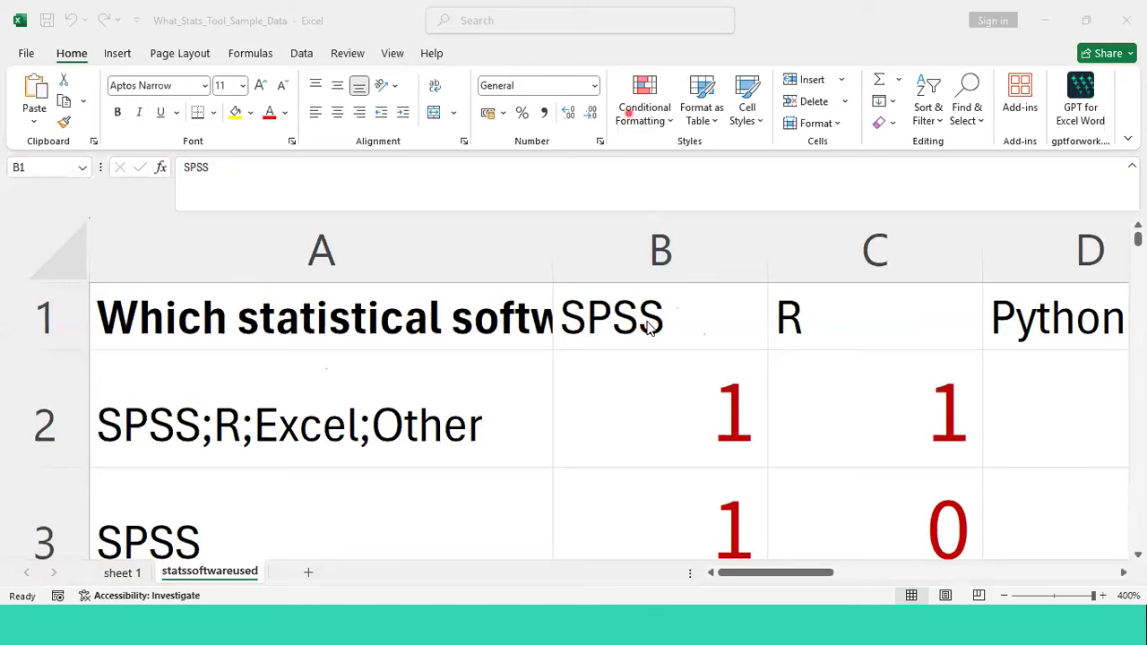
Inspect the formula in B2 and the cells it references, and compare it with the formula in C2
scroll(636, 365, "down", 2)
scroll(636, 366, "down", 8)
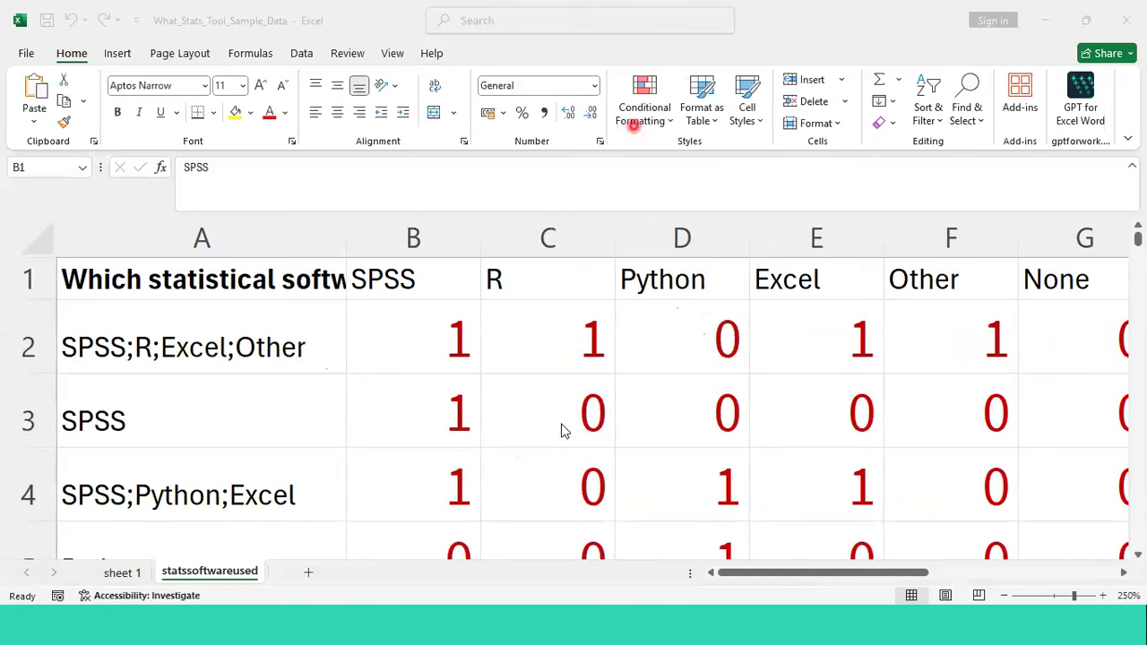
left_click(392, 284)
key("Left")
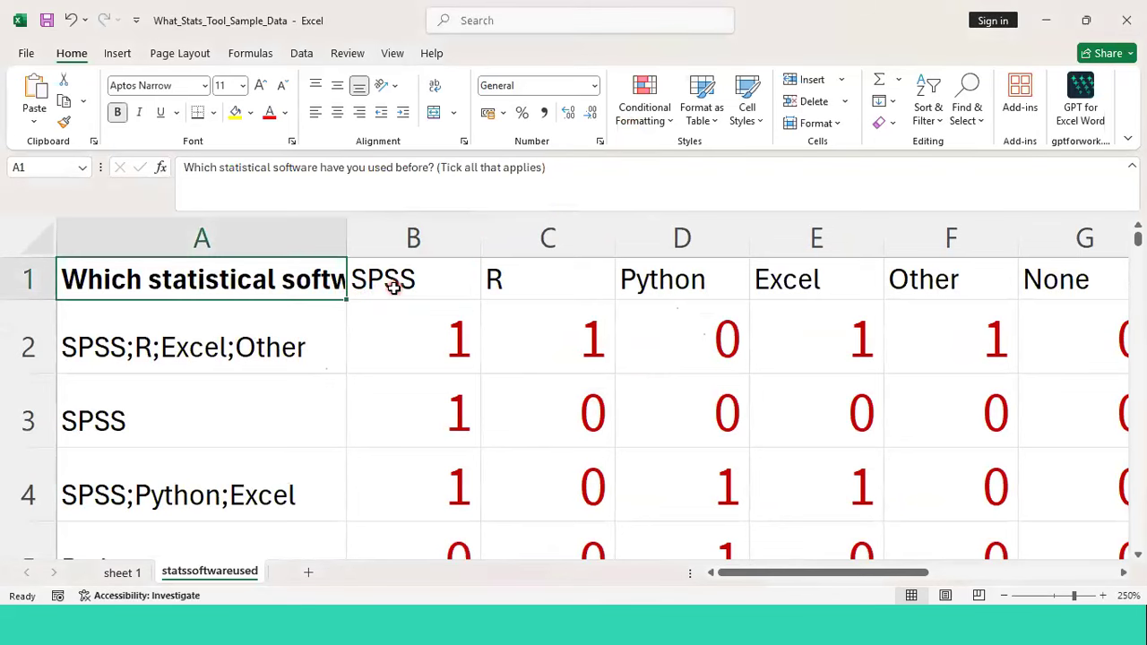
left_click(393, 285)
key("Down")
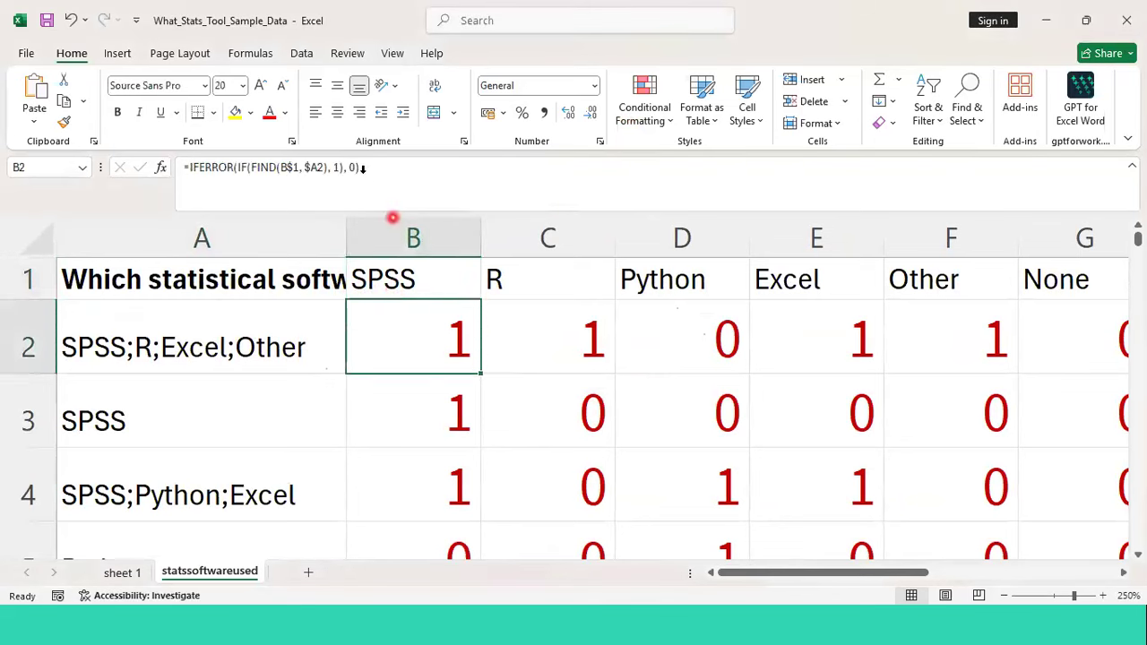
left_click(362, 168)
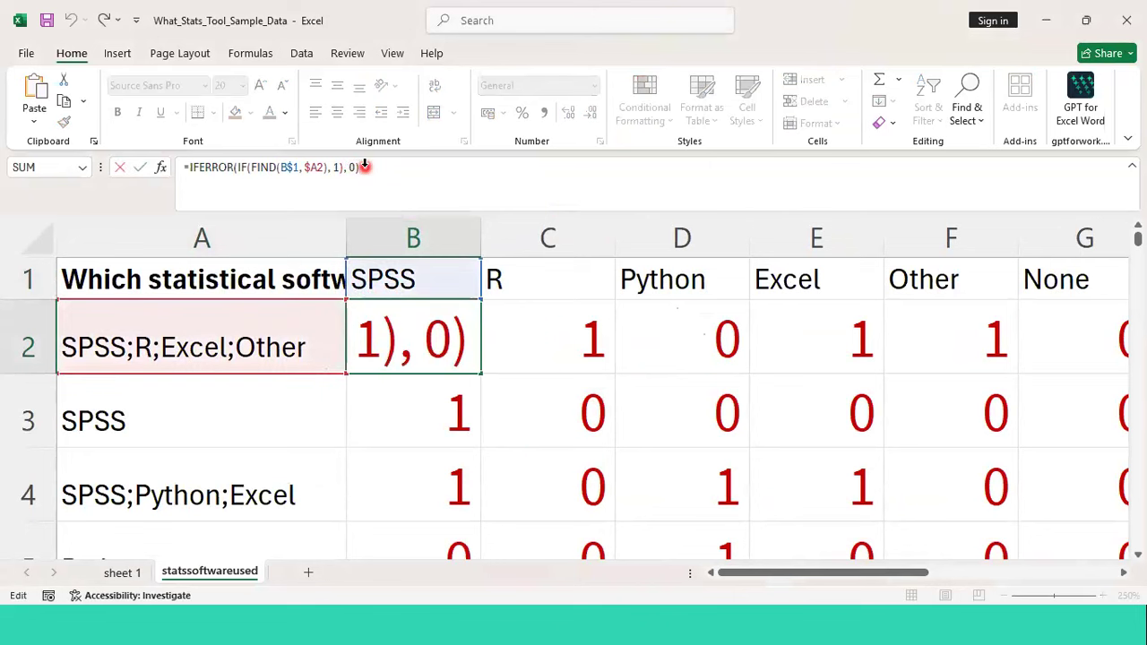
left_click(563, 349)
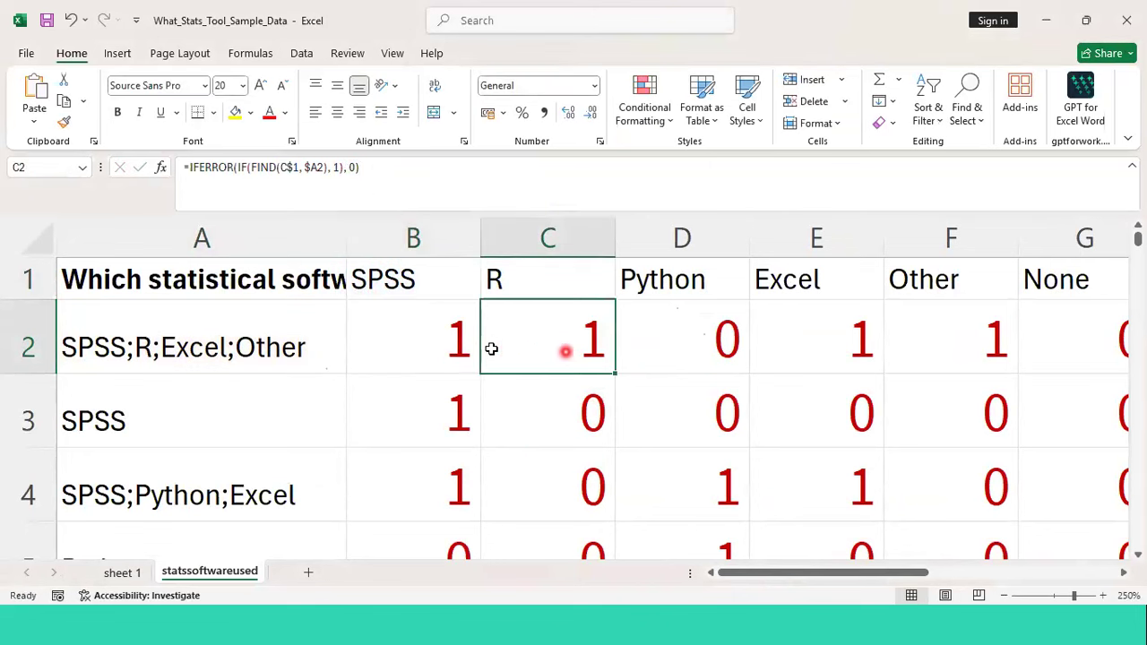
left_click(439, 346)
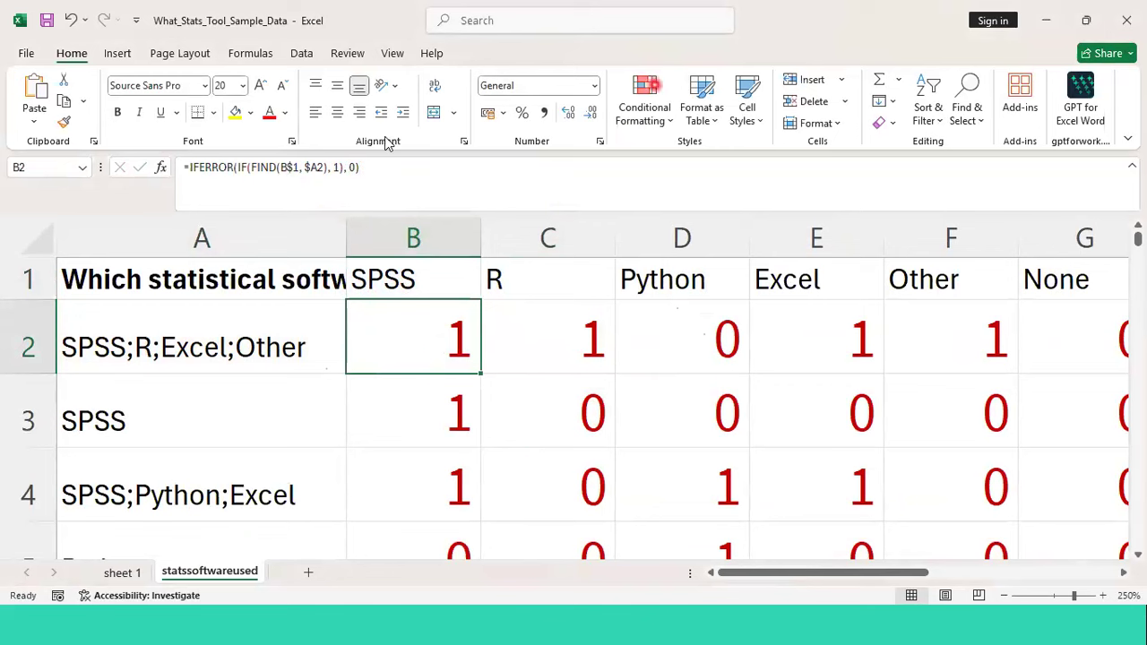
left_click(661, 96)
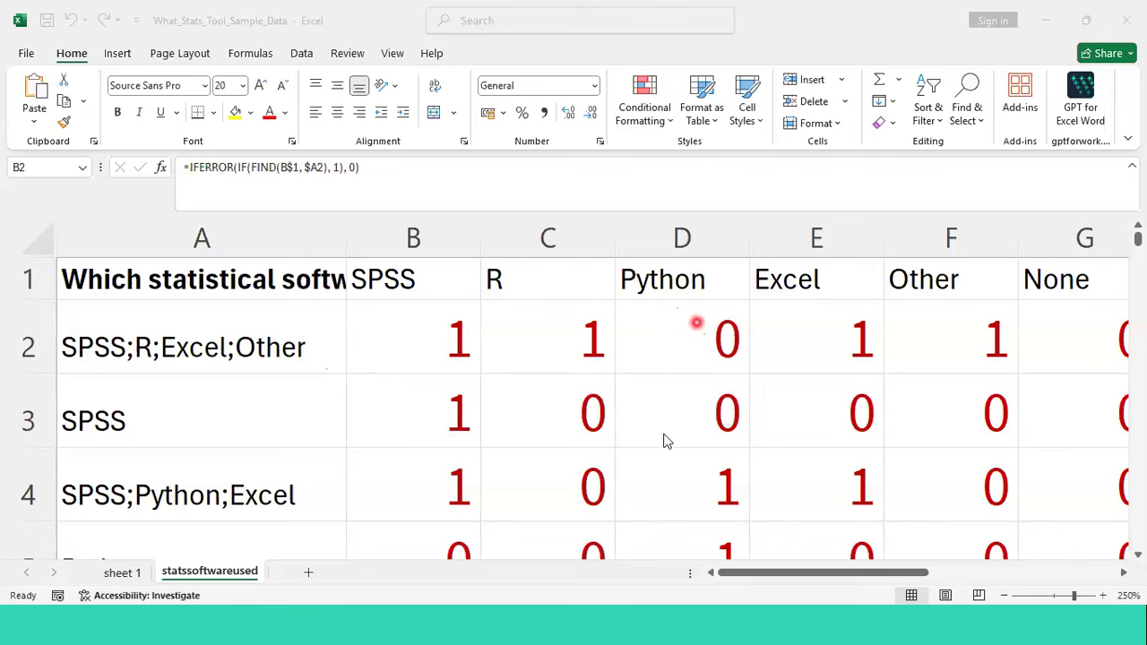
key("Escape")
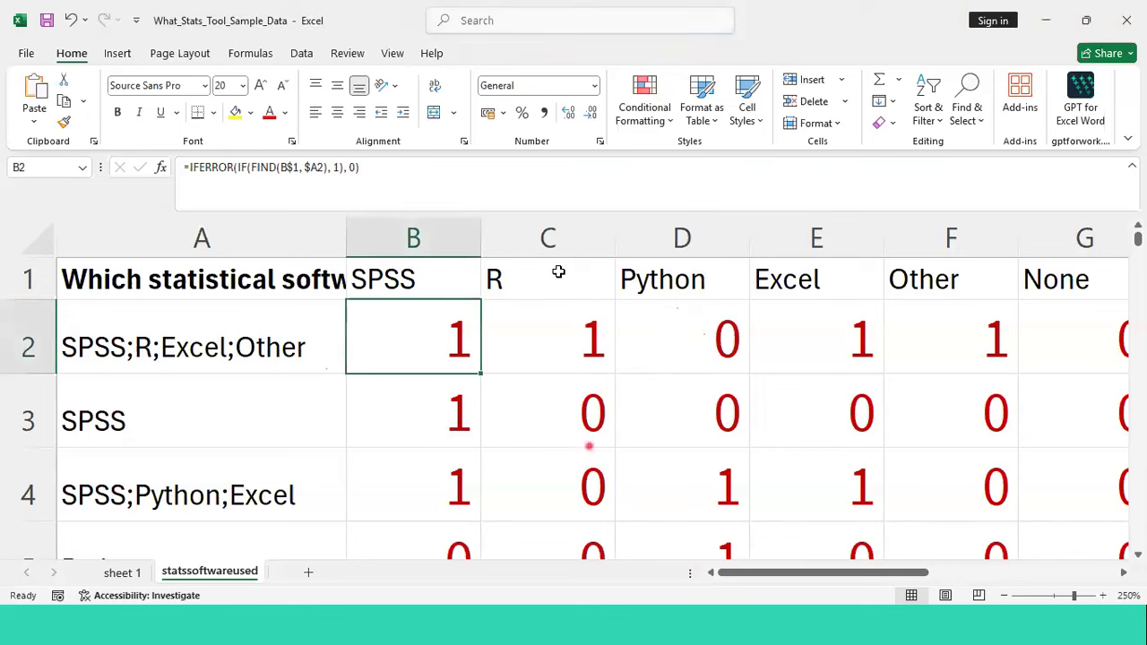
left_click(478, 392)
left_click(526, 357)
key("Left")
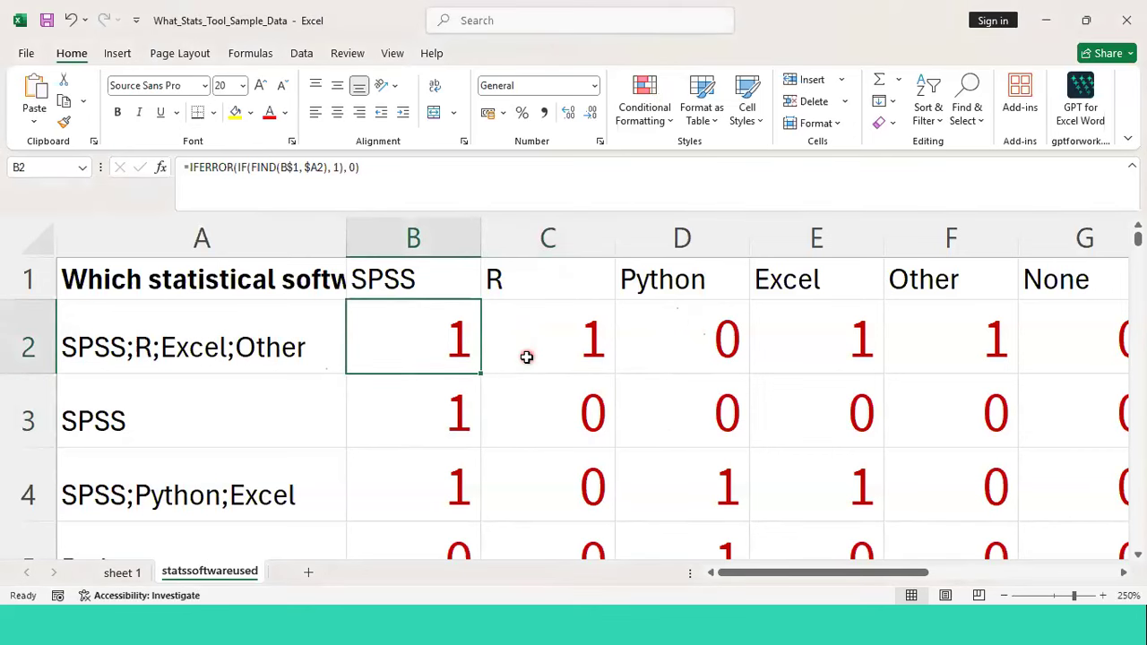
scroll(526, 356, "down", 10)
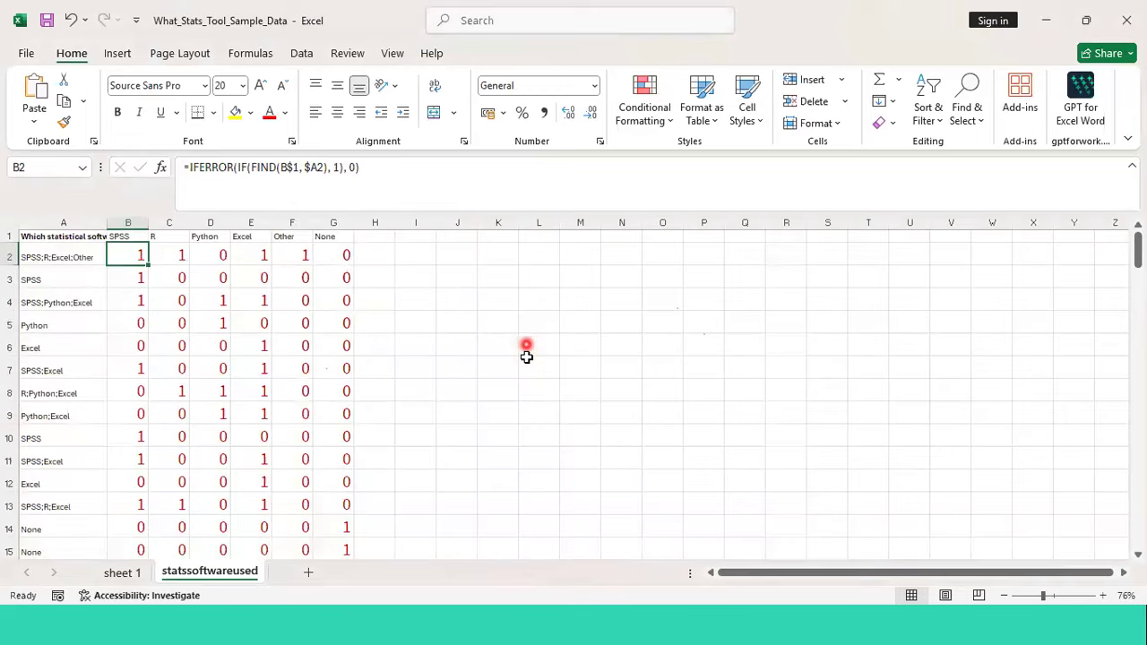
left_click(183, 258)
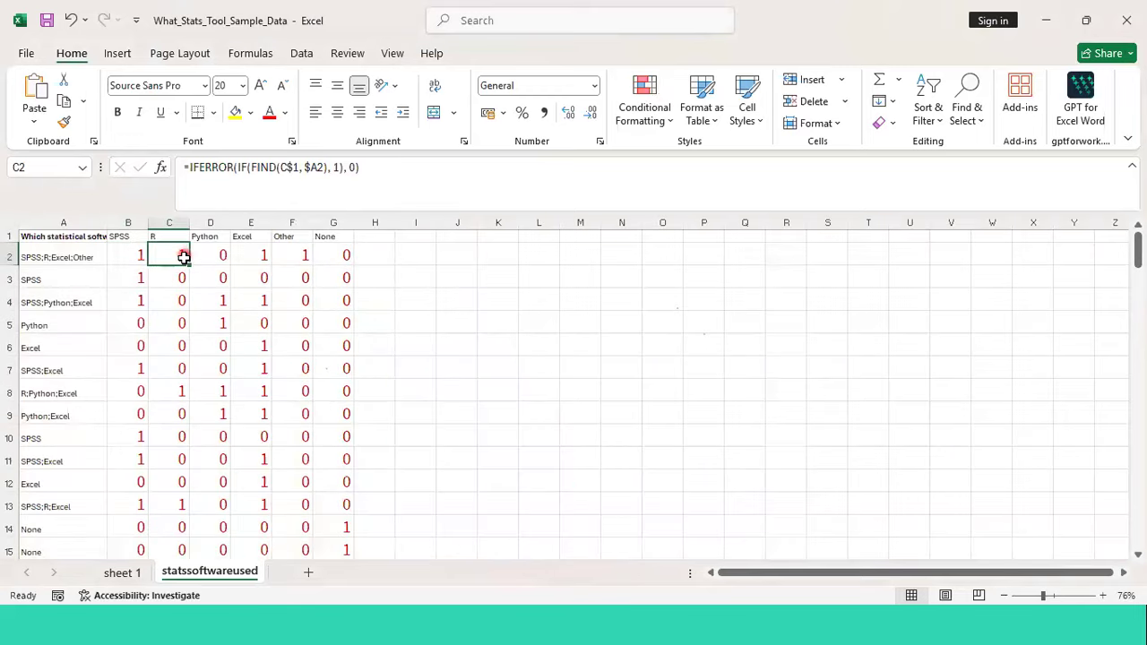
scroll(183, 257, "up", 10)
key("Left")
key("Up")
scroll(183, 254, "up", 6)
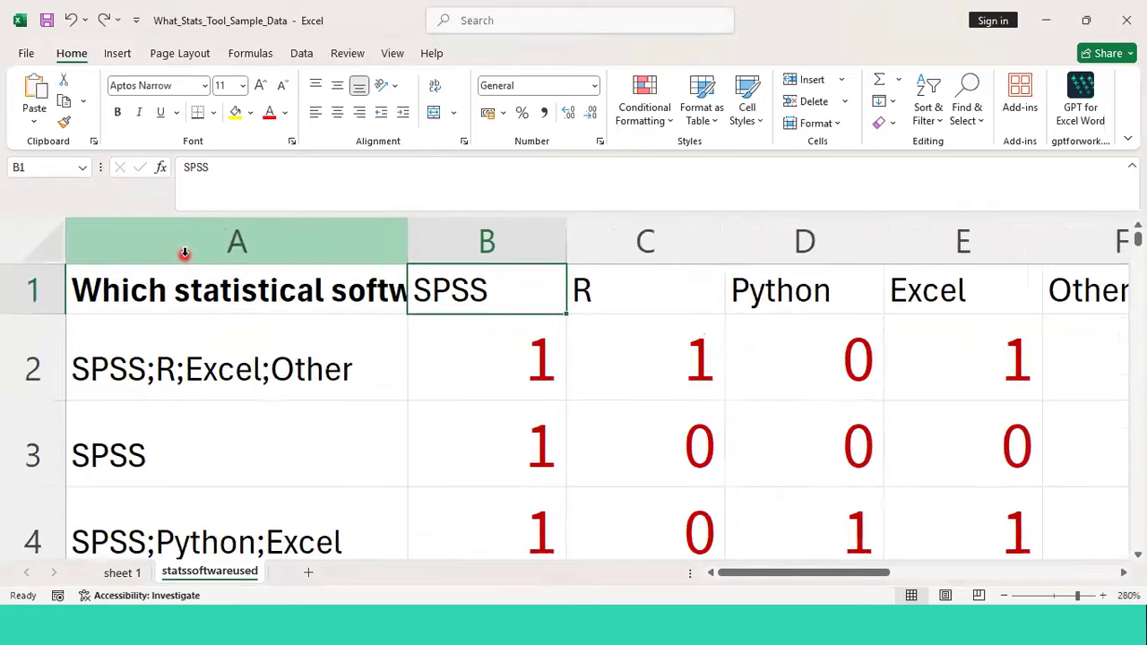
Undo the clearing of the lists in columns K and L, the fill-down of the row 2 formulas, and the L3 entry
key("ctrl+z")
scroll(184, 254, "down", 15)
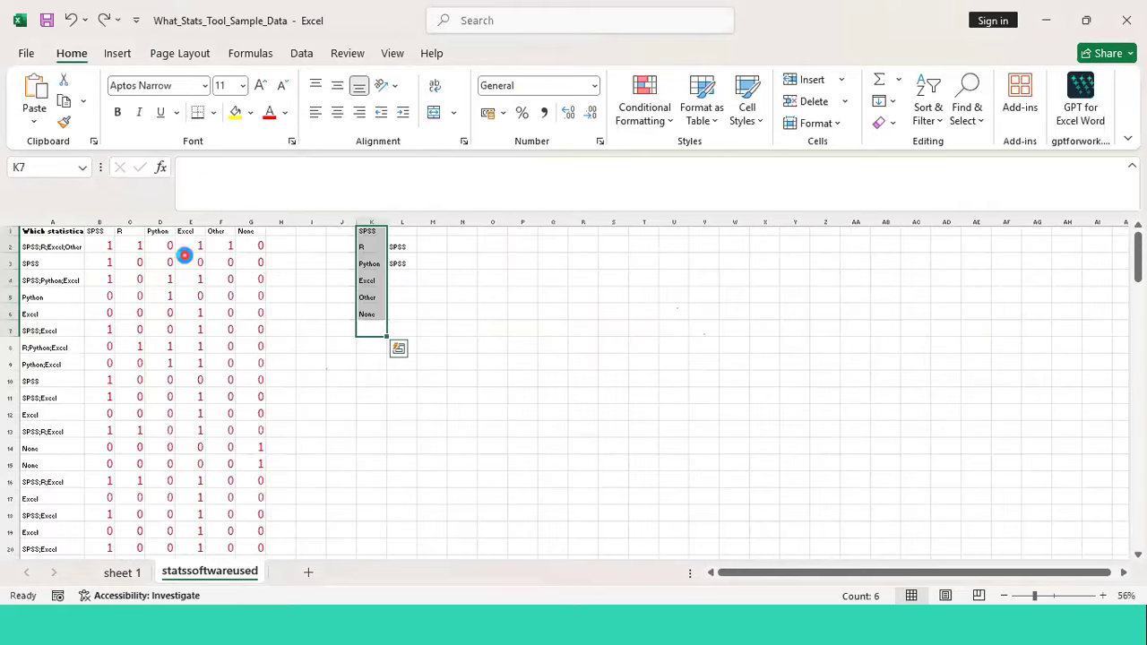
scroll(183, 255, "up", 8)
key("ctrl+z")
key("ctrl+z")
key("ctrl+z")
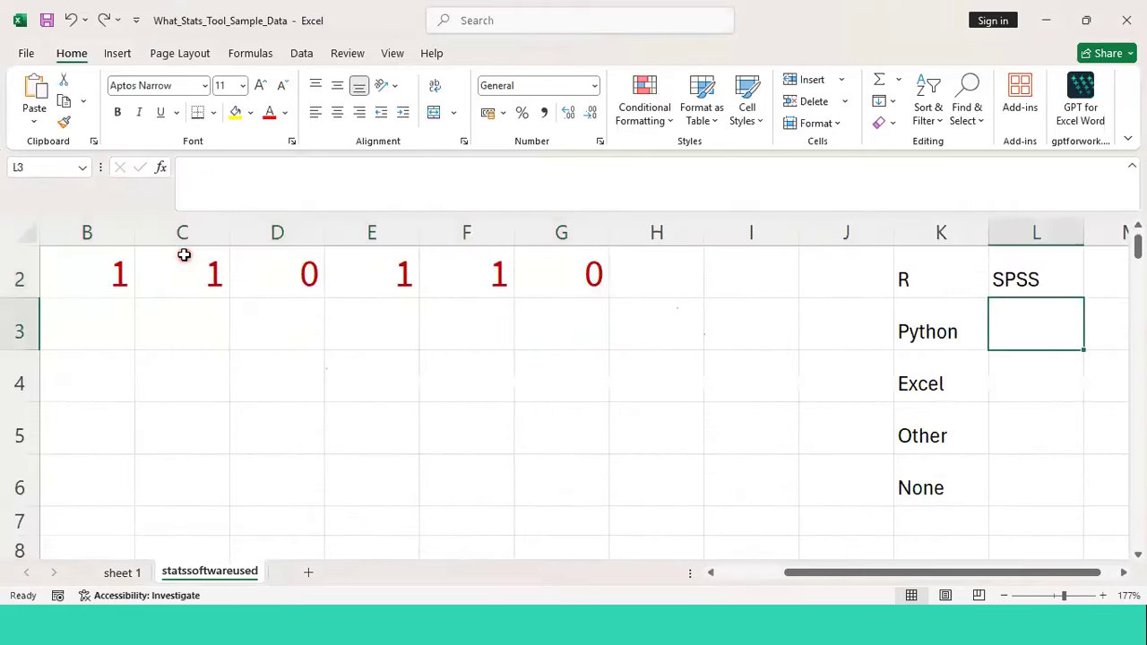
Undo the SPSS entry in L2 and the copies of the formula in C2:G2, and select B2
key("ctrl+z")
key("ctrl+z")
left_click(269, 276)
key("Left")
key("Left")
key("Left")
key("Right")
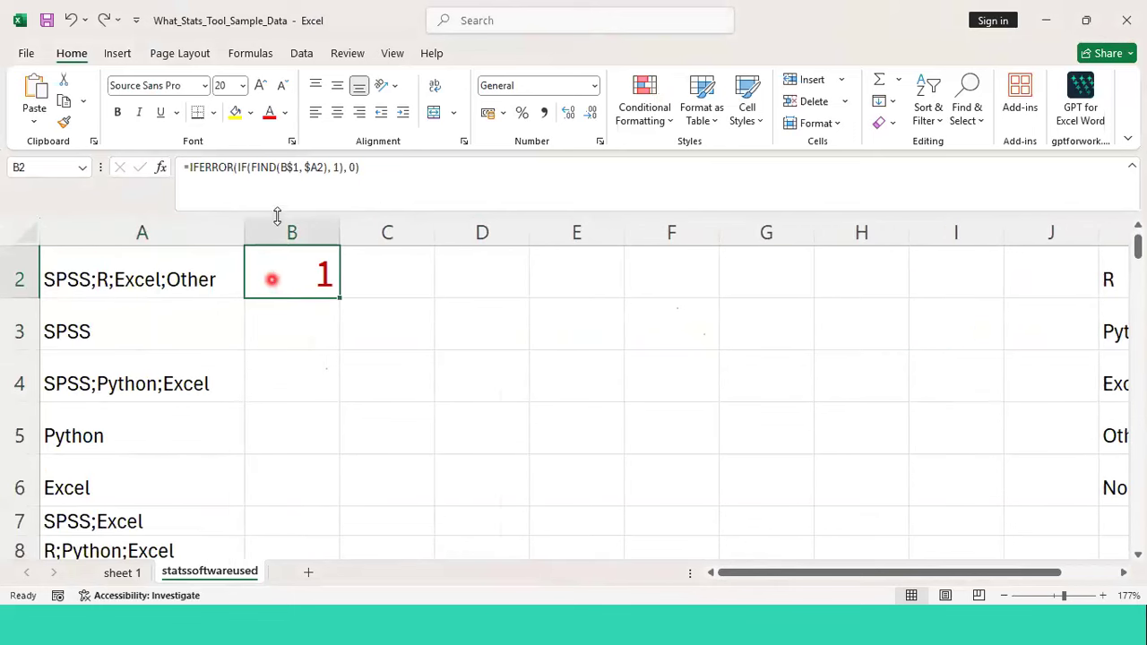
Remove the dollar signs from the B2 formula, making it =IFERROR(IF(FIND(B1, A2), 1), 0)
left_click(288, 167)
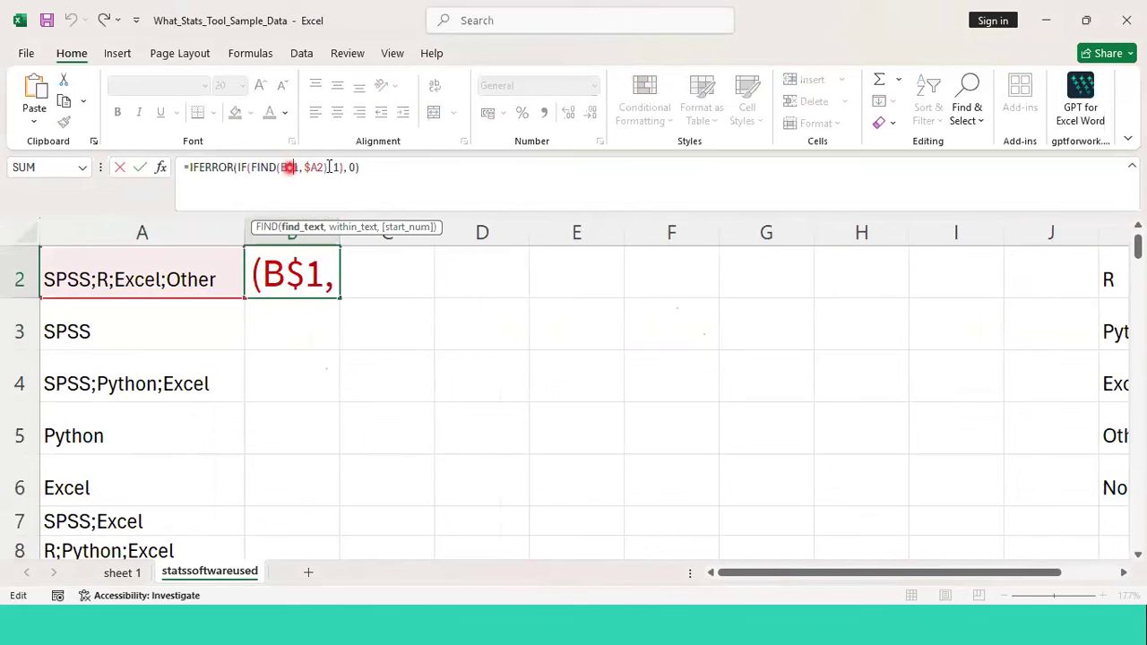
key("BackSpace")
key("Right")
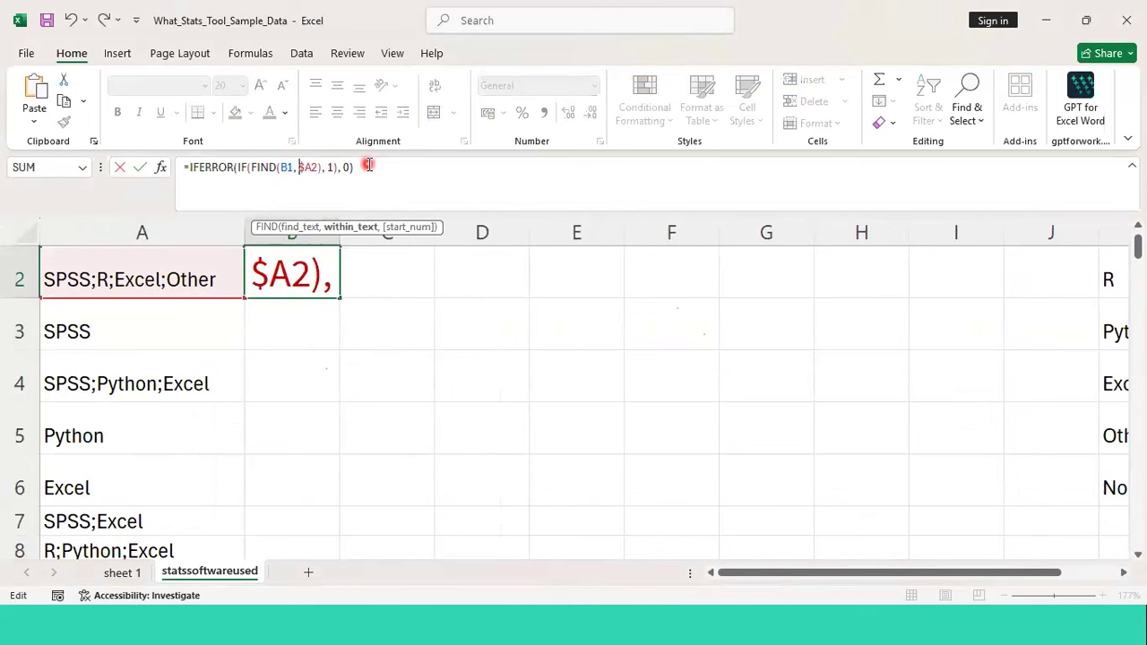
key("Delete")
key("Return")
key("Up")
Try copying the relative-reference formula from B2 across to F2, compare the row with its headings, and undo the copy
left_click_drag(340, 297, 688, 308)
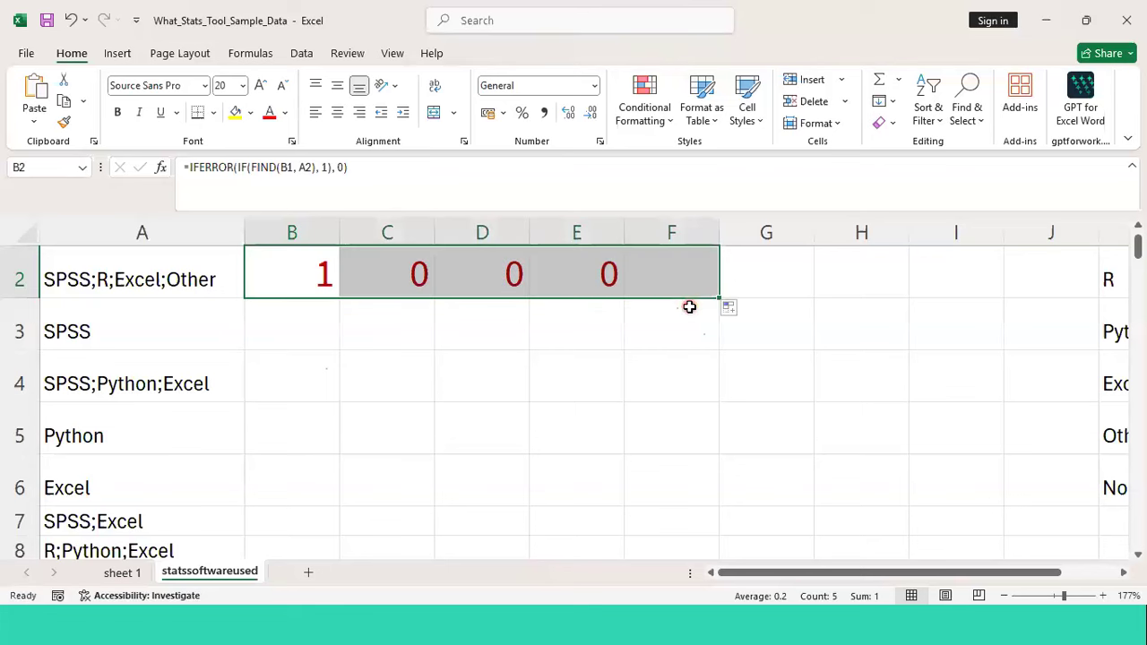
left_click(755, 295)
key("Up")
key("Down")
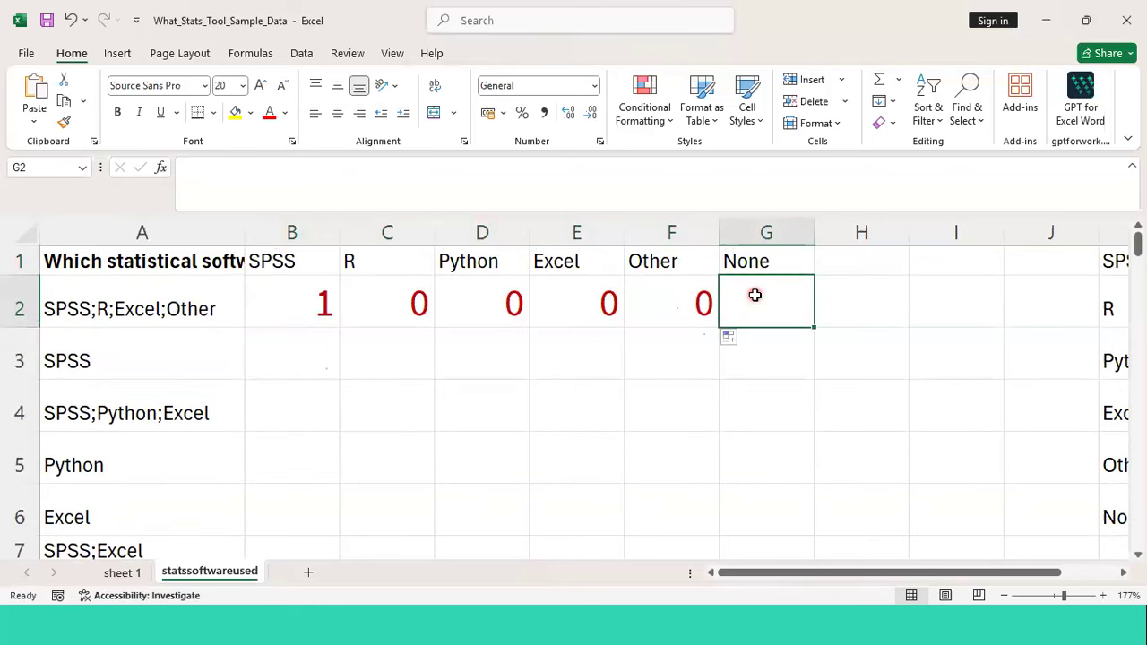
key("ctrl+z")
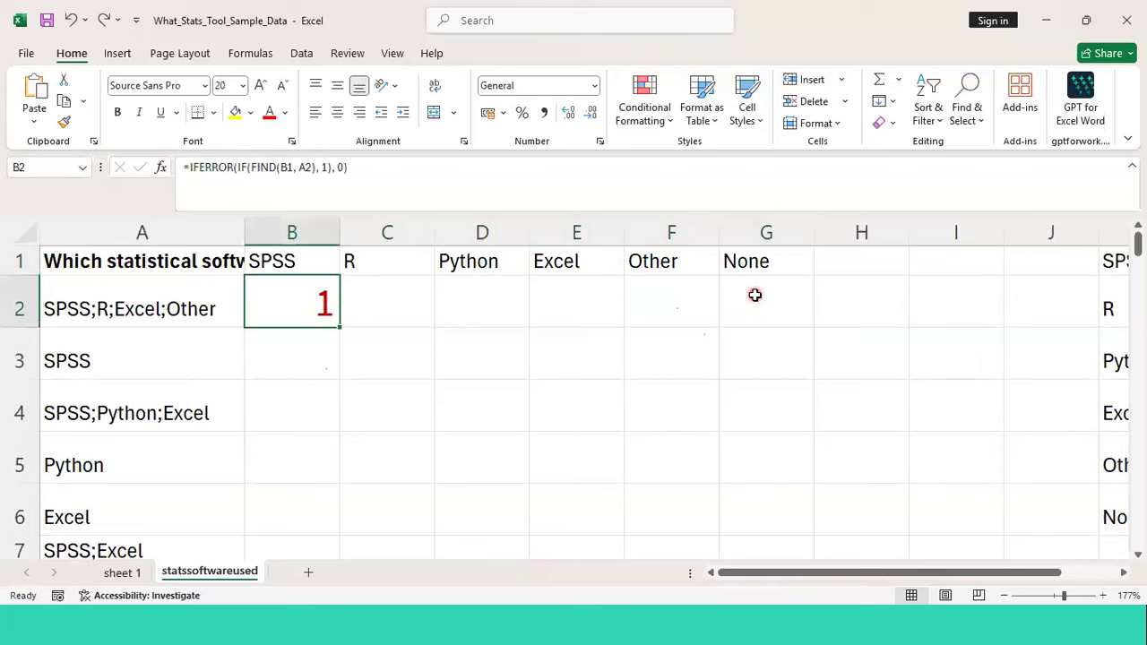
Restore the mixed references in the B2 formula, making it =IFERROR(IF(FIND(B$1, $A2), 1), 0)
double_click(286, 167)
left_click(374, 168)
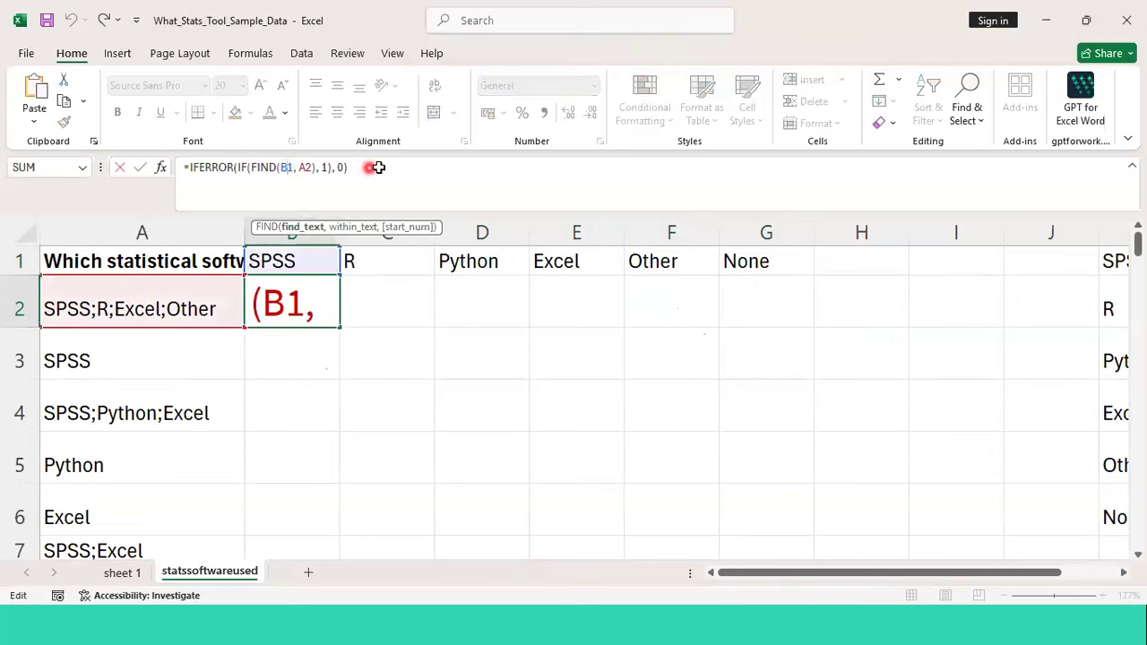
type("$")
key("Right")
key("Right")
key("Right")
key("Right")
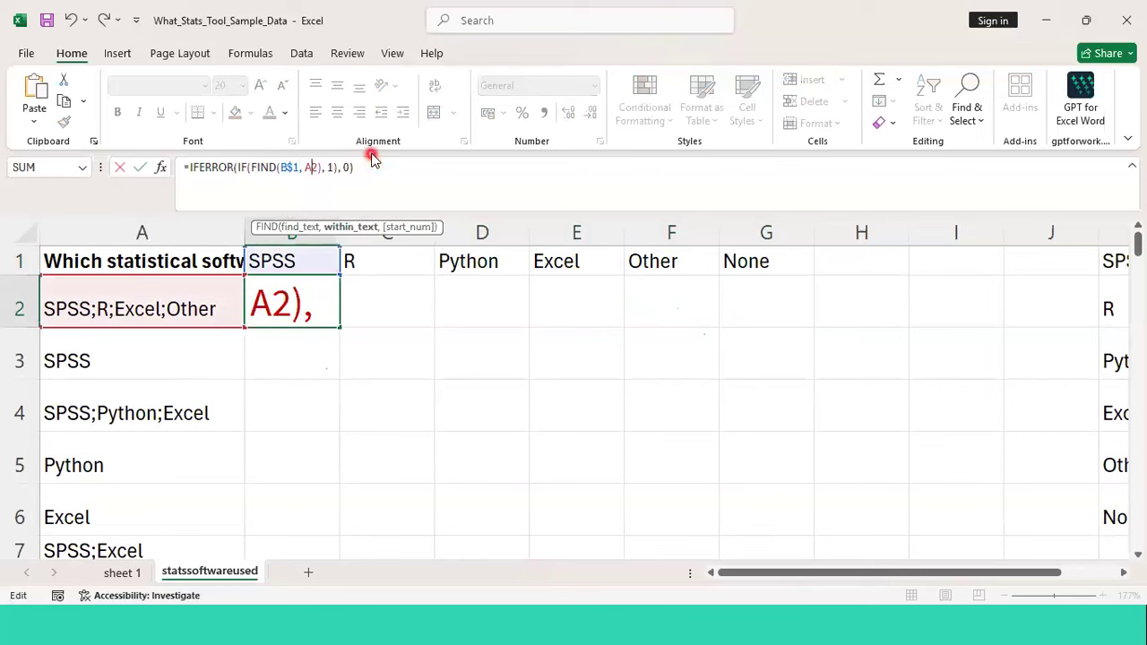
type("$")
key("Return")
Fill the B2 formula across to column G and down through all the response rows
left_click(330, 306)
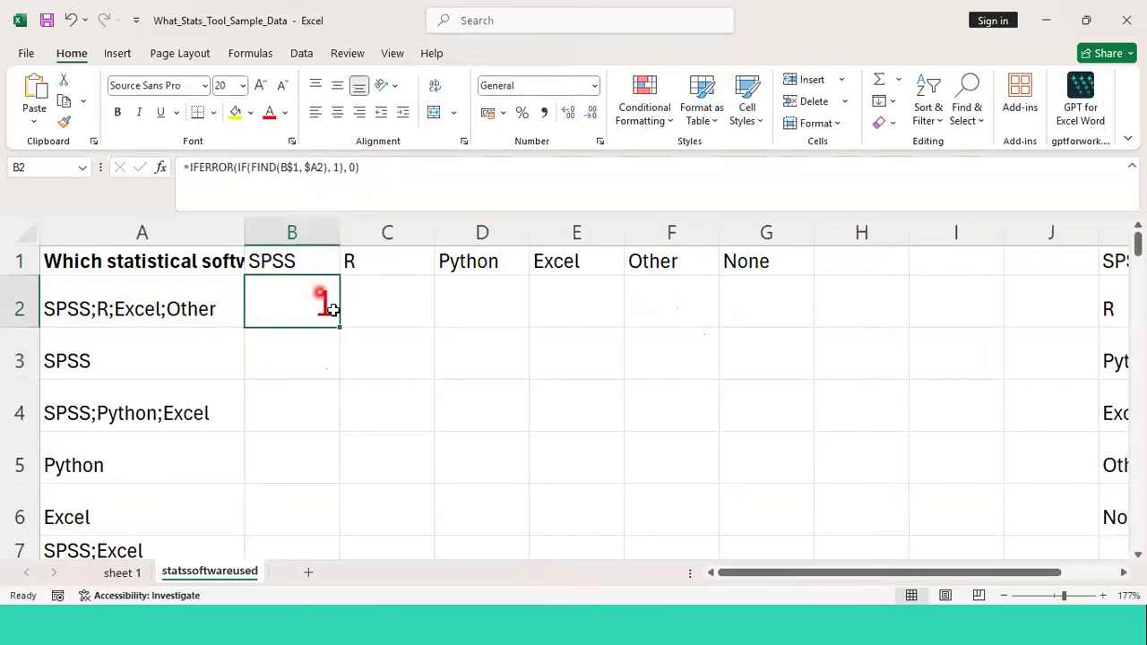
left_click_drag(335, 325, 796, 548)
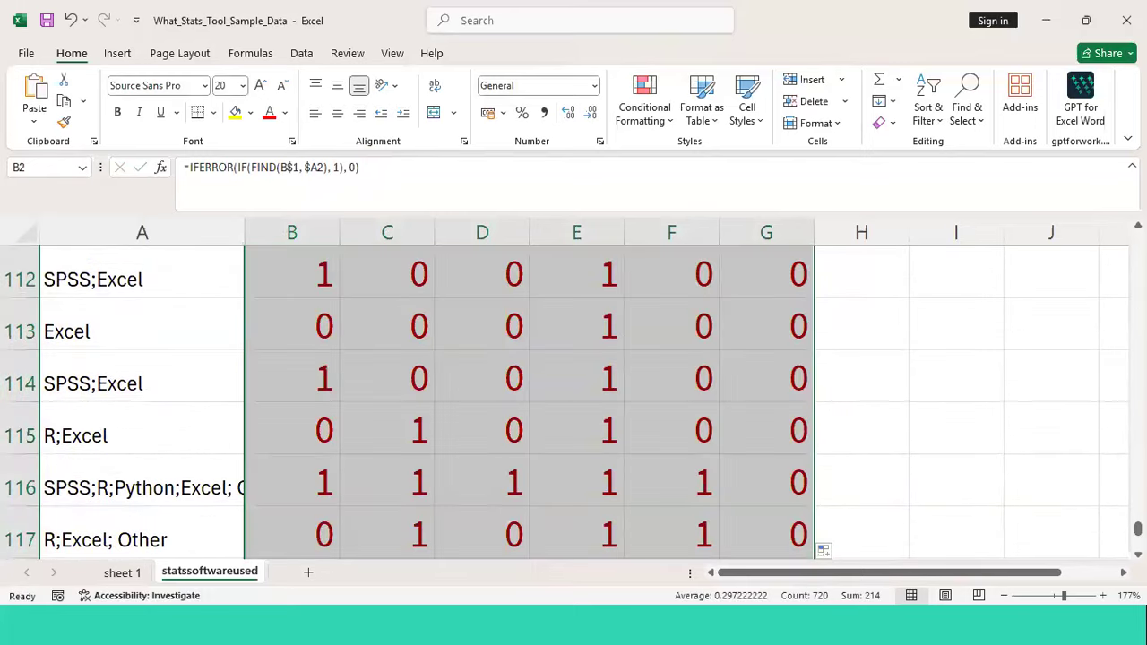
left_click_drag(1137, 528, 1115, 178)
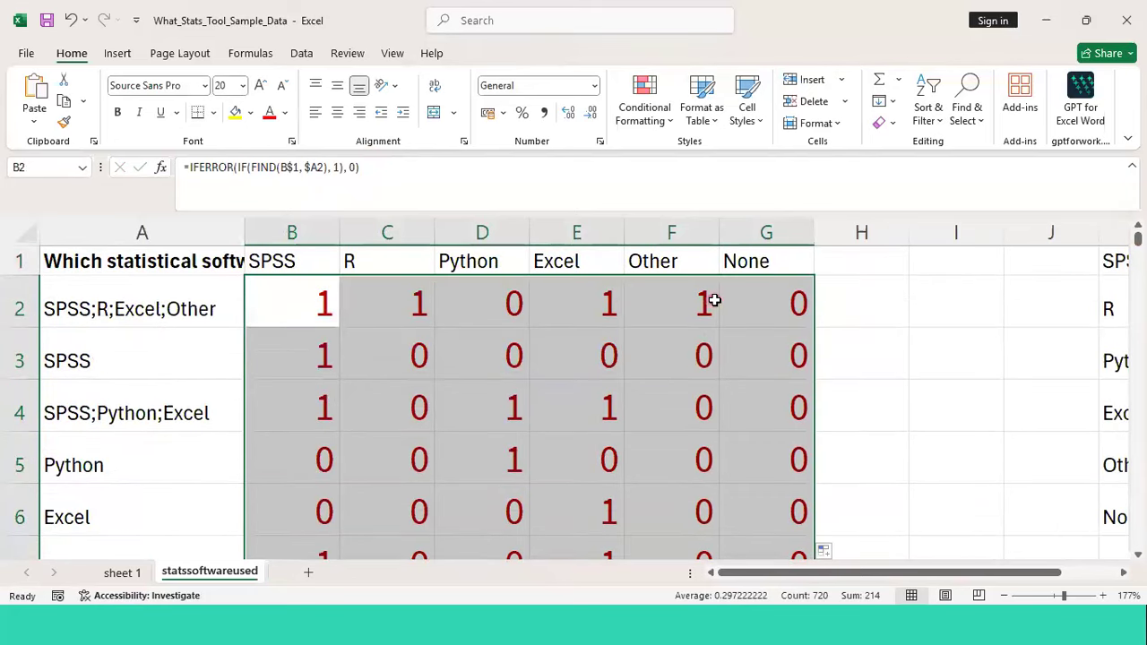
left_click(743, 427)
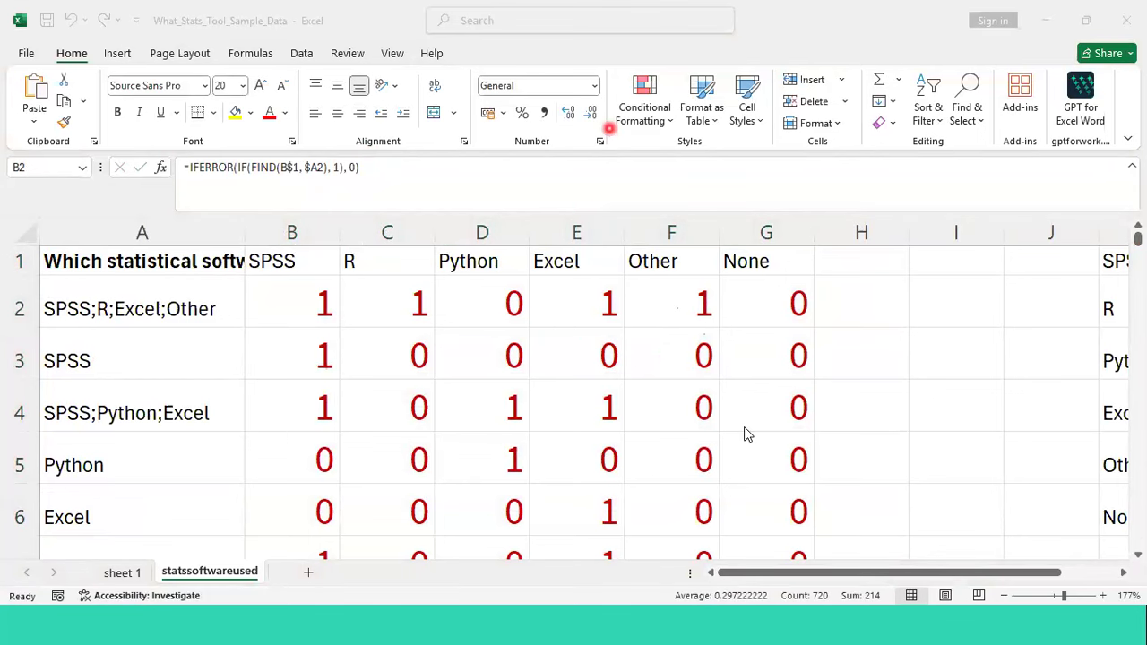
Examine the 1/0 values in B2:G22 against the responses in column A and the software headings
scroll(491, 359, "down", 4)
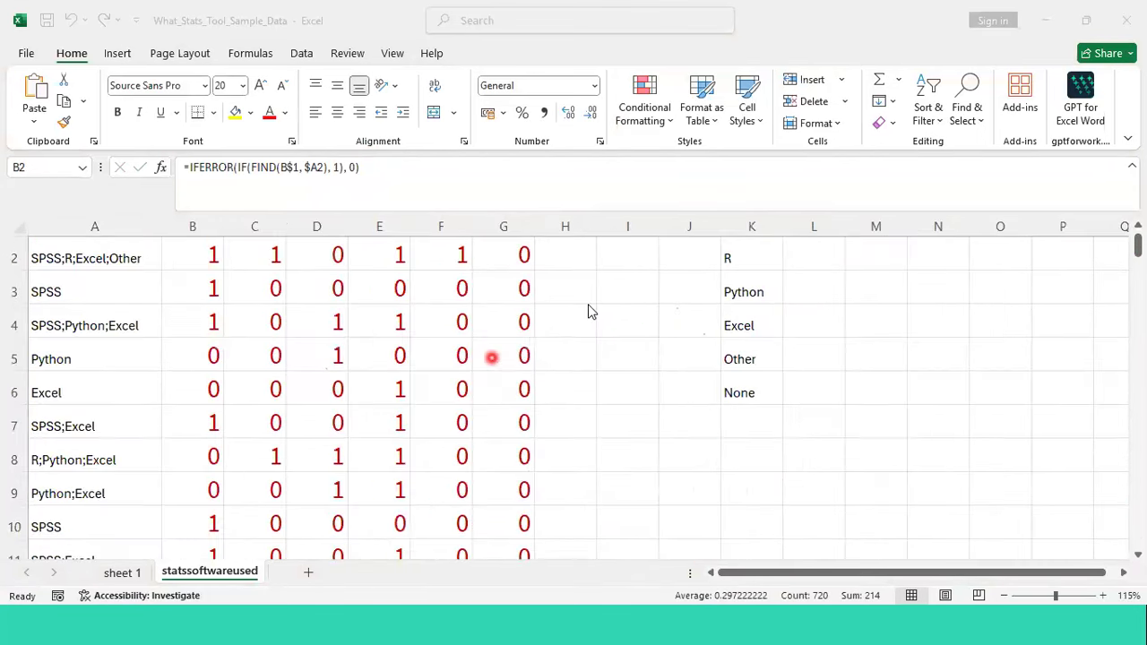
key("Up")
key("Down")
key("shift+Right")
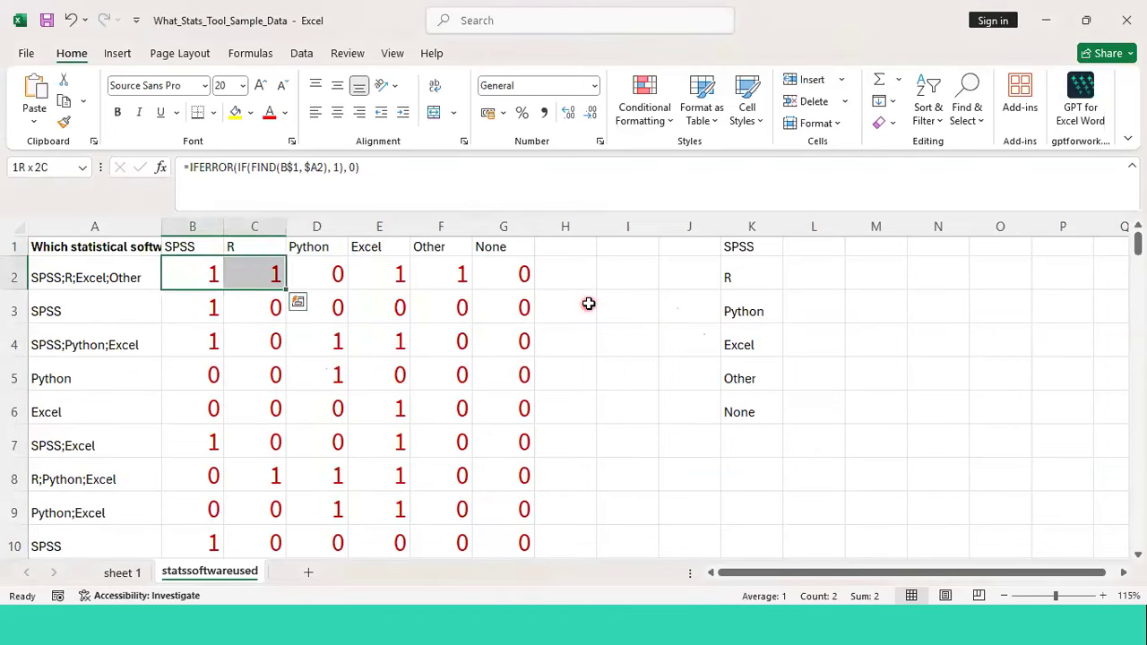
key("shift+Right")
key("shift+Right")
key("shift+Right")
key("shift+Right")
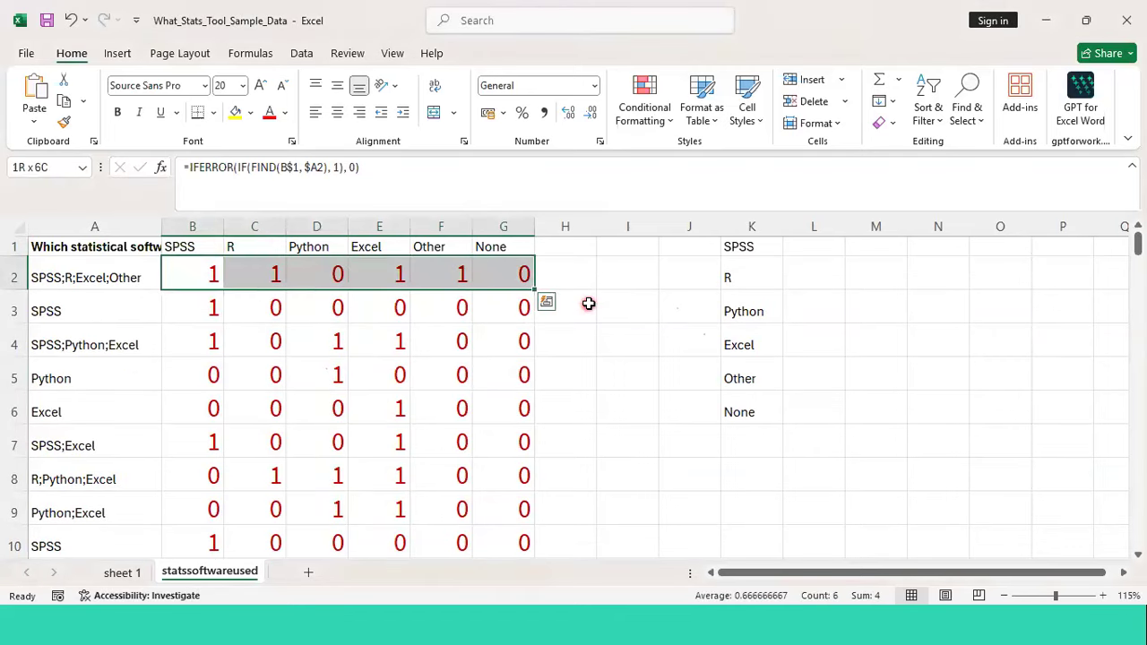
key("shift+Down")
key("shift+Down")
key("shift+Down")
key("shift+Down")
key("shift+Down")
key("shift+Down")
key("shift+Down")
key("shift+Down")
key("shift+Down")
key("shift+Down")
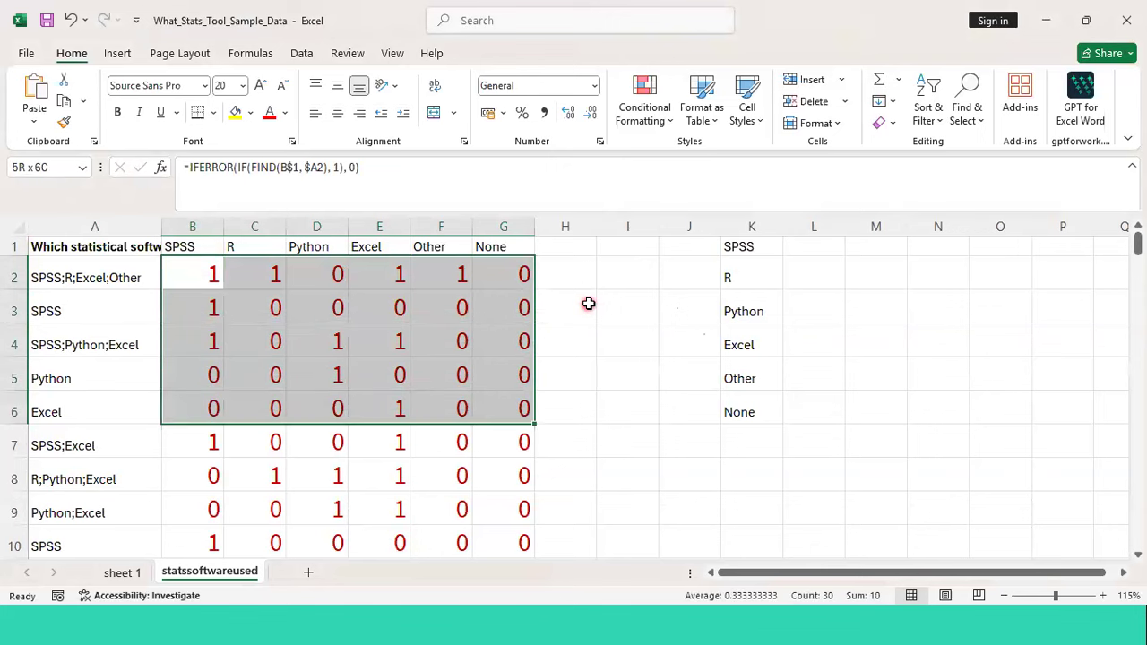
key("shift+Down")
key("shift+Down")
key("shift+Down")
key("shift+Down")
key("shift+Down")
key("shift+Down")
key("shift+Down")
key("shift+Down")
key("shift+Down")
key("shift+Down")
key("shift+Down")
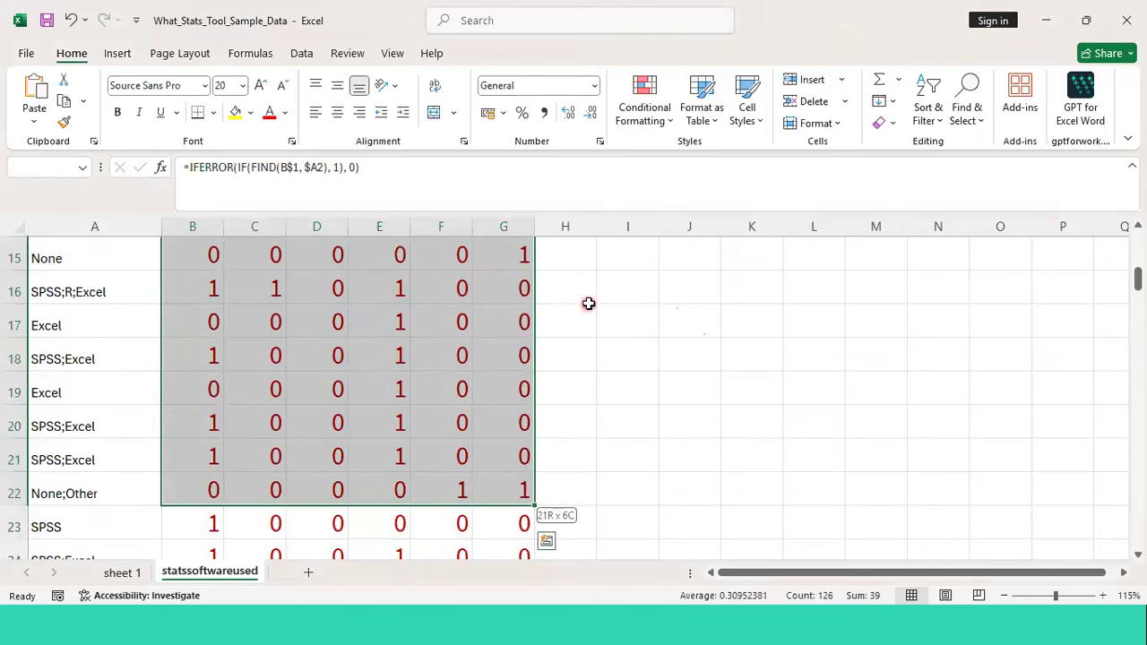
Clear the helper list of software names in K1:K6
key("ctrl+Up")
key("Right")
key("Right")
key("Right")
key("Right")
key("Right")
key("Right")
key("Right")
key("Right")
key("Right")
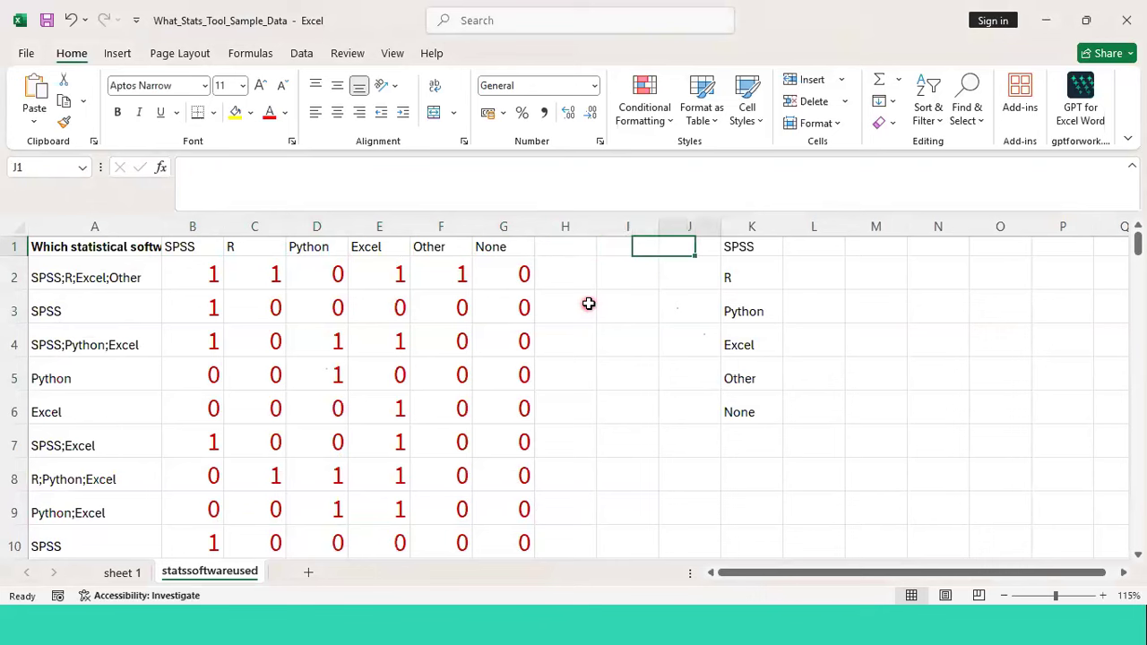
key("shift+Down")
key("shift+Down")
key("shift+Down")
key("shift+Down")
key("shift+Down")
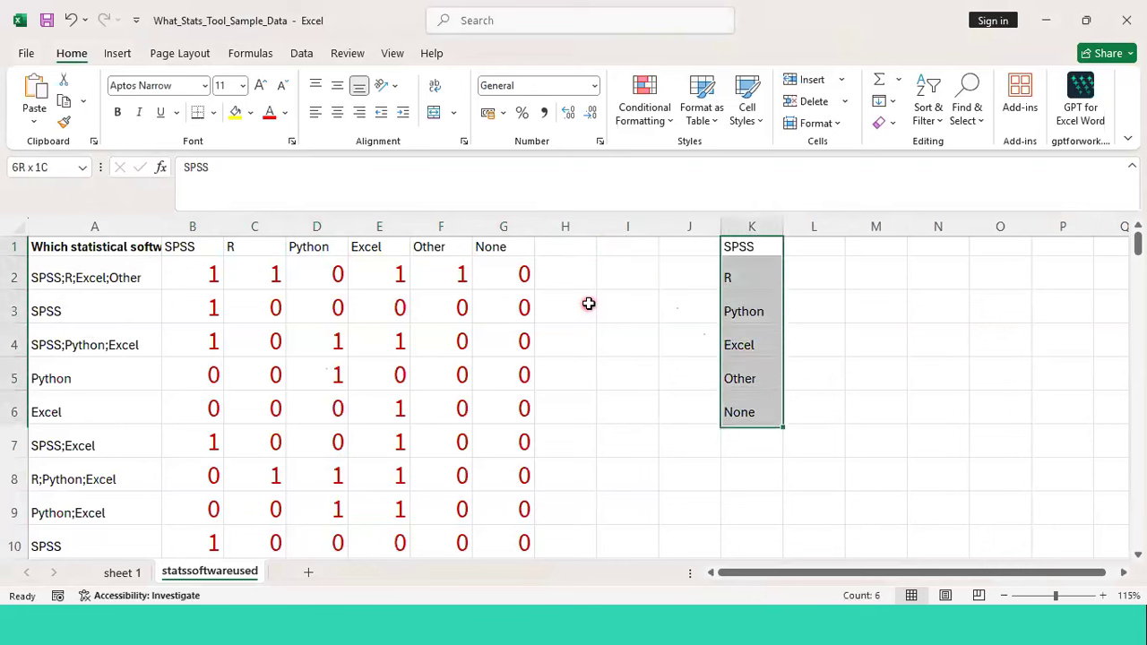
key("Delete")
left_click(606, 350)
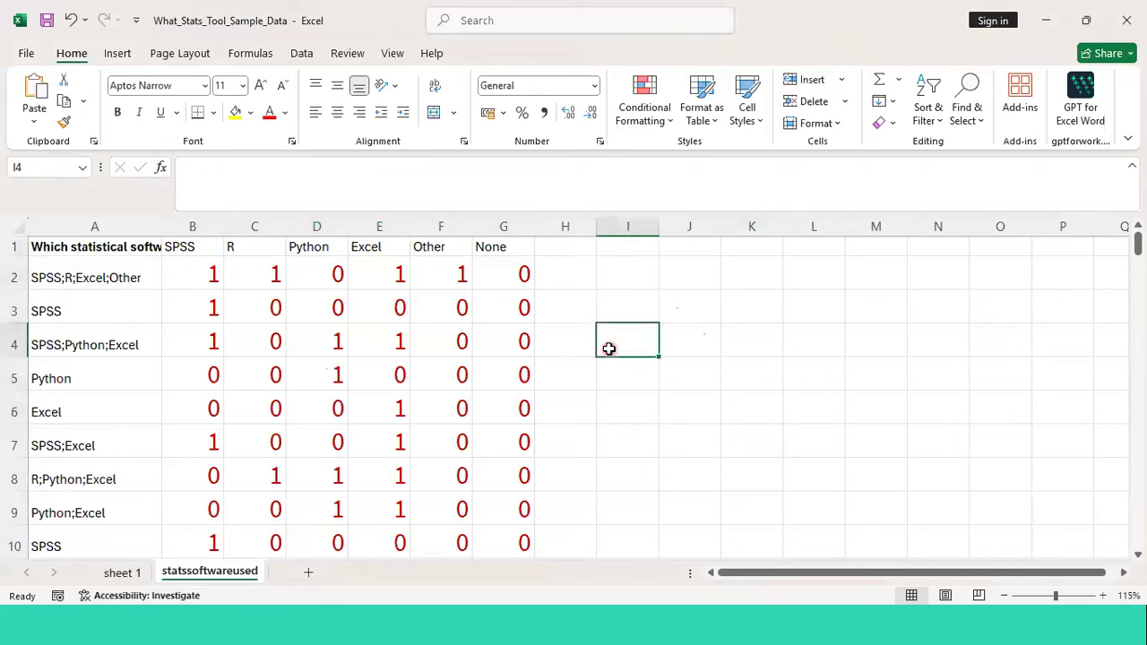
key("Left")
key("Left")
key("Up")
Switch to IBM SPSS Statistics and look at the Excel file type option for opening data, leaving without opening a file
left_click(865, 173)
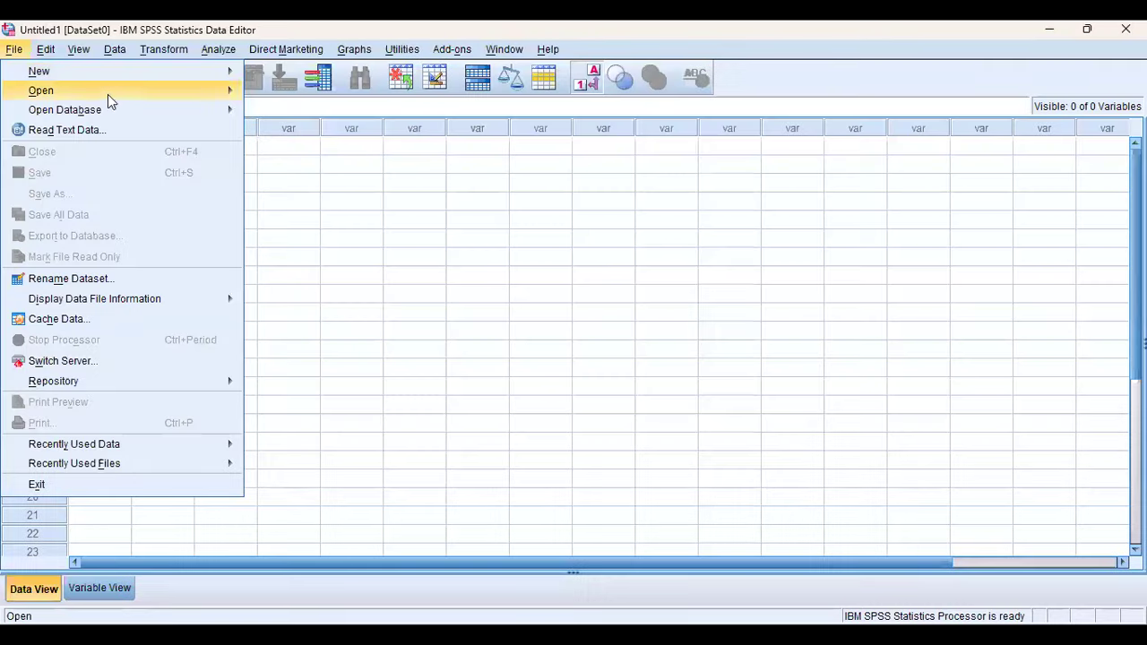
mouse_move(150, 96)
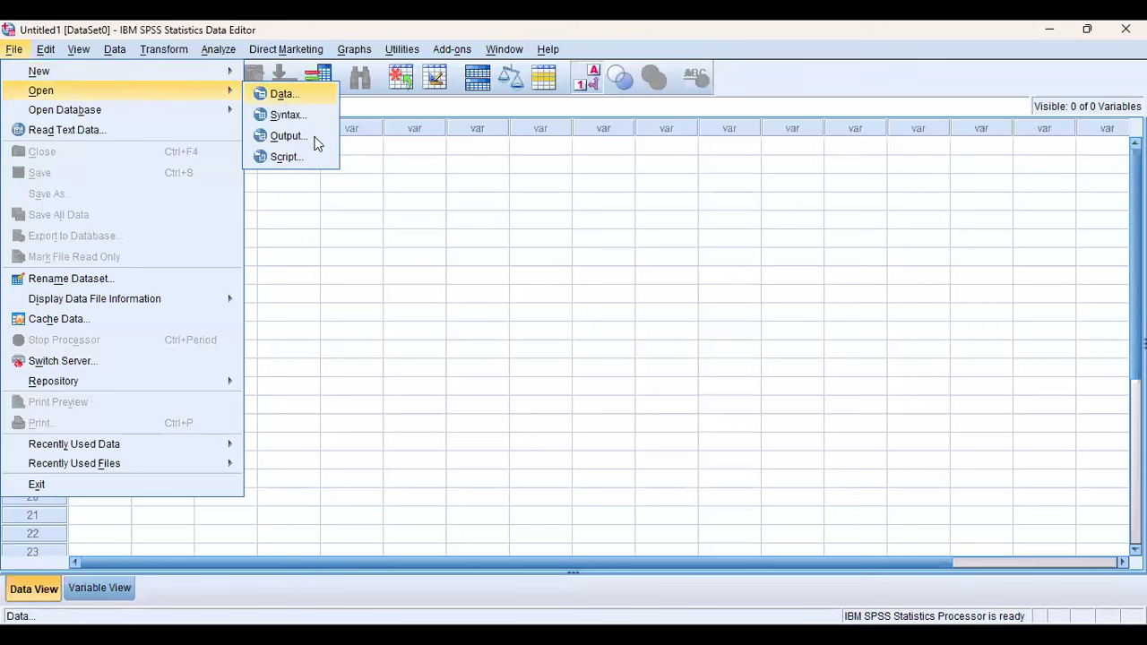
left_click(281, 95)
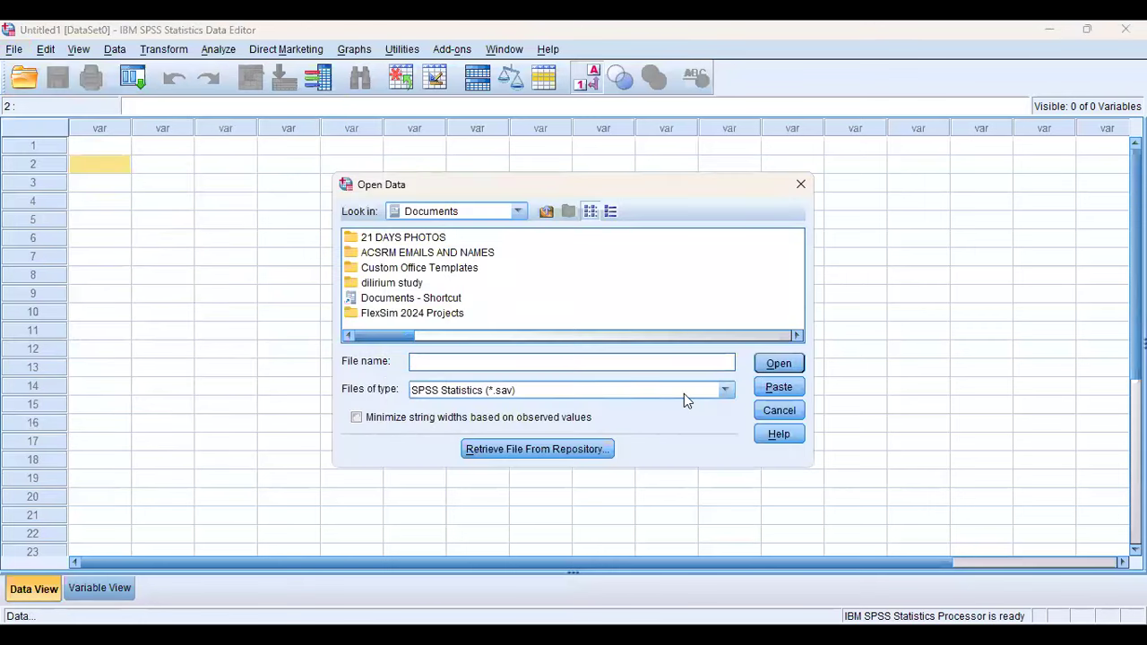
left_click(723, 391)
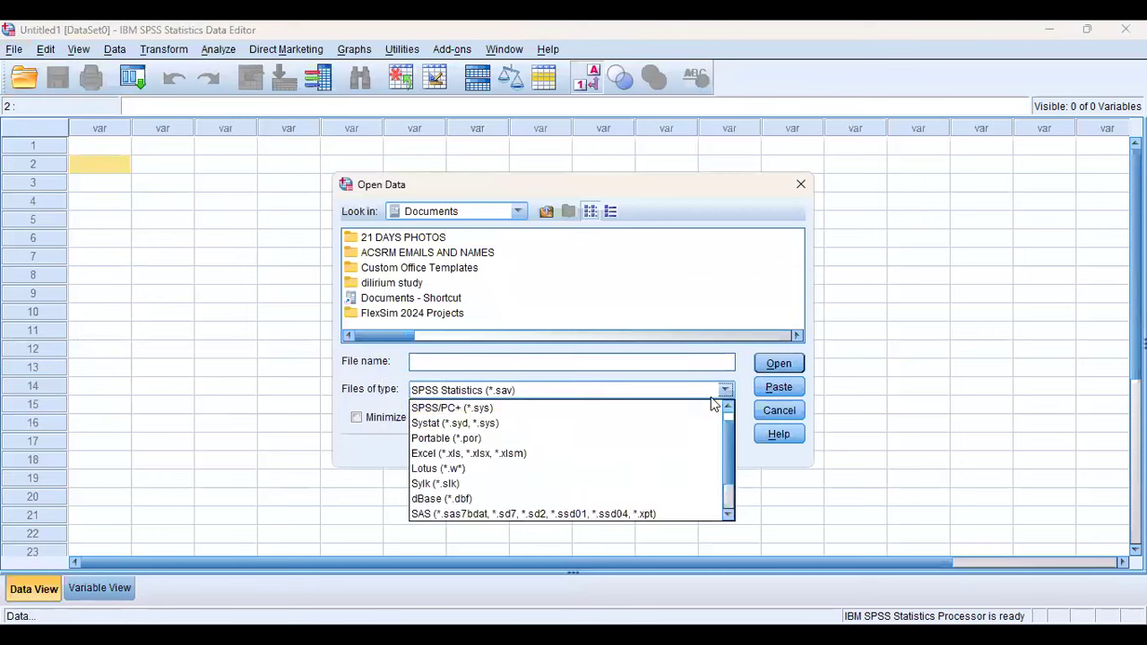
left_click(495, 455)
left_click(798, 187)
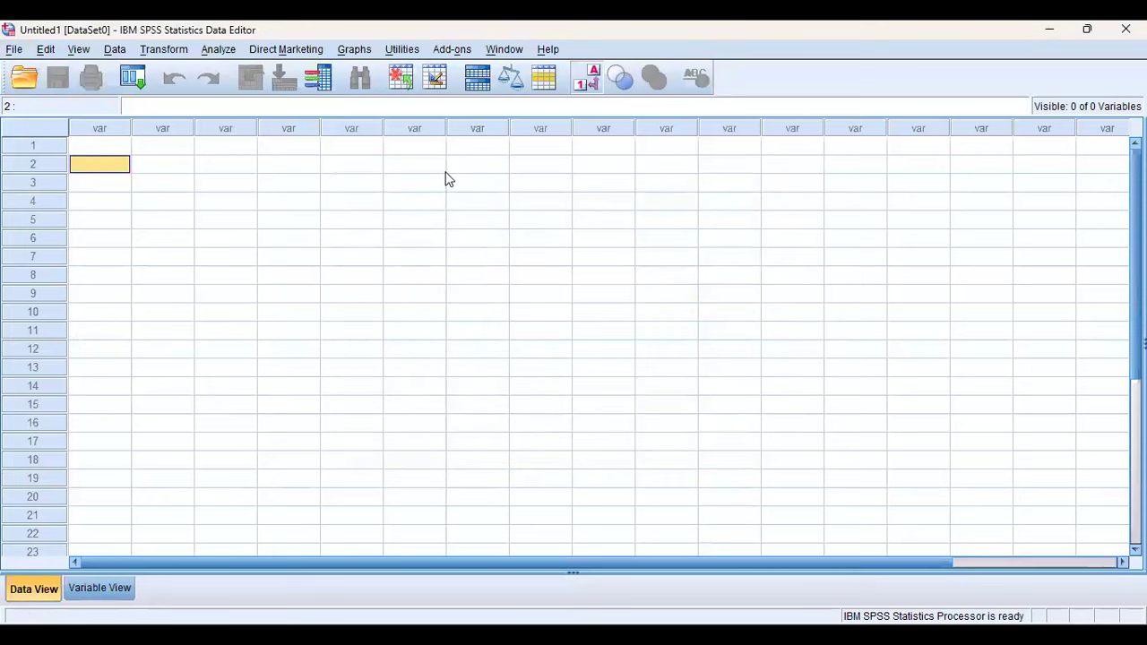
left_click(111, 151)
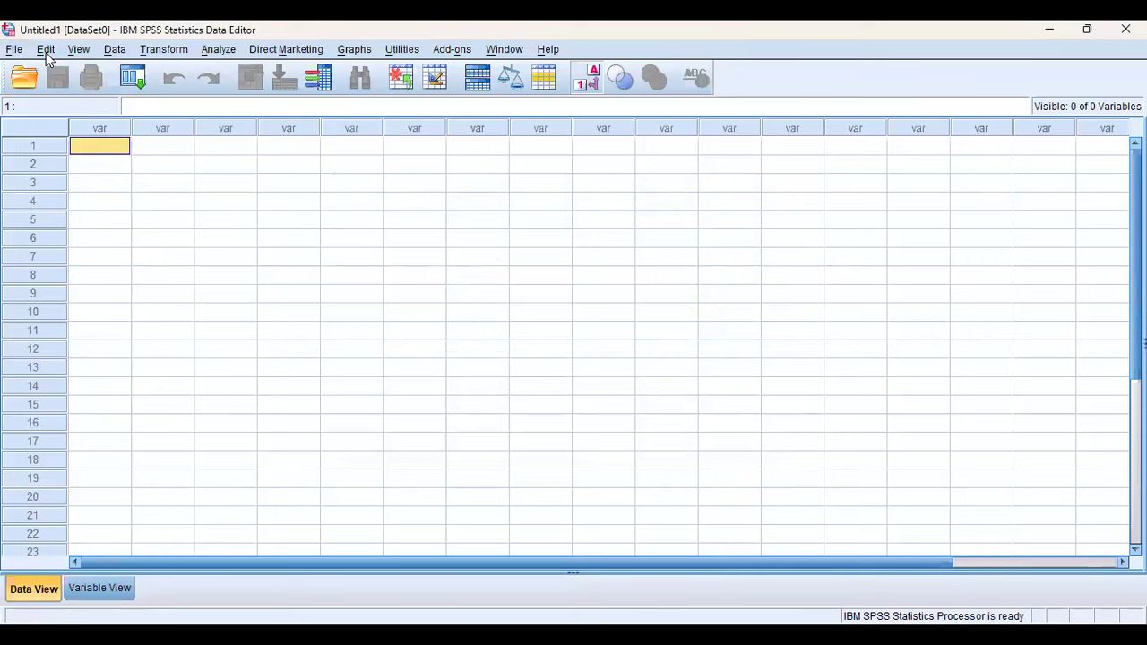
left_click(16, 52)
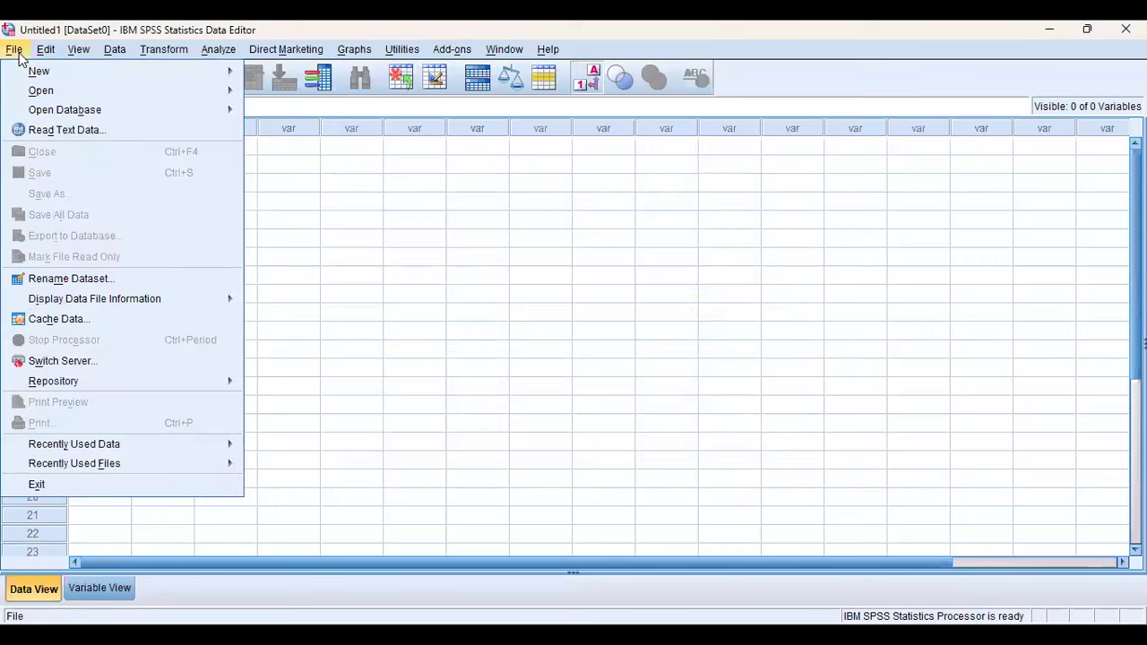
mouse_move(98, 94)
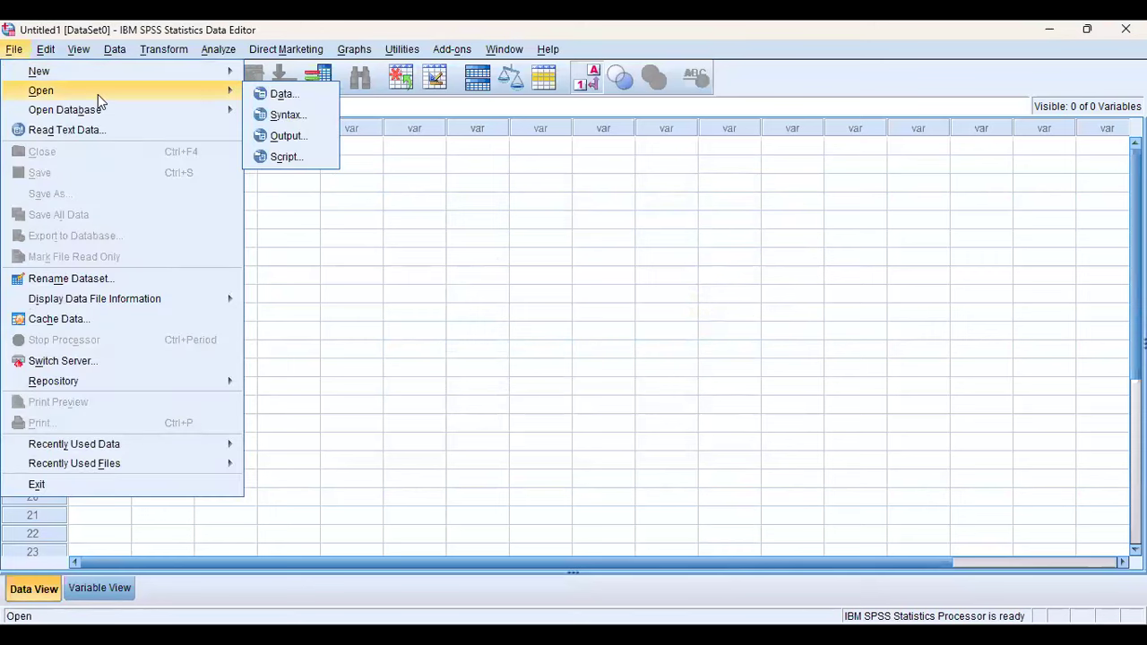
left_click(285, 95)
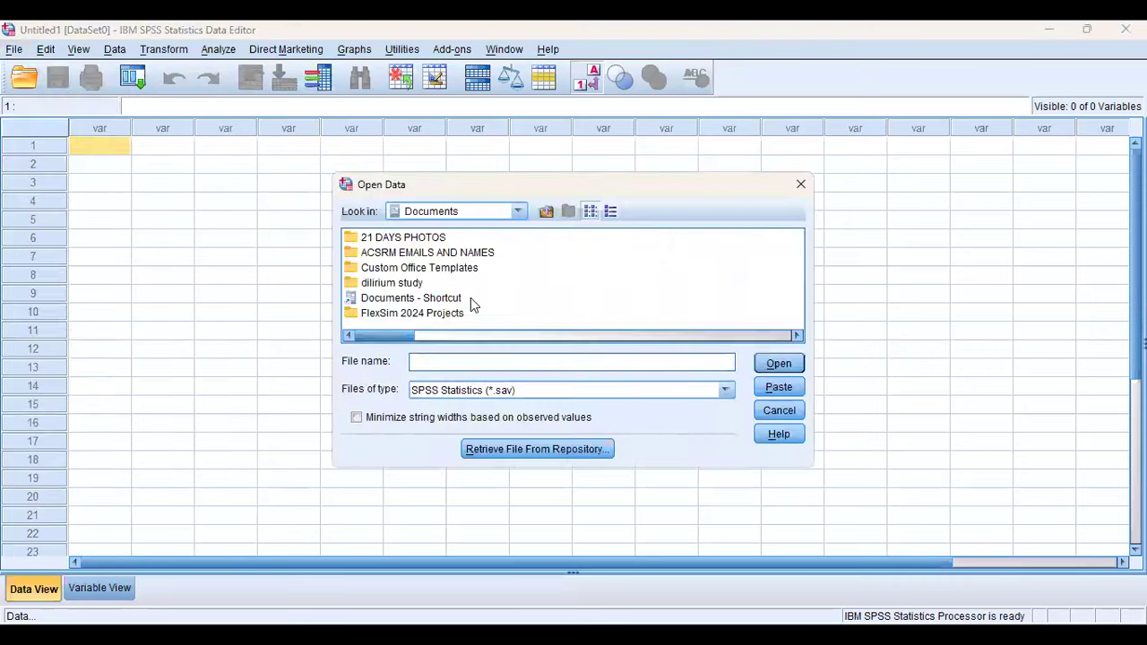
left_click(641, 391)
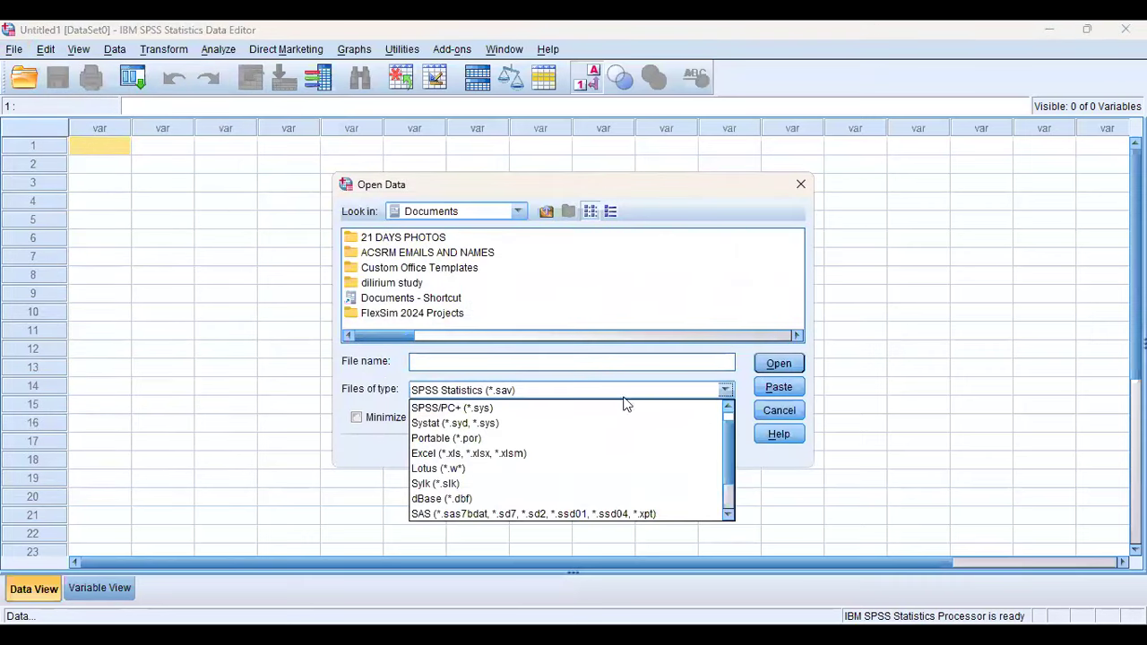
left_click(497, 454)
left_click_drag(374, 343, 438, 358)
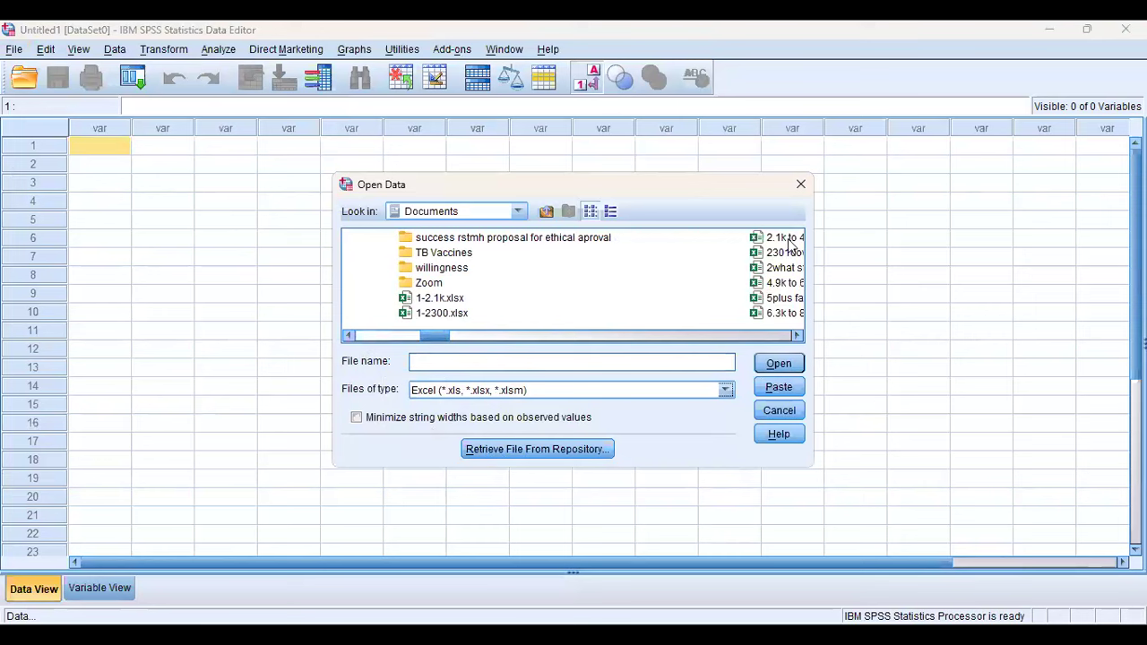
left_click(800, 184)
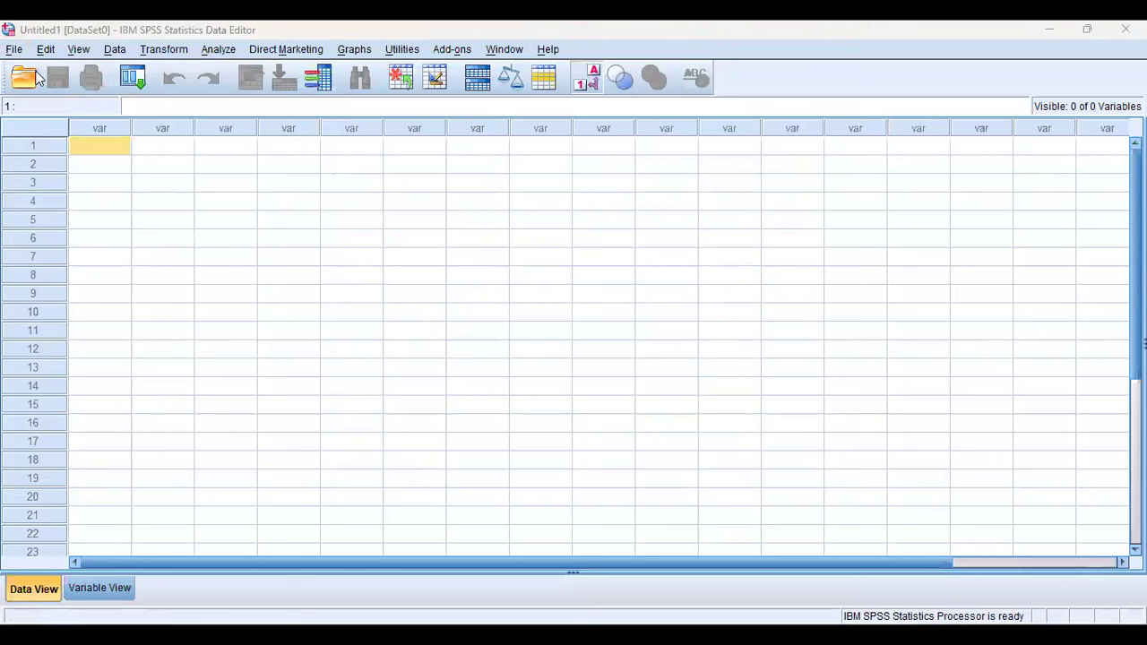
left_click(13, 50)
mouse_move(89, 92)
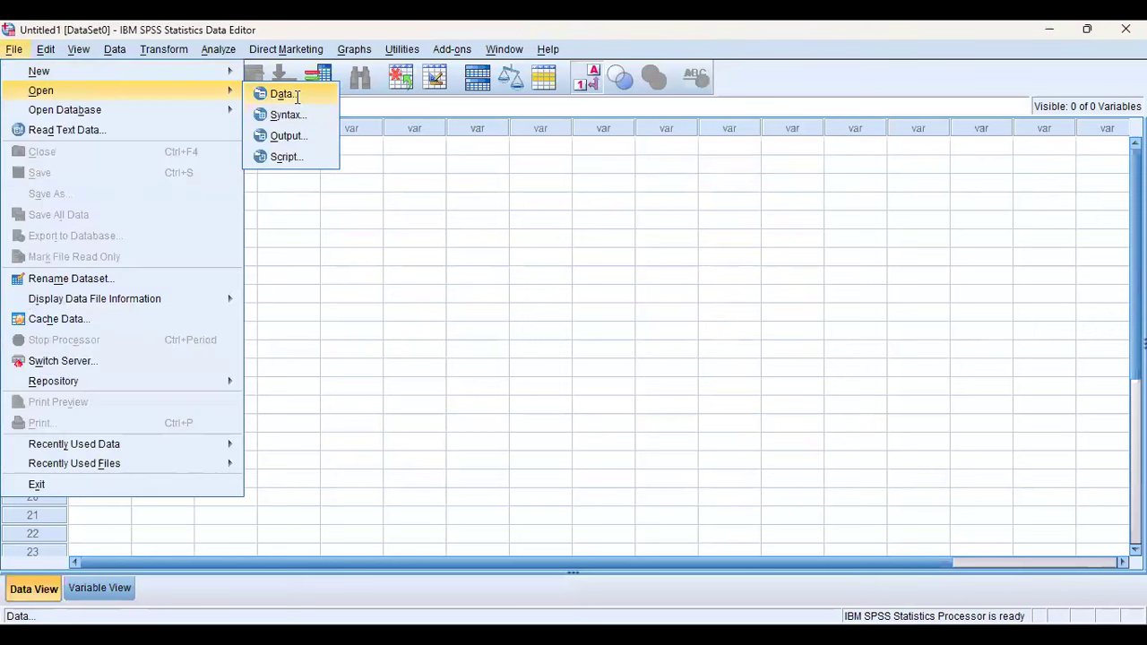
left_click(296, 94)
left_click(505, 389)
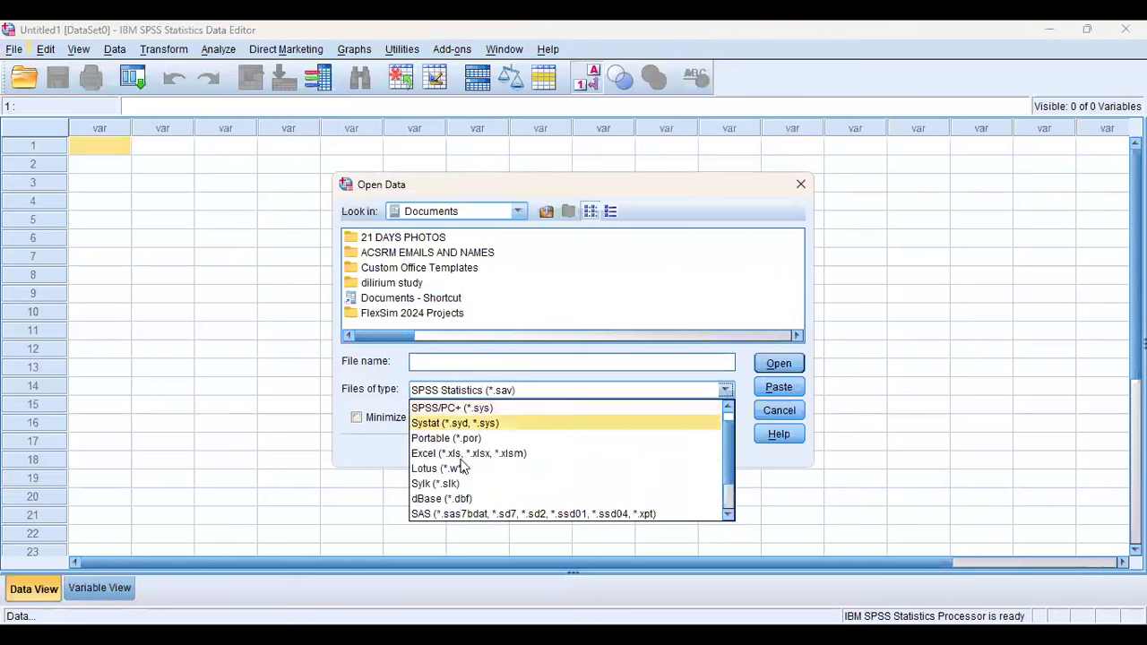
left_click(459, 454)
left_click_drag(387, 336, 756, 344)
left_click(612, 298)
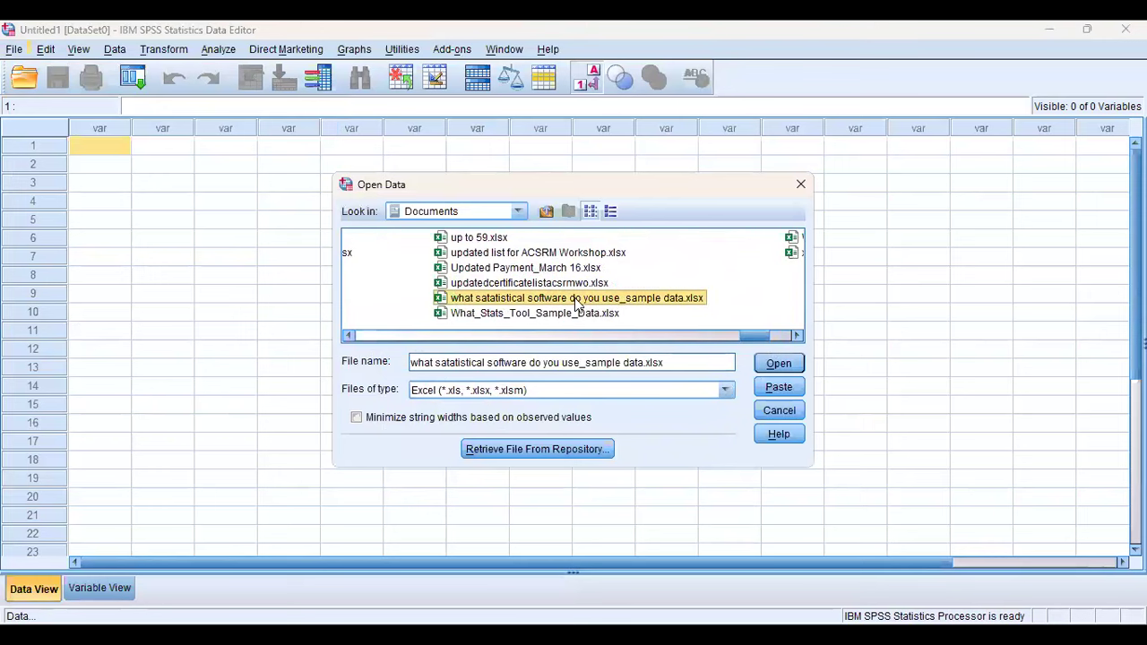
double_click(576, 304)
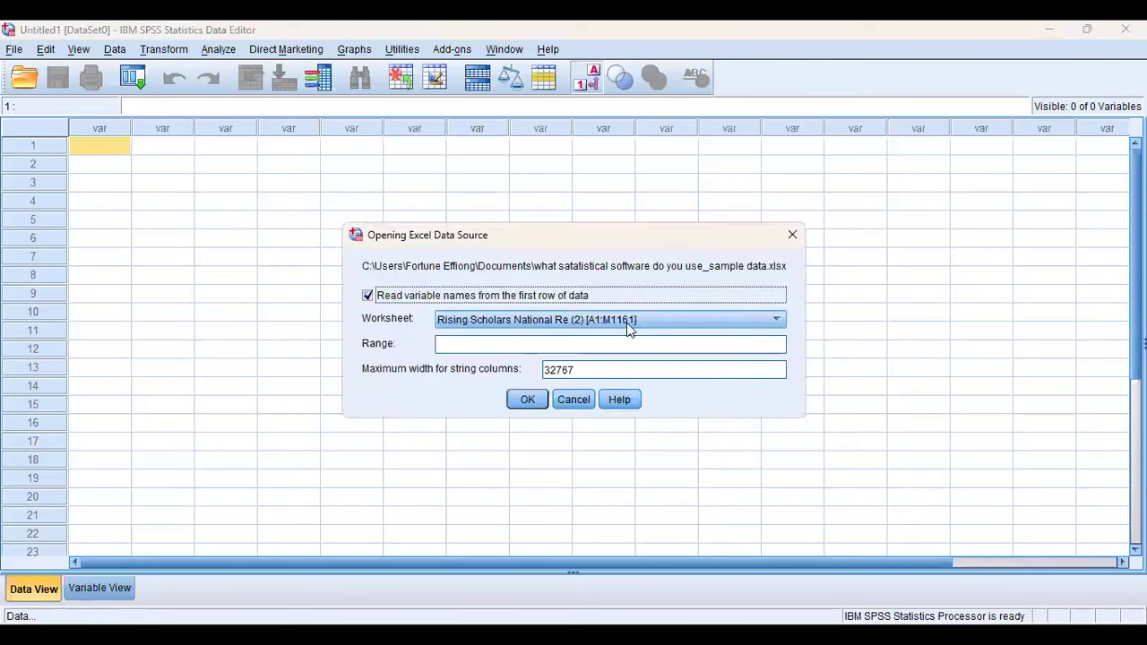
left_click(576, 324)
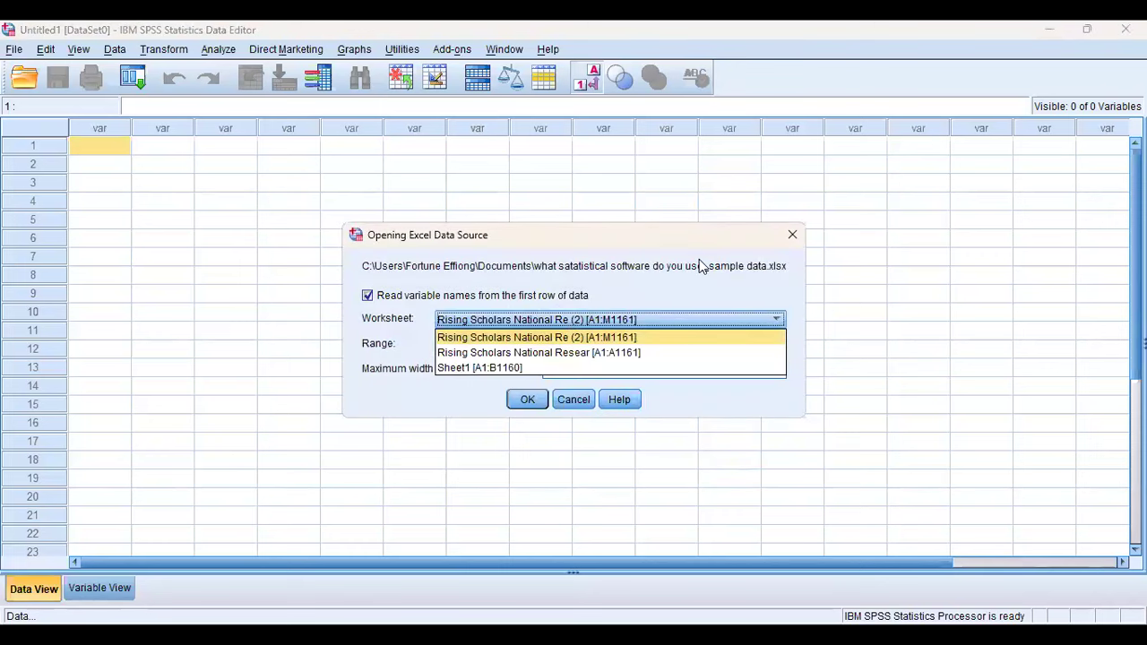
left_click(786, 240)
left_click(785, 240)
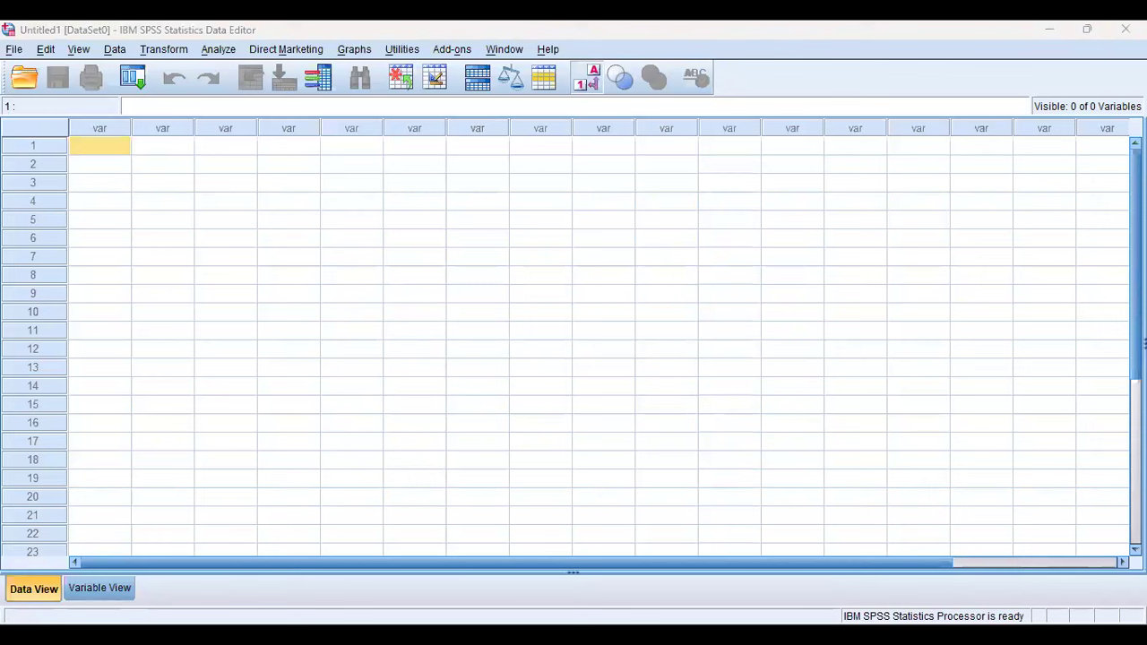
Choose the Excel file What_Stats_Tool_Sample_Data.xlsx from Documents as the data to open
left_click(13, 49)
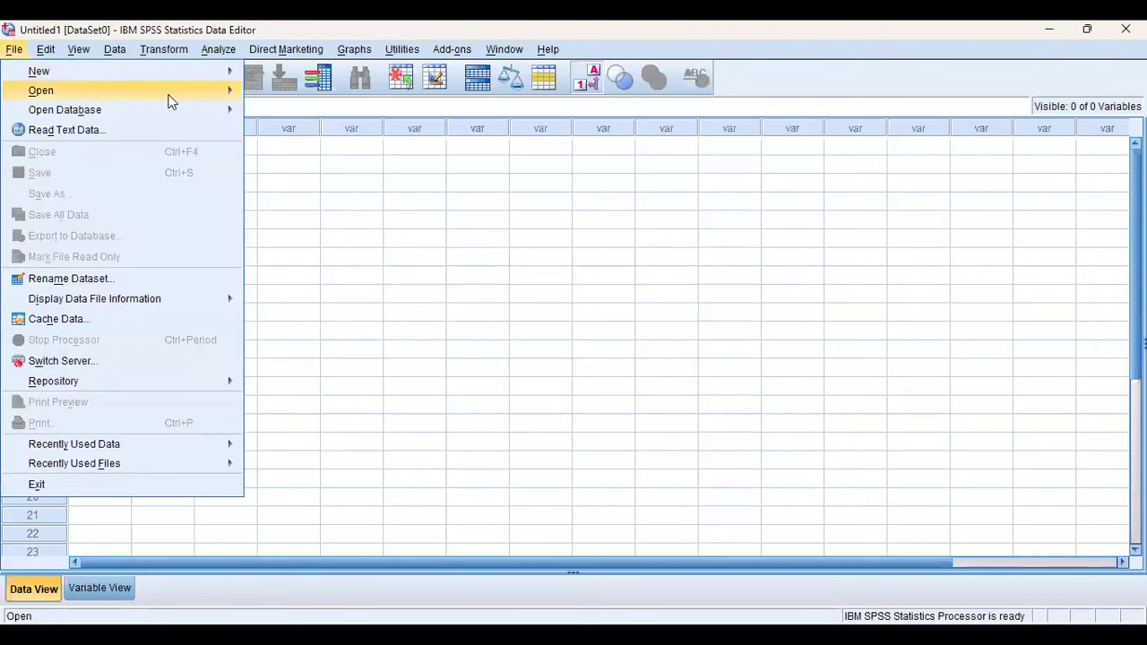
mouse_move(169, 90)
left_click(276, 93)
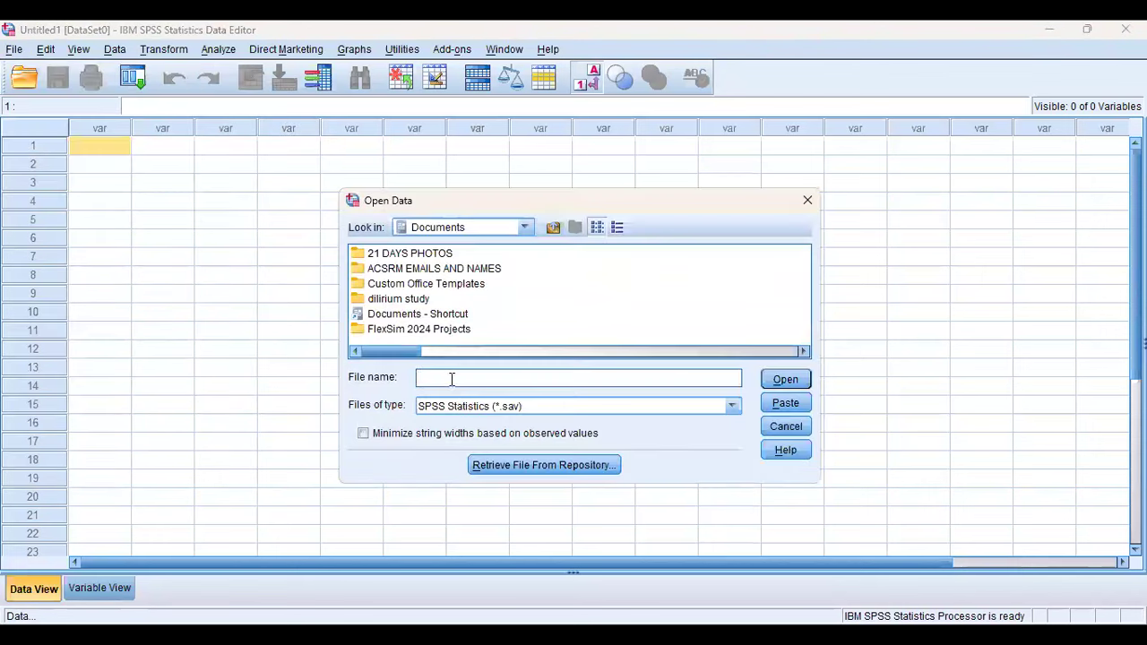
left_click(465, 406)
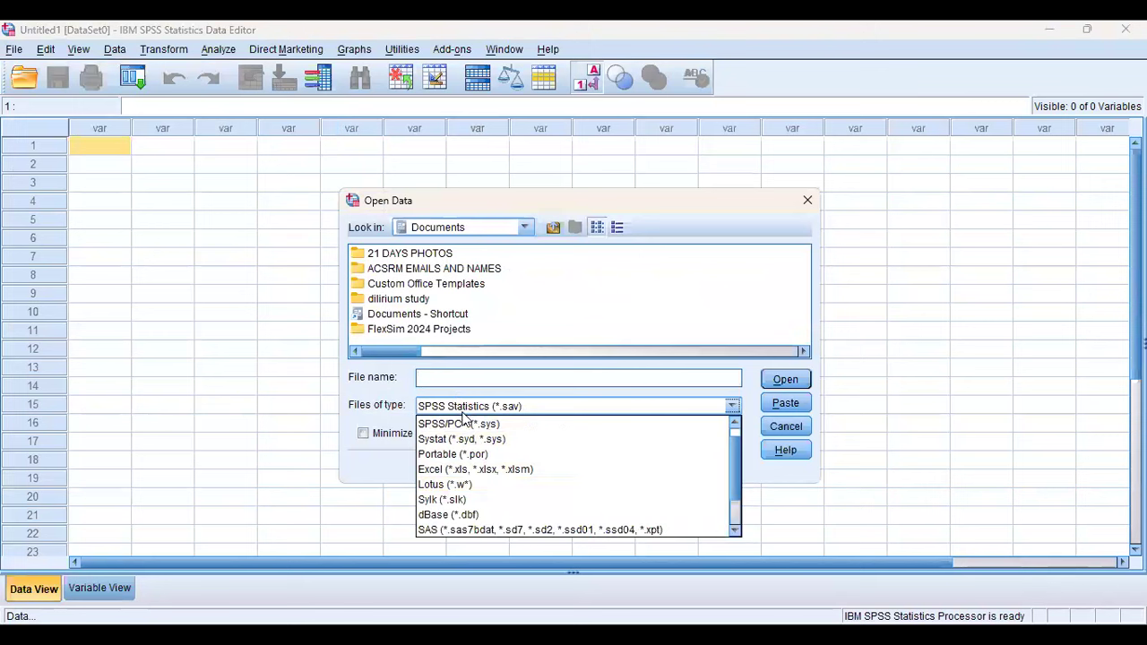
left_click(488, 469)
left_click_drag(383, 352, 768, 363)
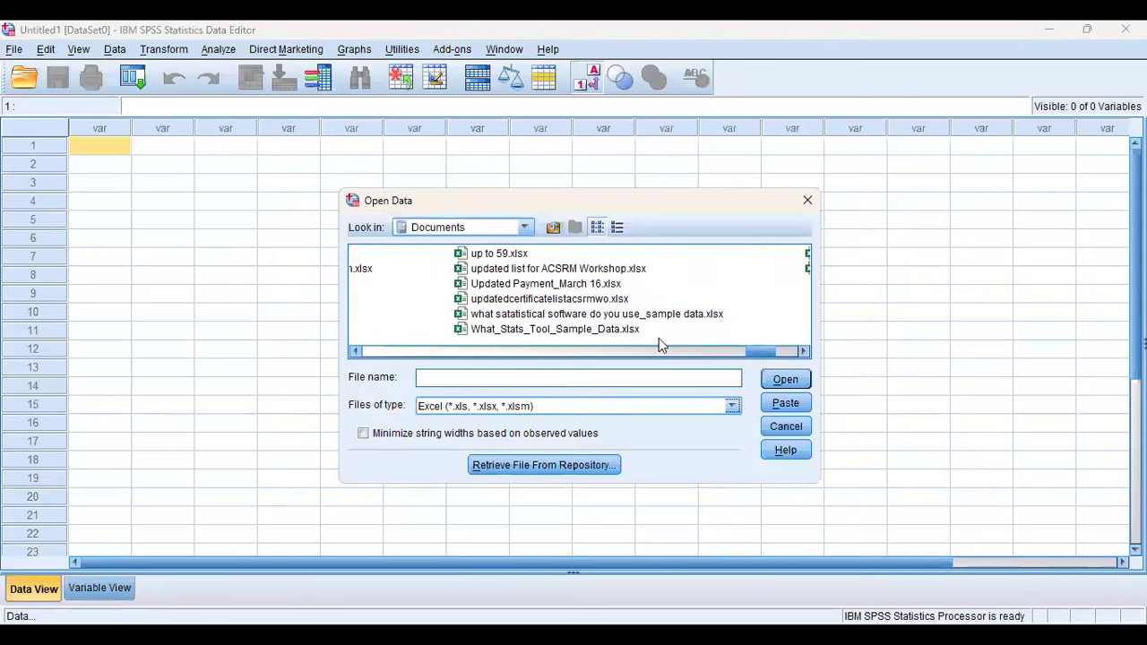
left_click(616, 329)
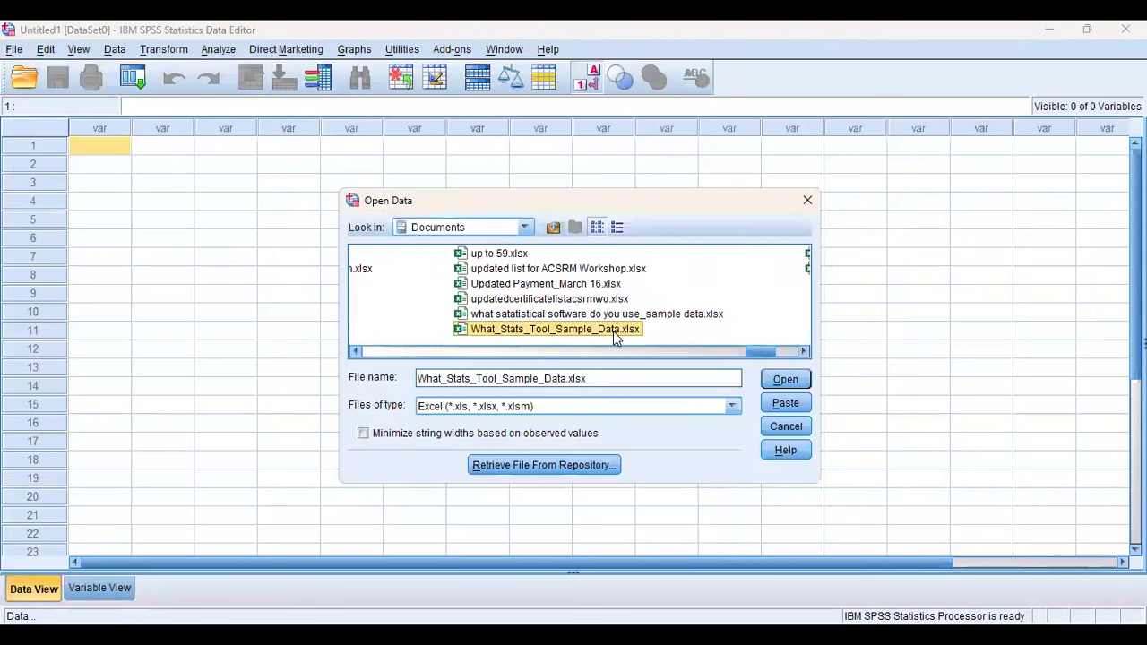
double_click(548, 326)
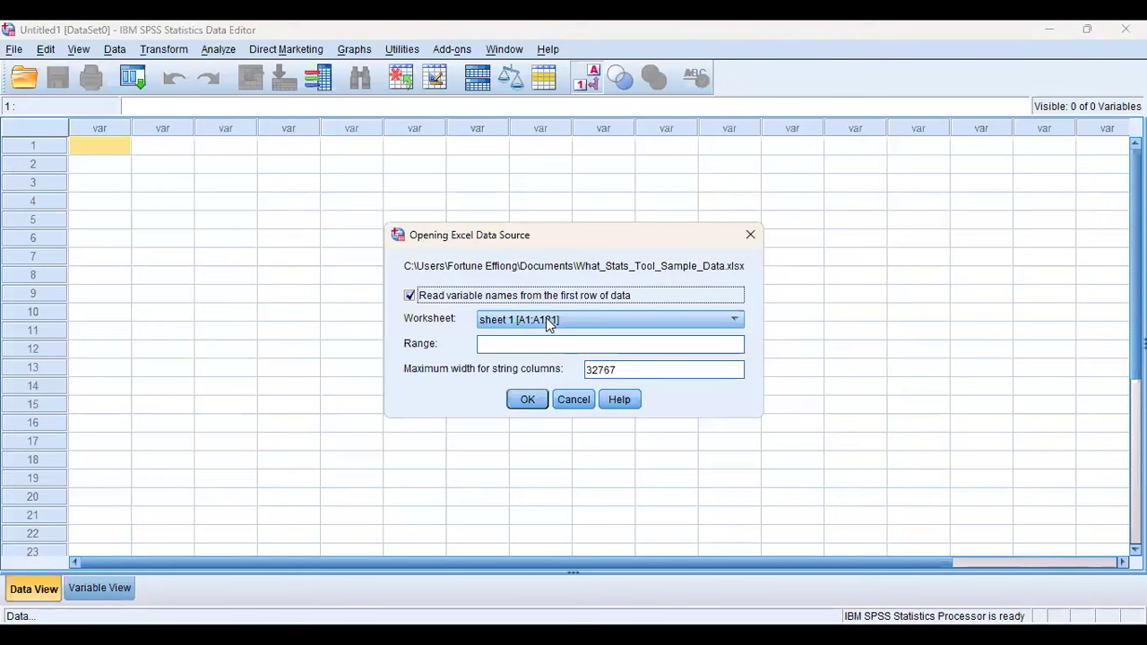
Import the statssoftwareused [A1:H121] worksheet, reading variable names from the first row of data
left_click(550, 324)
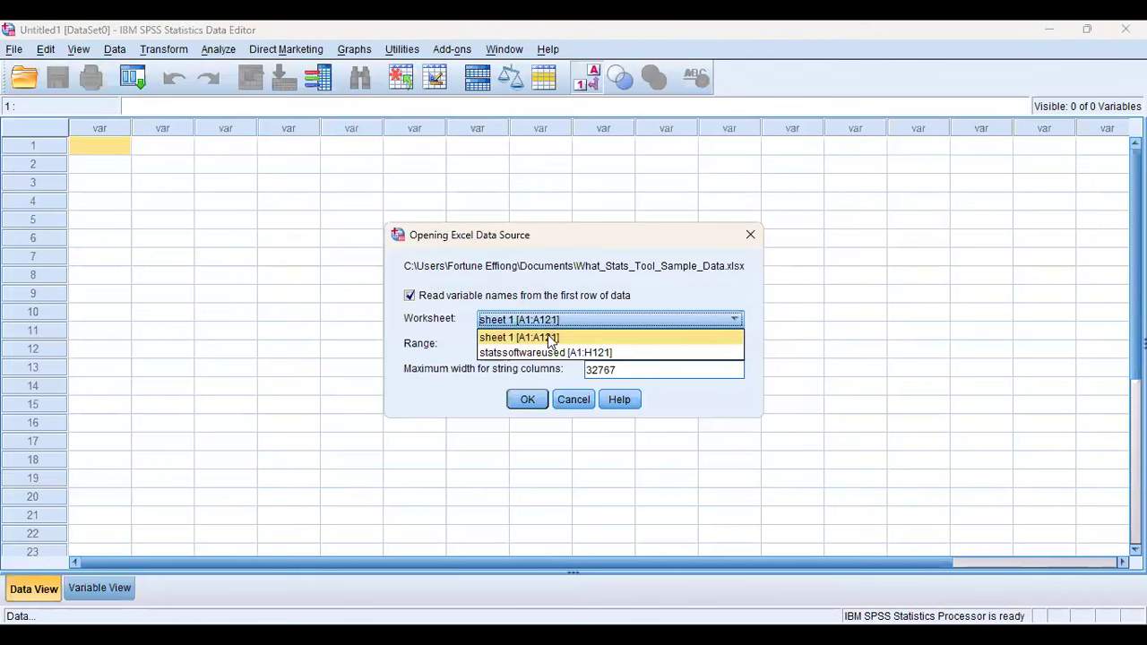
left_click(565, 352)
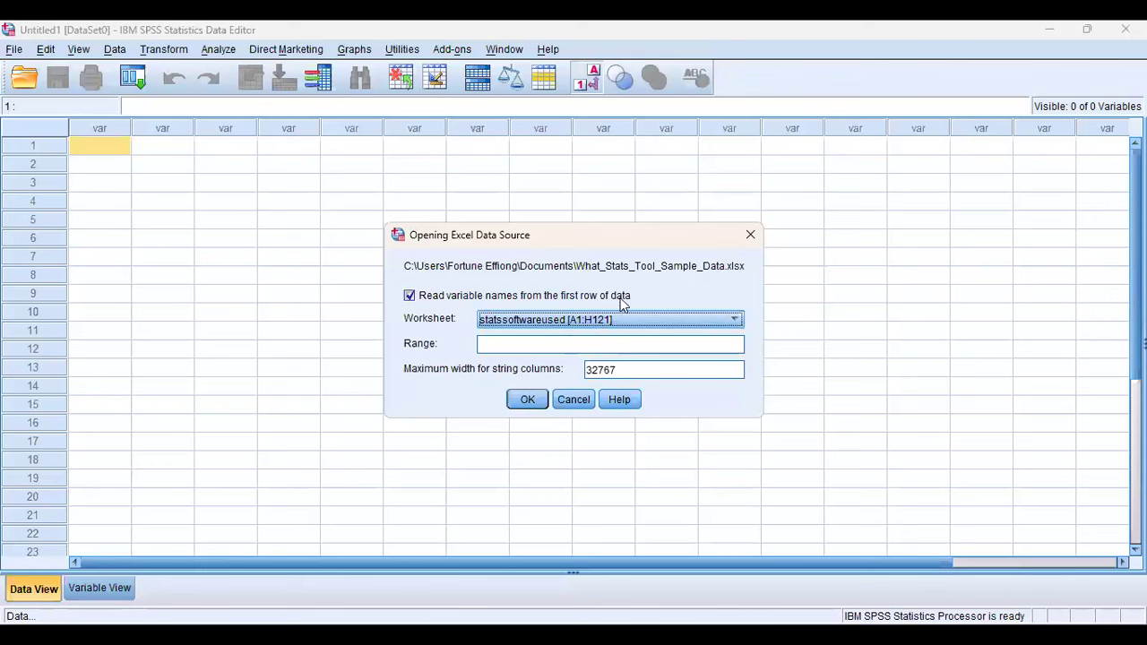
left_click(414, 298)
left_click(414, 298)
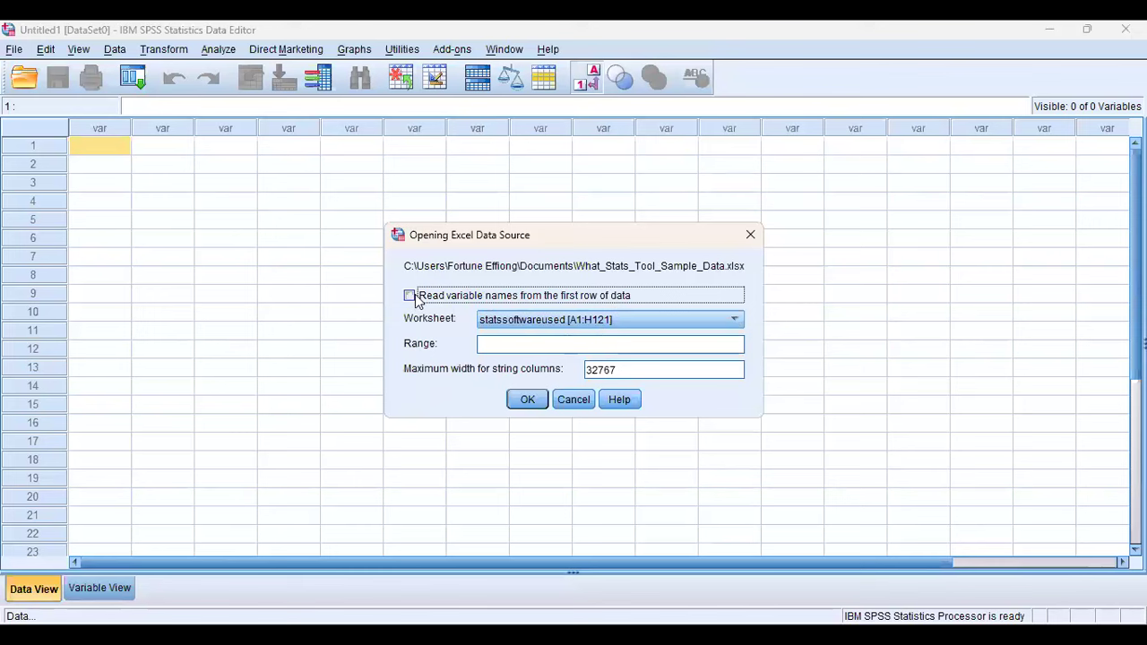
left_click(413, 296)
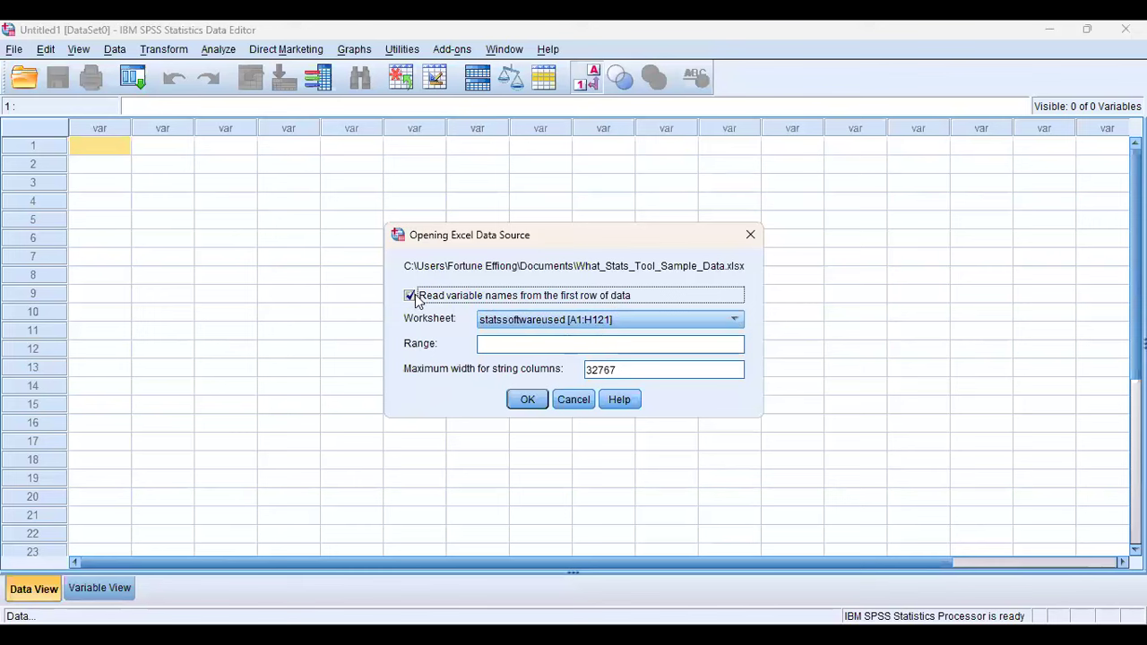
left_click(528, 400)
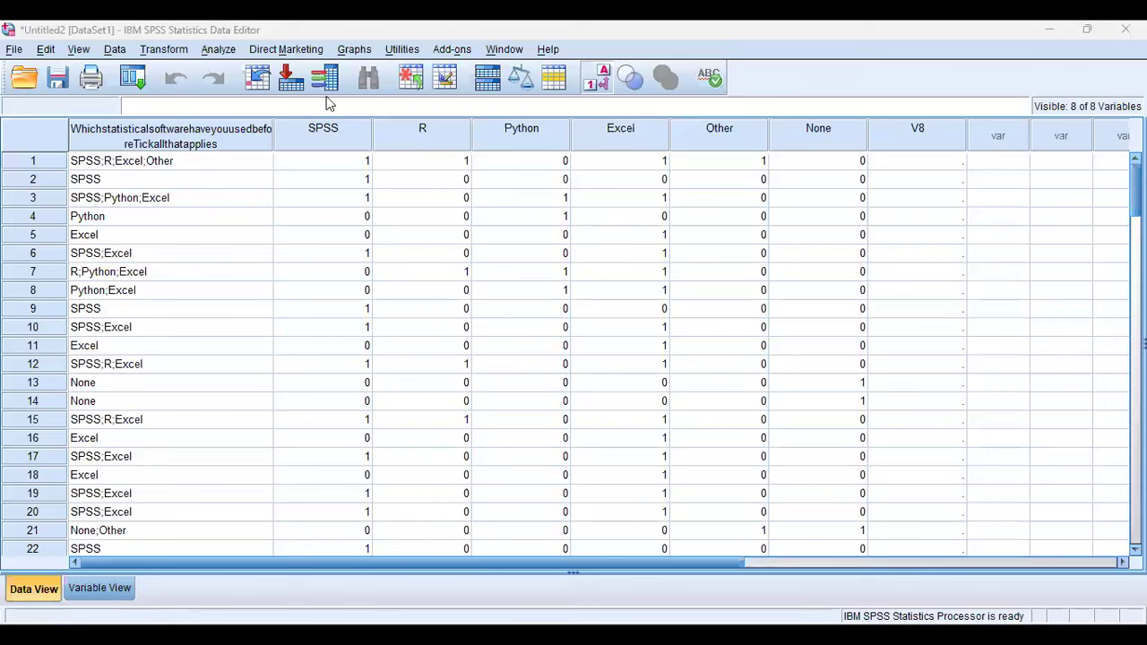
left_click(10, 52)
left_click(11, 52)
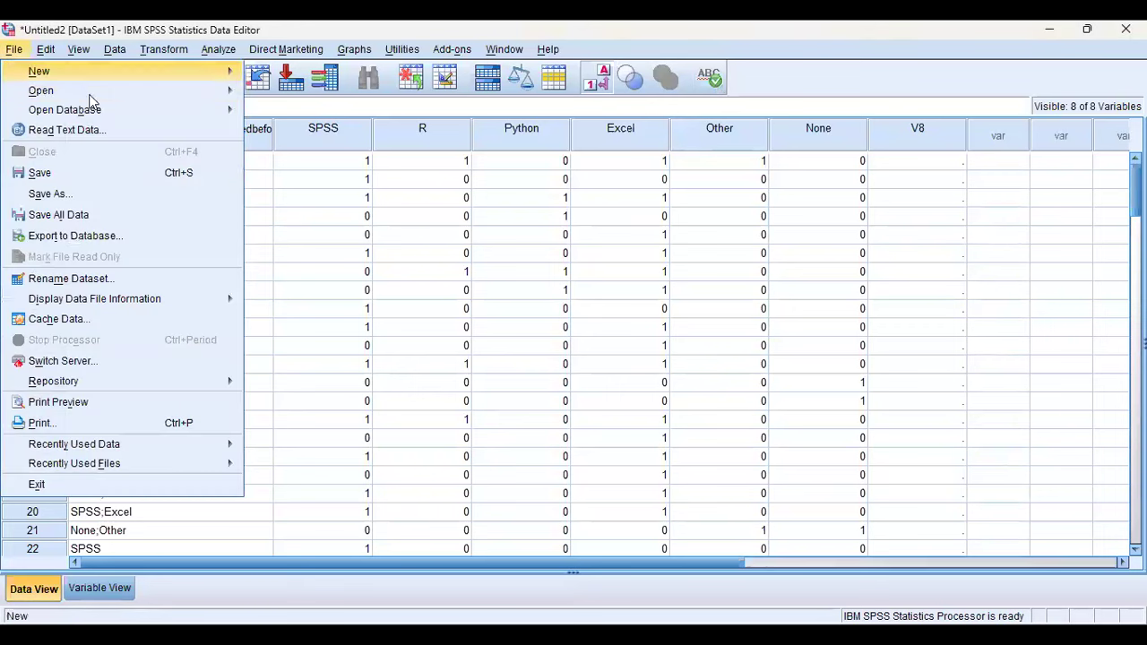
mouse_move(128, 101)
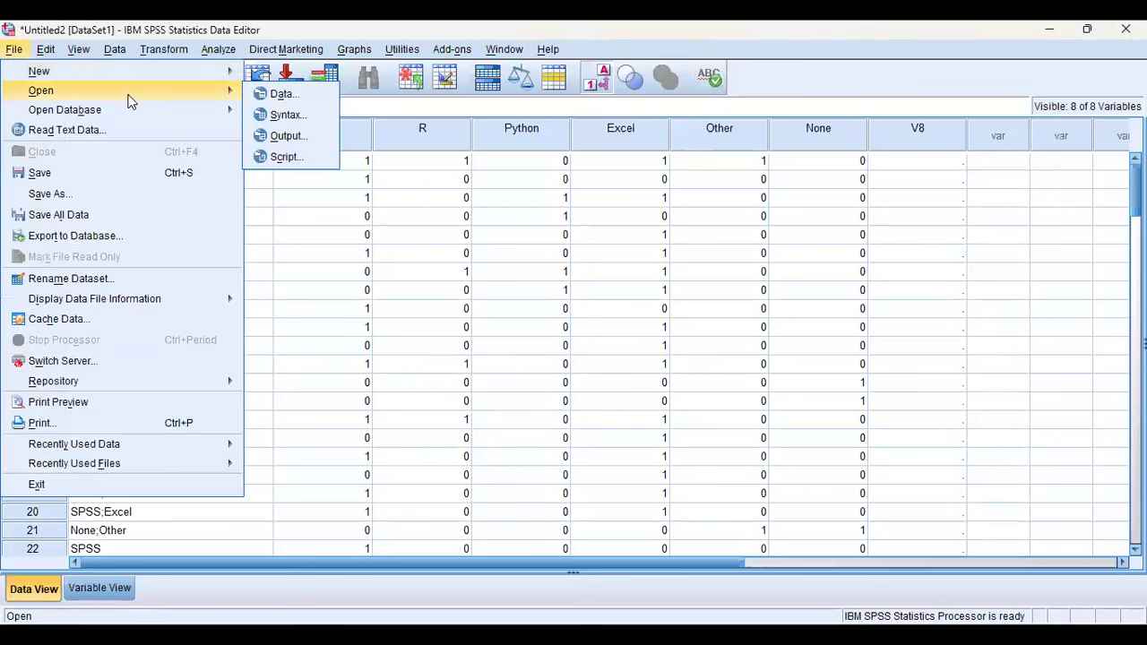
left_click(277, 97)
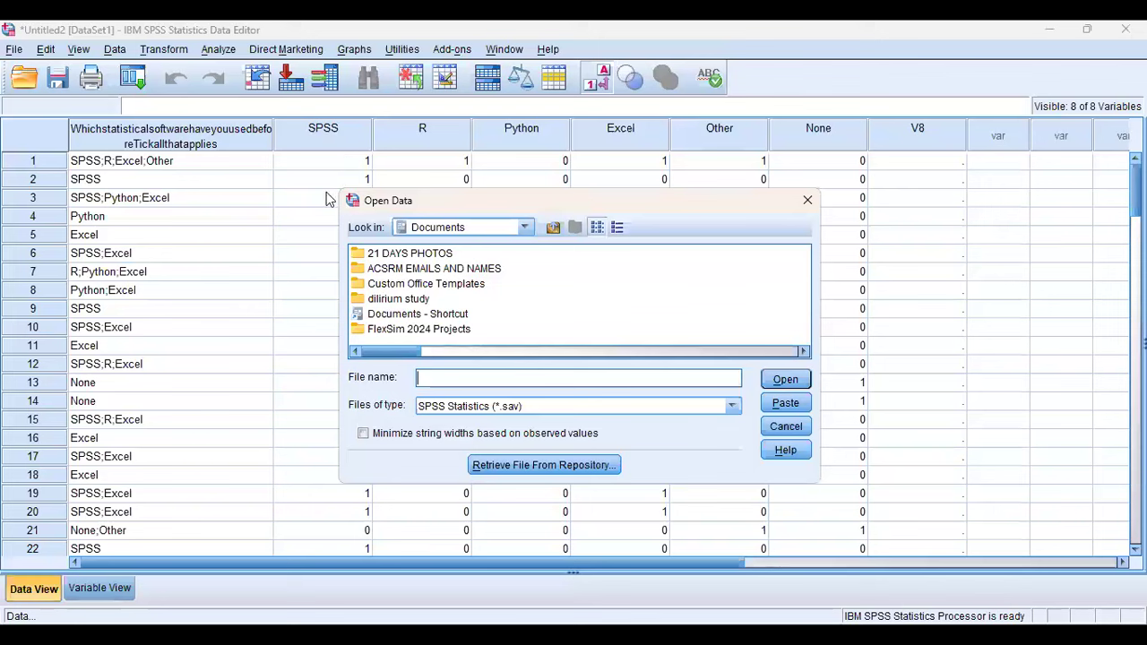
left_click(547, 351)
left_click_drag(569, 346, 736, 345)
left_click(566, 347)
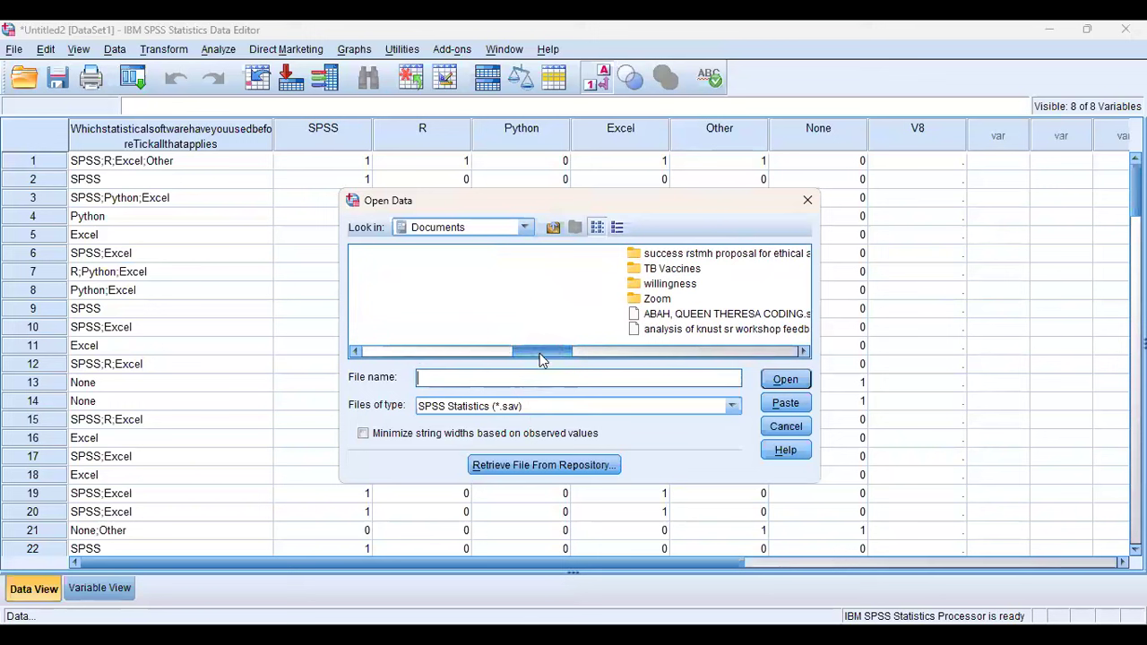
left_click_drag(539, 353, 722, 358)
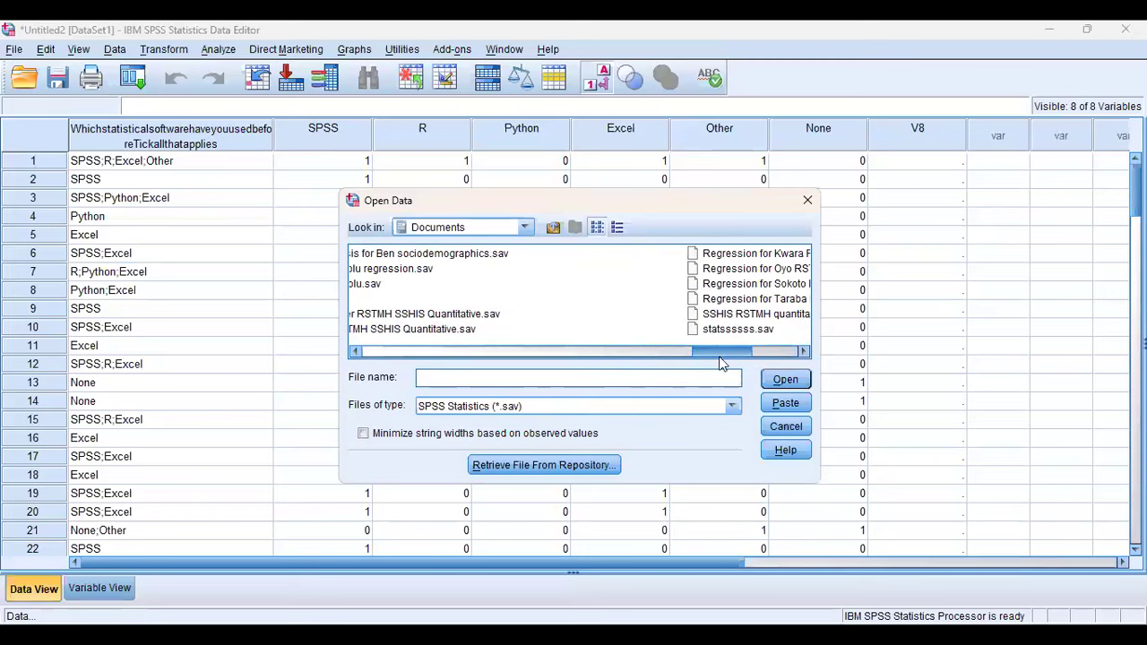
left_click(603, 407)
left_click(453, 469)
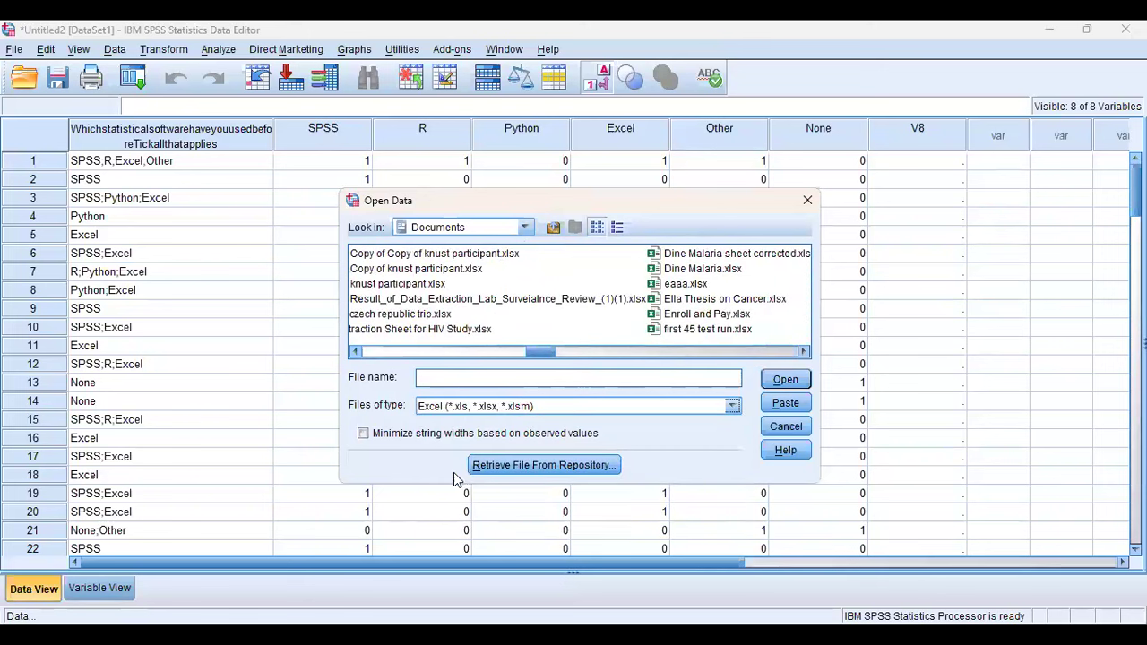
left_click_drag(557, 349, 760, 338)
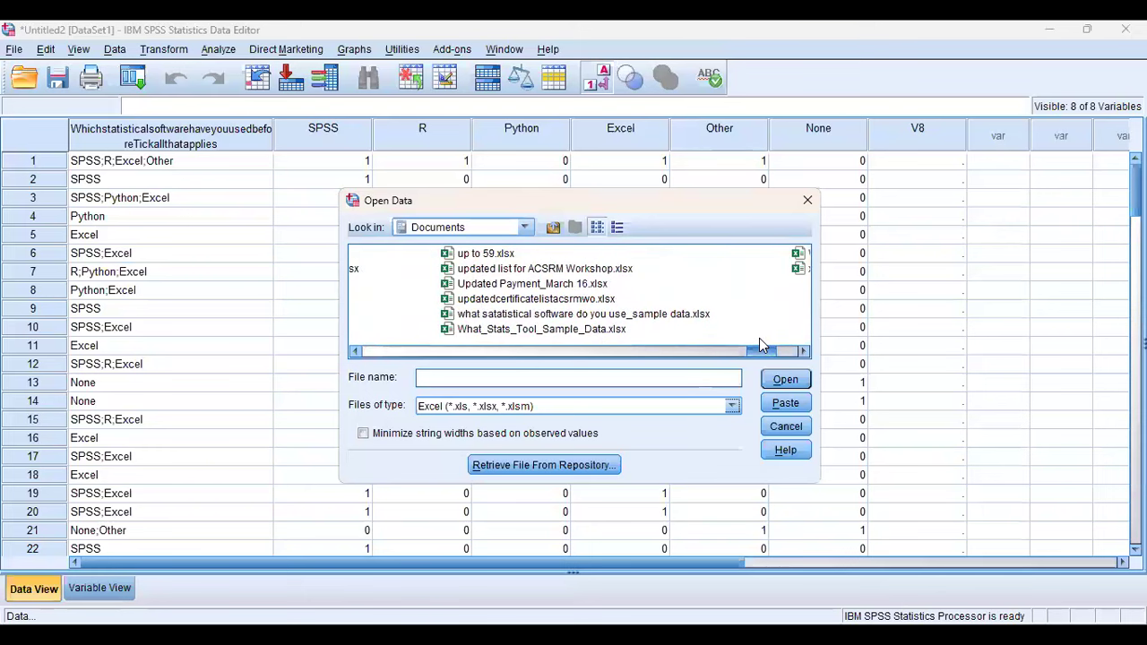
left_click(566, 330)
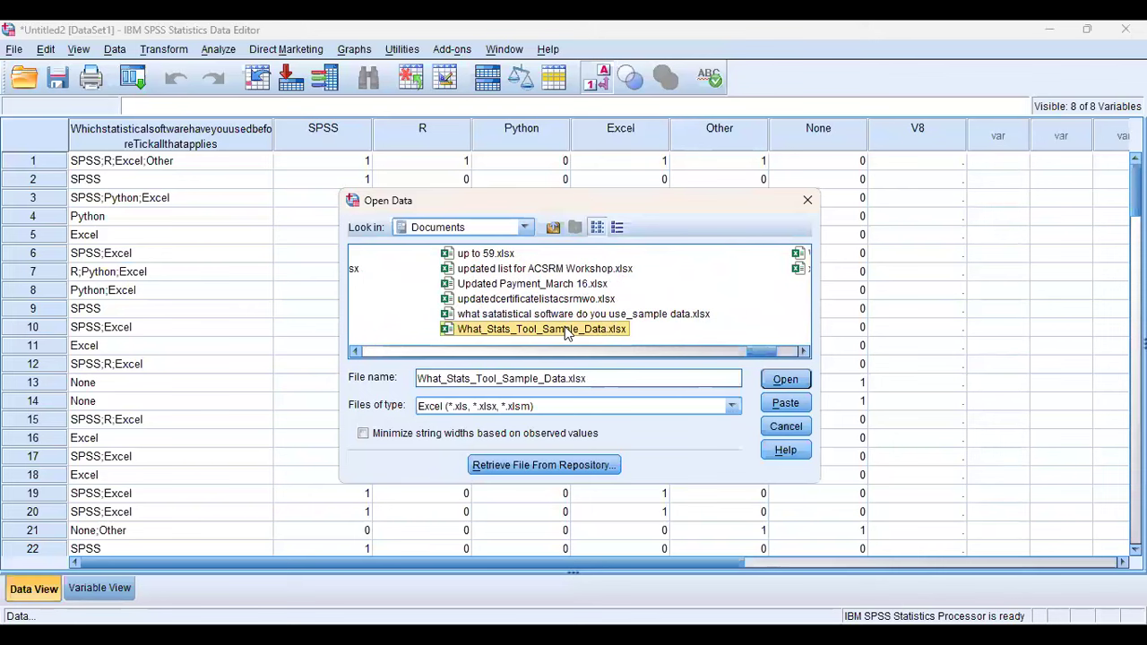
double_click(566, 330)
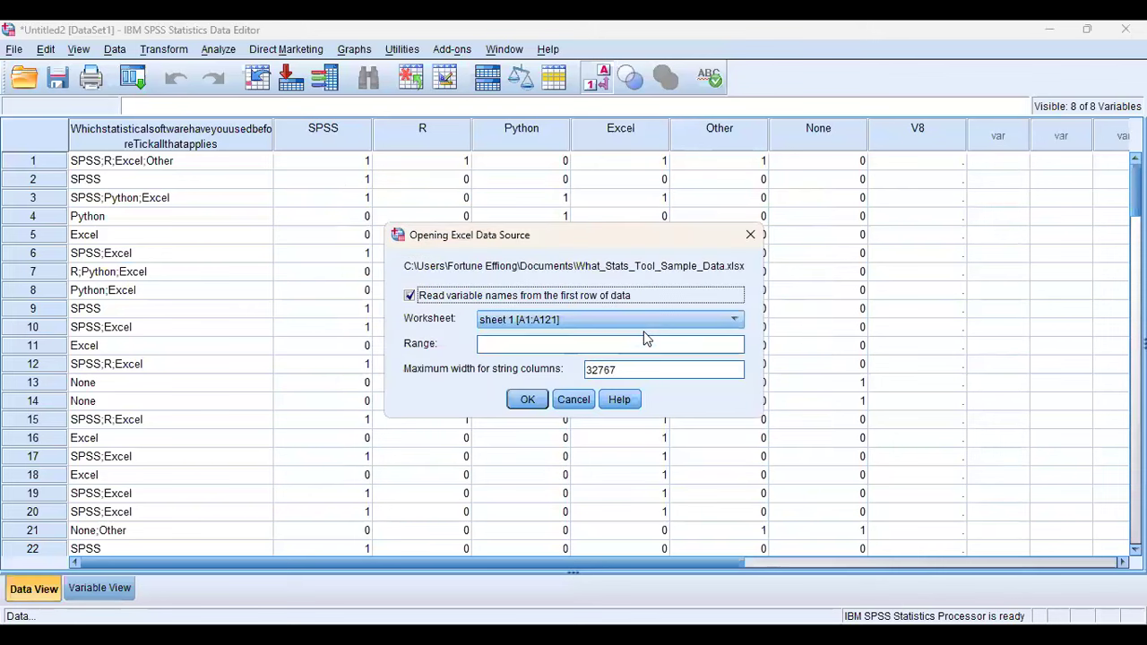
left_click(557, 324)
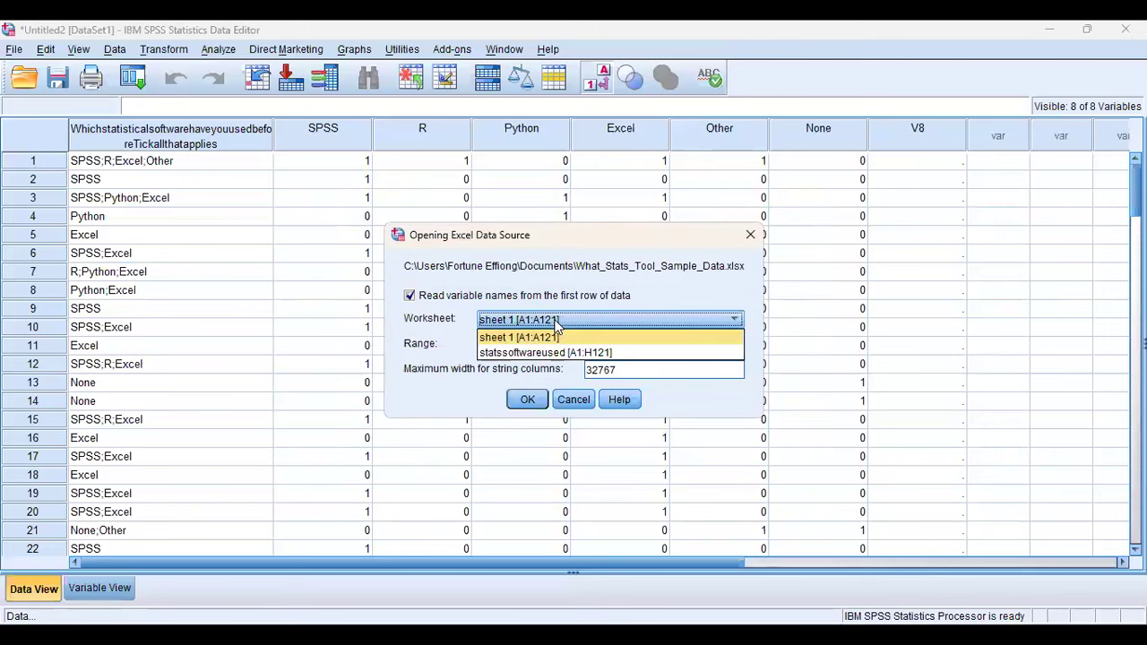
left_click(554, 353)
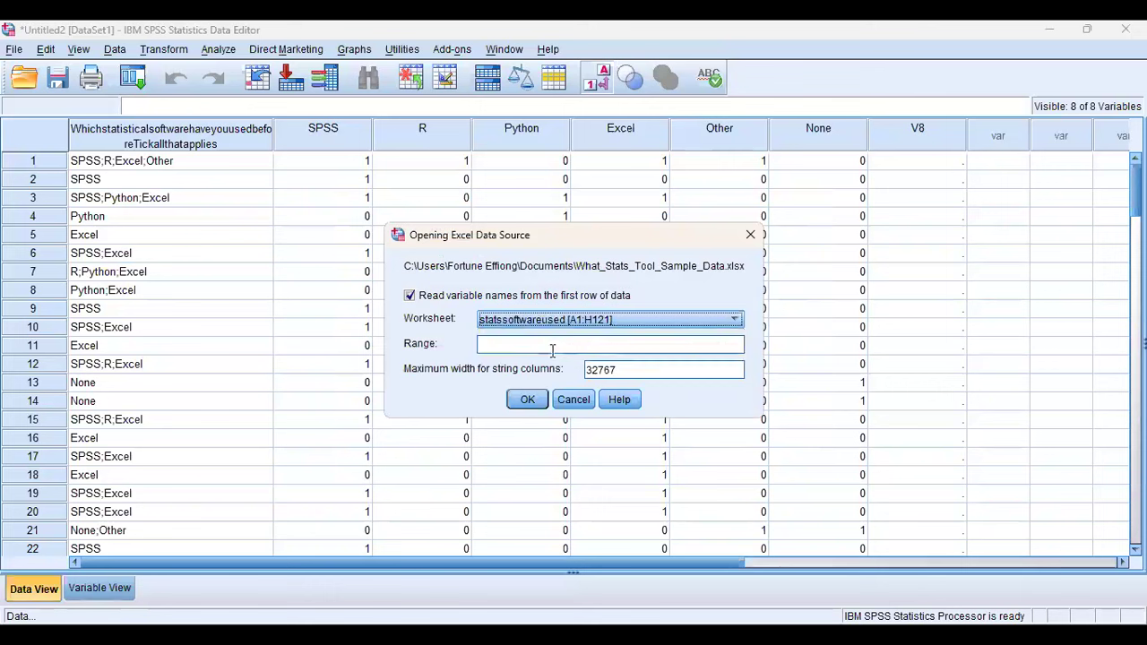
left_click(434, 302)
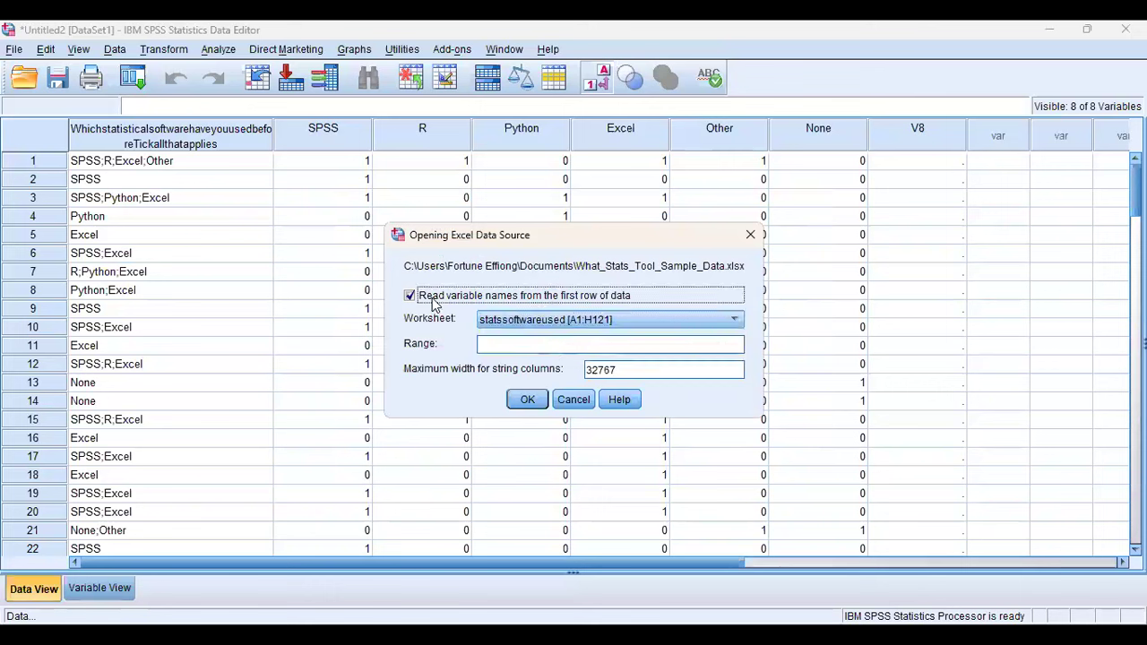
left_click(433, 302)
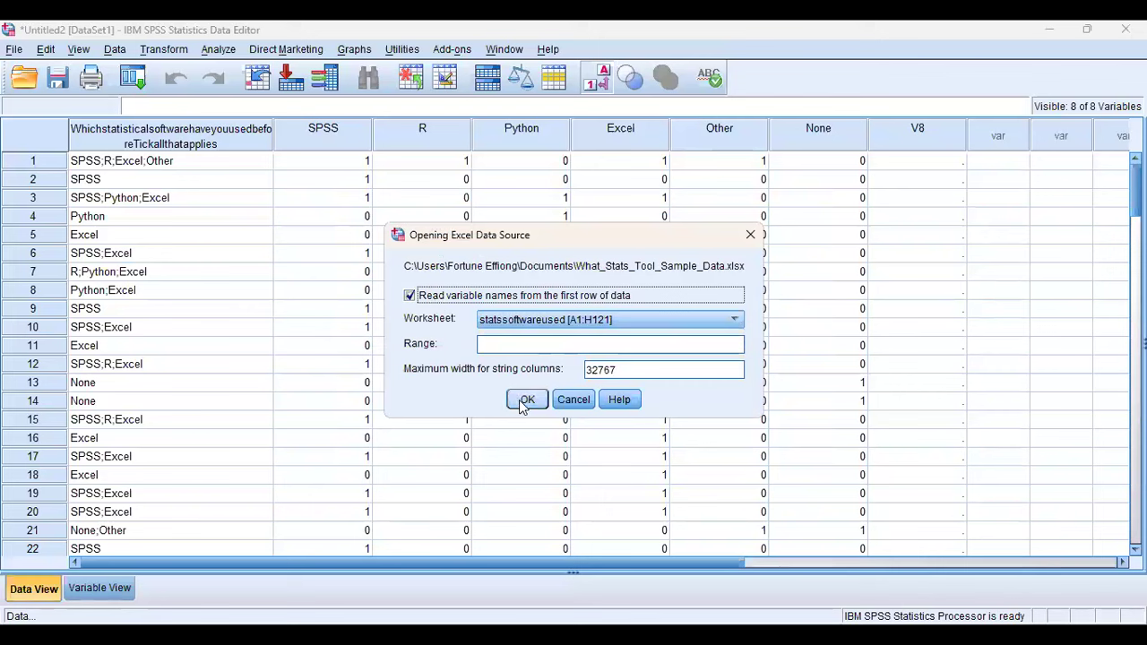
left_click(750, 236)
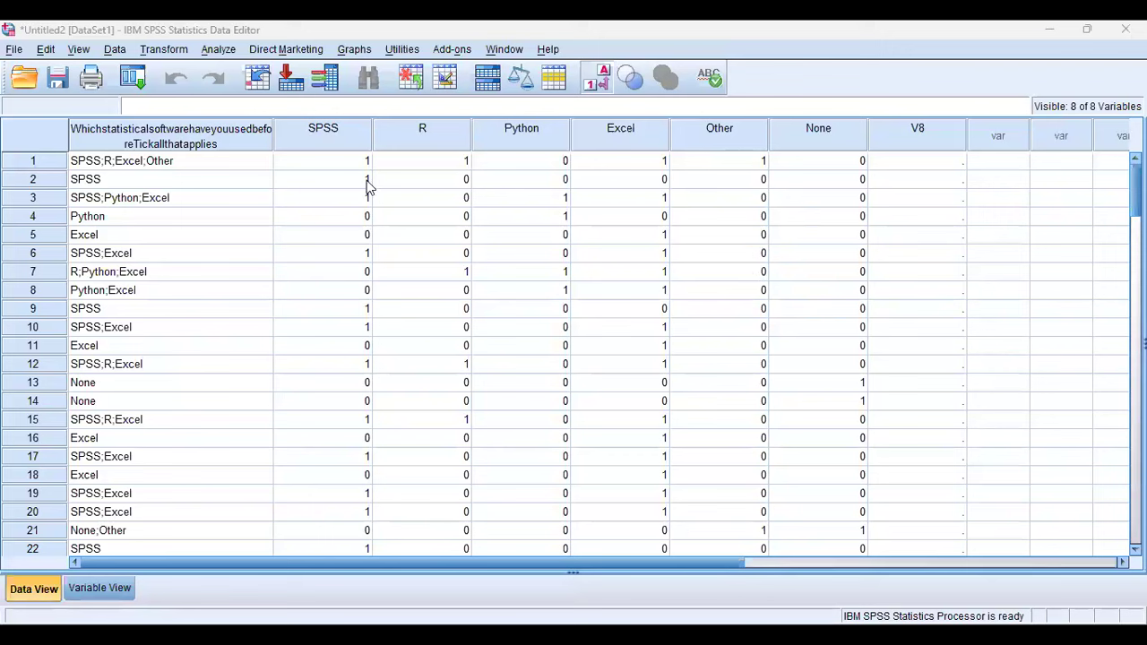
Review the imported variables' definitions in Variable View and return to the data rows
left_click(600, 82)
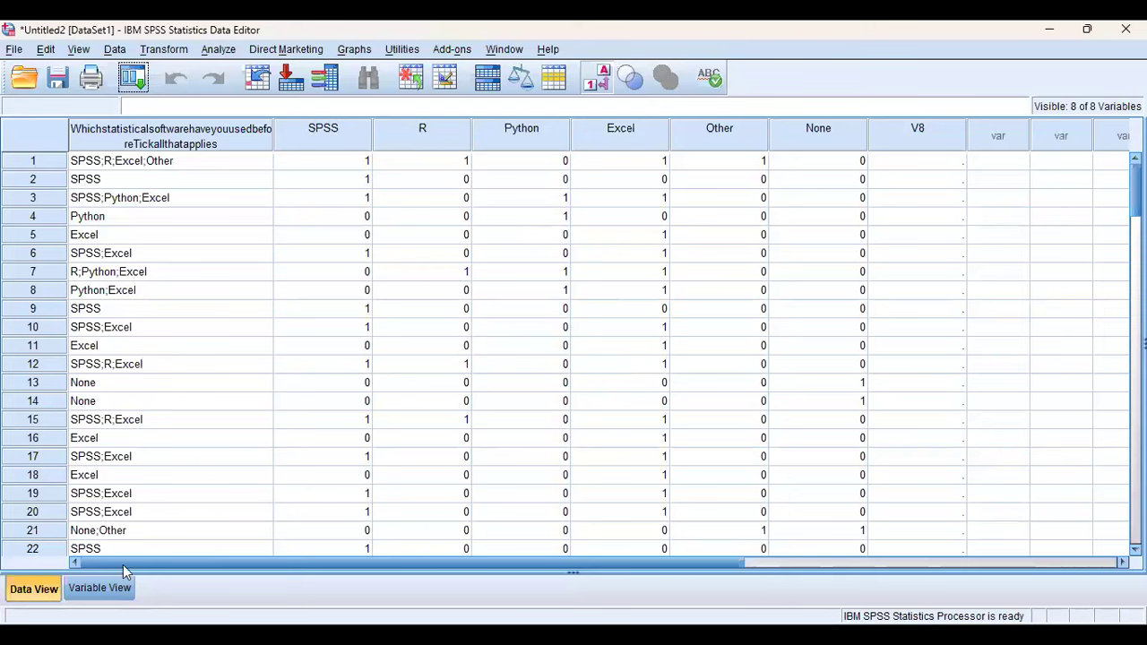
left_click(98, 588)
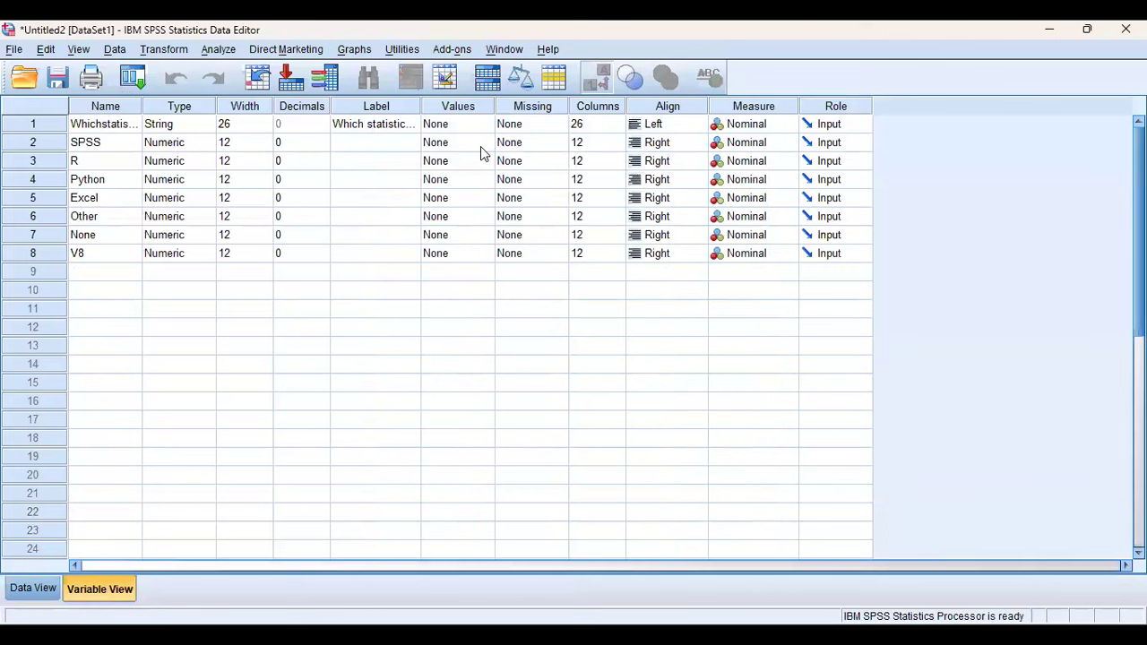
key("ctrl+t")
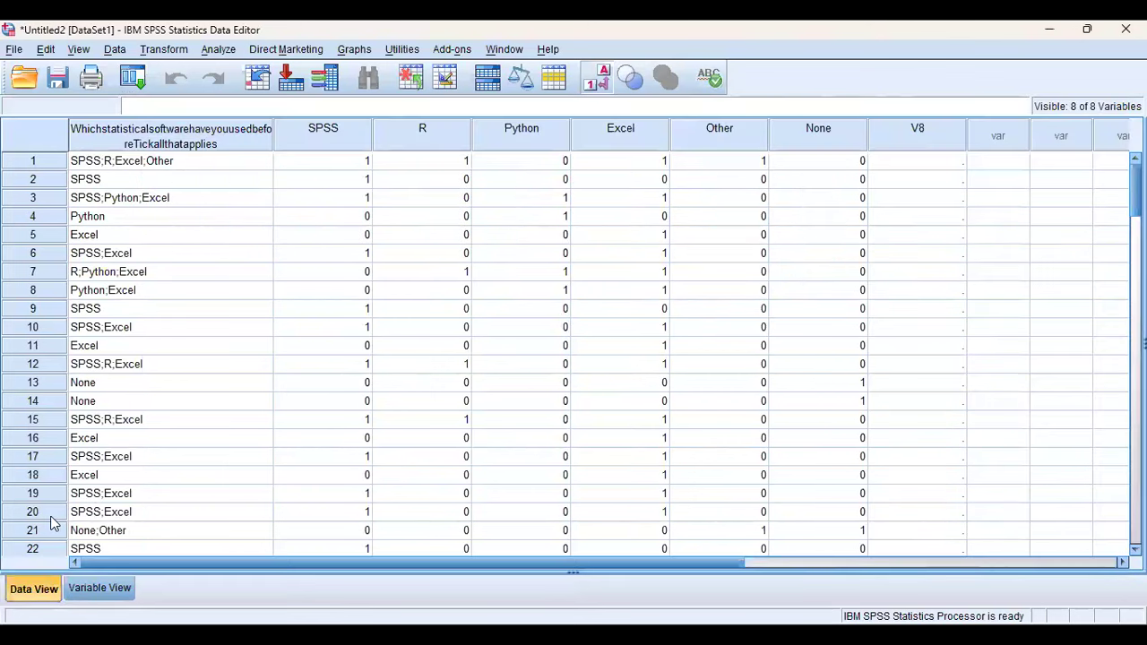
Delete the empty V8 variable from the dataset
left_click(904, 145)
right_click(905, 152)
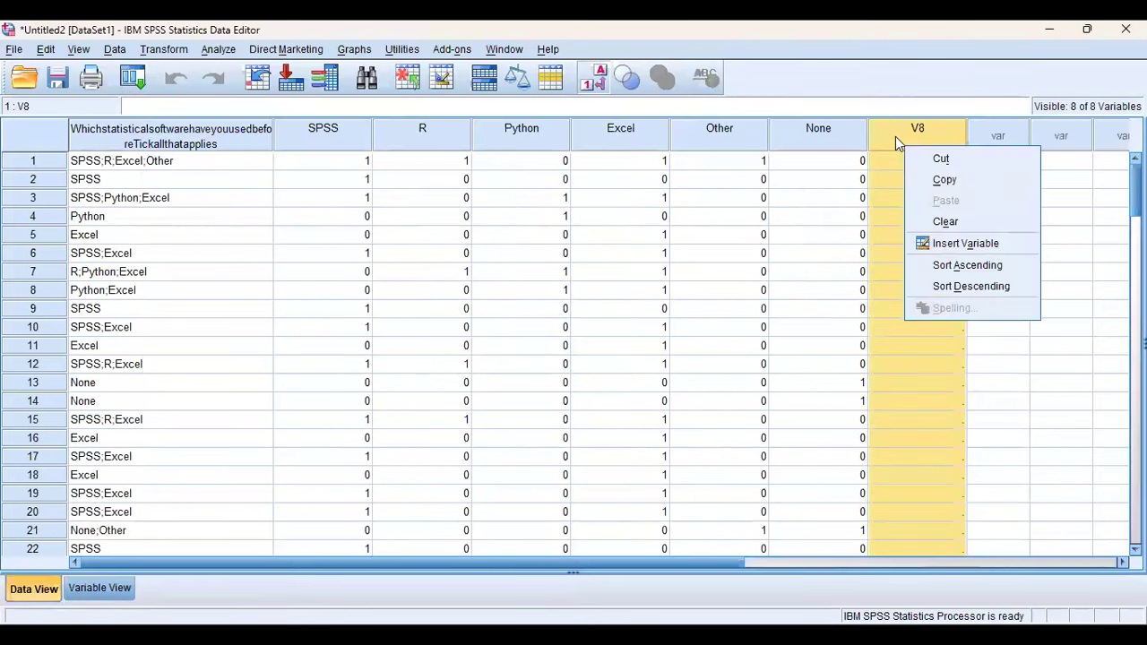
left_click(941, 223)
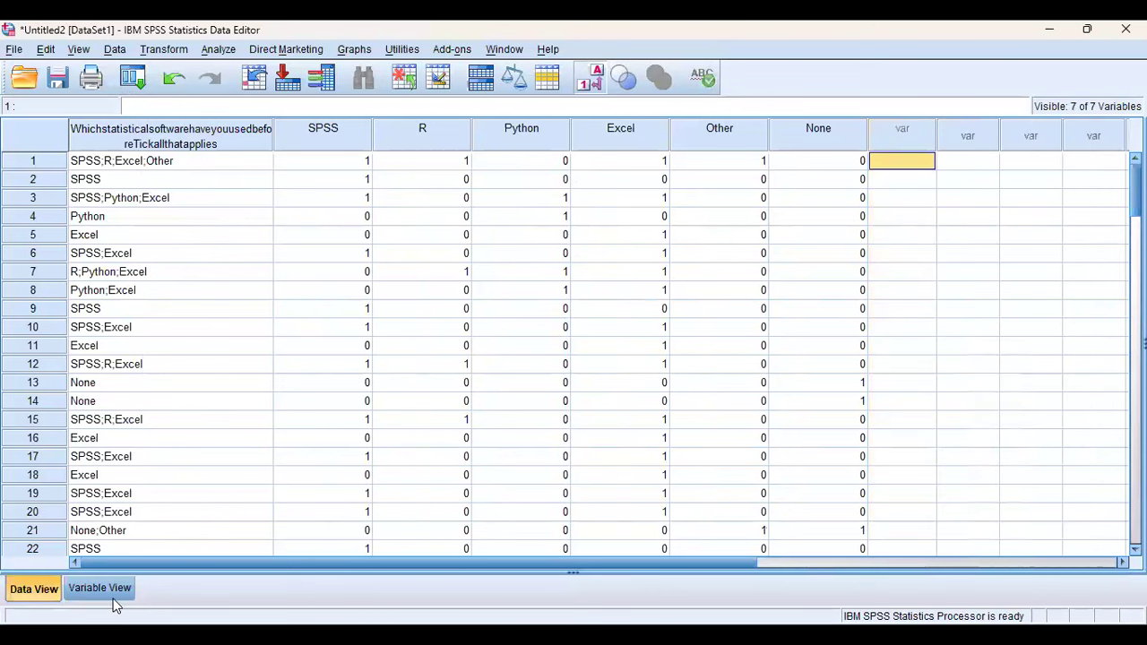
left_click(90, 591)
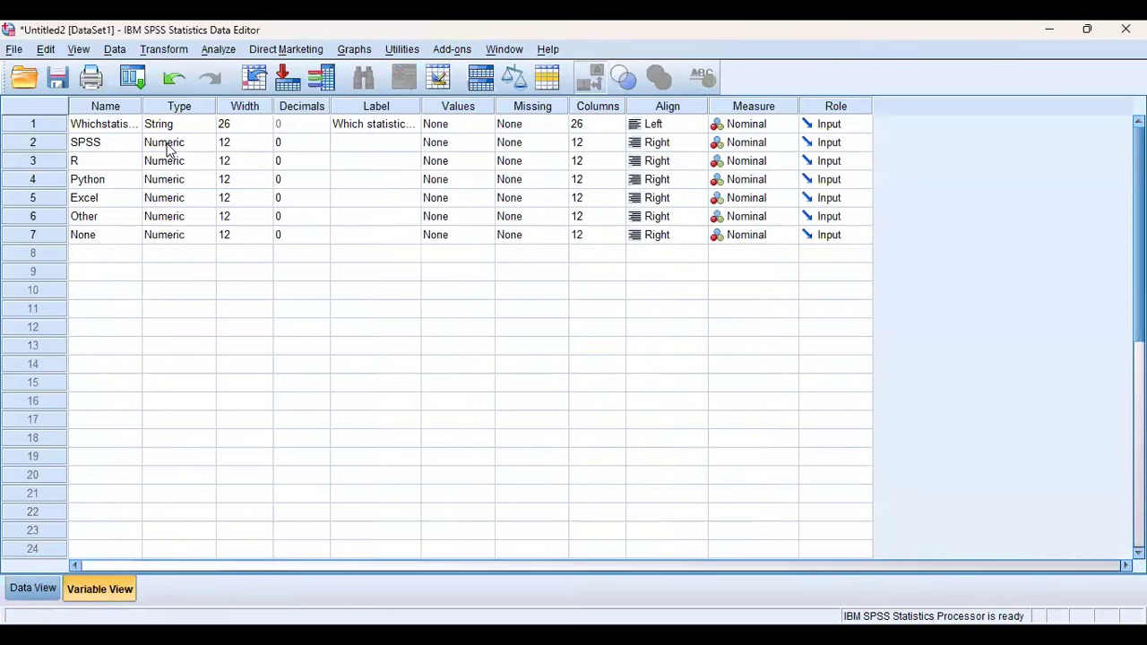
left_click(54, 582)
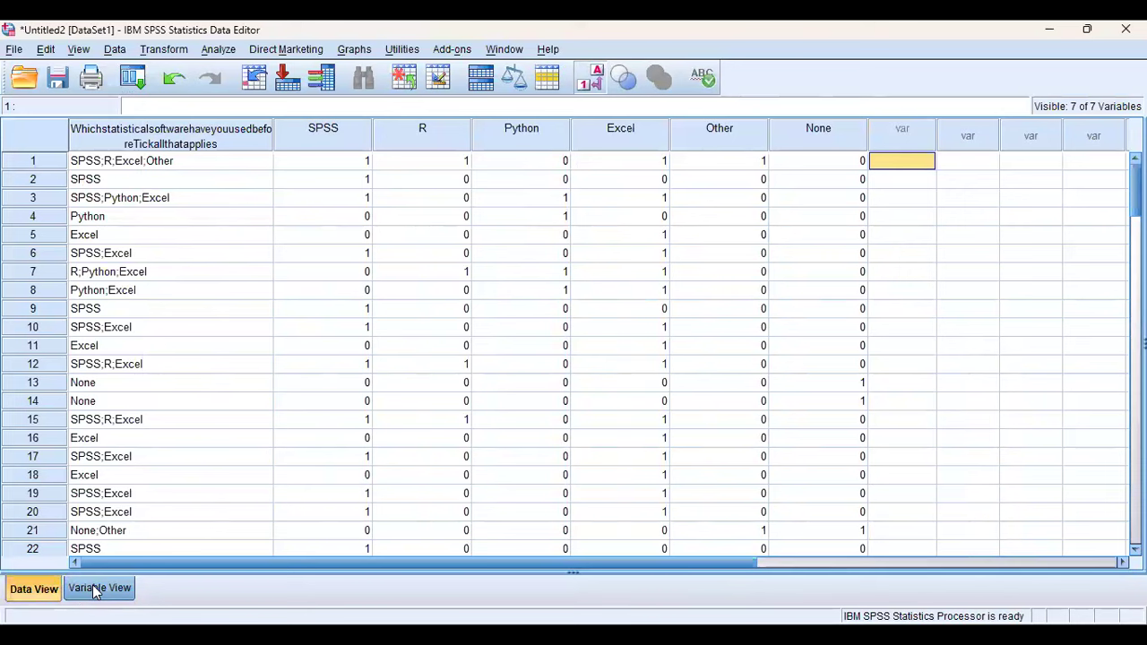
left_click(91, 594)
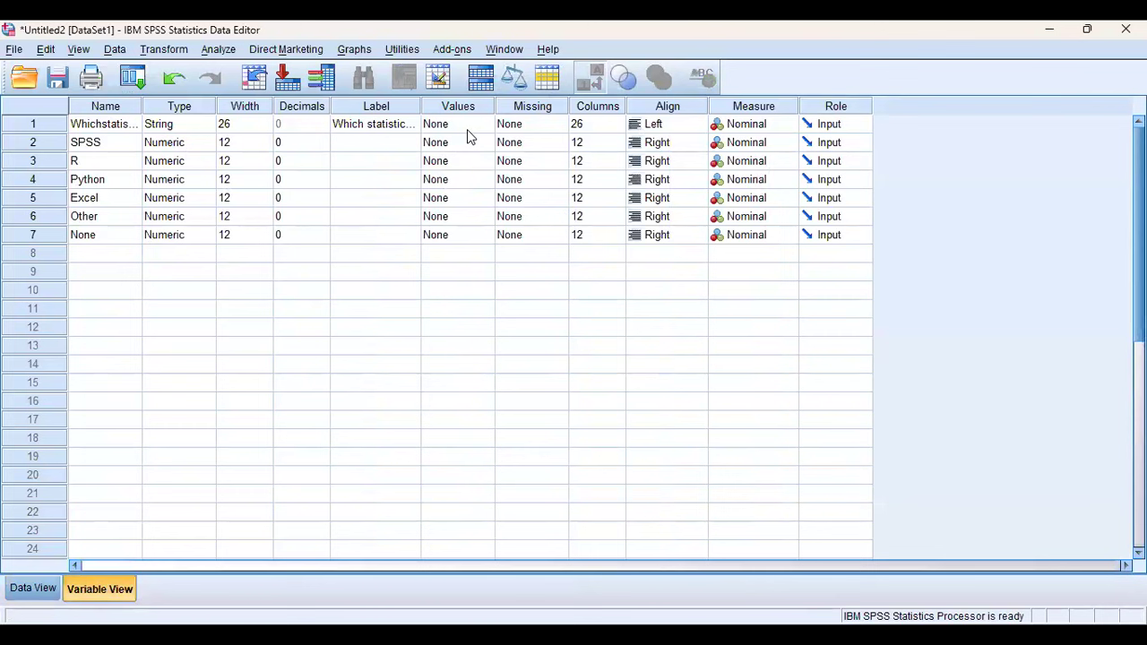
left_click(52, 588)
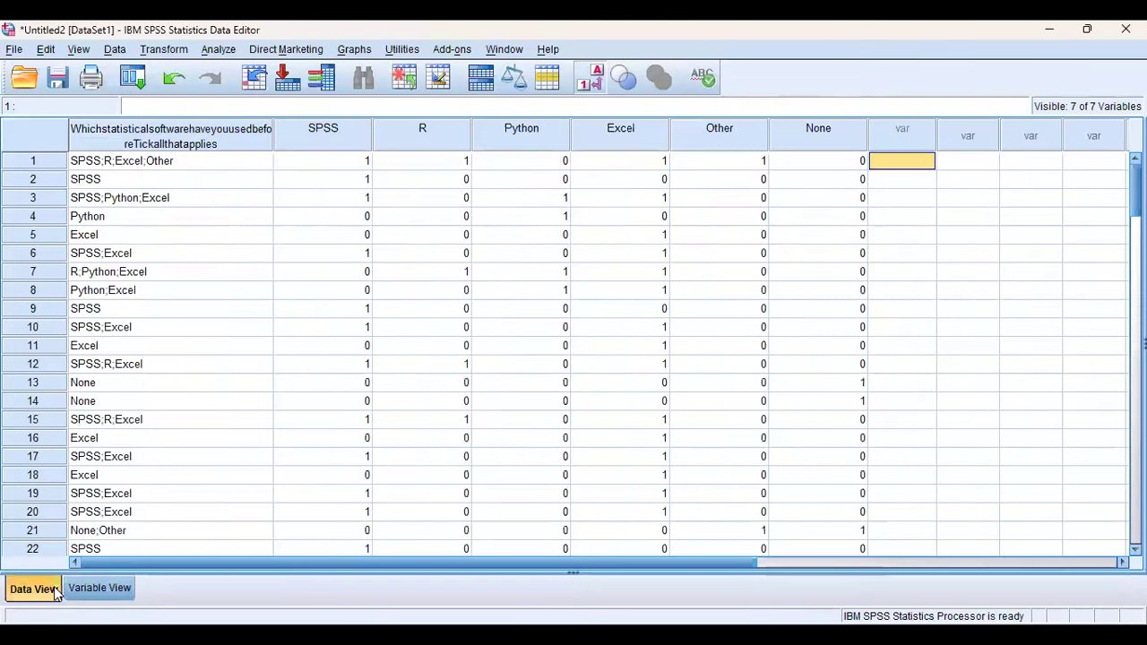
In Variable View, define value labels for the SPSS variable: 1 = "Yes" and 0 = "no"
left_click(98, 588)
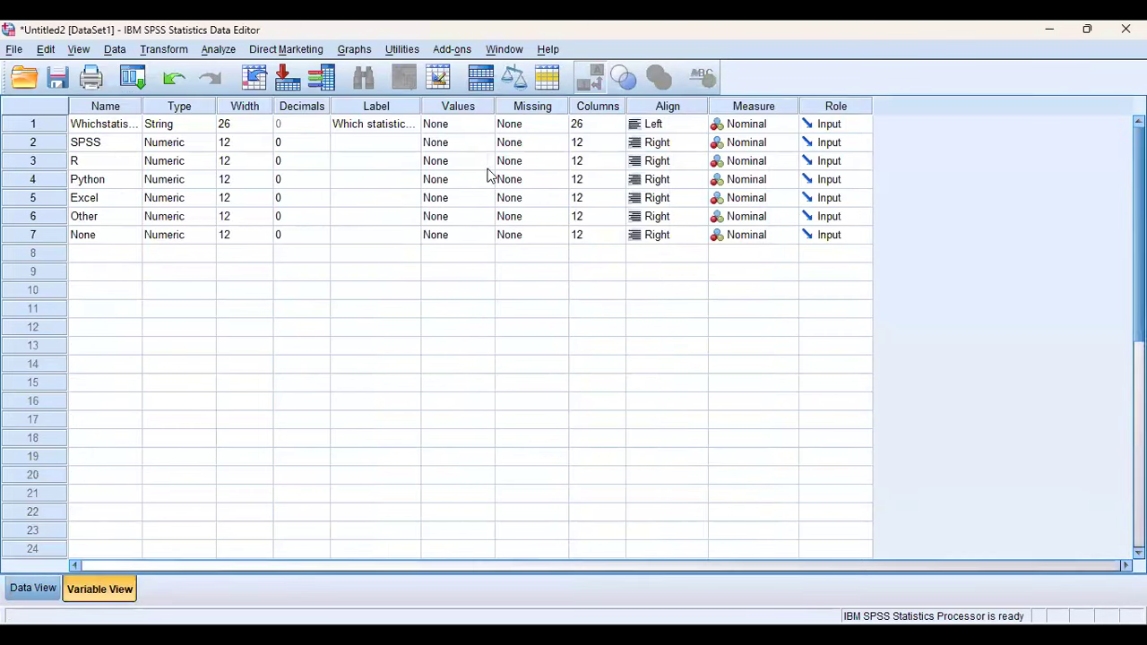
left_click(473, 147)
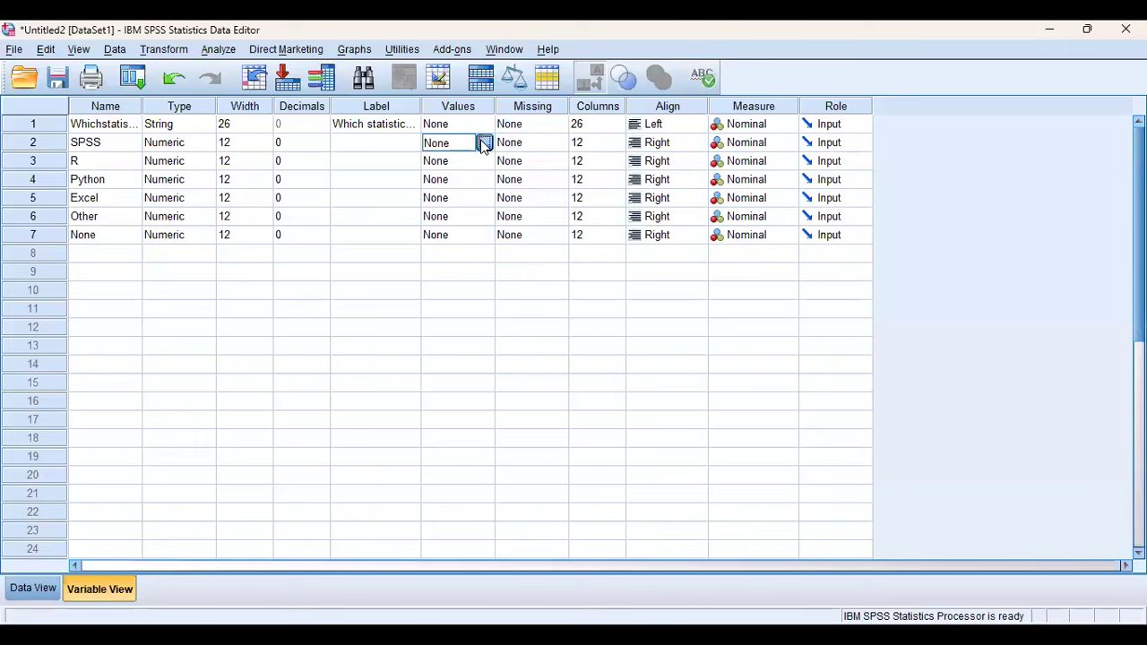
type("1")
key("Tab")
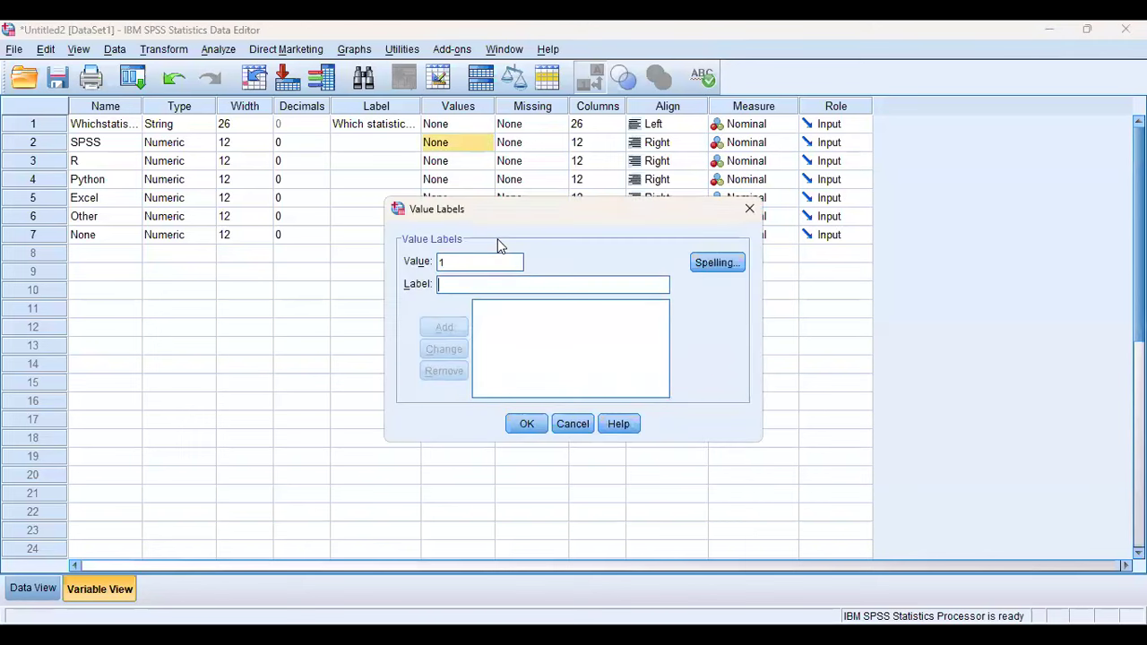
type("YE")
key("BackSpace")
type("es")
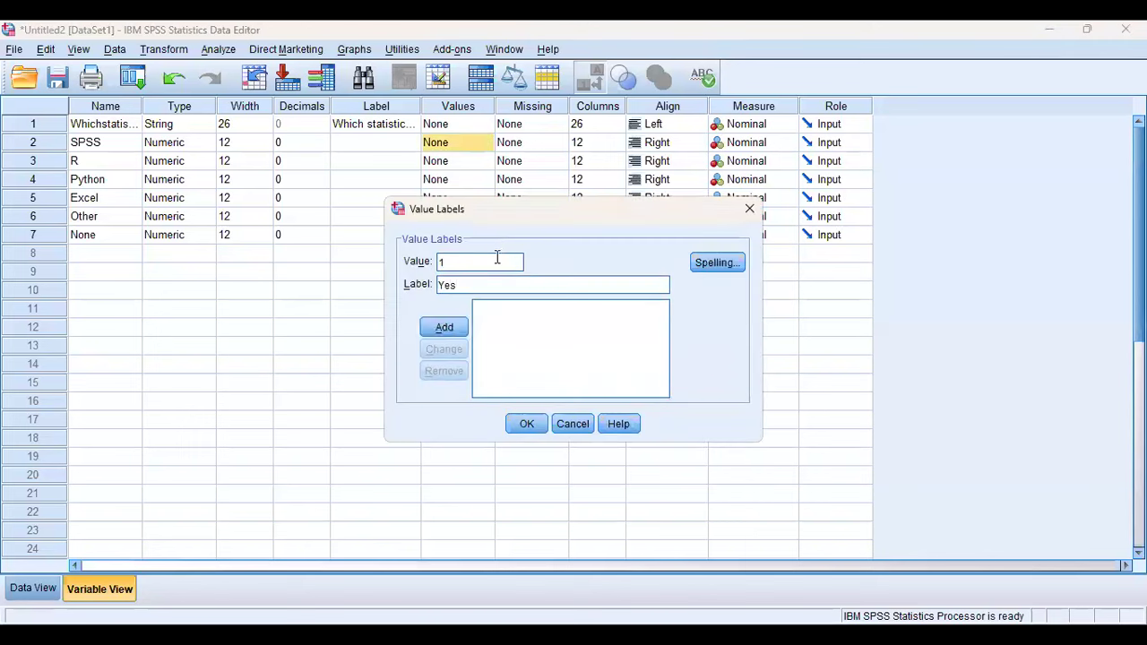
left_click(448, 327)
type("0")
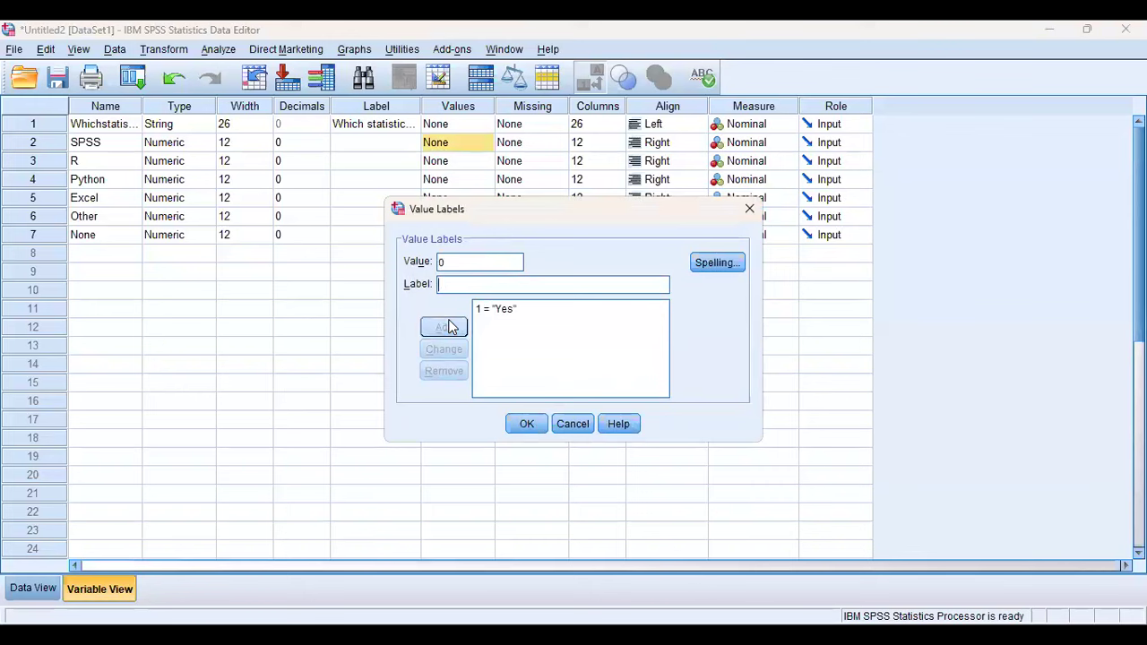
key("Tab")
type("no")
left_click(448, 327)
left_click(526, 426)
Define value labels for the R variable: 1 = "yes" and 0 = "no"
left_click(487, 163)
left_click(489, 161)
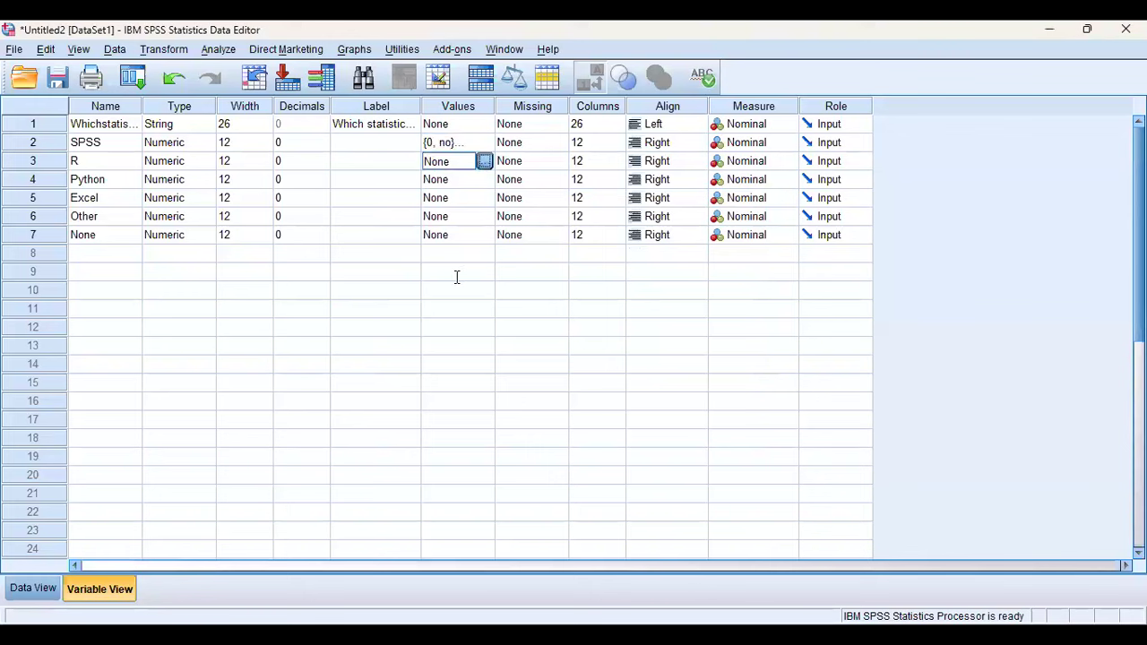
type("1")
key("Tab")
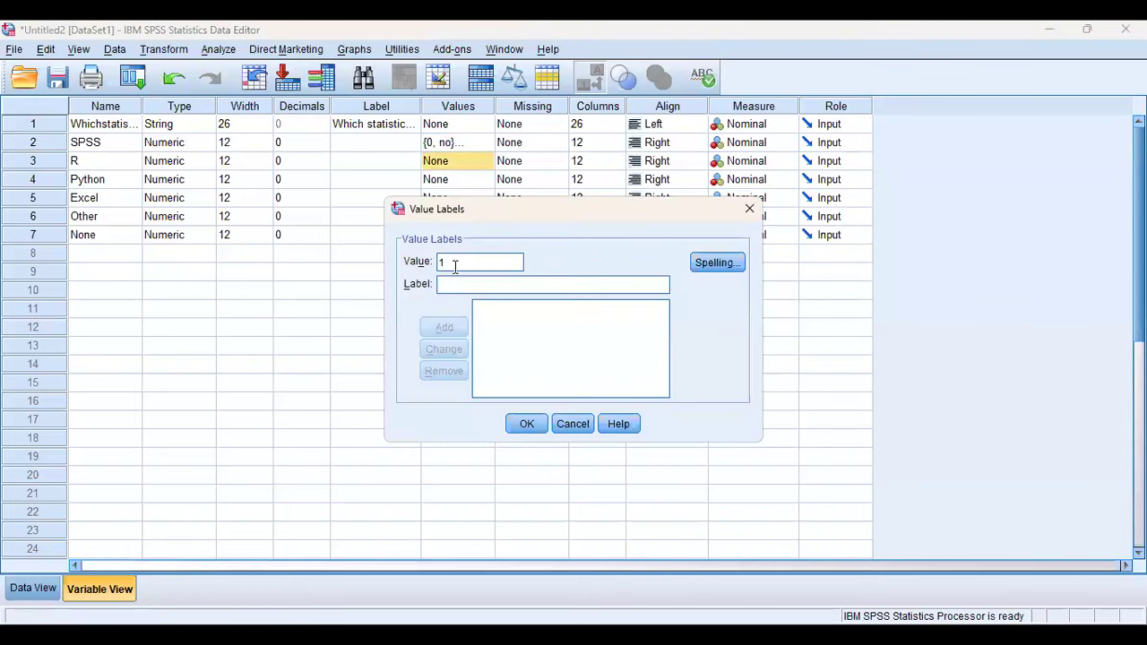
type("yes")
left_click(444, 327)
left_click(464, 262)
type("0")
key("Tab")
type("no")
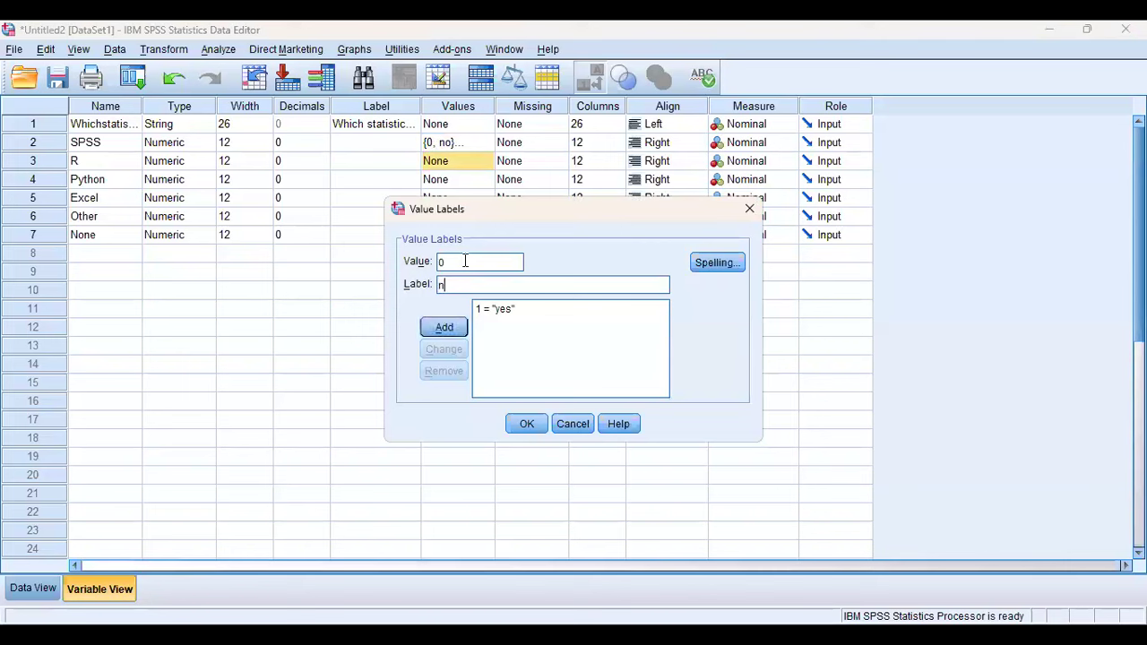
left_click(532, 424)
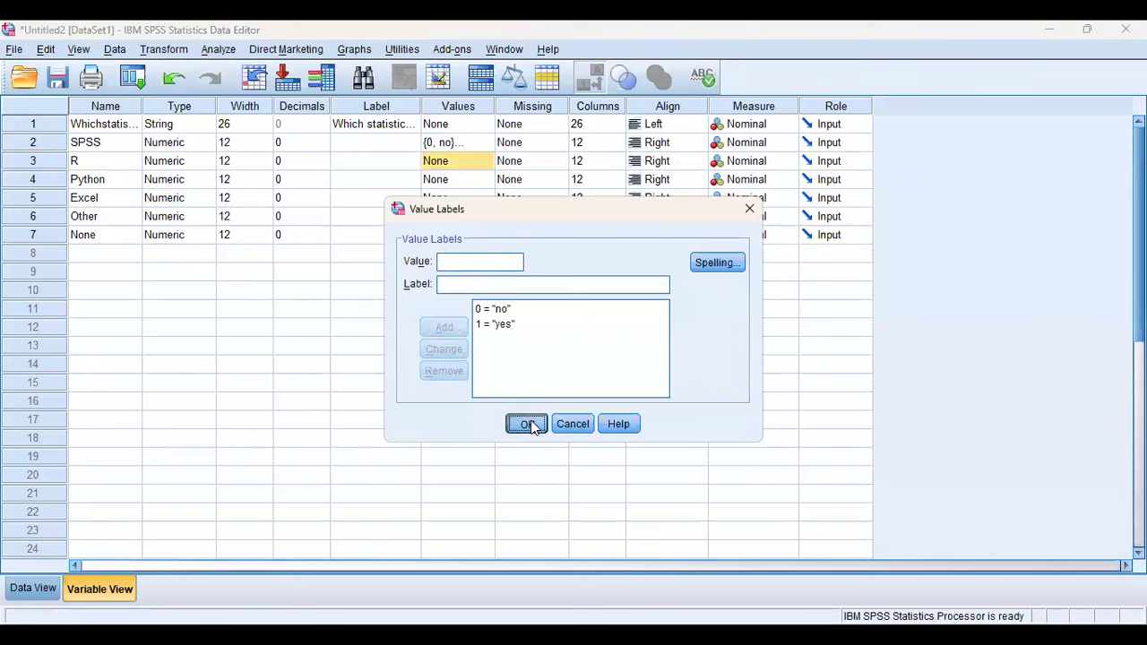
Define value labels for the Python variable: 1 = "yes" and 0 = "no"
left_click(482, 182)
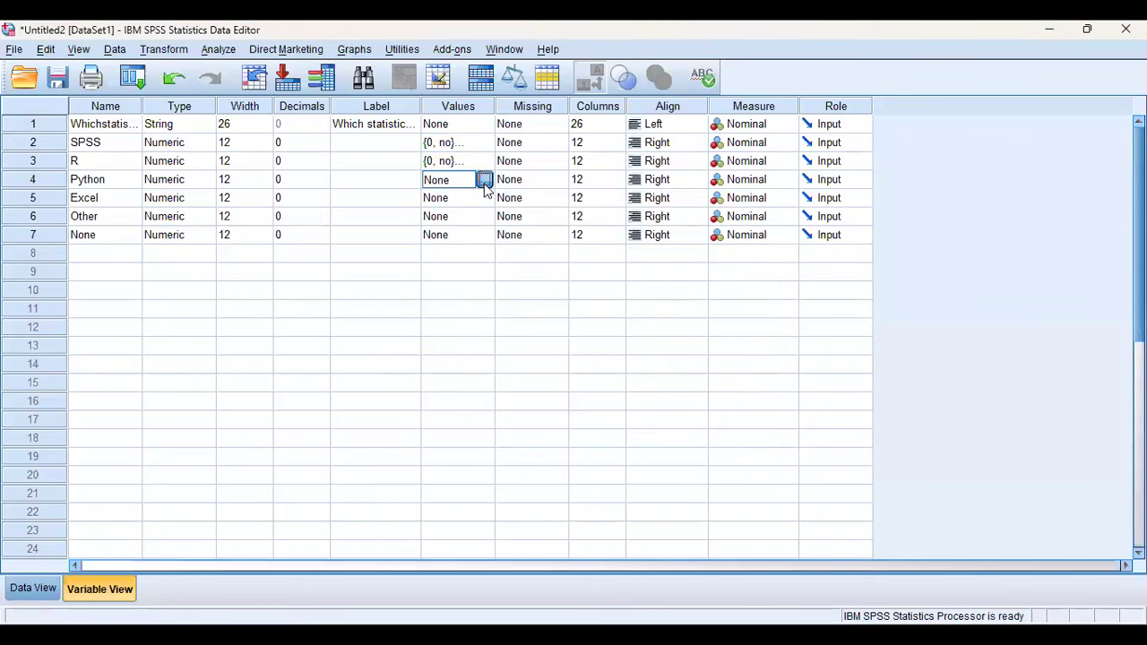
left_click(484, 181)
type("1")
key("Tab")
type("yes")
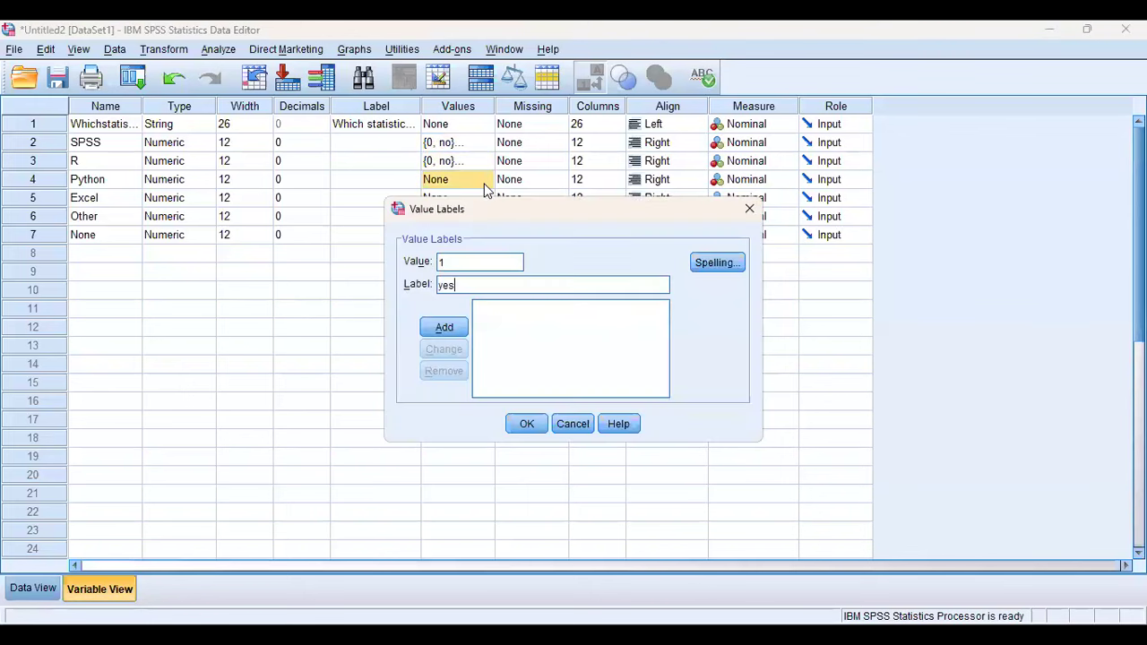
left_click(444, 326)
type("0")
key("Tab")
type("no")
left_click(439, 329)
left_click(525, 423)
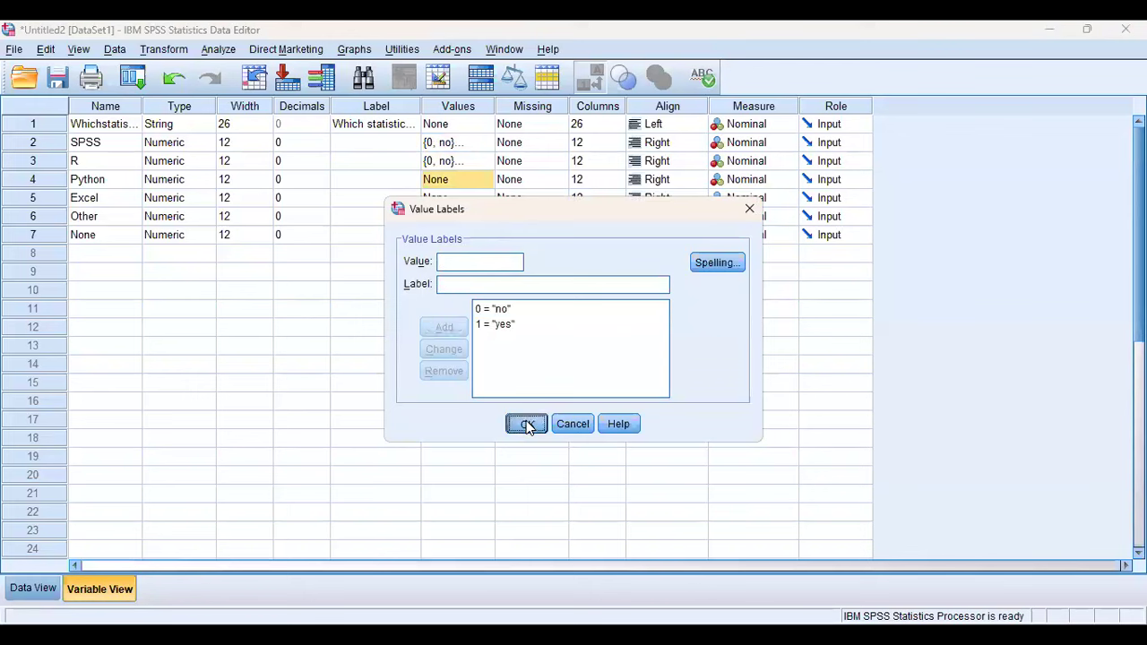
Define value labels for the Excel variable: 1 = "yes" and 0 = "no"
left_click(477, 201)
left_click(480, 203)
type("1 = \"")
type("yes")
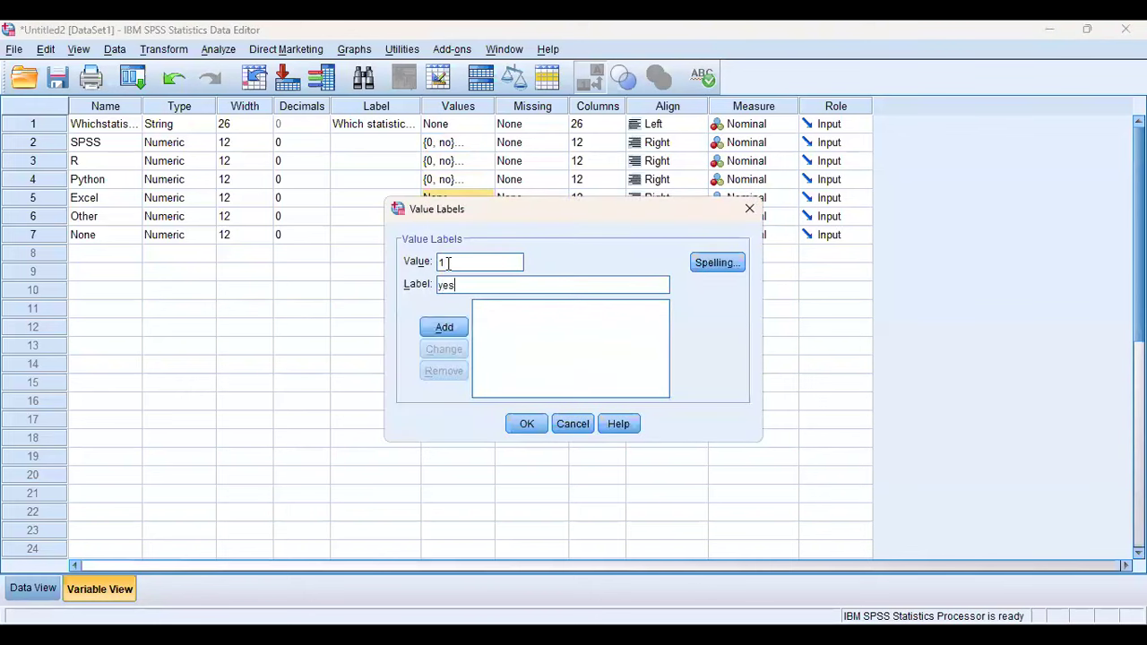
left_click(448, 327)
type("0")
key("Tab")
type("no")
left_click(448, 327)
left_click(525, 422)
Define value labels for the Other variable: 1 = "yes" and 0 = "no"
left_click(466, 218)
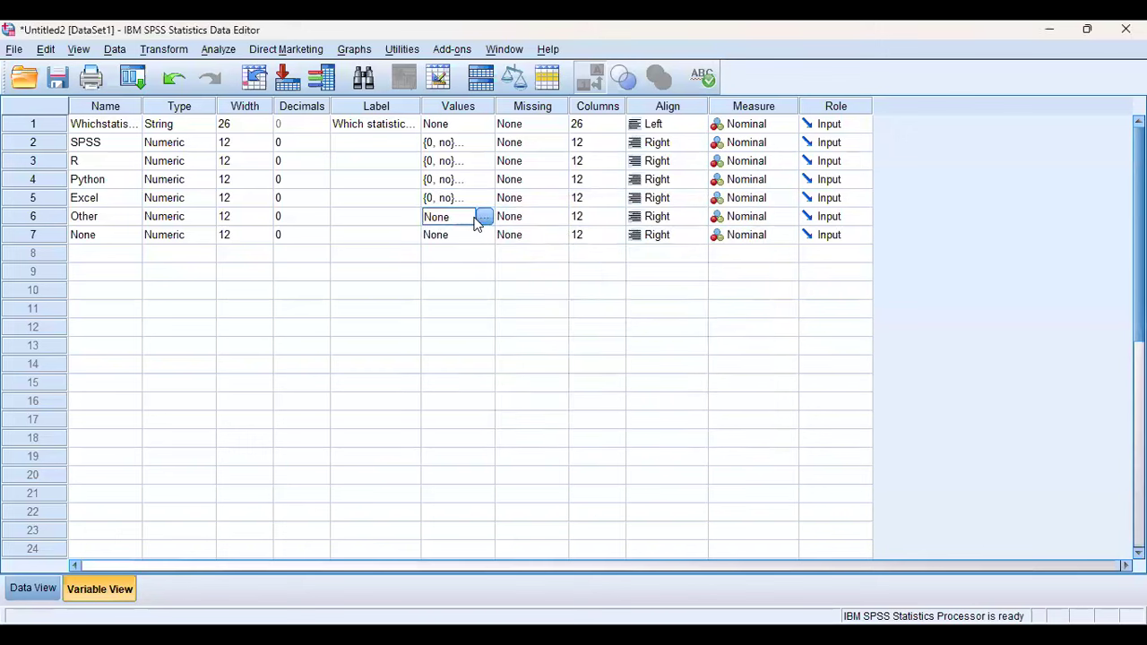
left_click(483, 218)
type("1")
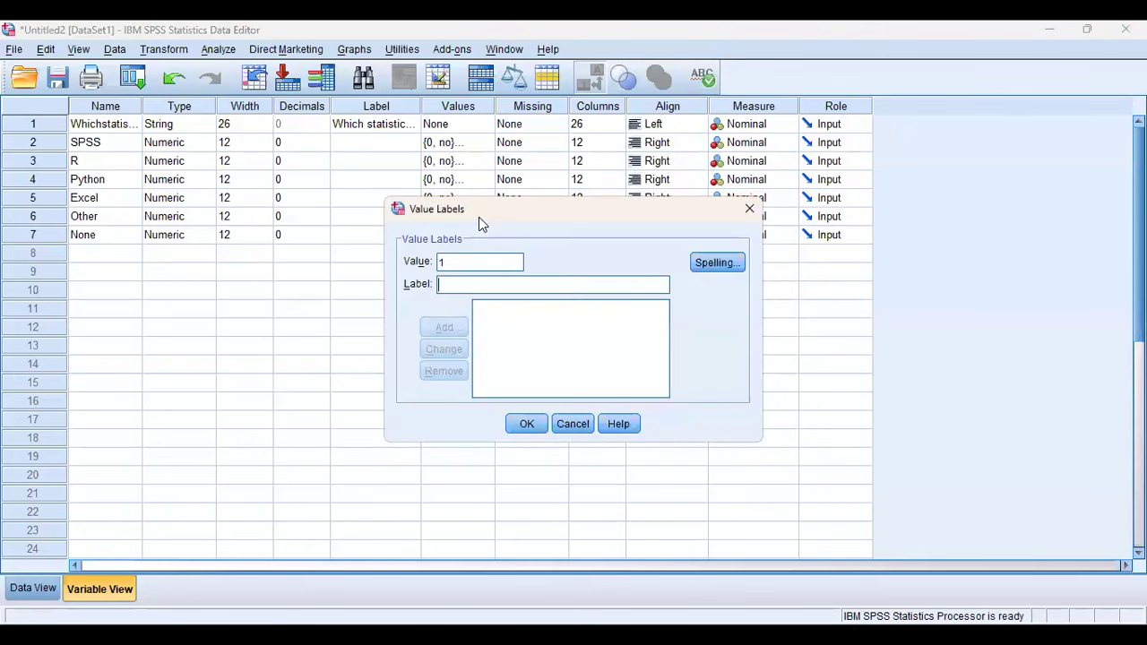
key("Tab")
type("yes")
left_click(455, 326)
type("0")
key("Tab")
type("no")
left_click(445, 326)
left_click(507, 423)
Define value labels for the None variable: 1 = "yes" and 0 = "no"
left_click(487, 235)
type("1")
key("Tab")
type("yes")
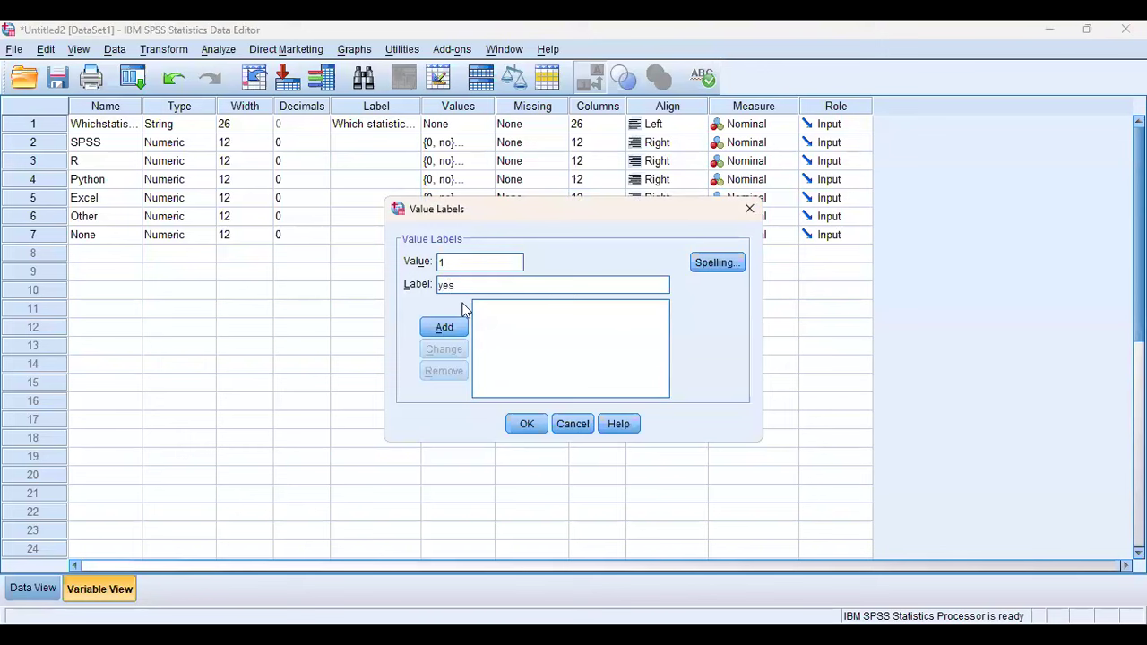
left_click(451, 331)
type("0")
key("Tab")
type("no")
left_click(439, 333)
left_click(523, 424)
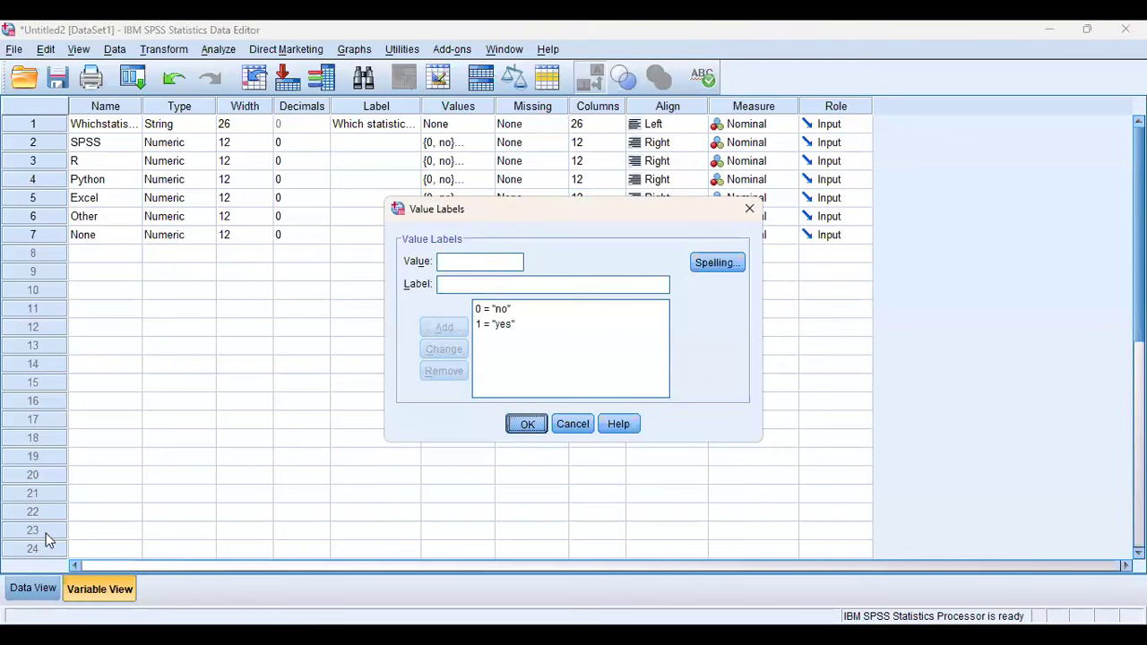
Compare the numeric codes with their value labels in Data View by toggling the label display, leaving the labels shown
left_click(45, 581)
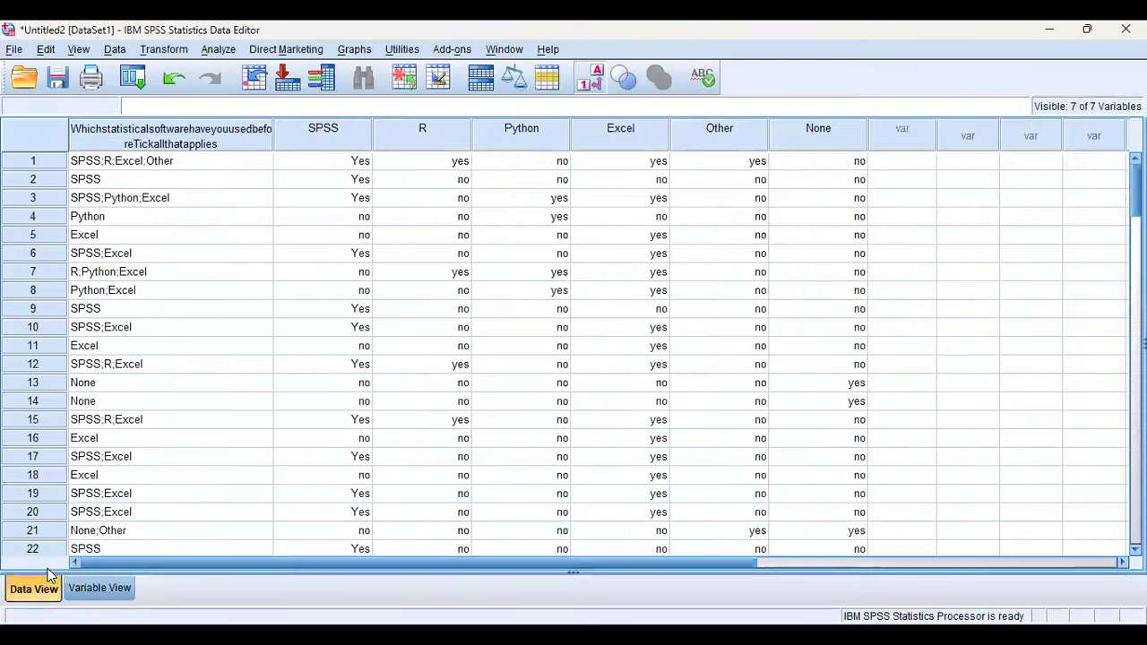
left_click(596, 86)
left_click(596, 86)
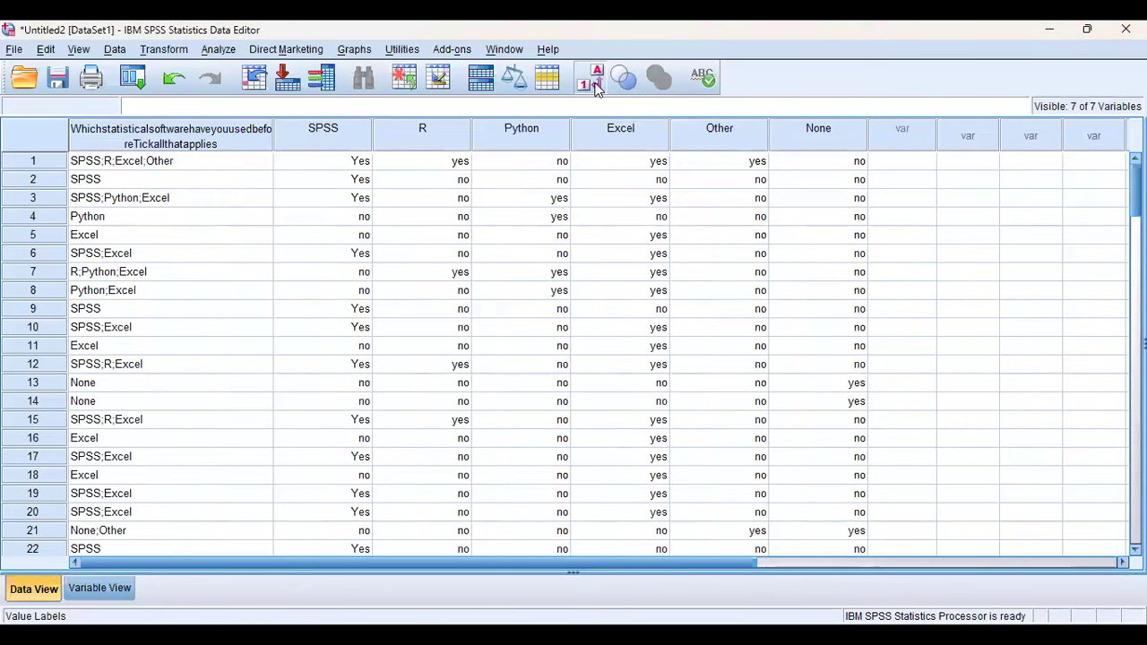
left_click(596, 86)
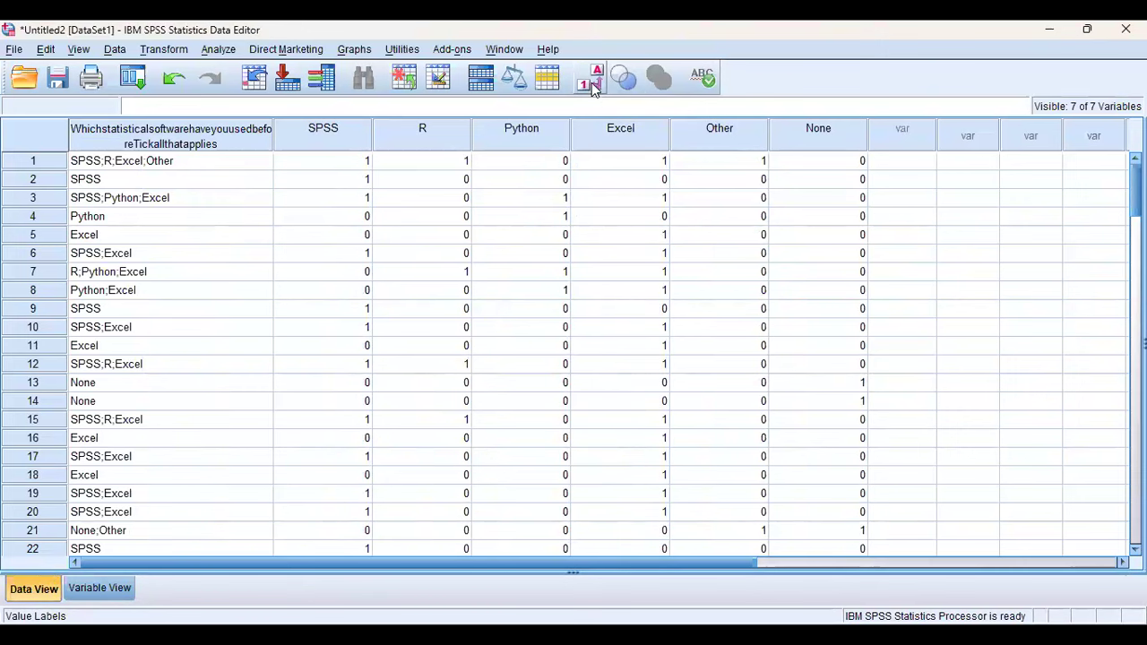
left_click(592, 82)
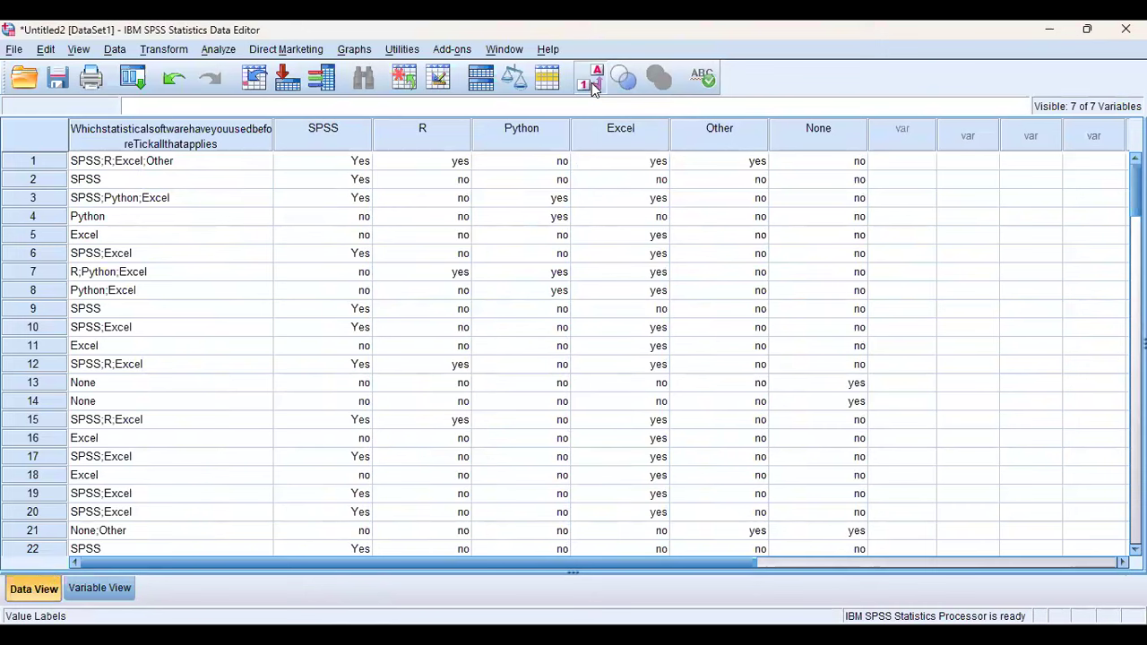
left_click(591, 82)
left_click(591, 82)
left_click(591, 82)
left_click(591, 82)
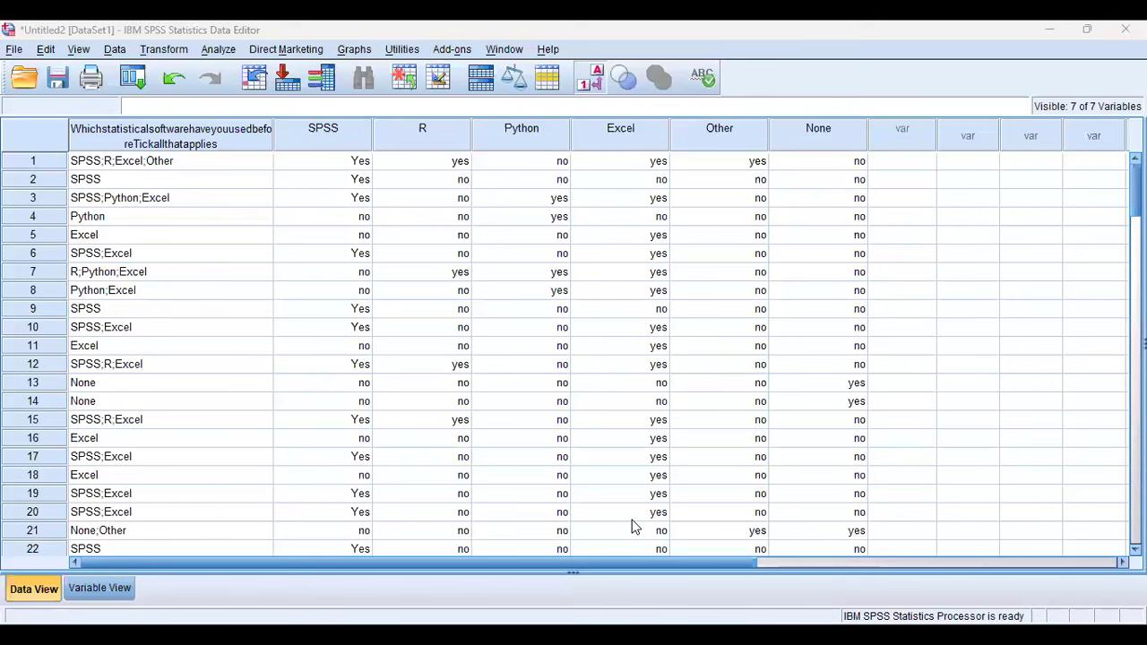
Start defining a variable set for Multiple Response analysis
left_click(224, 52)
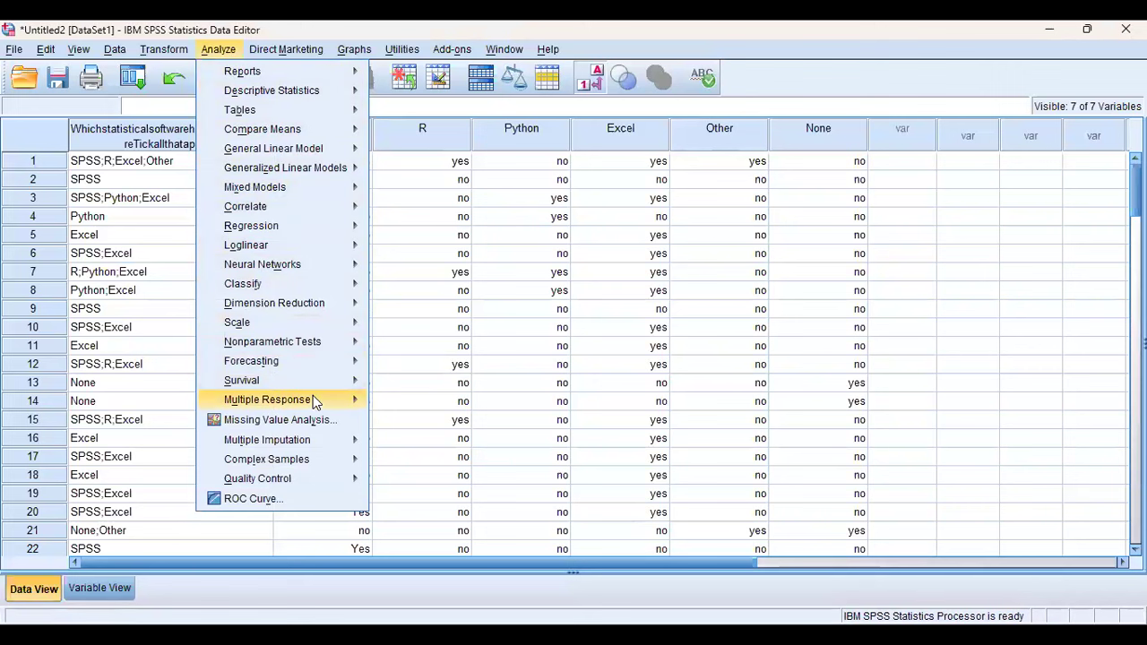
mouse_move(313, 402)
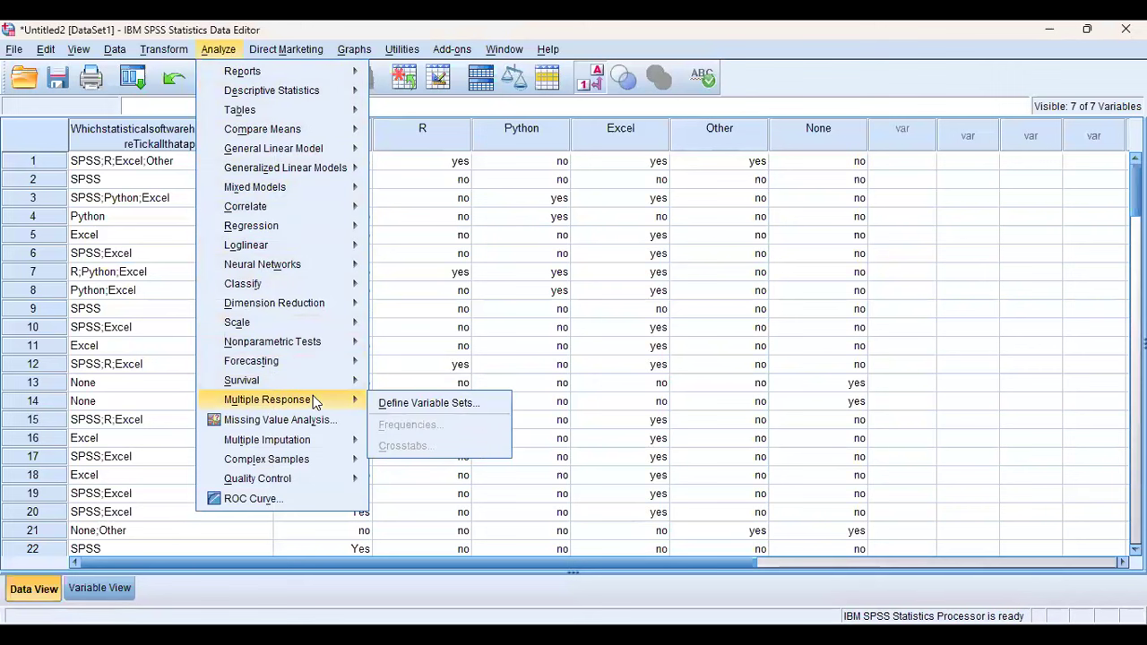
left_click(405, 404)
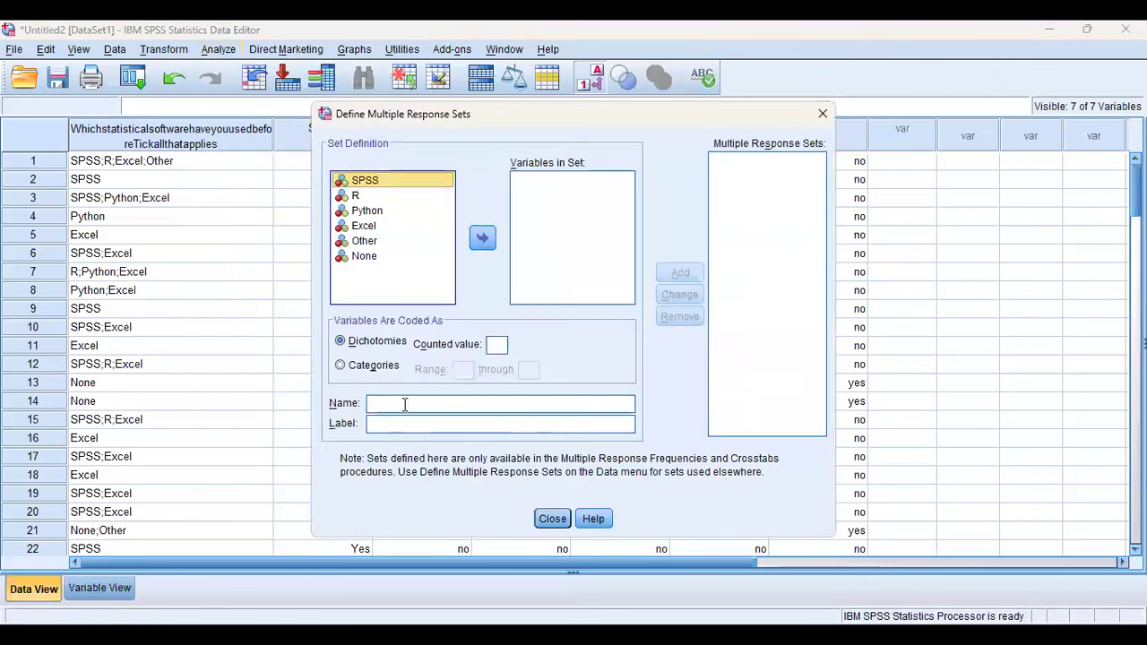
left_click(364, 256, "shift")
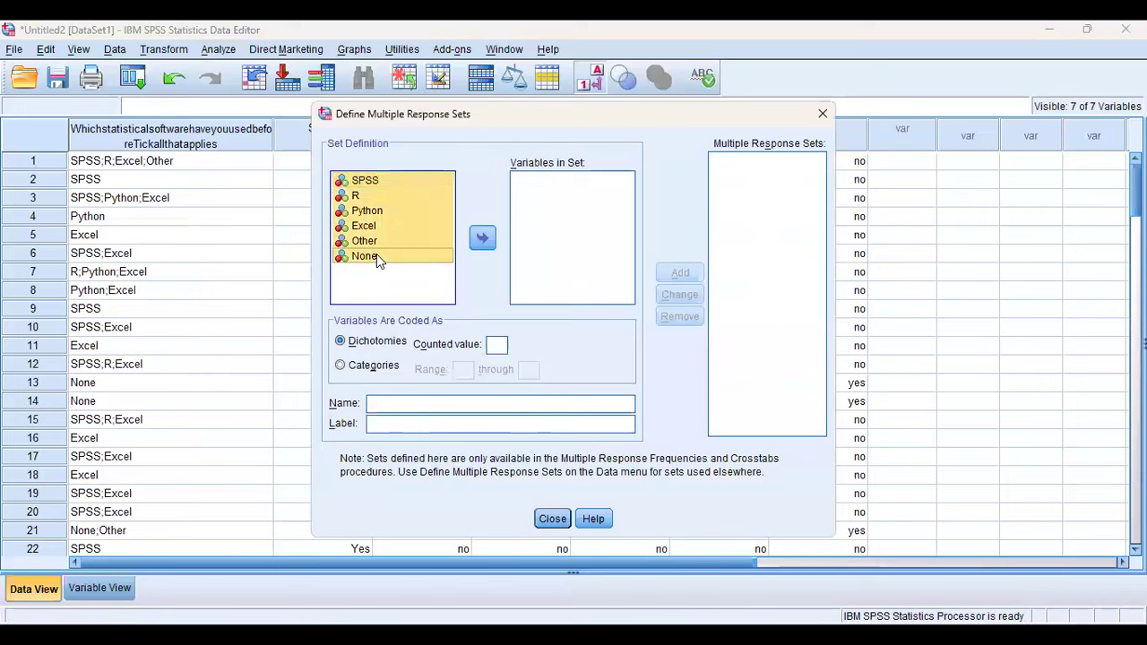
left_click(410, 292)
left_click(360, 182)
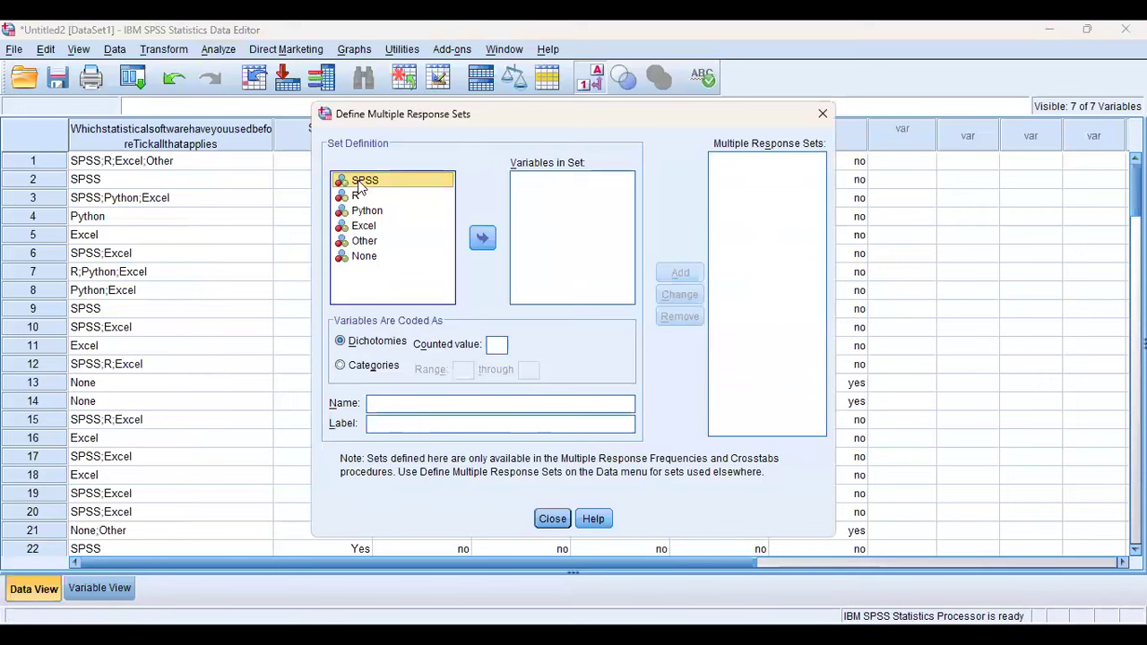
left_click(483, 244)
left_click(482, 242)
Add the SPSS, R, Python, Excel, Other and None variables to the multiple response set
left_click(390, 191)
left_click(380, 184)
left_click(373, 257, "shift")
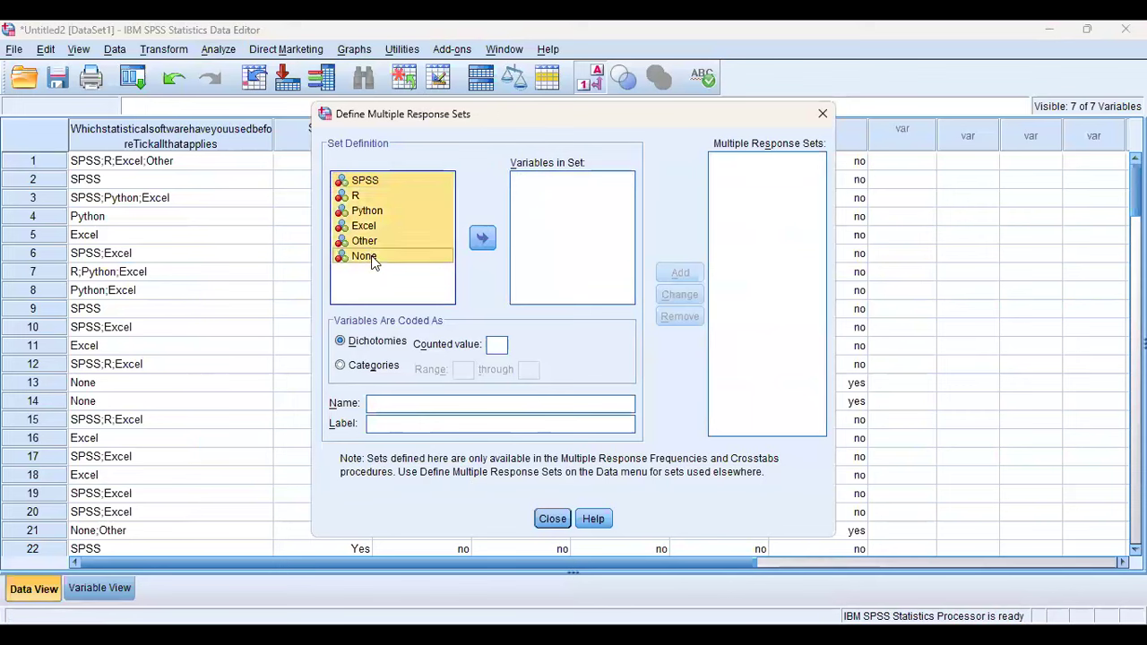
left_click(482, 239)
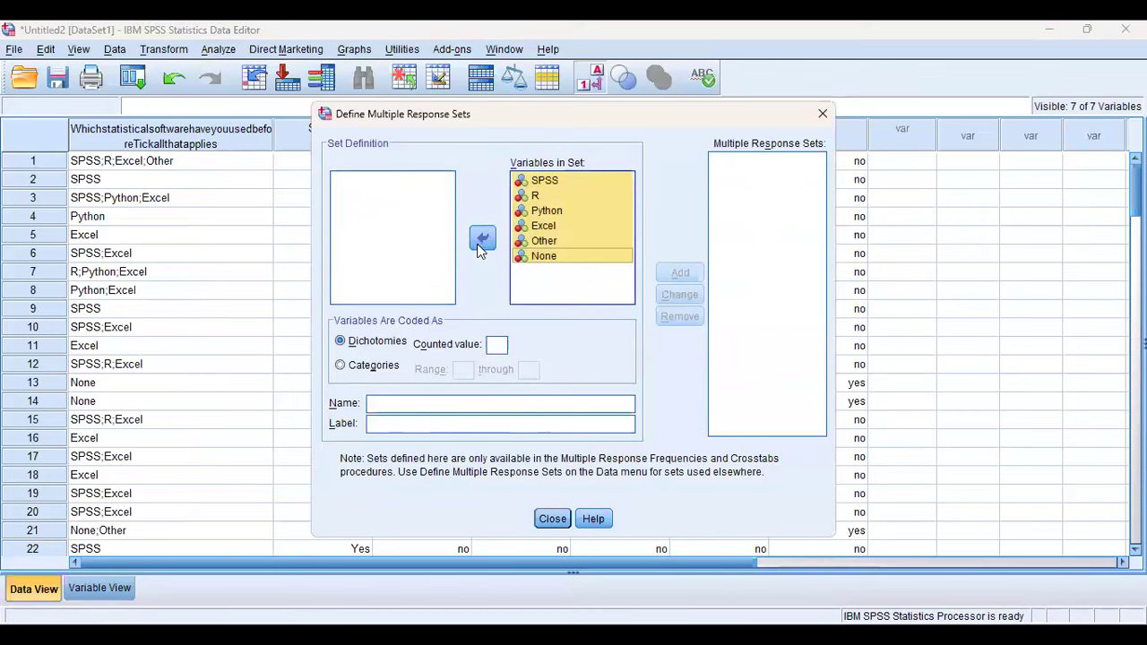
left_click(496, 344)
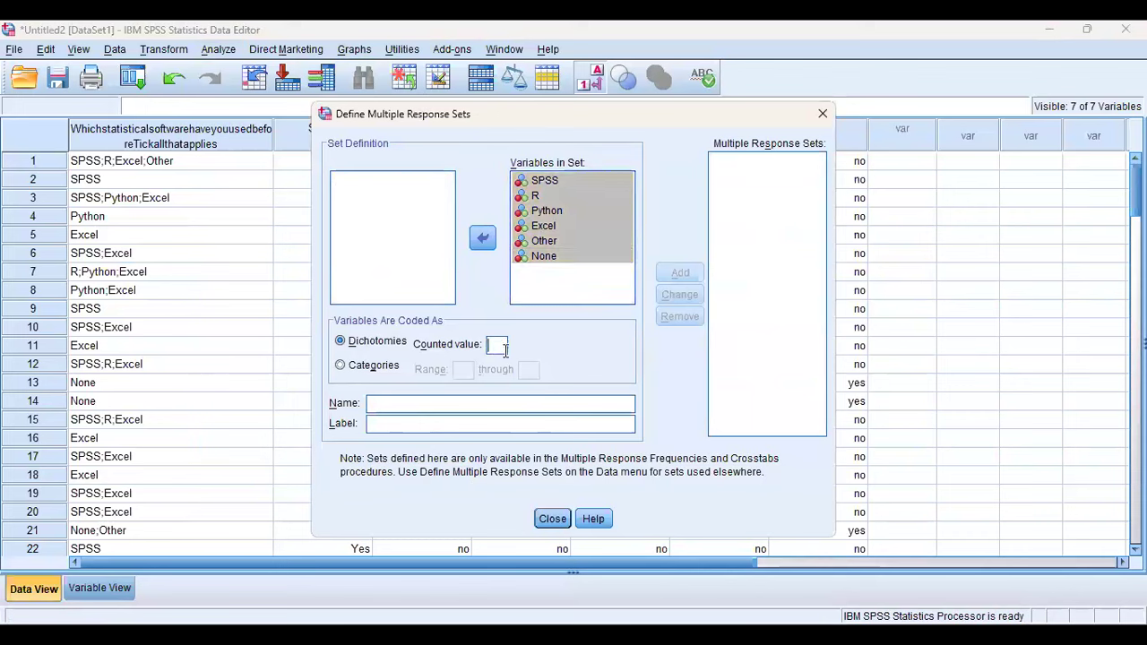
type("1")
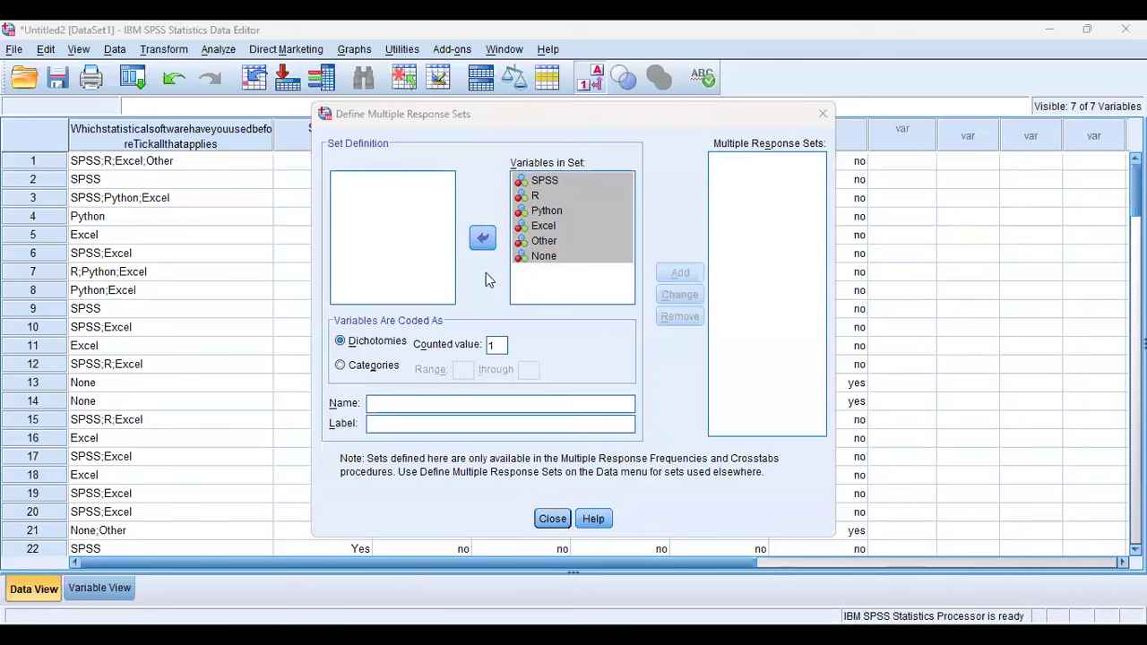
left_click(822, 114)
Examine the value labels defined for the SPSS variable to see which codes stand for yes and no
left_click(99, 588)
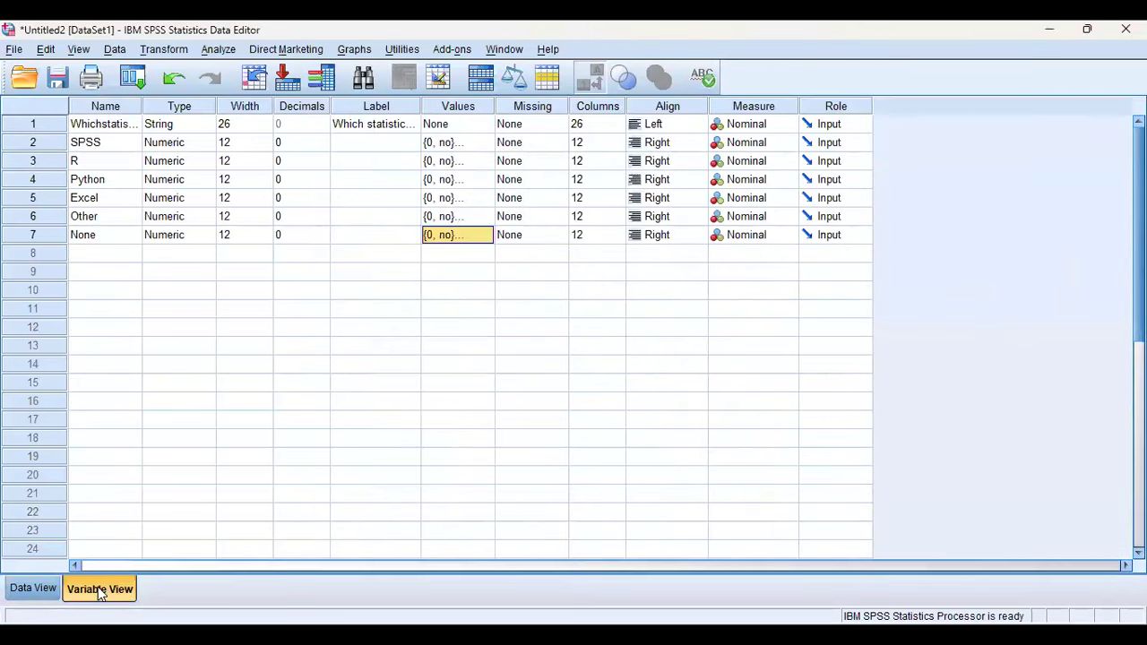
left_click(472, 144)
left_click(484, 142)
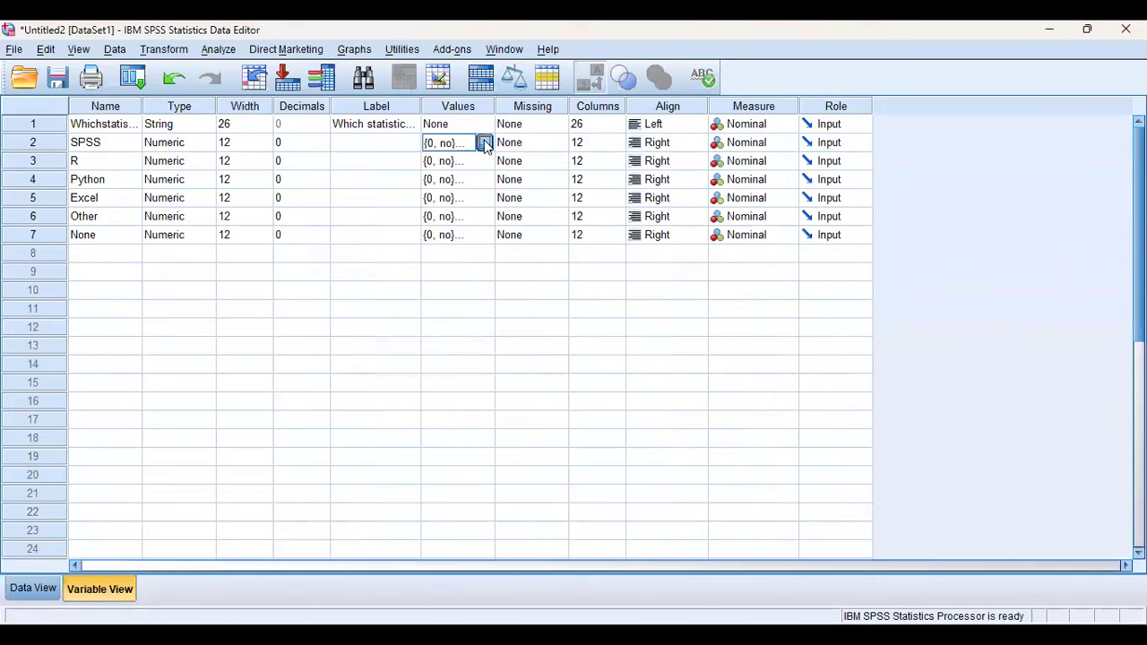
left_click(532, 323)
key("Up")
key("Down")
left_click(509, 309)
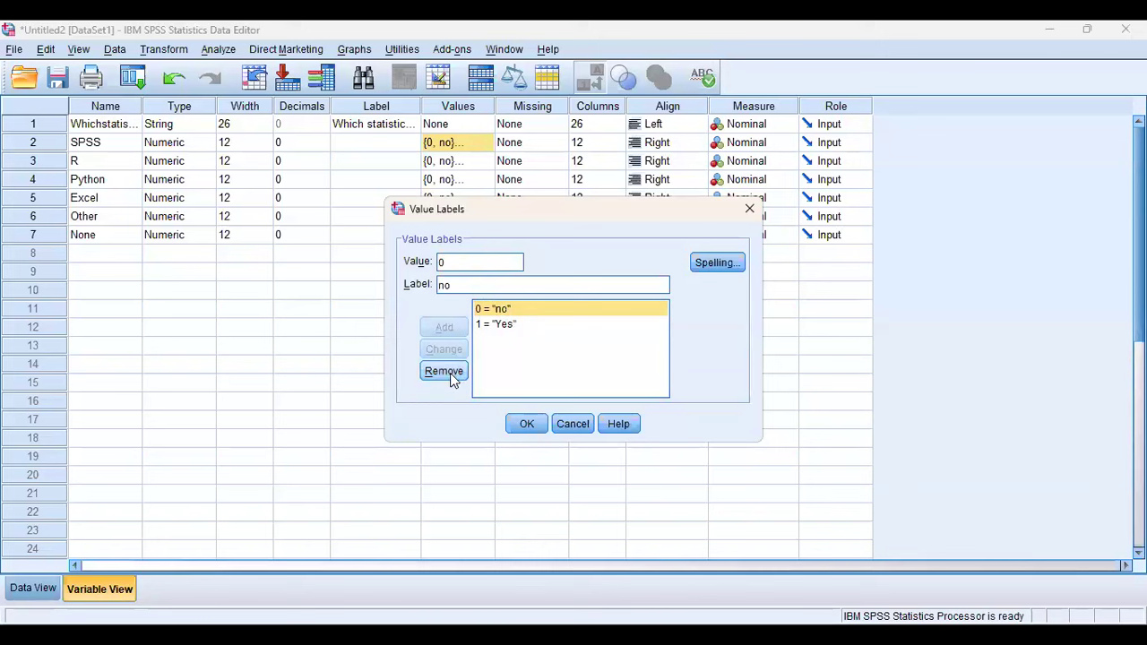
left_click(519, 324)
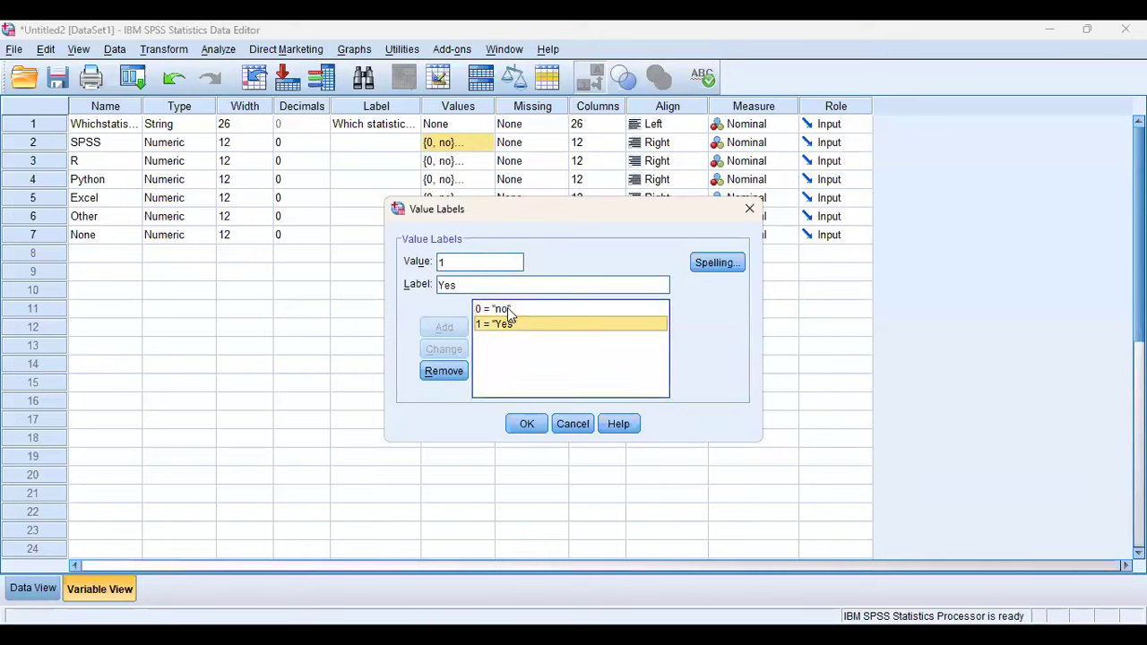
left_click(508, 308)
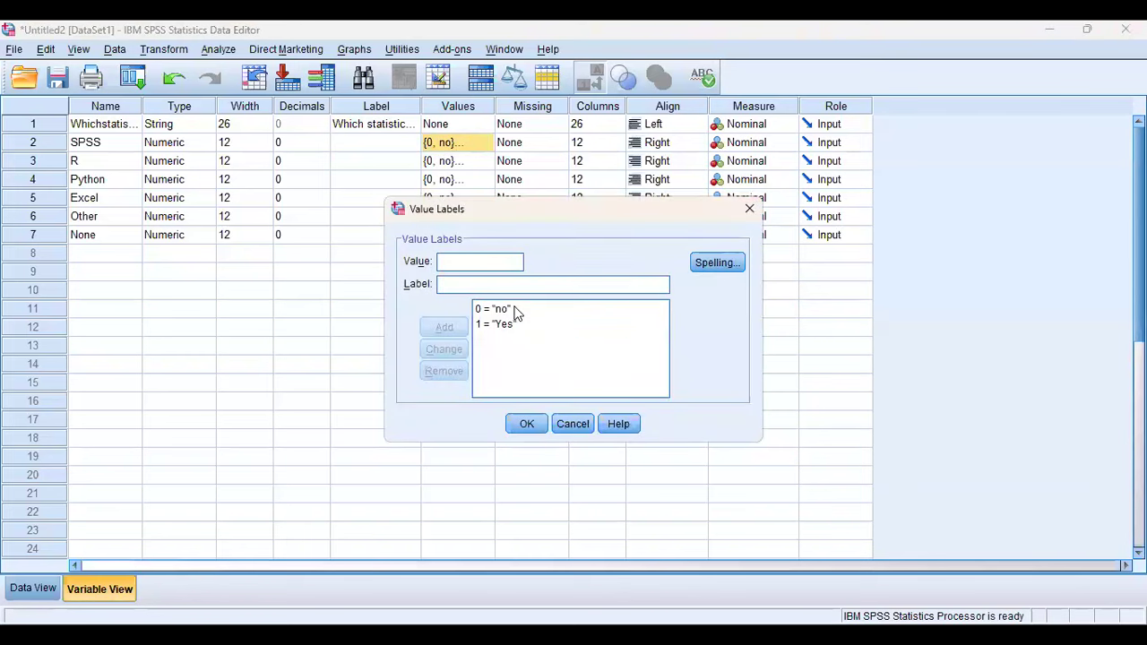
left_click(515, 312)
type("=\"no\"")
key("BackSpace")
key("BackSpace")
type("o\"")
key("shift+Left")
key("shift+Left")
key("shift+Left")
key("shift+Left")
key("shift+Left")
key("shift+Left")
left_click(602, 323)
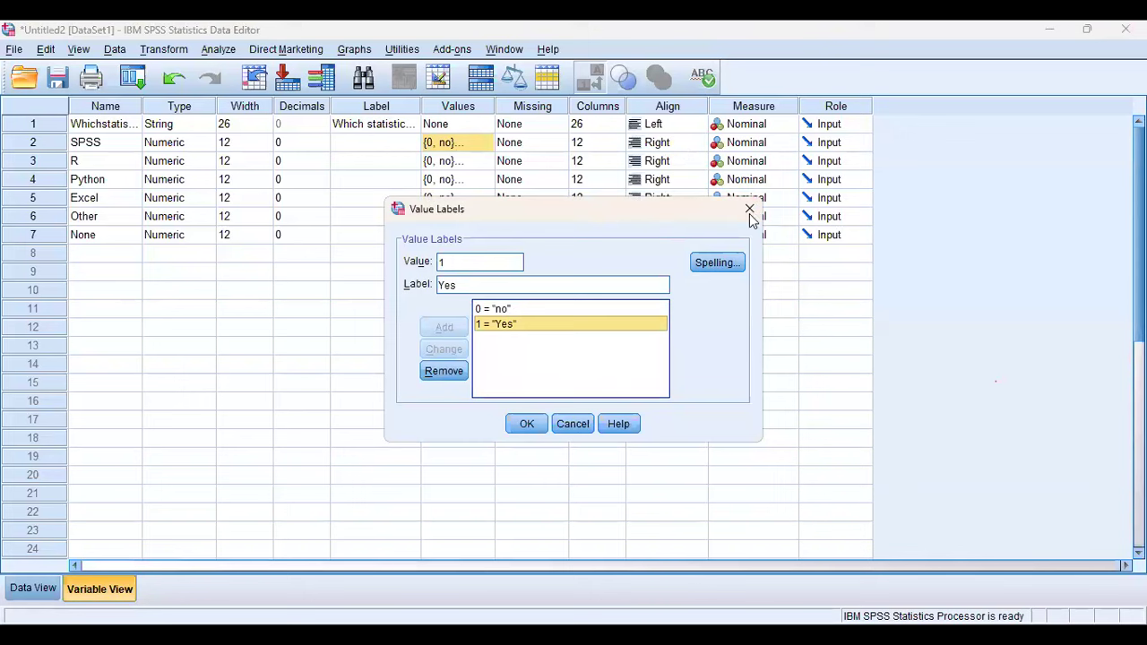
left_click(574, 426)
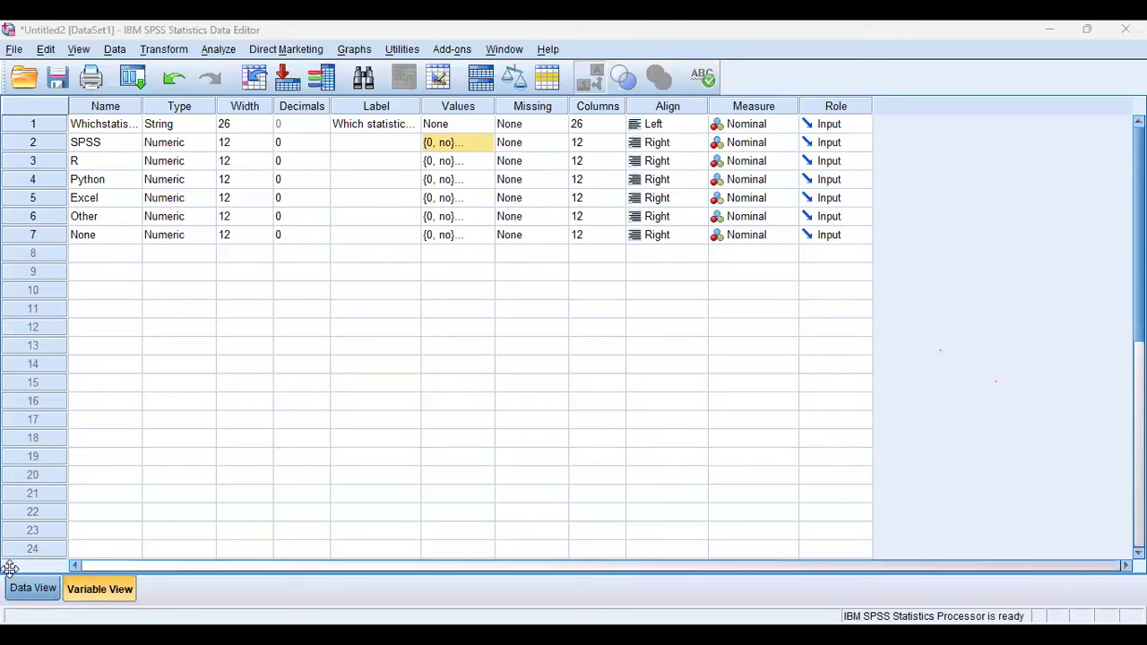
Look at the labelled answers in Data View and recheck the SPSS variable's value labels against them
key("ctrl+t")
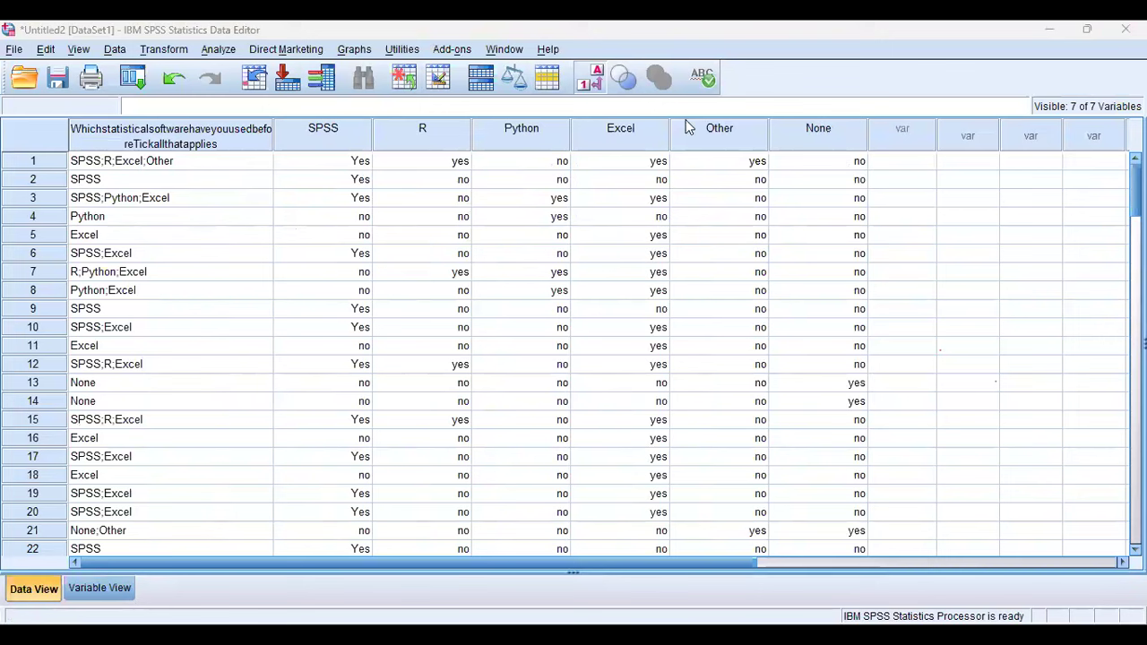
left_click(99, 588)
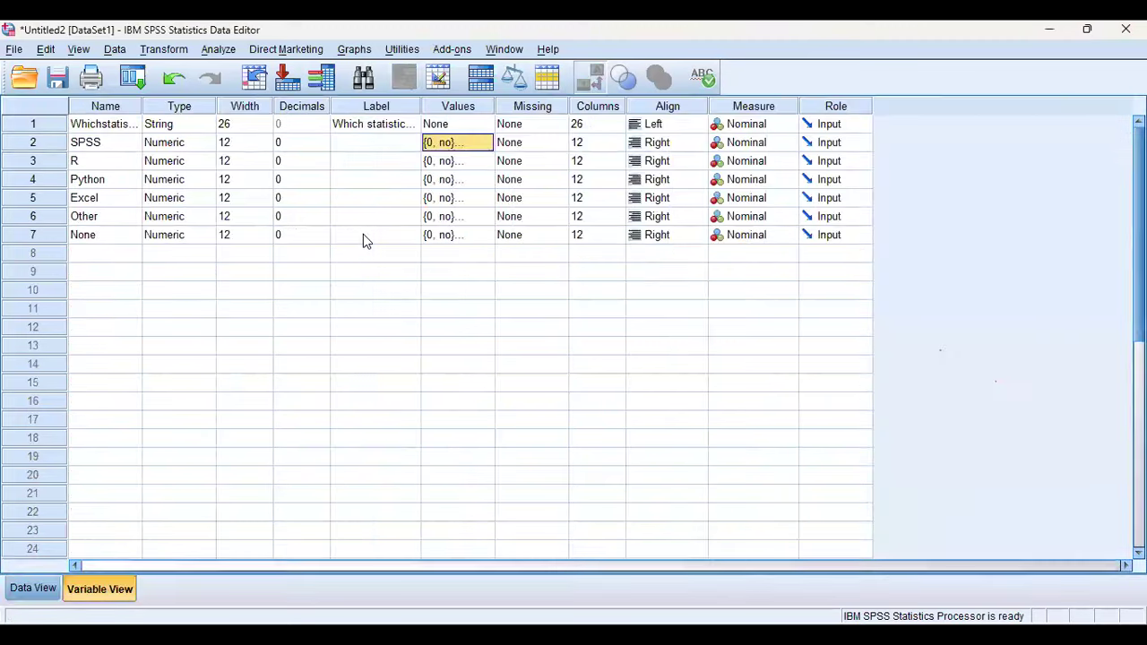
left_click(481, 149)
left_click(484, 144)
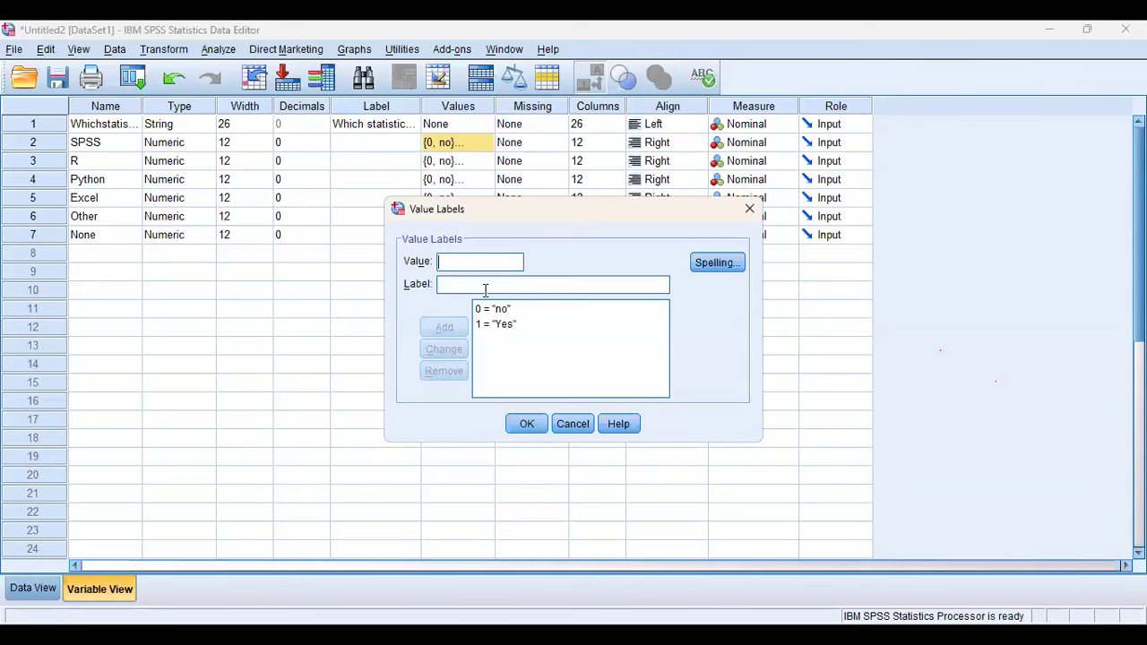
left_click(578, 425)
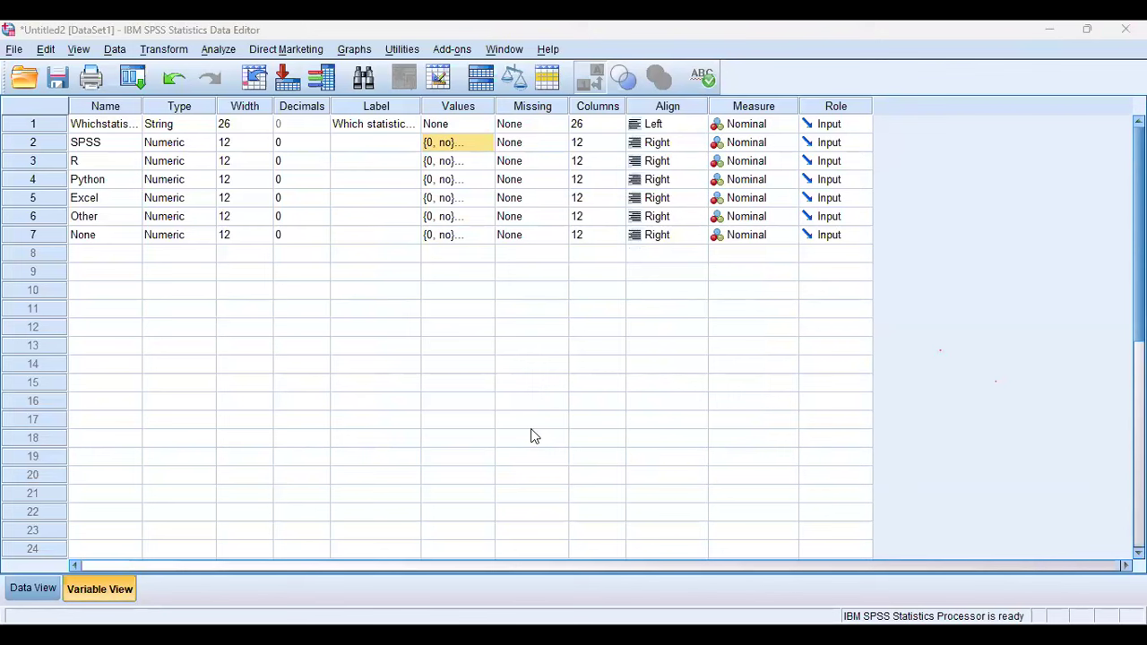
Display the numeric codes instead of the value labels in Data View
left_click(59, 586)
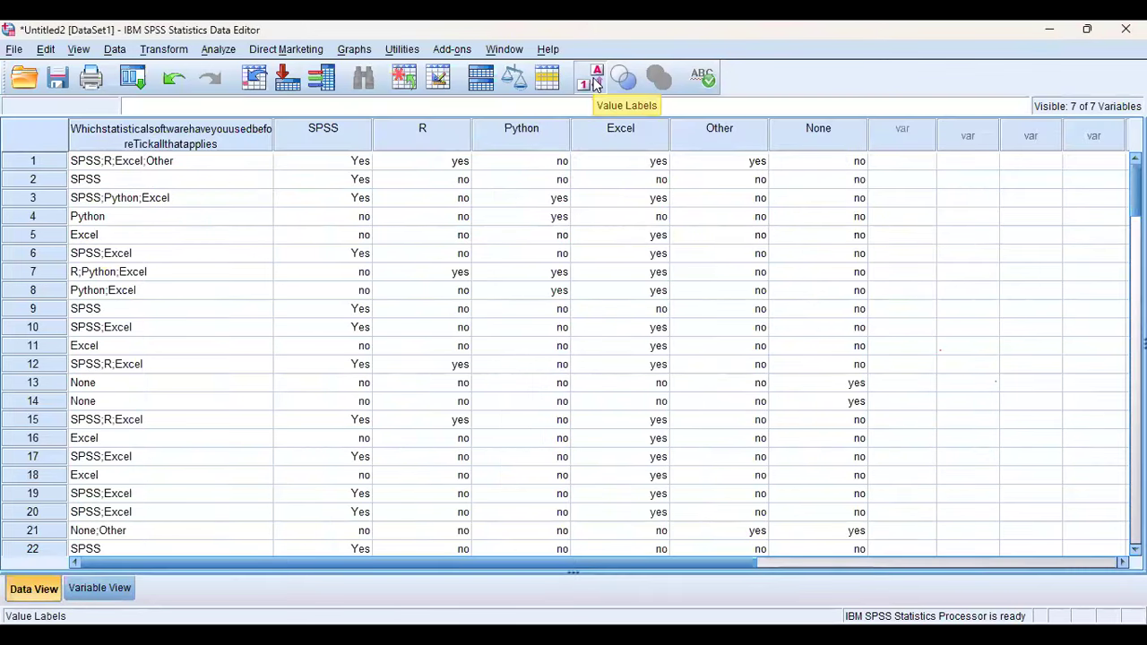
left_click(587, 82)
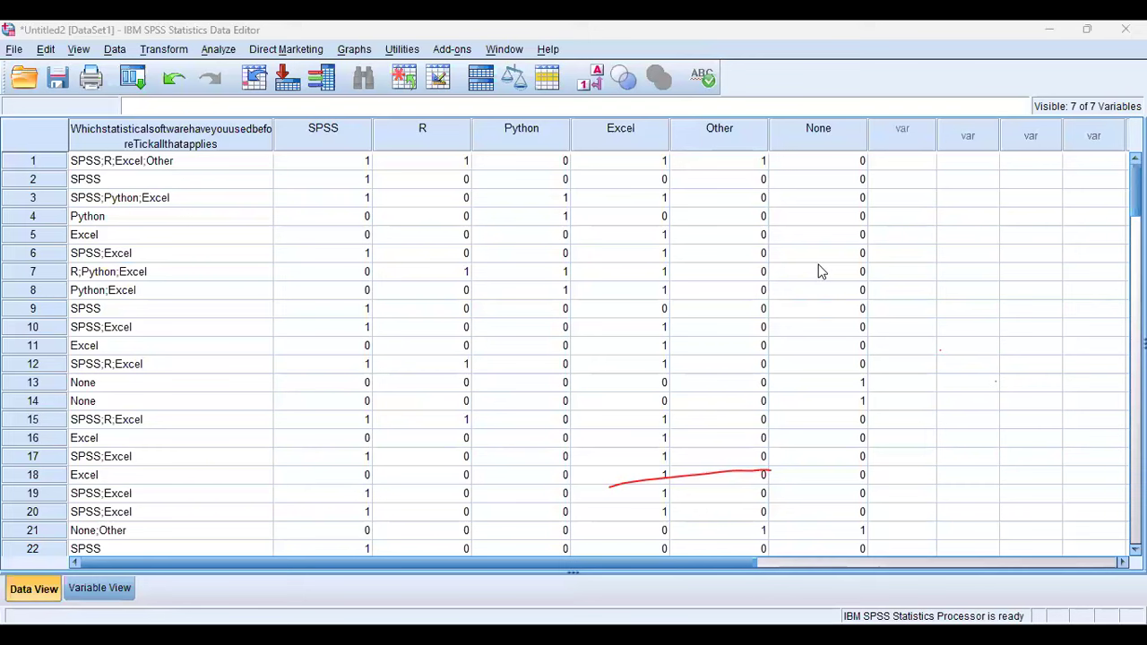
Start a Multiple Response variable set and include the SPSS, R, Python, Excel, Other and None variables
left_click(218, 50)
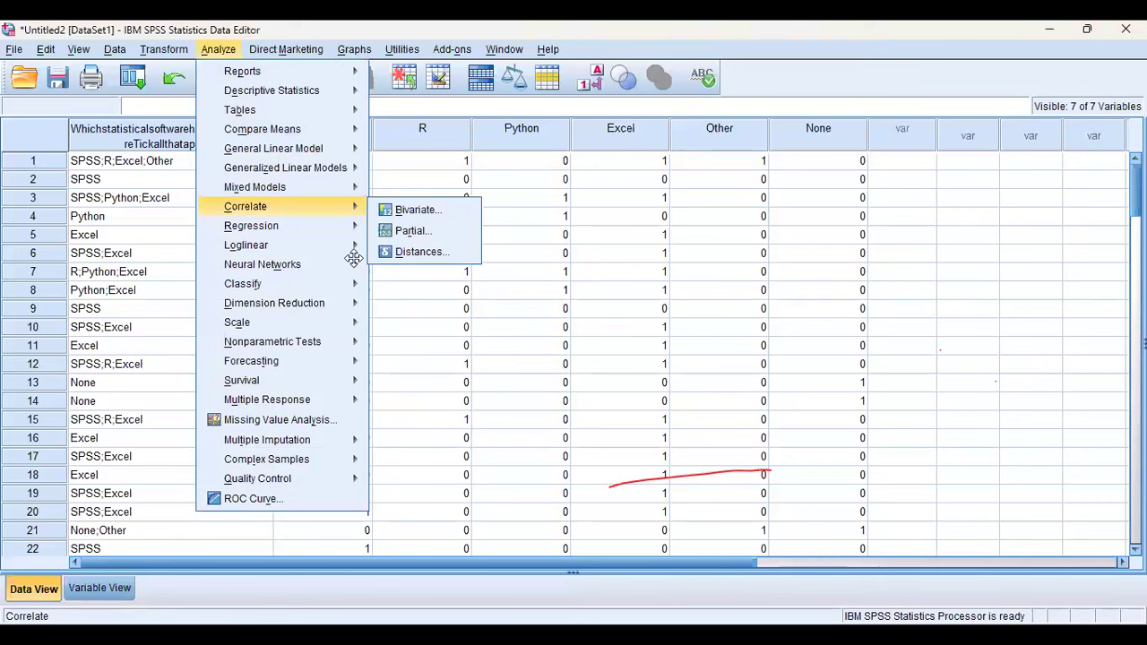
mouse_move(335, 403)
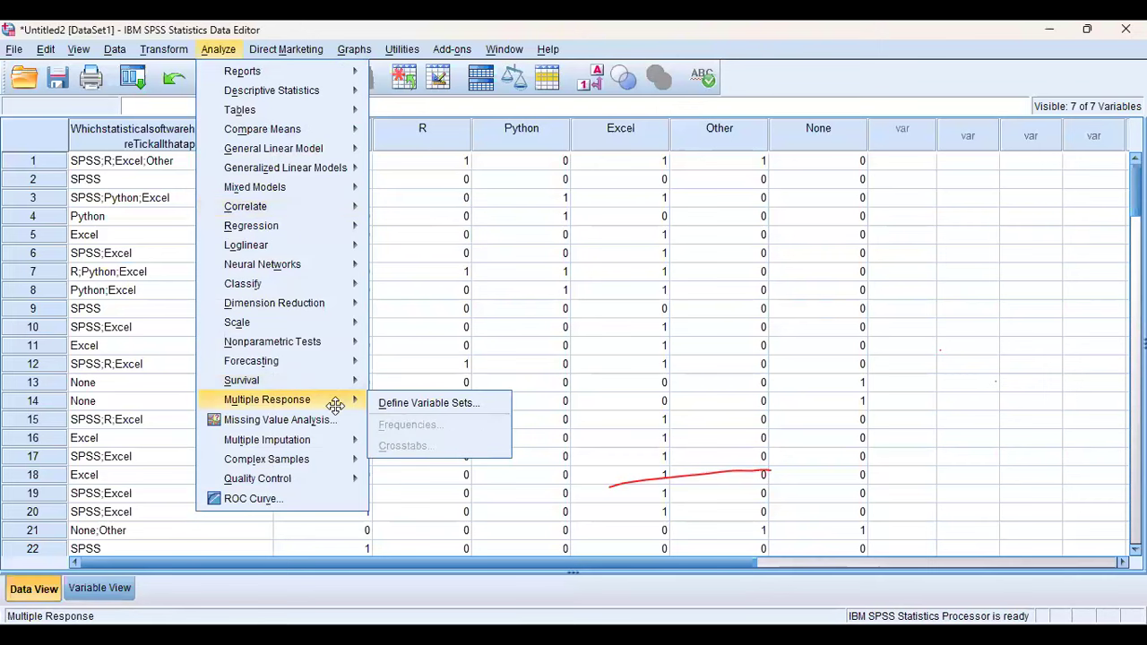
left_click(402, 406)
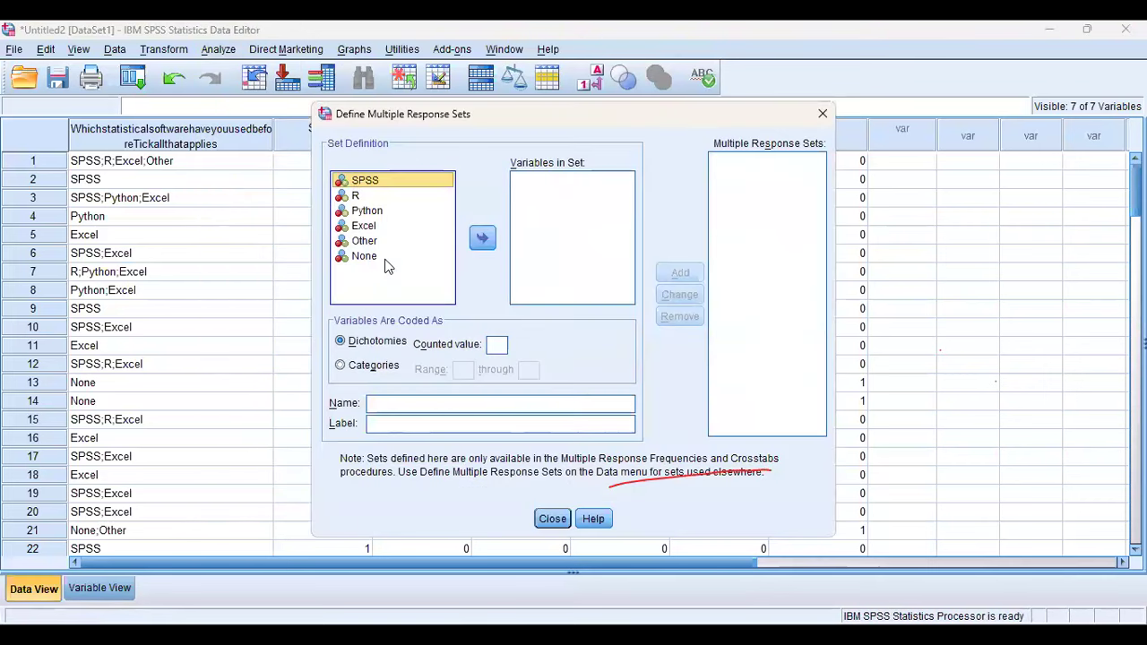
left_click(385, 260, "shift")
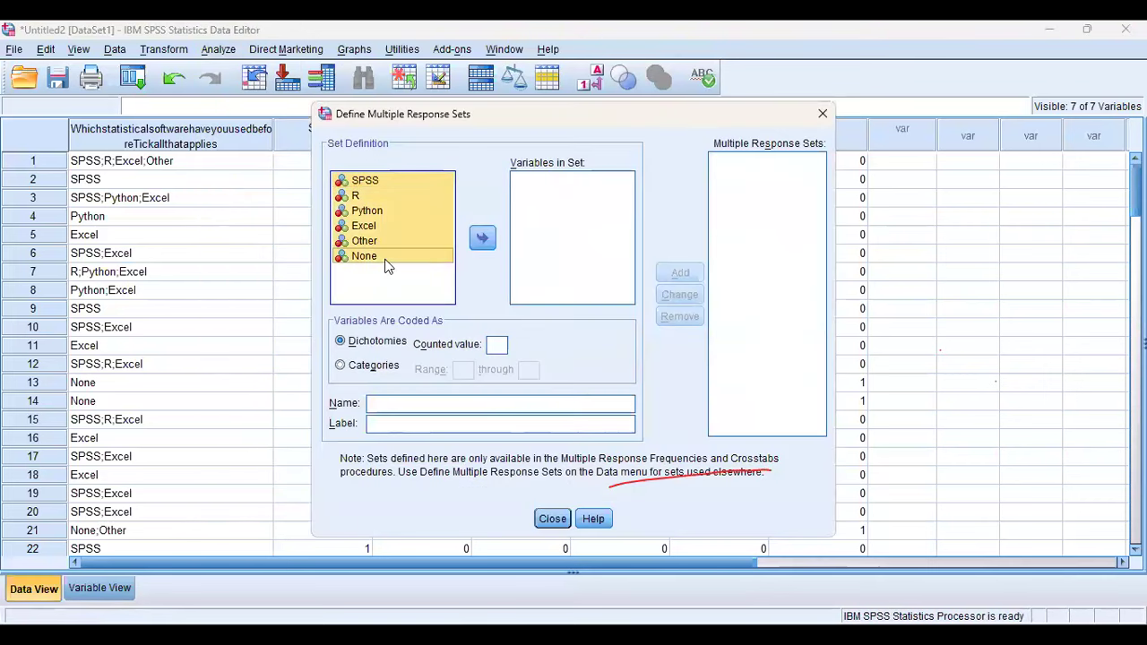
left_click(481, 240)
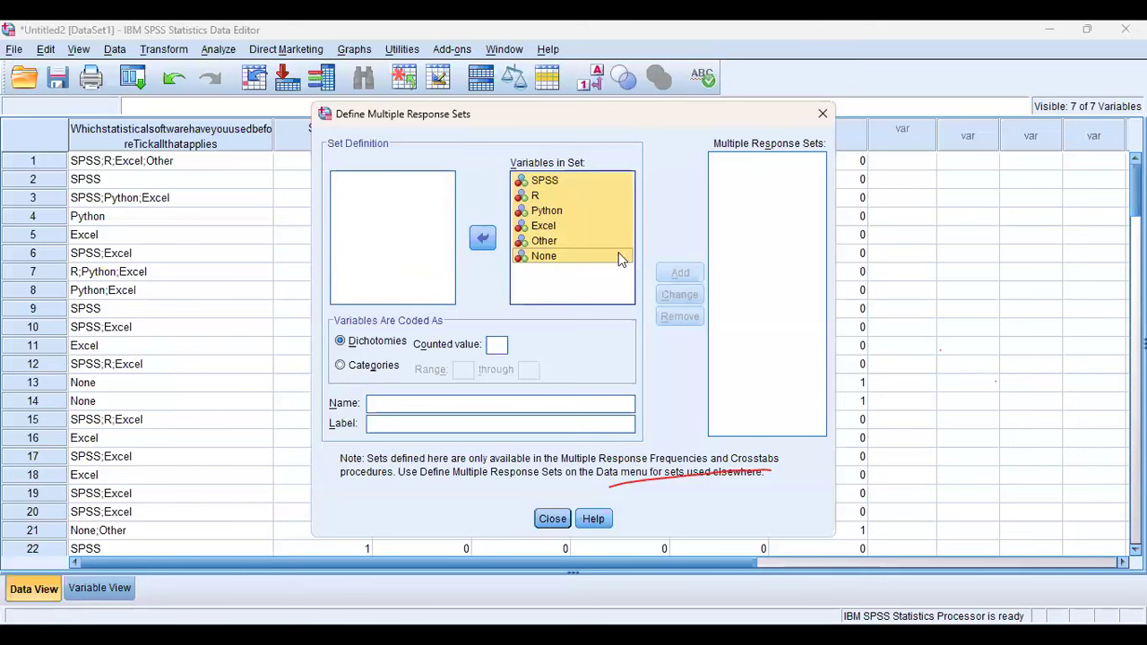
Count the value 1 as the dichotomy, name the set Stat_Software_Used and add it to the multiple response sets
left_click(499, 344)
type("1")
left_click(450, 402)
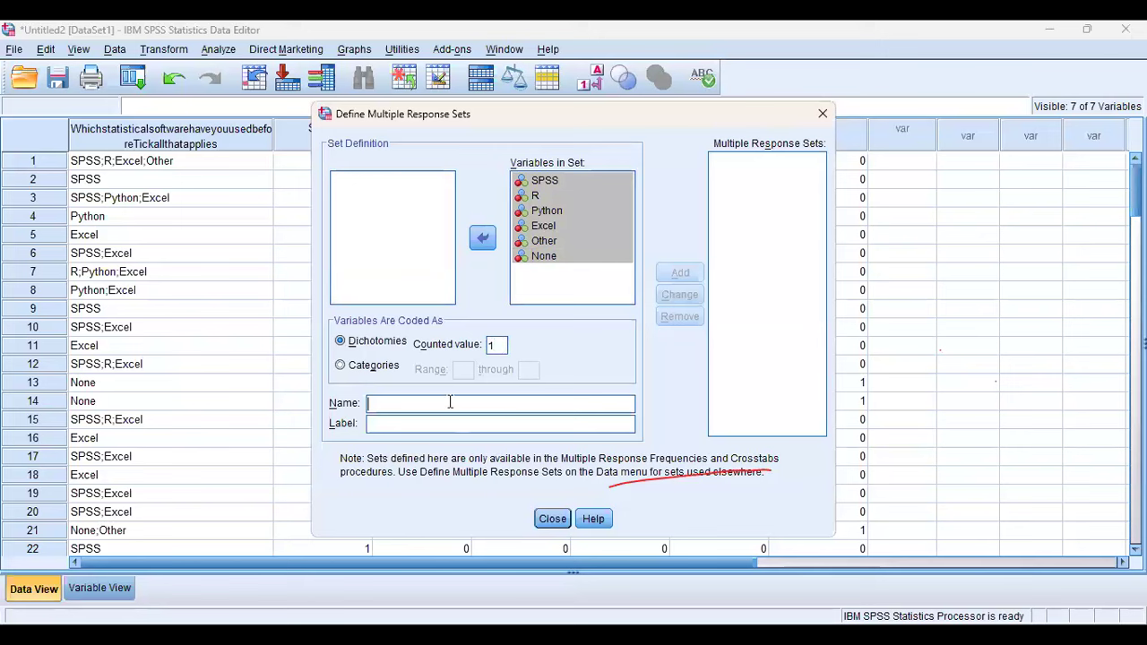
type("Stat")
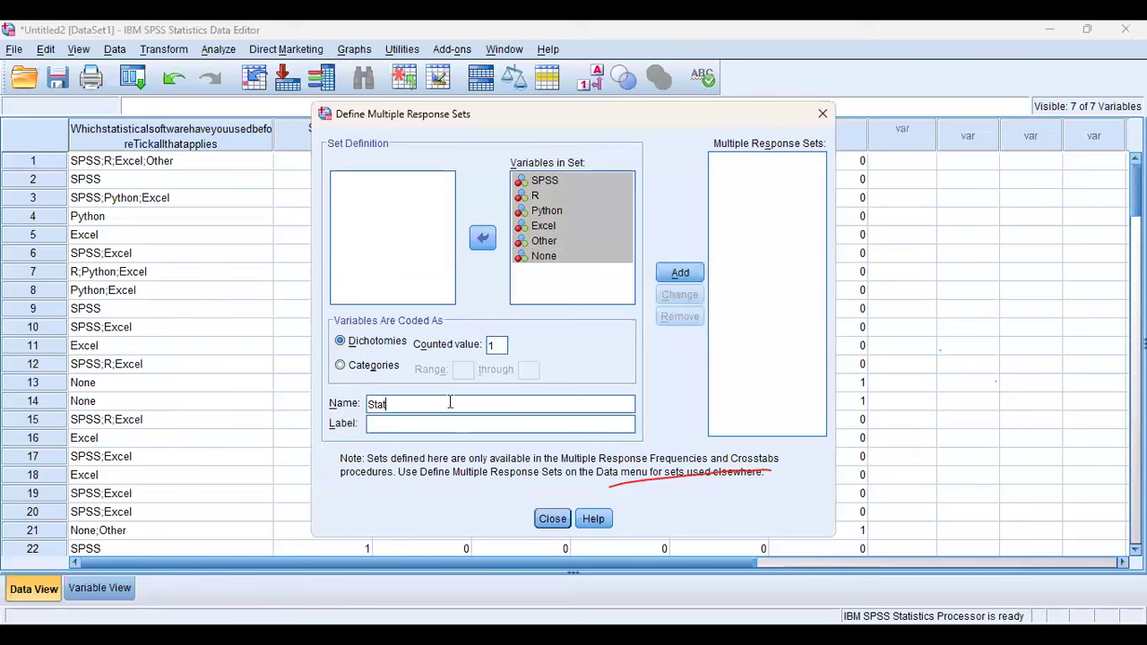
type("_Software-")
key("BackSpace")
type("_Used")
left_click(678, 274)
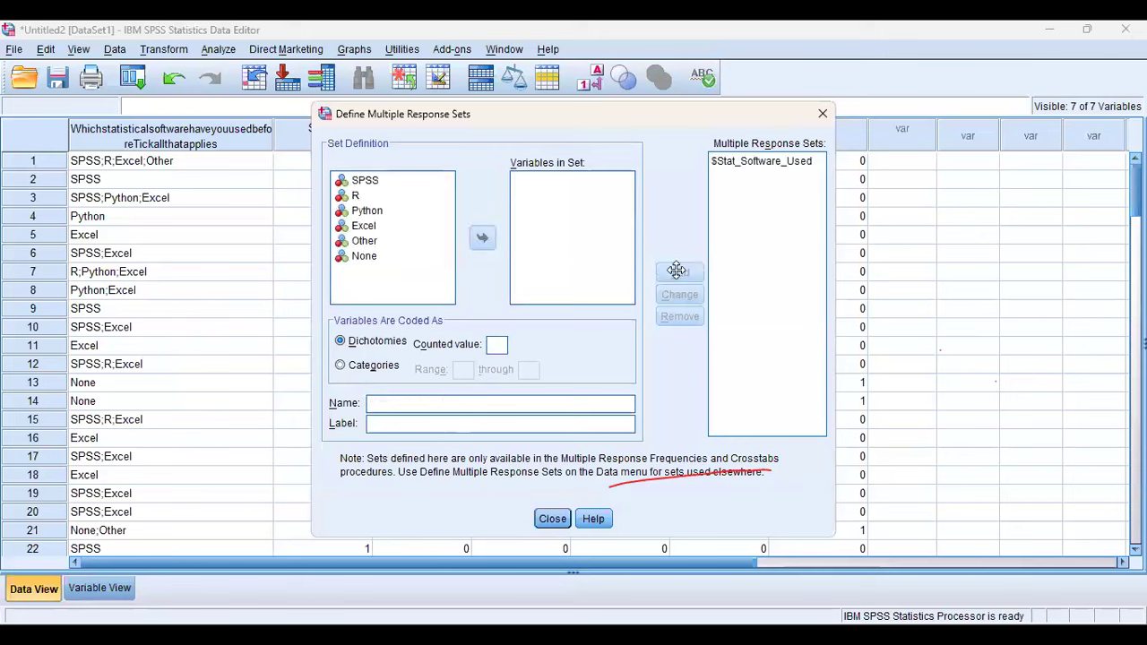
double_click(363, 180)
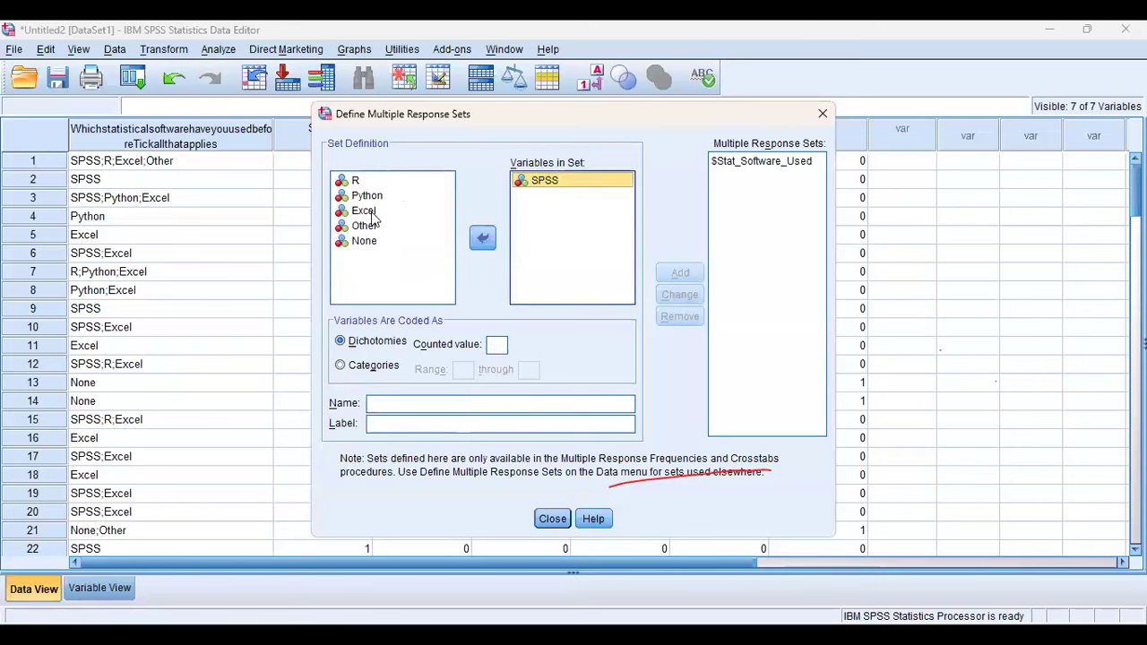
left_click(485, 240)
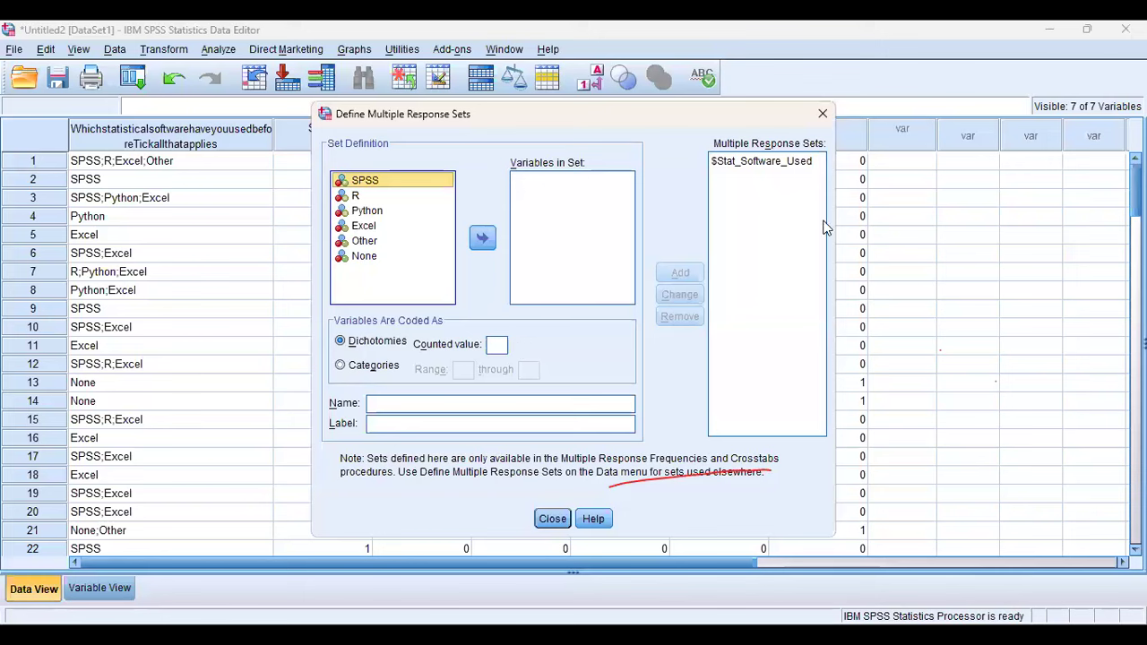
left_click(812, 117)
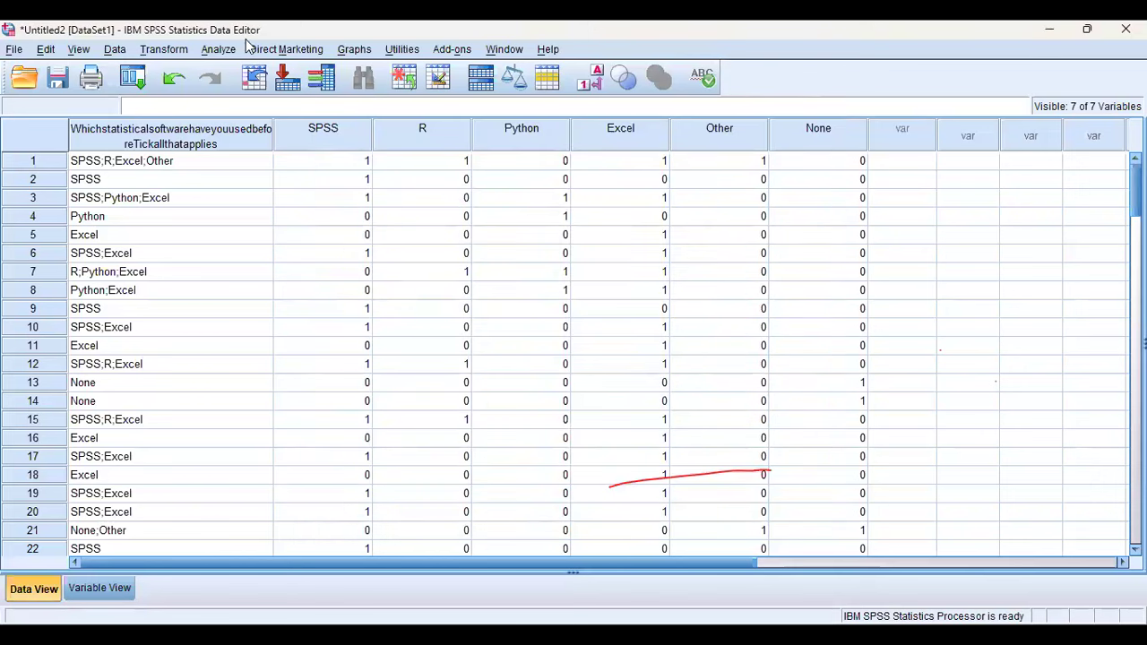
Define a Multiple Response variable set again with all six software variables, from SPSS to None
left_click(223, 54)
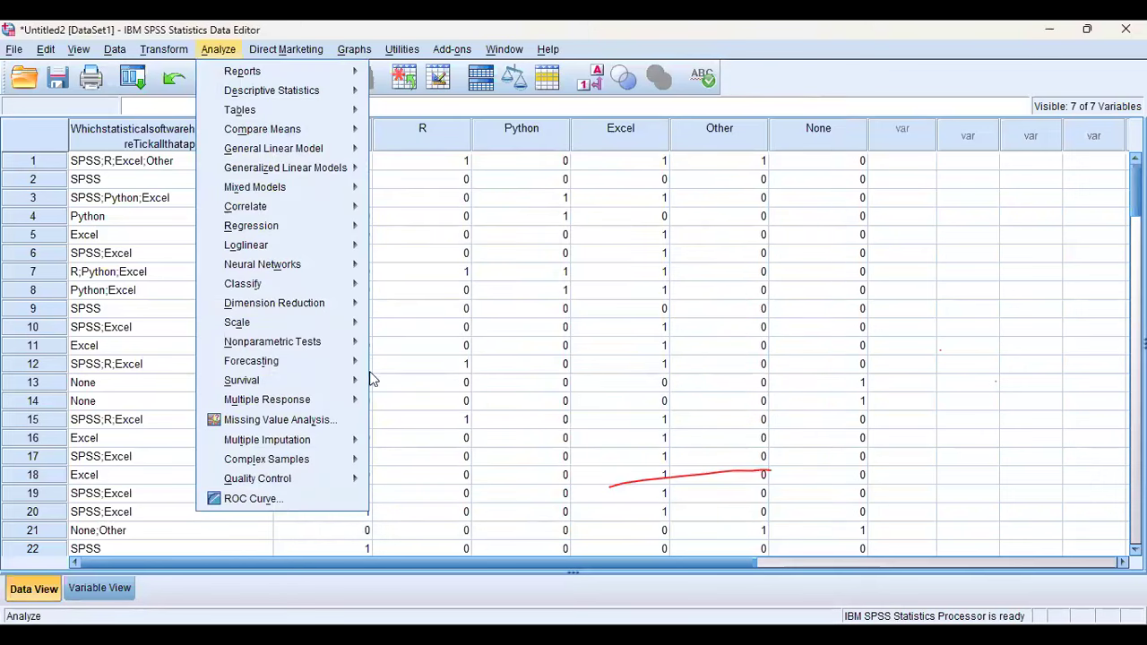
mouse_move(334, 404)
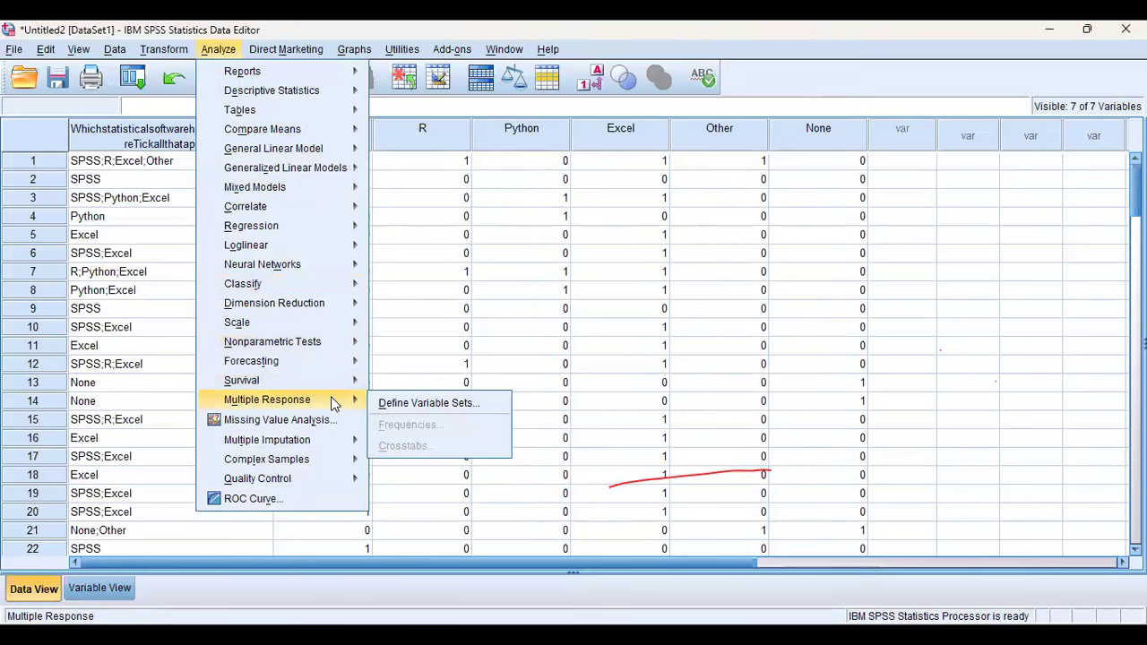
left_click(392, 404)
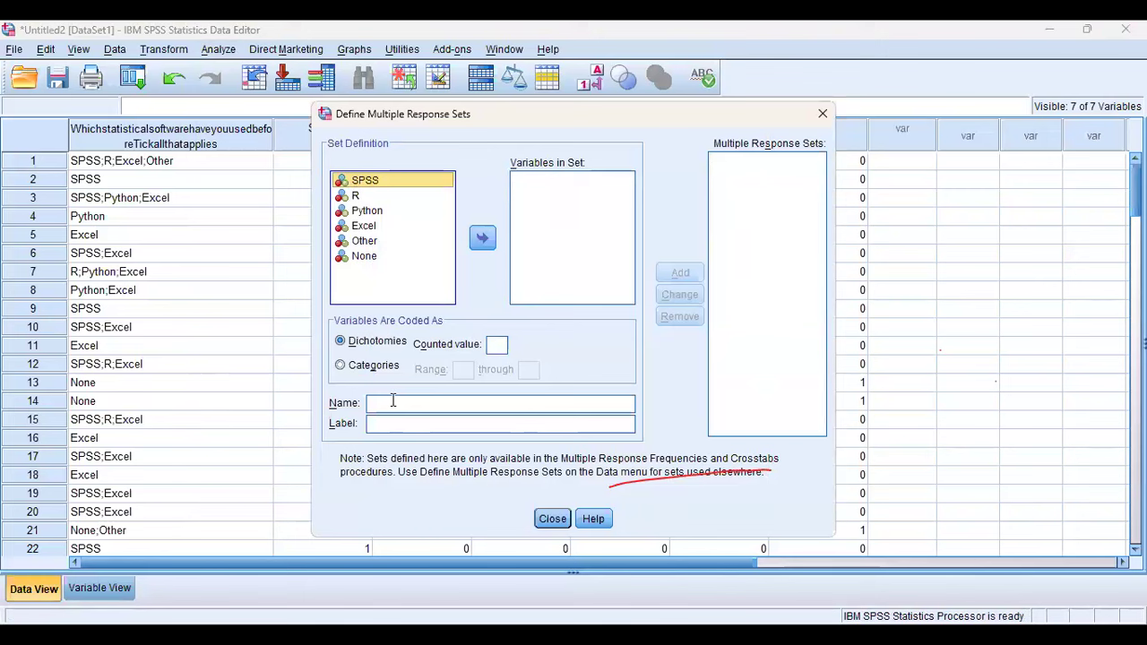
left_click(372, 256, "shift")
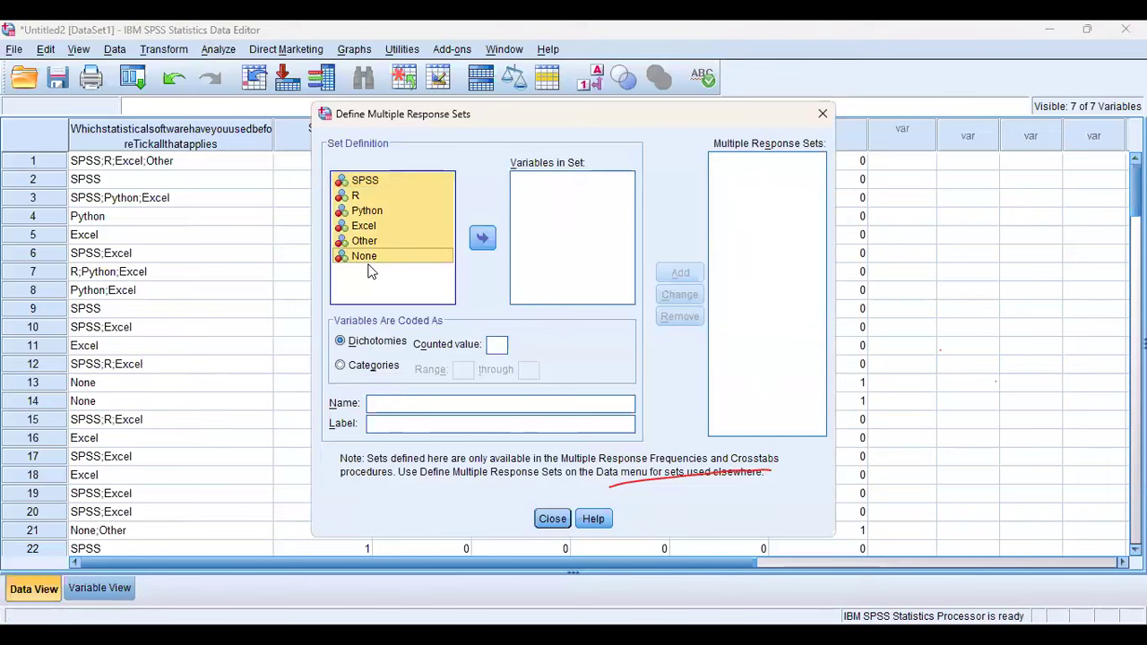
left_click(482, 240)
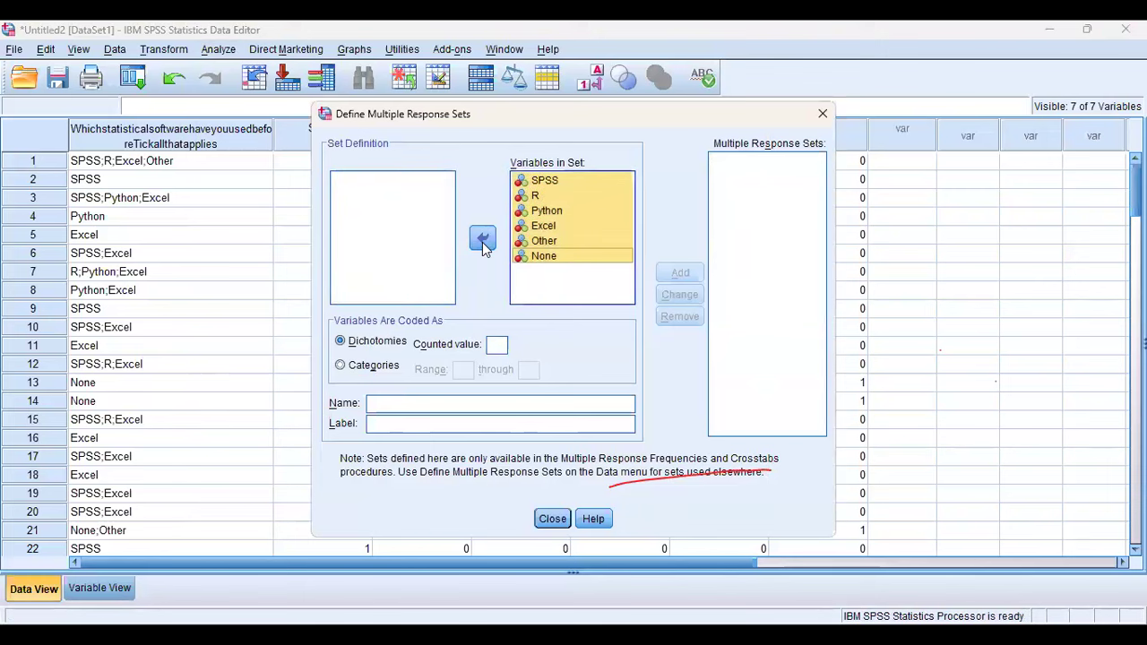
Set the dichotomies' counted value to 1, name the set Stat_Tool_Used, add it and finish the definition
left_click(500, 346)
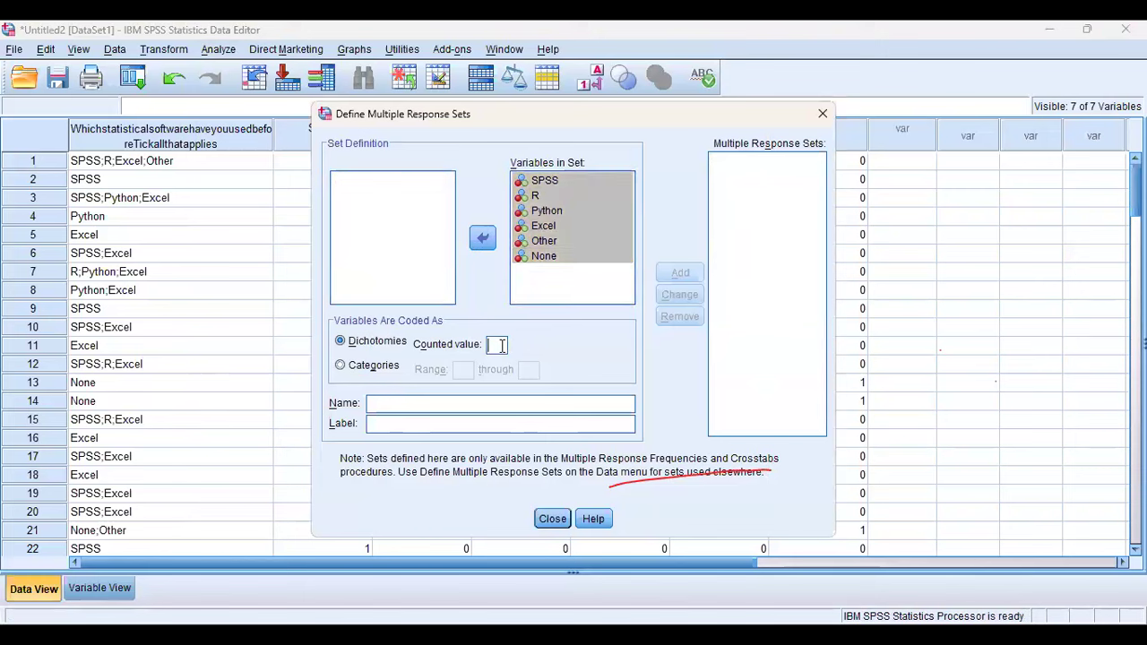
type("1")
left_click(462, 405)
type("Stat")
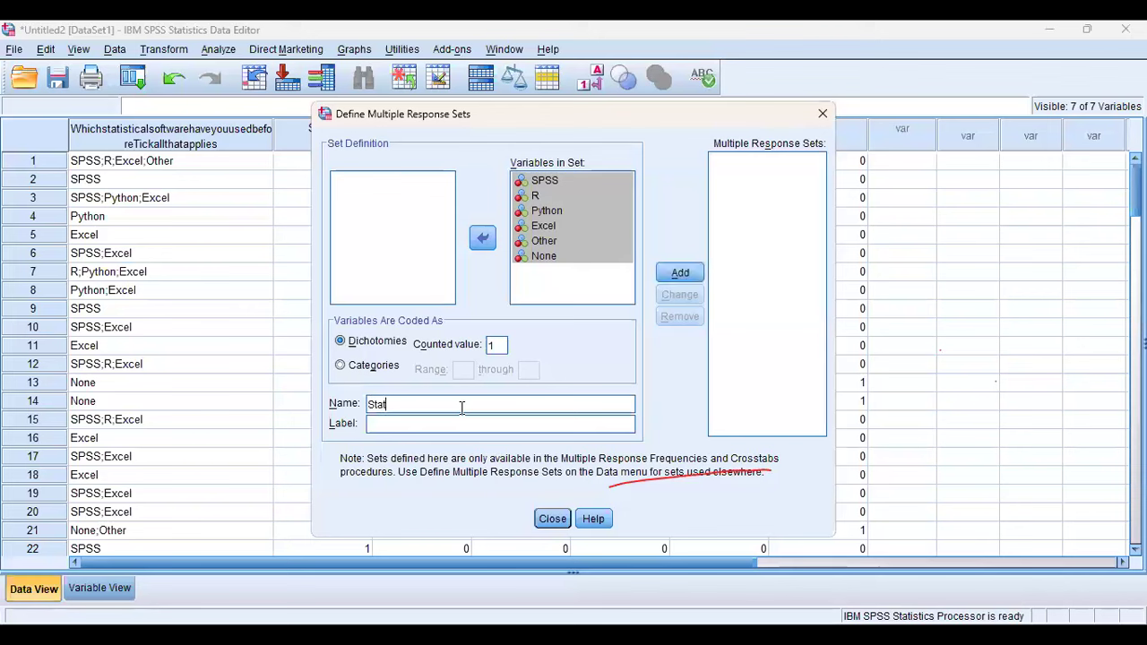
type("_Tool_Used")
left_click(673, 274)
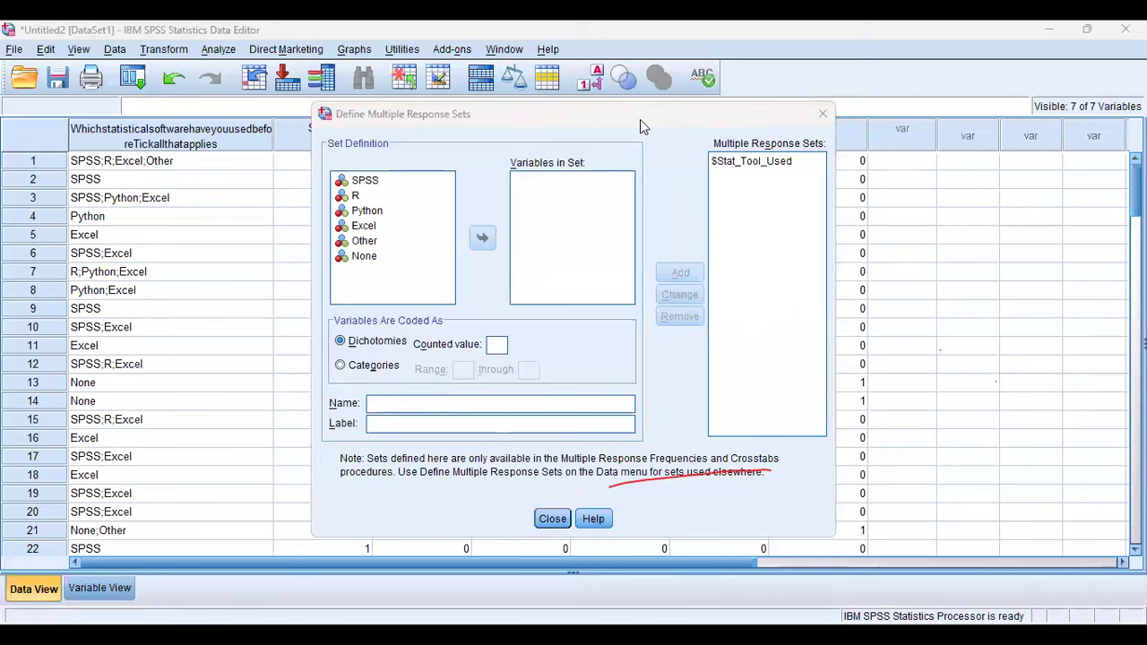
left_click(555, 521)
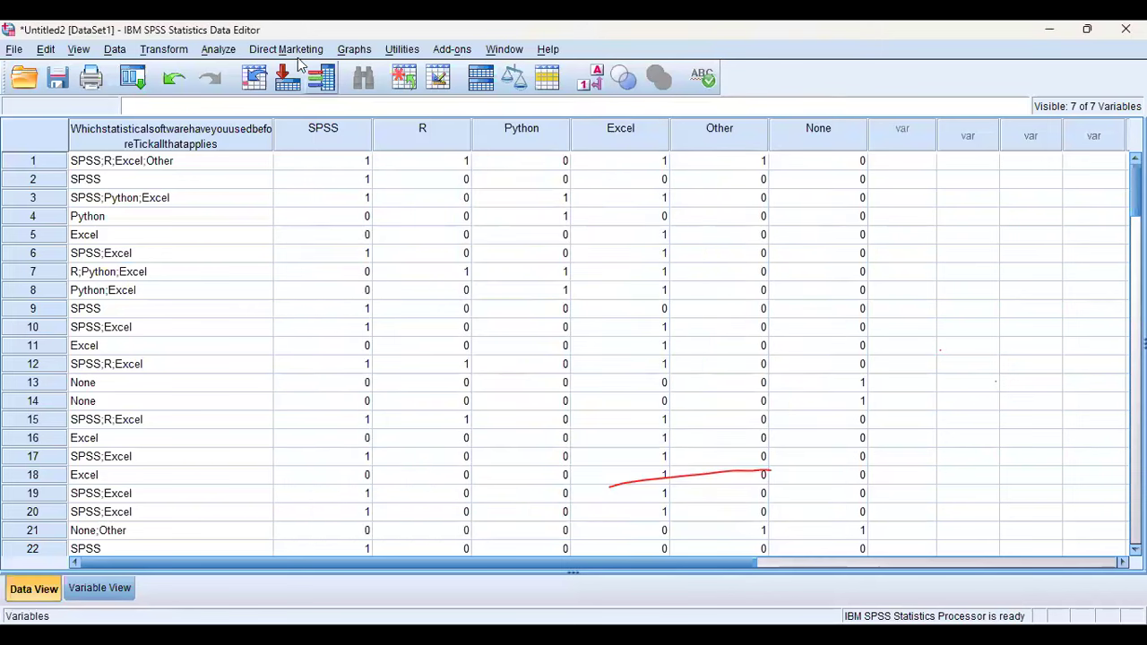
Run Multiple Response Frequencies for the $Stat_Tool_Used set
left_click(219, 50)
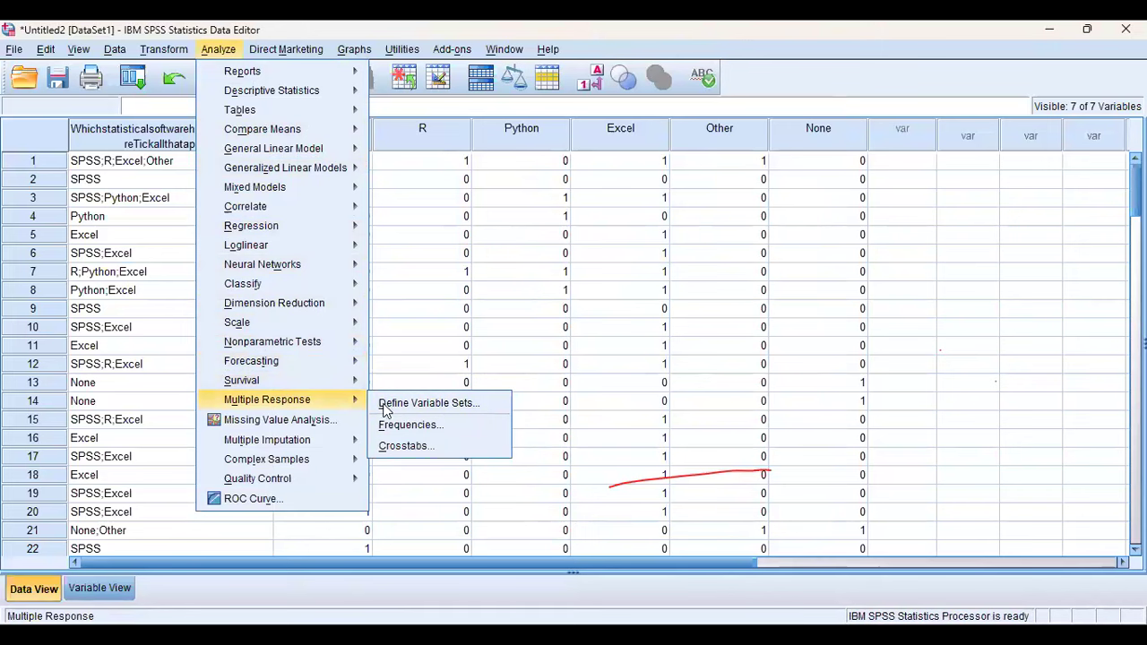
left_click(410, 425)
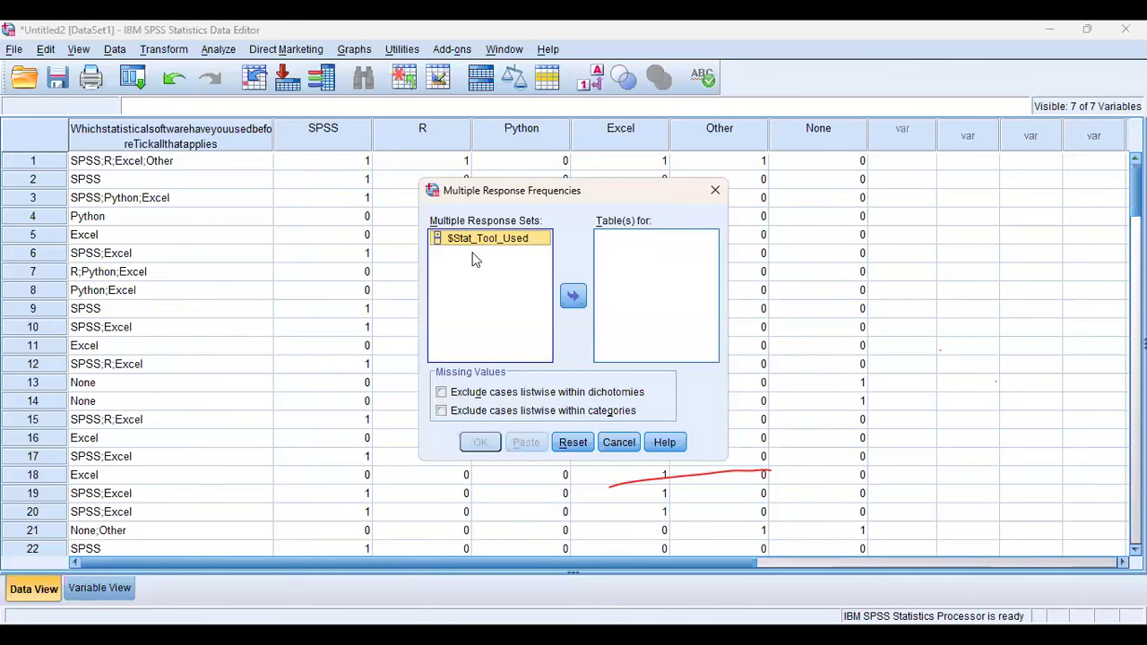
left_click(573, 298)
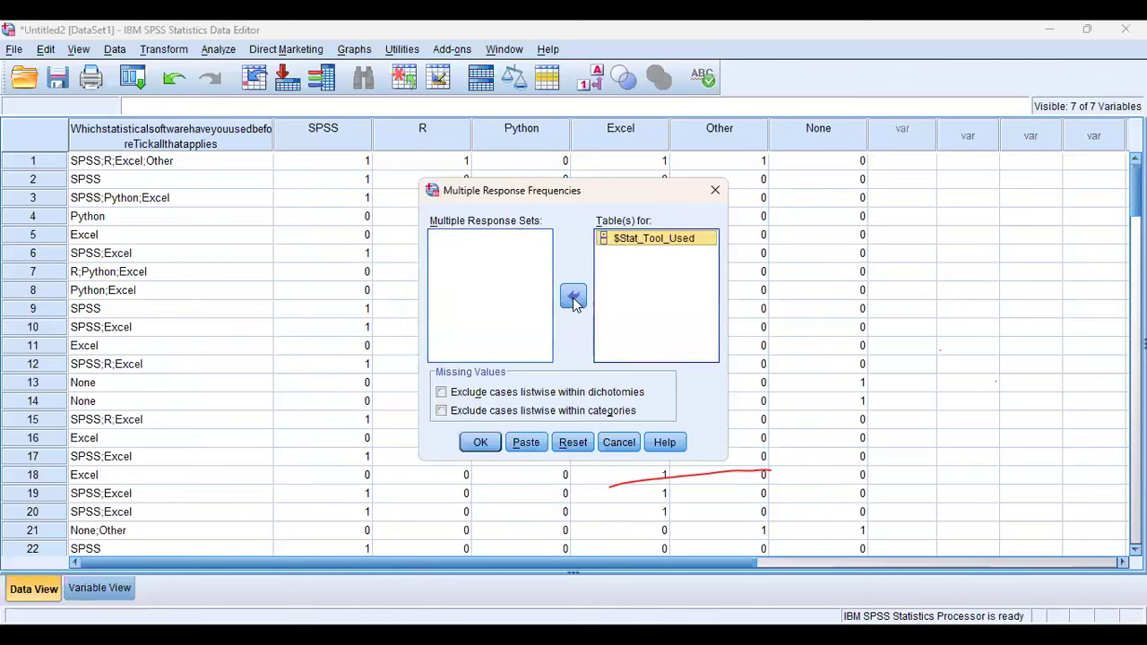
left_click(482, 443)
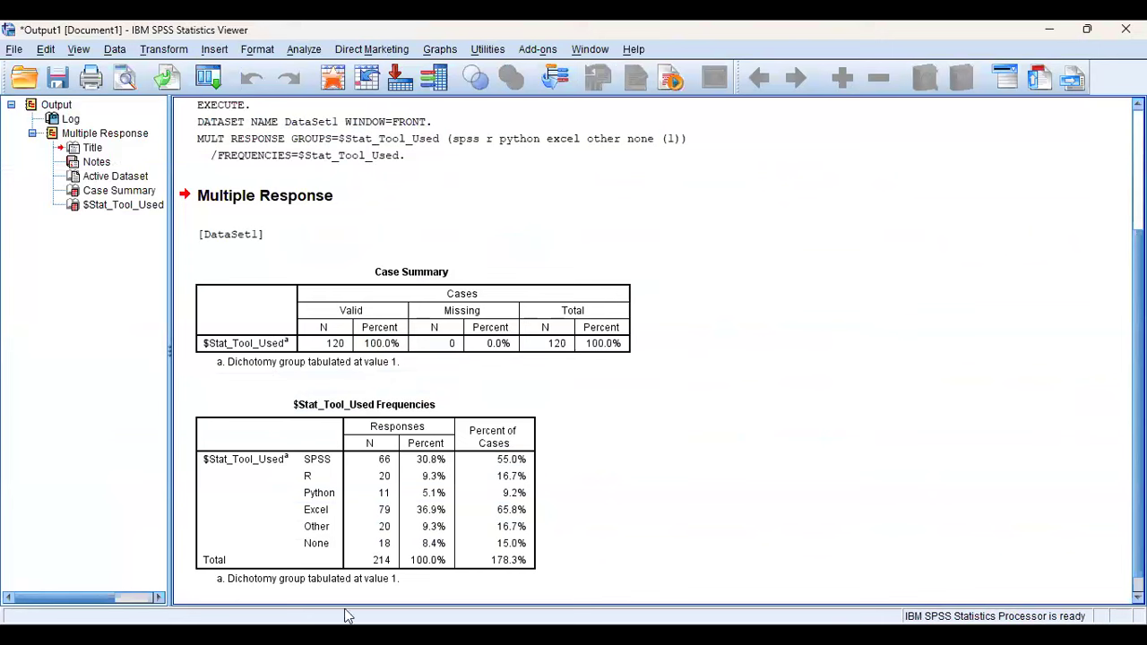
left_click(432, 461)
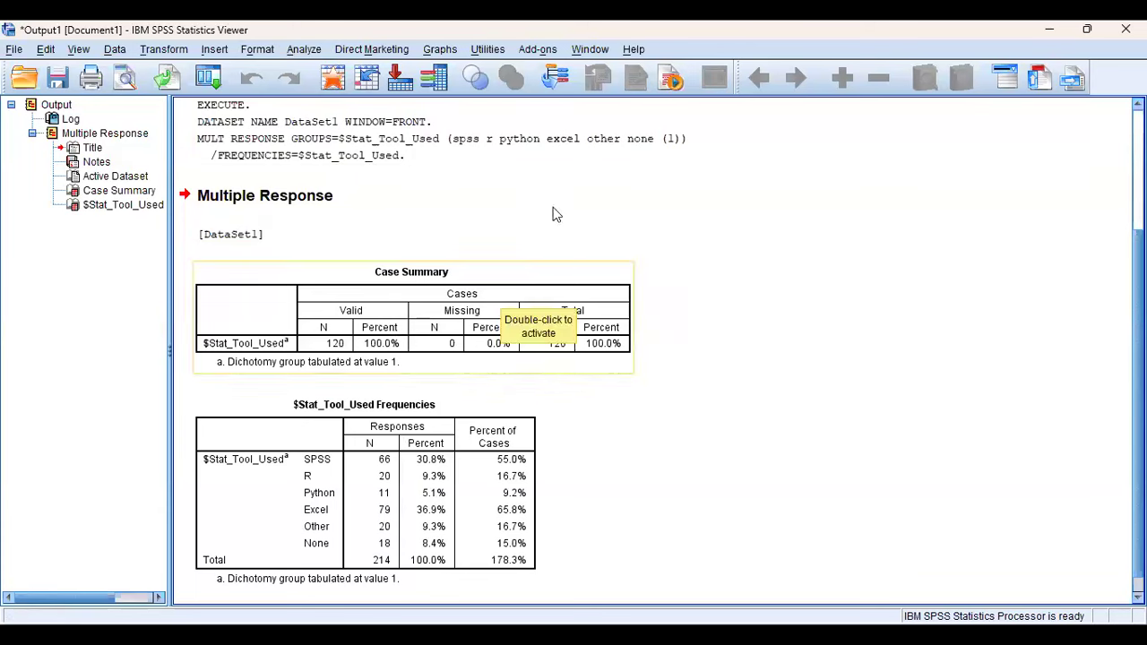
left_click(305, 49)
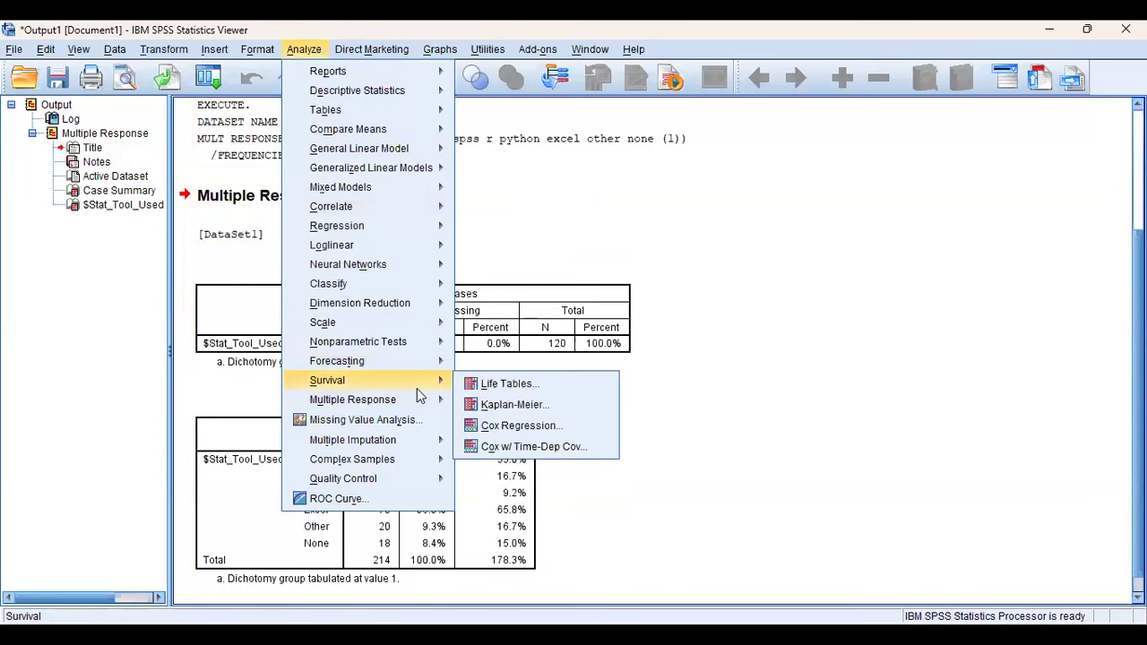
mouse_move(430, 400)
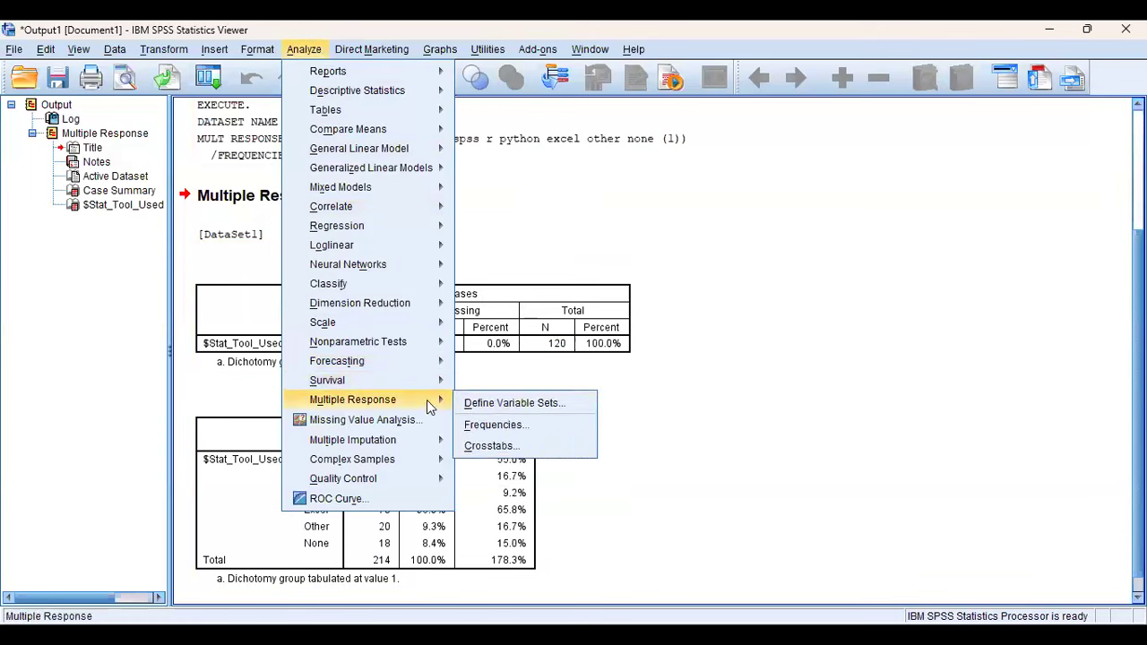
left_click(498, 426)
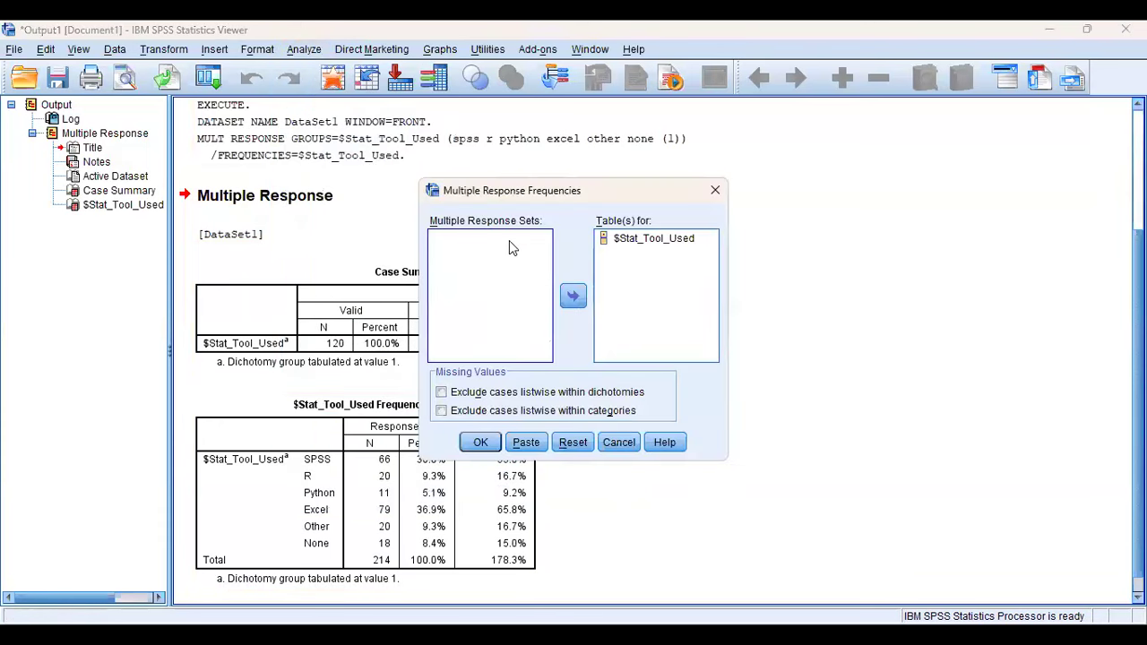
left_click(636, 240)
left_click(578, 297)
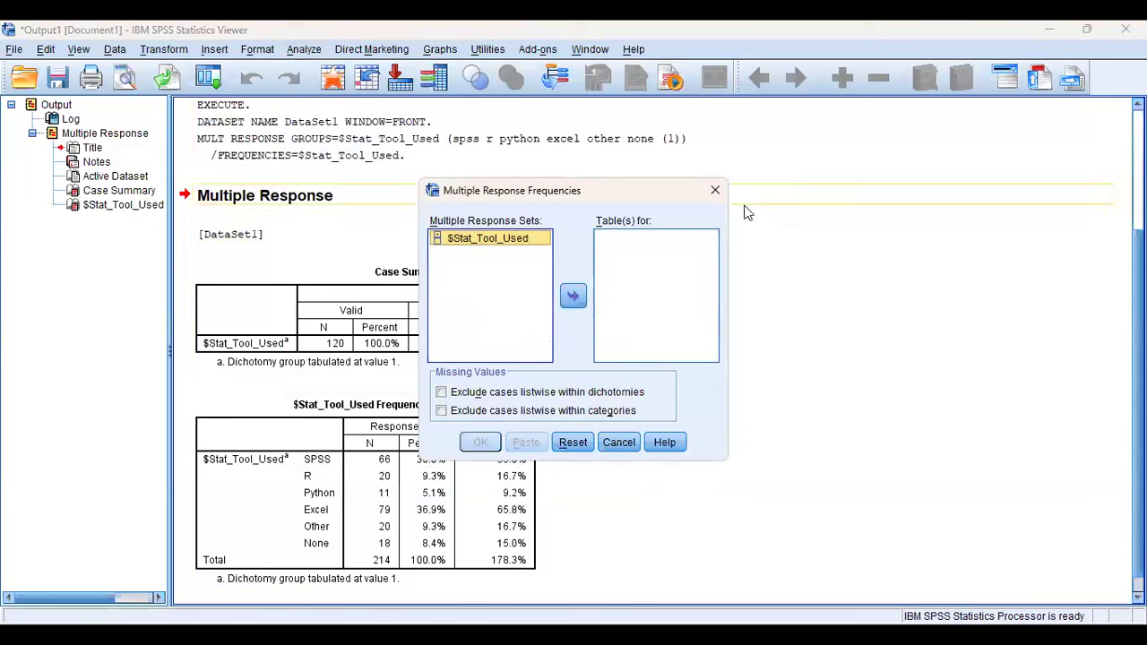
left_click(744, 207)
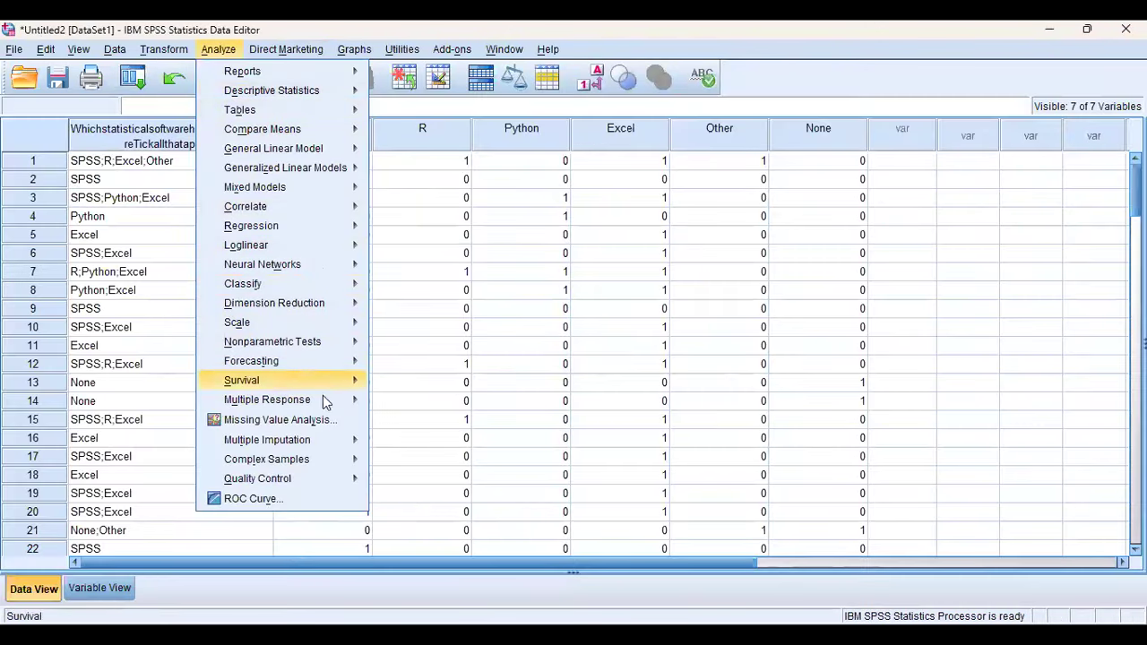
mouse_move(323, 397)
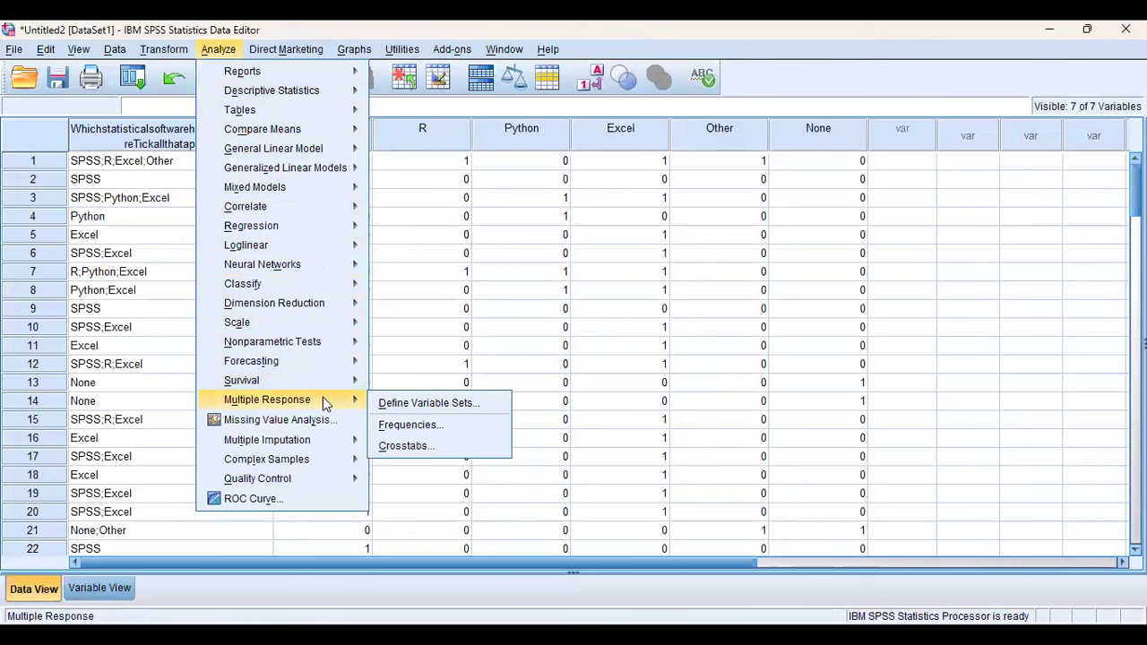
left_click(399, 425)
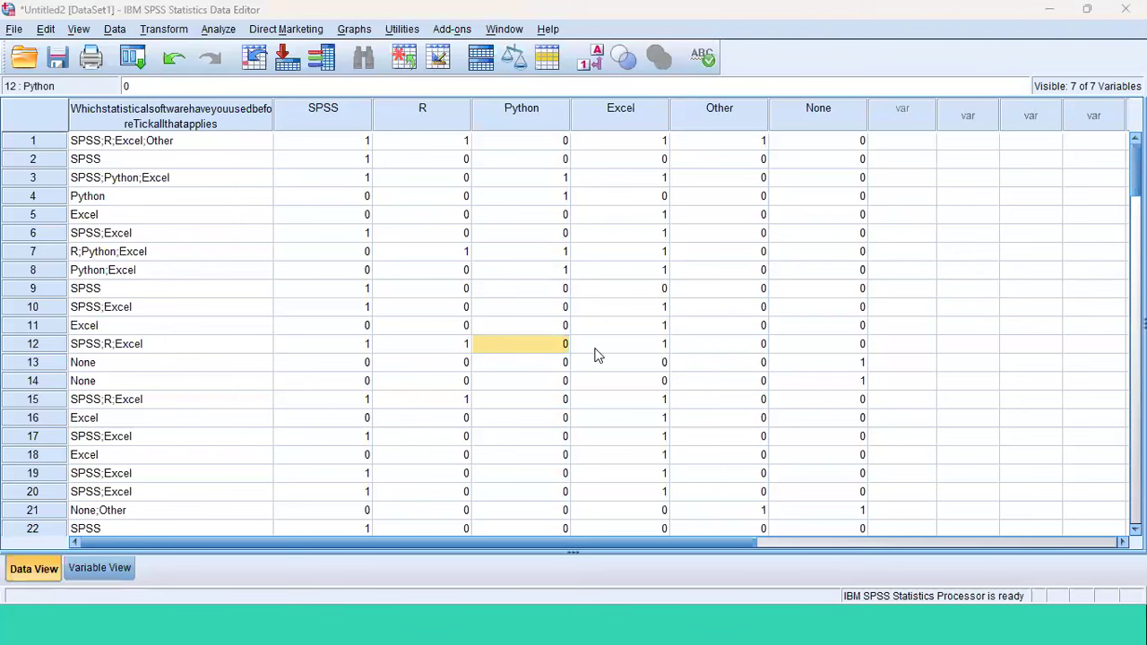
Highlight the 1/0 values of the first five cases across the six software variables, SPSS to None
left_click(387, 260)
key("Left")
key("Up")
key("Up")
key("Up")
key("Up")
key("Up")
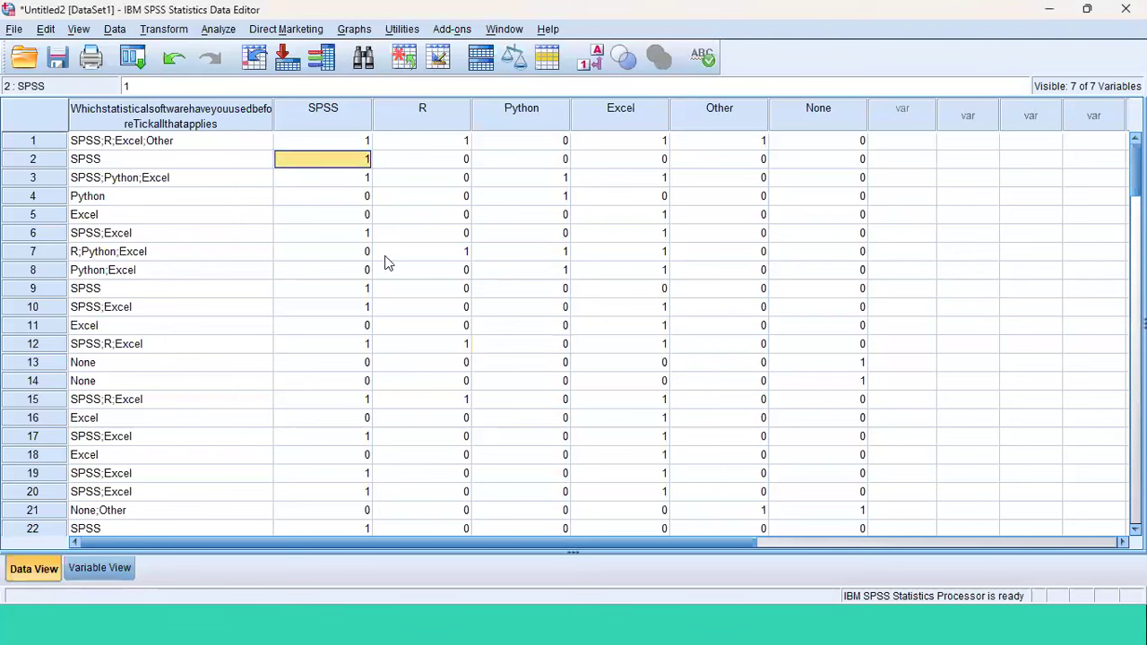
key("Up")
key("shift+Right")
key("shift+Right")
key("shift+Right")
key("shift+Right")
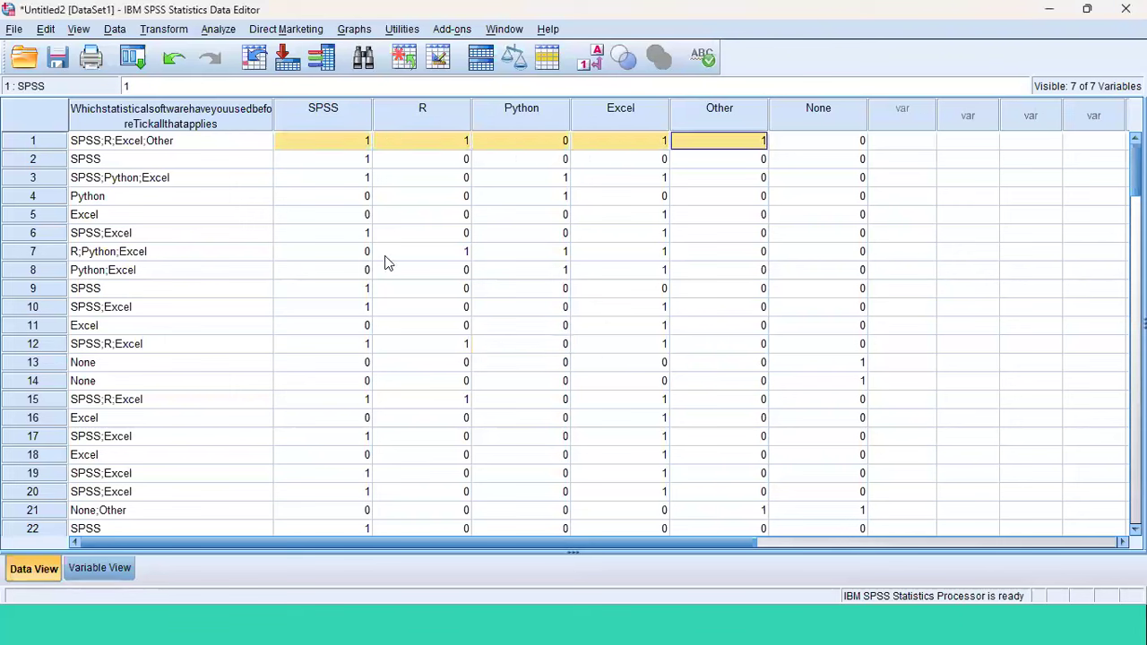
key("shift+Right")
key("shift+Down")
key("shift+Down")
key("shift+Down")
key("shift+Down")
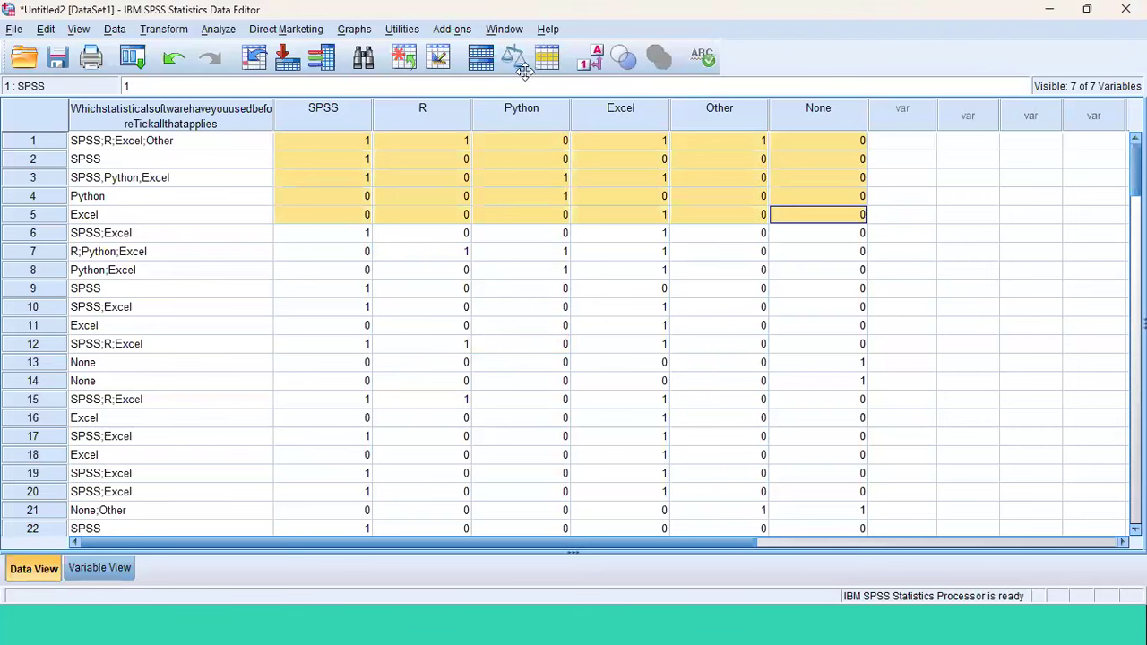
Highlight the SPSS to None values again from case 1 down to case 17 to review the dichotomous coding
left_click(380, 183)
key("Up")
key("Up")
key("Left")
key("shift+Right")
key("shift+Right")
key("shift+Right")
key("shift+Right")
key("shift+Right")
key("shift+Right")
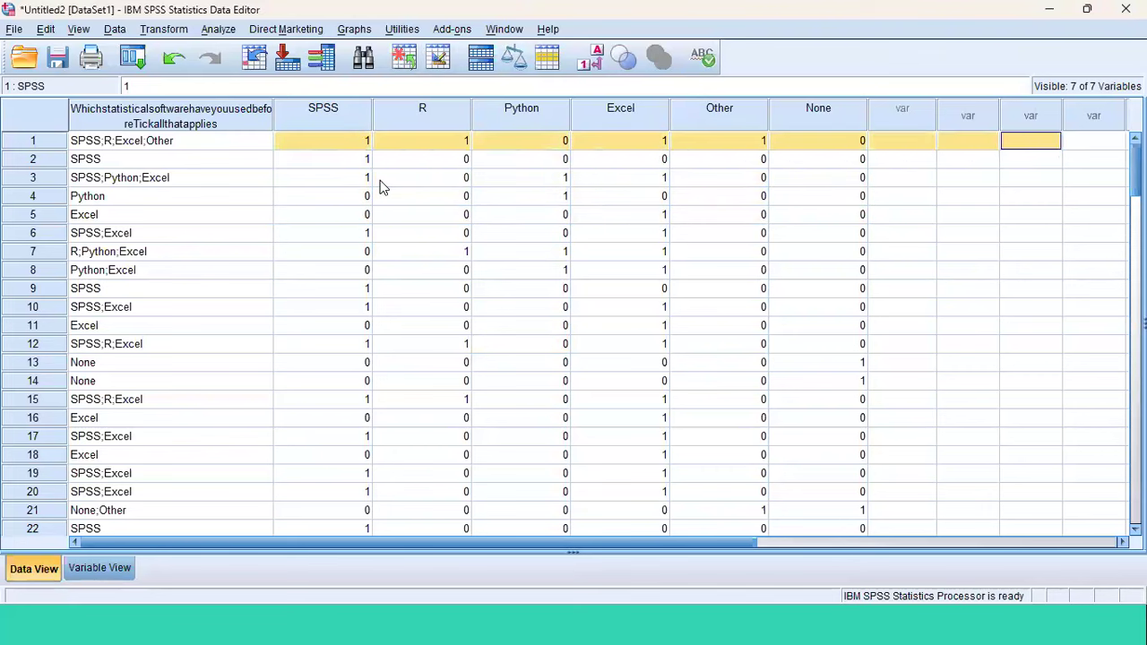
key("shift+Down")
key("shift+Left")
key("shift+Down")
key("shift+Down")
key("shift+Down")
key("shift+Down")
key("shift+Down")
key("shift+Down")
key("shift+Down")
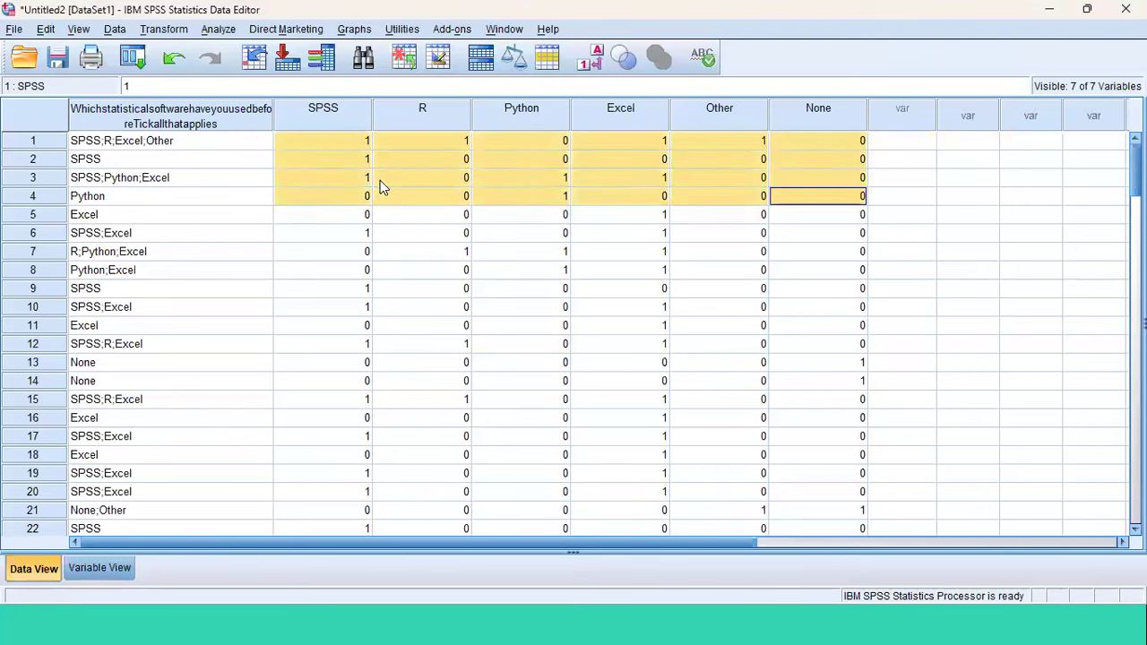
key("shift+Down")
key("shift+Down")
key("shift+Down")
key("shift+Down")
key("shift+Down")
key("shift+Down")
key("shift+Down")
key("shift+Down")
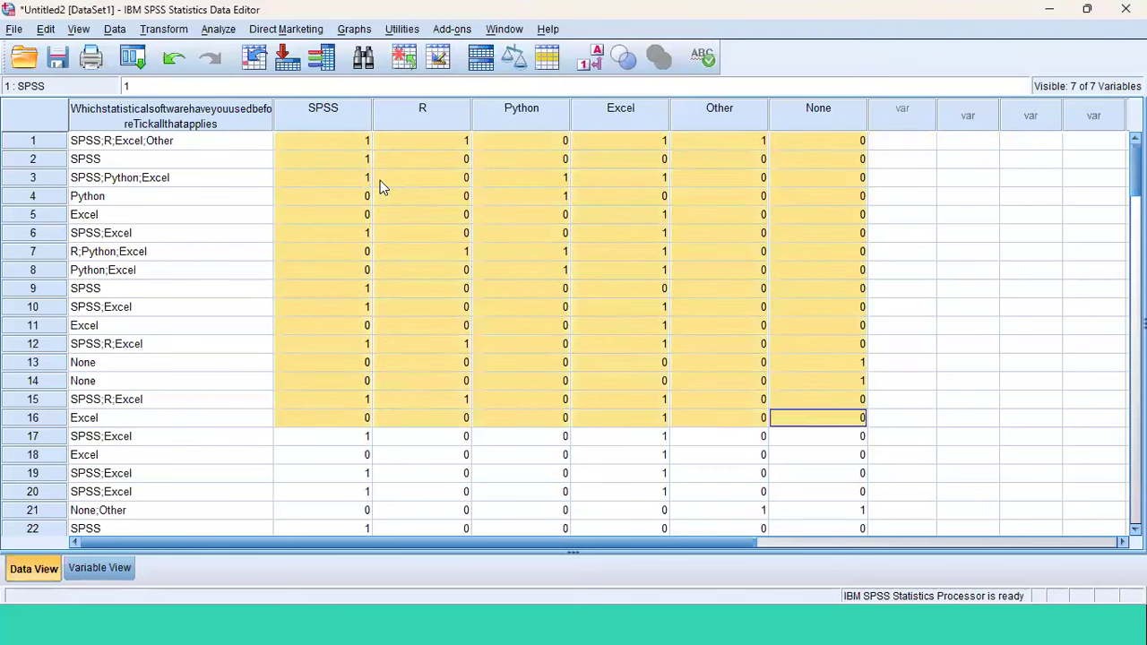
Run Multiple Response Frequencies again with $Stat_Tool_Used as the set to tabulate
left_click(231, 30)
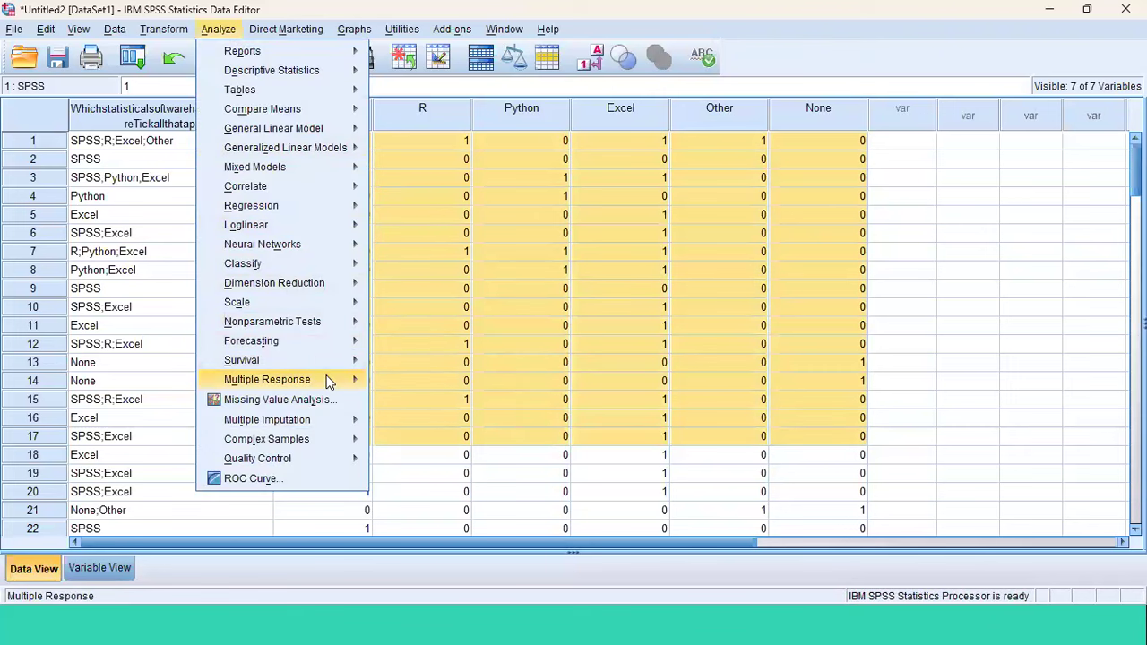
mouse_move(327, 380)
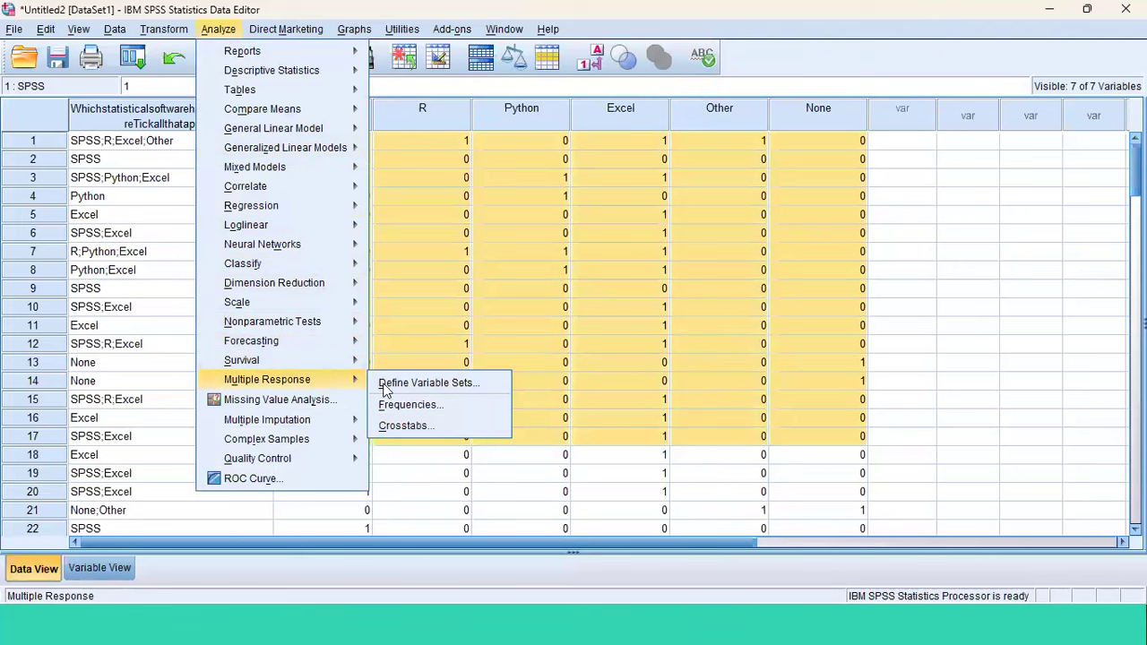
left_click(403, 404)
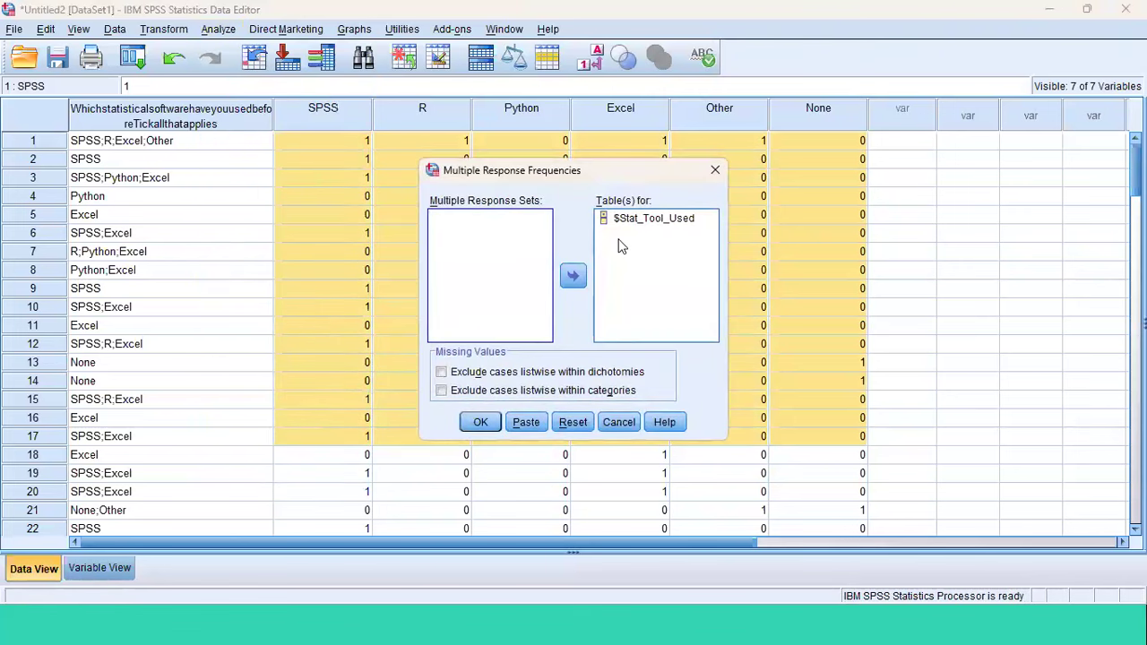
left_click(631, 220)
left_click(575, 277)
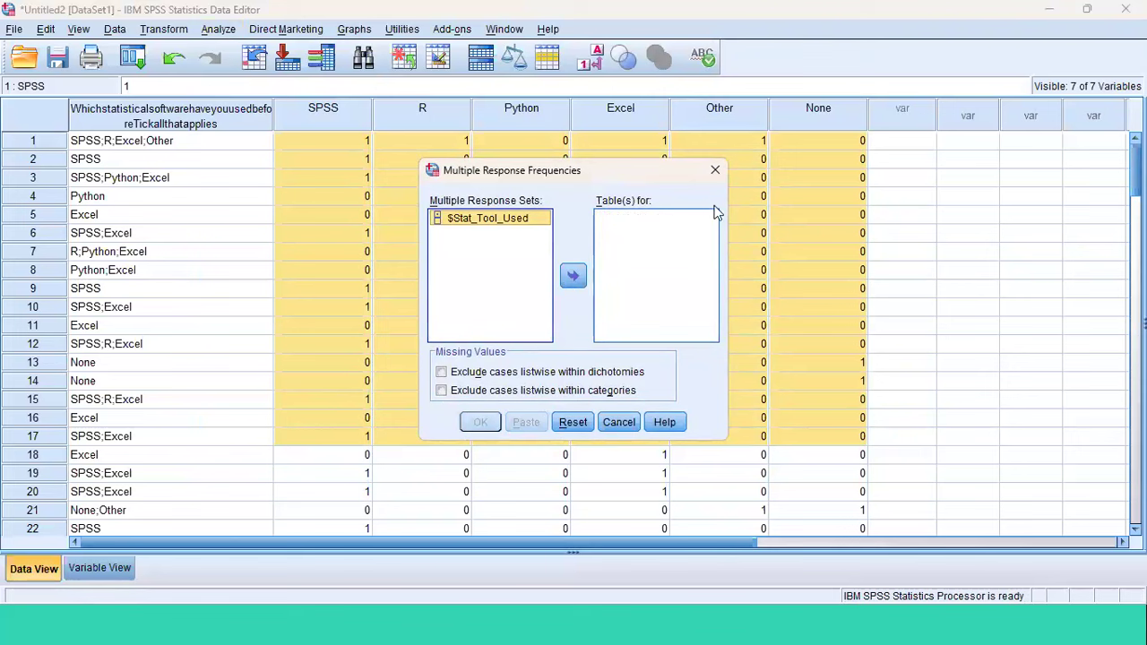
left_click(572, 279)
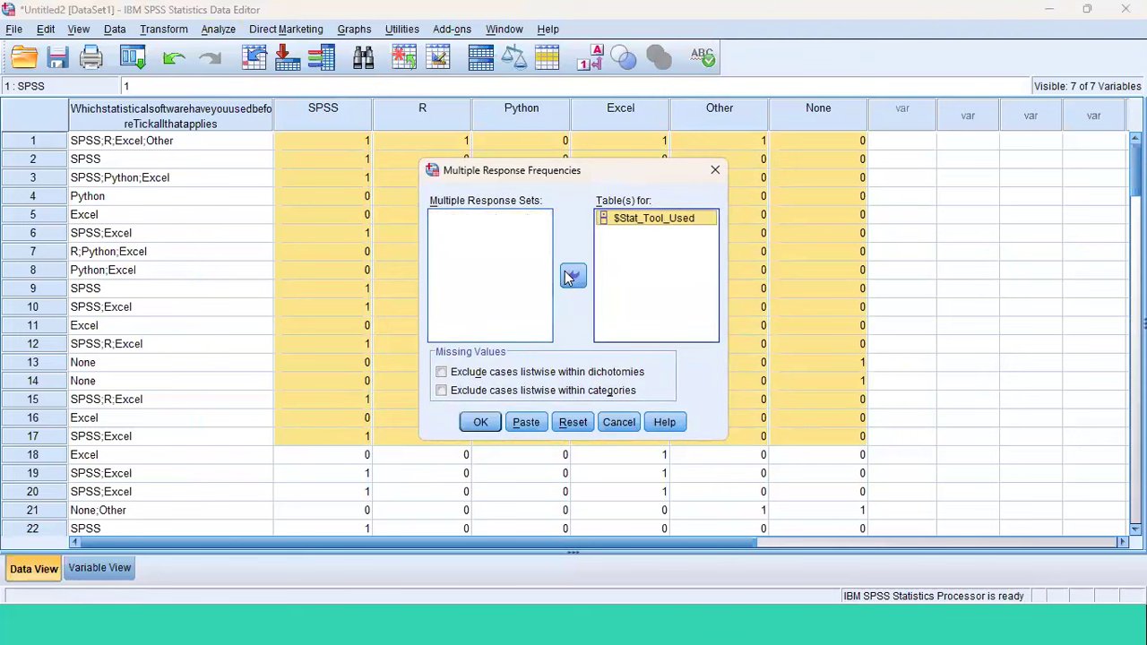
left_click(475, 424)
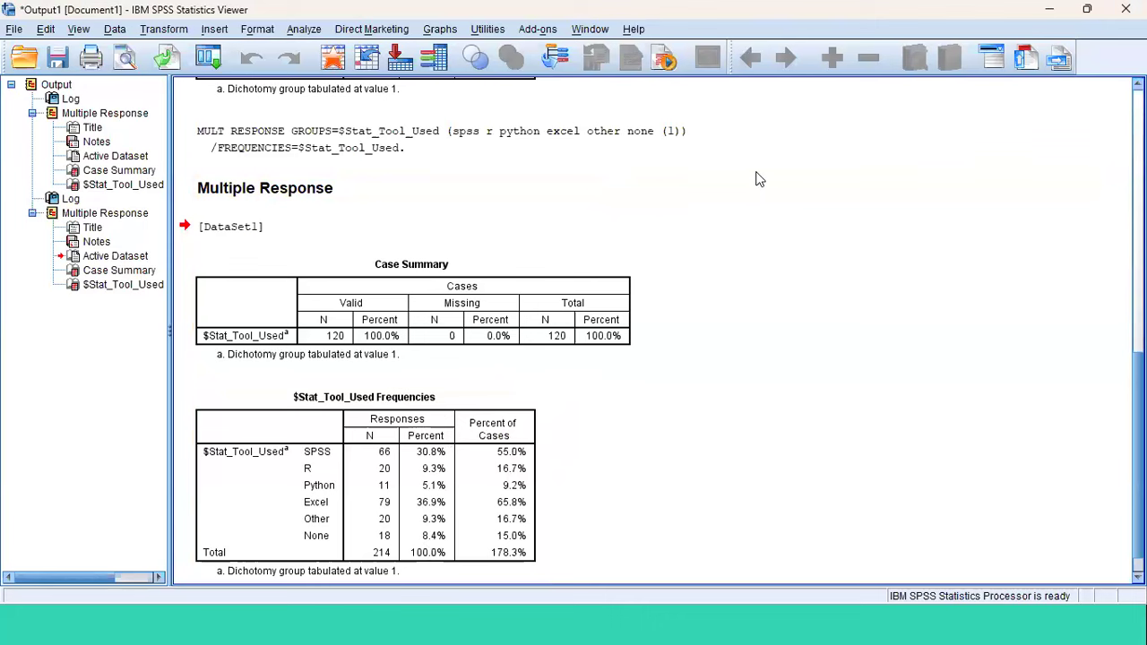
left_click(528, 524)
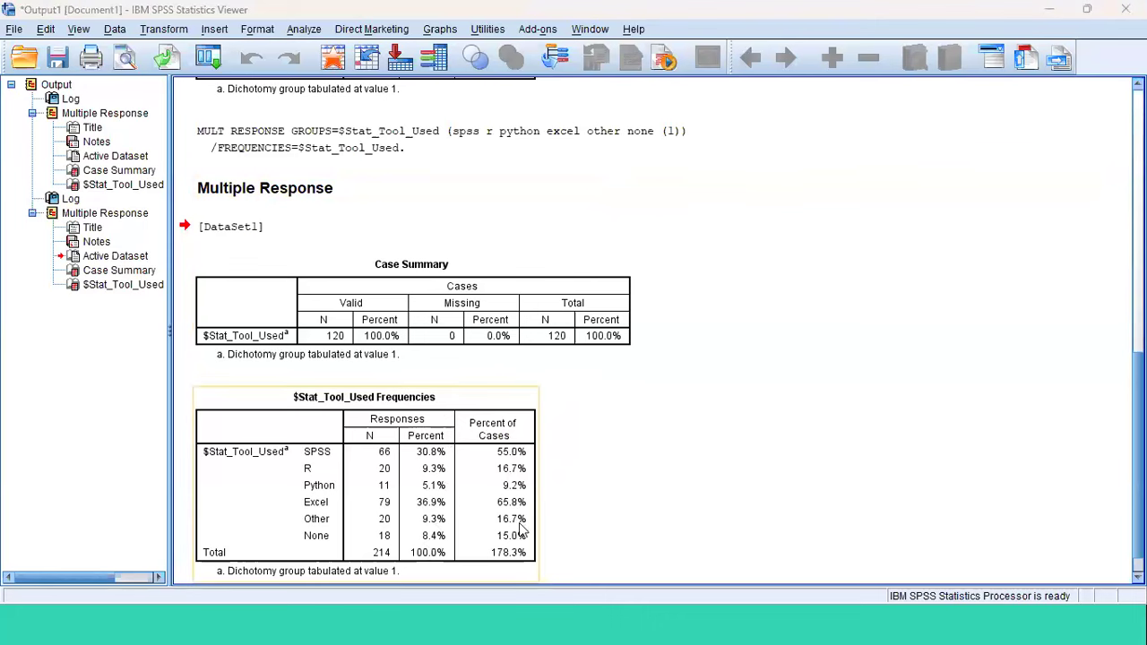
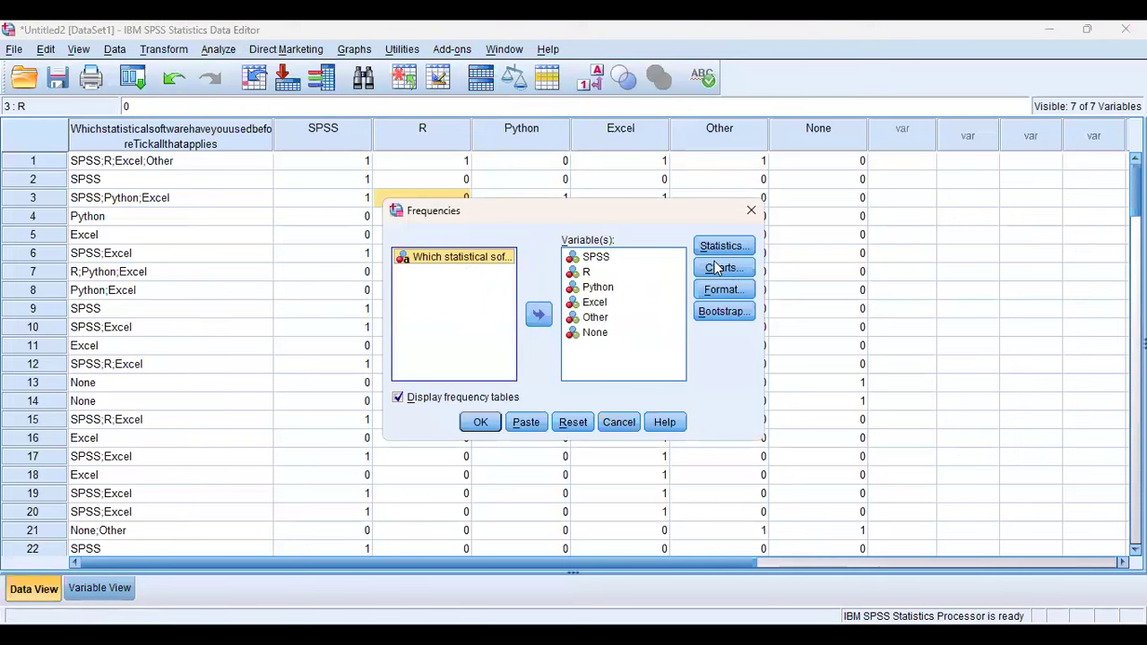
left_click(598, 287)
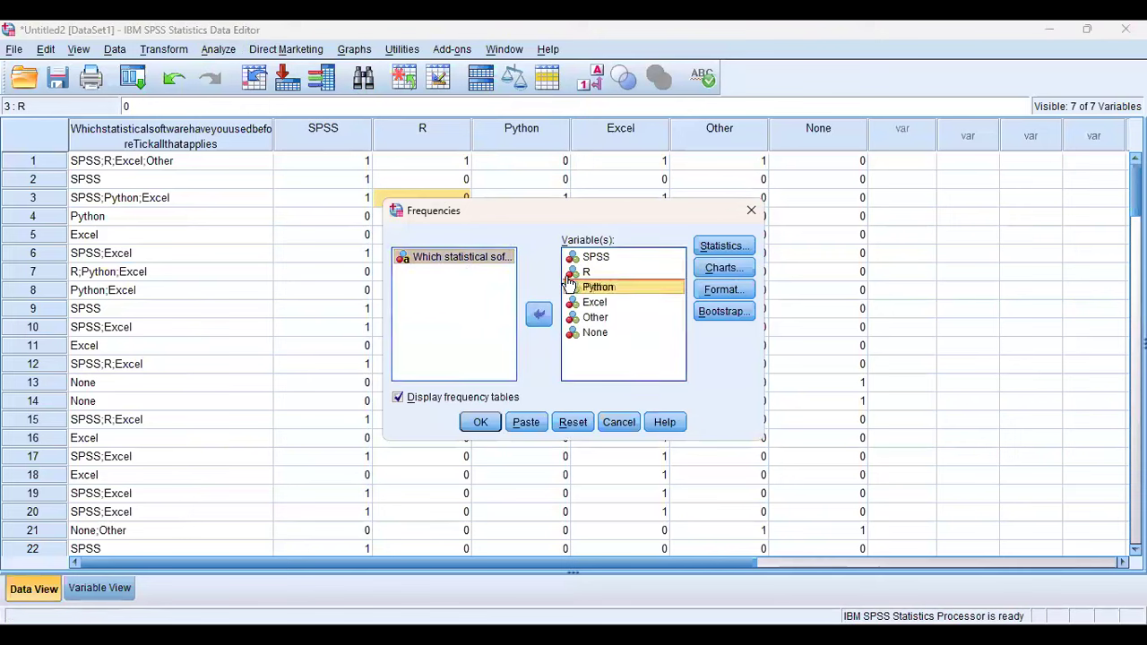
left_click(633, 258)
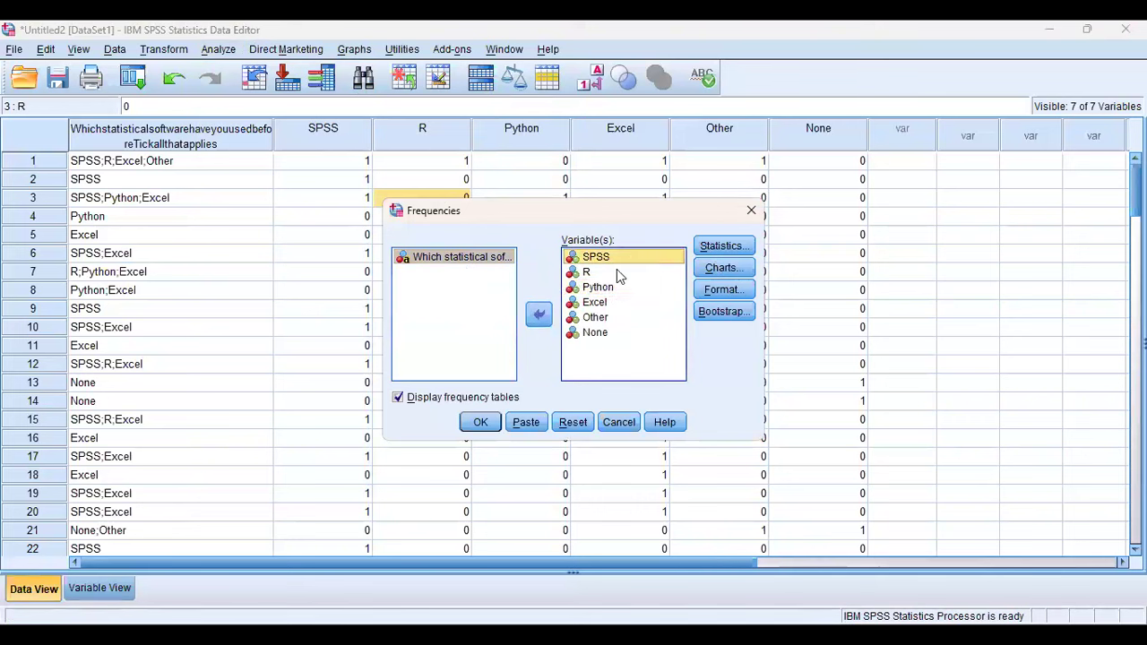
left_click(538, 314)
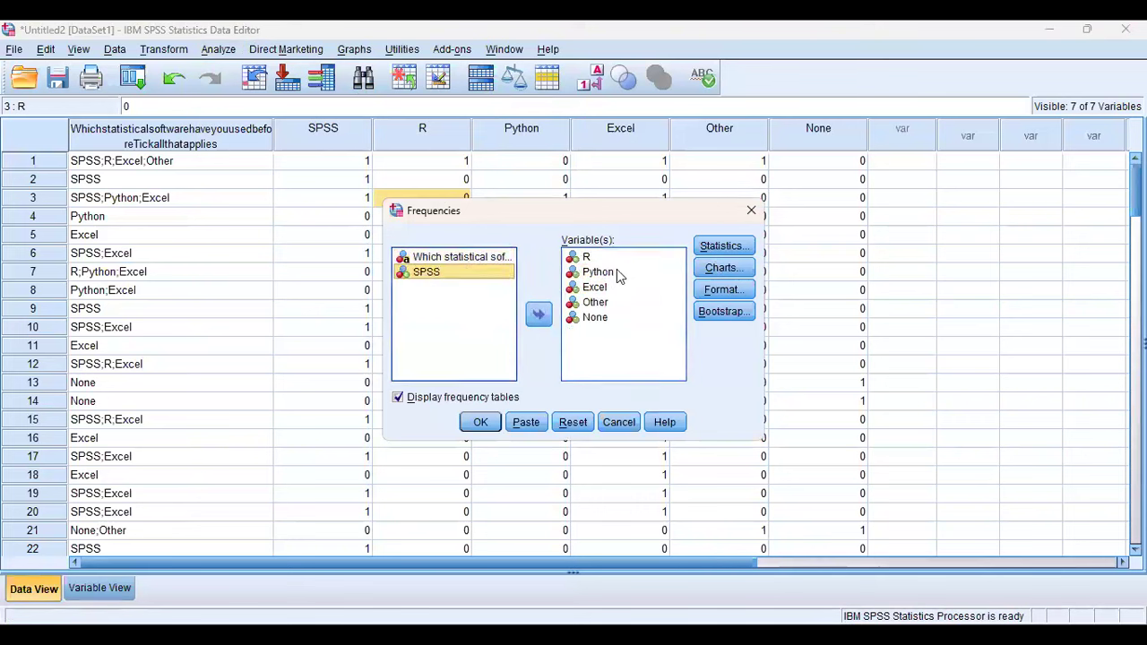
double_click(469, 269)
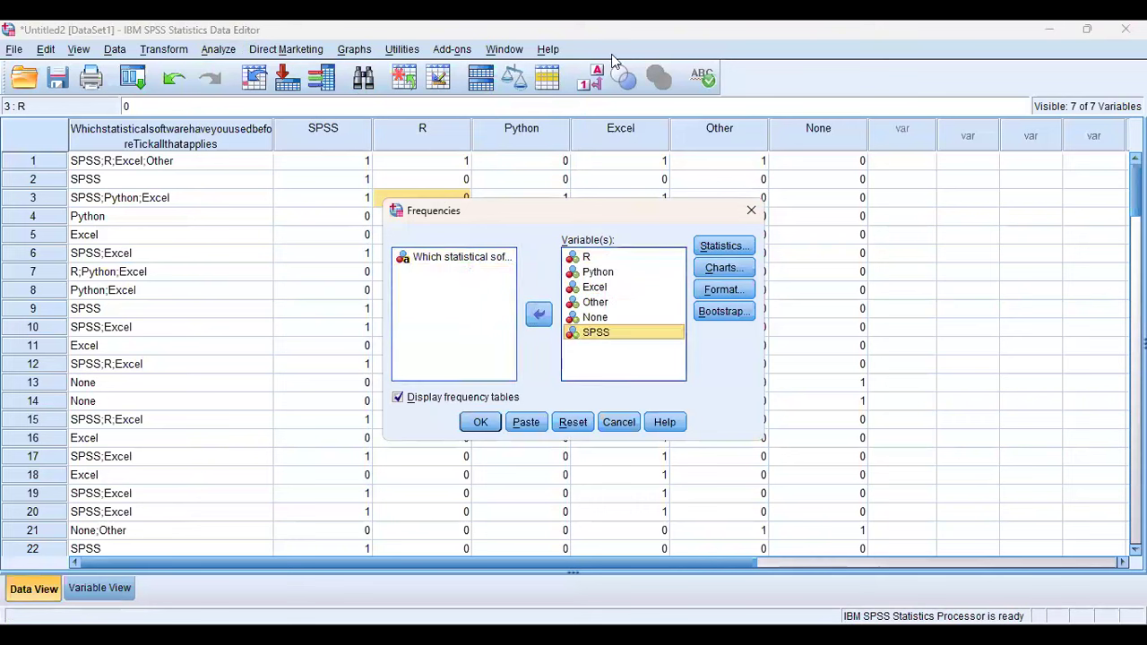
left_click(710, 265)
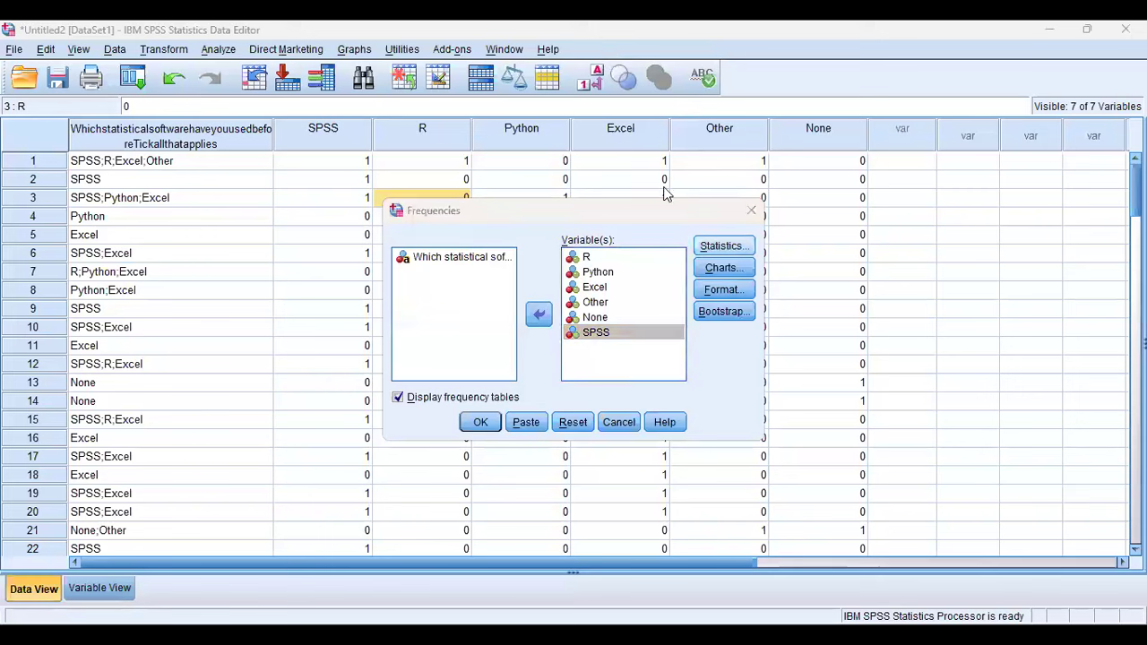
left_click(754, 220)
Run descriptive Frequencies with frequency tables for the SPSS, R, Python, Excel, Other and None variables
left_click(220, 50)
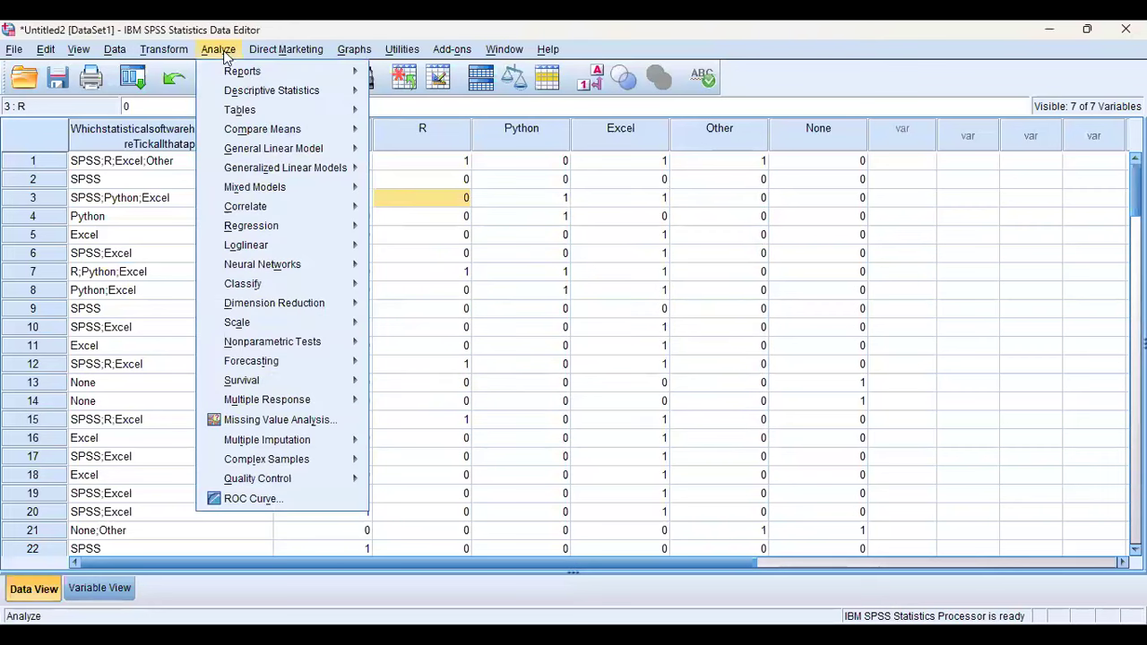
mouse_move(257, 89)
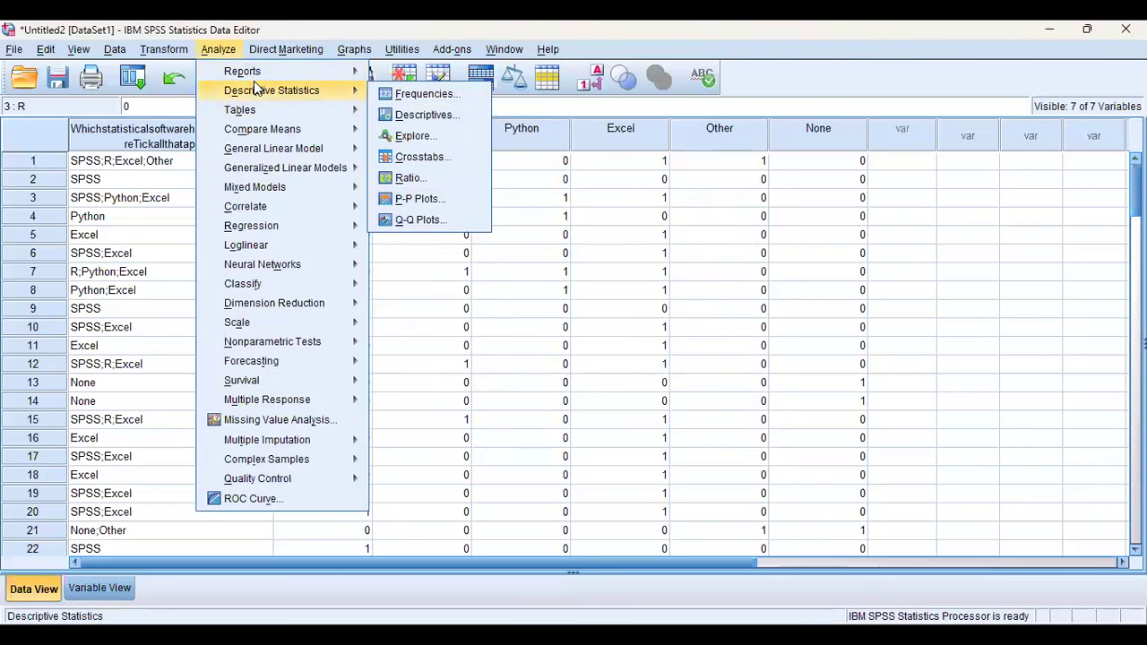
left_click(428, 94)
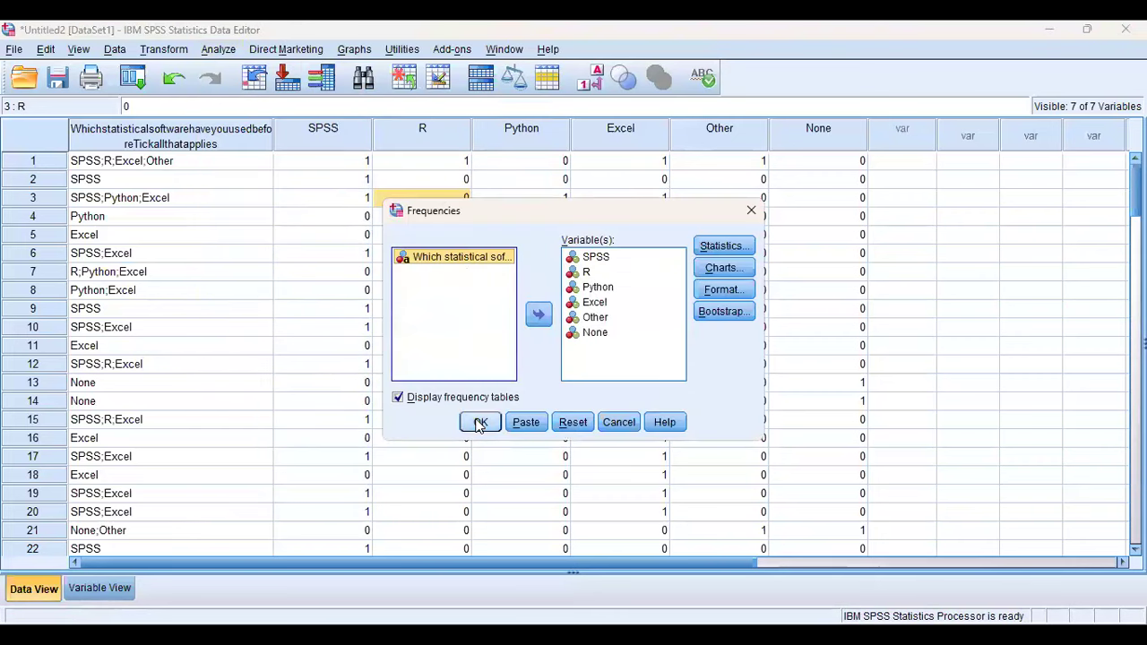
left_click(477, 425)
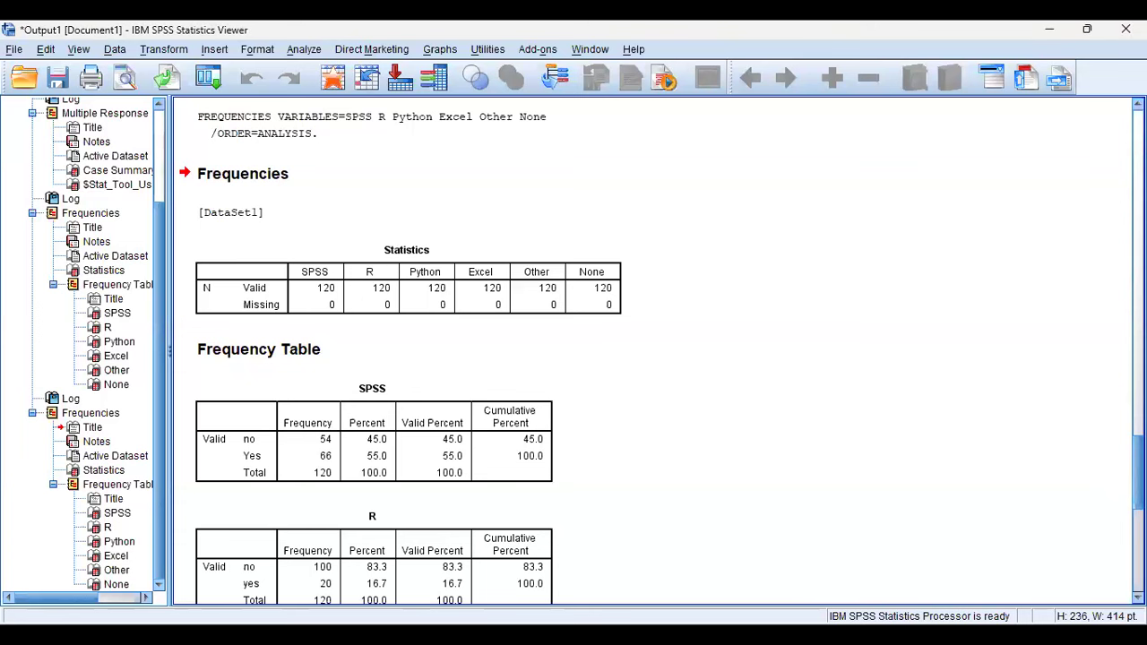
Review the separate frequency tables for the SPSS, R, Python, Excel, Other and None variables in the output
scroll(654, 350, "down", 4)
scroll(654, 350, "up", 1)
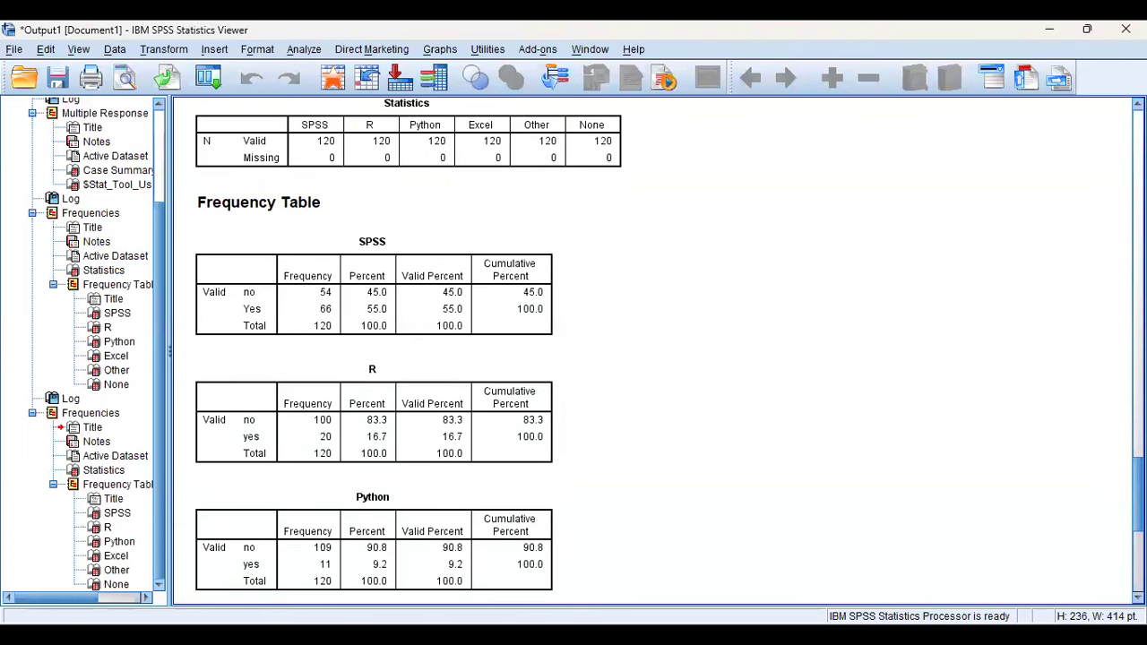
scroll(627, 428, "up", 1)
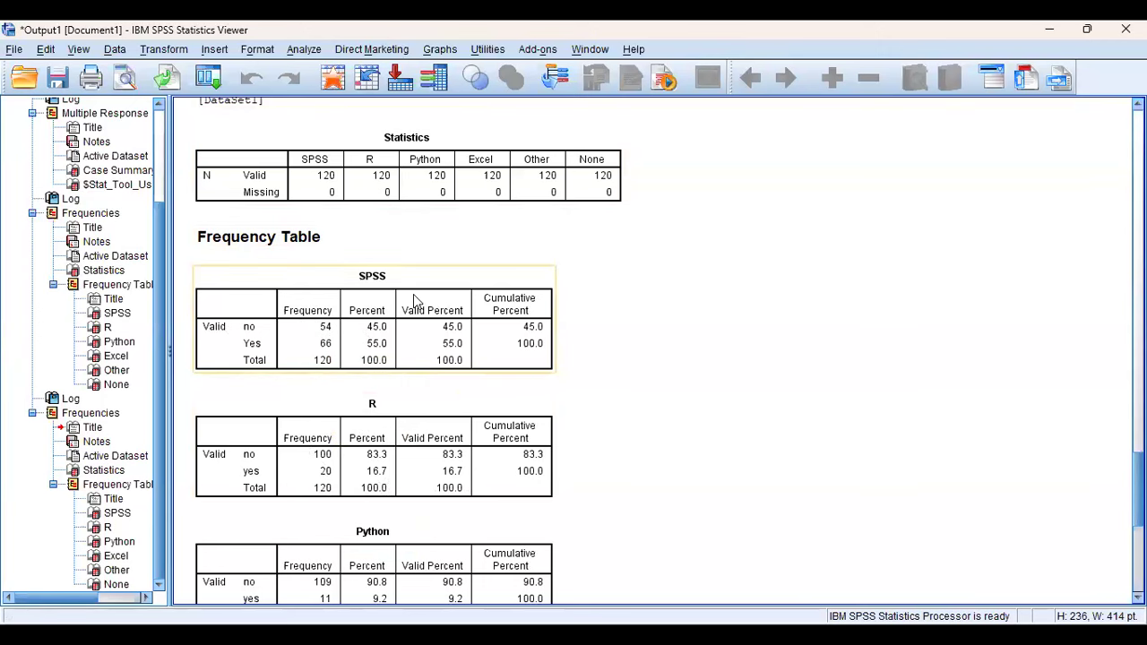
scroll(372, 322, "down", 3)
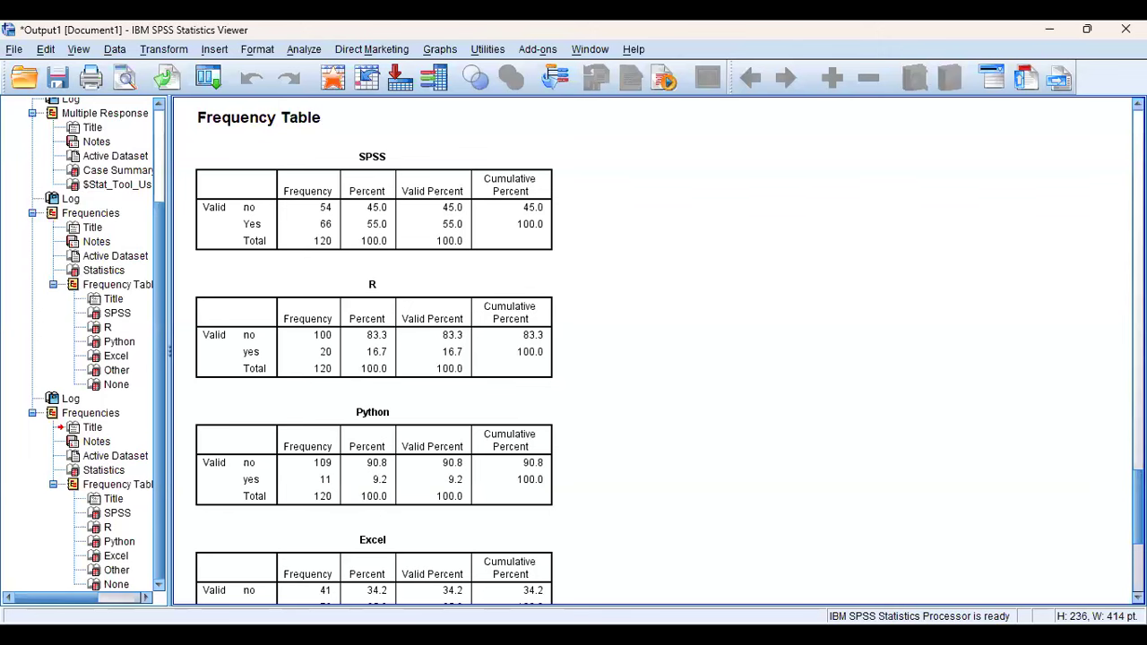
scroll(663, 349, "down", 3)
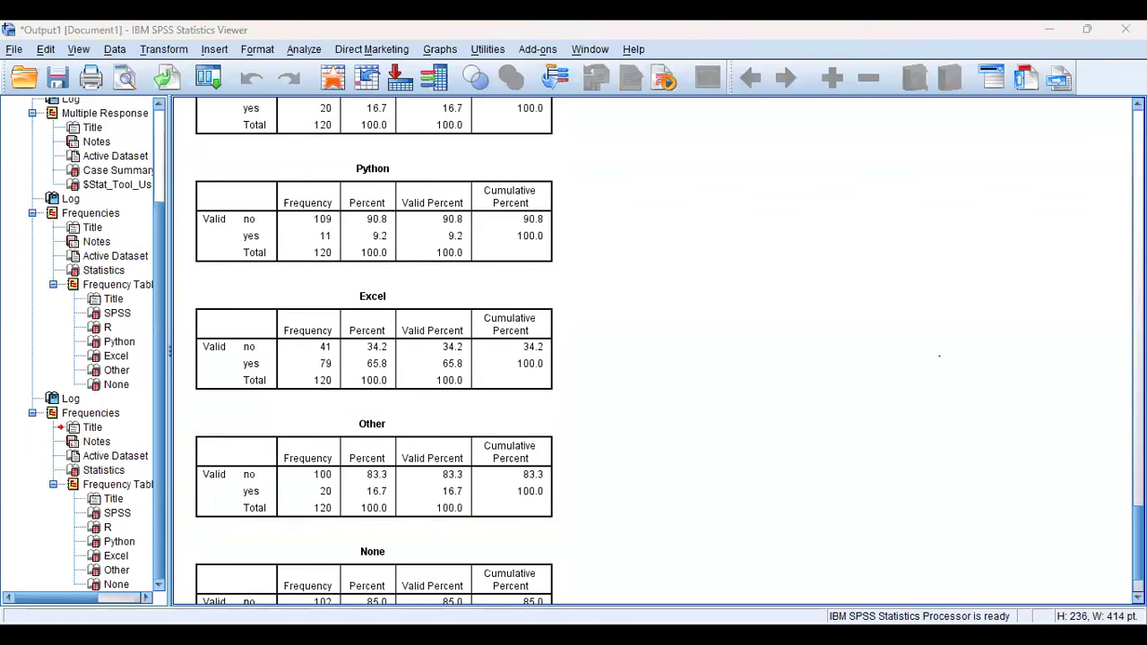
scroll(654, 349, "up", 3)
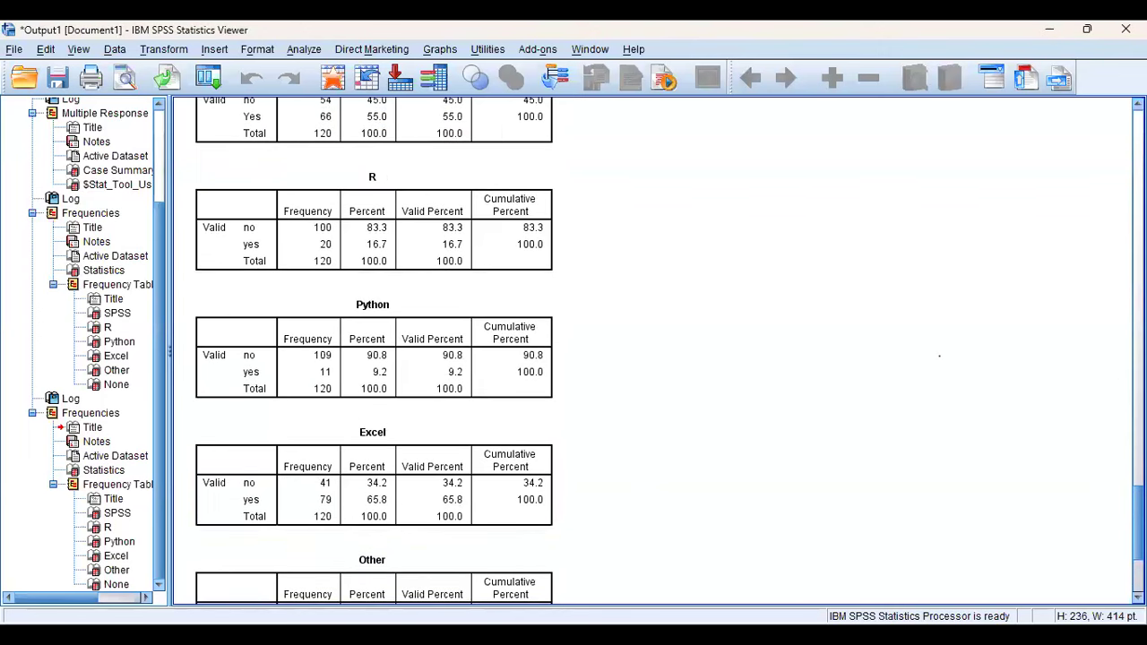
scroll(654, 350, "up", 3)
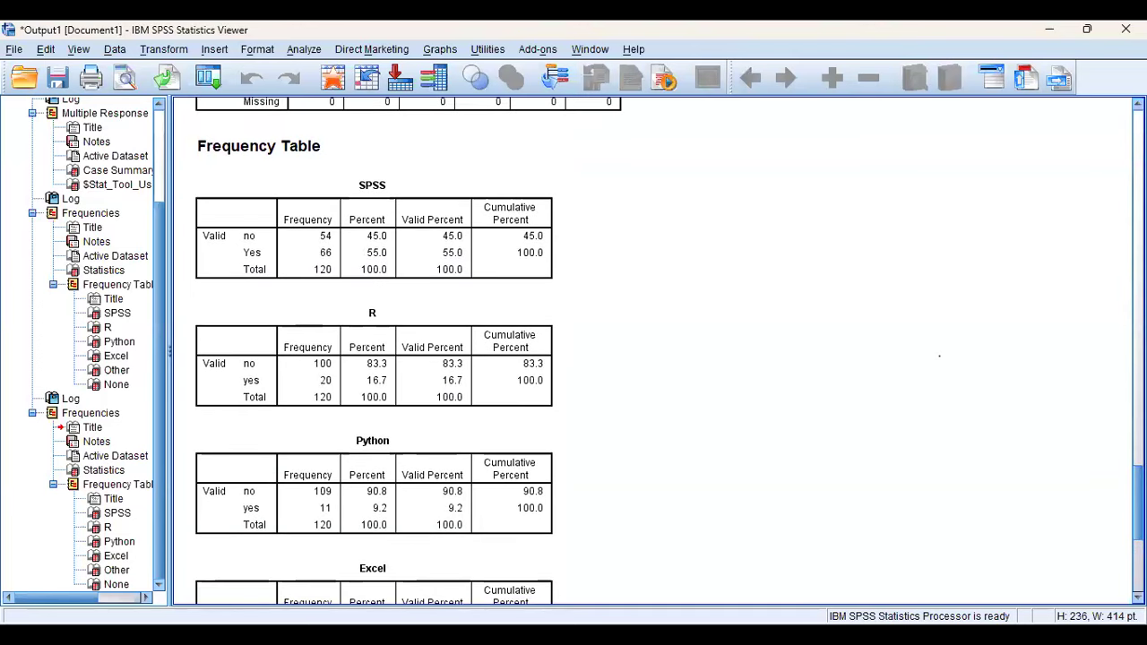
scroll(654, 349, "up", 5)
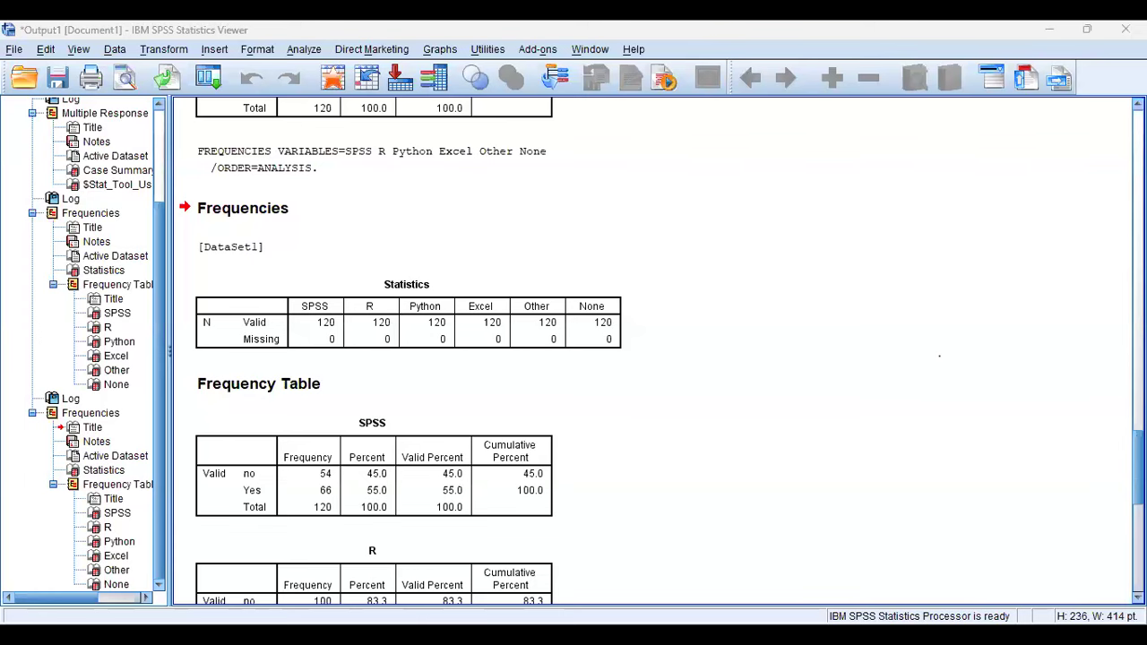
Compare the separate frequency tables with the Case Summary and $Stat_Tool_Used Frequencies tables
scroll(1081, 247, "up", 15)
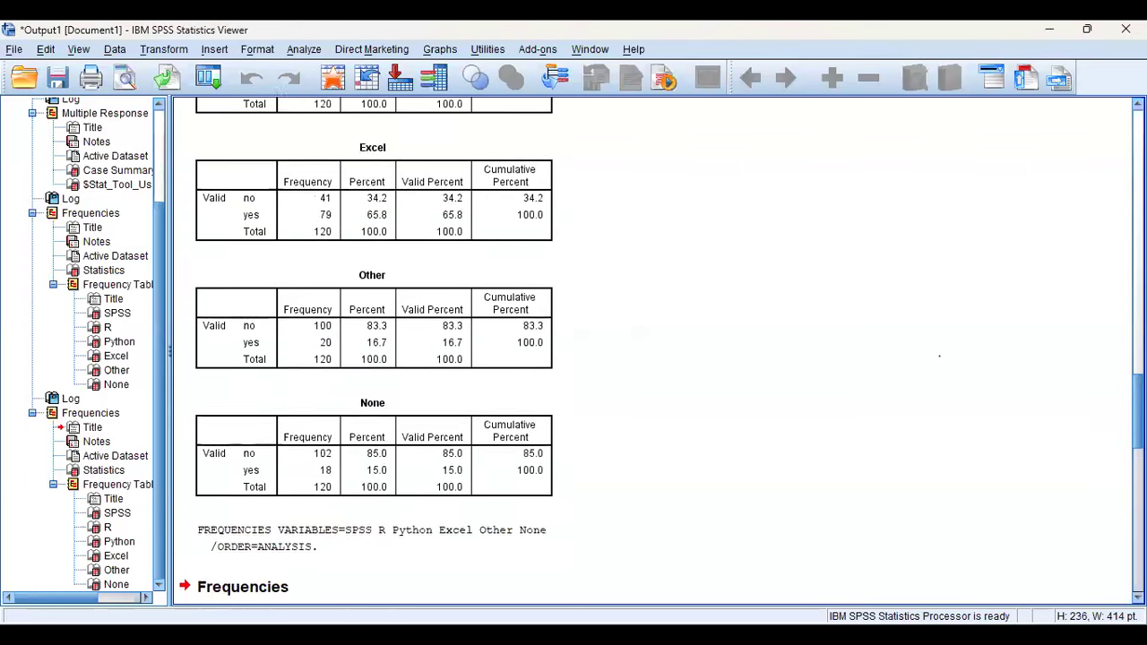
scroll(1078, 240, "down", 3)
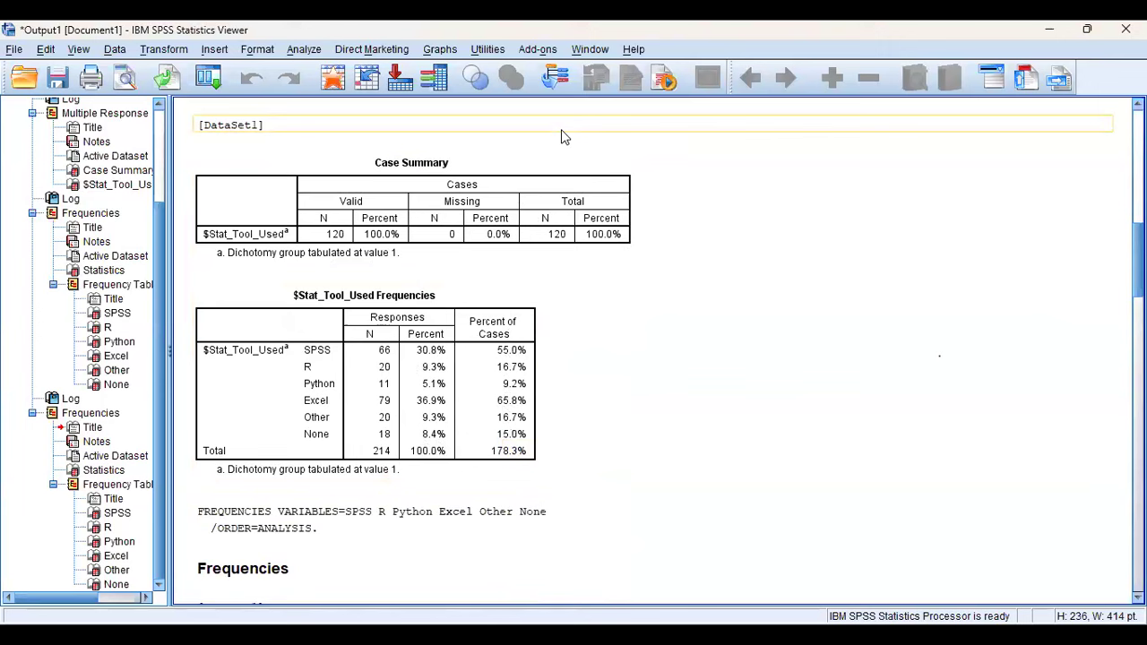
key("alt+Tab")
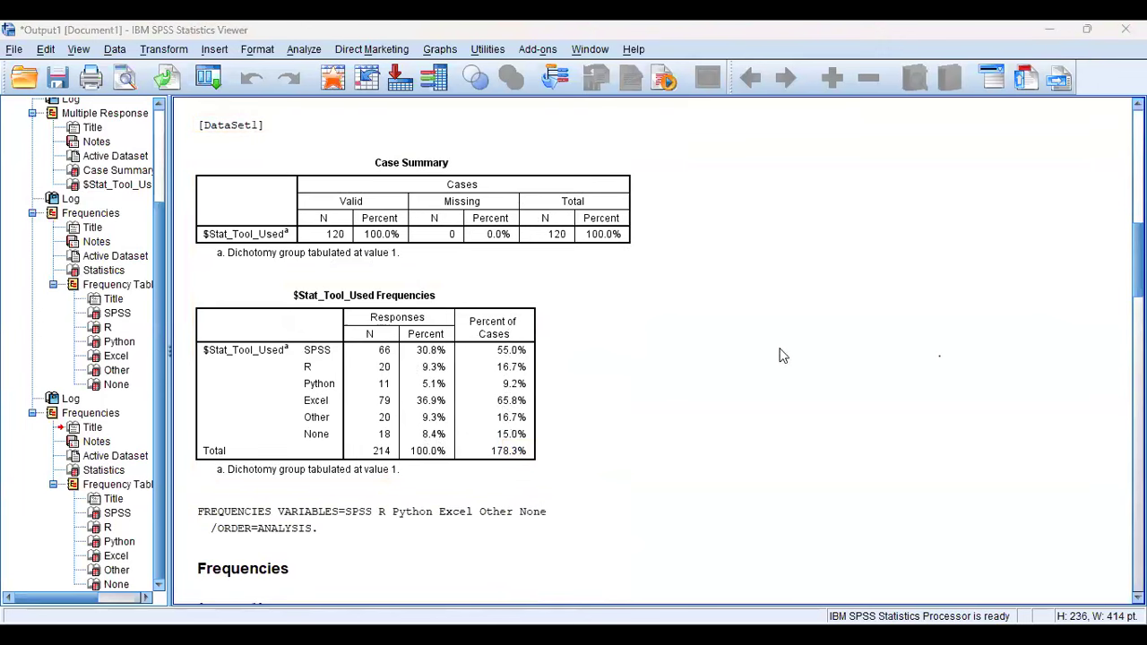
left_click(733, 225)
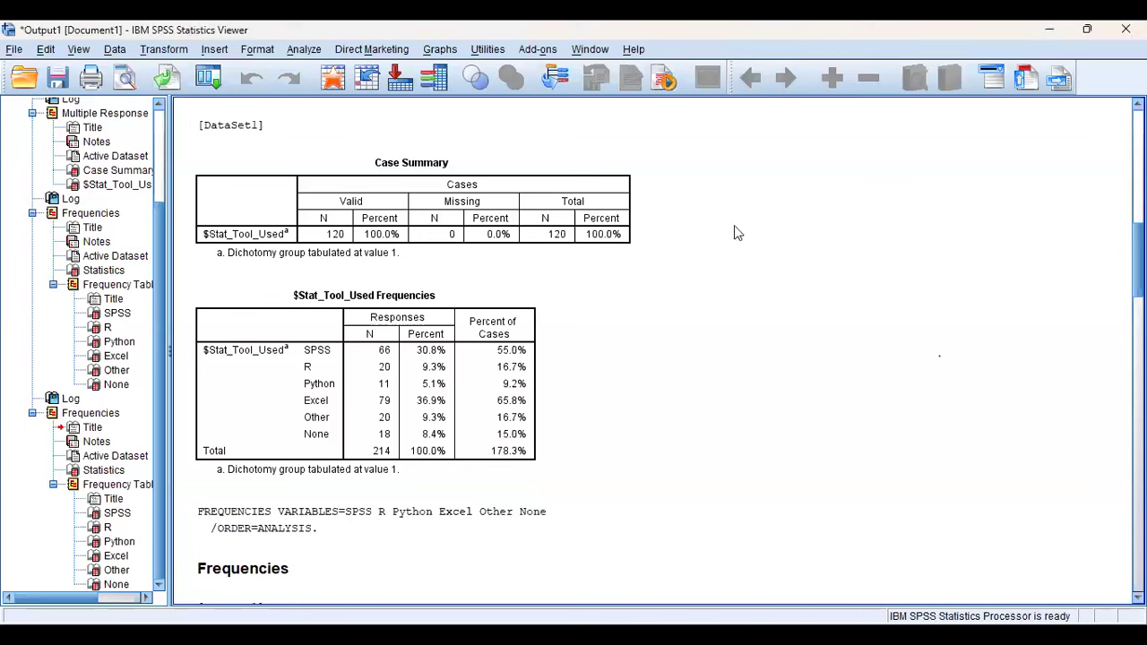
Switch to the Excel sample-data workbook and go to the Descriptive Stats heading in B1 of the for cleaning sheet
key("alt+Tab")
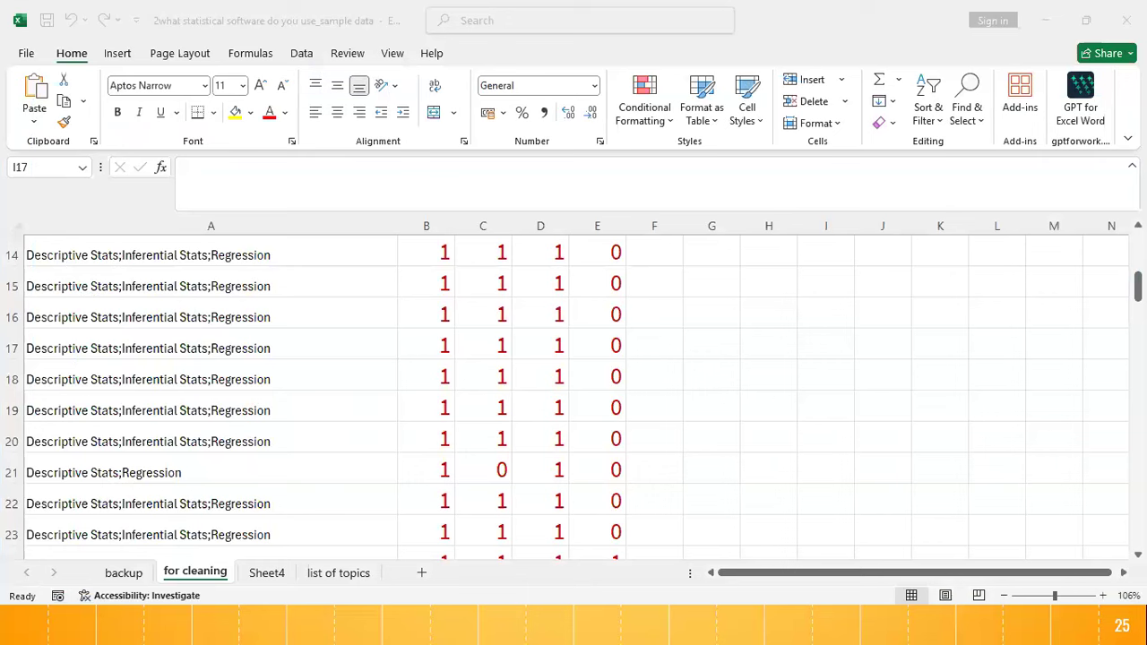
left_click(755, 323)
key("Up")
key("Up")
key("Up")
key("Up")
key("Up")
key("Up")
key("Up")
key("Up")
key("Up")
key("Up")
key("Up")
key("Up")
key("Up")
key("Up")
key("Up")
key("Up")
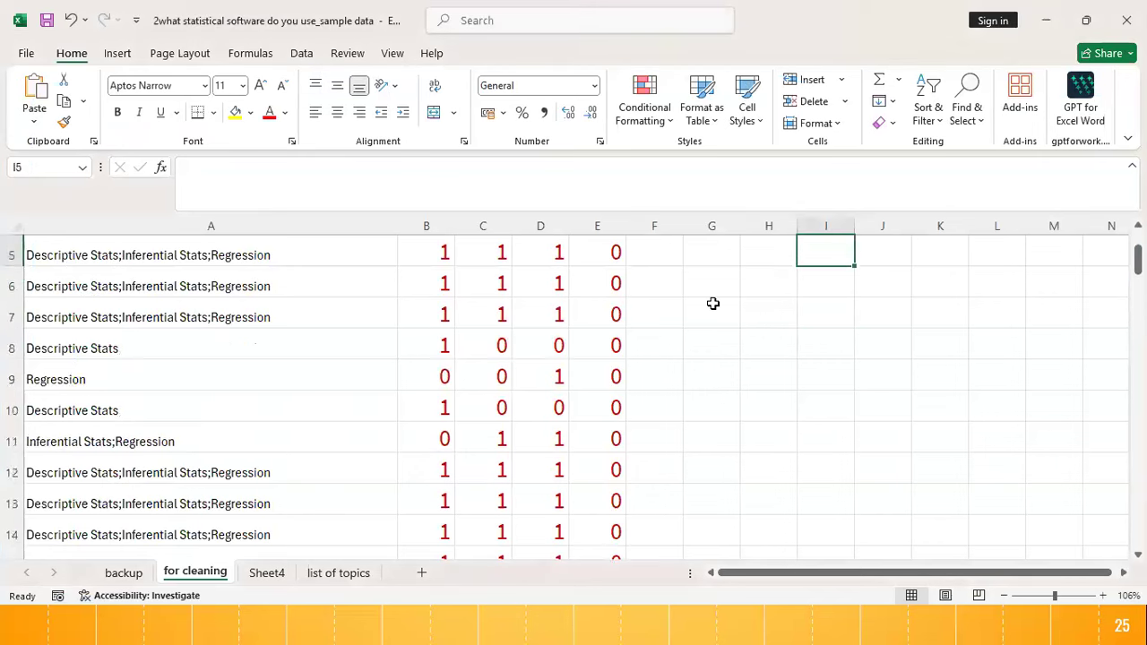
key("Left")
key("Left")
key("Left")
key("Left")
key("Left")
key("Left")
key("Left")
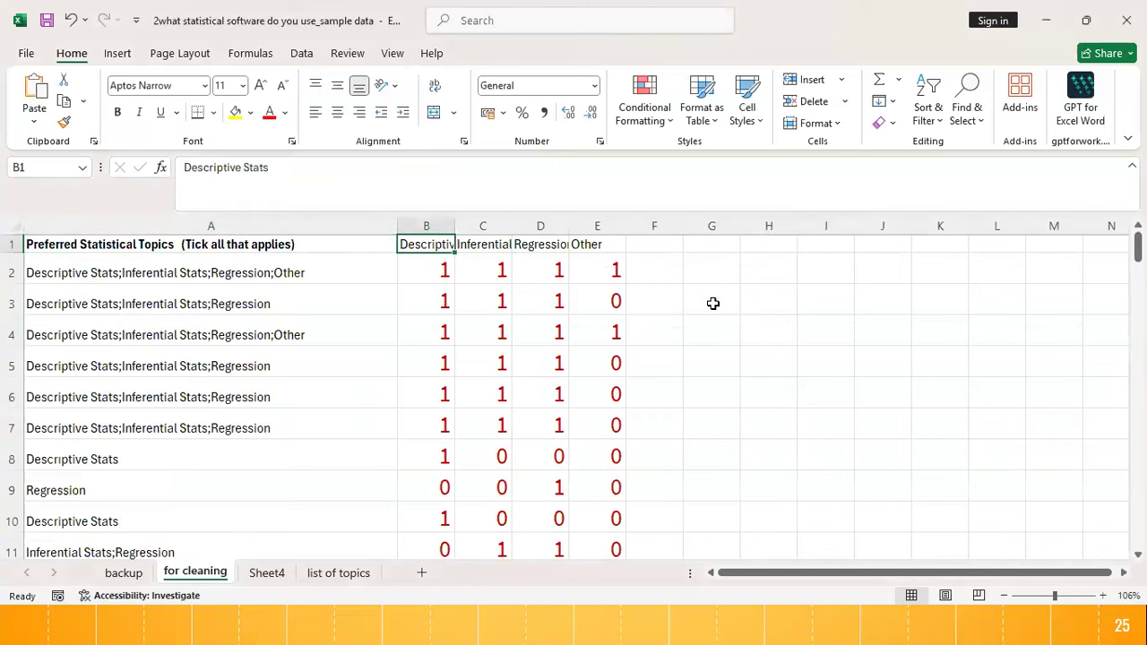
Inspect the 1/0 formula in B2 and highlight the whole Preferred Statistical Topics column
left_click(435, 275)
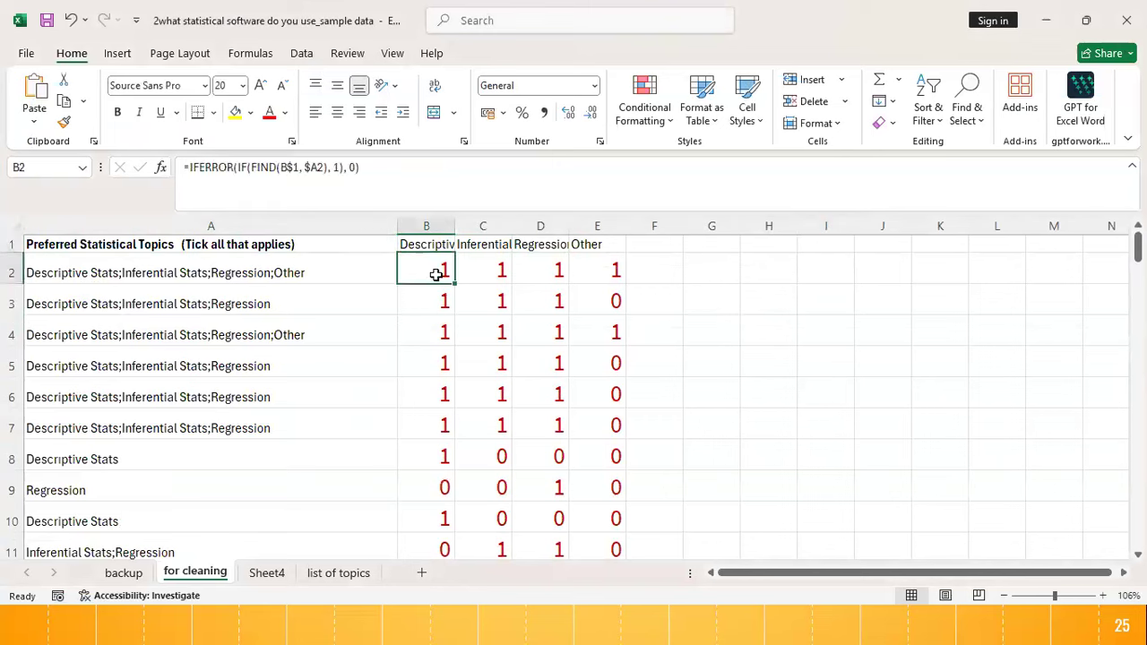
left_click(252, 224)
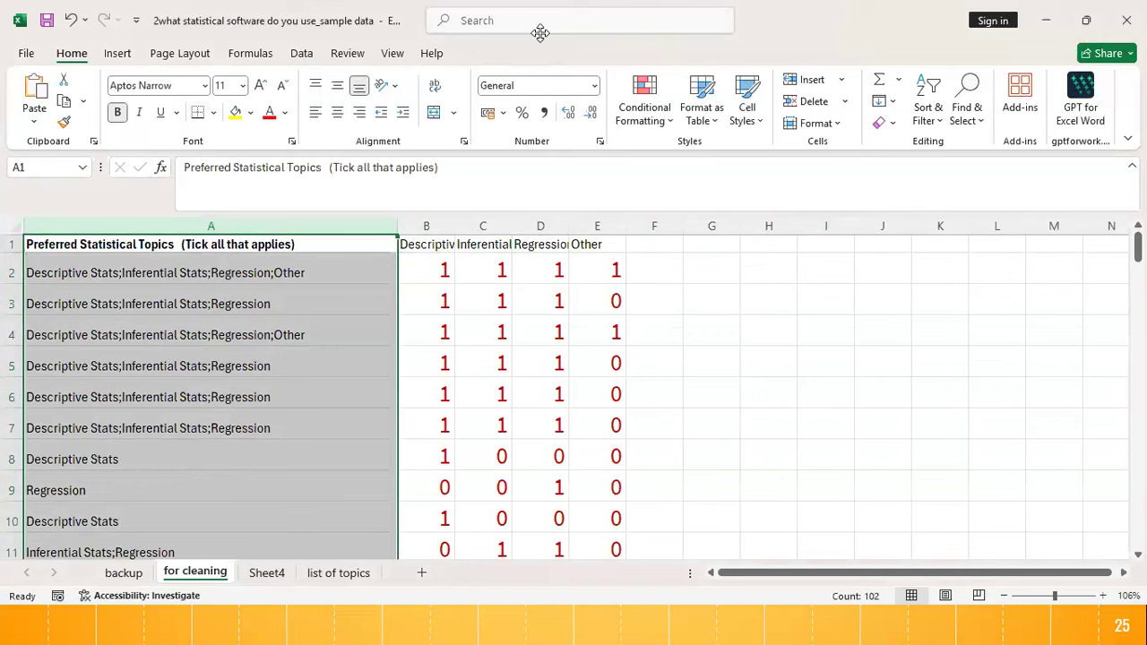
left_click_drag(541, 34, 288, 32)
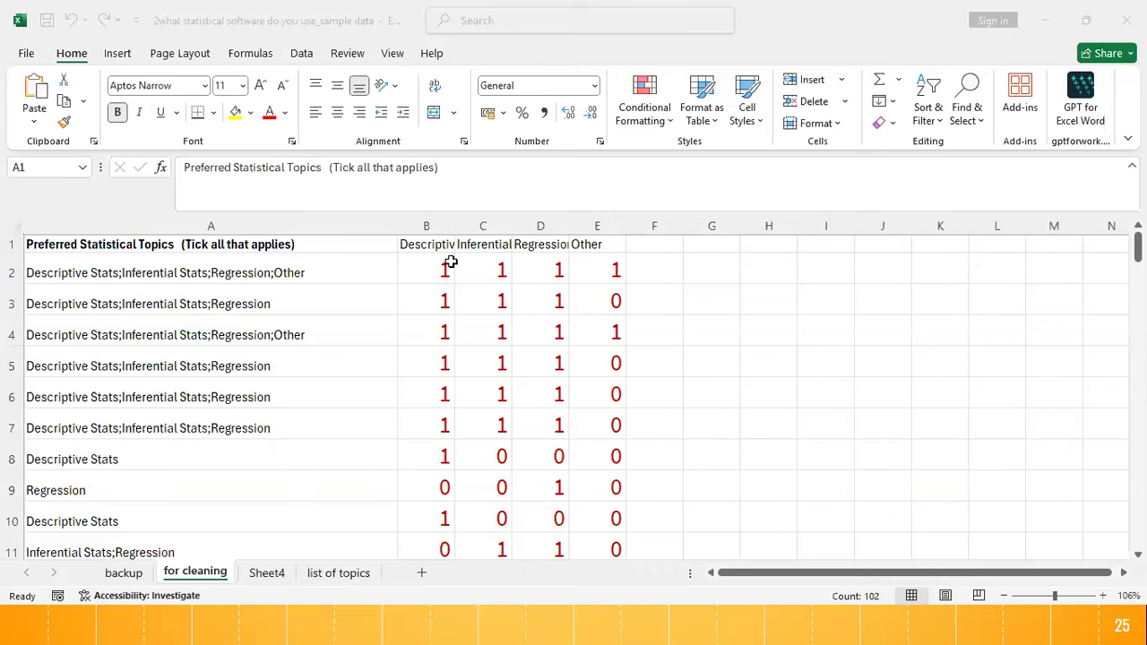
Enter the headings "Descriptive" in G1 and "Infernwetial" in H1 beside the existing topic columns
key("Right")
key("Right")
key("Right")
key("Right")
key("Right")
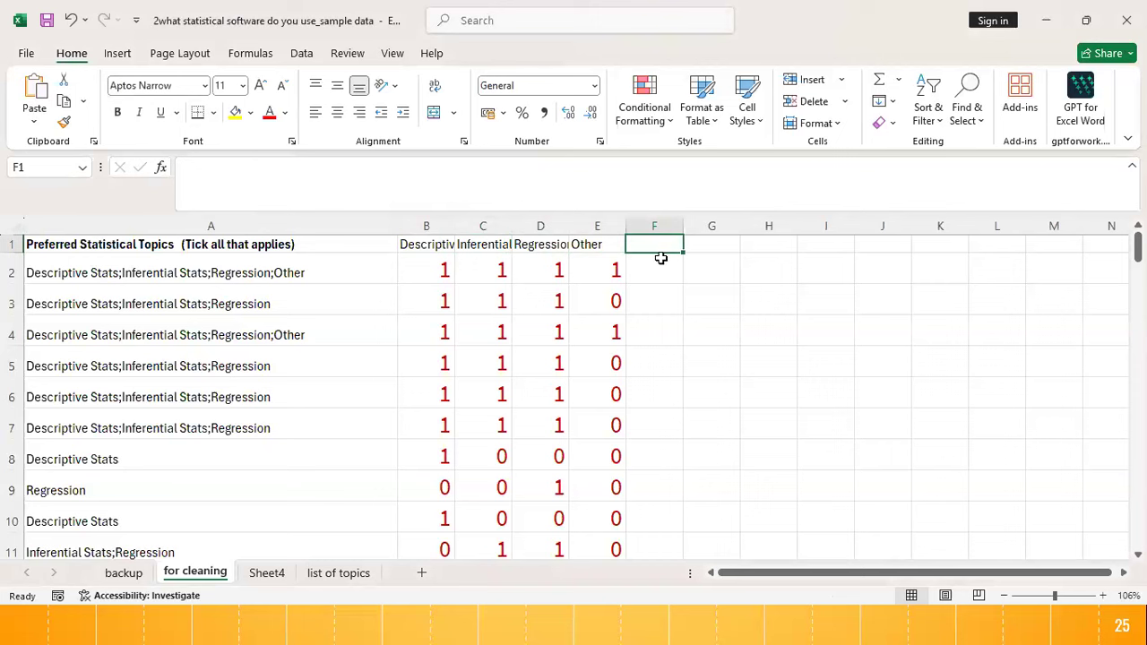
key("Right")
type("Descriptive")
key("Right")
type("Infernwetial")
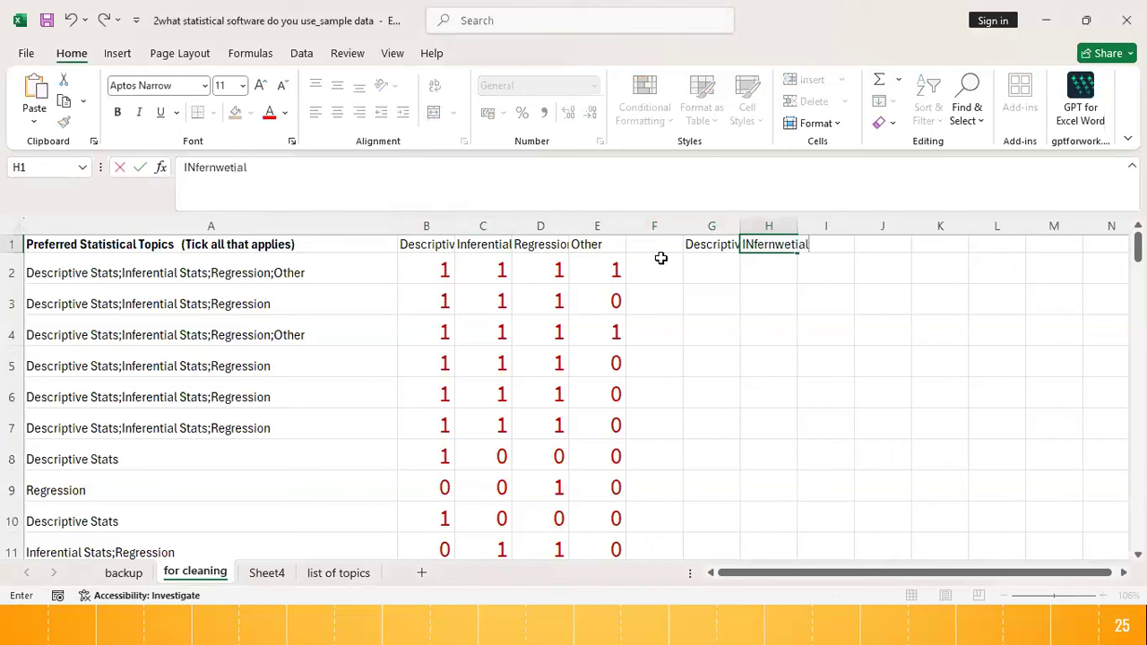
key("Right")
Go through the new headings in G1 and H1 and select cell G2 beneath the Descriptive heading
key("Left")
key("Left")
key("Down")
key("Up")
key("Right")
key("Left")
left_click(702, 285)
key("Up")
key("Down")
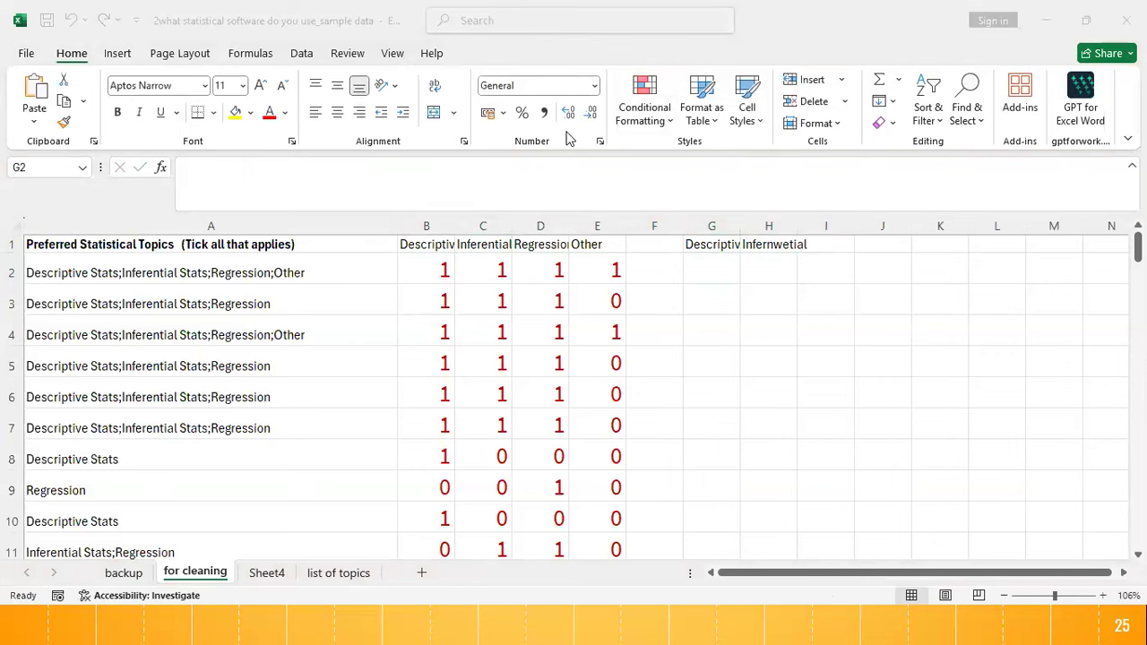
Switch to the SPSS output window and compare the separate software frequency tables with the $Stat_Tool_Used Frequencies table
key("super")
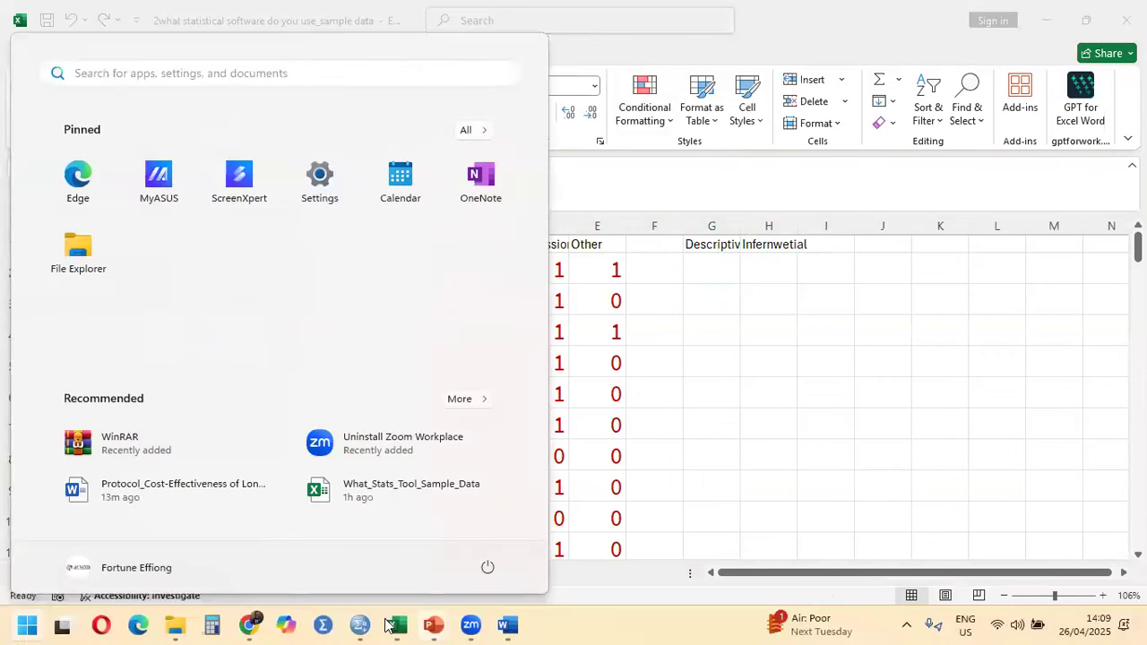
mouse_move(363, 625)
left_click(304, 543)
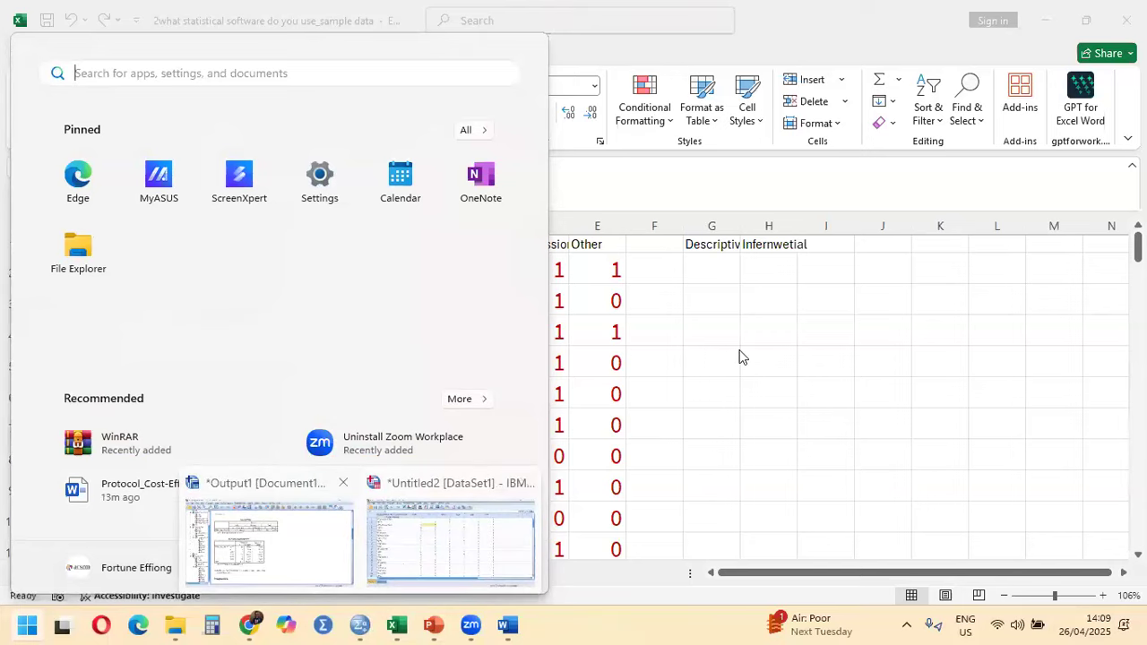
scroll(654, 332, "down", 10)
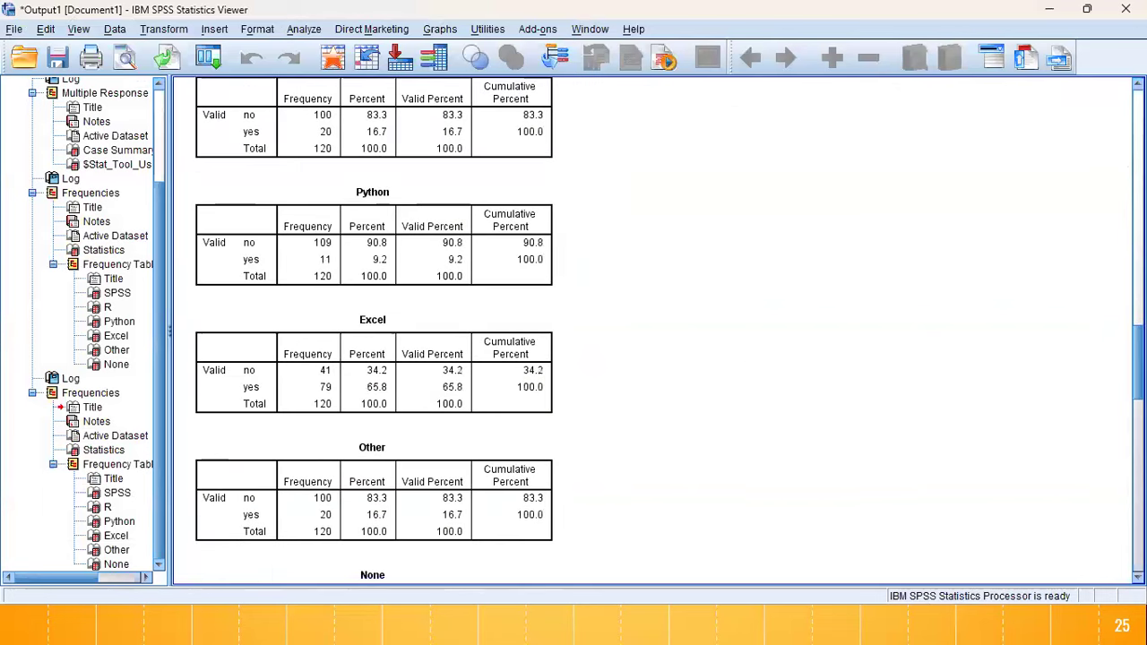
scroll(1114, 337, "up", 10)
scroll(1114, 337, "down", 10)
scroll(1113, 337, "up", 4)
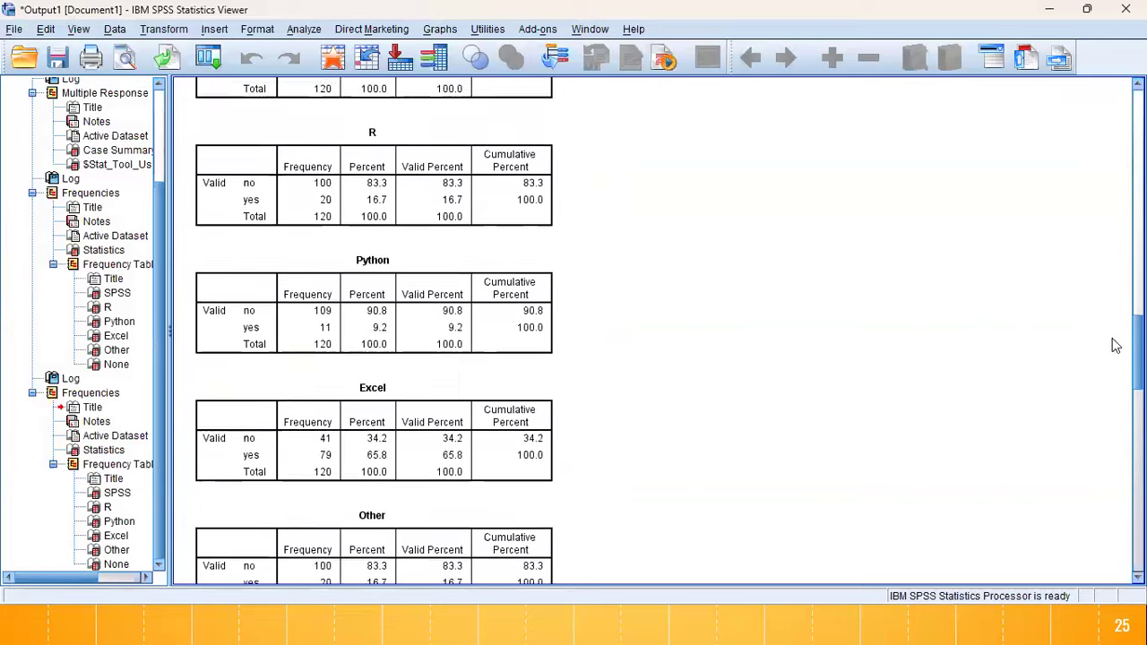
scroll(1114, 337, "up", 1)
left_click(538, 201)
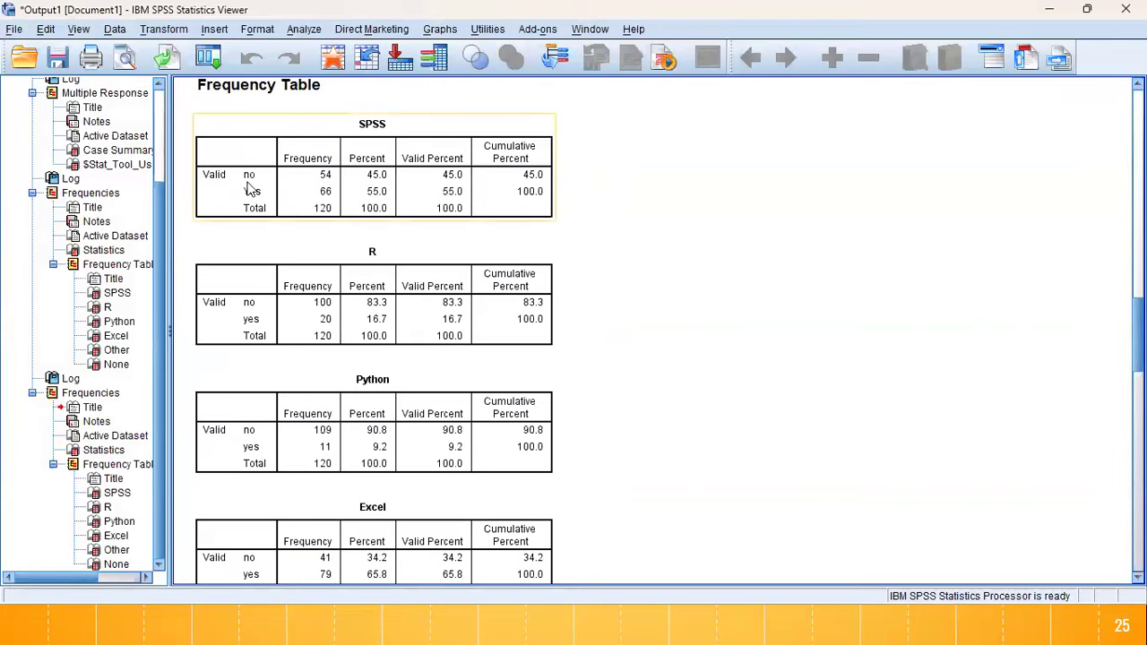
left_click(336, 281)
left_click(612, 287)
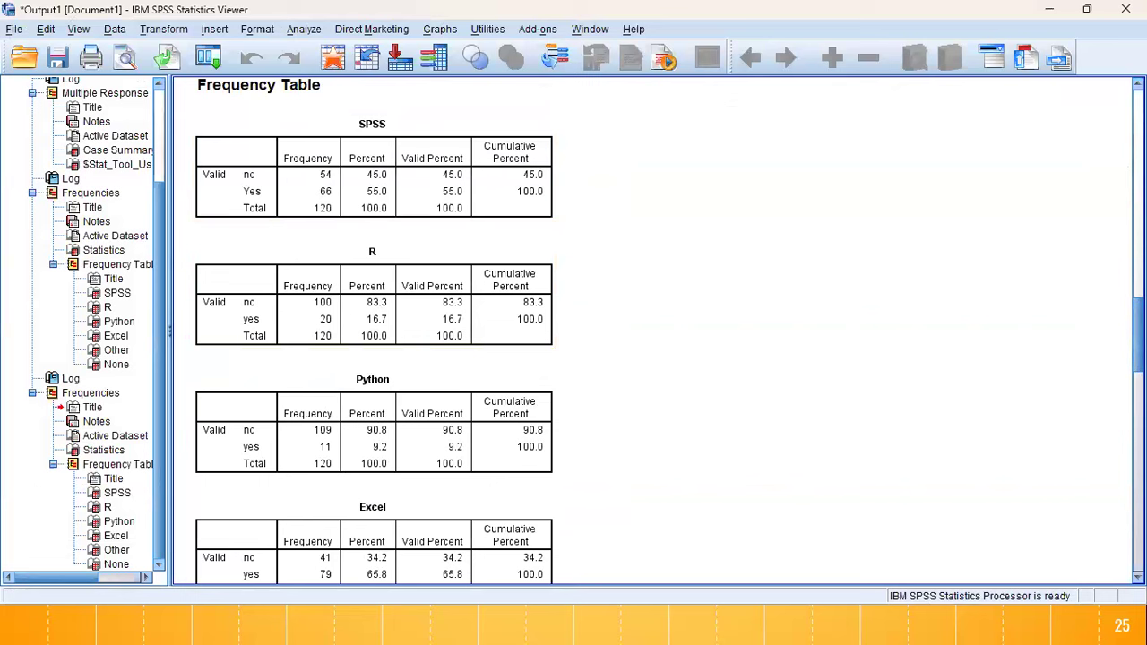
scroll(669, 329, "up", 10)
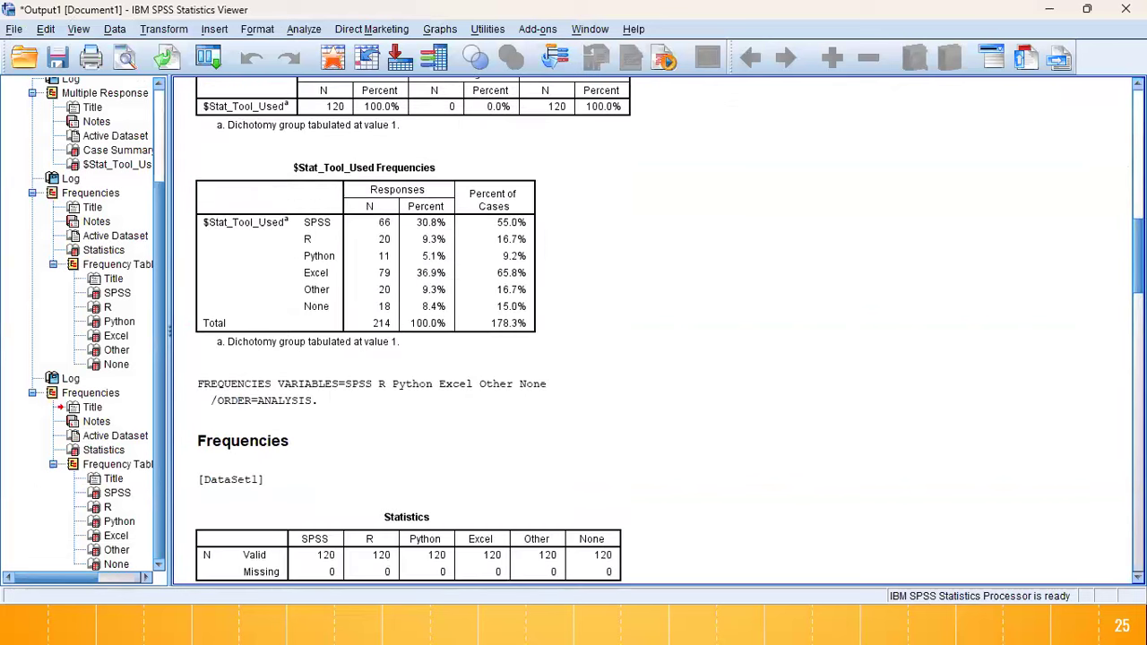
scroll(779, 226, "down", 5)
scroll(779, 226, "up", 5)
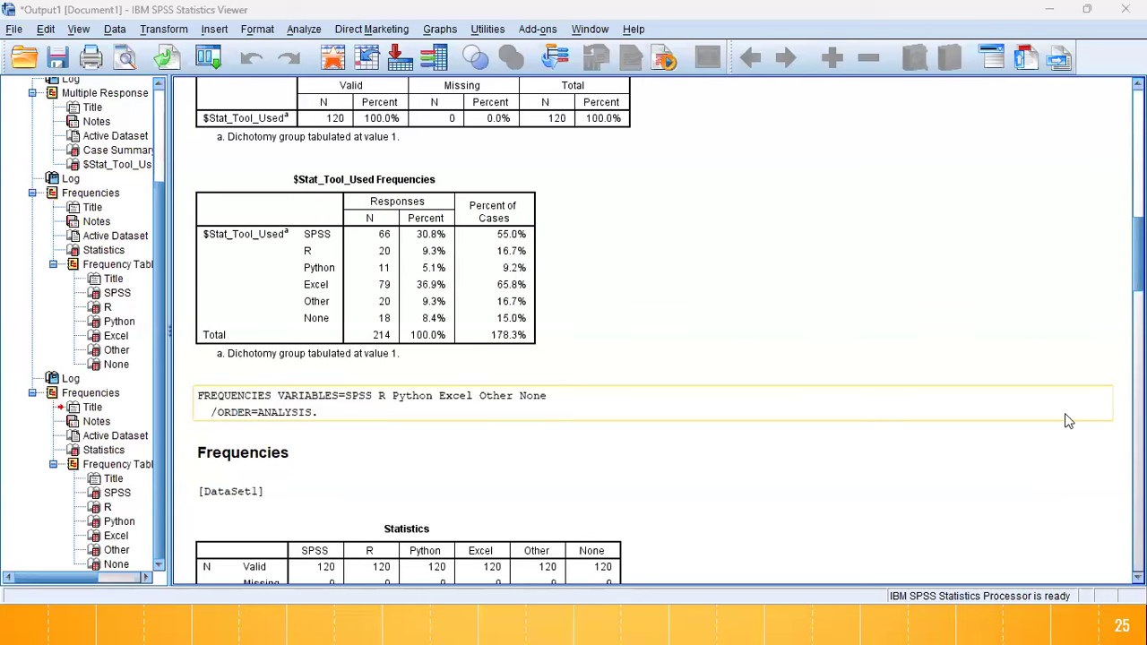
Go through the separate SPSS to Other frequency tables again, and select the $Stat_Tool_Used Frequencies table
scroll(1136, 269, "down", 3)
left_click_drag(1137, 271, 1137, 311)
key("XF86AudioRaiseVolume")
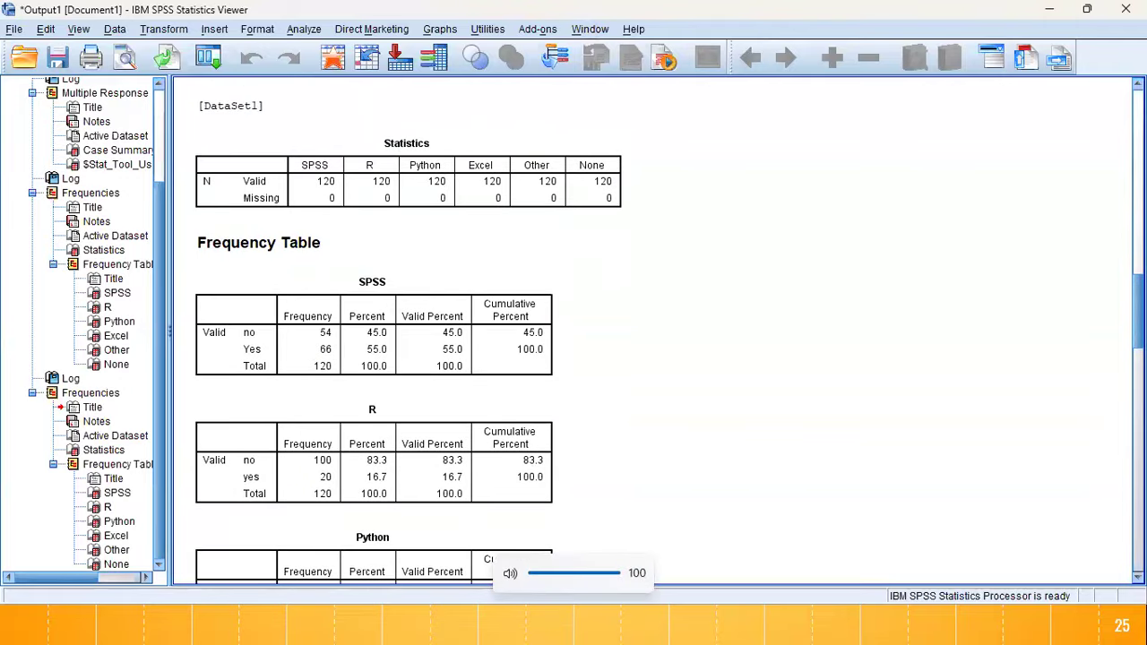
scroll(654, 332, "down", 6)
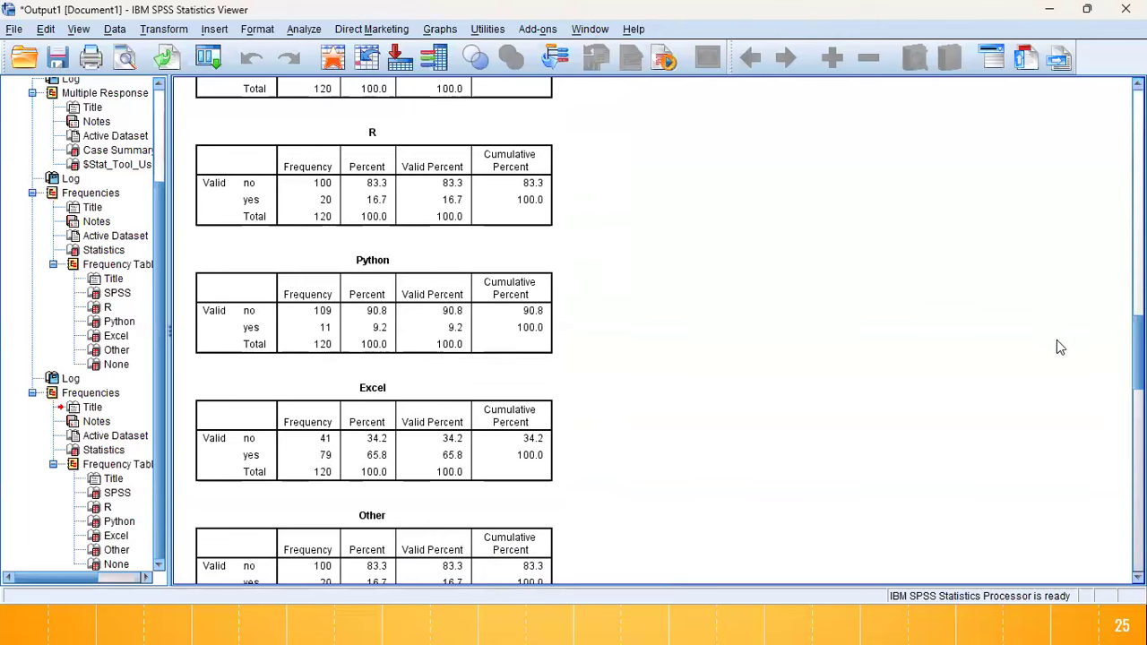
scroll(654, 332, "up", 4)
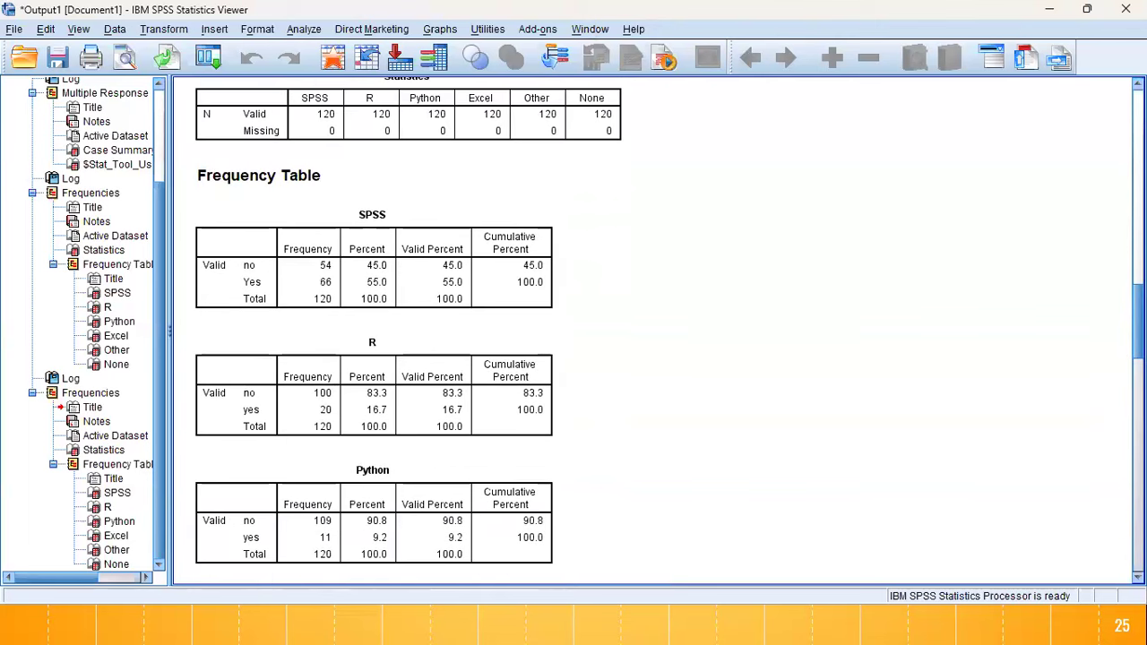
scroll(669, 330, "down", 9)
scroll(669, 330, "up", 11)
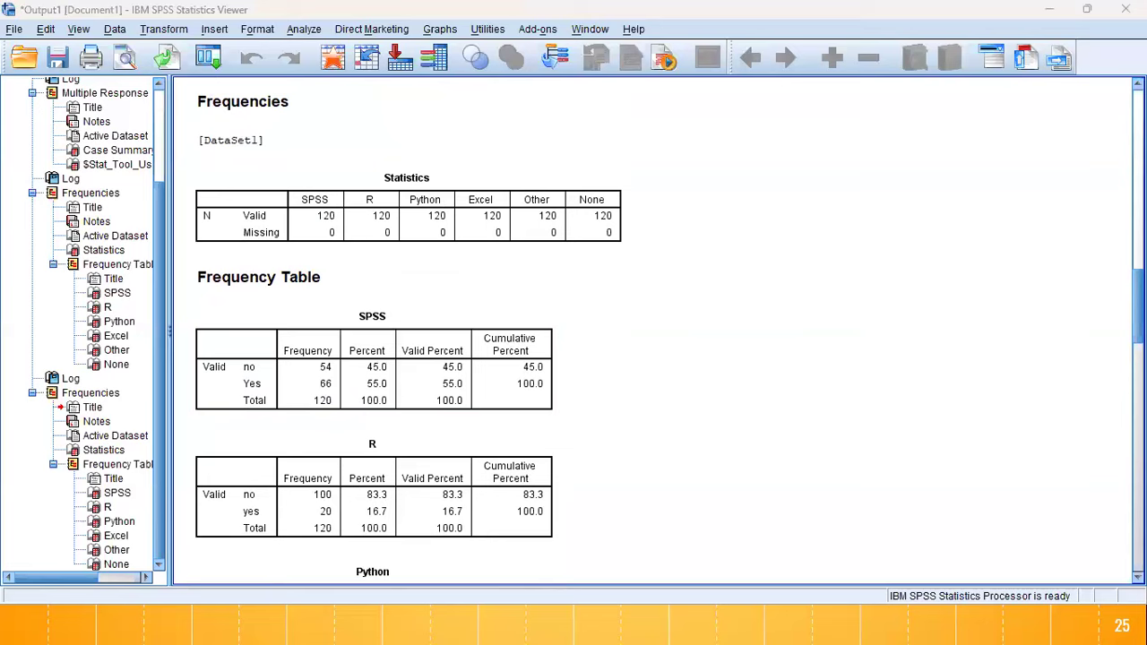
scroll(502, 273, "down", 4)
scroll(502, 273, "up", 1)
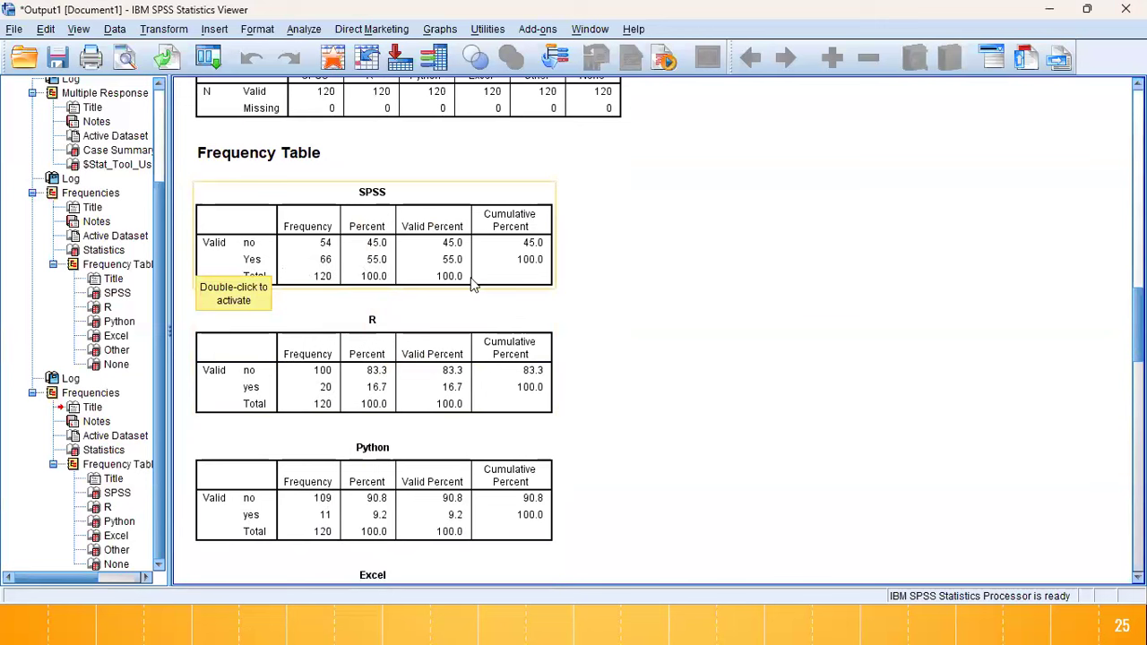
left_click_drag(1138, 324, 1103, 249)
left_click(451, 402)
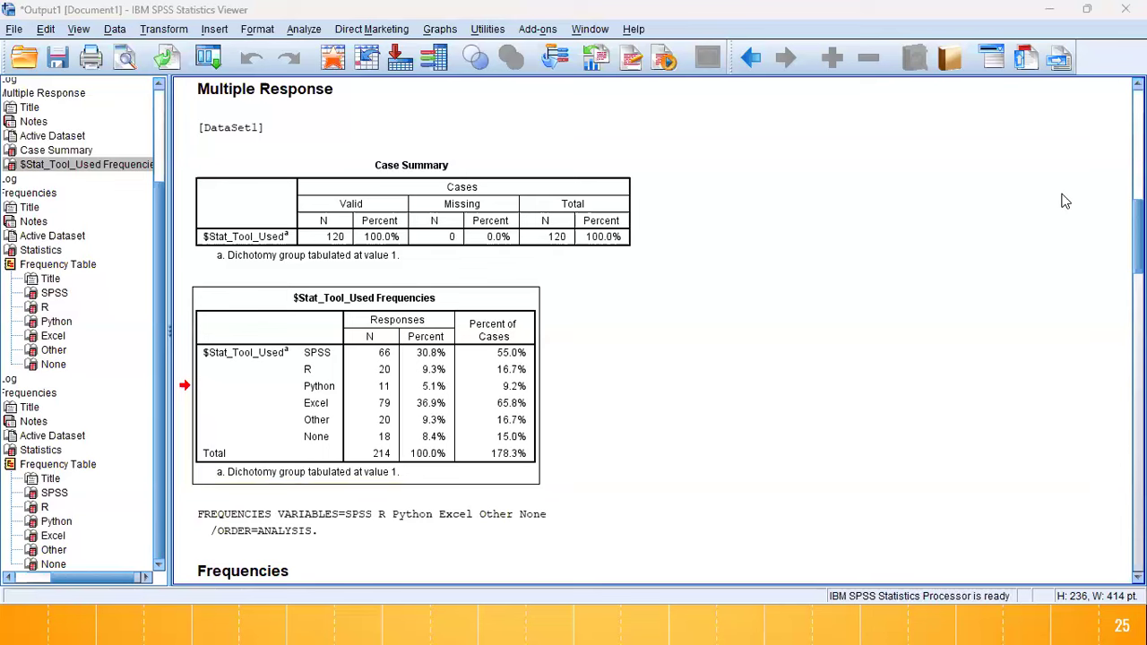
Review the Frequencies output options, then run Frequencies for SPSS, R, Python, Excel, Other and None with frequency tables displayed
left_click(301, 32)
mouse_move(421, 74)
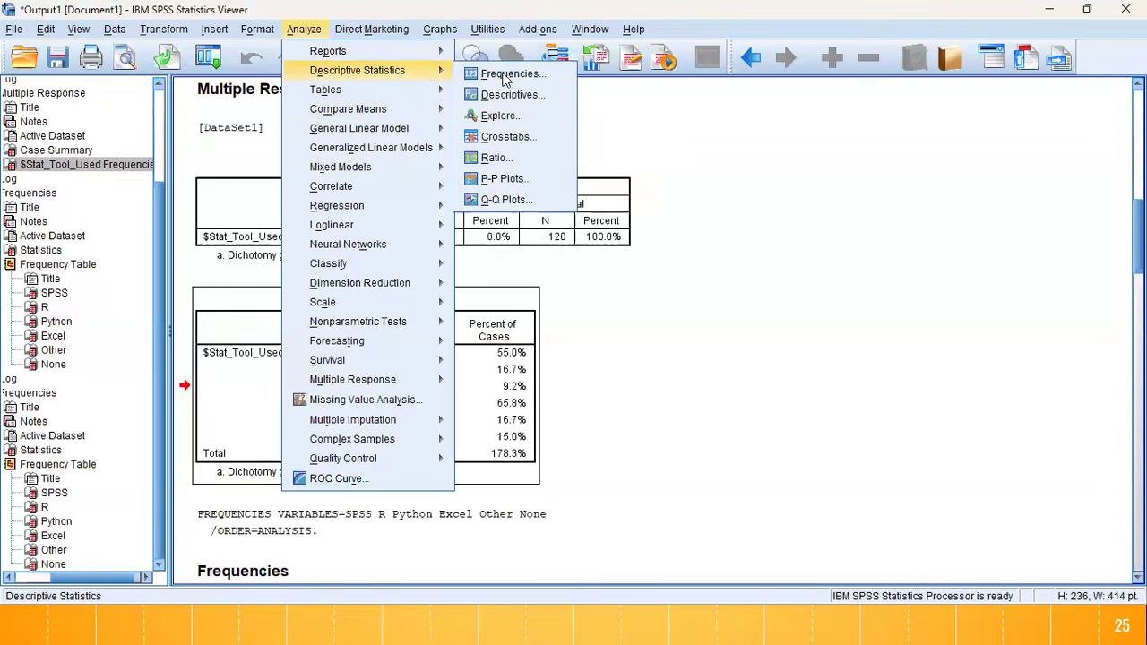
left_click(509, 79)
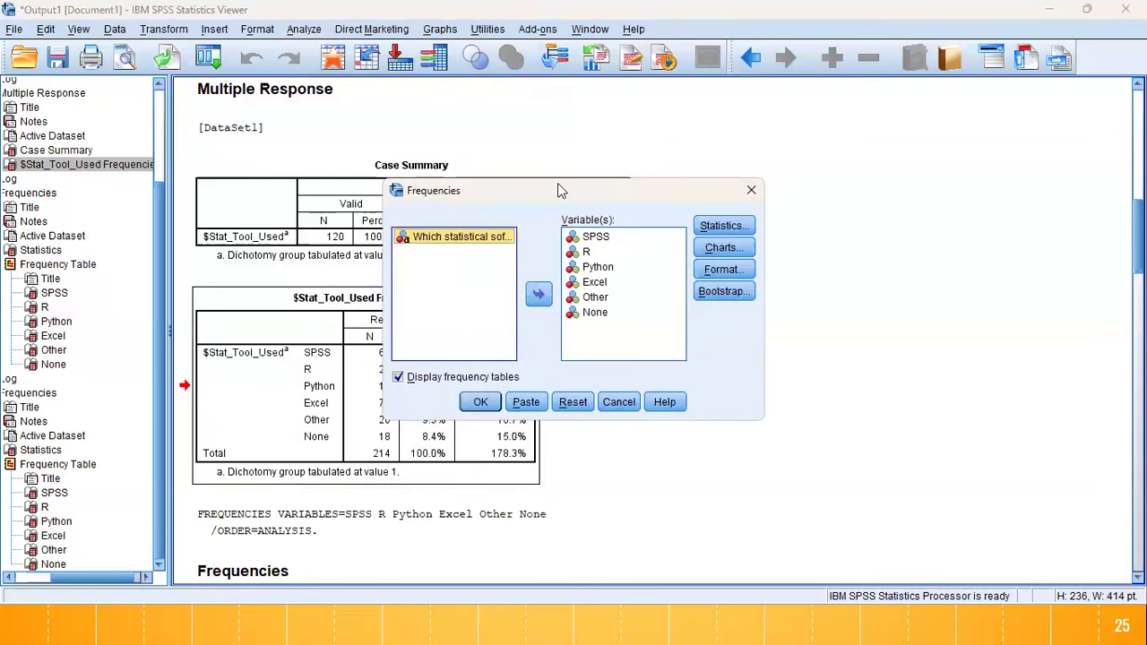
left_click(718, 251)
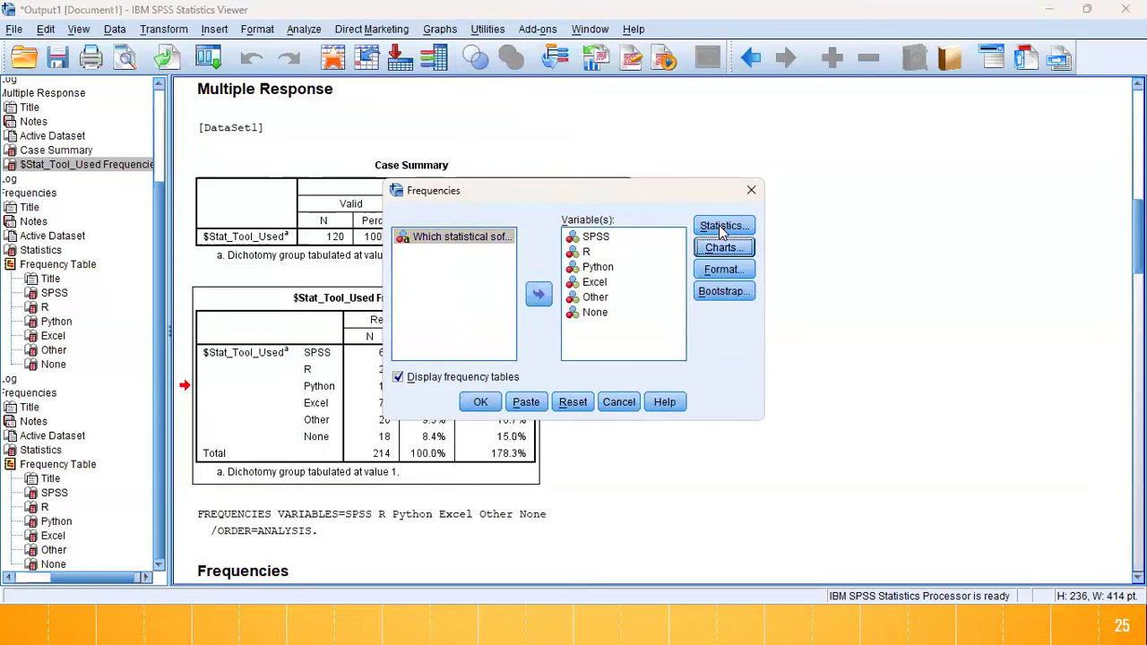
left_click(719, 225)
left_click(748, 142)
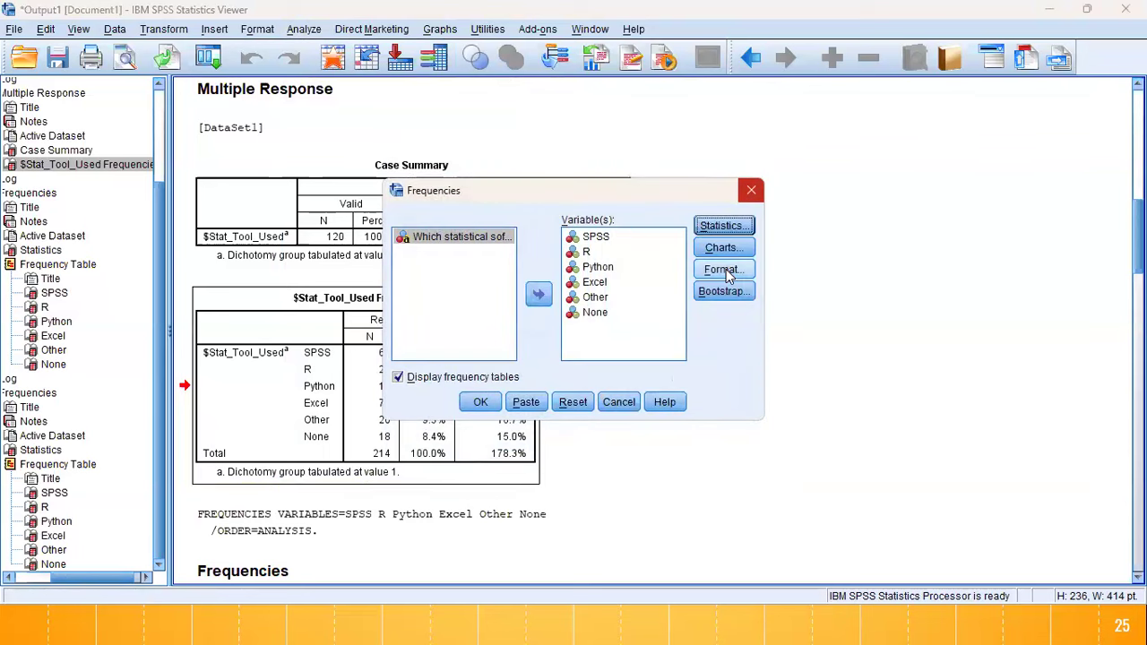
left_click(721, 268)
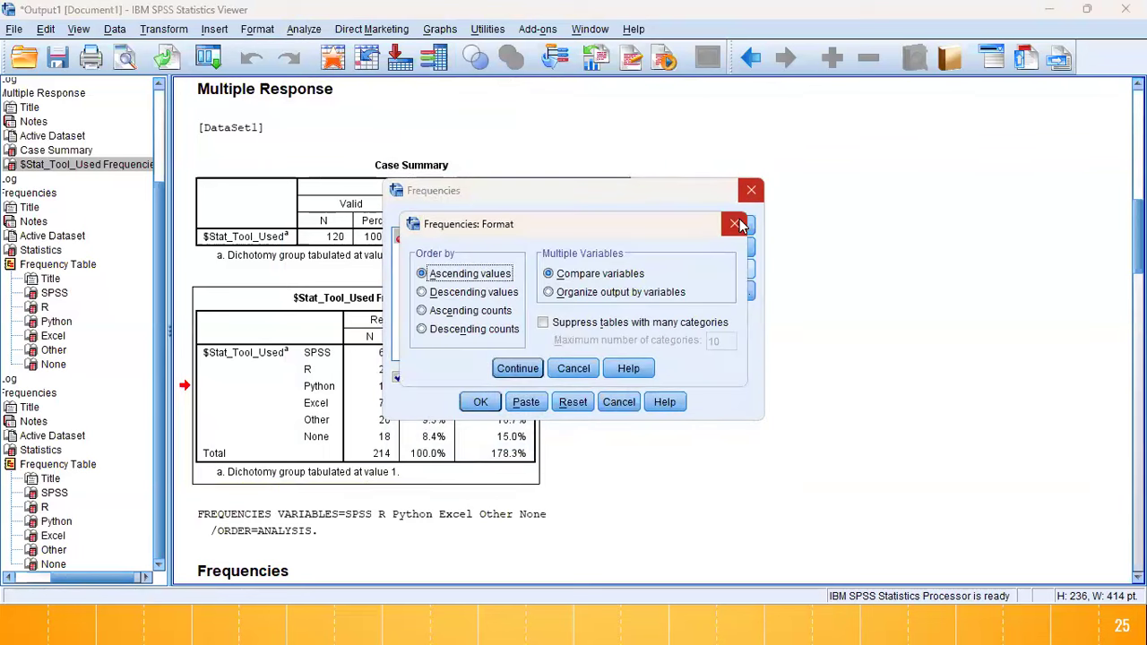
left_click(736, 224)
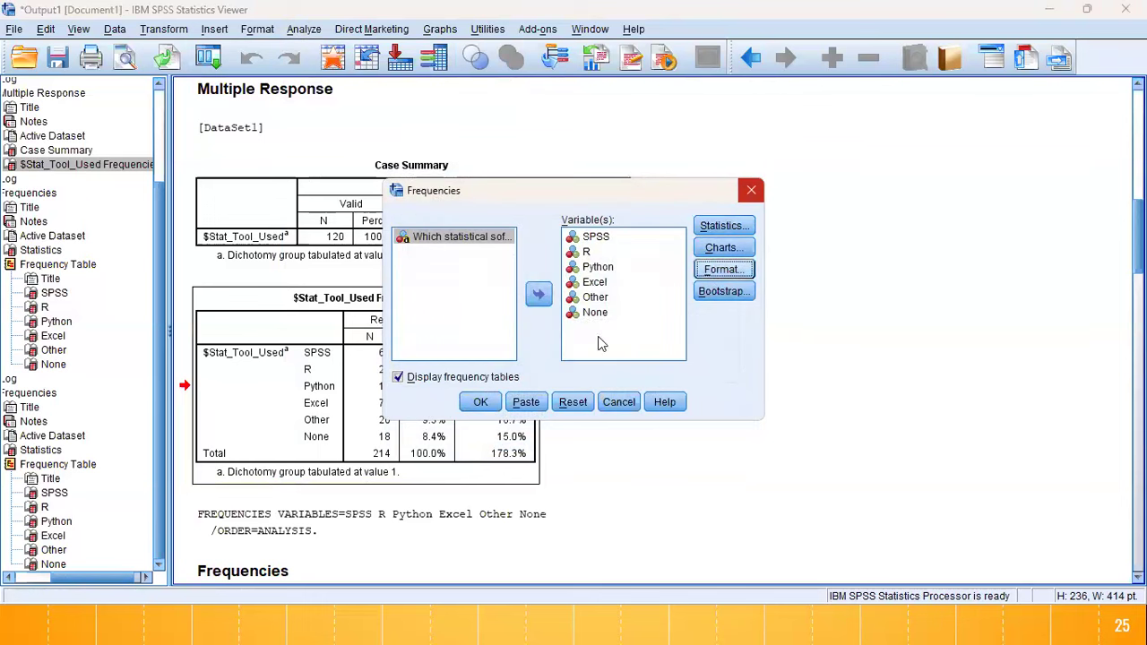
left_click(476, 402)
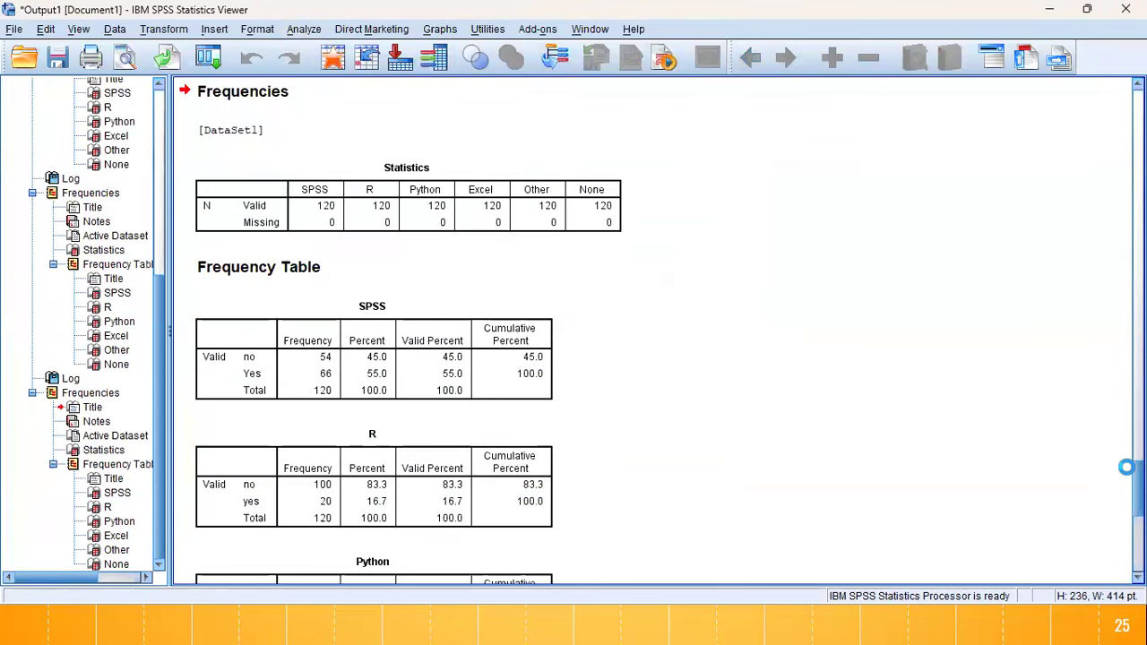
left_click_drag(1138, 488, 1124, 566)
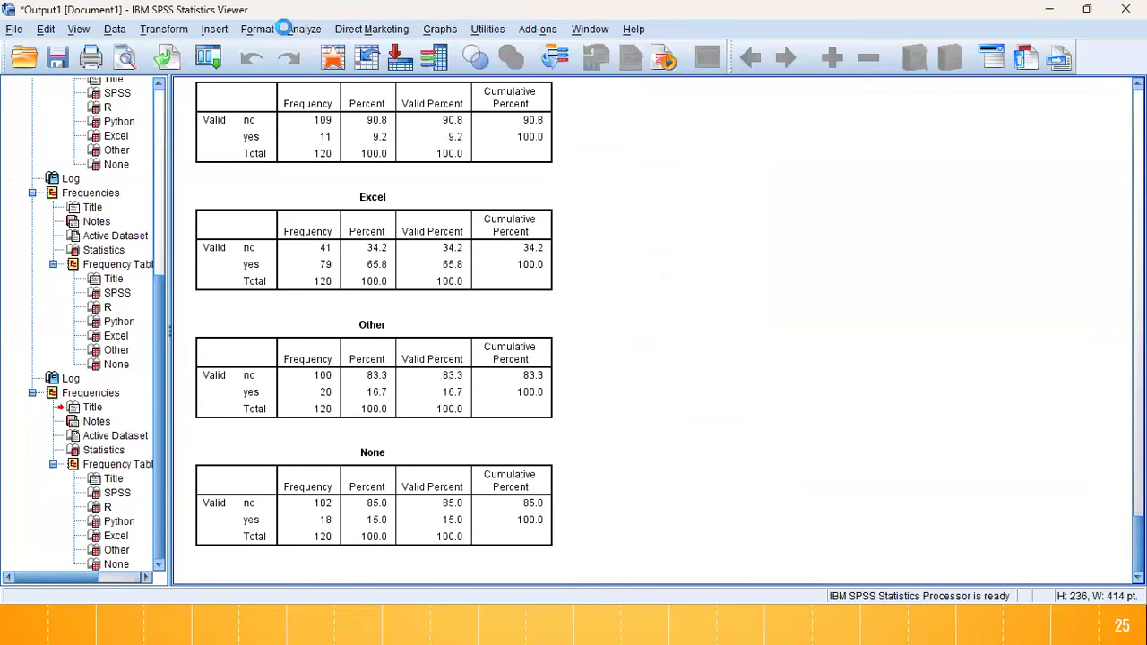
Add SPSS, R, Python, Excel, Other and None to Descriptives, examine the available statistics options, and close it without running
left_click(293, 29)
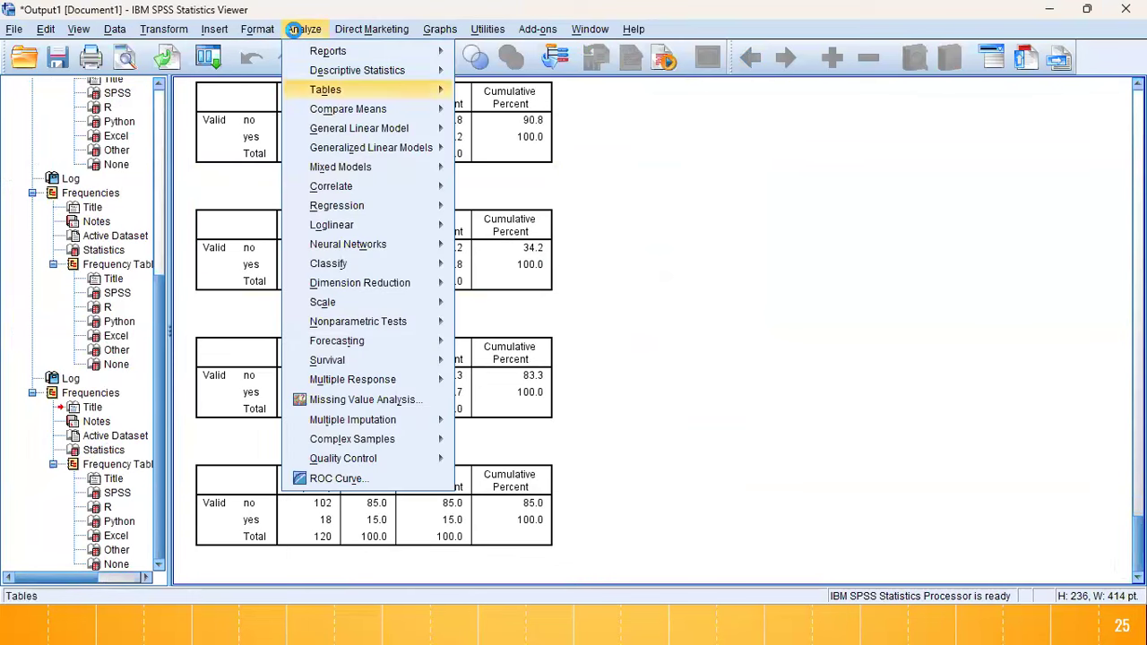
left_click(654, 227)
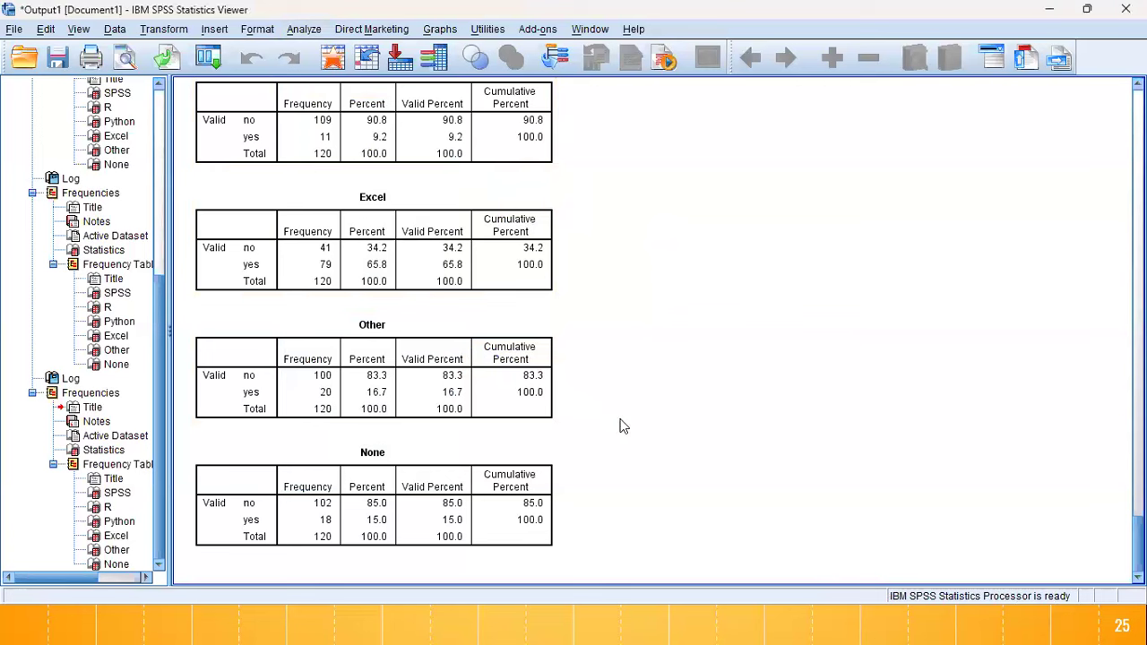
left_click(303, 30)
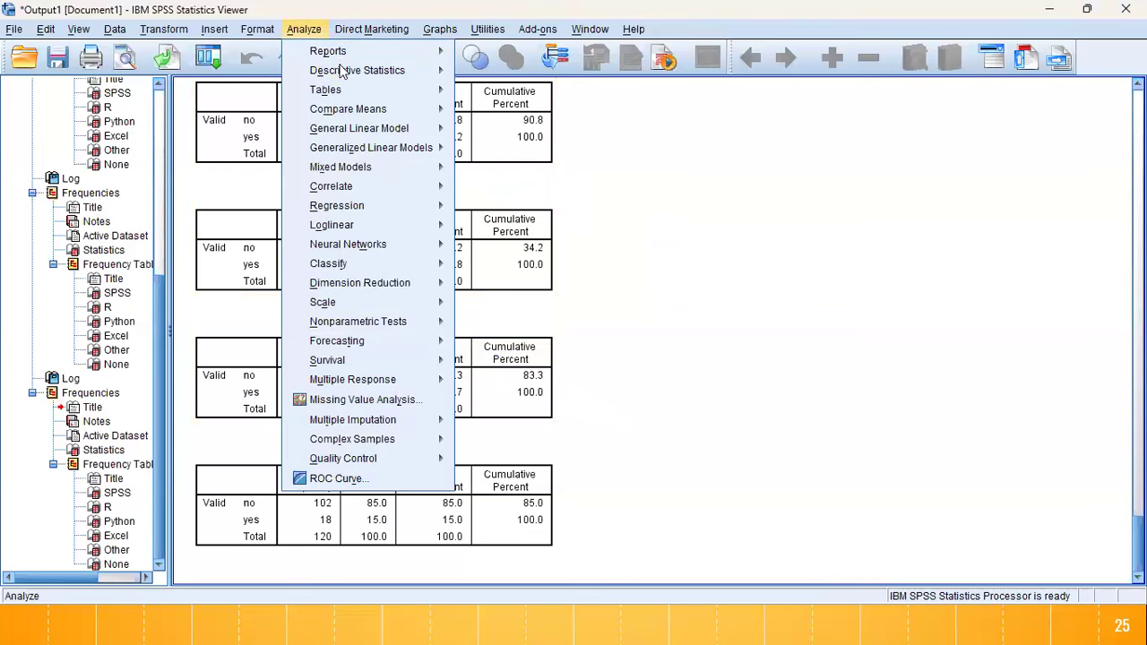
mouse_move(325, 70)
left_click(501, 91)
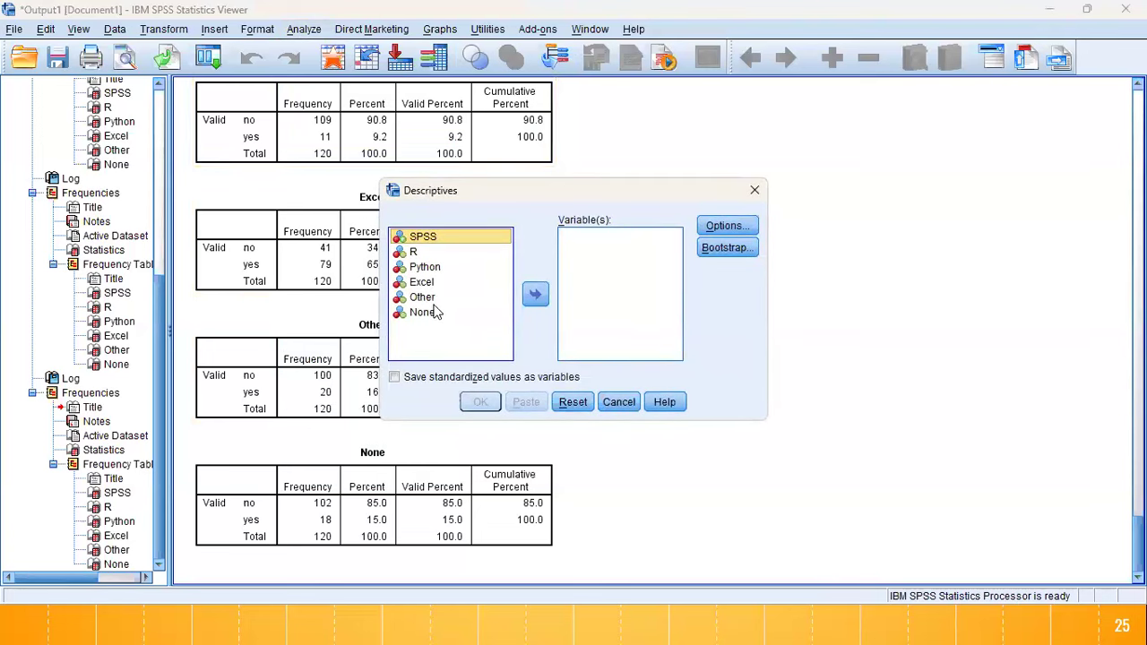
left_click(437, 312, "shift")
left_click(537, 296)
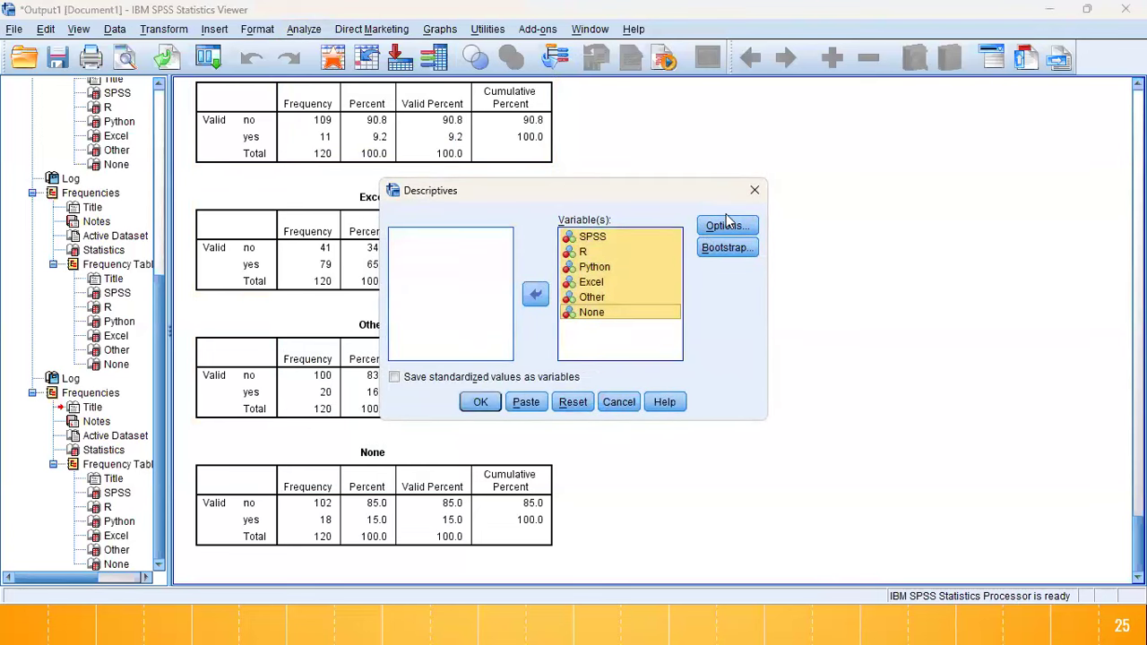
left_click(726, 225)
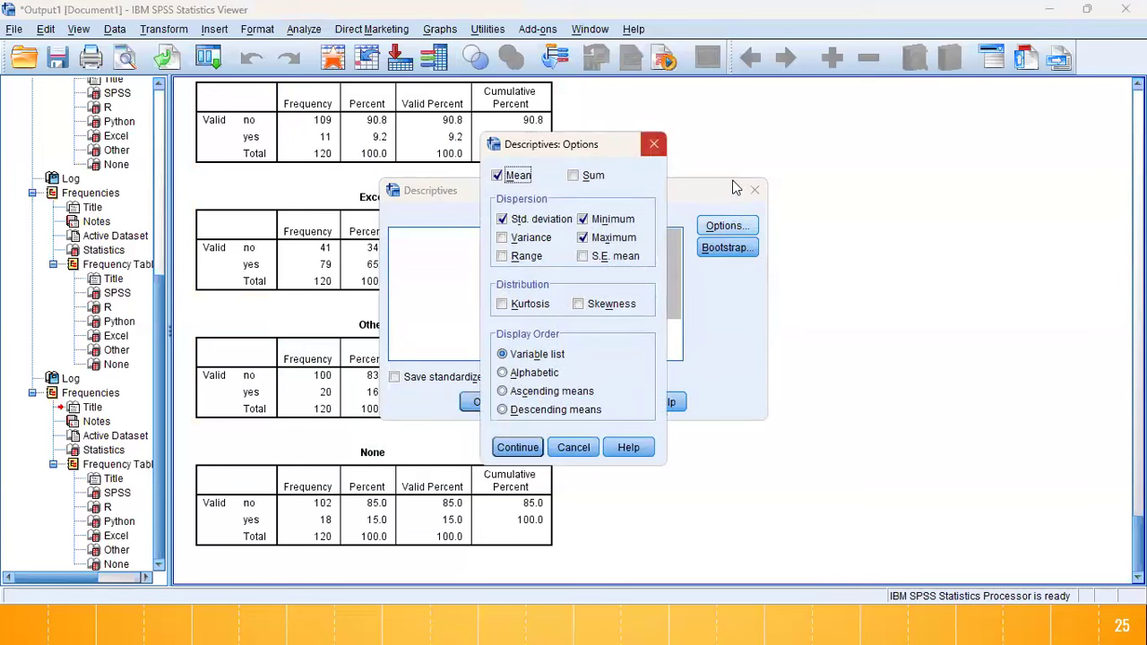
key("Escape")
left_click(755, 190)
Look over the Frequencies setup and the Multiple Response Frequencies setup for $Stat_Tool_Used, closing both without running
left_click(304, 29)
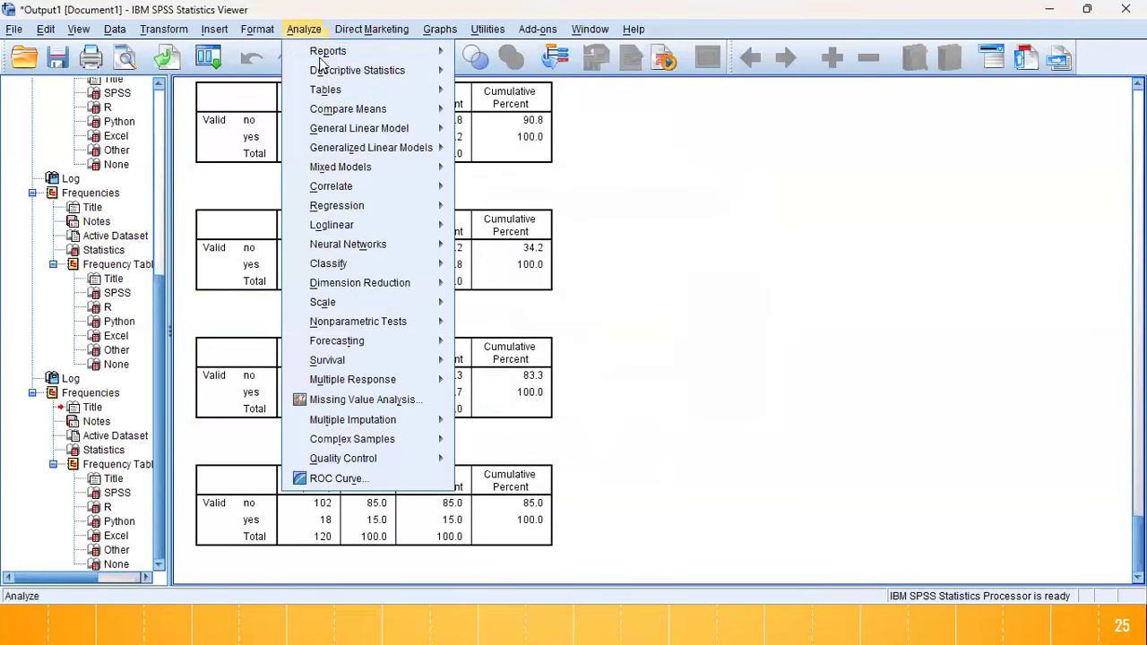
mouse_move(334, 72)
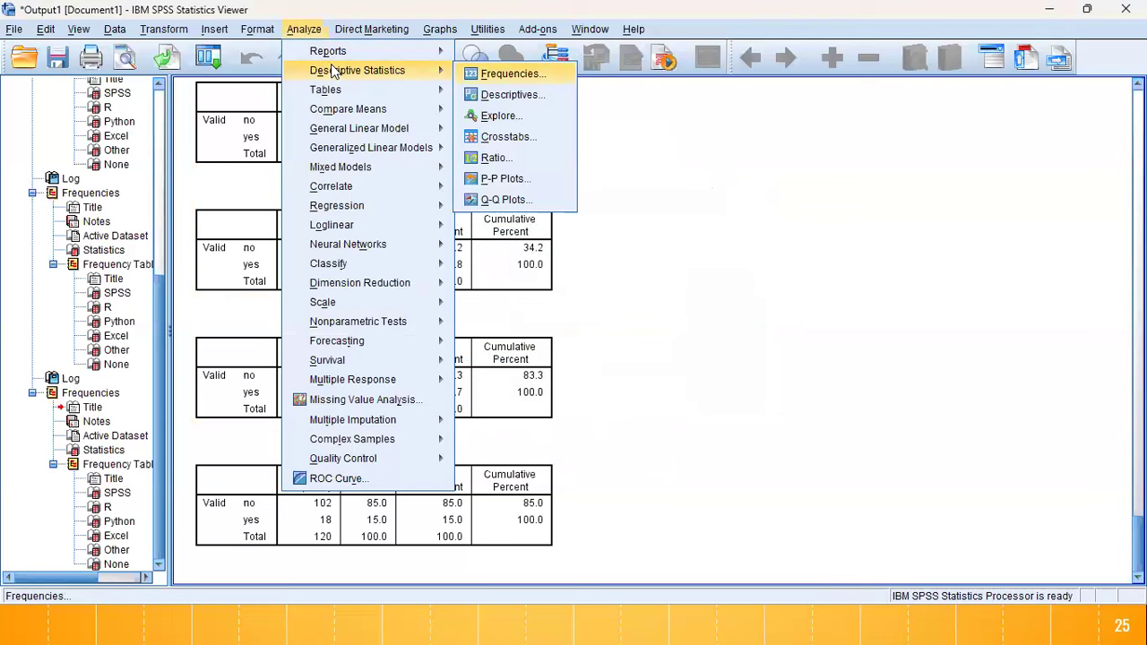
left_click(509, 74)
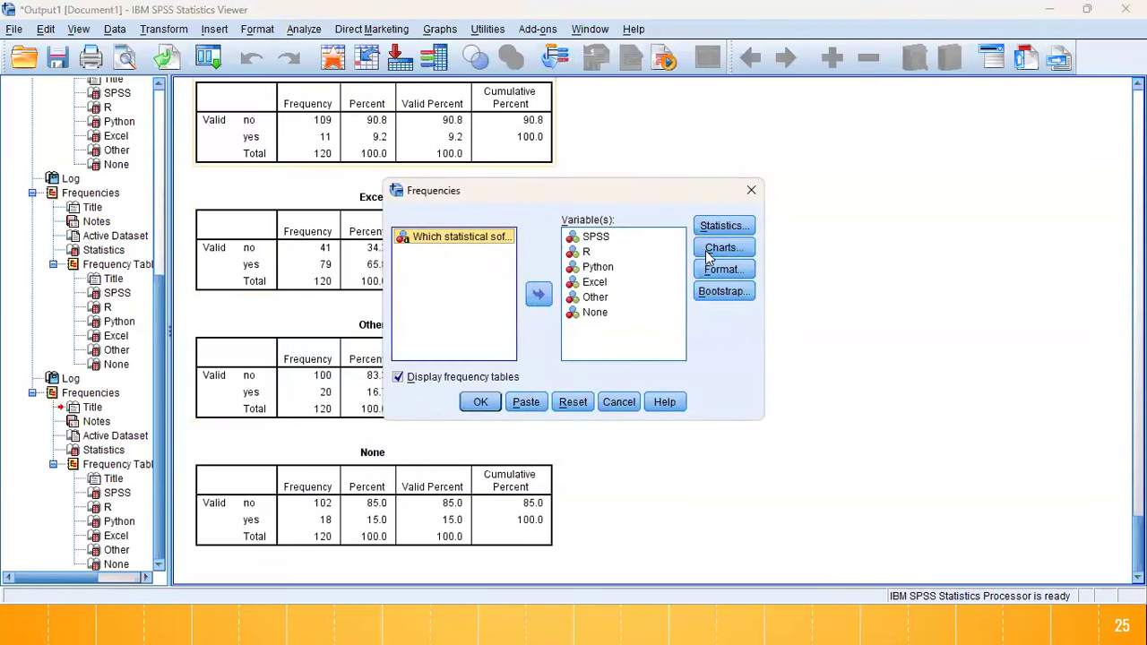
left_click(751, 190)
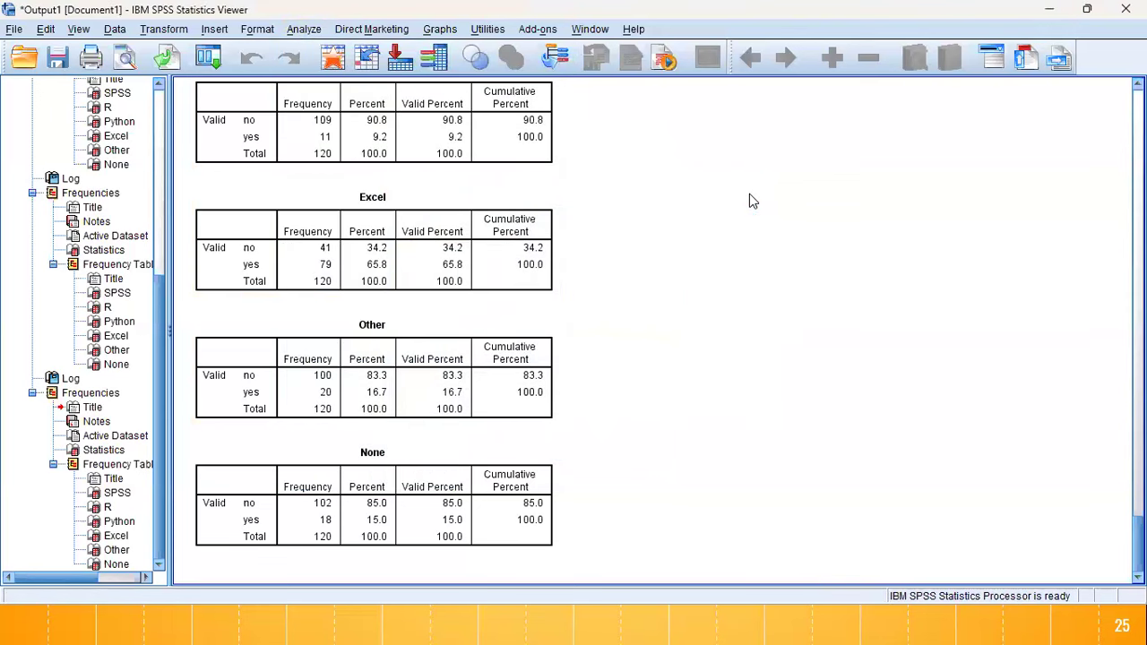
left_click(301, 30)
mouse_move(362, 379)
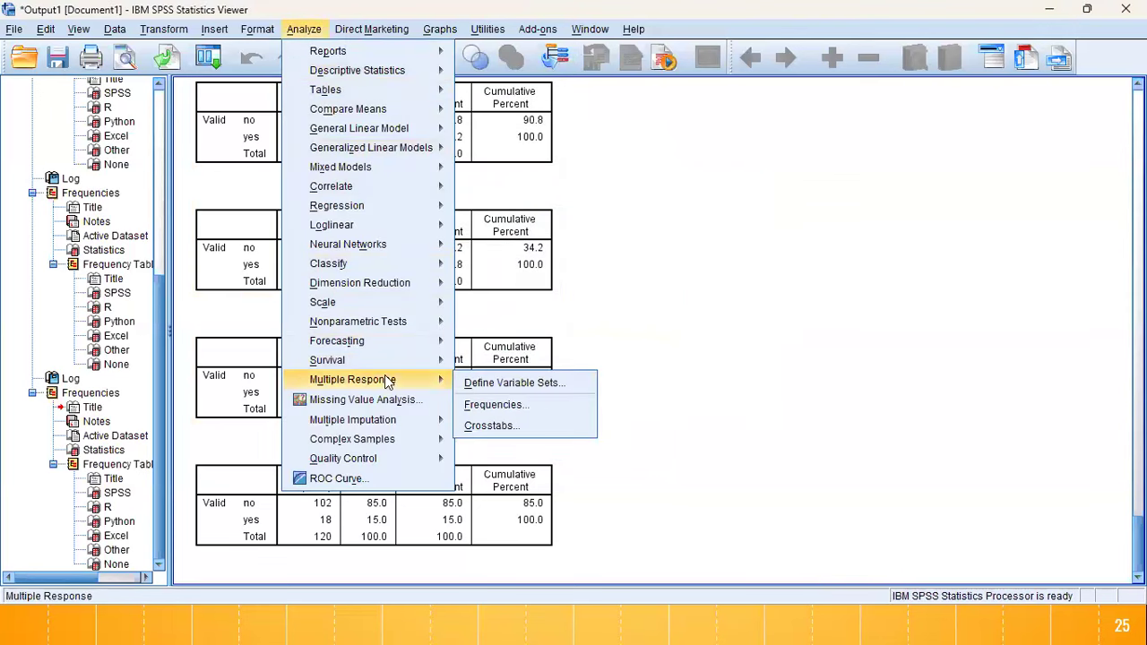
left_click(497, 408)
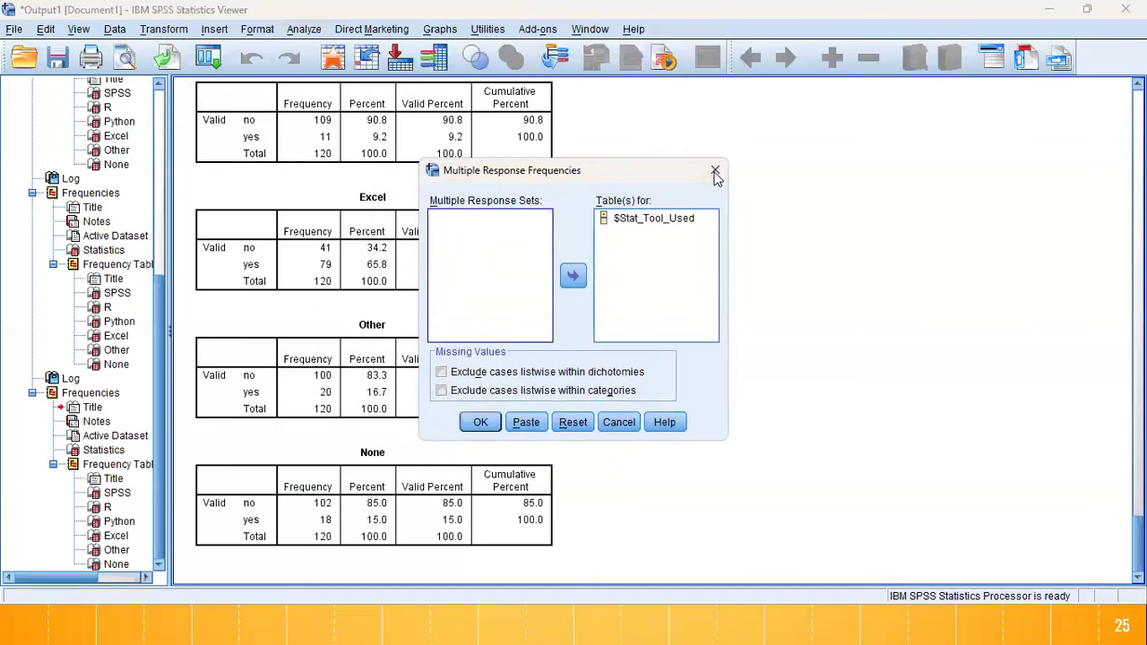
left_click(714, 178)
Try to set up a Multiple Response Crosstabs with SPSS as the row and R as the column variable
left_click(309, 28)
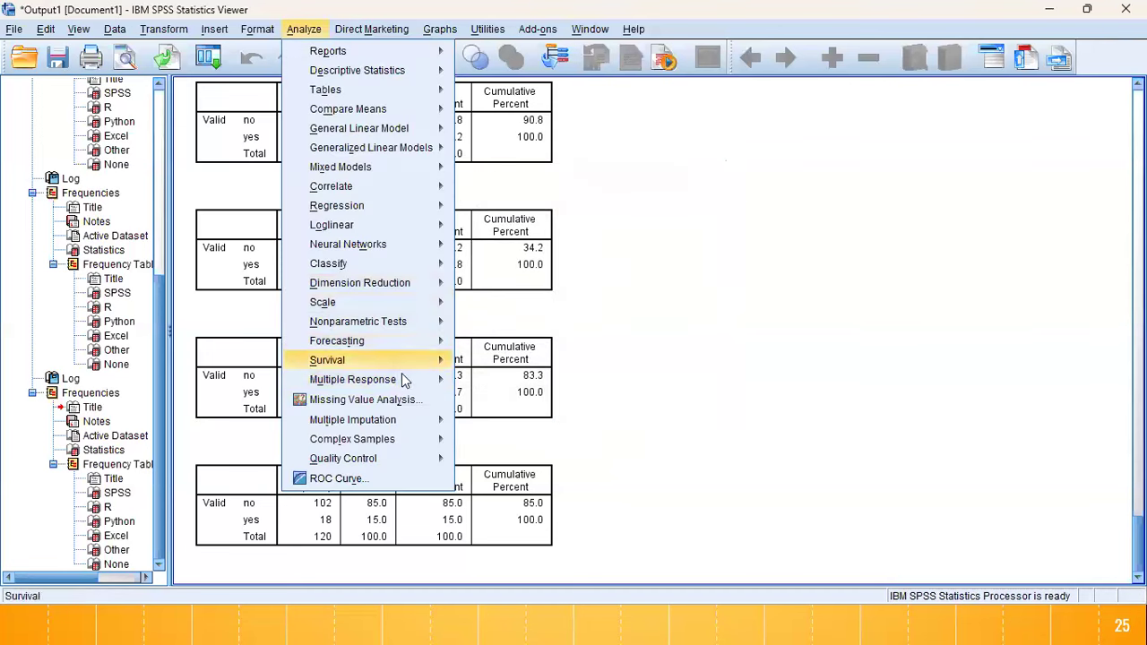
mouse_move(362, 379)
left_click(494, 426)
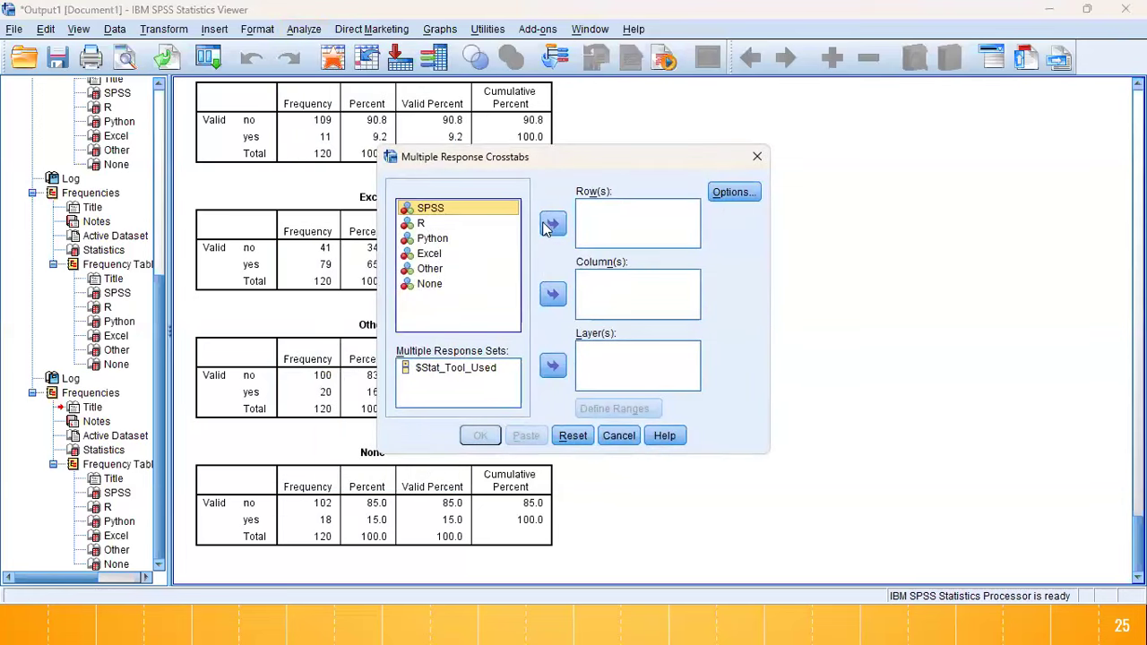
left_click(550, 227)
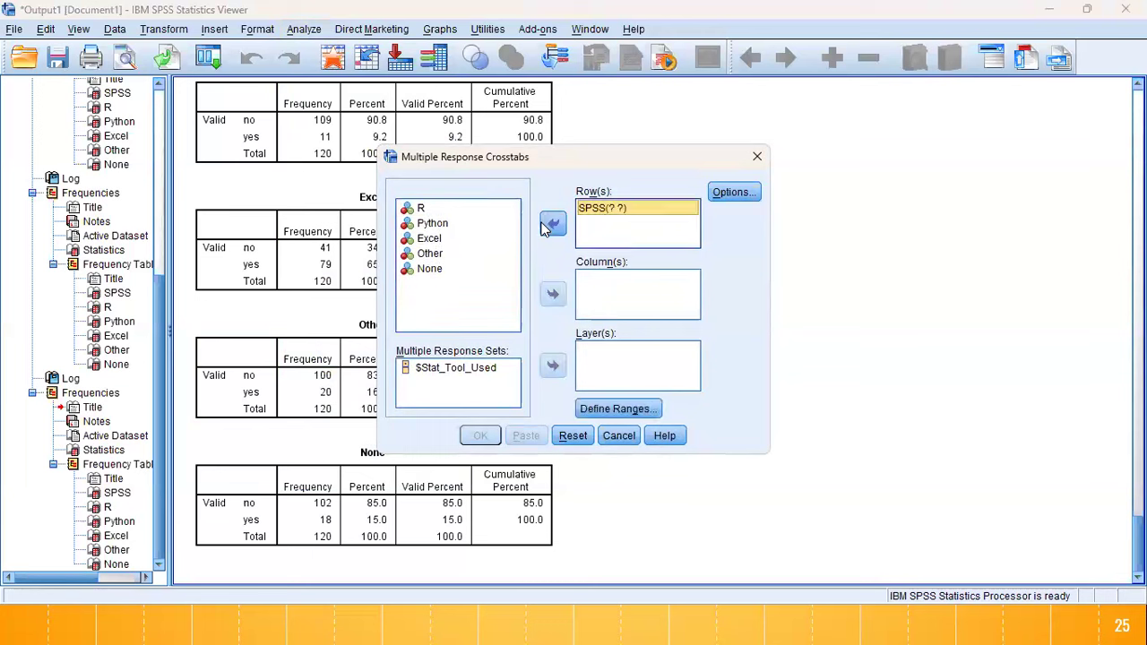
left_click(429, 212)
left_click(553, 294)
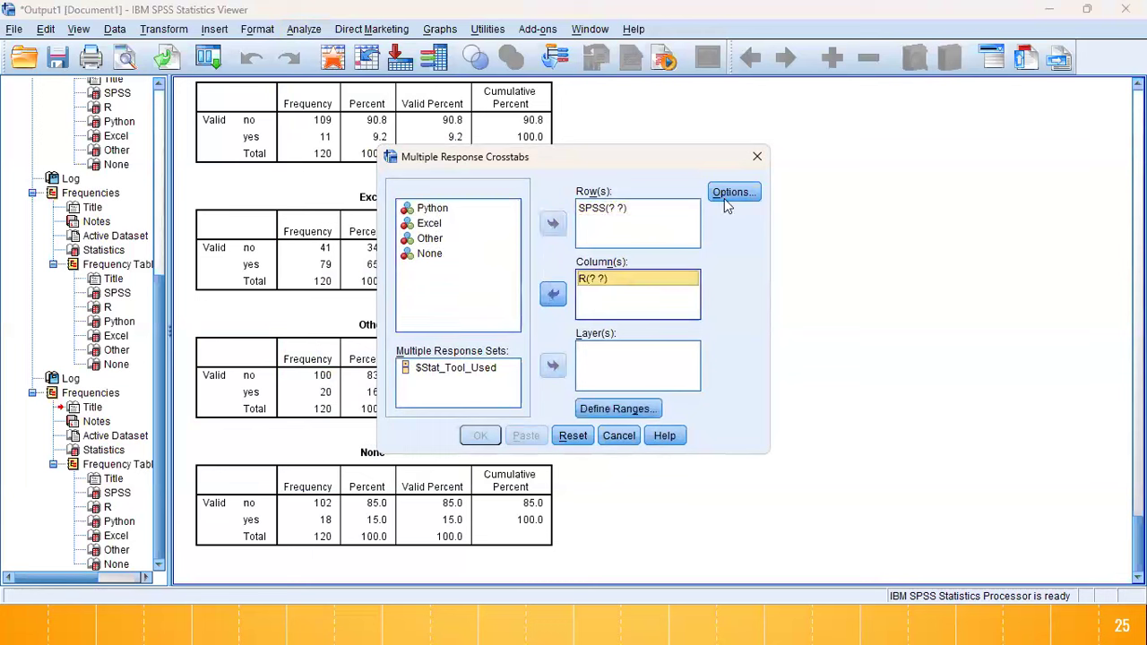
left_click(588, 409)
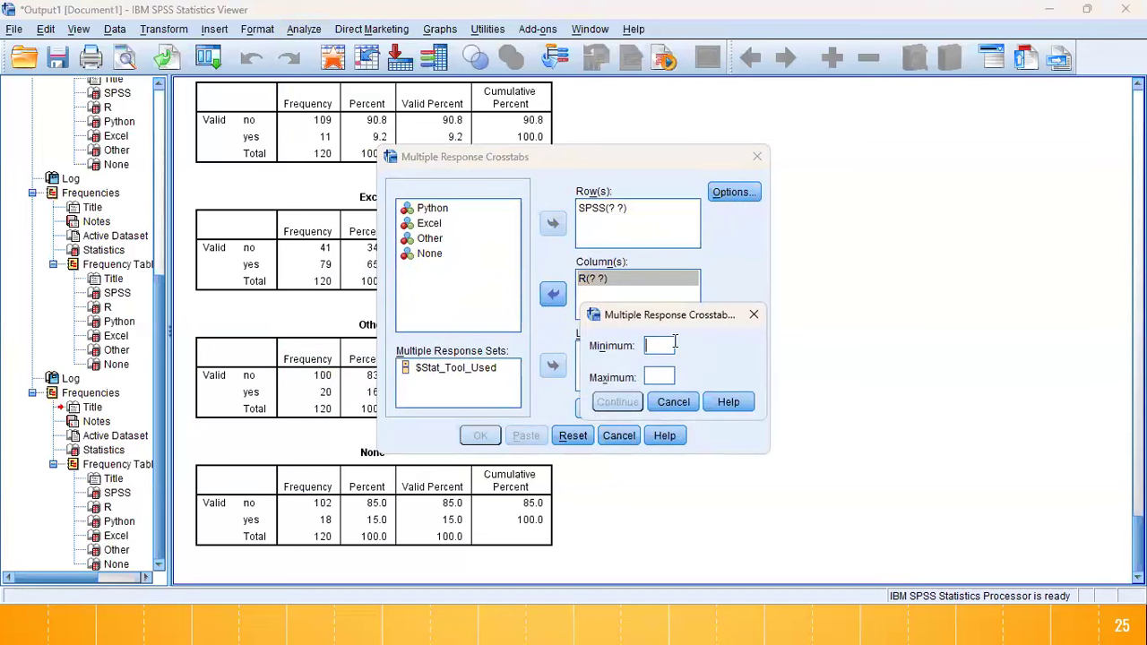
left_click(751, 315)
left_click(757, 158)
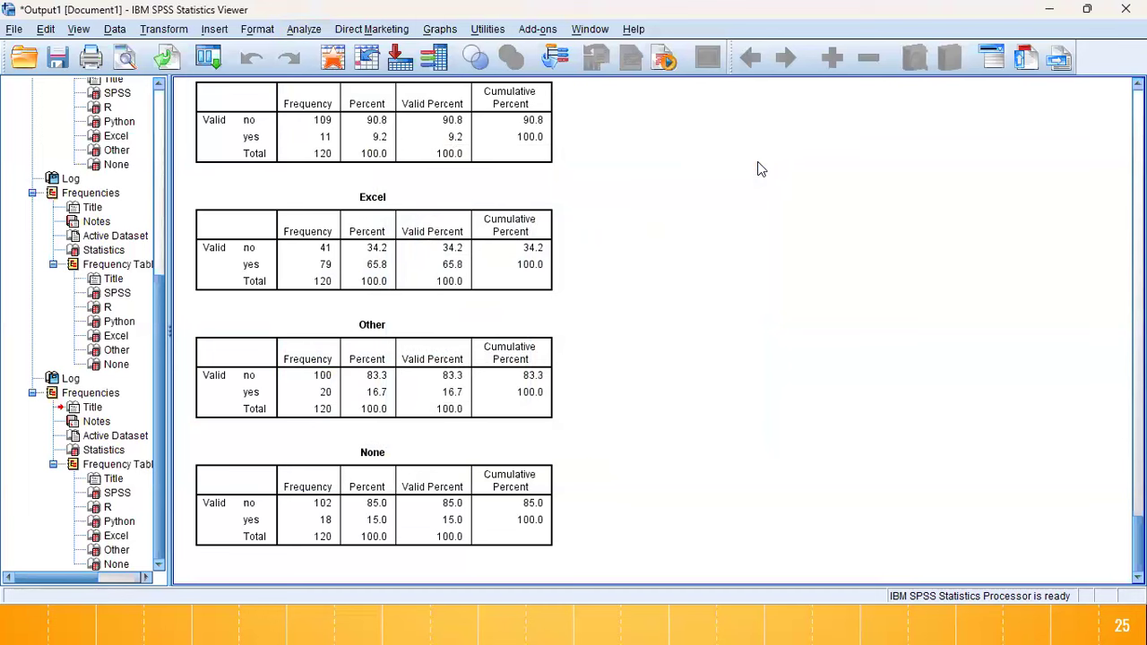
Add the "Which statistical software have you used before?" variable to the Frequencies analysis, run it and view its table
left_click(303, 30)
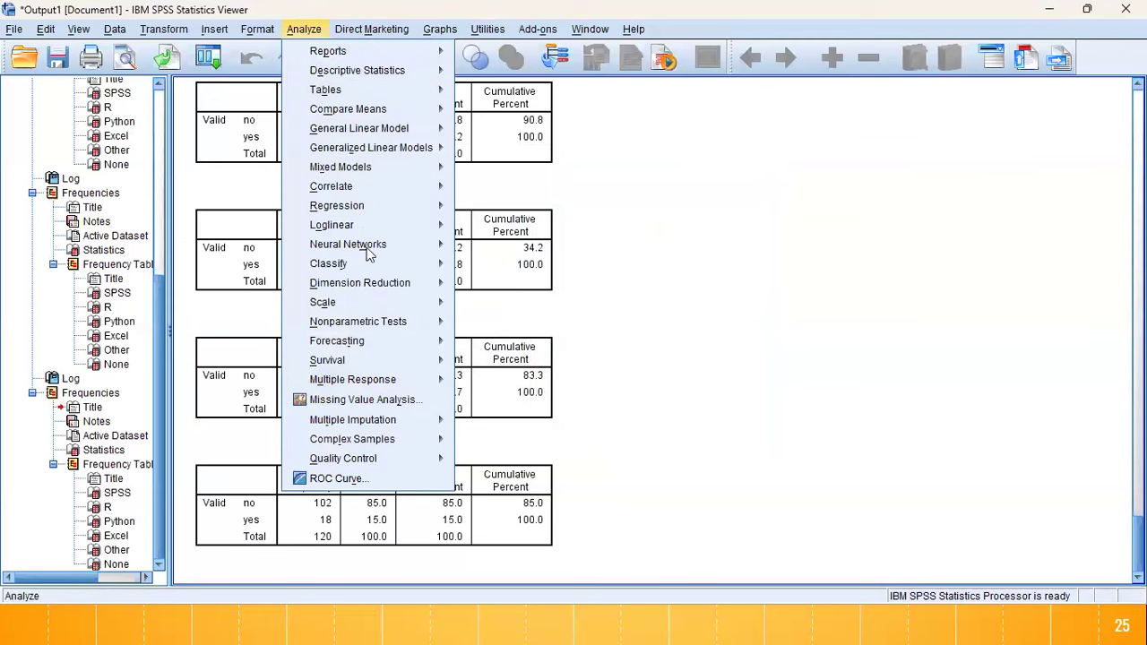
mouse_move(375, 301)
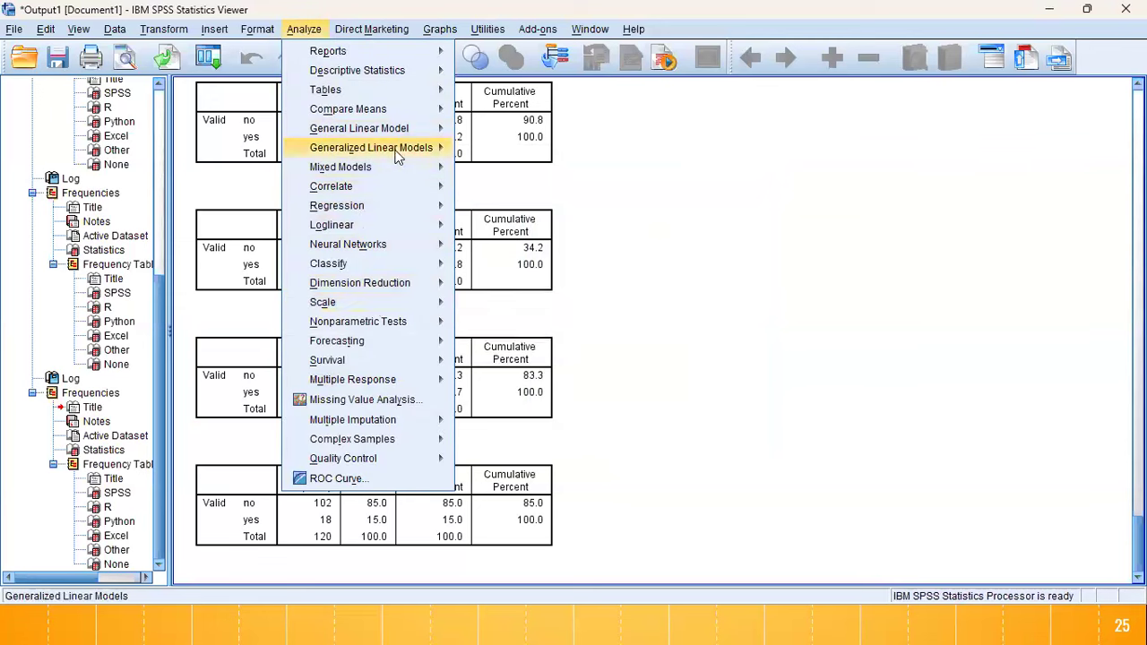
key("e")
key("Down")
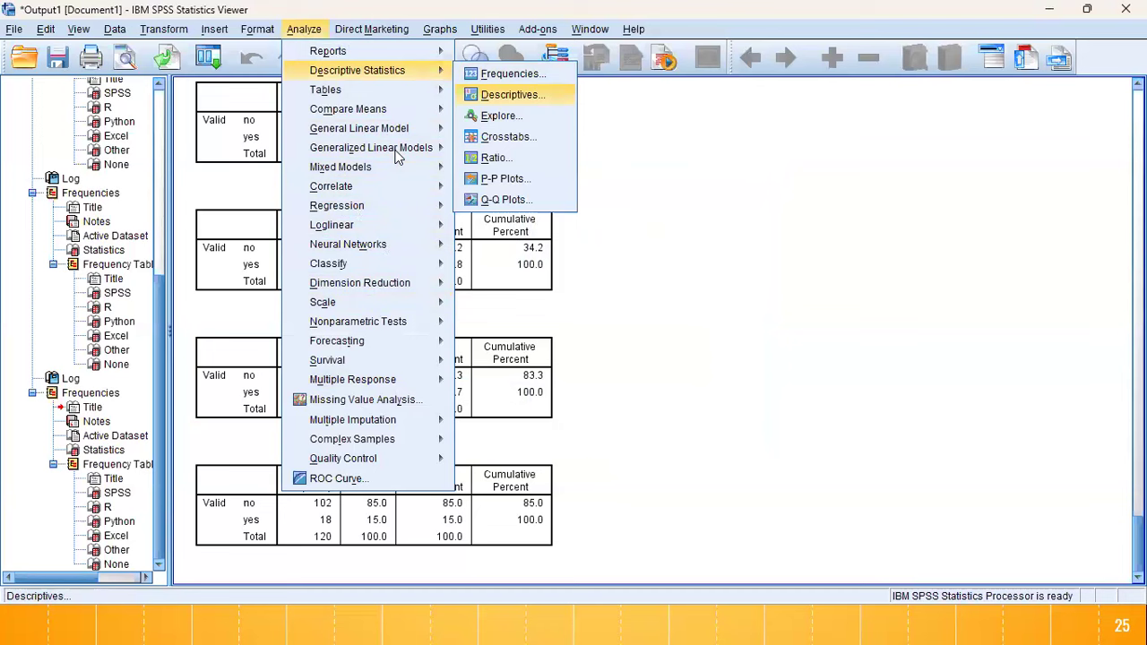
key("Up")
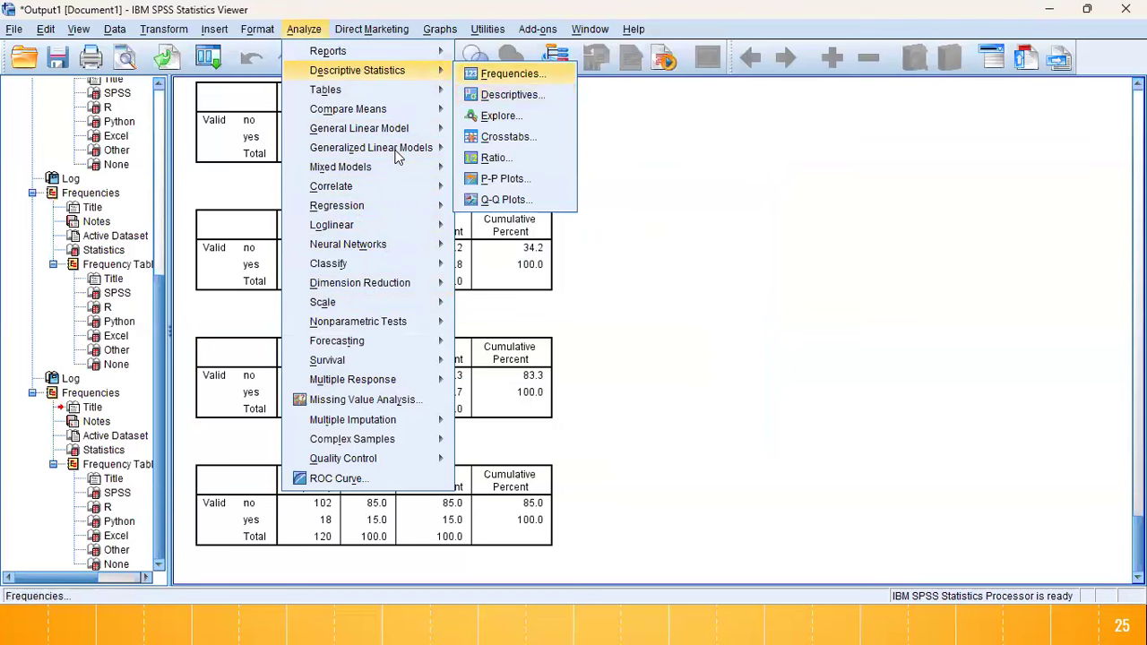
key("Return")
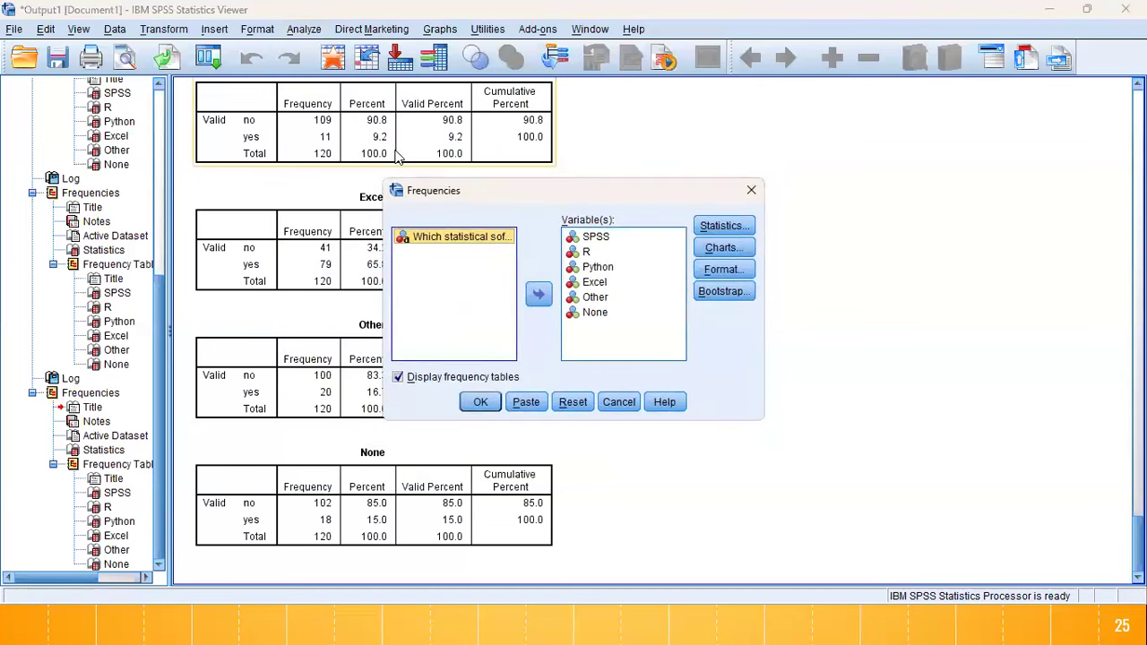
left_click(598, 239)
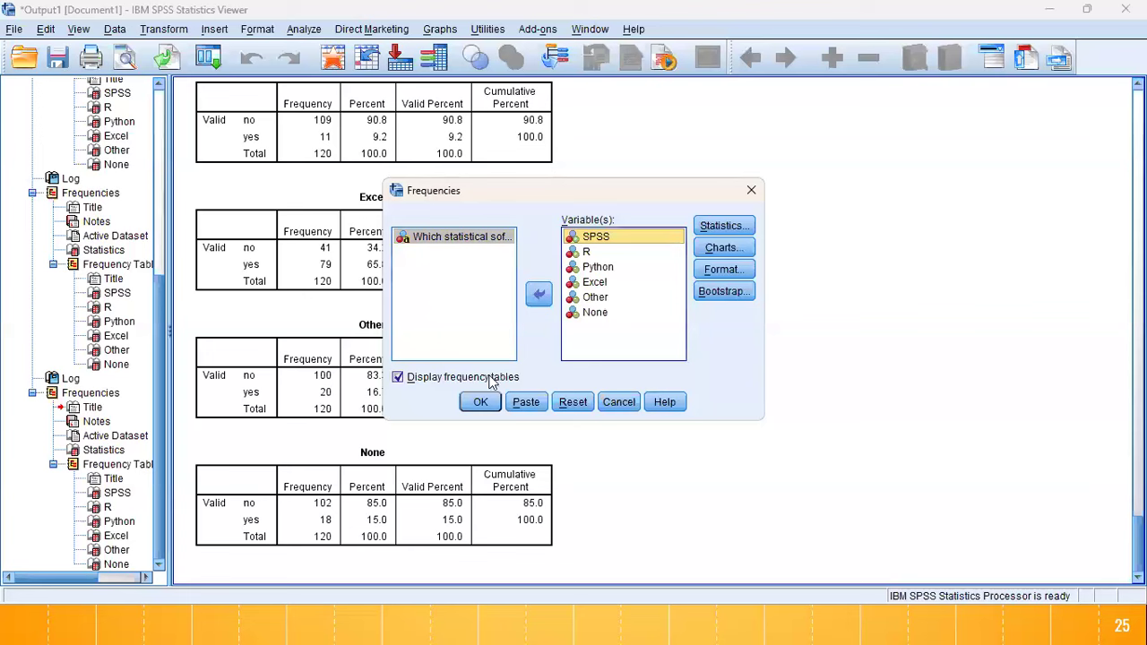
left_click(540, 295)
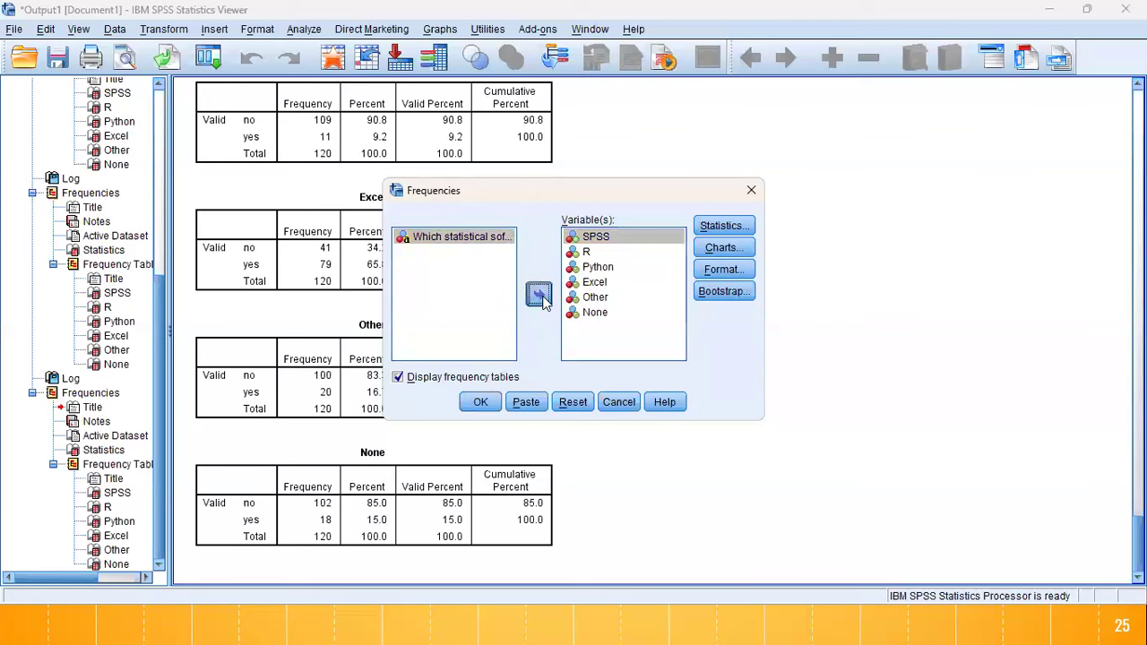
left_click(477, 402)
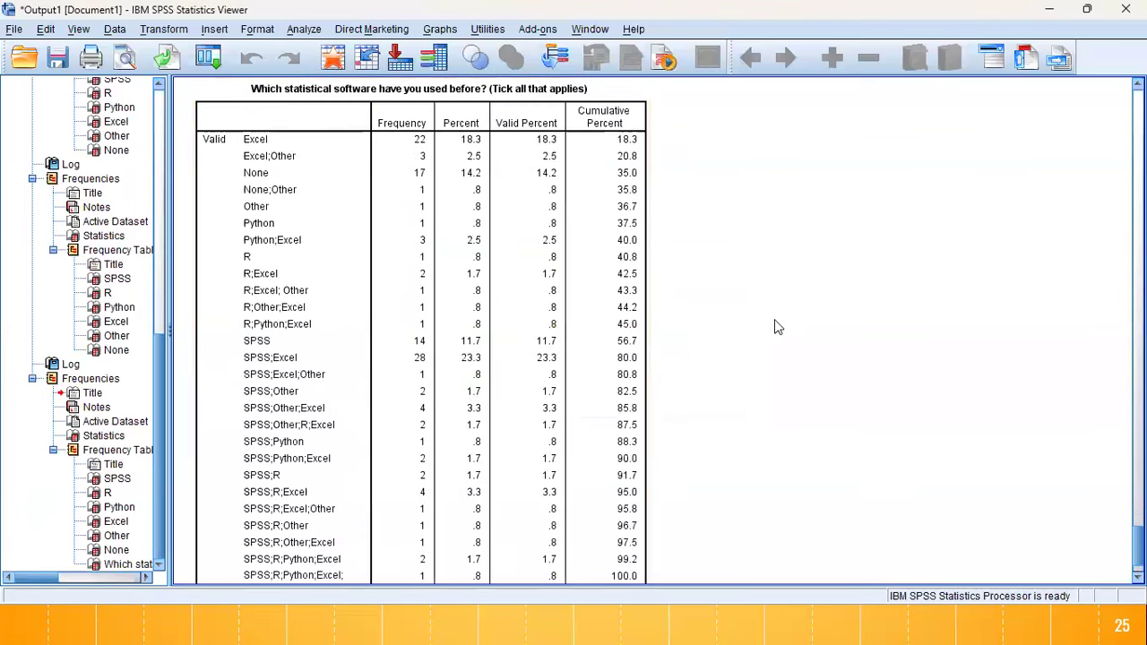
scroll(652, 330, "down", 2)
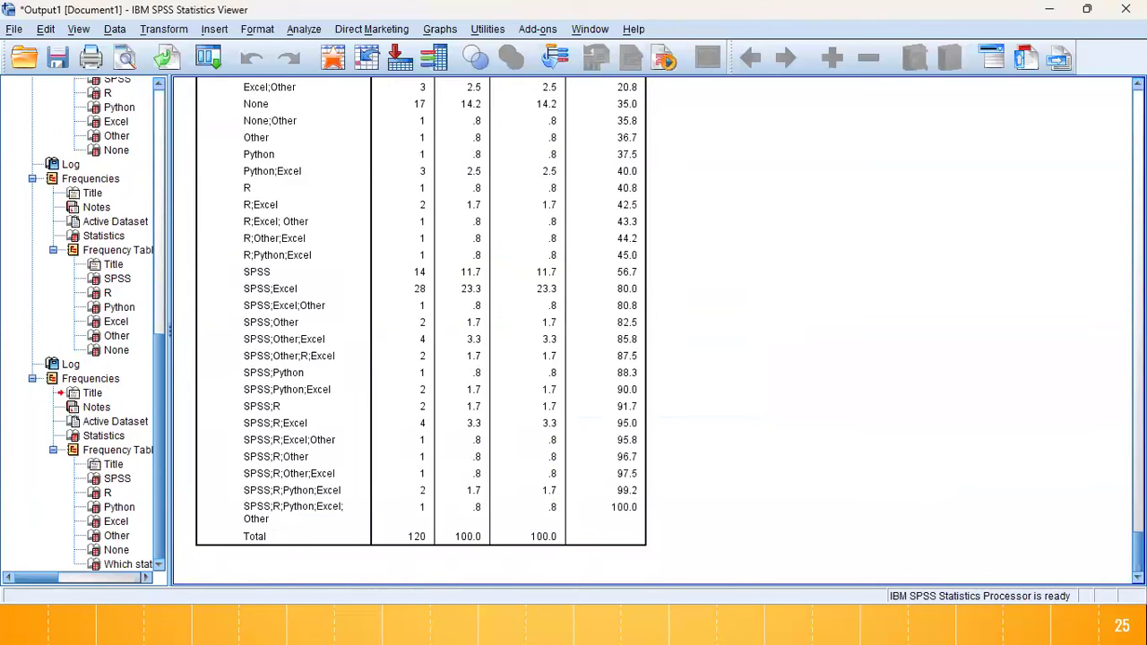
Examine the frequencies of every answer combination in the "Which statistical software have you used before?" table, from its first row to its total
scroll(678, 299, "up", 5)
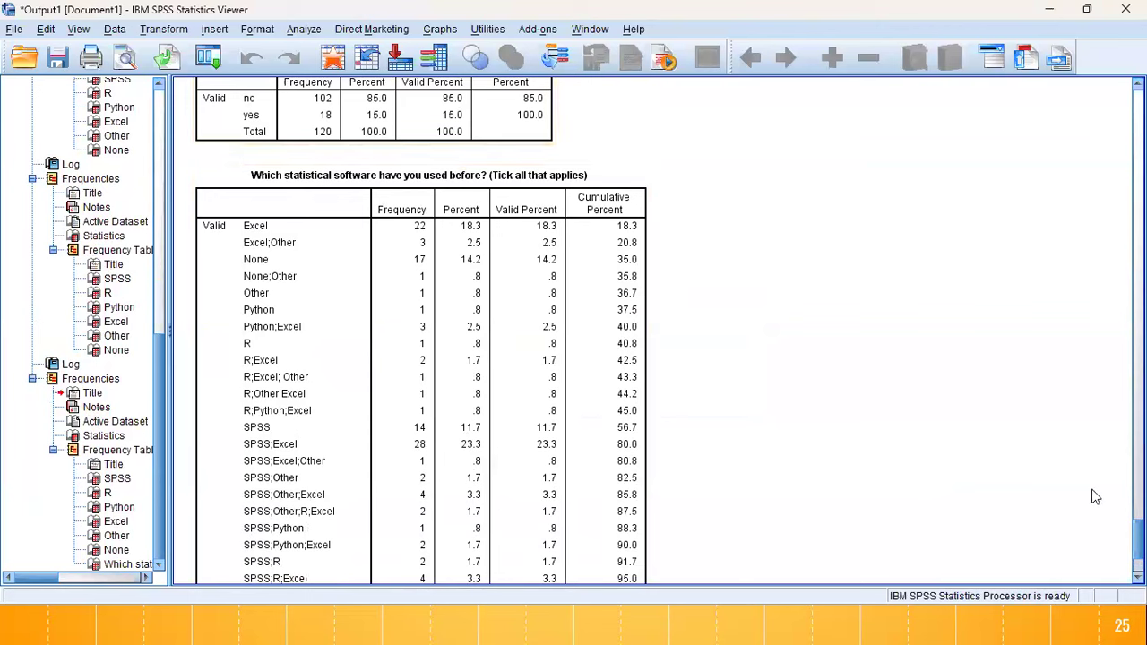
scroll(422, 332, "down", 3)
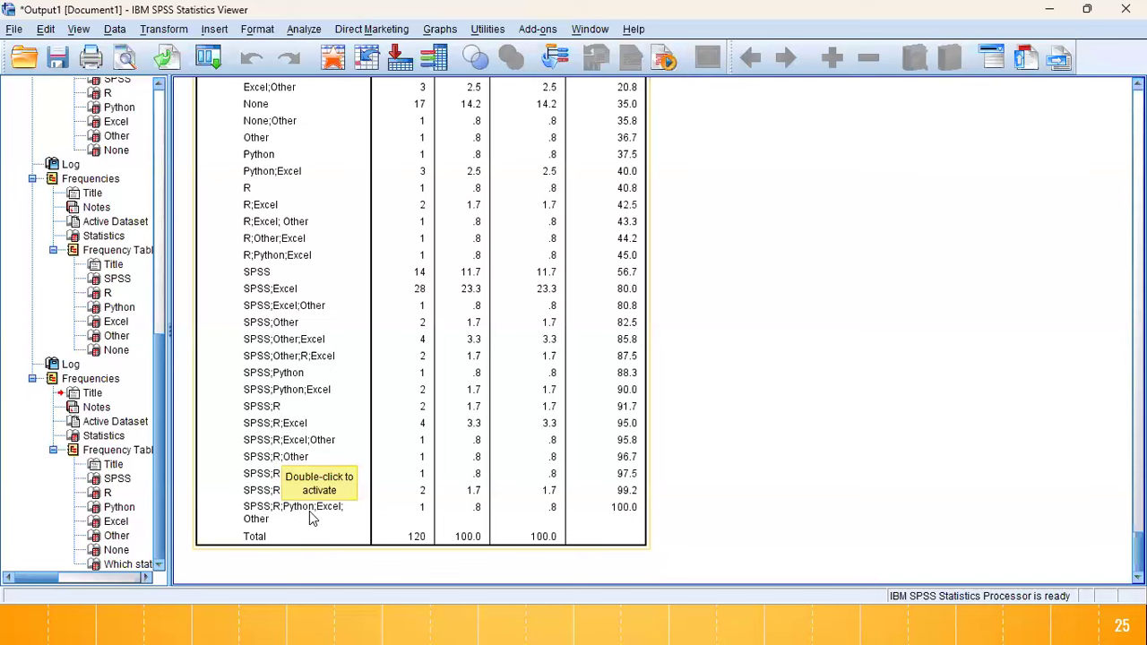
left_click(630, 506)
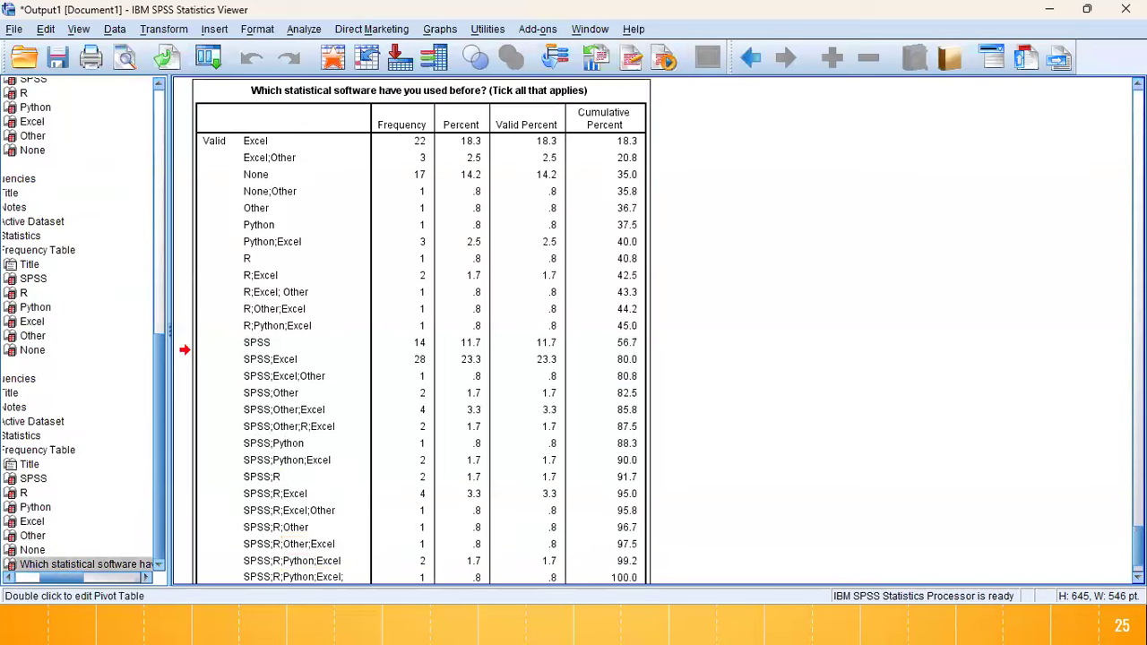
scroll(654, 329, "up", 2)
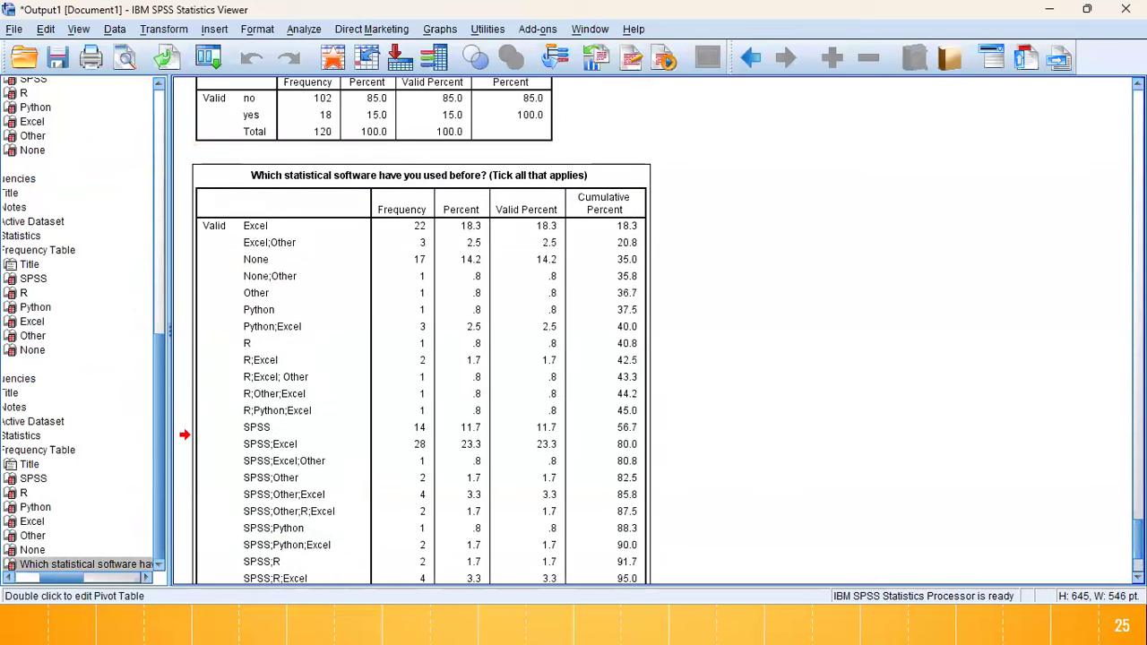
scroll(654, 330, "down", 2)
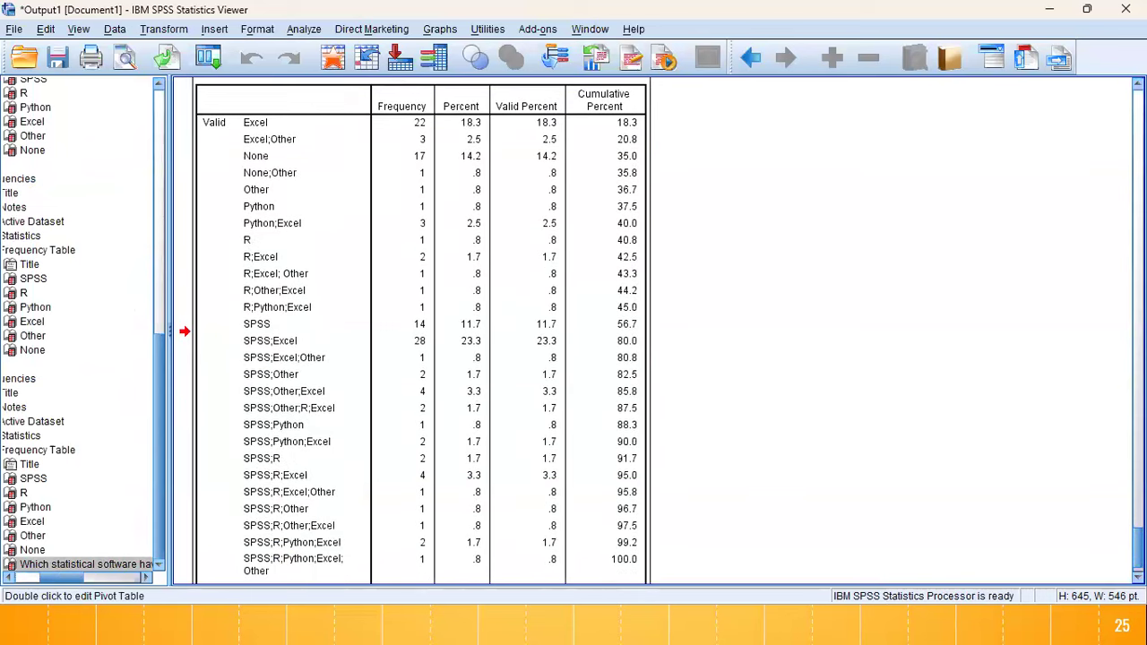
scroll(416, 330, "up", 1)
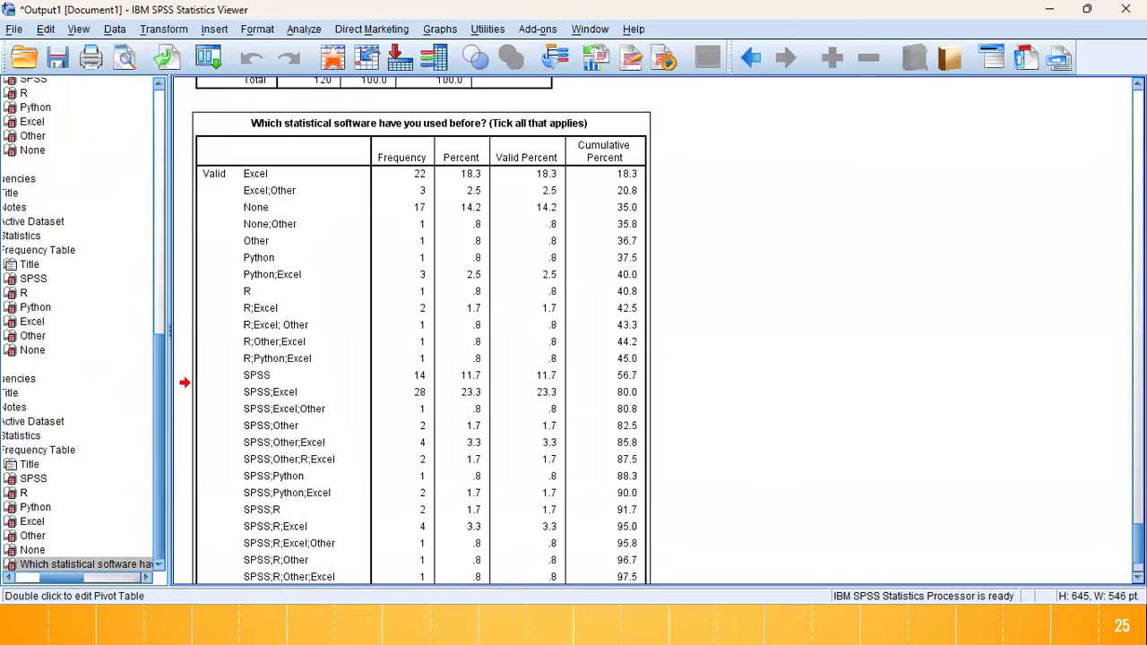
scroll(435, 353, "down", 1)
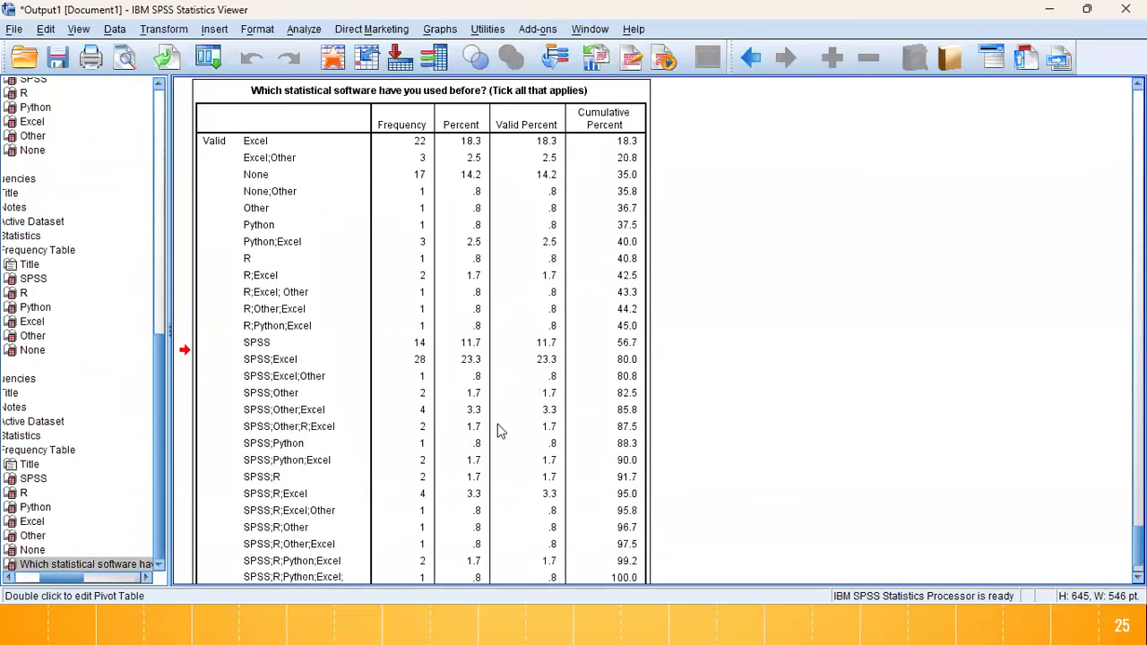